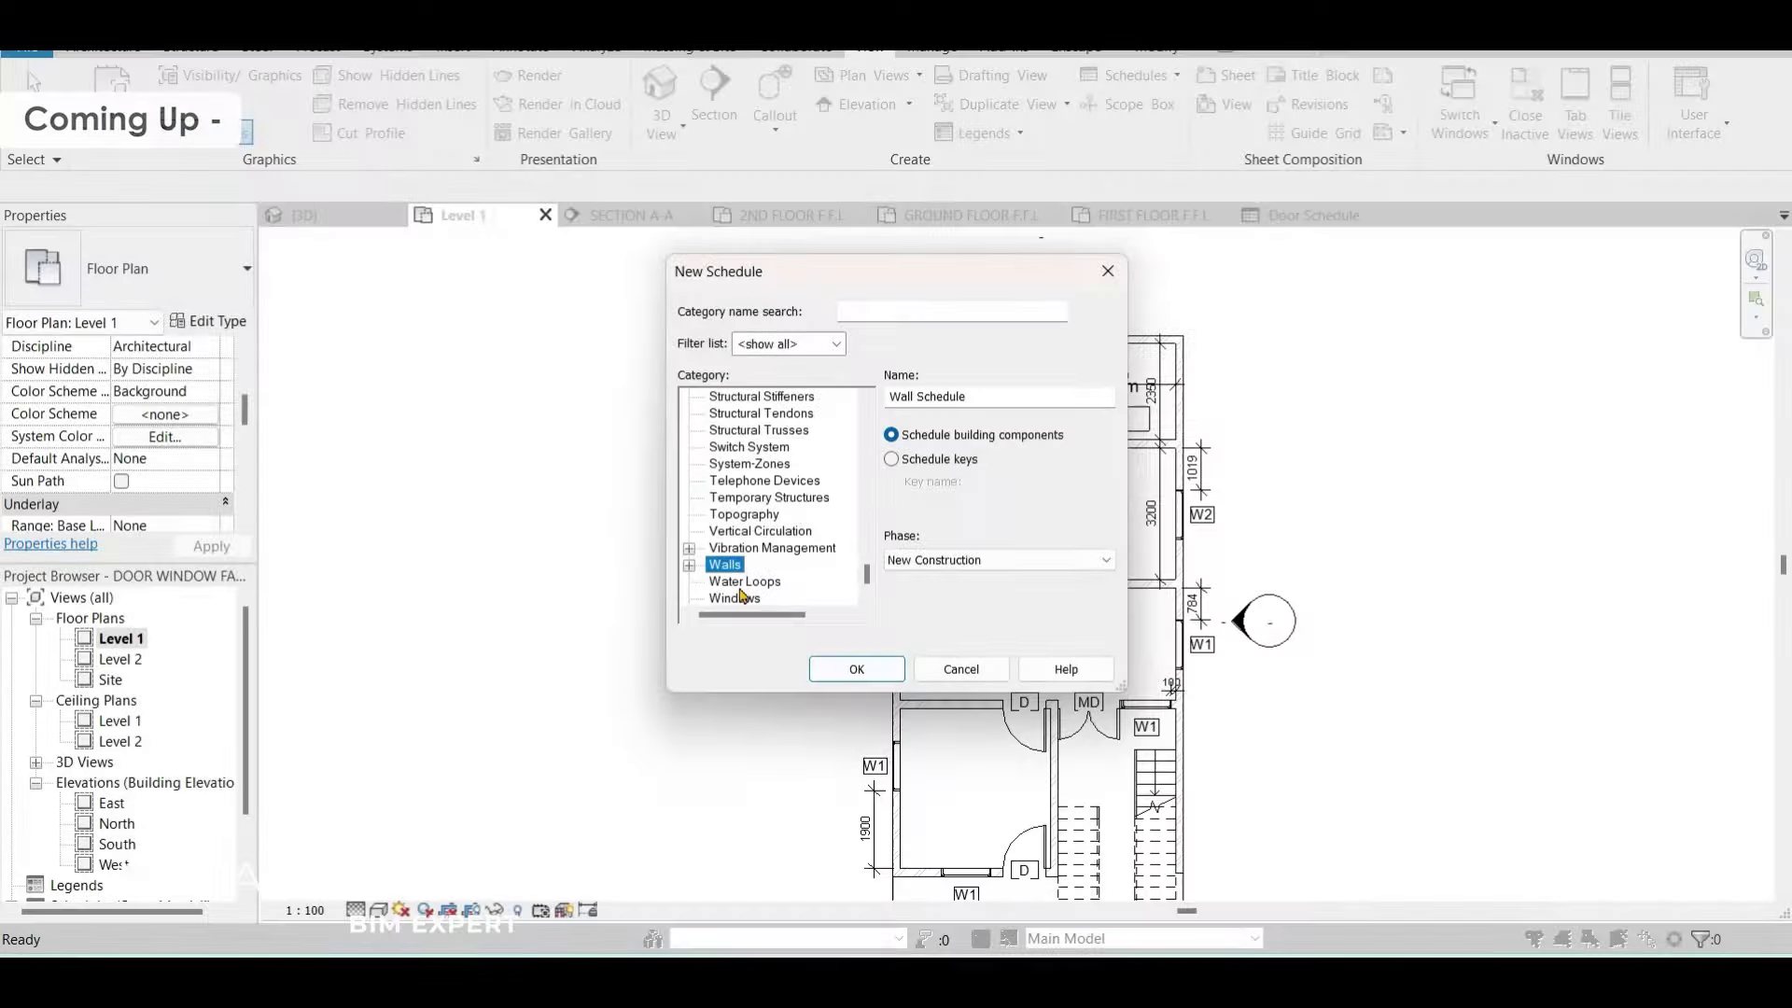
Create a new schedule for the Windows category
scroll(744, 592, down, 1)
click(737, 564)
click(851, 668)
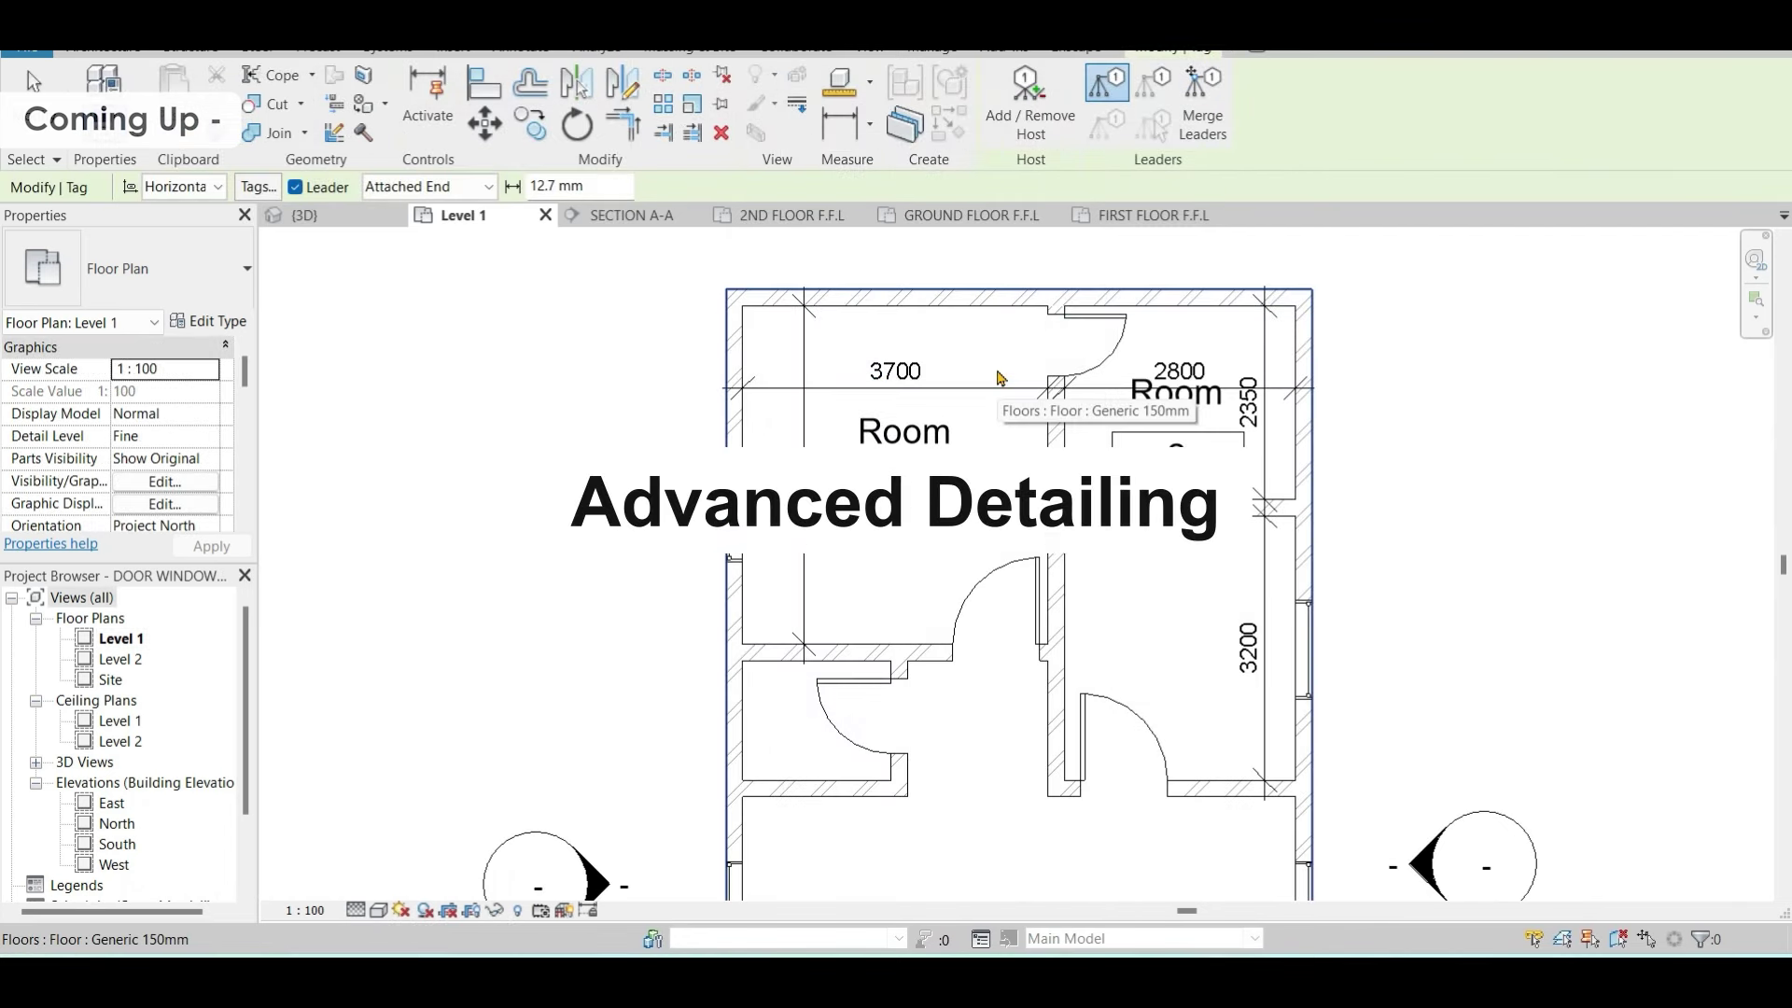
Edit the door tag text to read D3
click(520, 49)
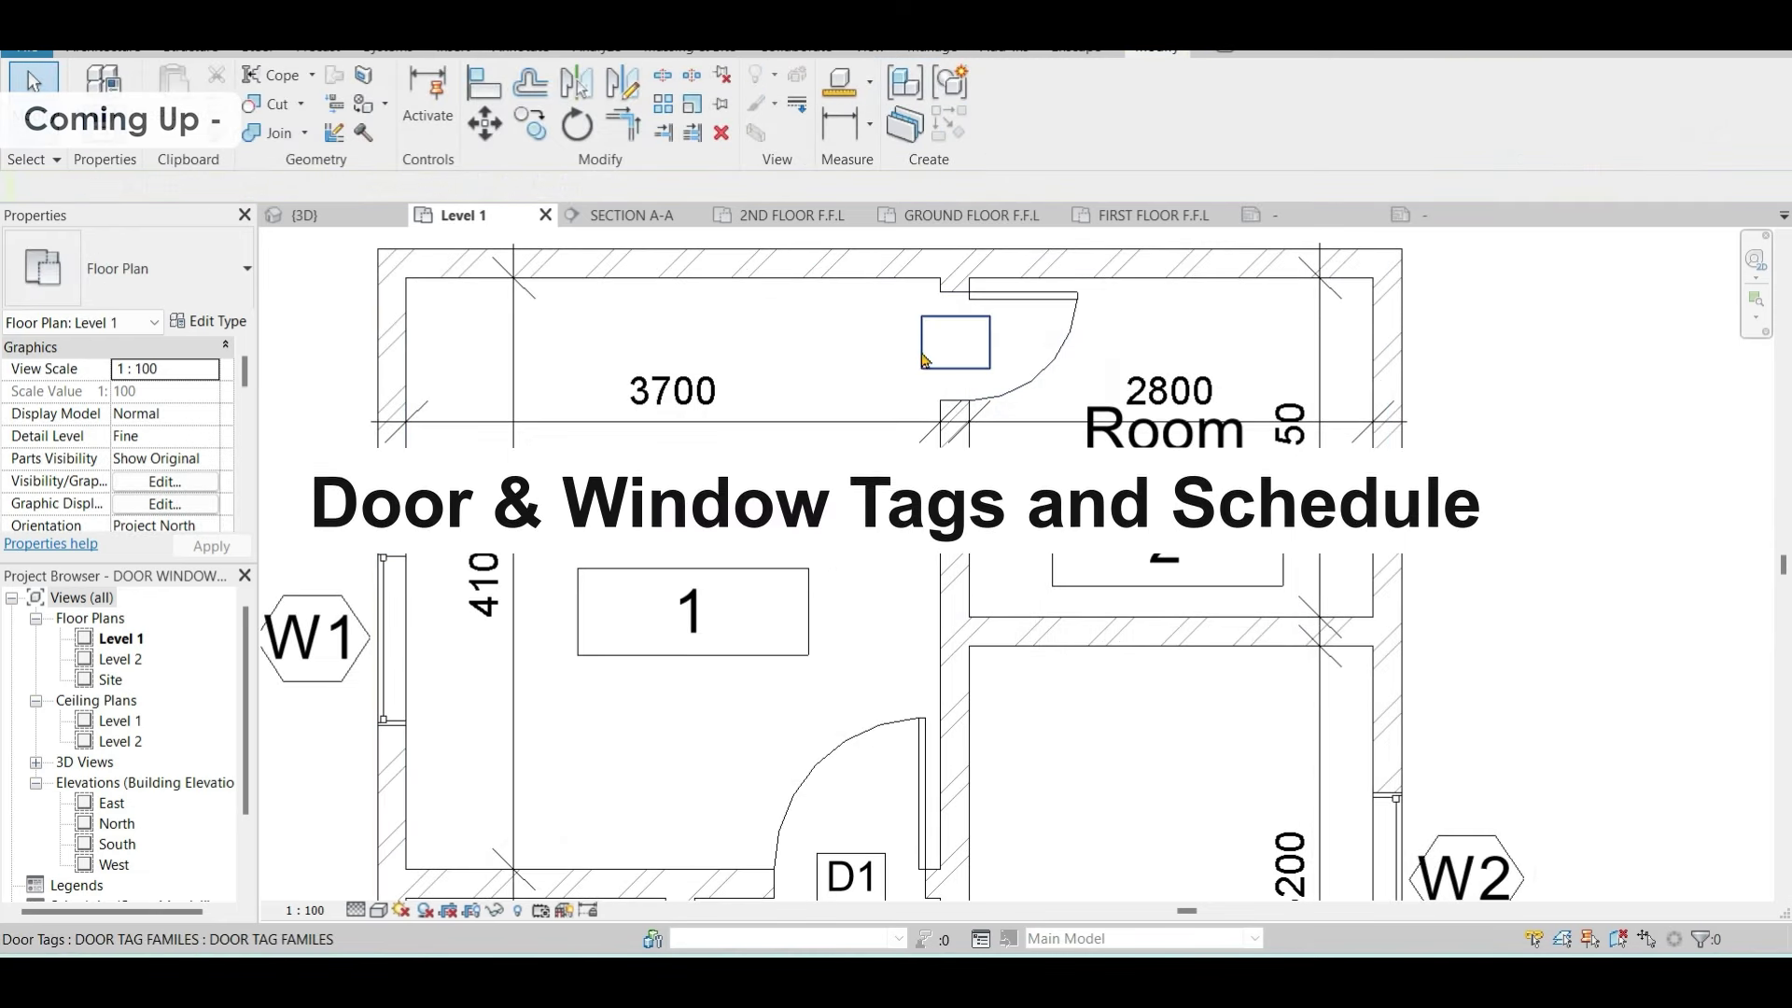
click(924, 356)
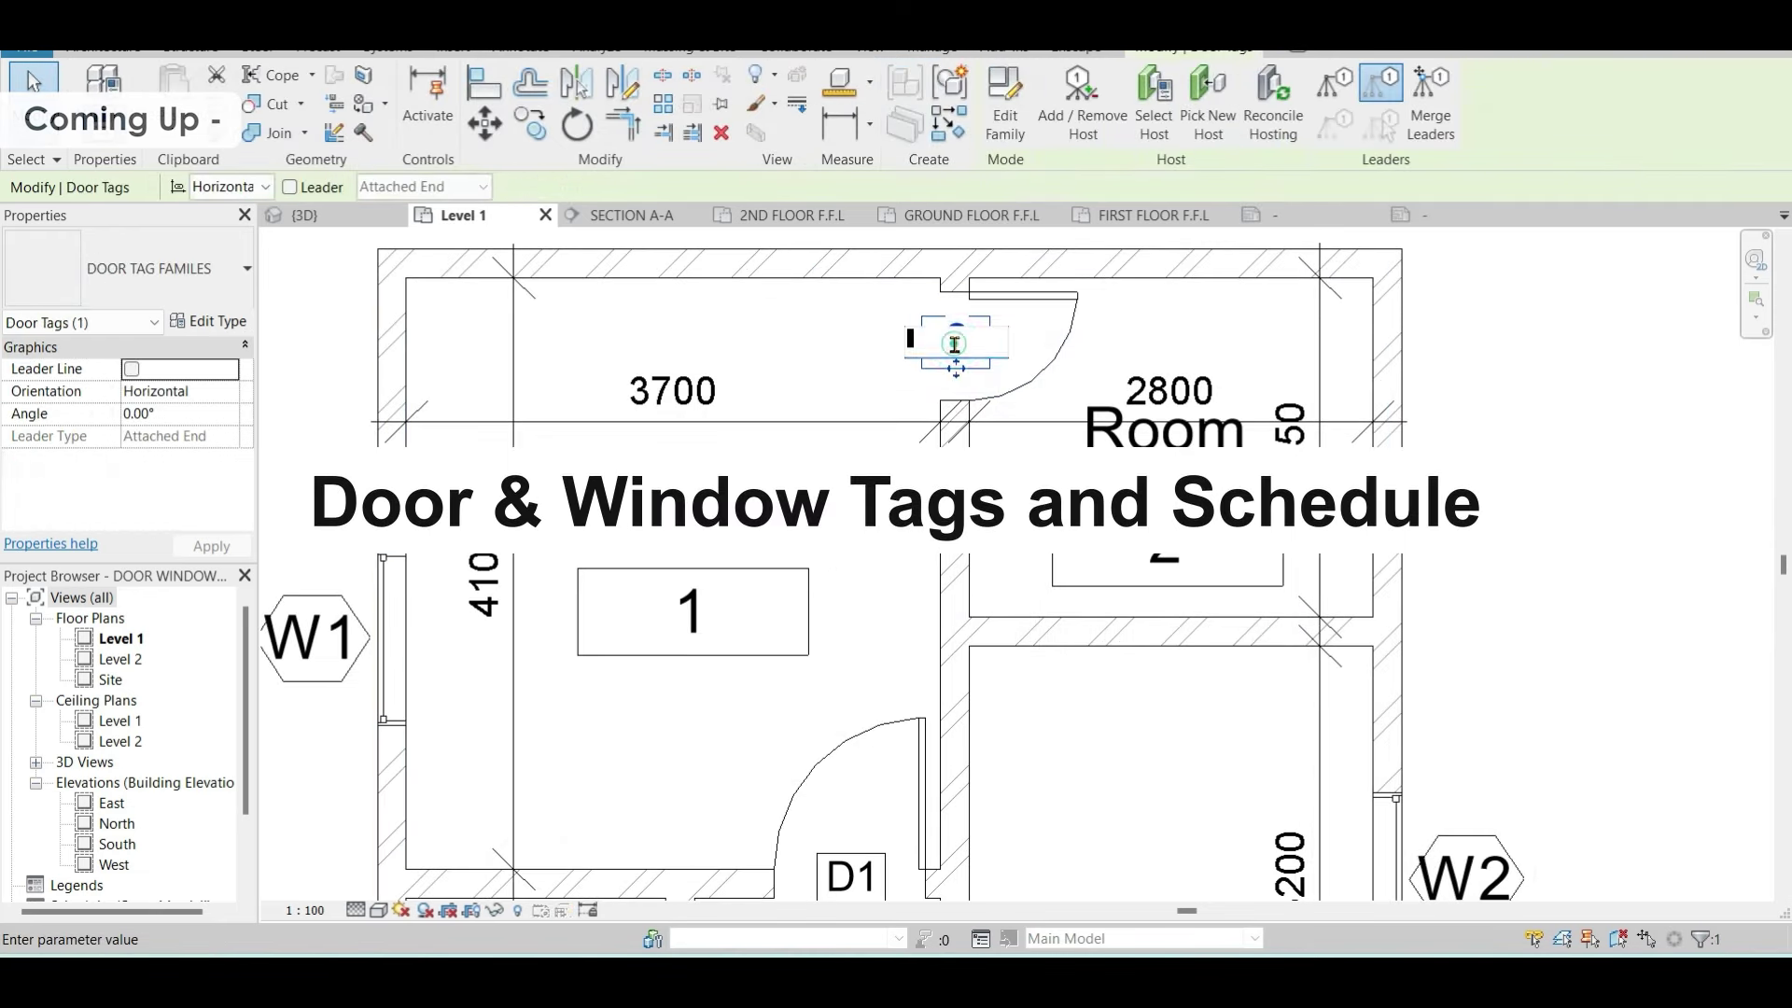
key(Return)
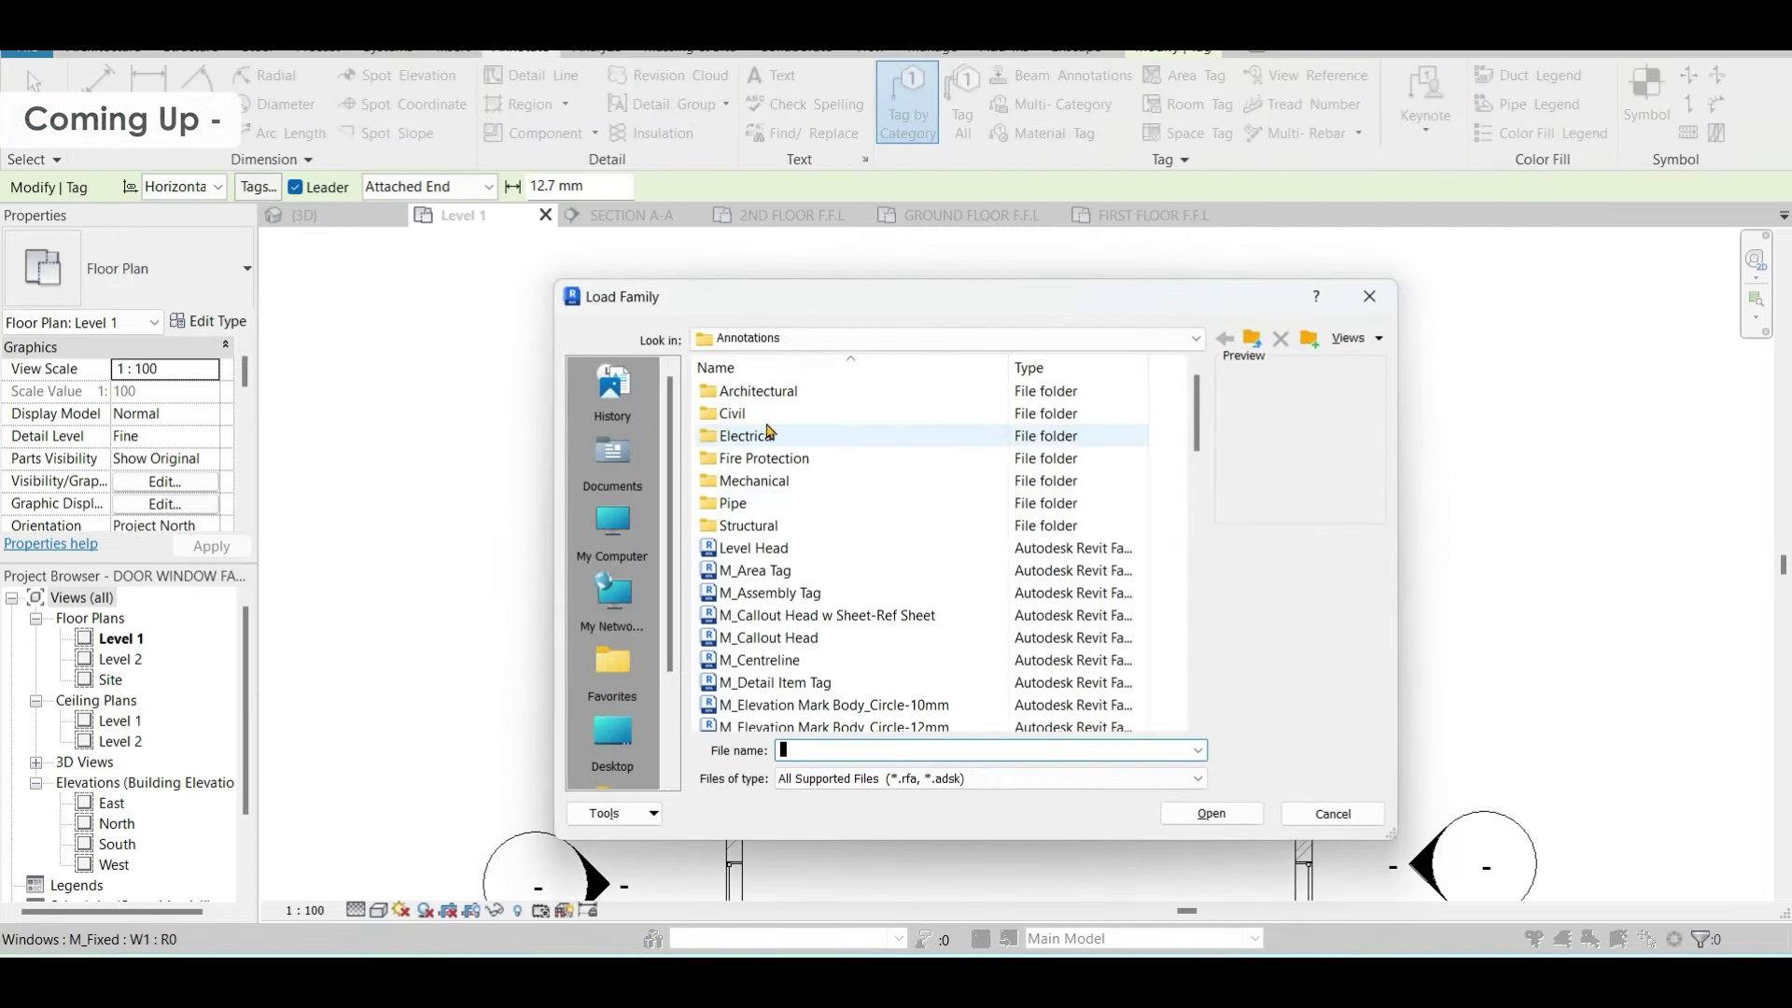
Load the M_Window Tag family from Annotations > Architectural
double_click(808, 390)
scroll(766, 688, down, 2)
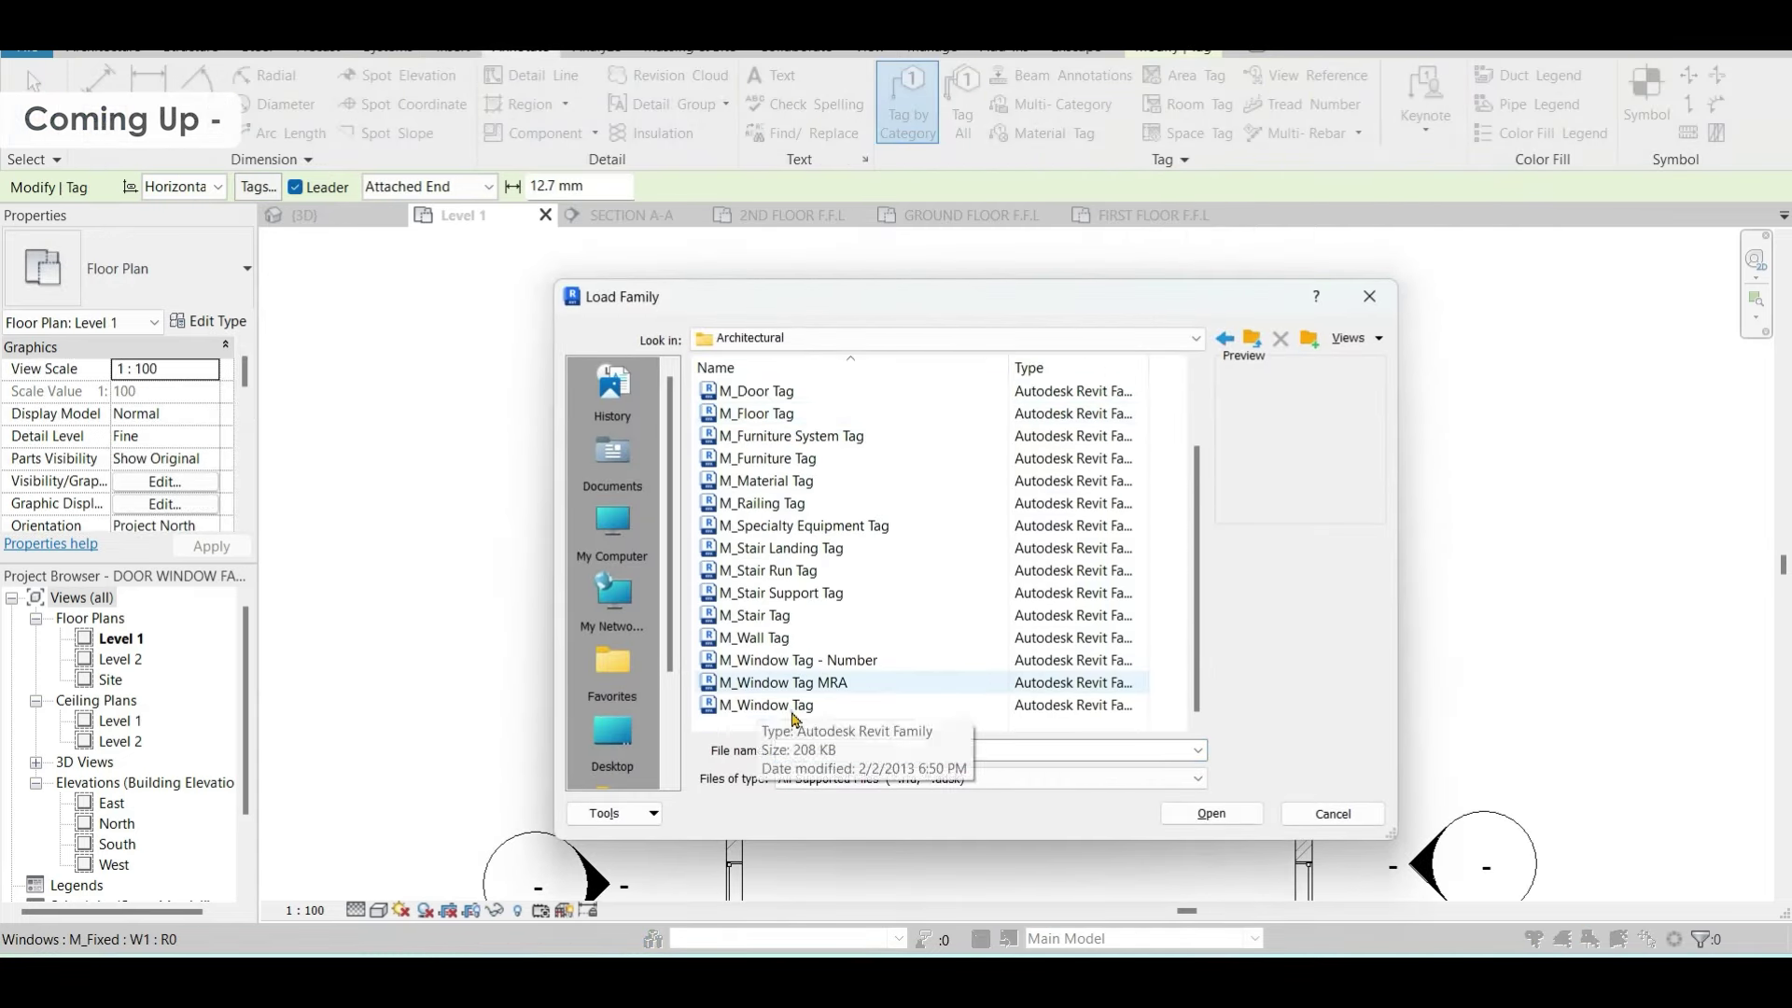
click(794, 706)
click(1228, 822)
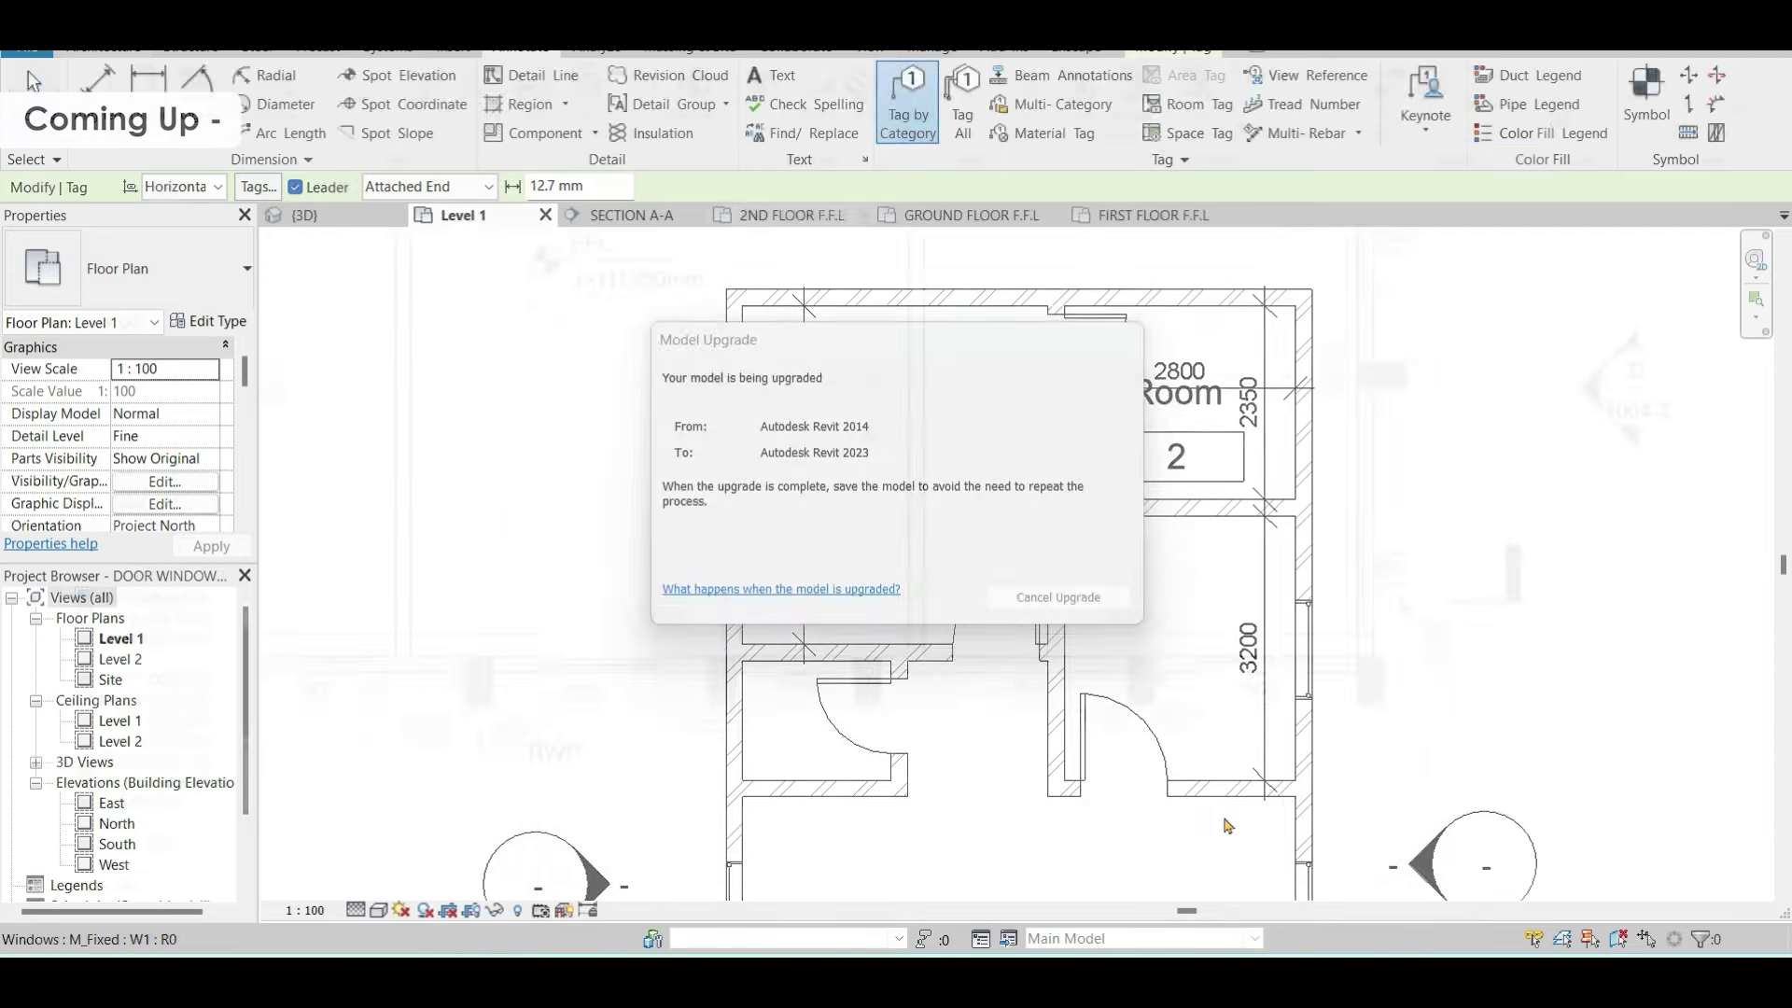
scroll(1403, 605, up, 2)
scroll(1408, 560, up, 3)
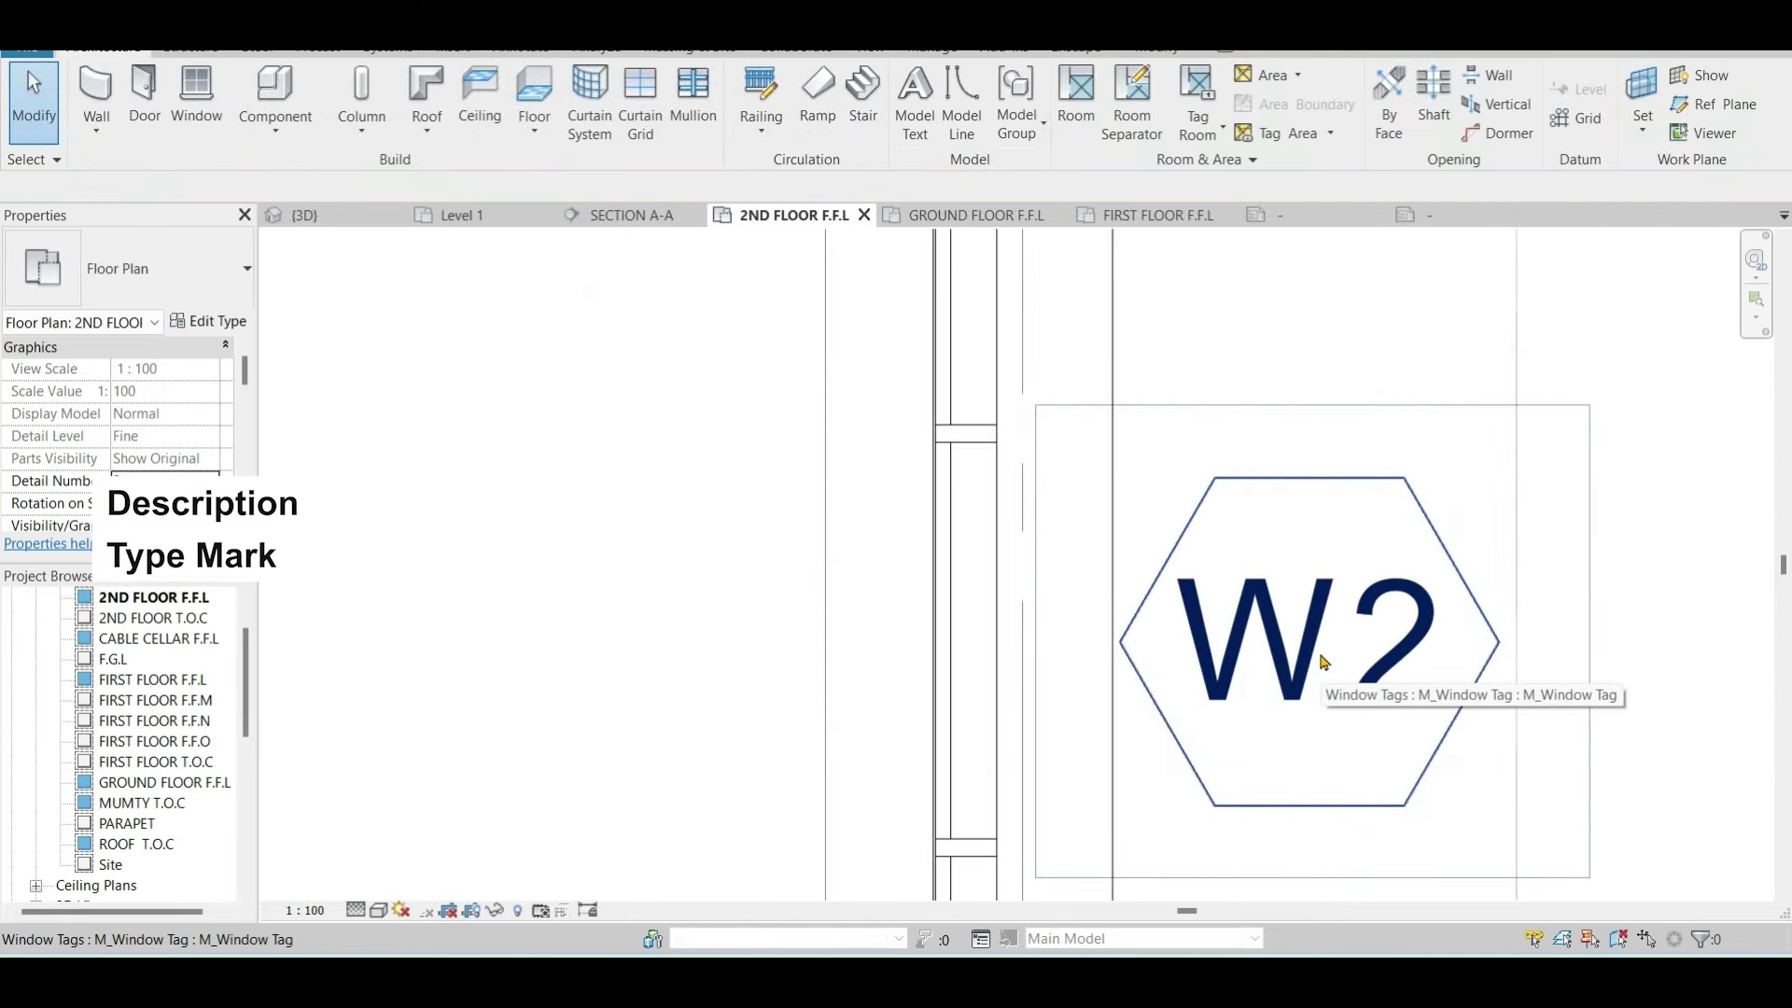
Review the top wall's W2 tags and accept the tag's Type Properties
scroll(1324, 658, down, 5)
scroll(1344, 664, down, 1)
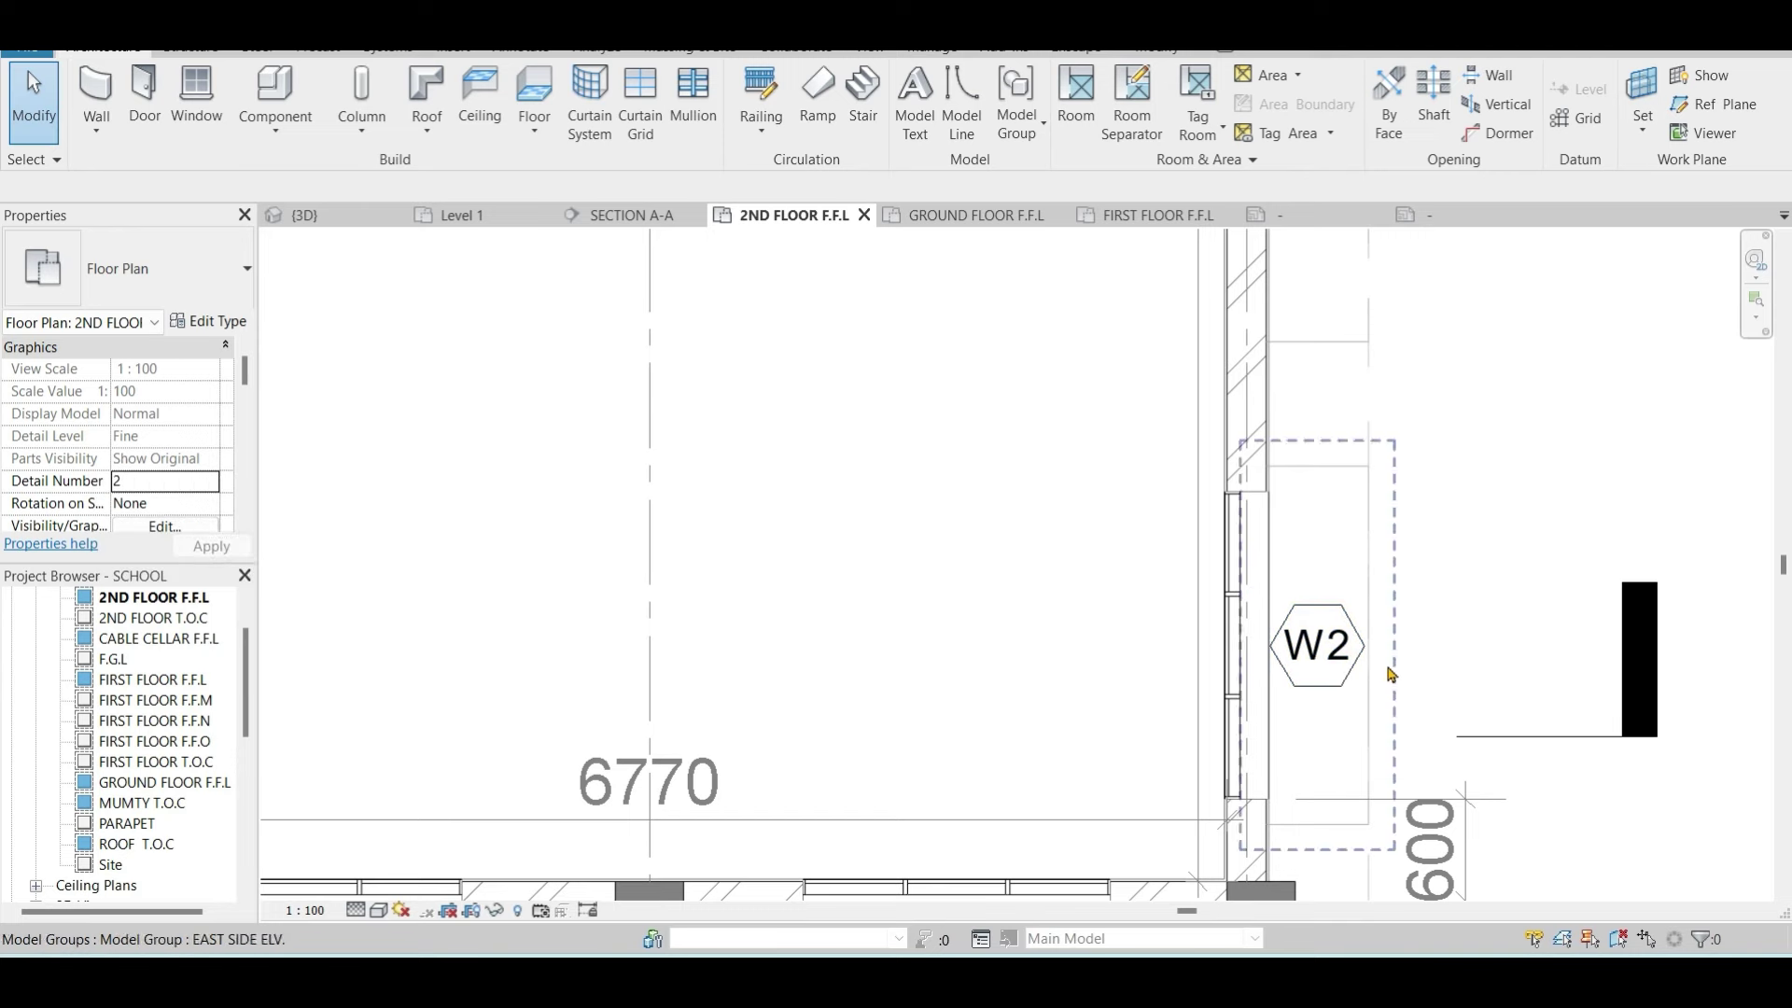
scroll(1452, 545, down, 4)
middle_drag(1288, 487, 1291, 549)
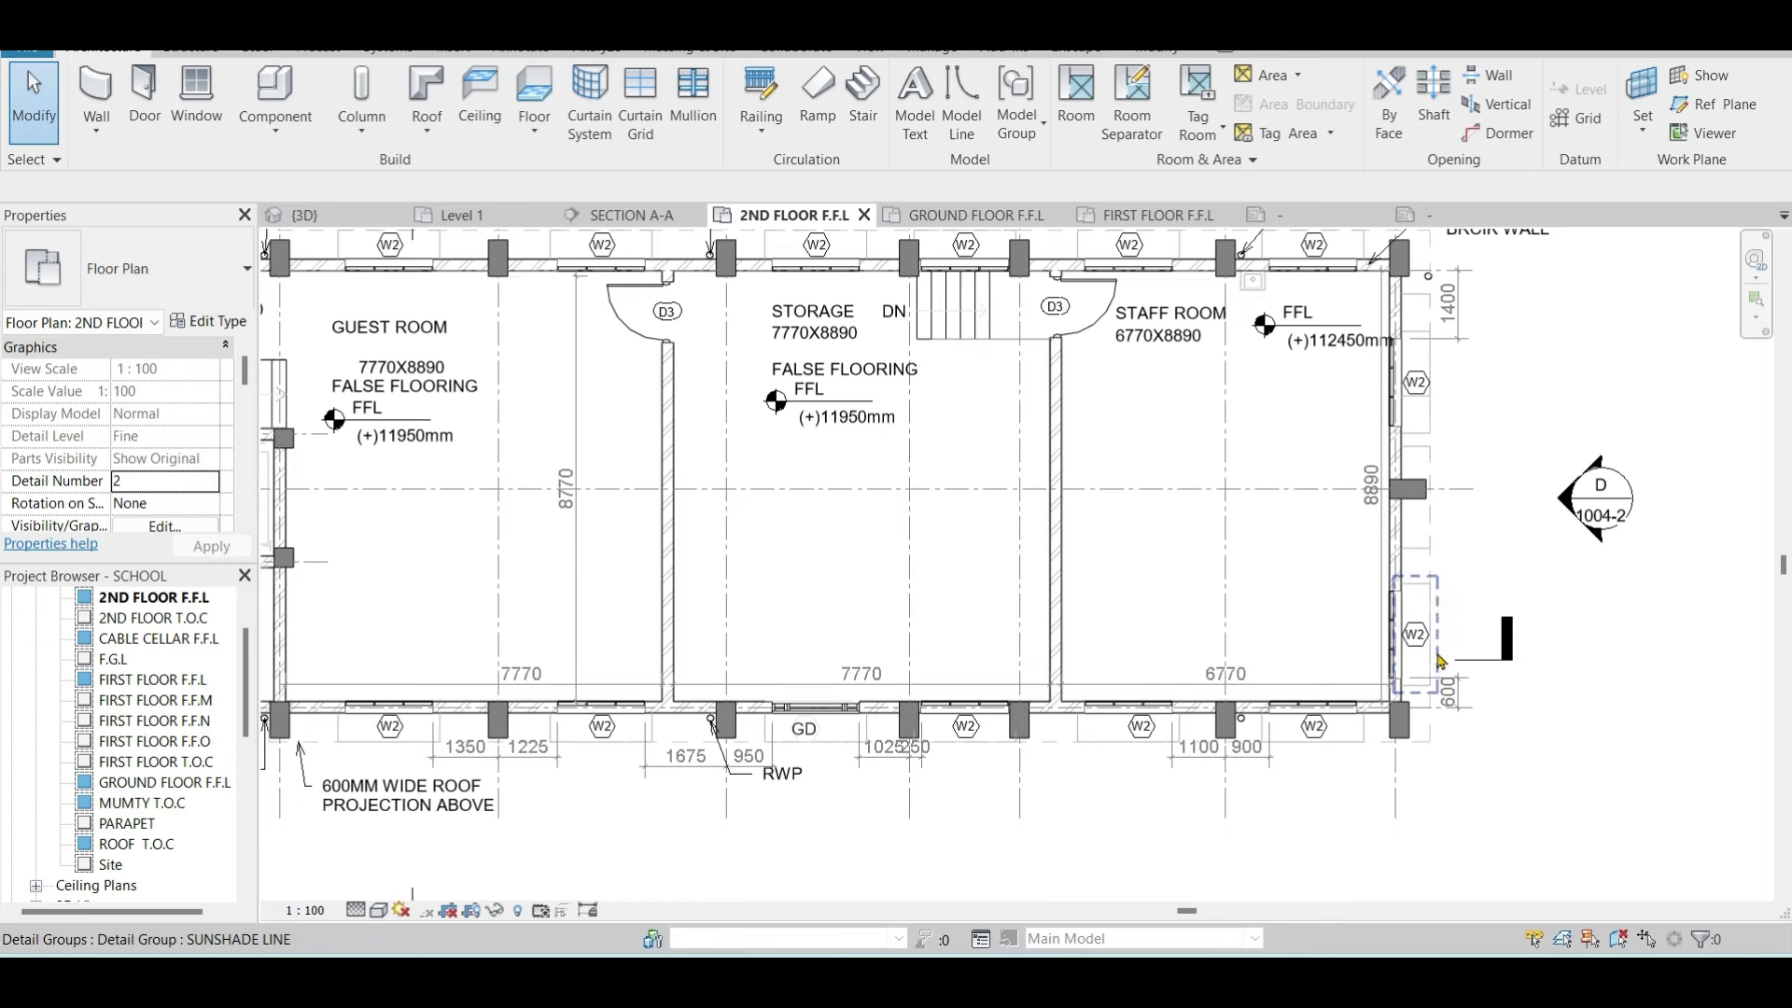
scroll(1437, 653, up, 2)
scroll(1428, 632, up, 2)
scroll(1342, 607, up, 2)
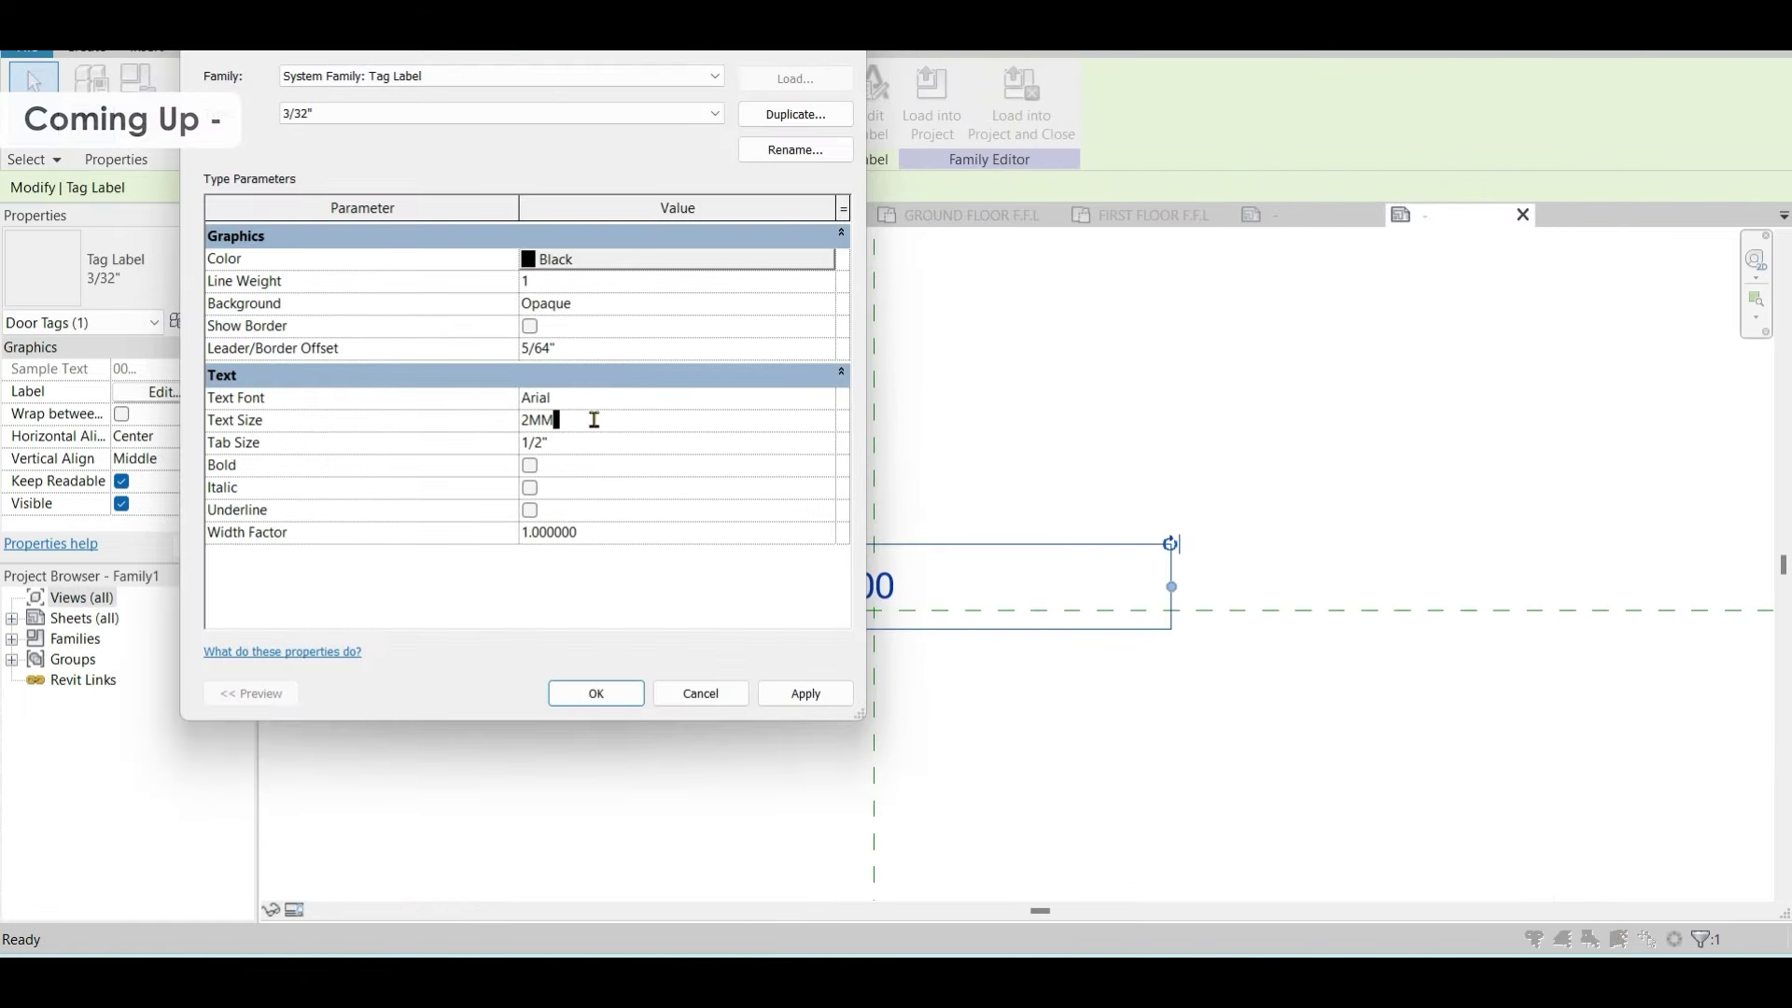
click(596, 693)
Move the Cost field one place down in the Window Schedule's field order
scroll(946, 472, up, 1)
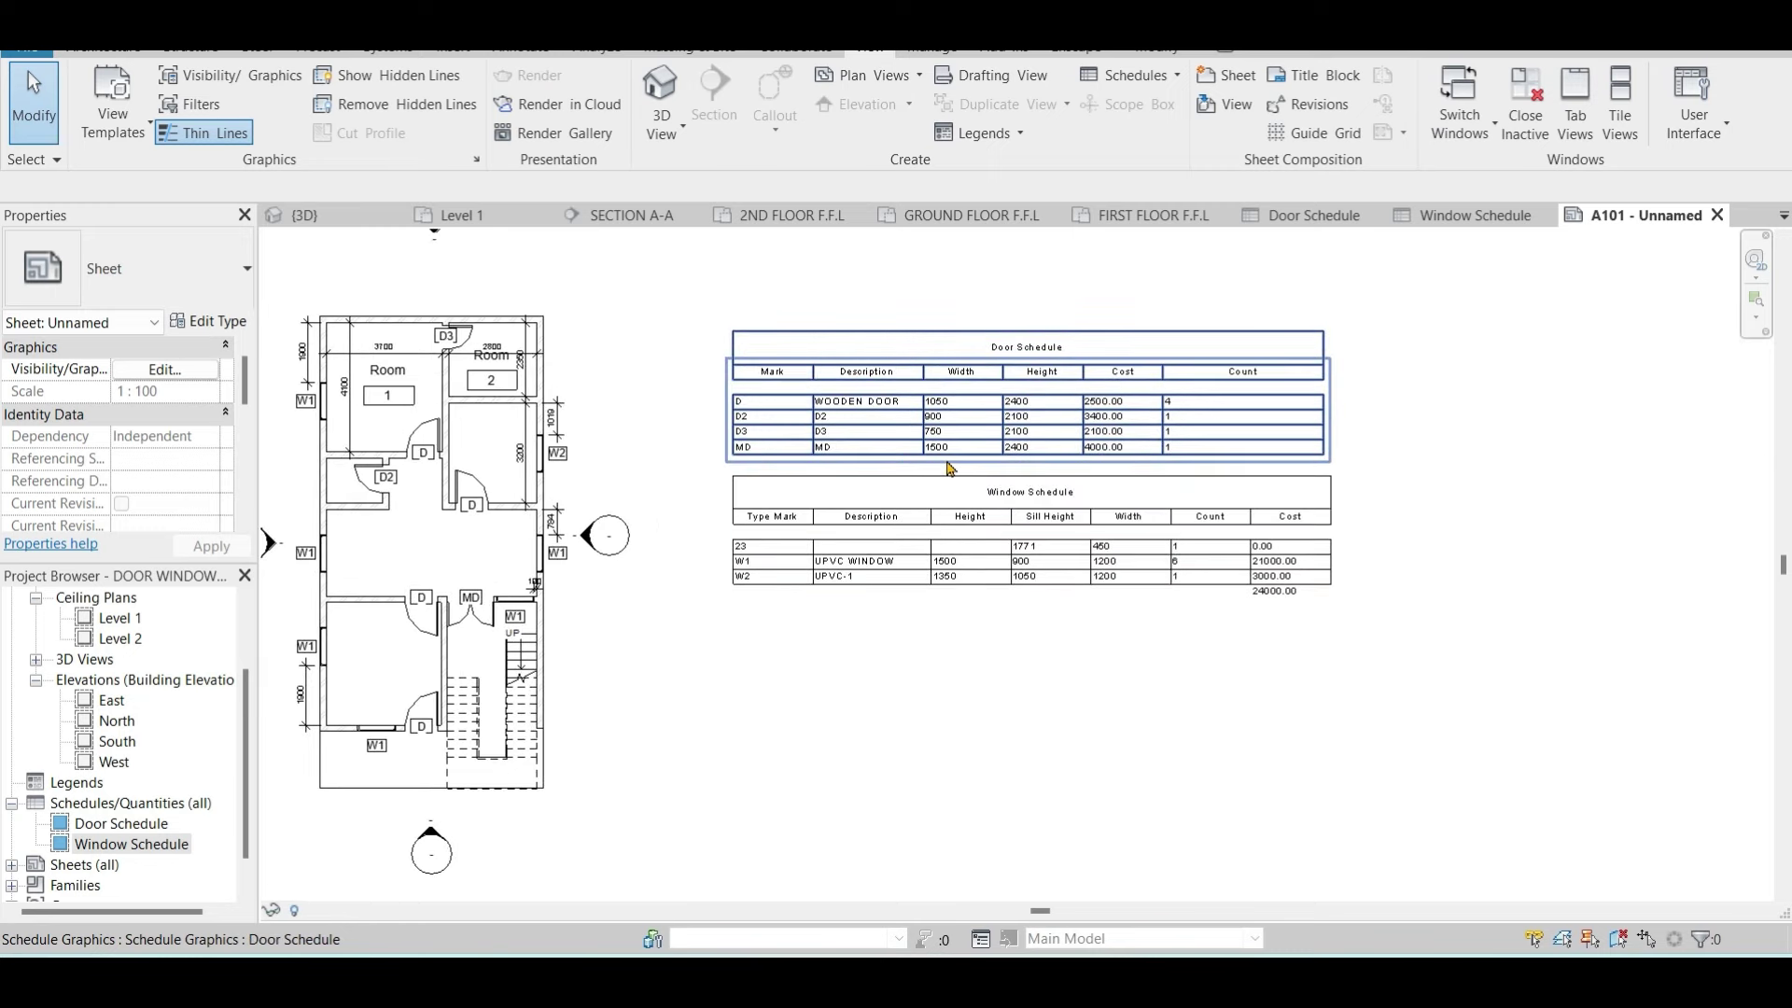
scroll(945, 462, up, 3)
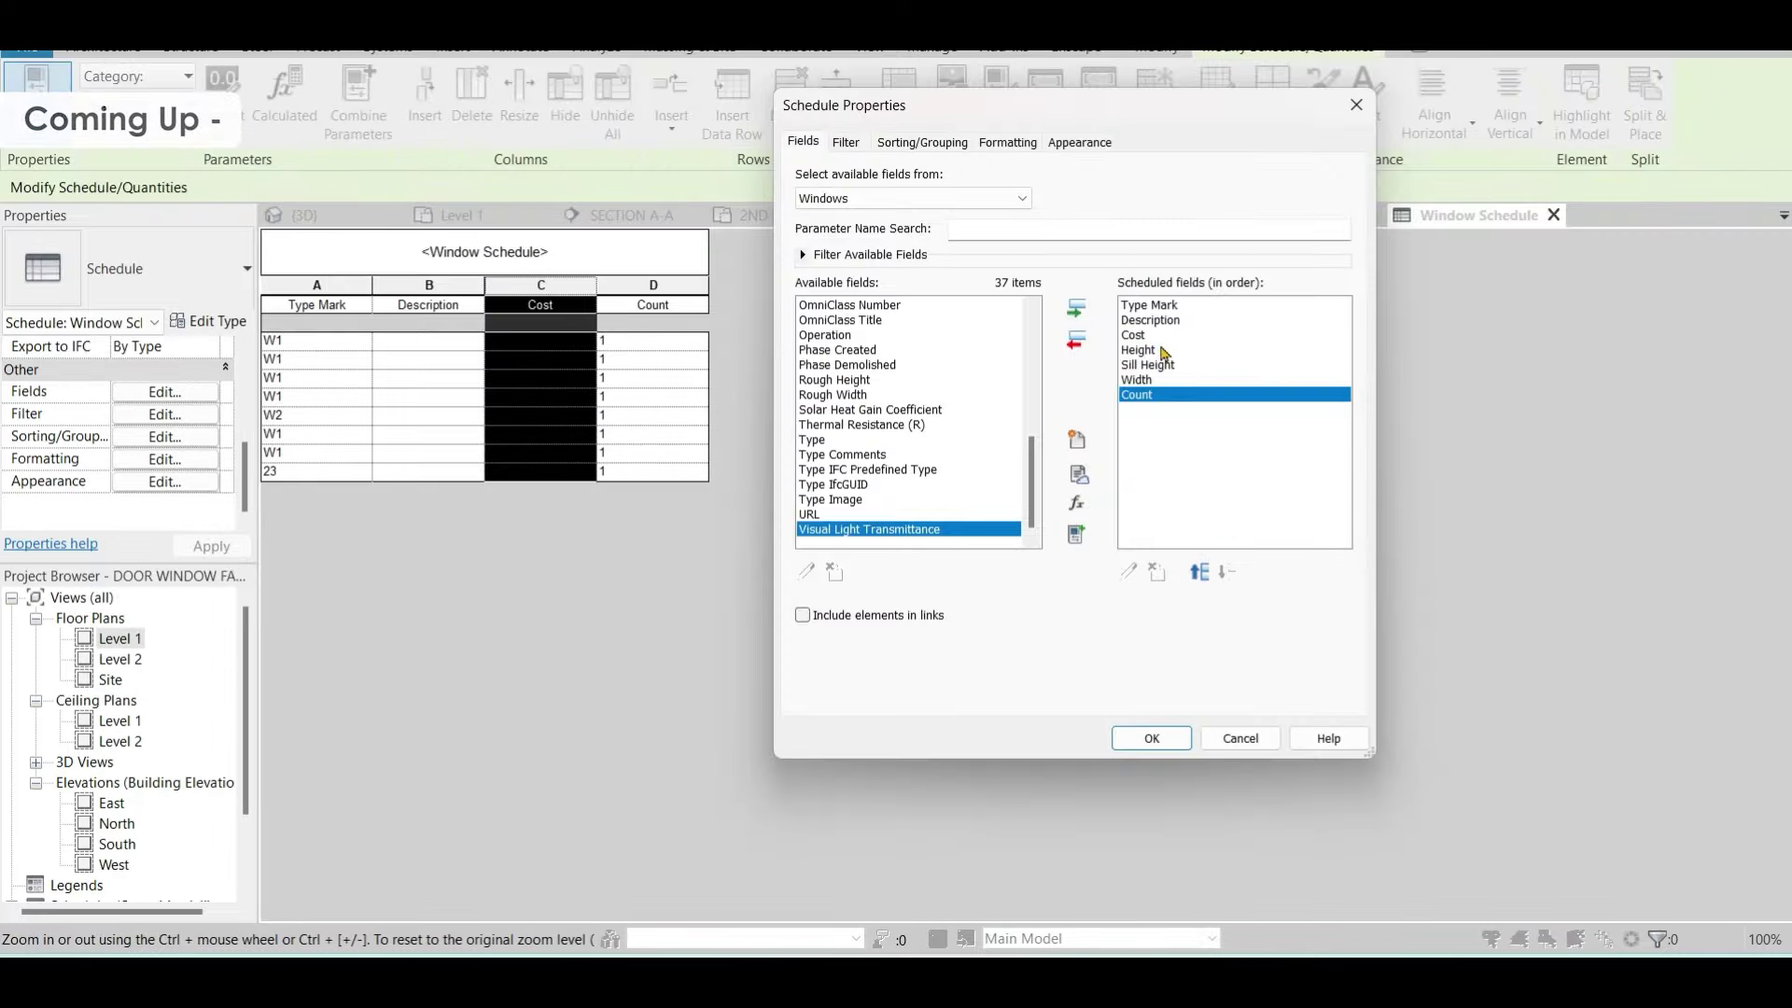
click(1149, 336)
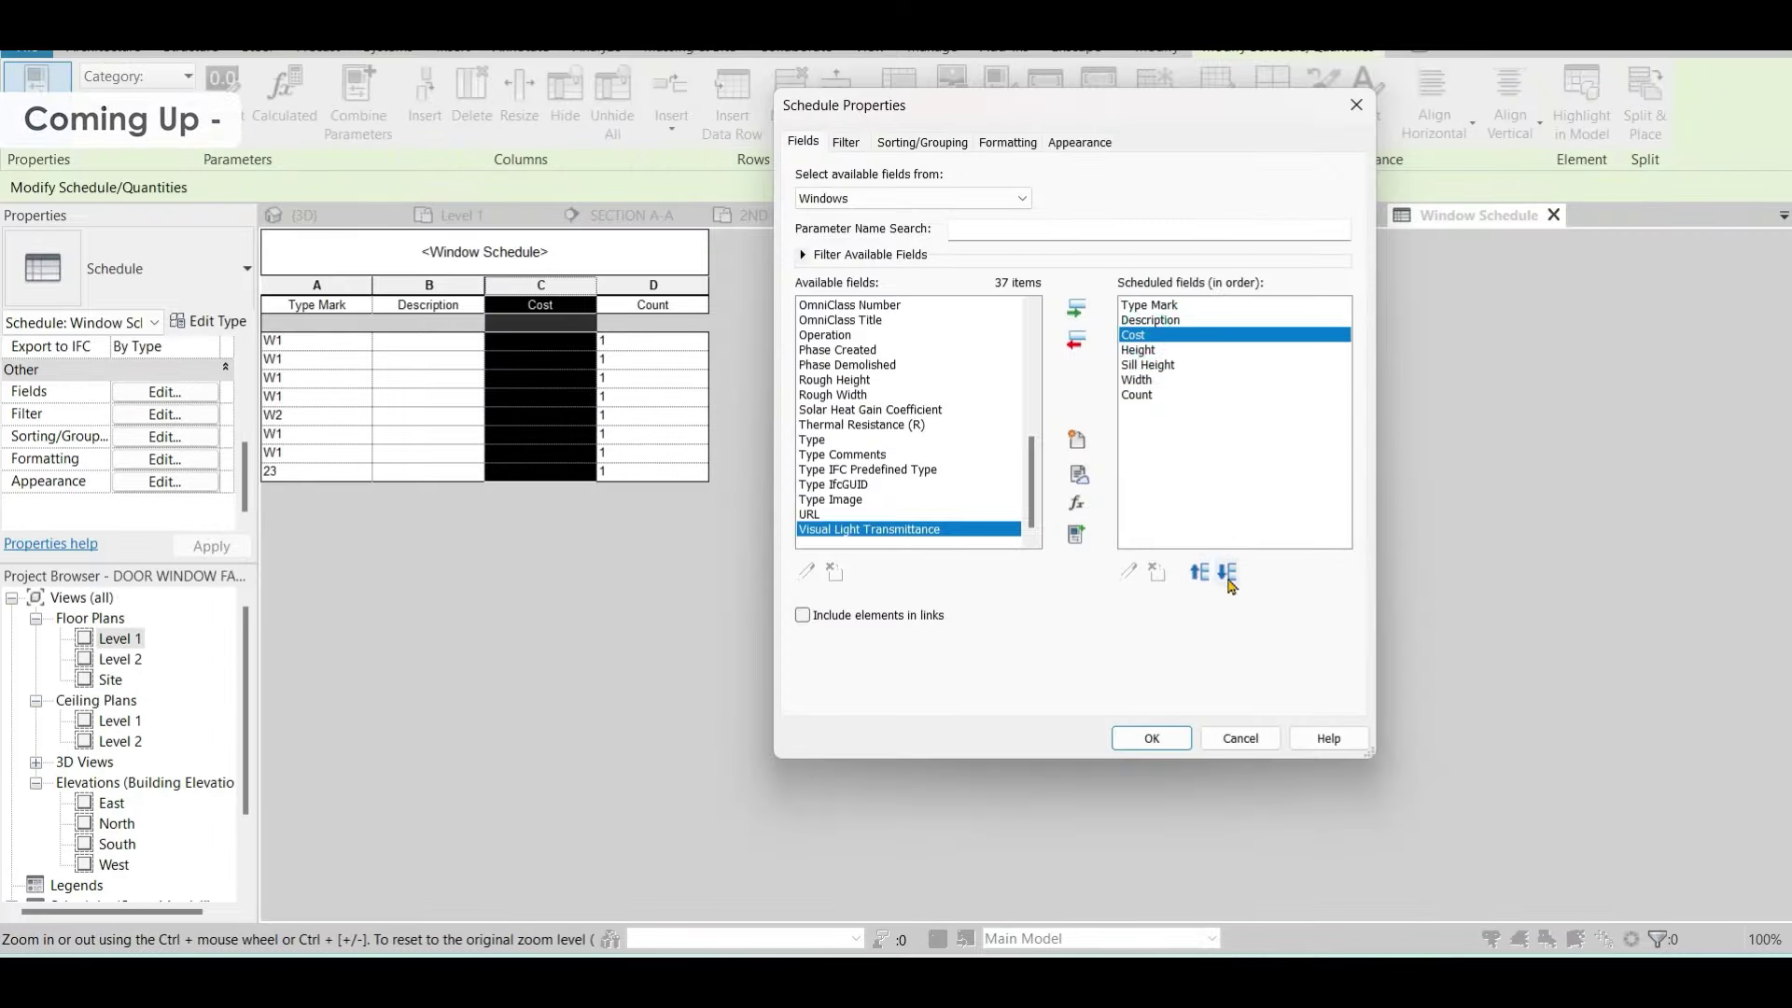
click(1228, 581)
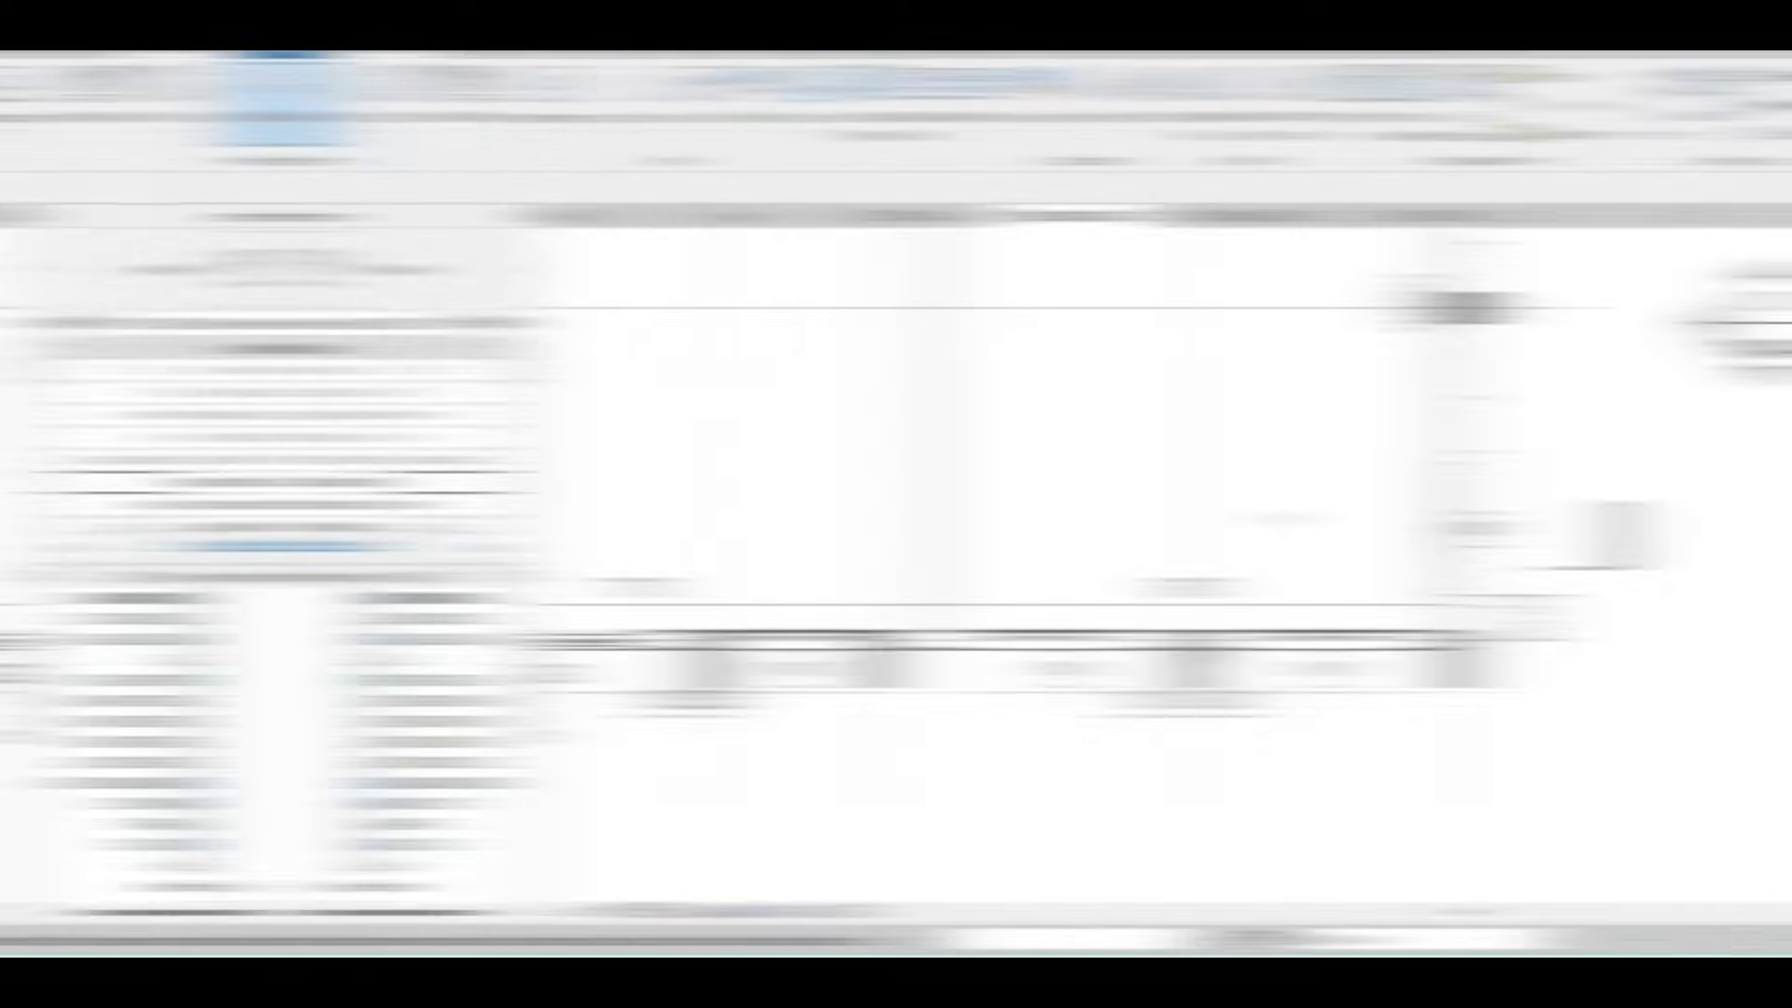
scroll(978, 467, up, 2)
scroll(973, 462, up, 2)
scroll(1073, 542, up, 2)
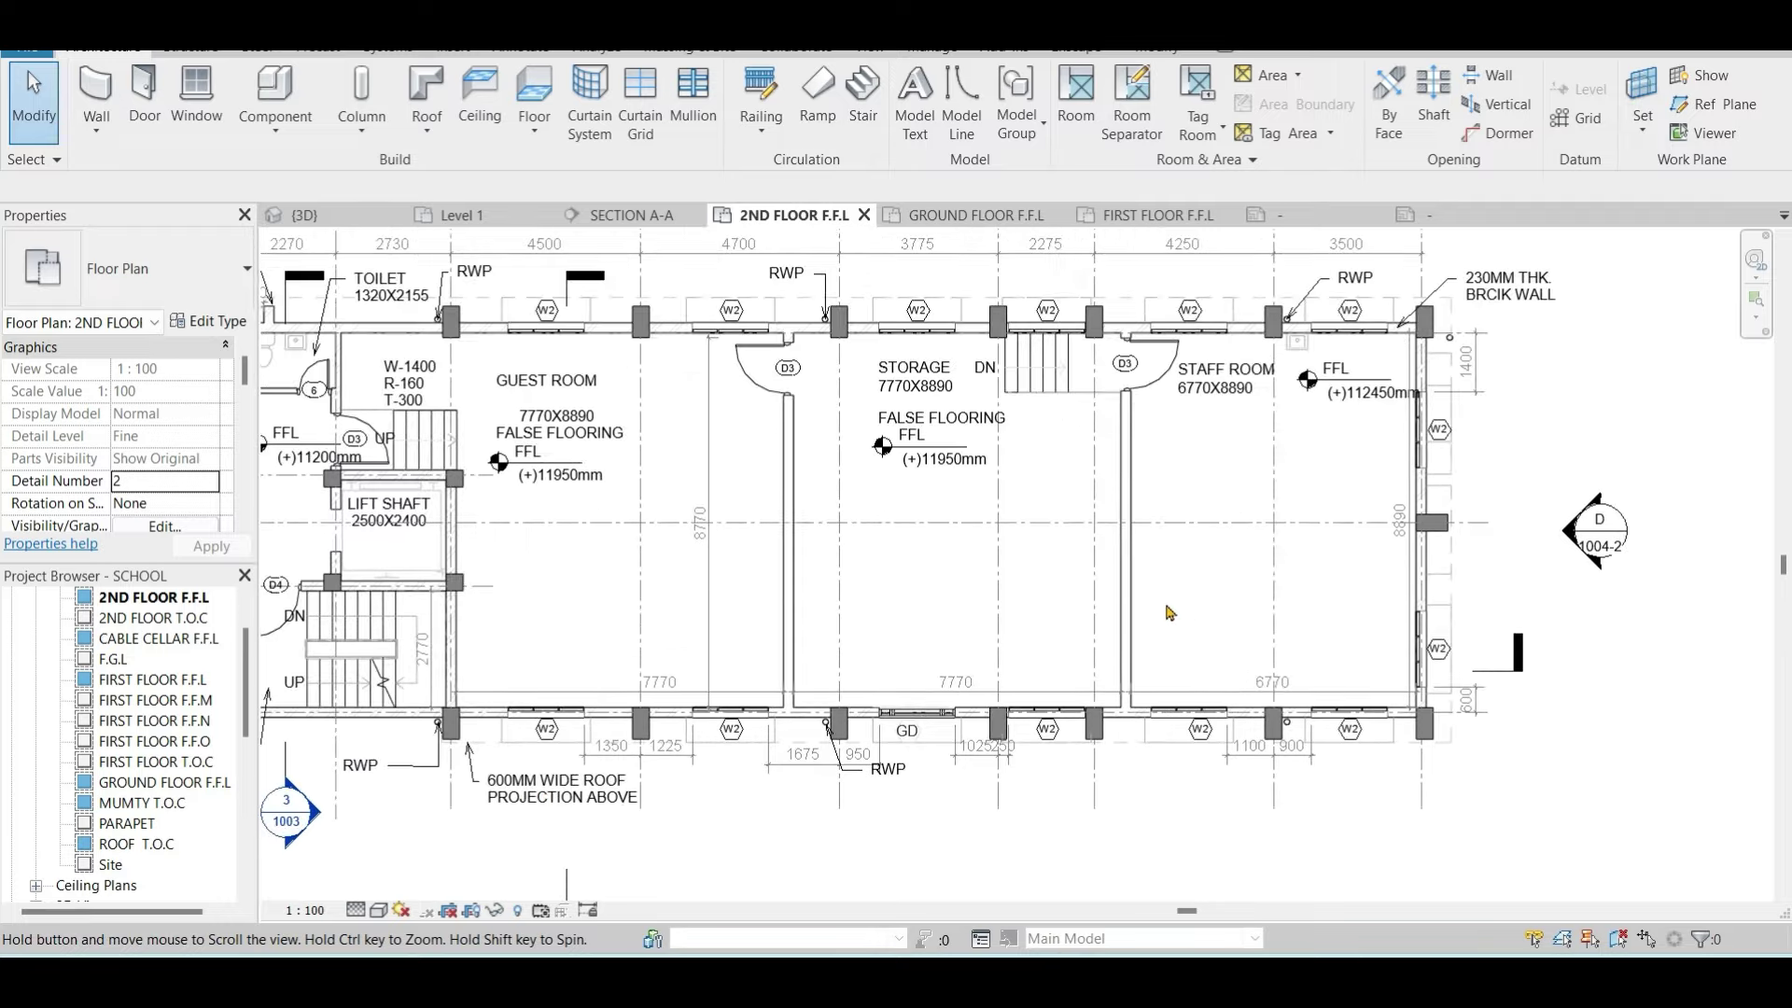
scroll(1150, 367, up, 3)
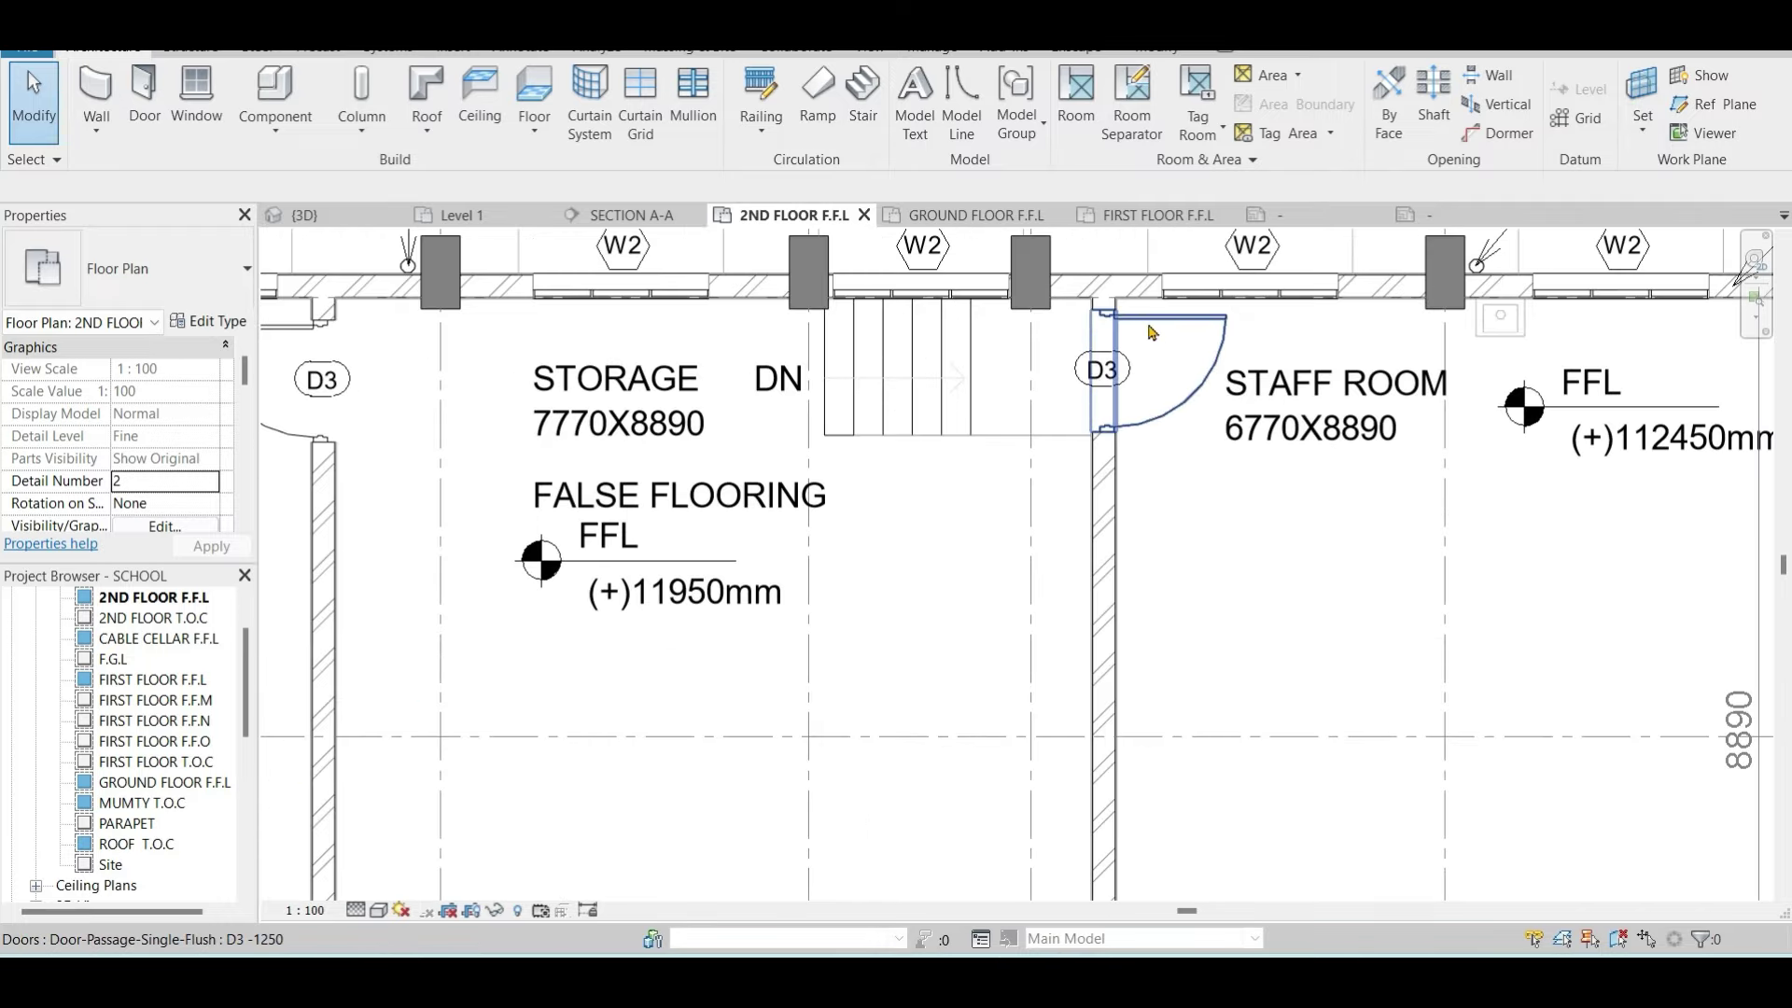
scroll(1073, 403, down, 5)
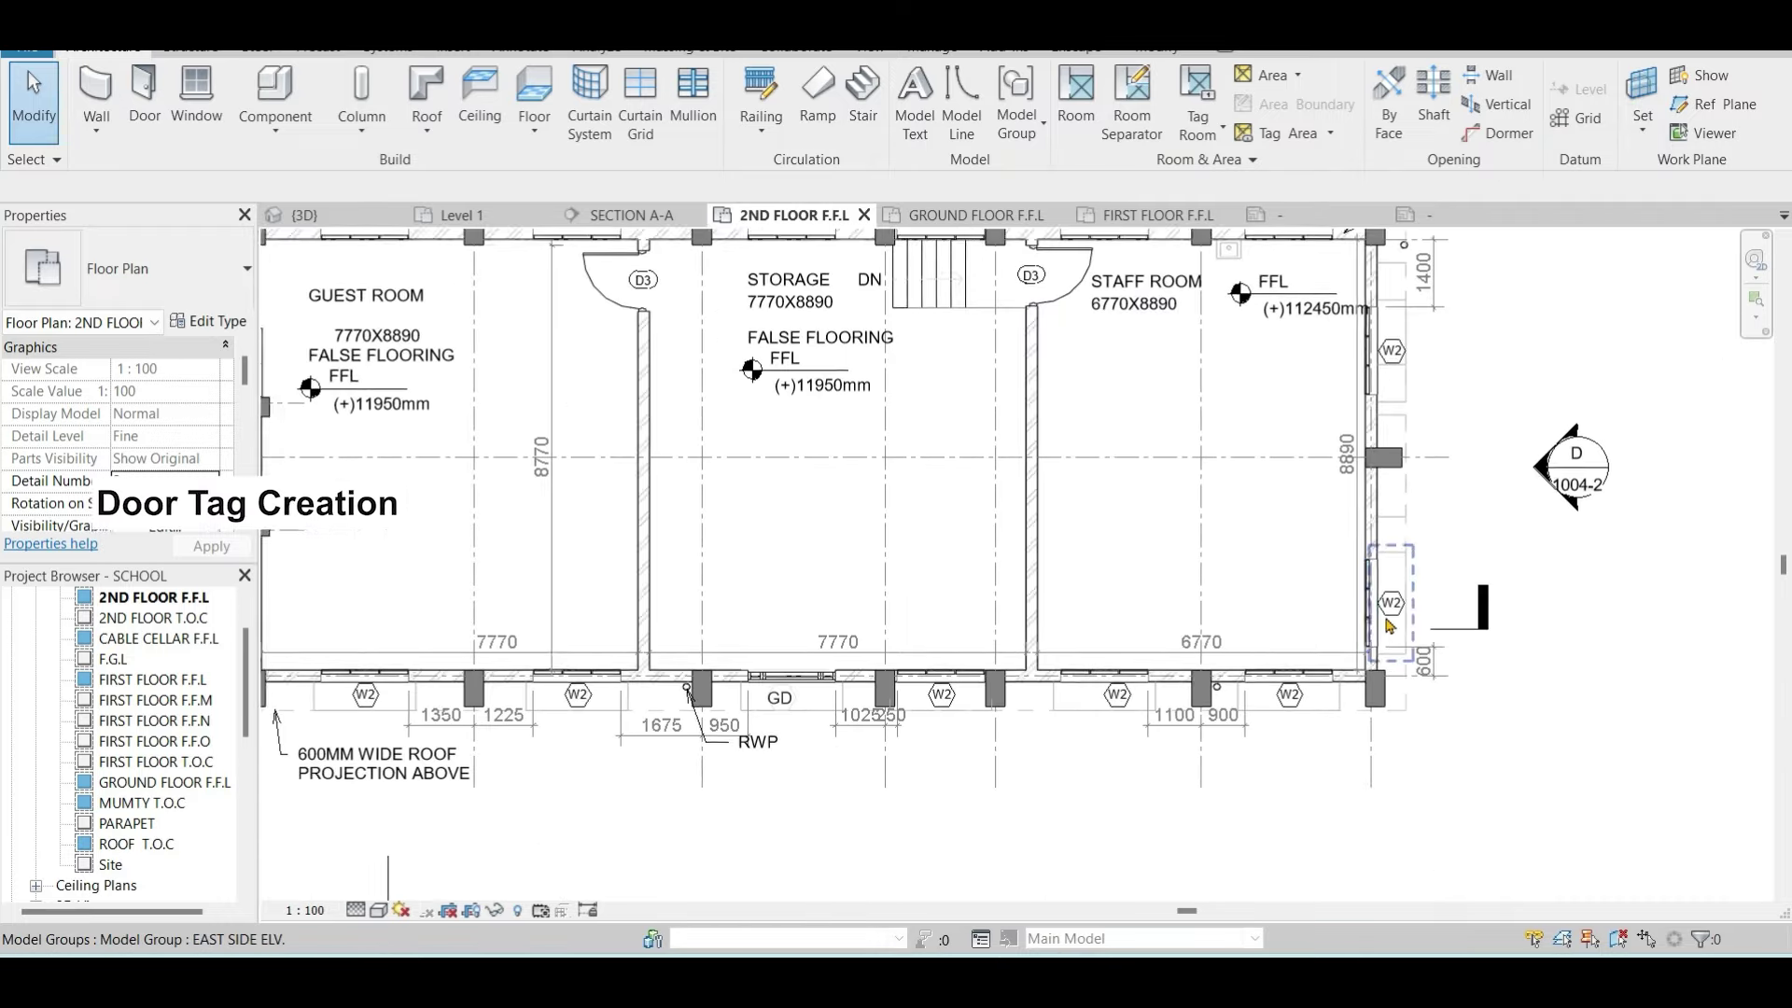
scroll(1437, 628, up, 5)
scroll(1153, 518, down, 5)
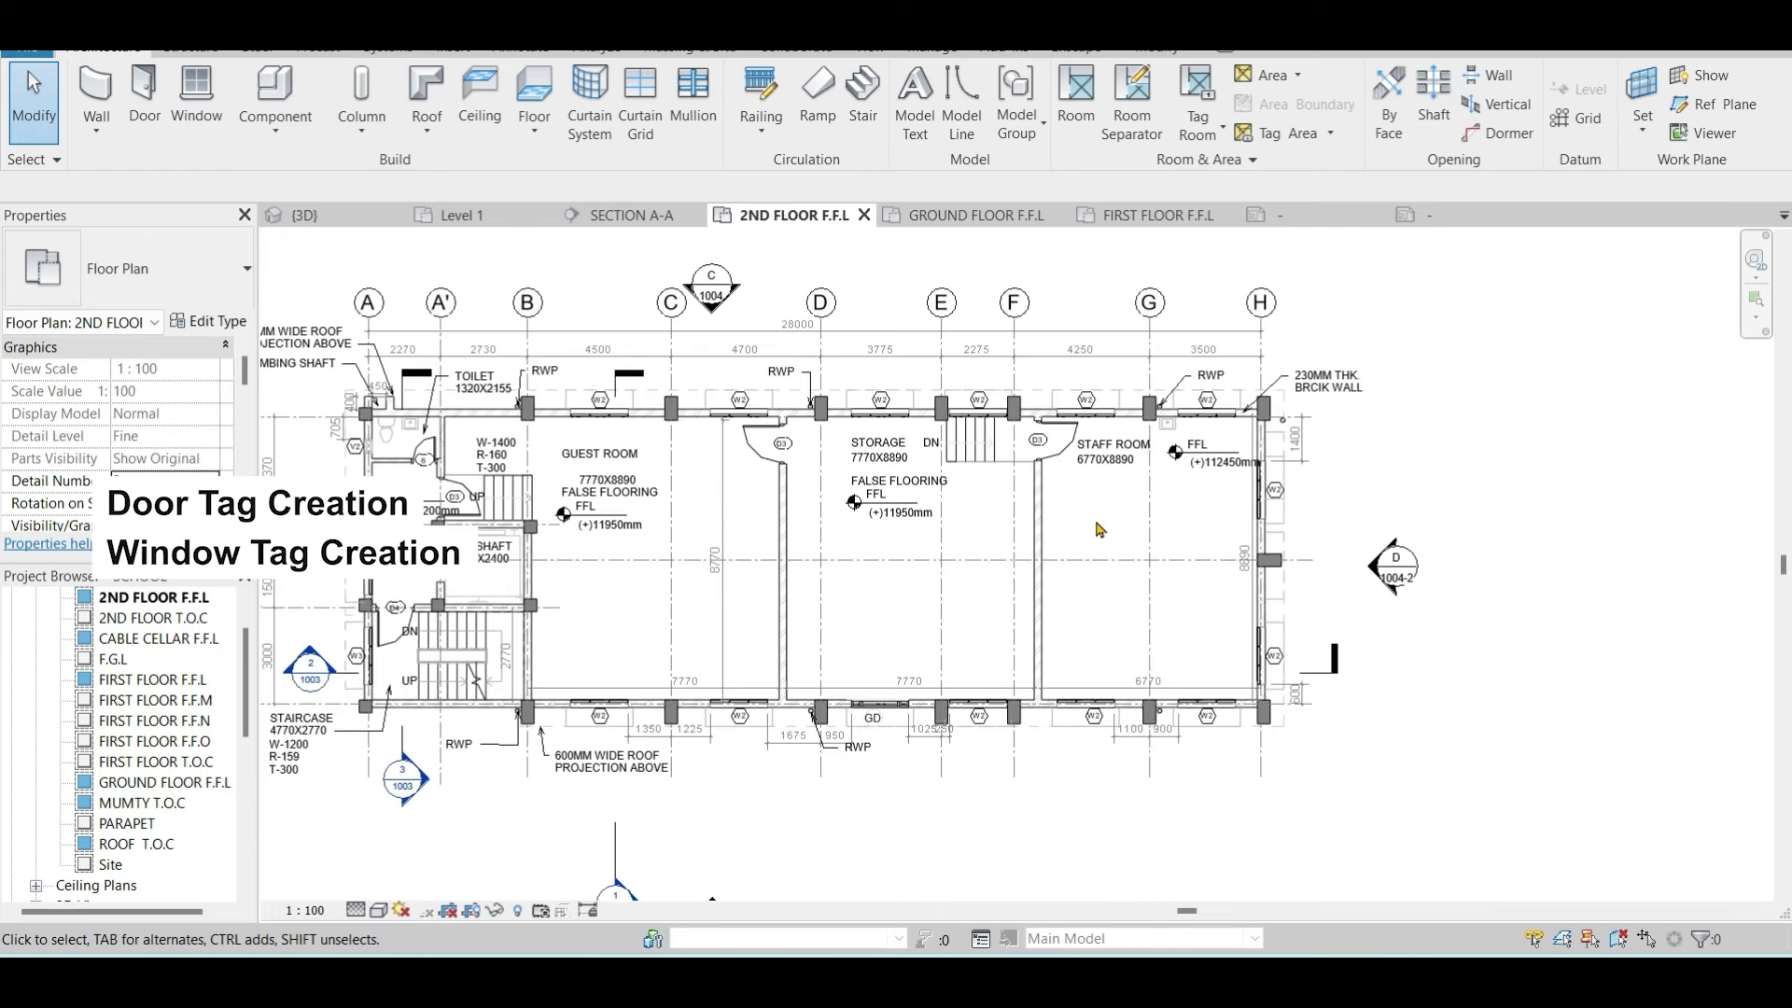
middle_drag(1078, 544, 1164, 560)
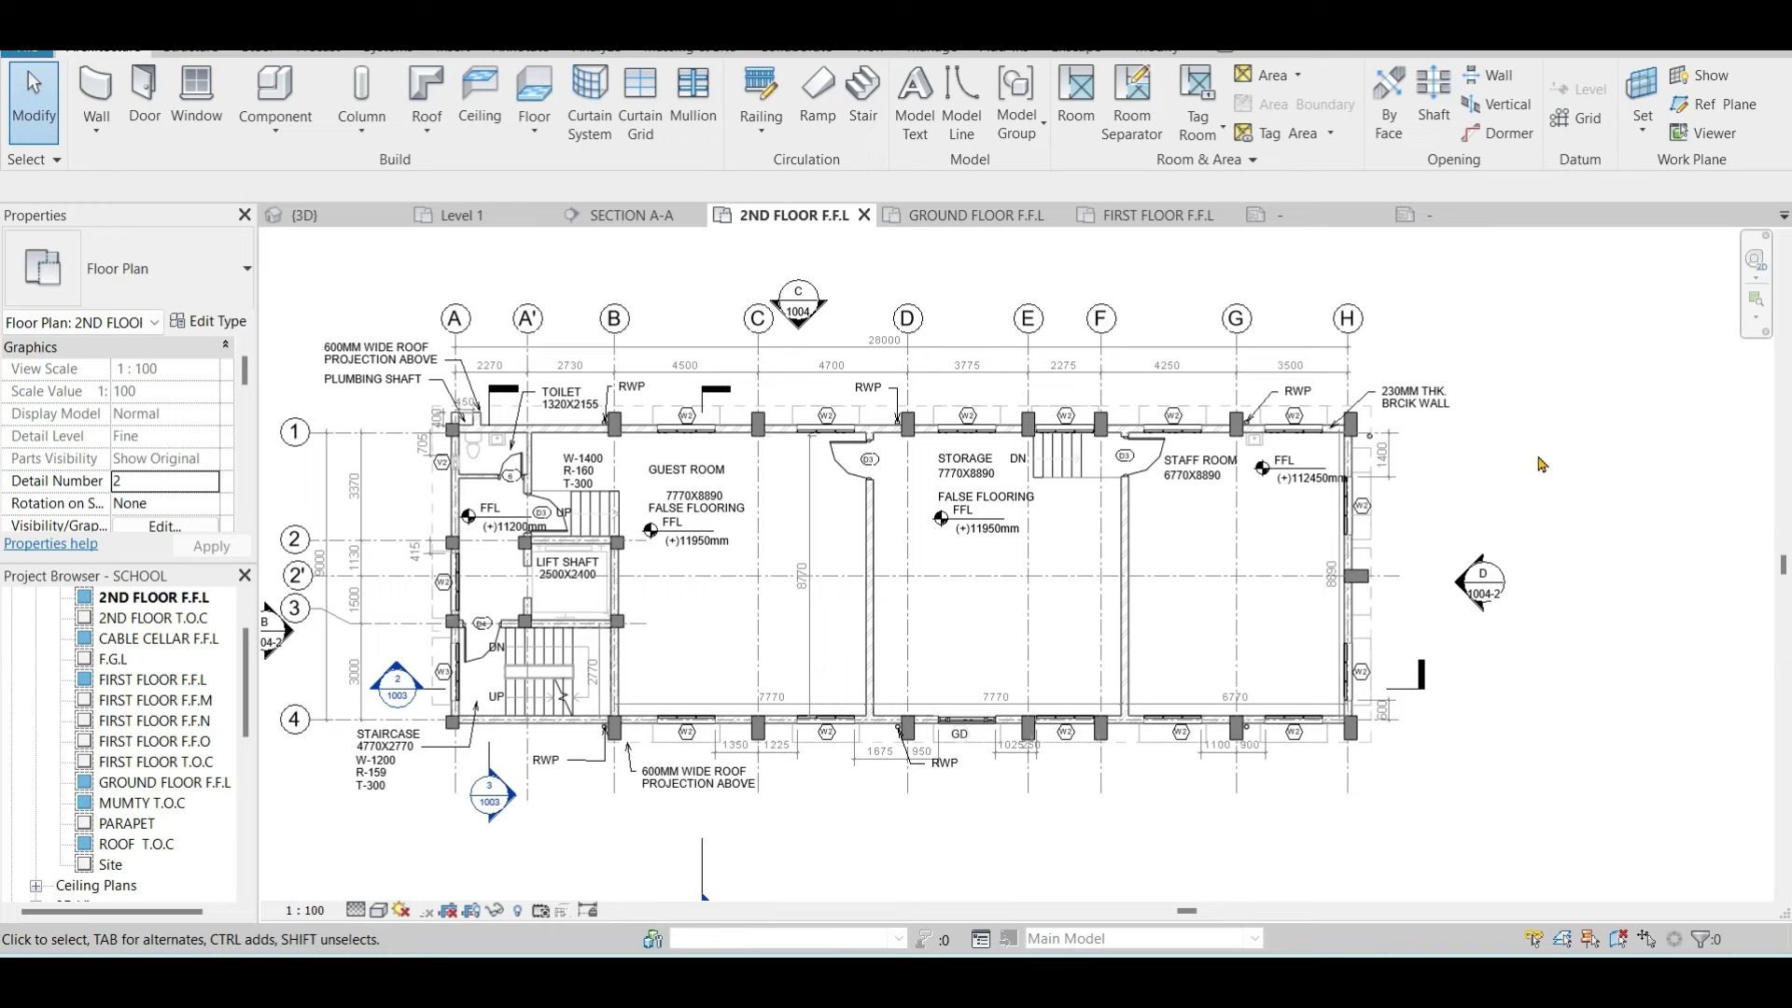
scroll(1363, 777, up, 3)
scroll(1240, 796, up, 3)
scroll(1237, 796, up, 2)
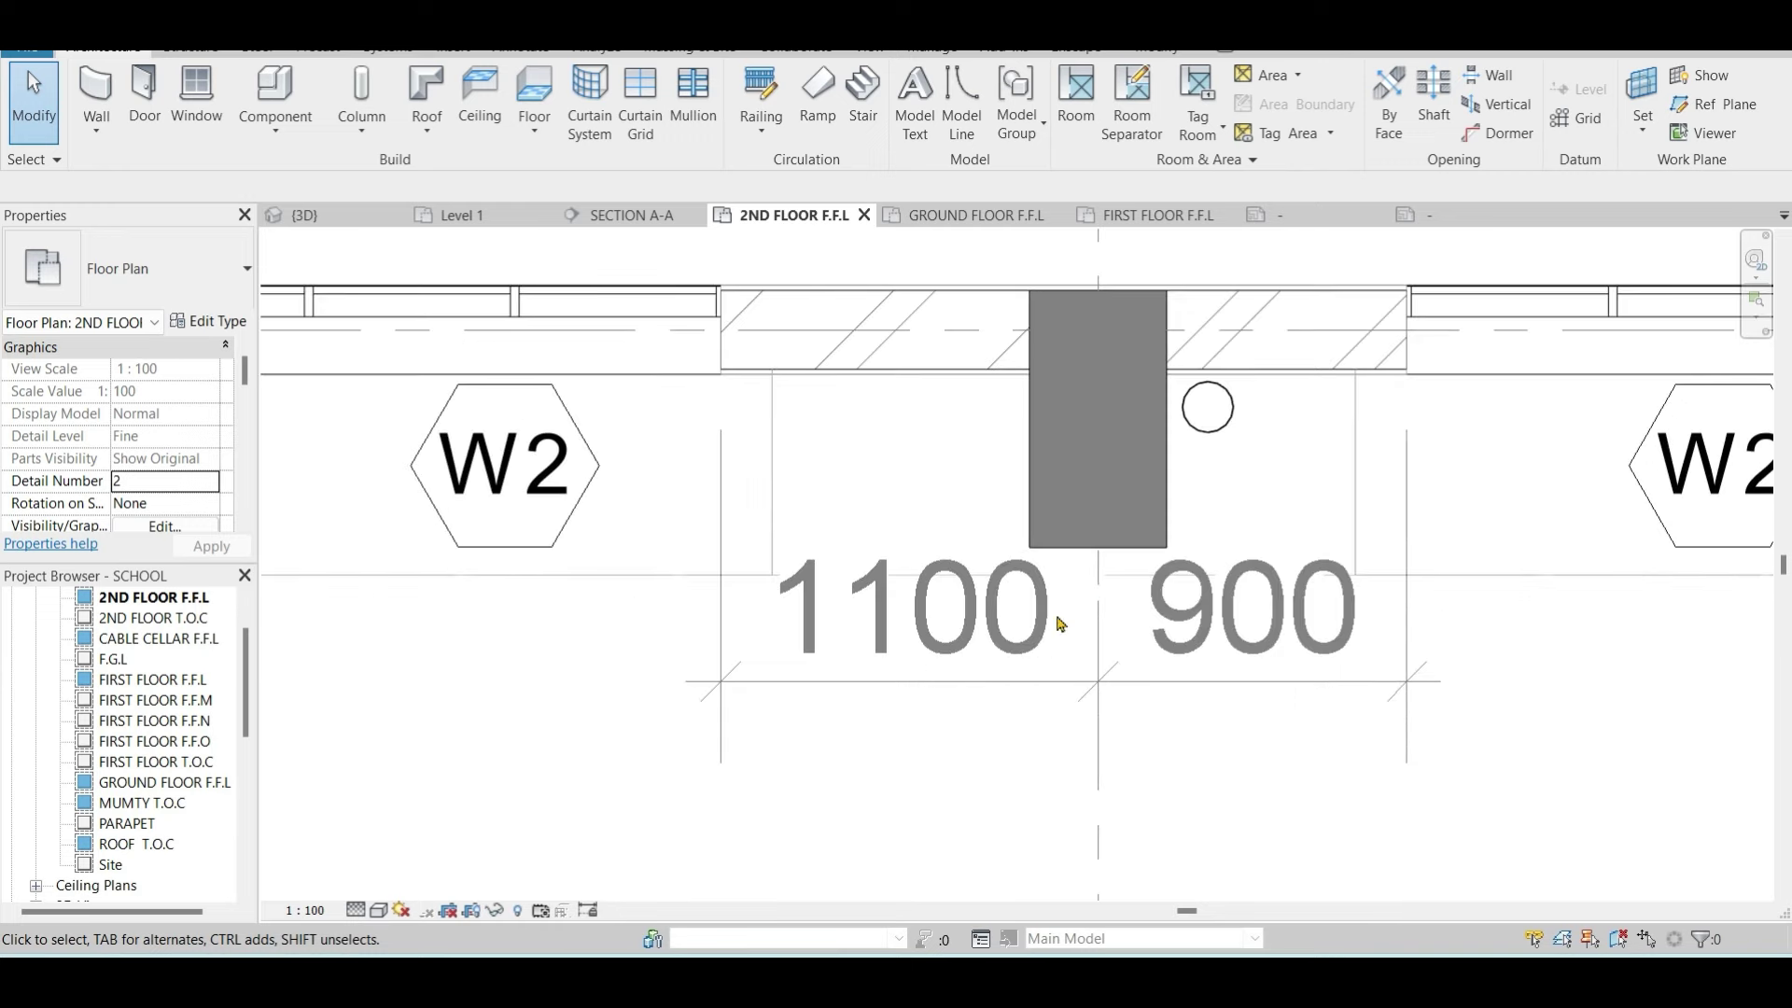
scroll(988, 700, down, 1)
scroll(1180, 660, down, 3)
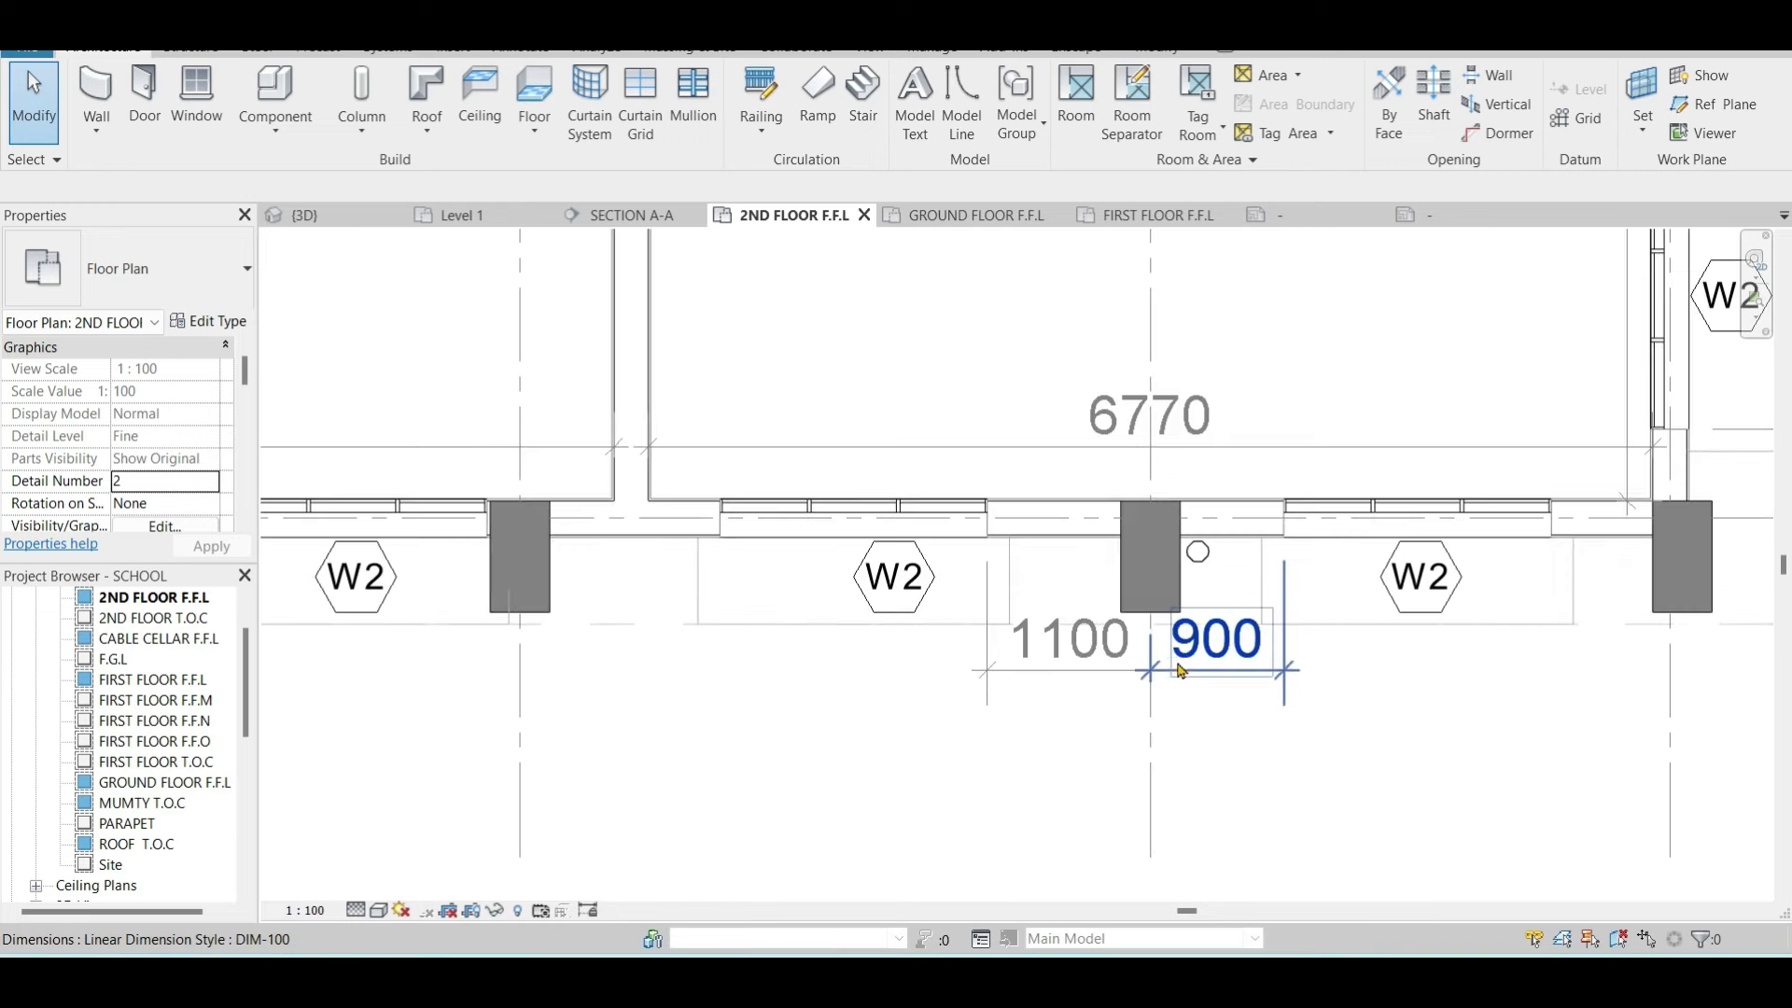
middle_drag(1364, 739, 1292, 718)
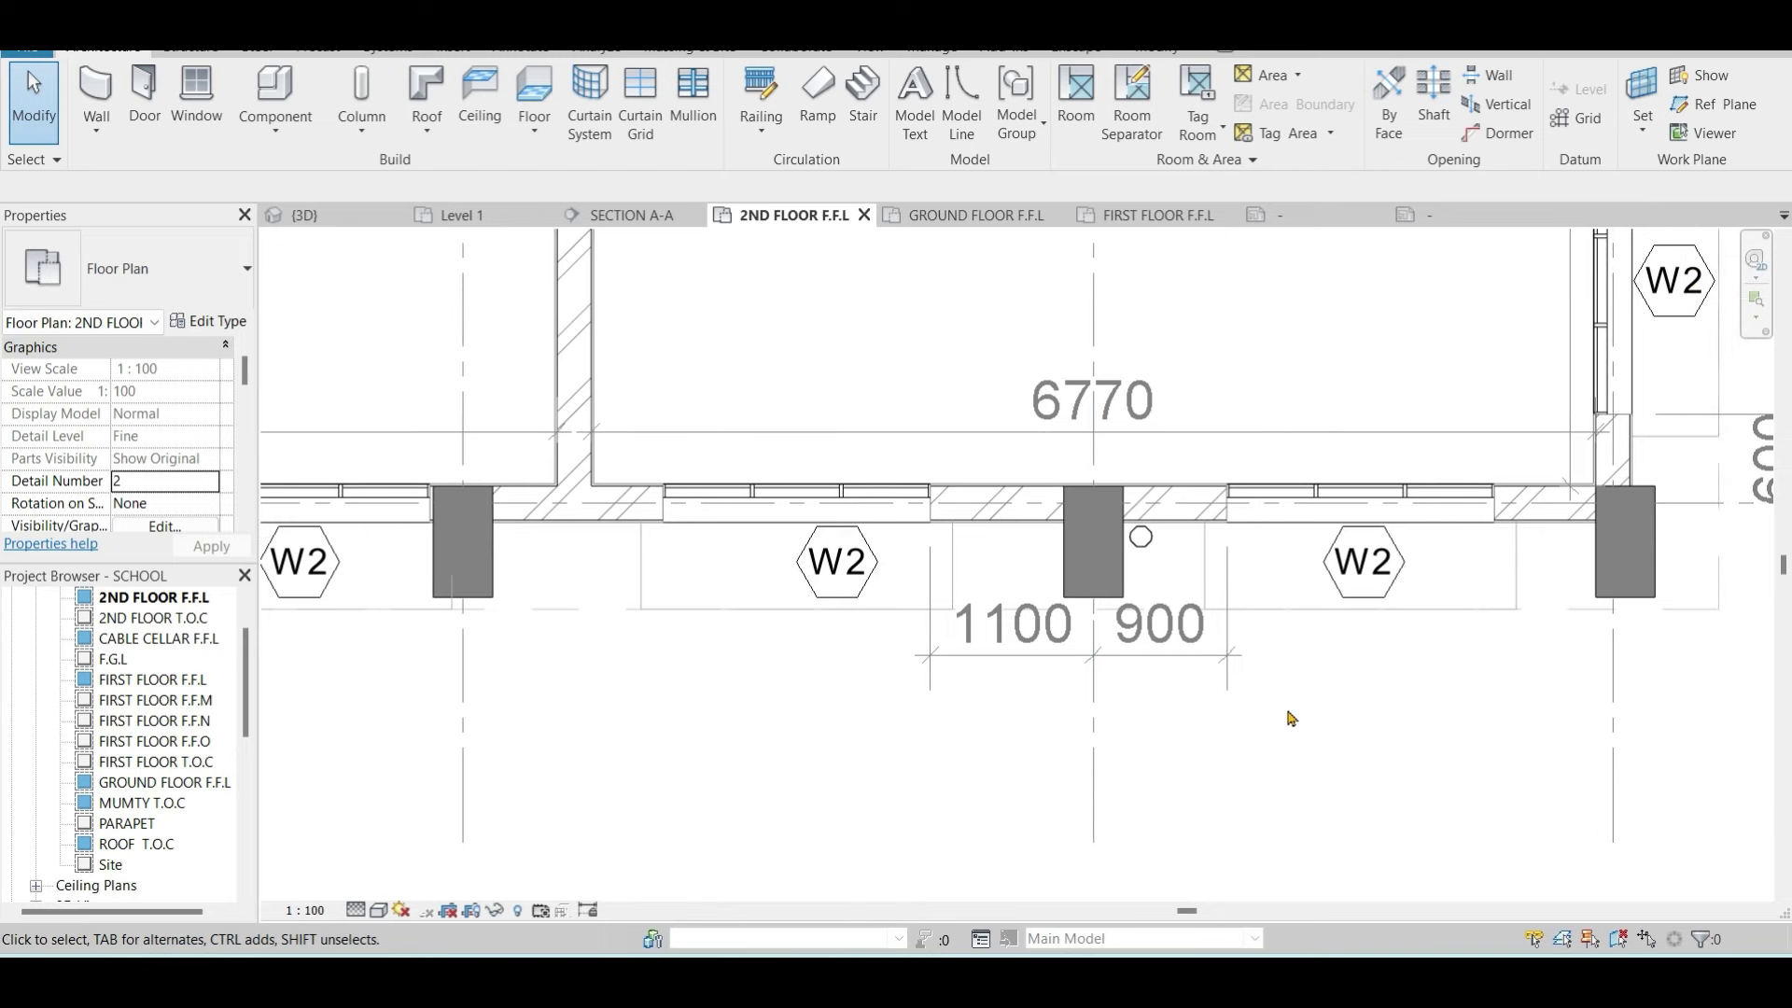
scroll(1213, 612, up, 2)
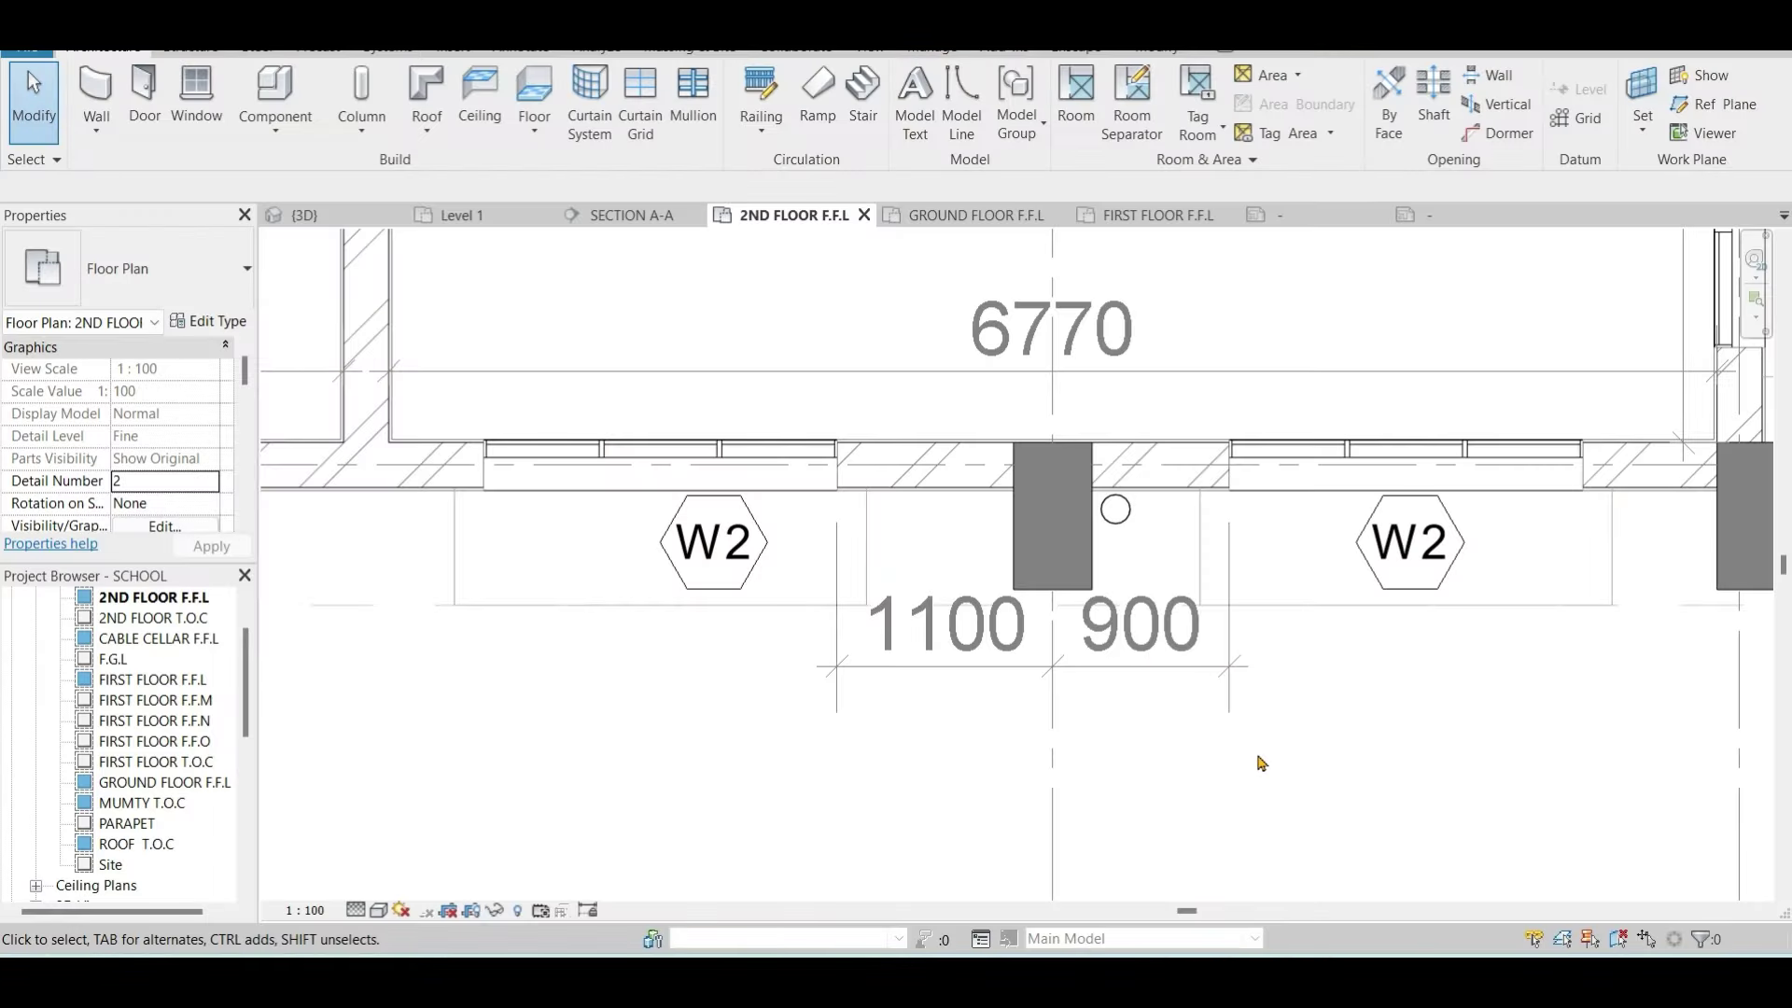
On the Level 1 plan, start Room Tag and agree to load a room tag family
click(512, 220)
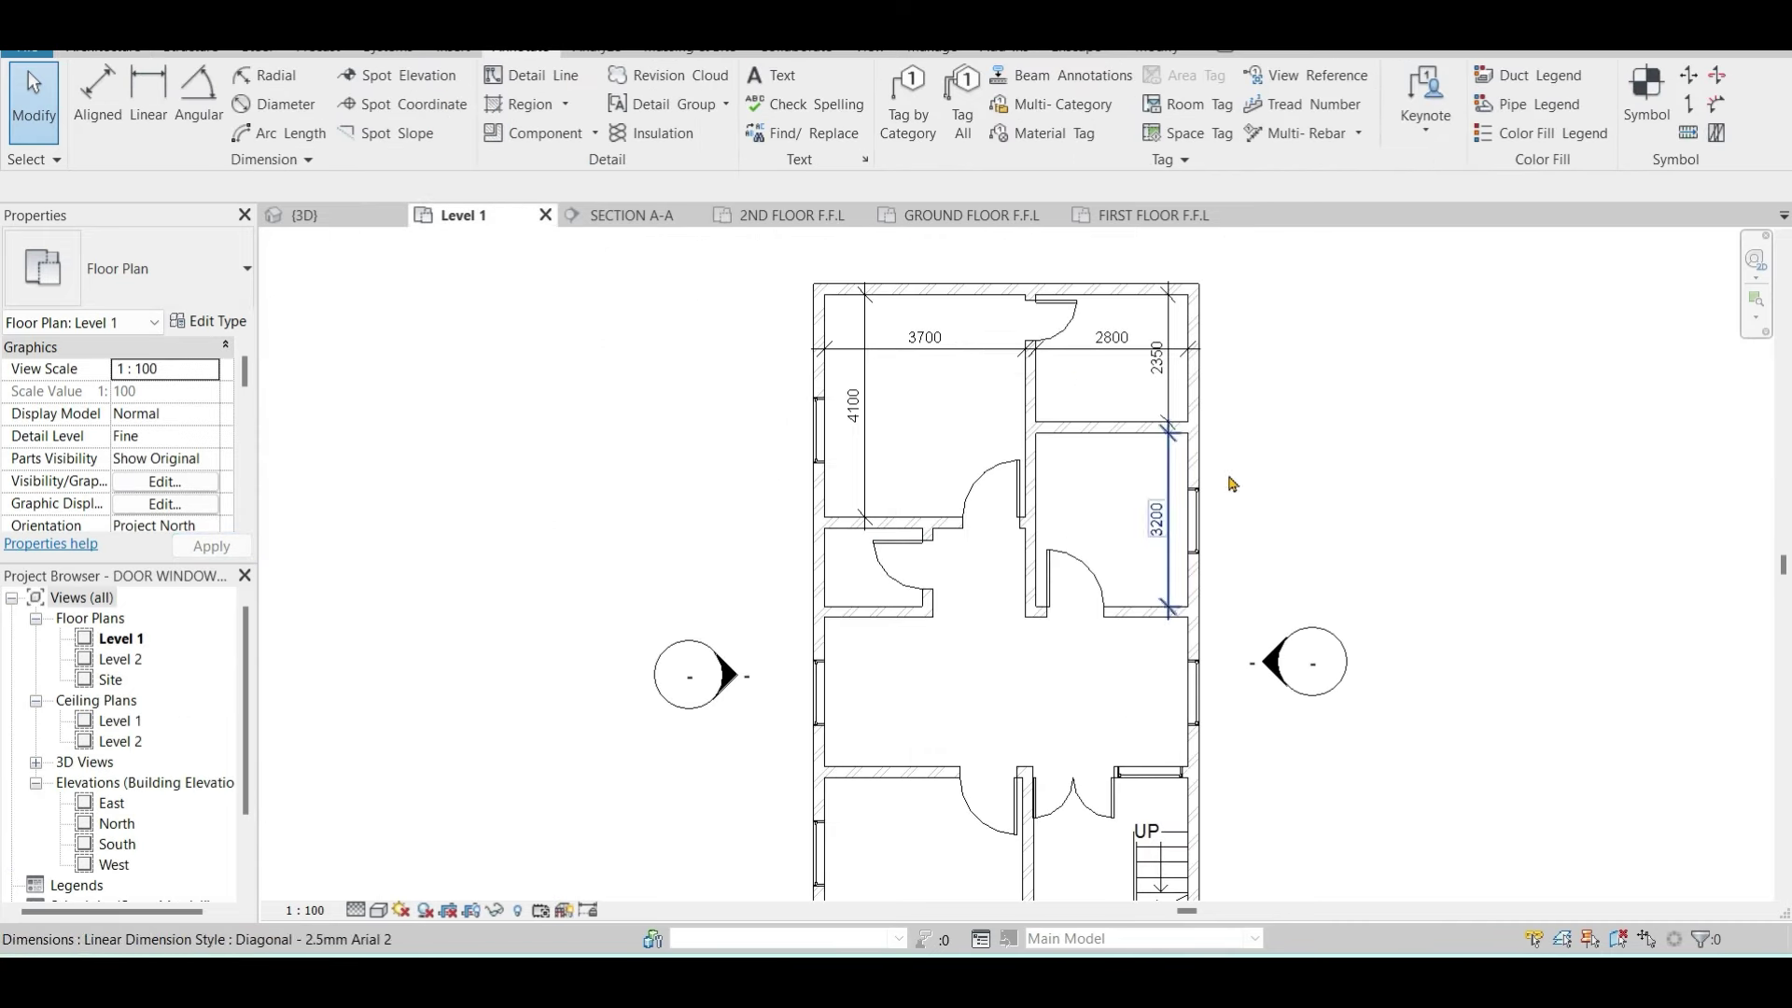
middle_drag(1291, 404, 1259, 421)
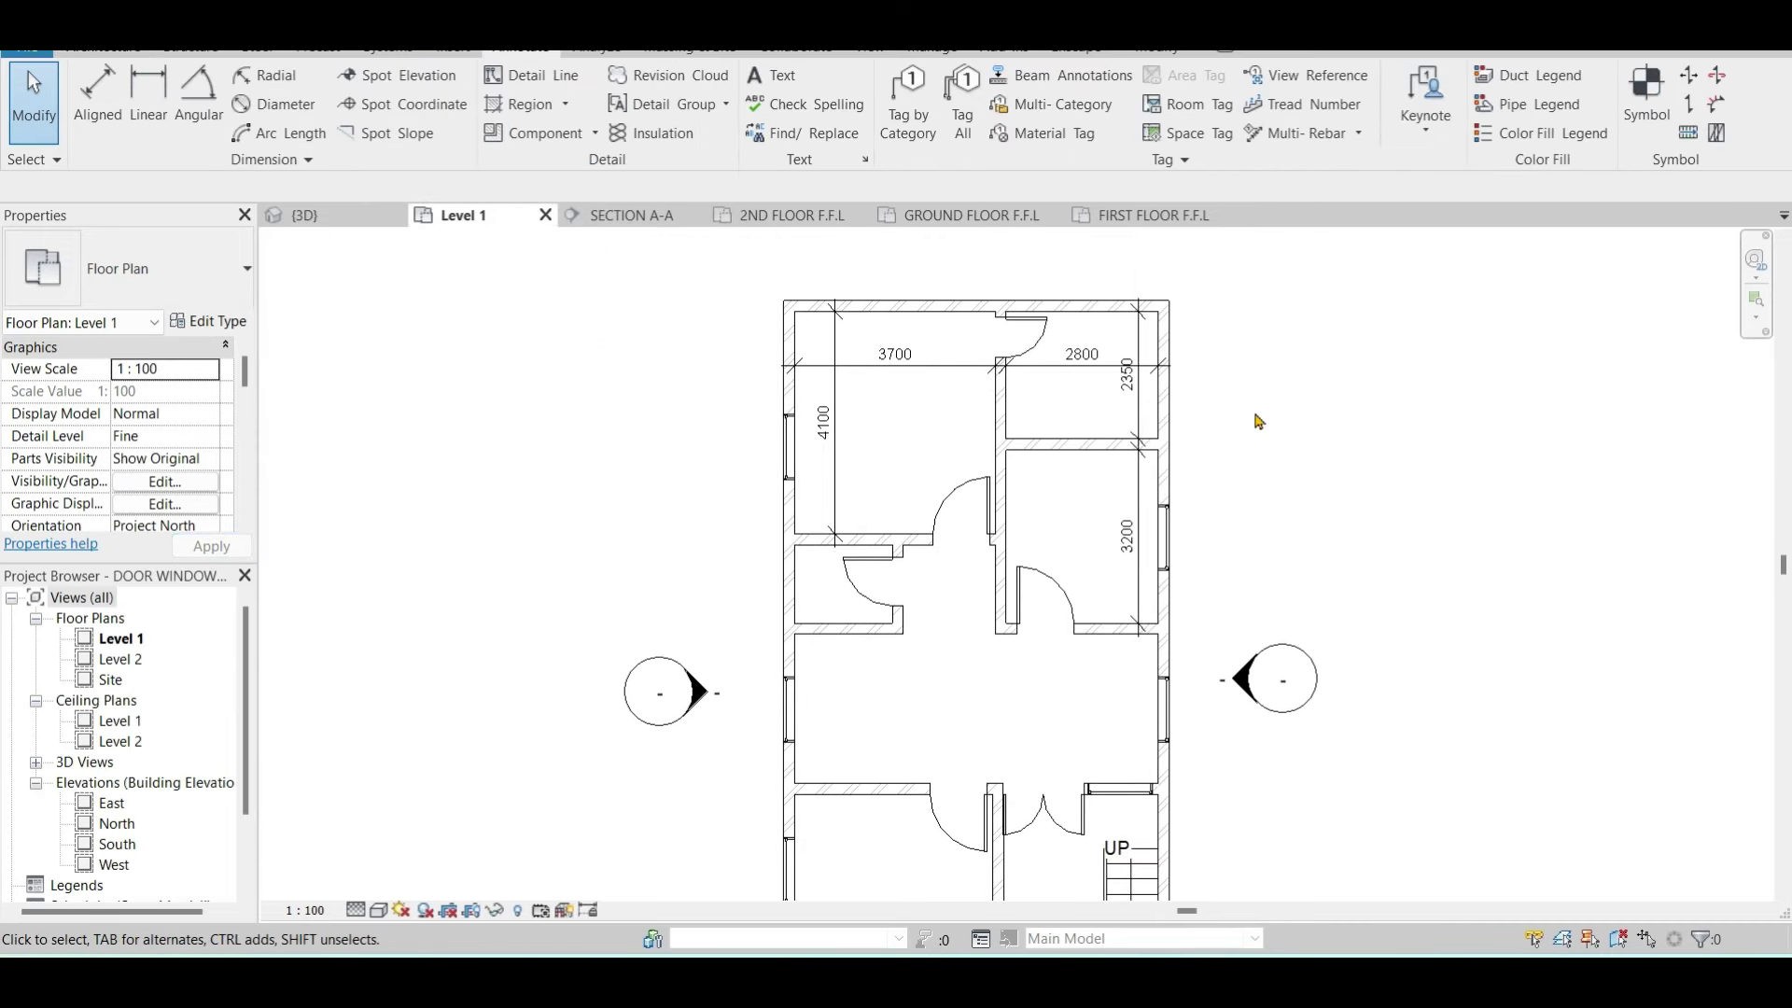
click(1211, 110)
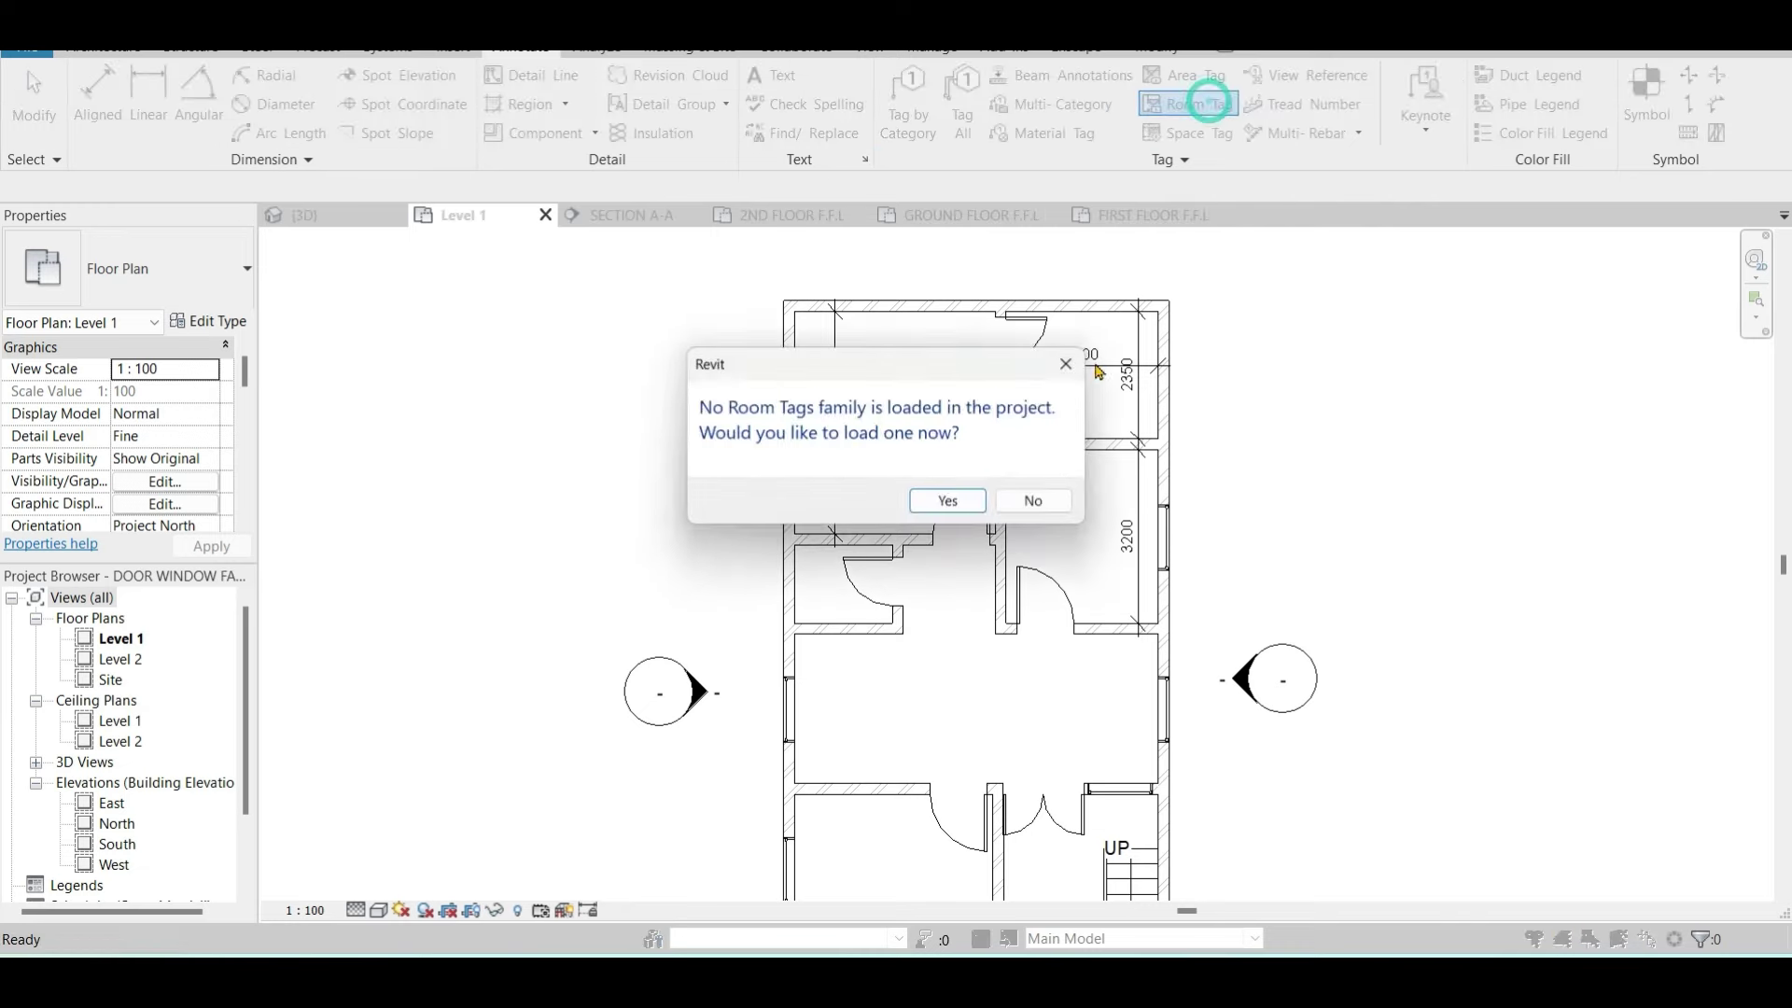
click(950, 509)
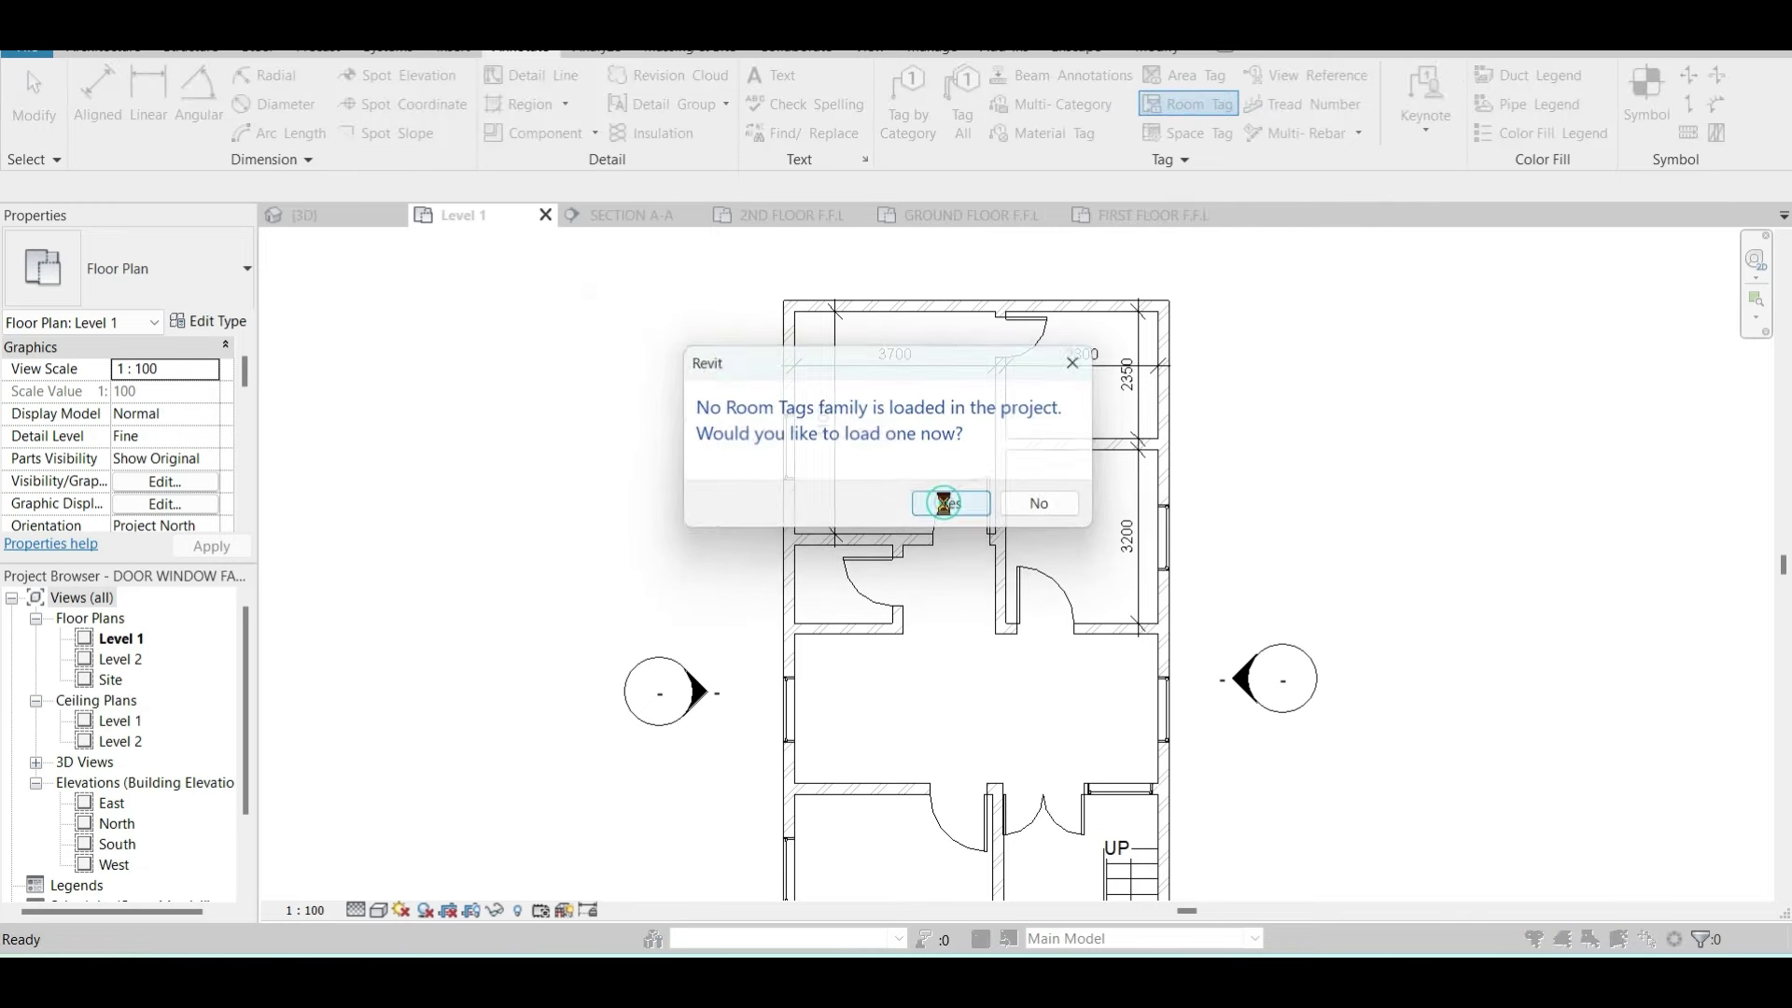
Load M_Room Tag.rfa from the Annotations library folder
click(1251, 339)
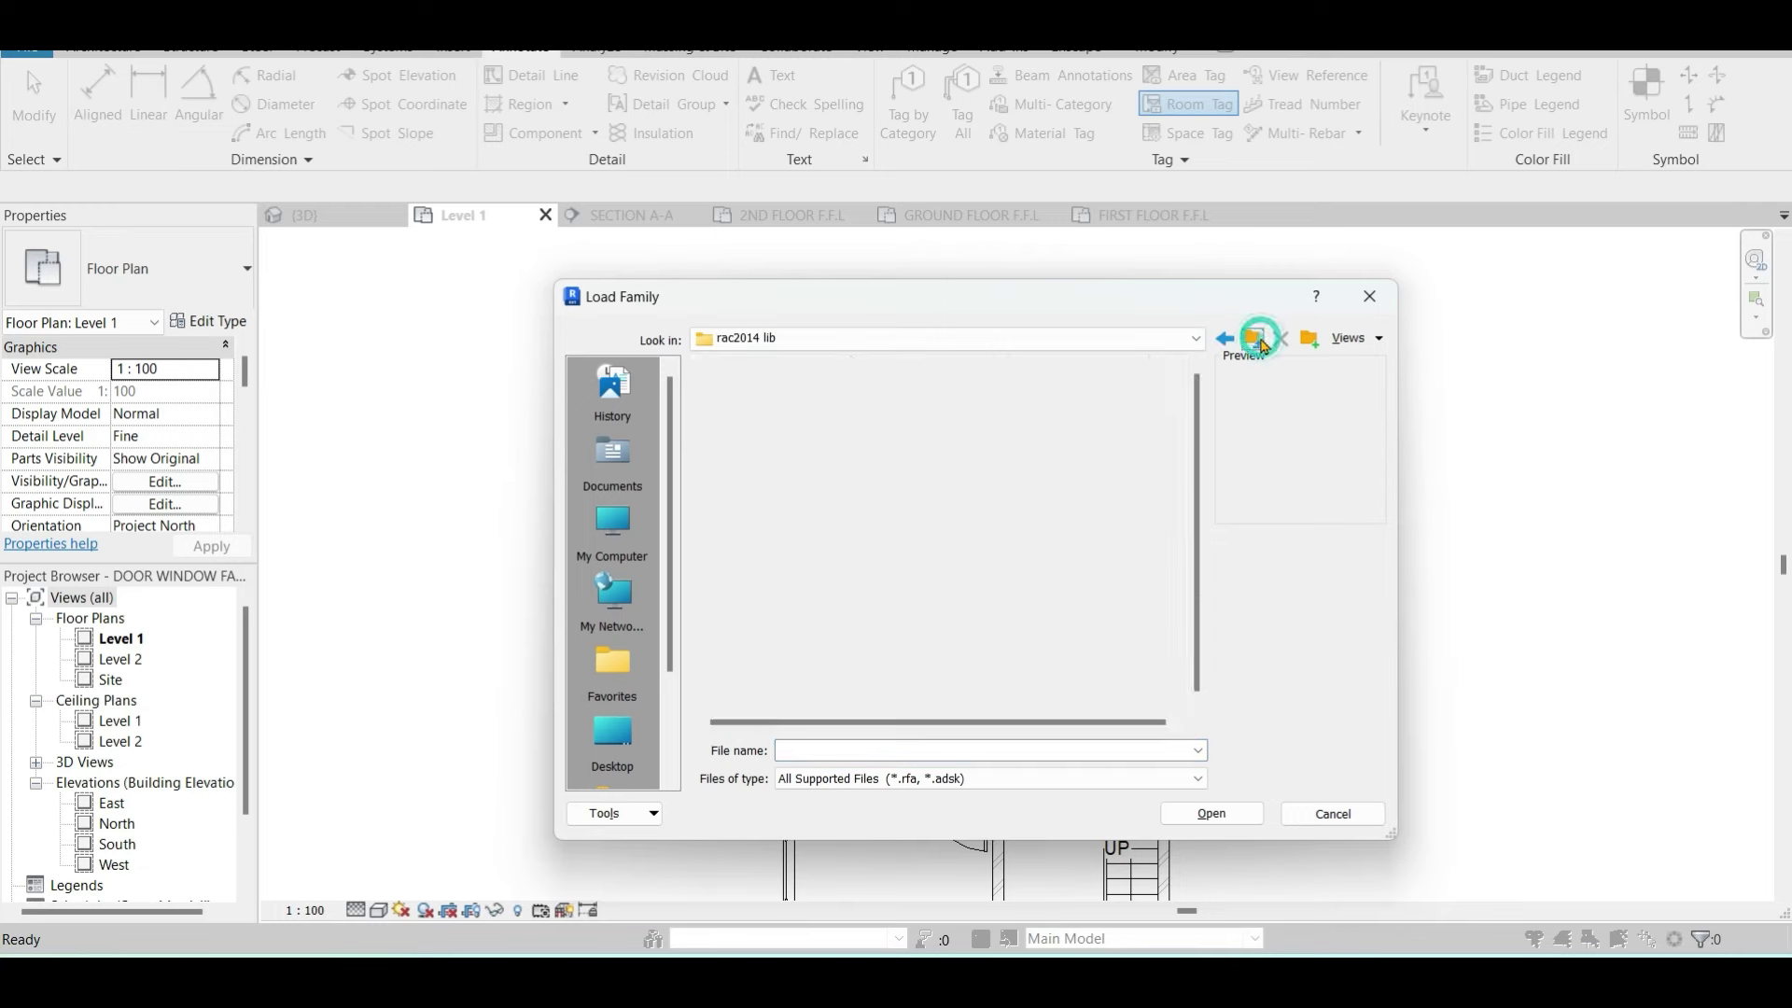
double_click(767, 422)
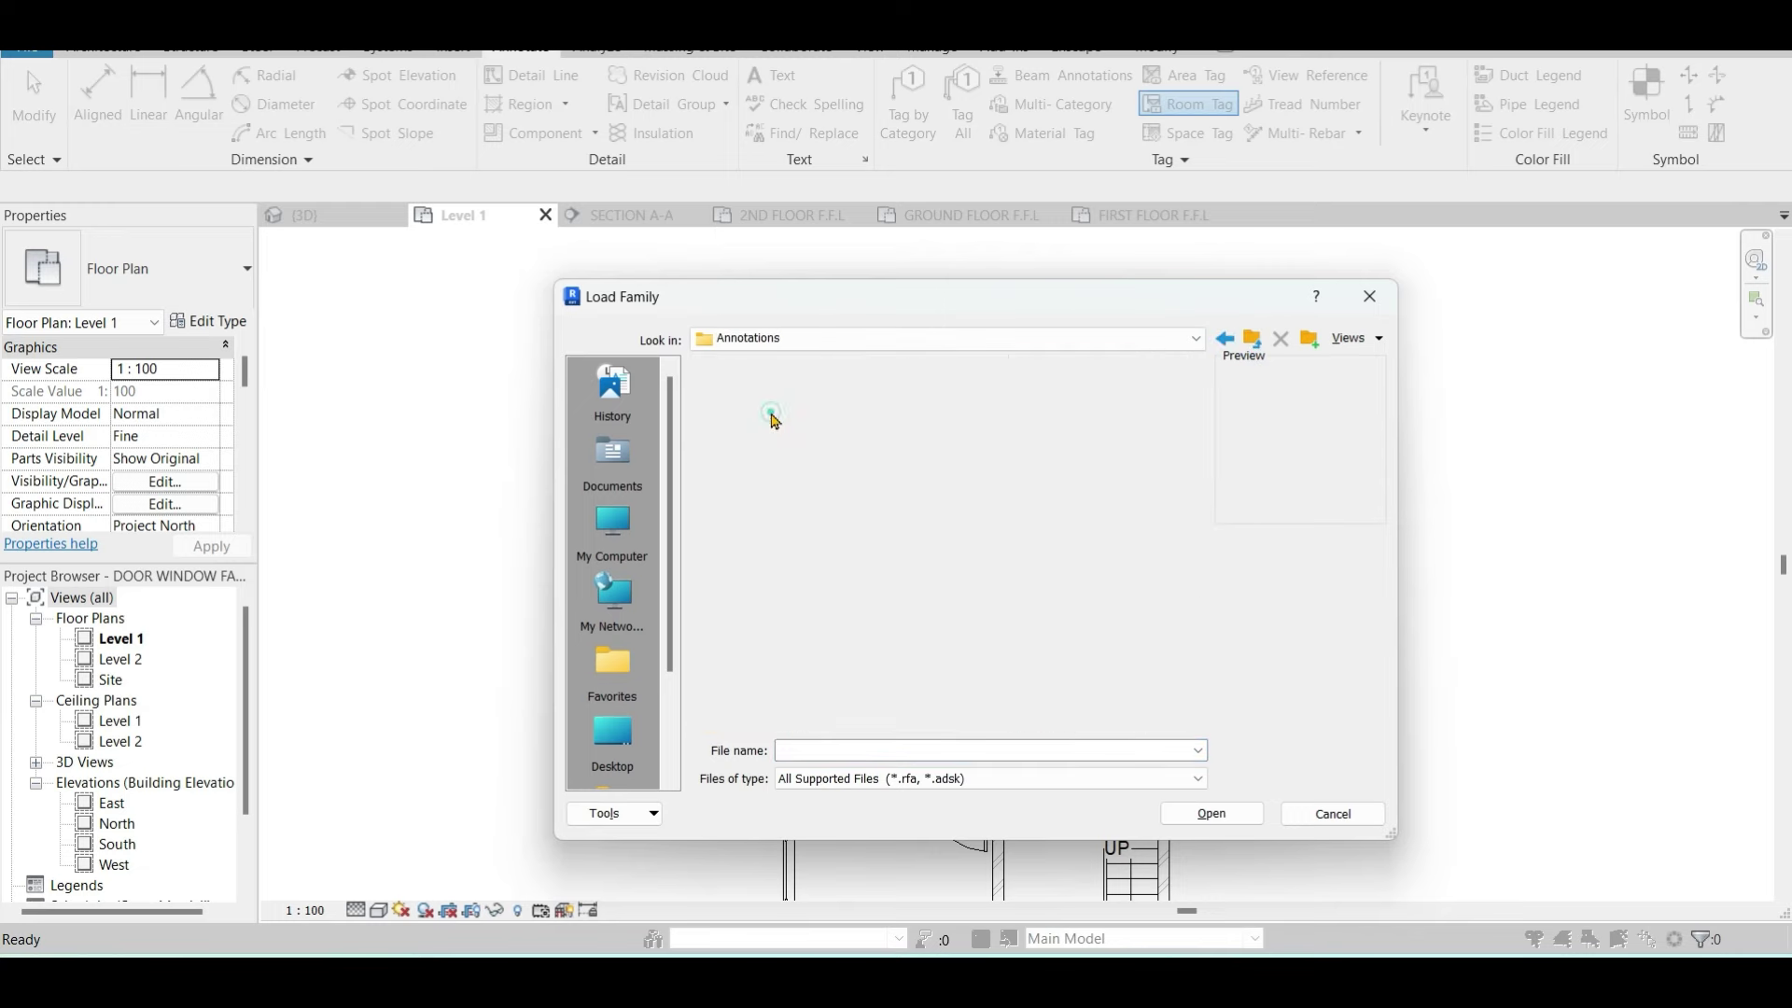
click(765, 596)
scroll(766, 596, down, 5)
click(766, 638)
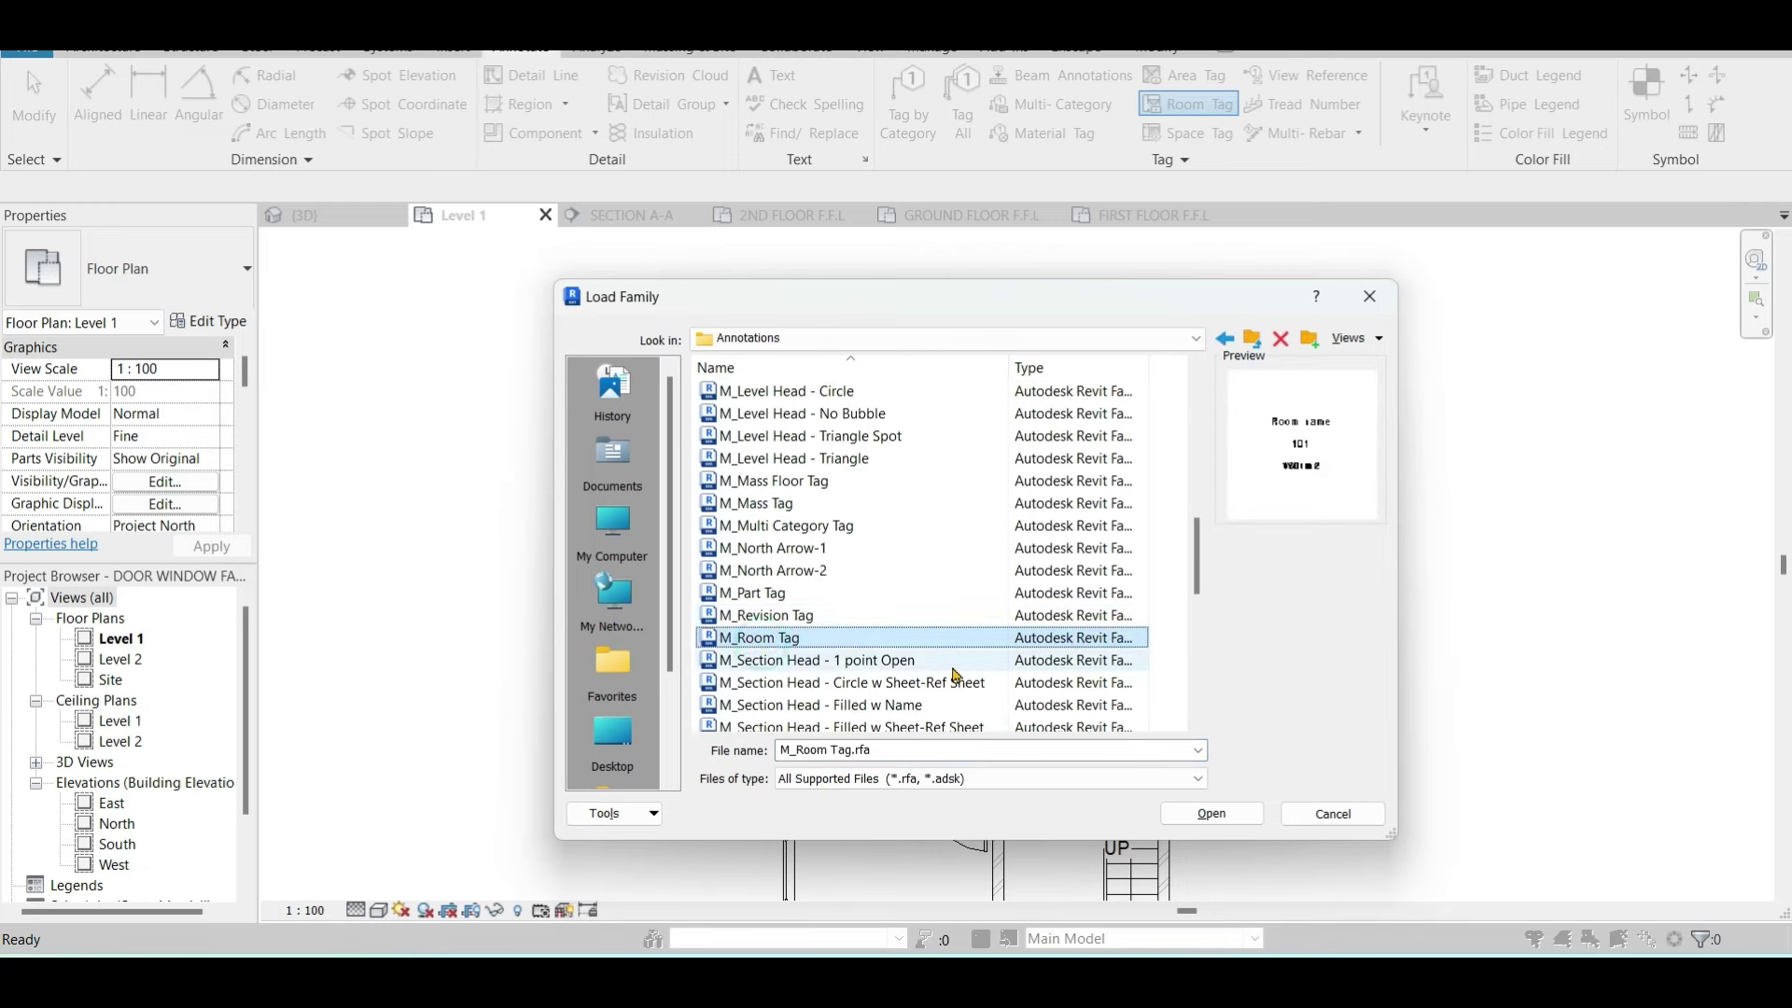
click(1211, 813)
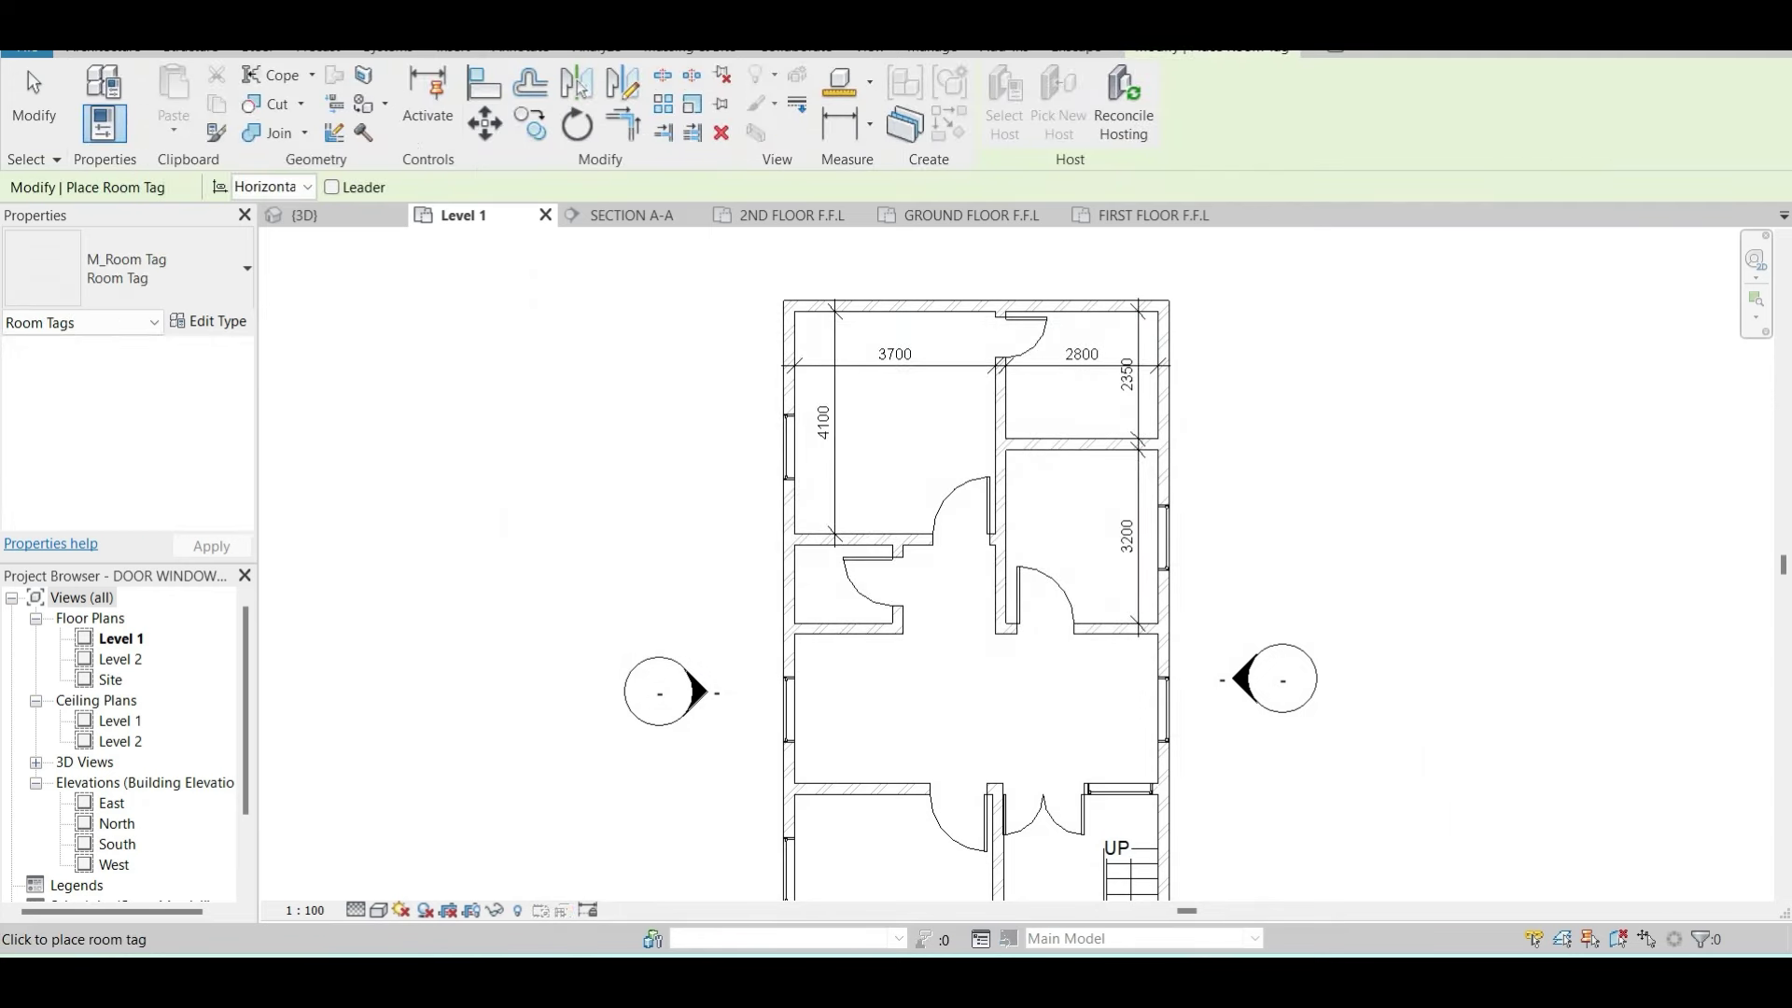
Place rooms in the top-left, top-right, right-middle, small left, central and lower-left spaces
click(134, 50)
click(1073, 96)
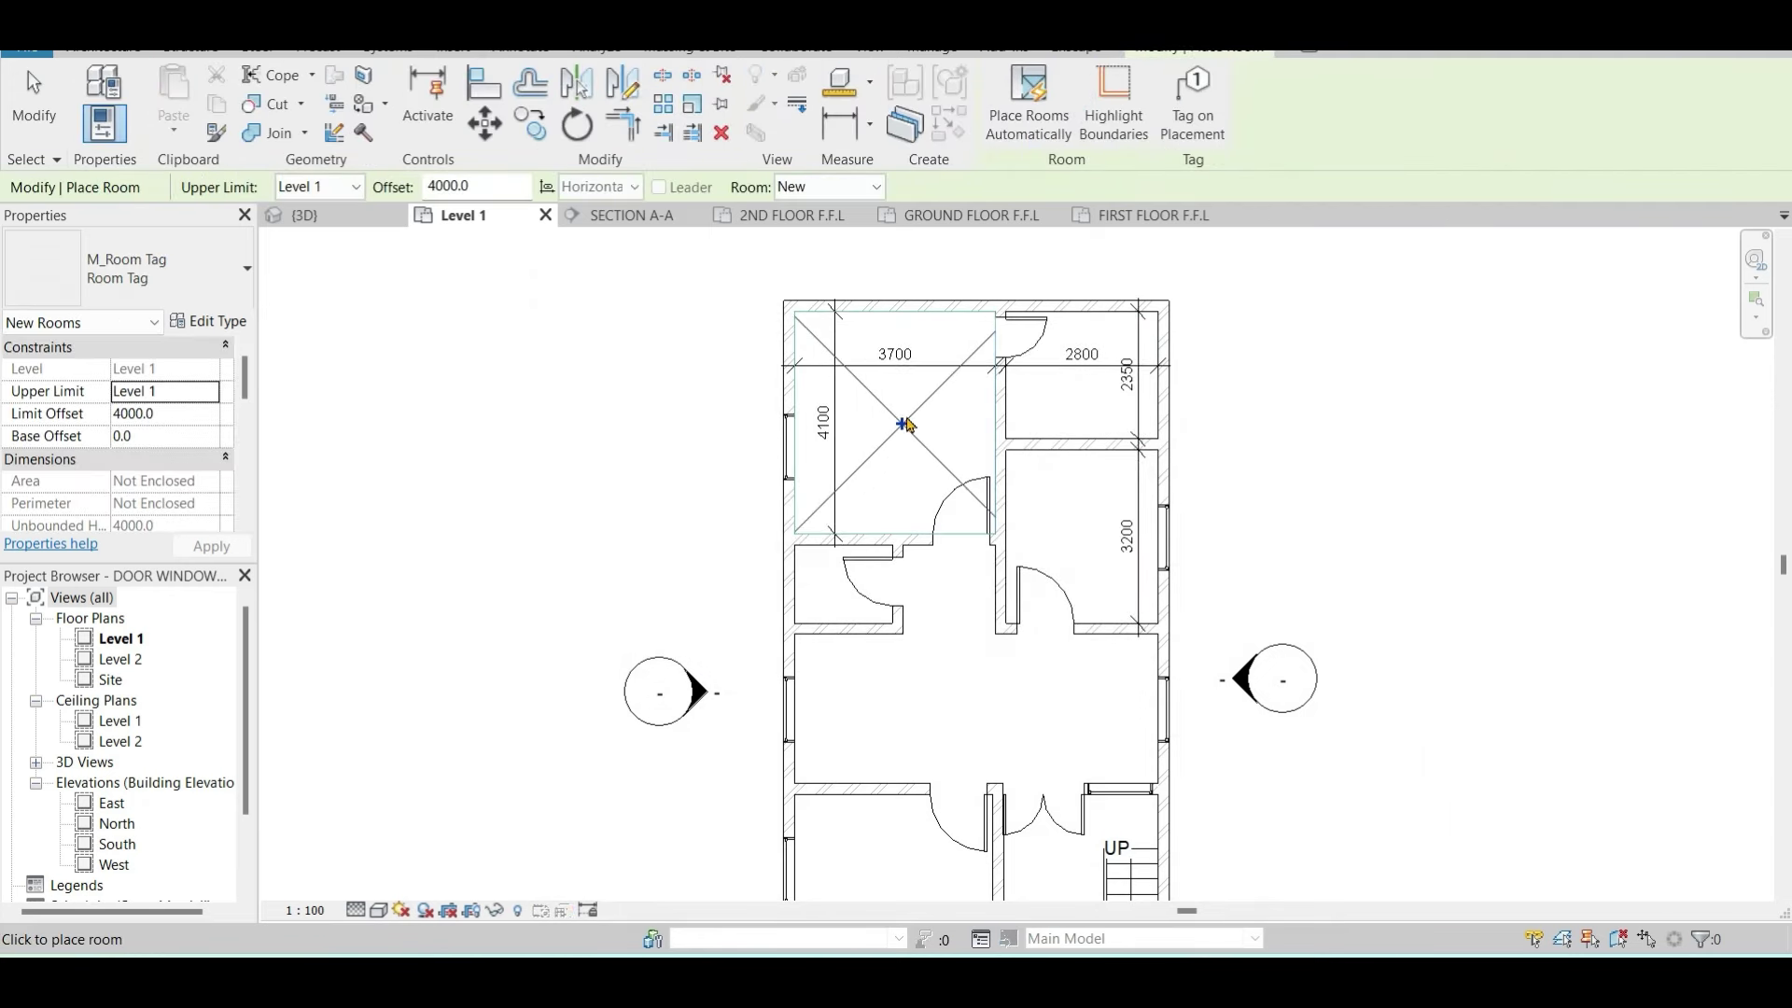
click(906, 413)
click(1087, 399)
click(1085, 549)
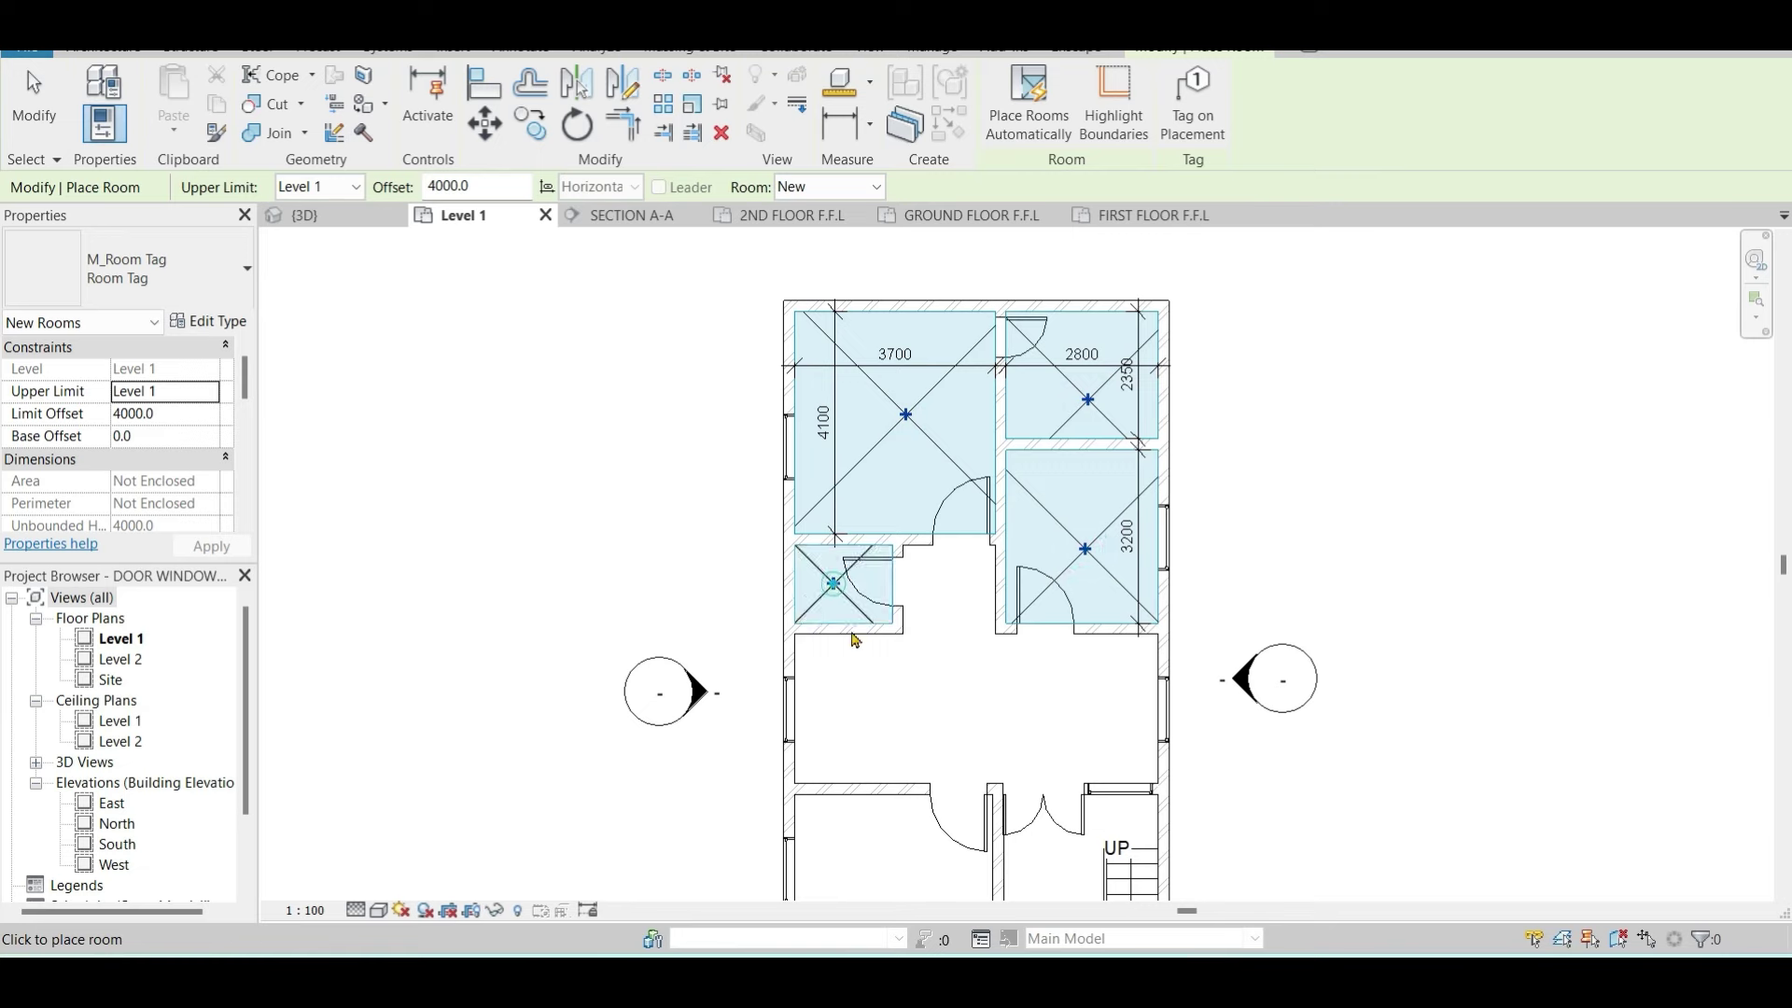
middle_drag(855, 639, 841, 497)
click(928, 567)
click(887, 784)
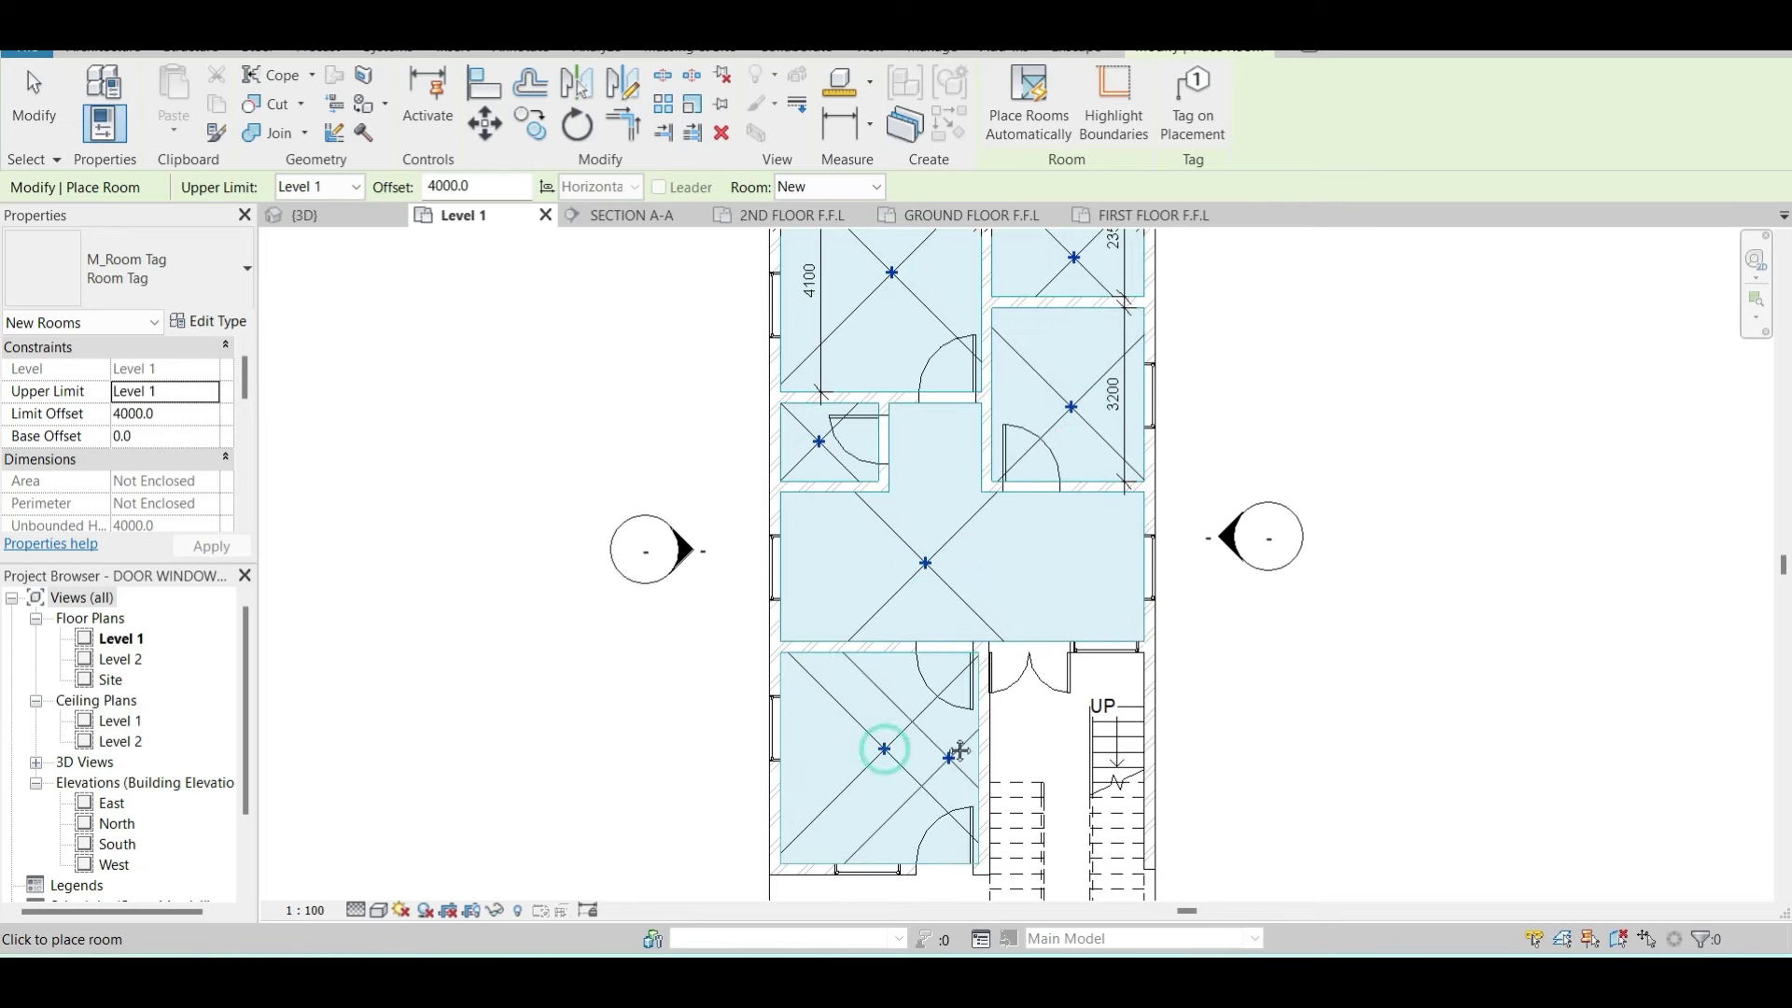
middle_drag(988, 709, 913, 571)
middle_drag(1057, 521, 1265, 623)
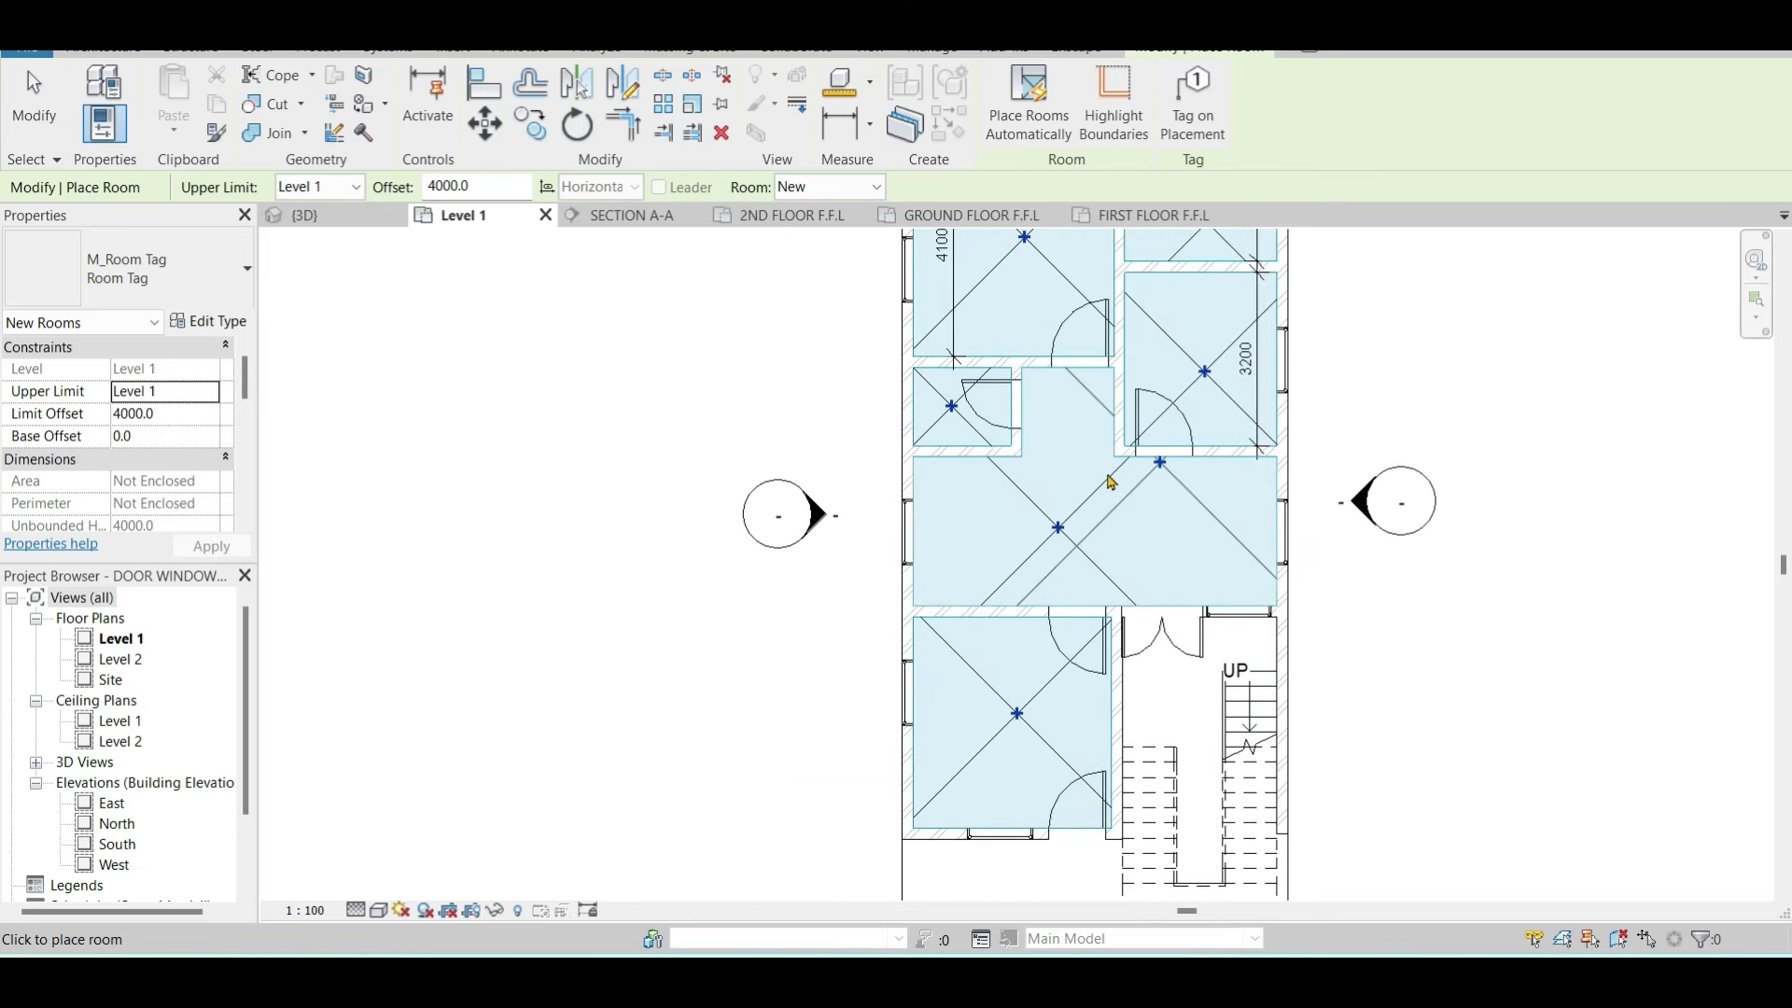
middle_drag(1480, 336, 1383, 448)
key(Escape)
key(Escape)
Tag the top two rooms as Room 1 and Room 2
click(1214, 130)
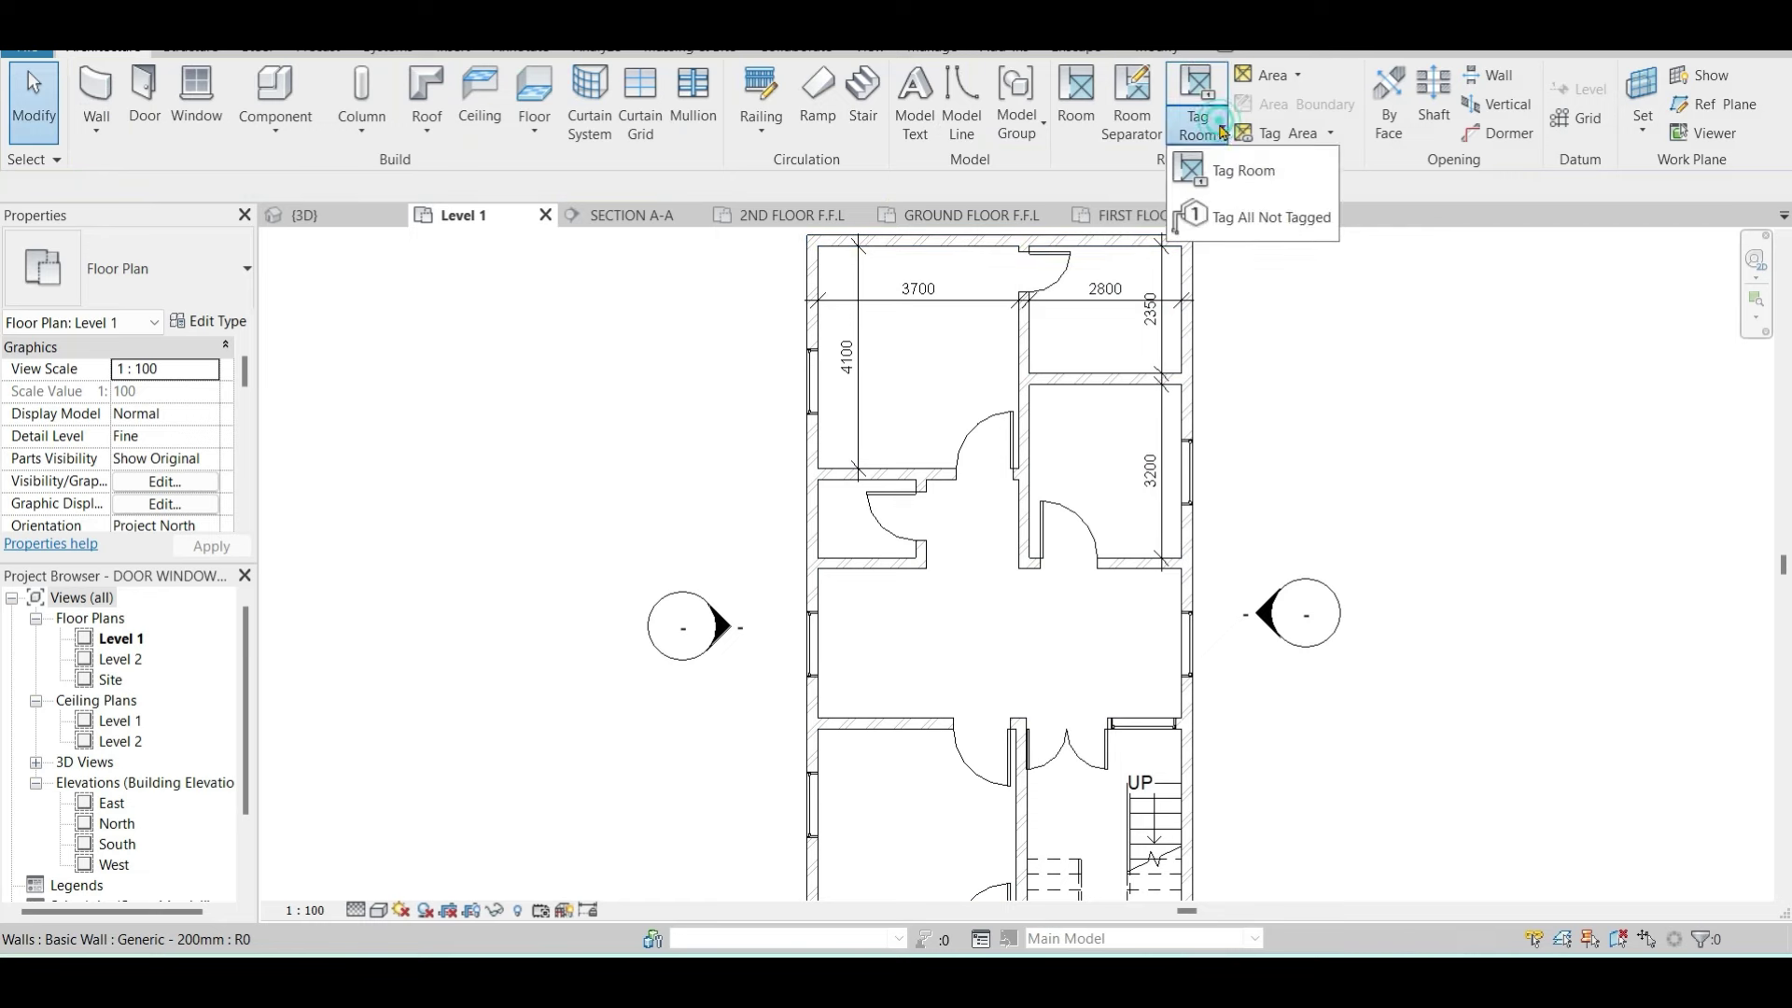
click(1225, 171)
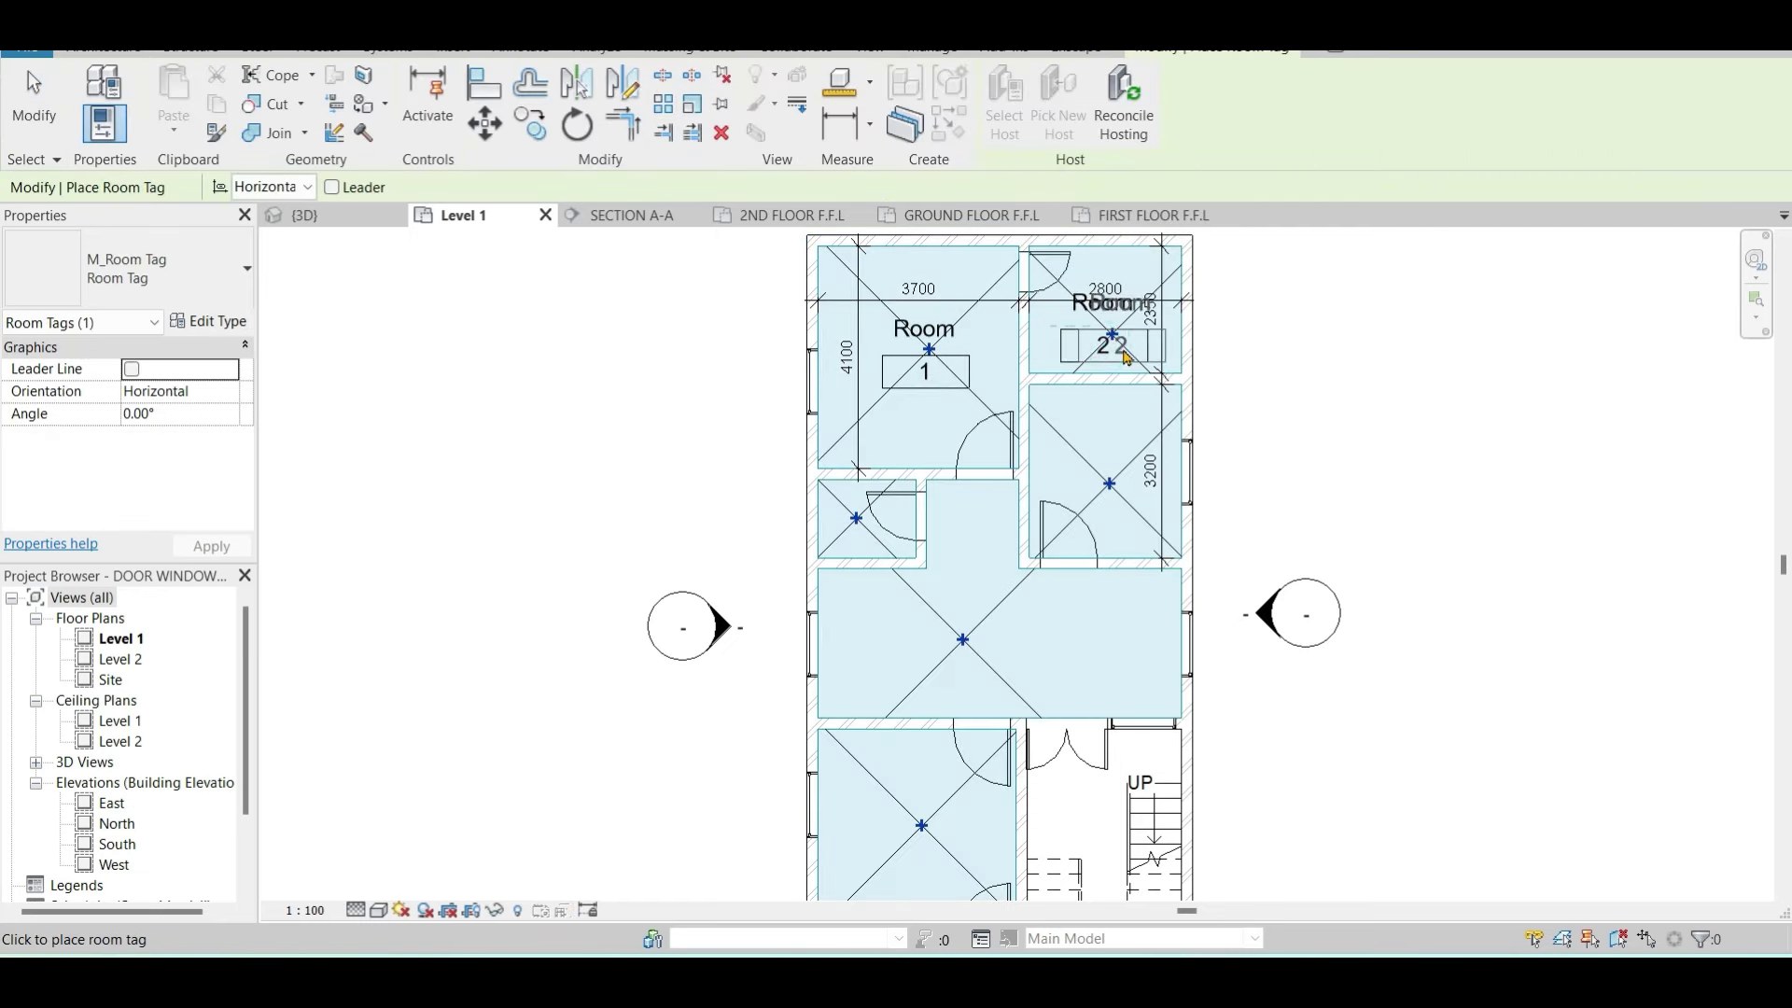
key(Escape)
key(Escape)
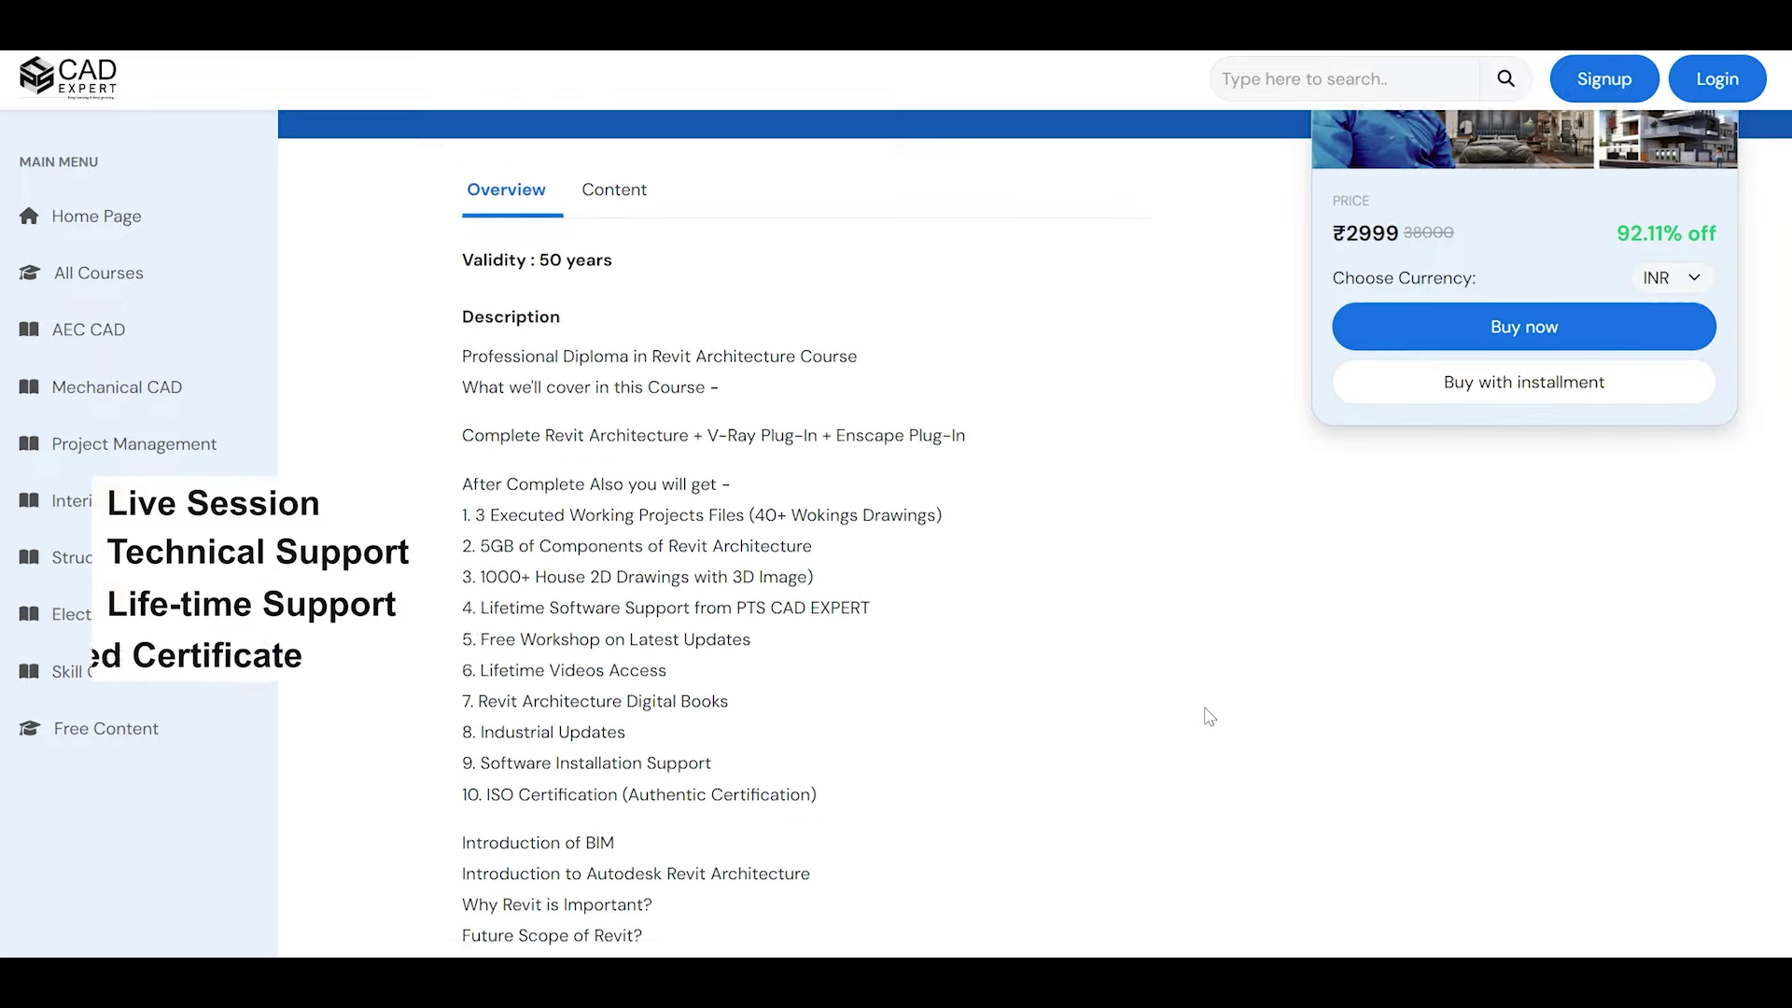
Switch the Revit course page to its Content tab
click(611, 446)
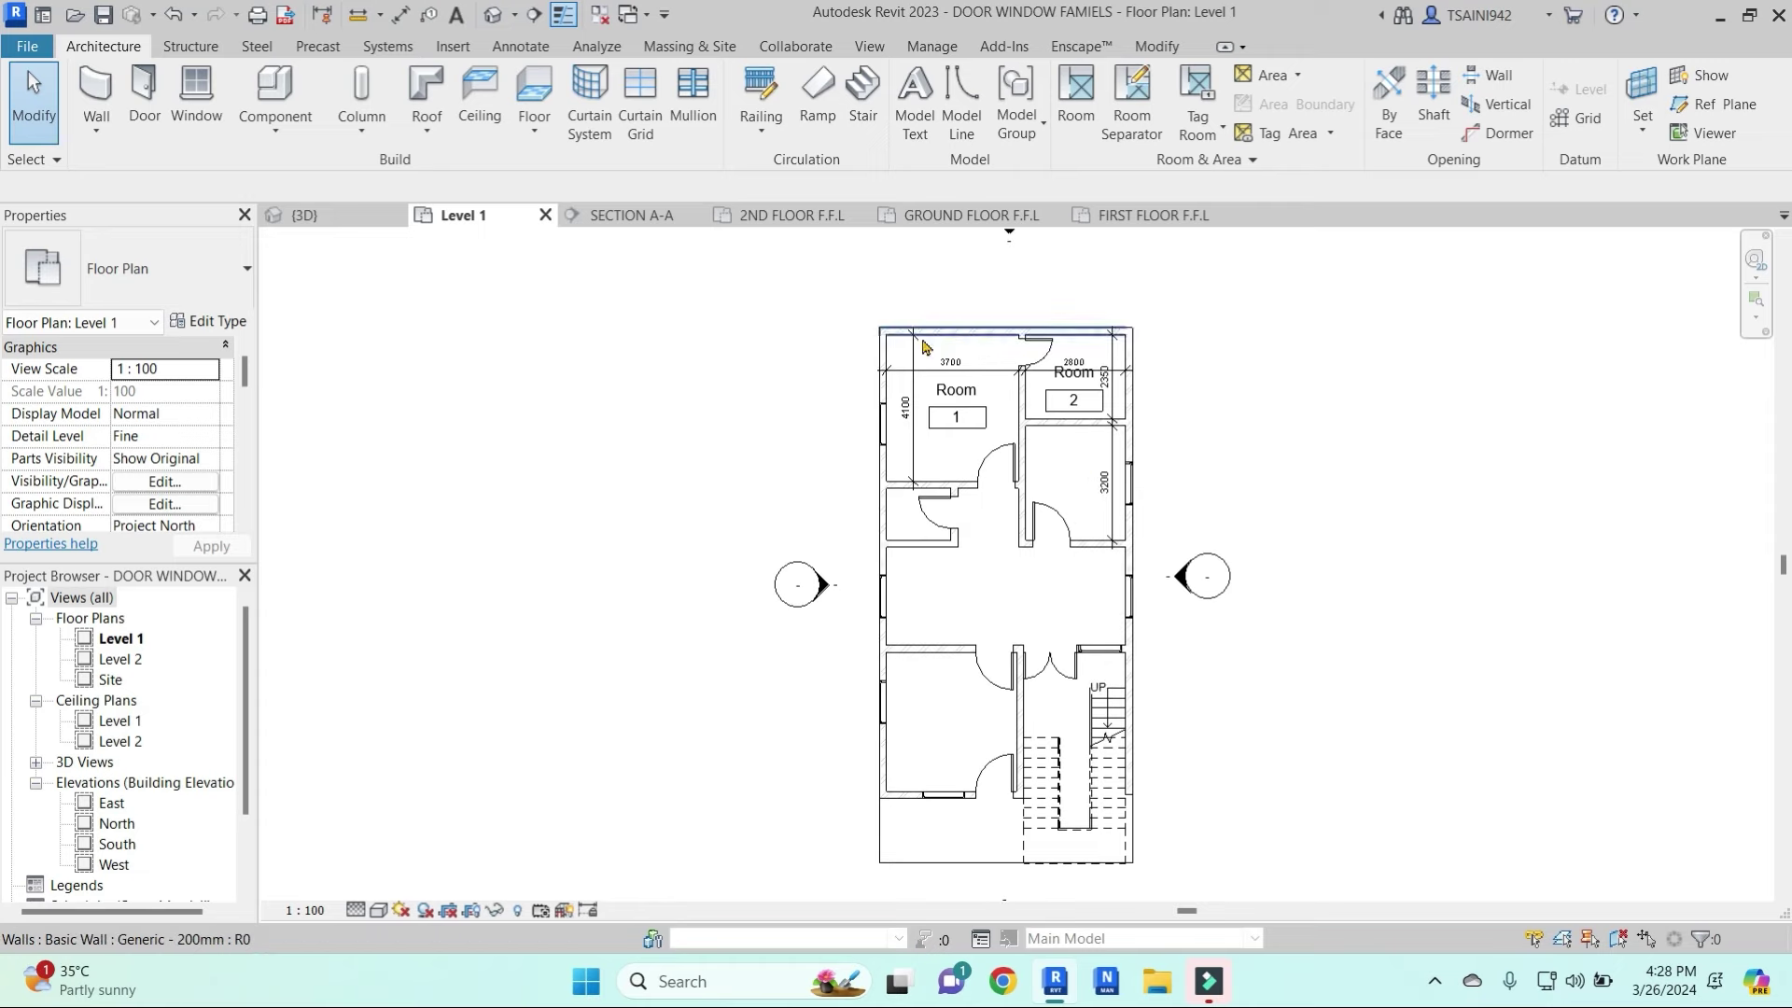
Select the left-wall windows to check their type
scroll(890, 426, up, 1)
click(889, 426)
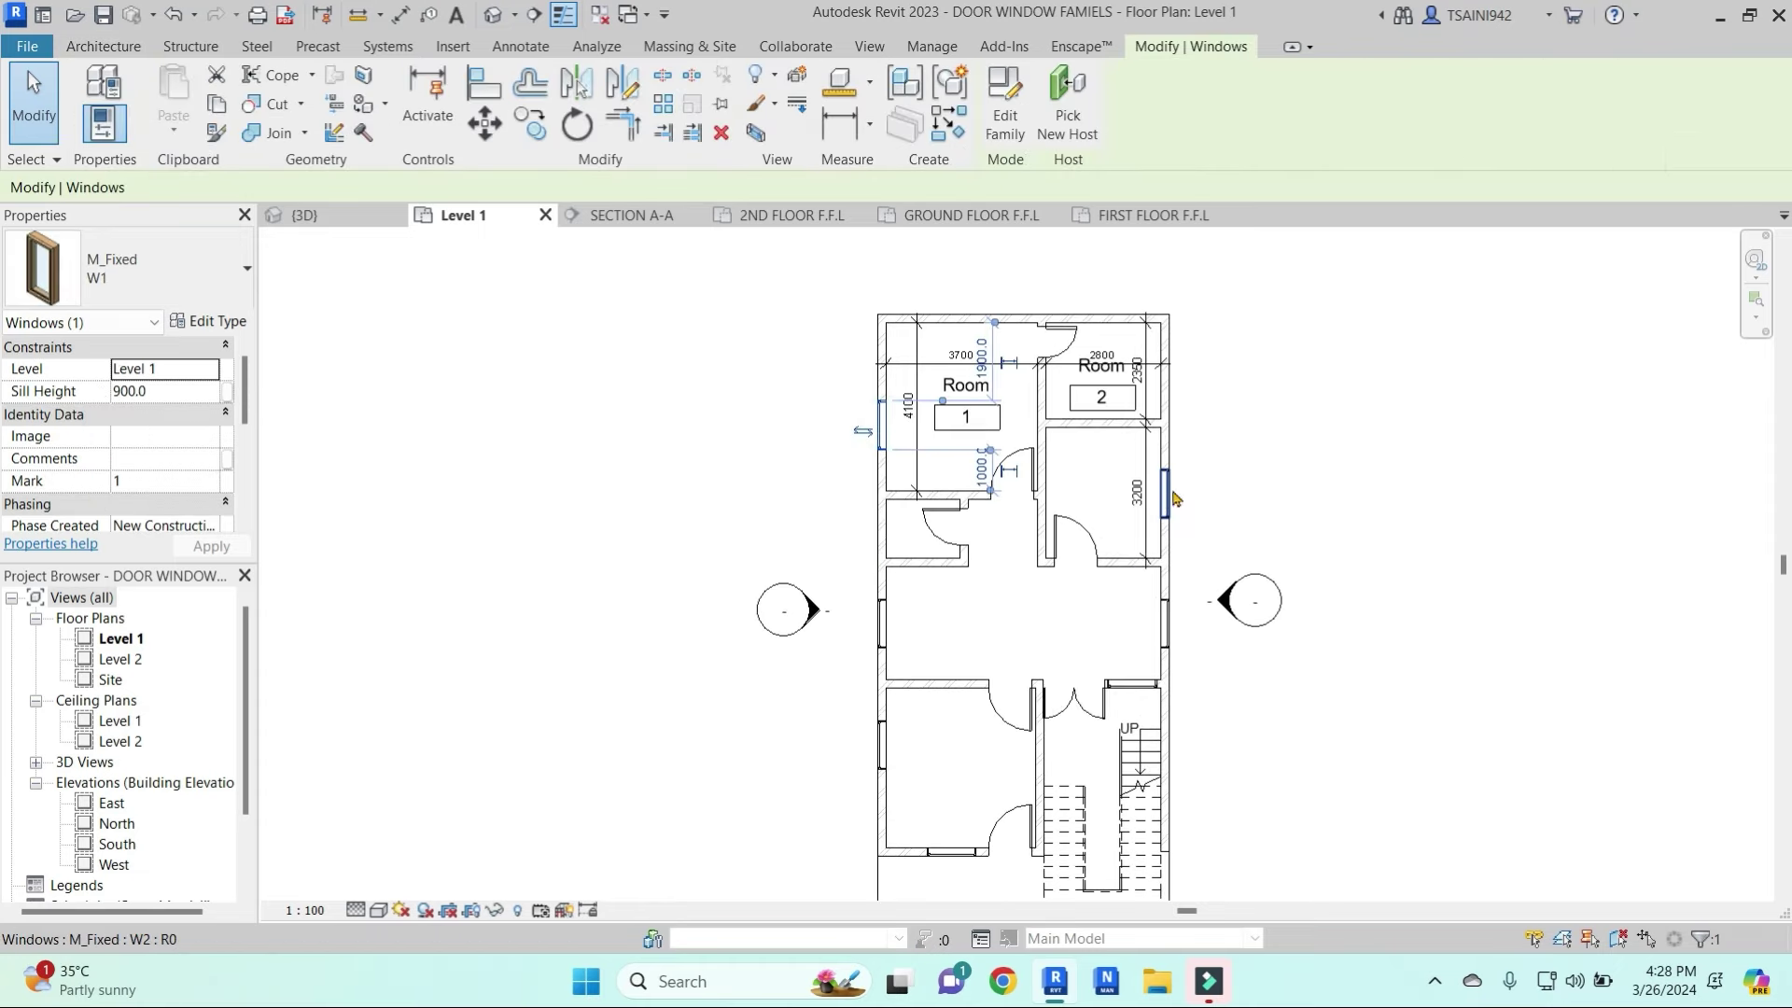
click(1136, 634)
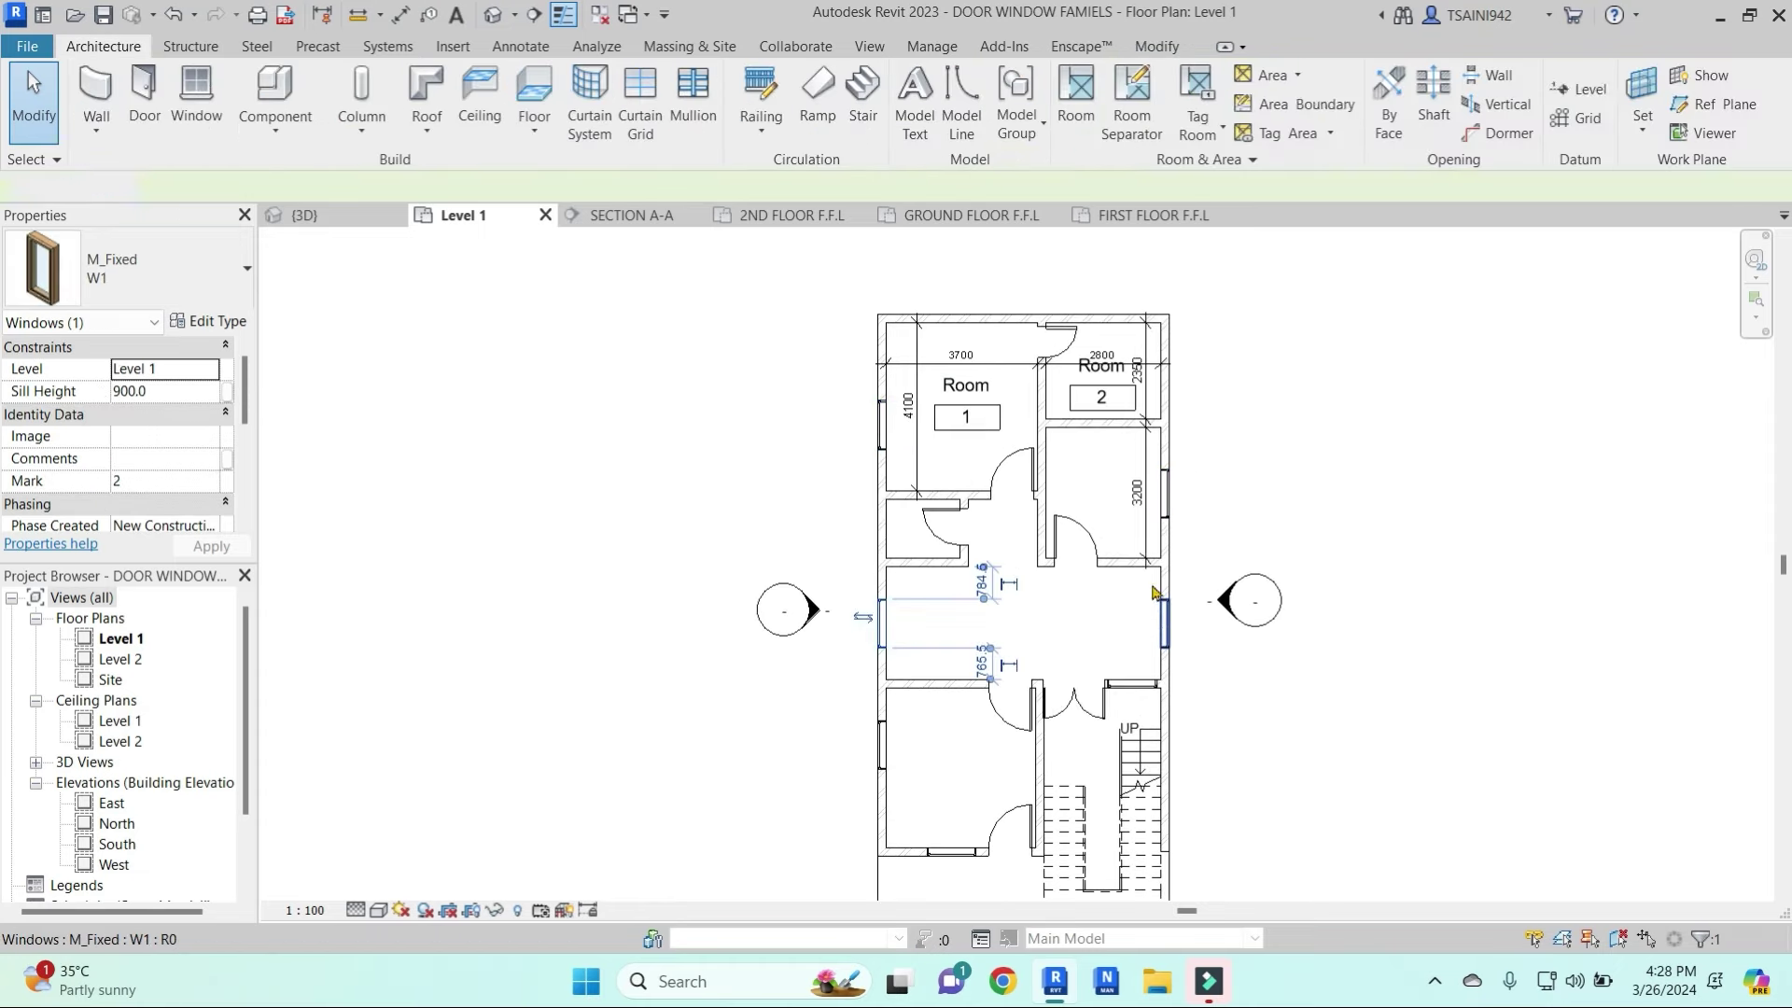
click(880, 429)
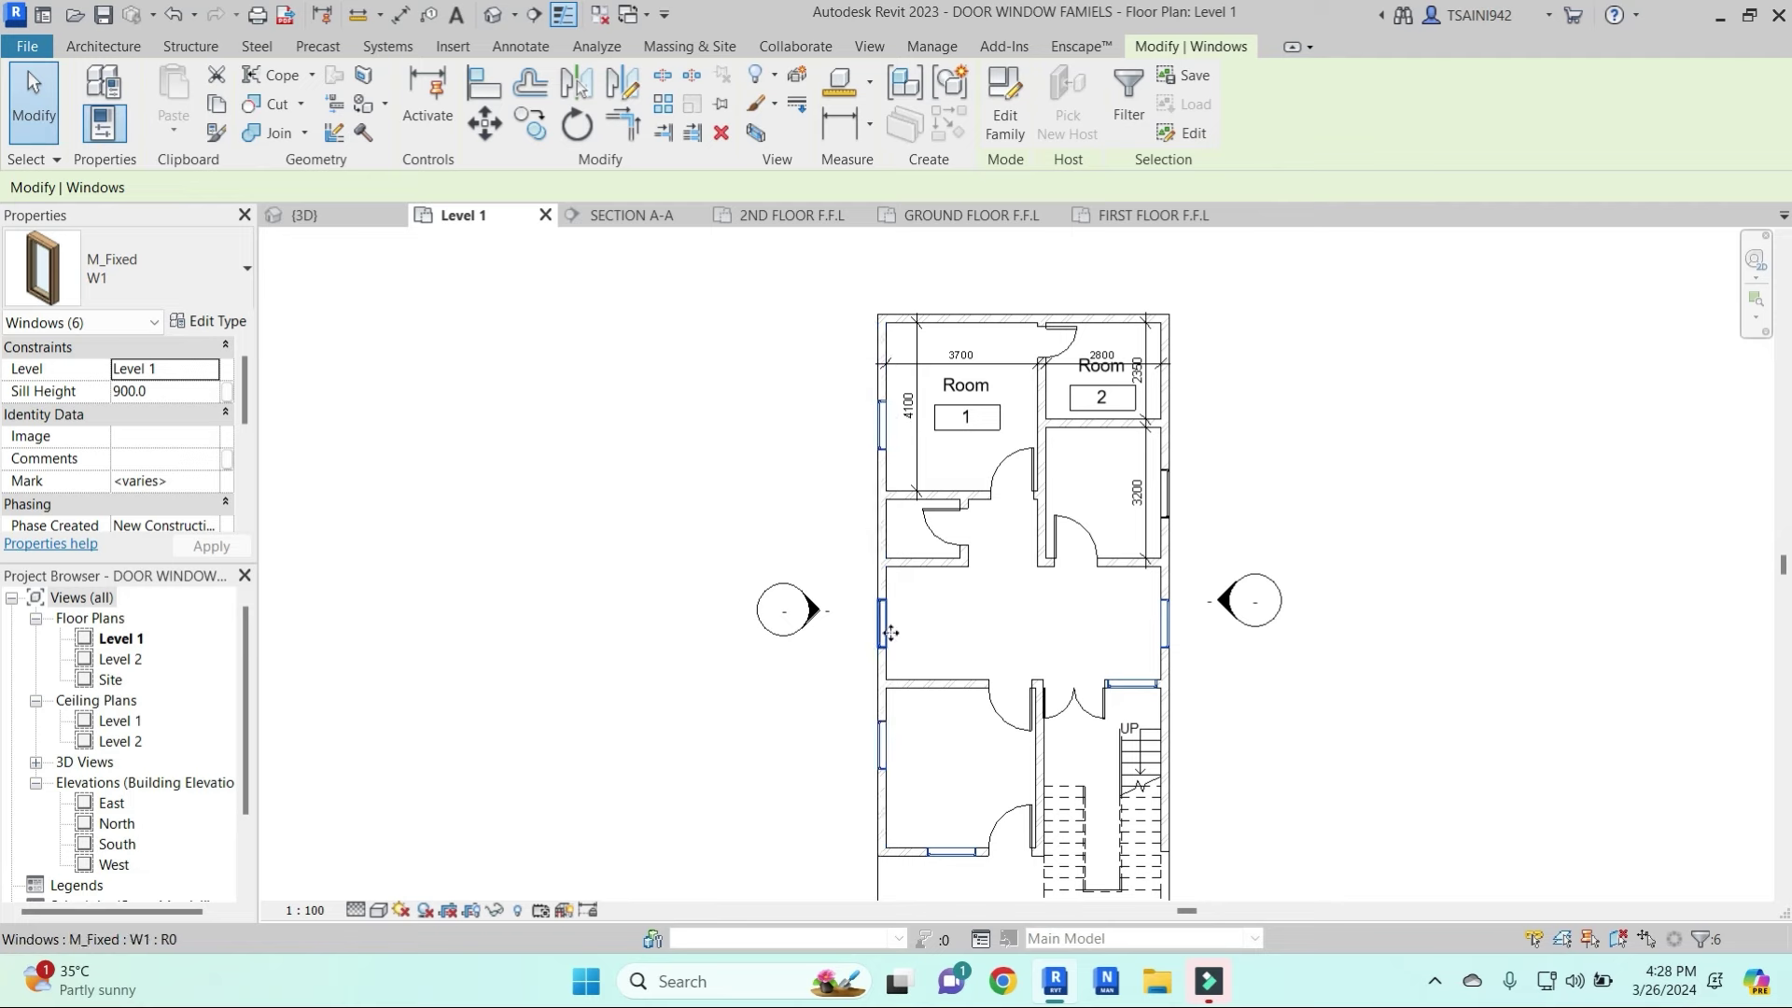
middle_drag(891, 634, 898, 605)
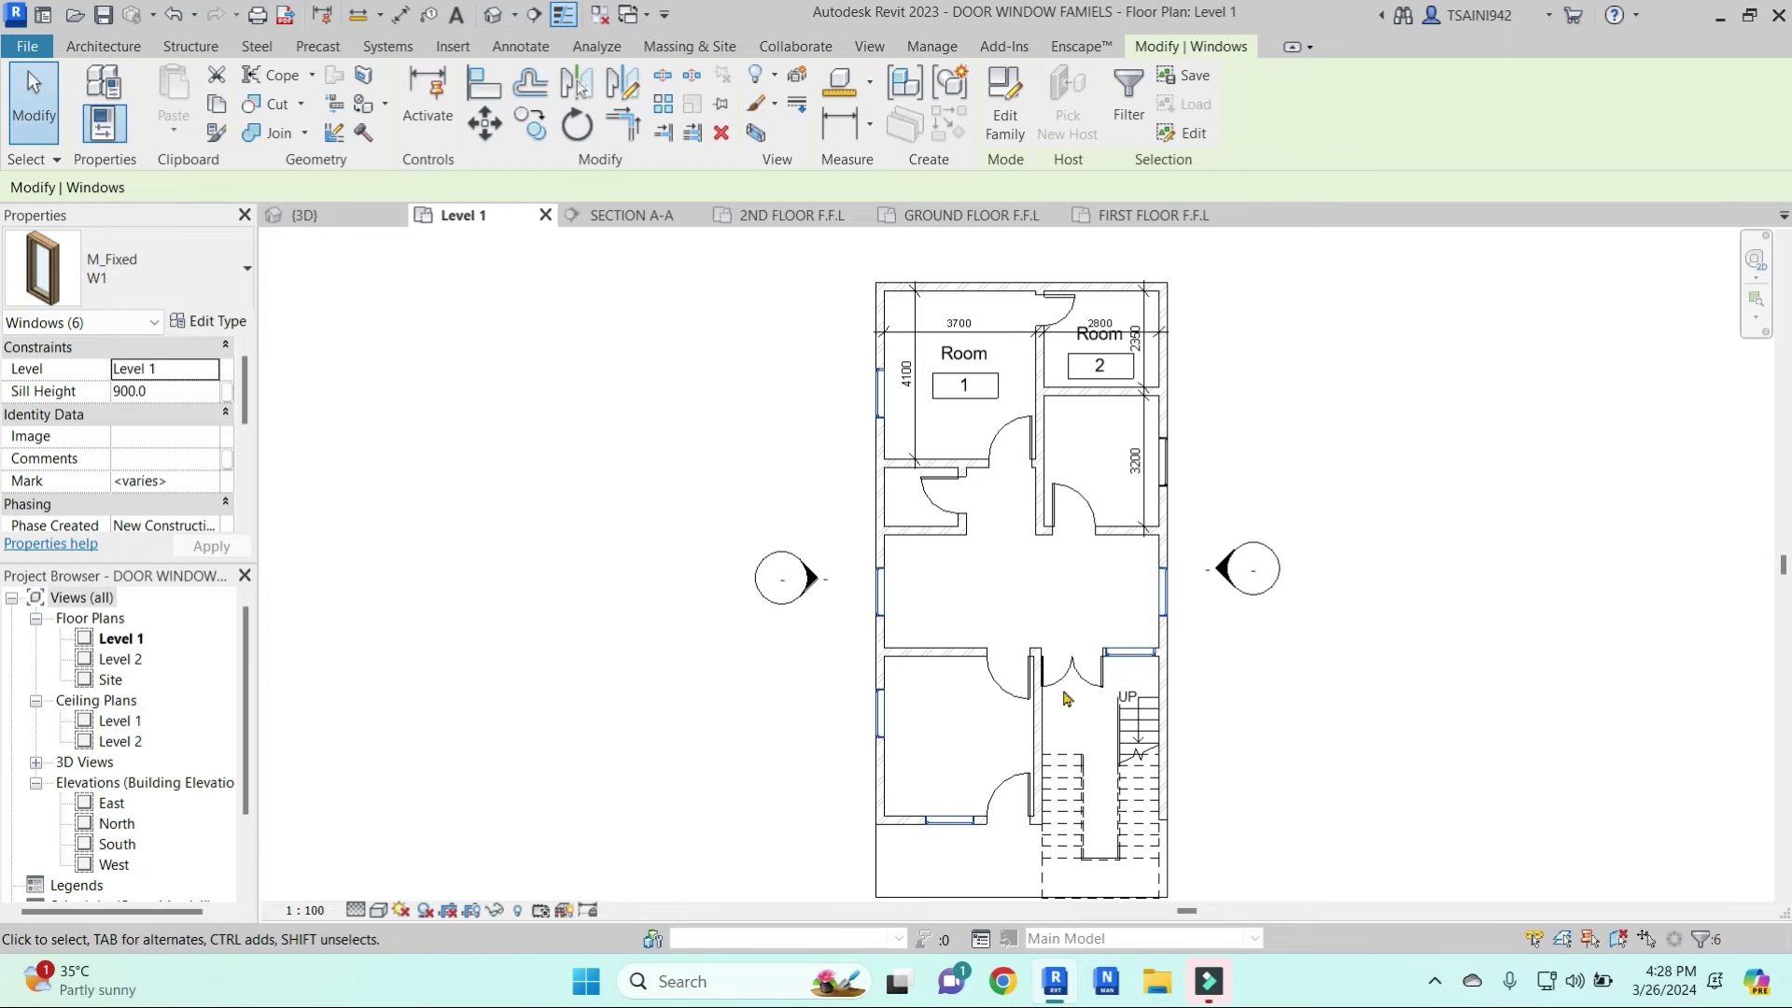
middle_drag(980, 493, 982, 463)
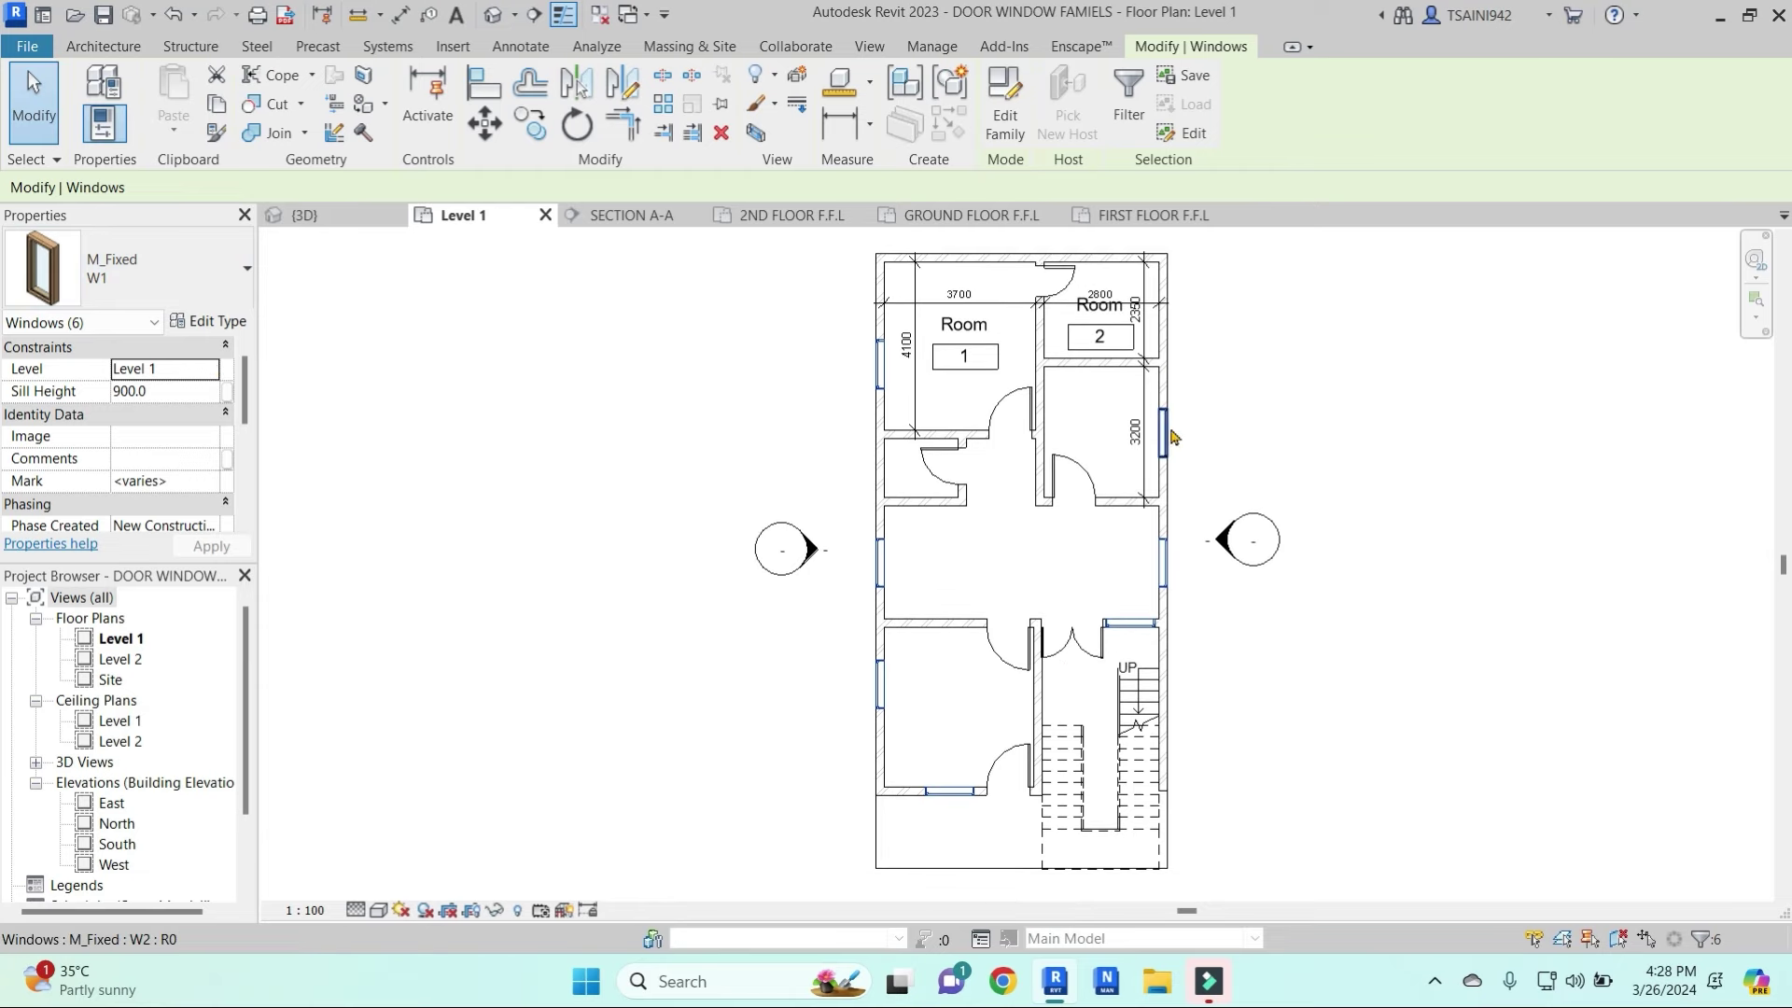
key(Escape)
Select all matching windows and view their type properties without changes
click(877, 362)
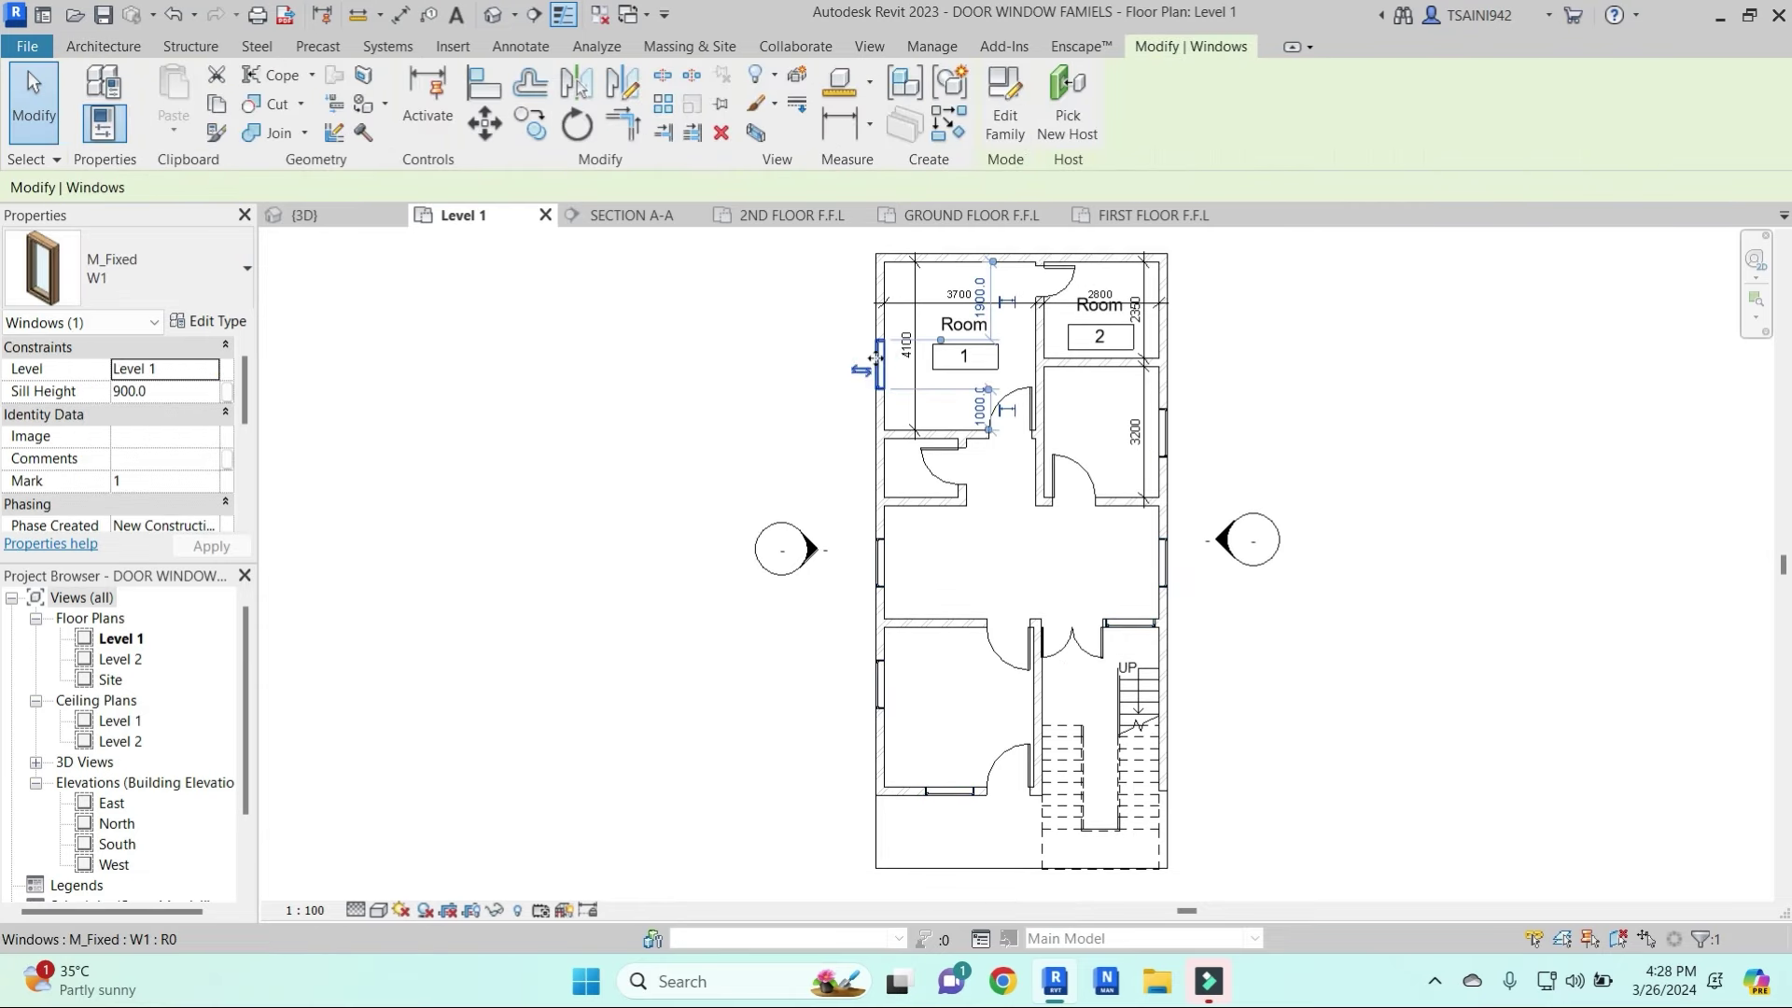
key(s)
key(a)
click(210, 321)
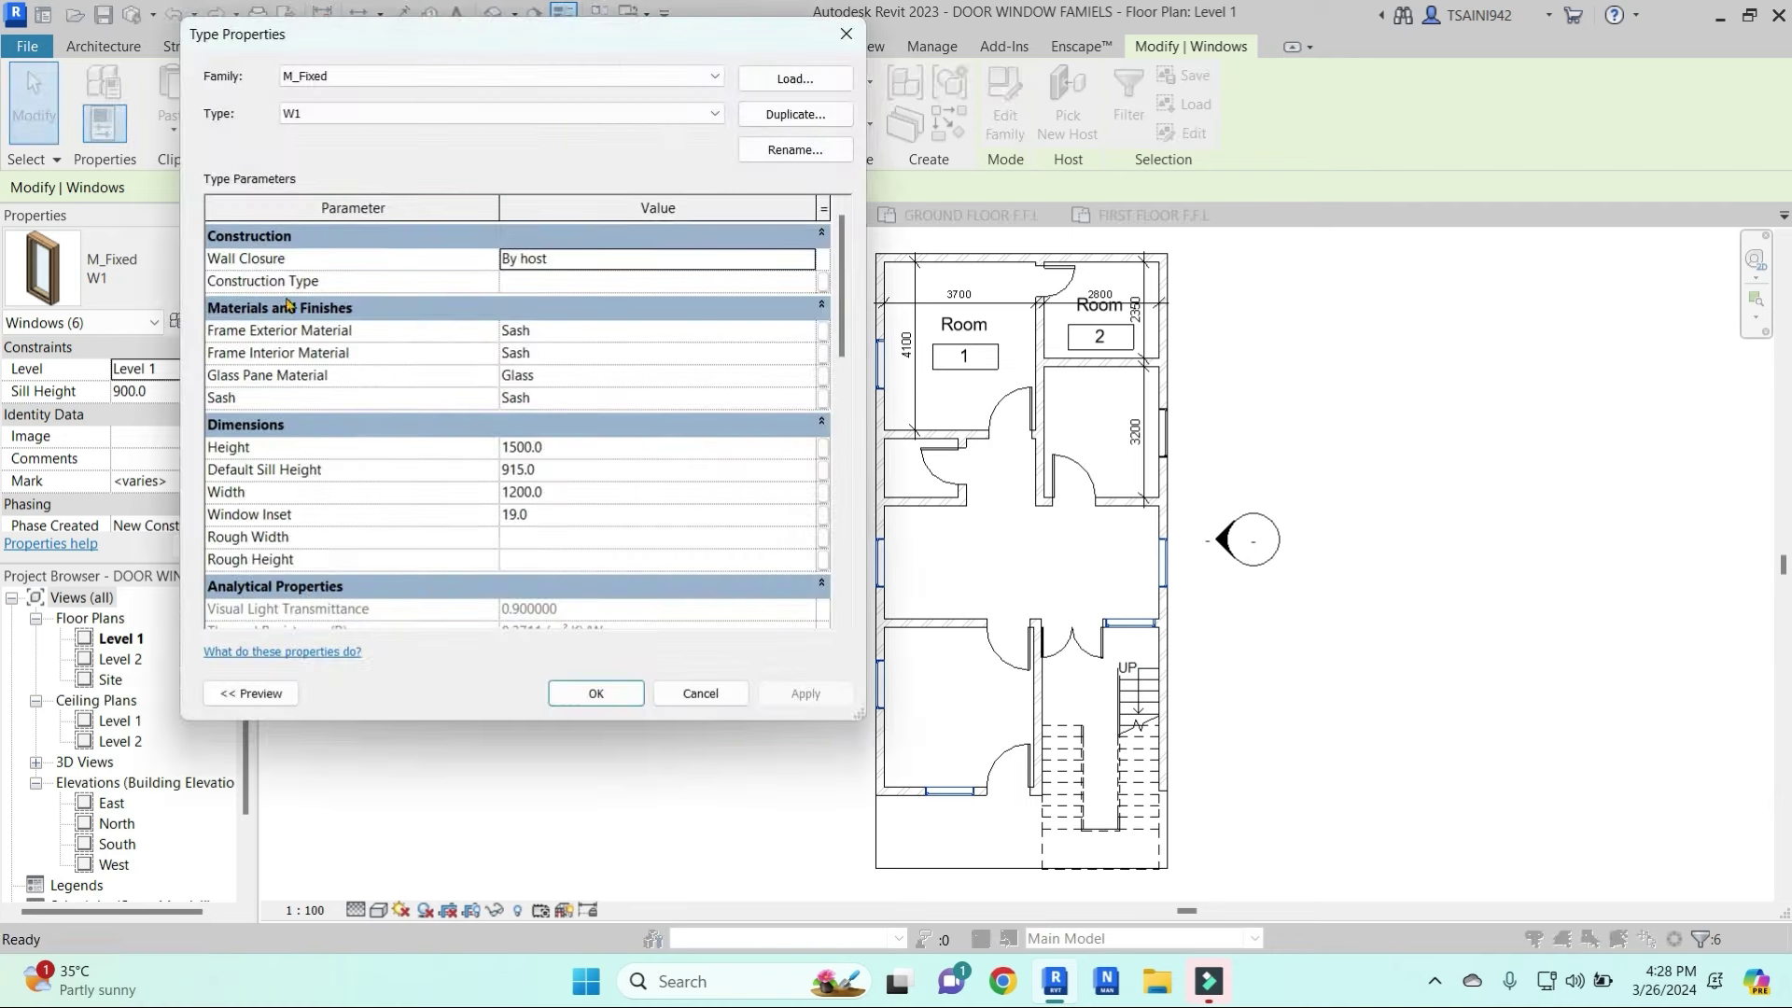
click(834, 45)
click(1328, 395)
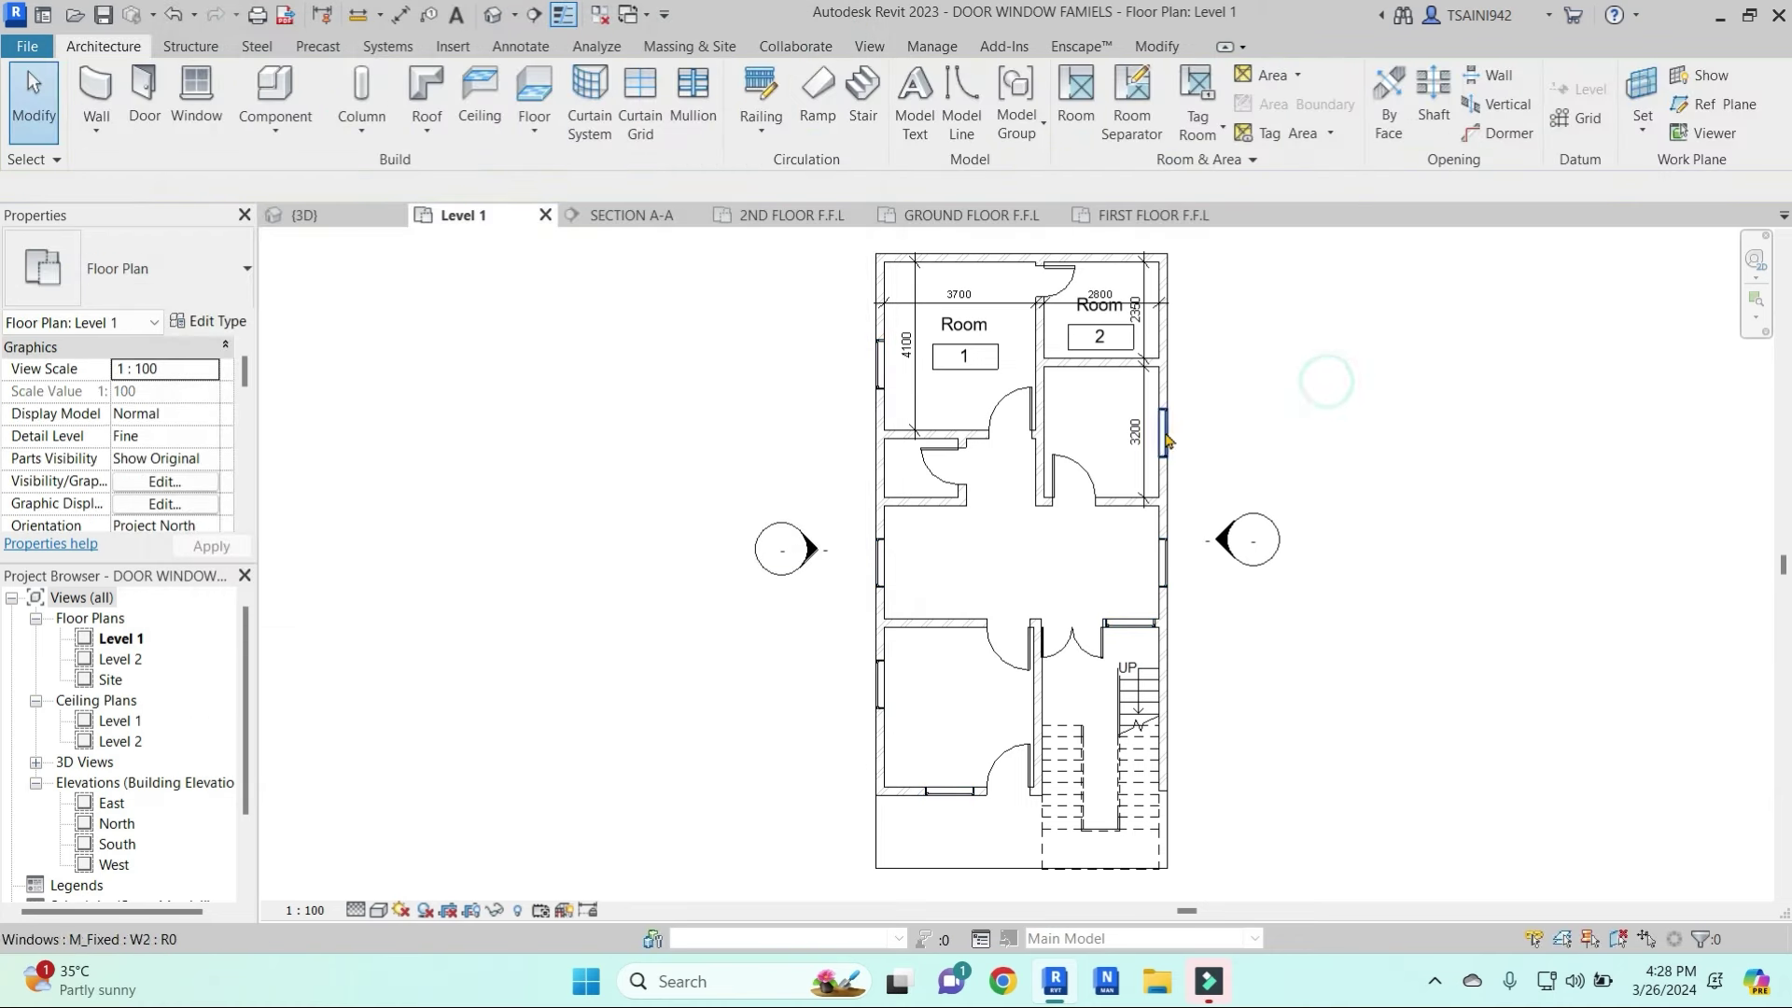
Check the right-wall window and the D1, D3 and D2 doors, then switch to Annotate
click(1163, 429)
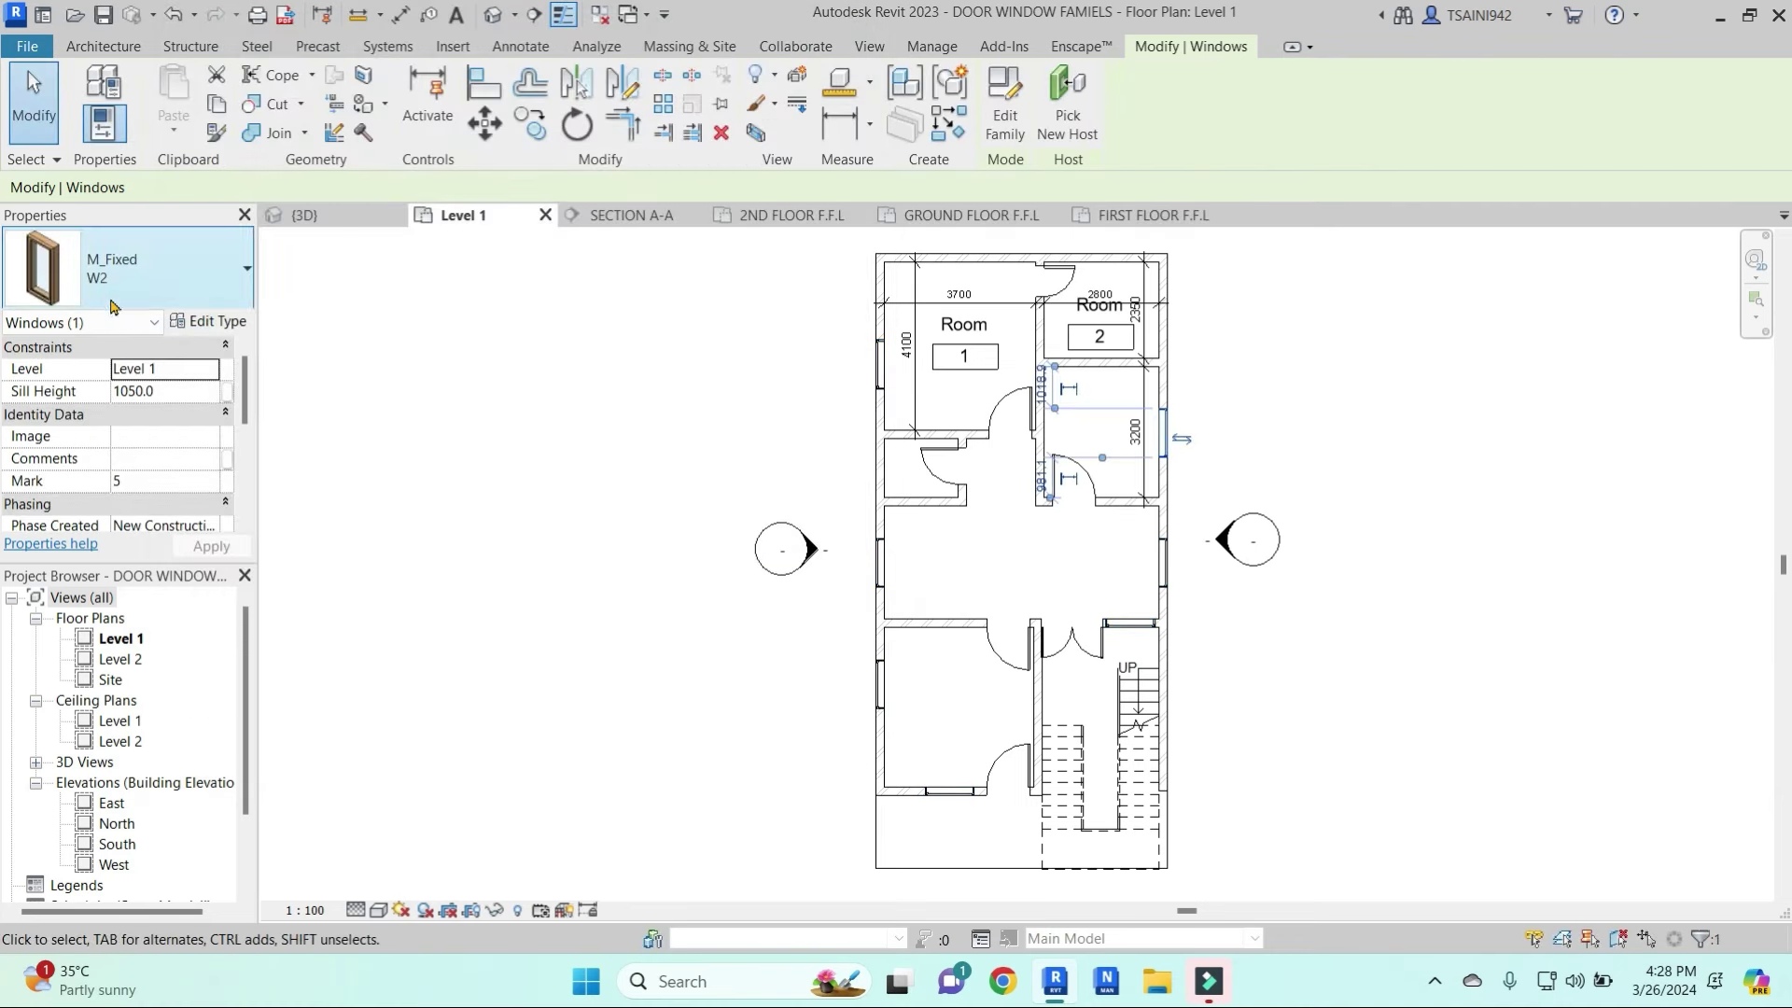
click(1311, 427)
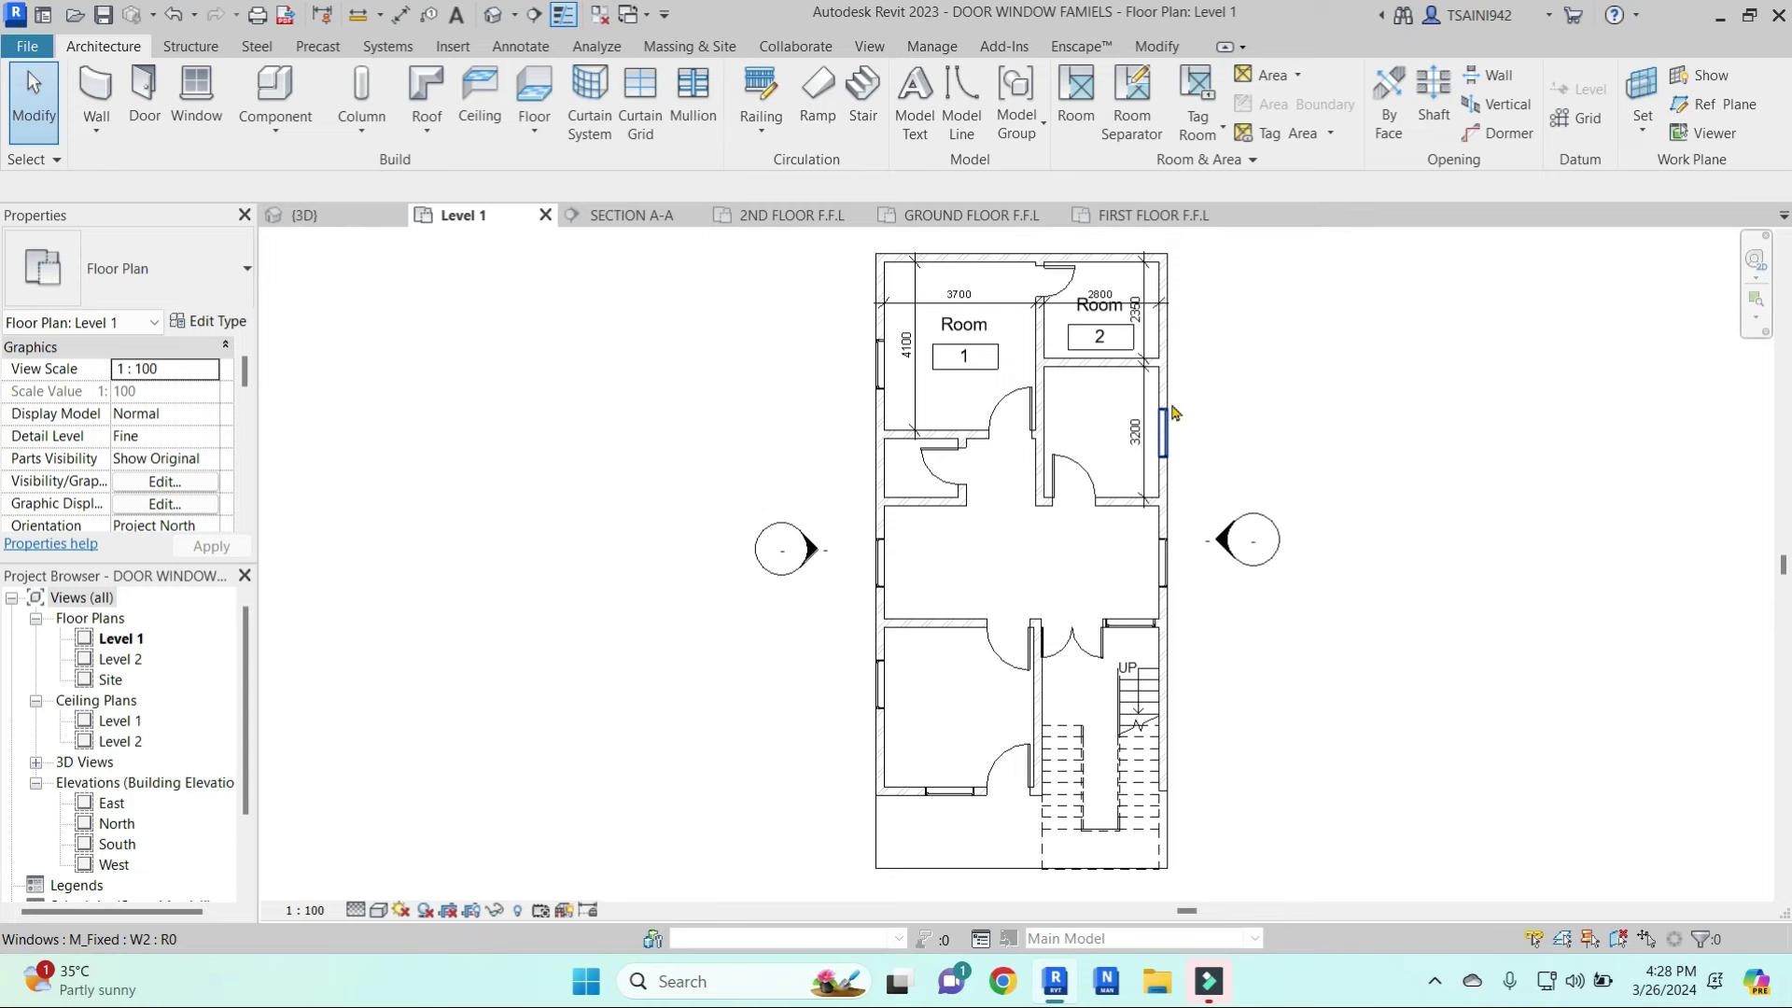
middle_drag(1045, 404, 1024, 412)
click(1014, 420)
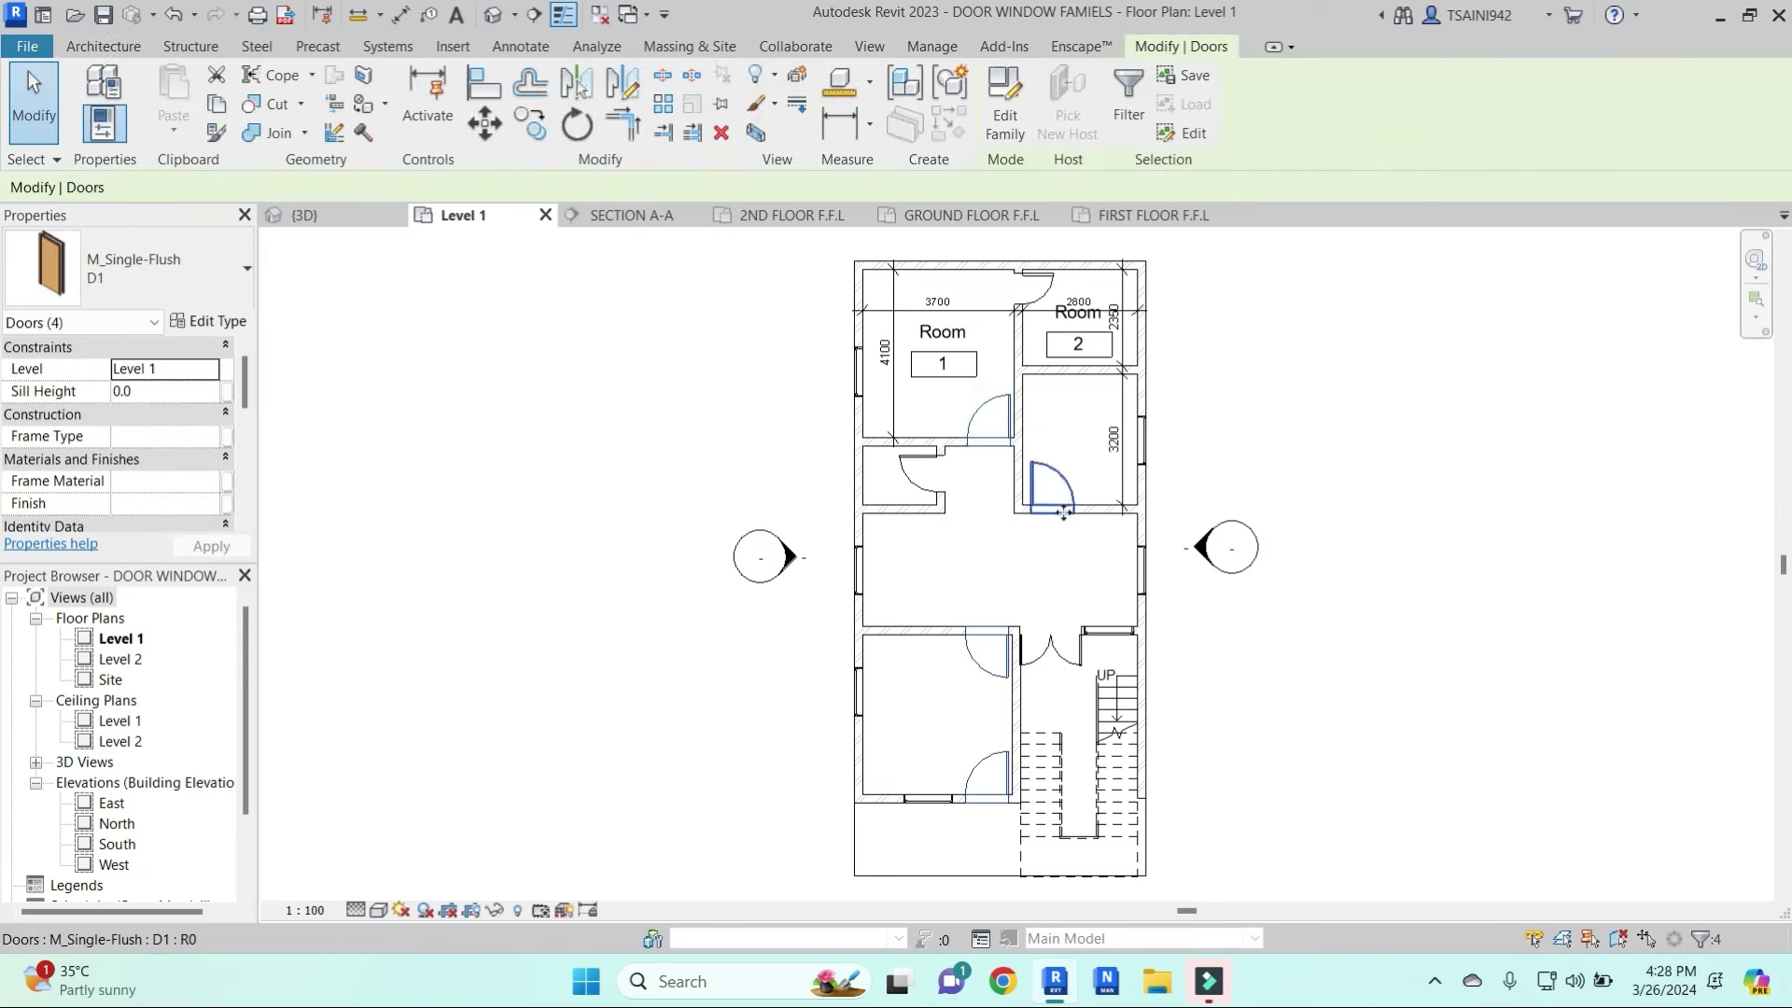
key(Escape)
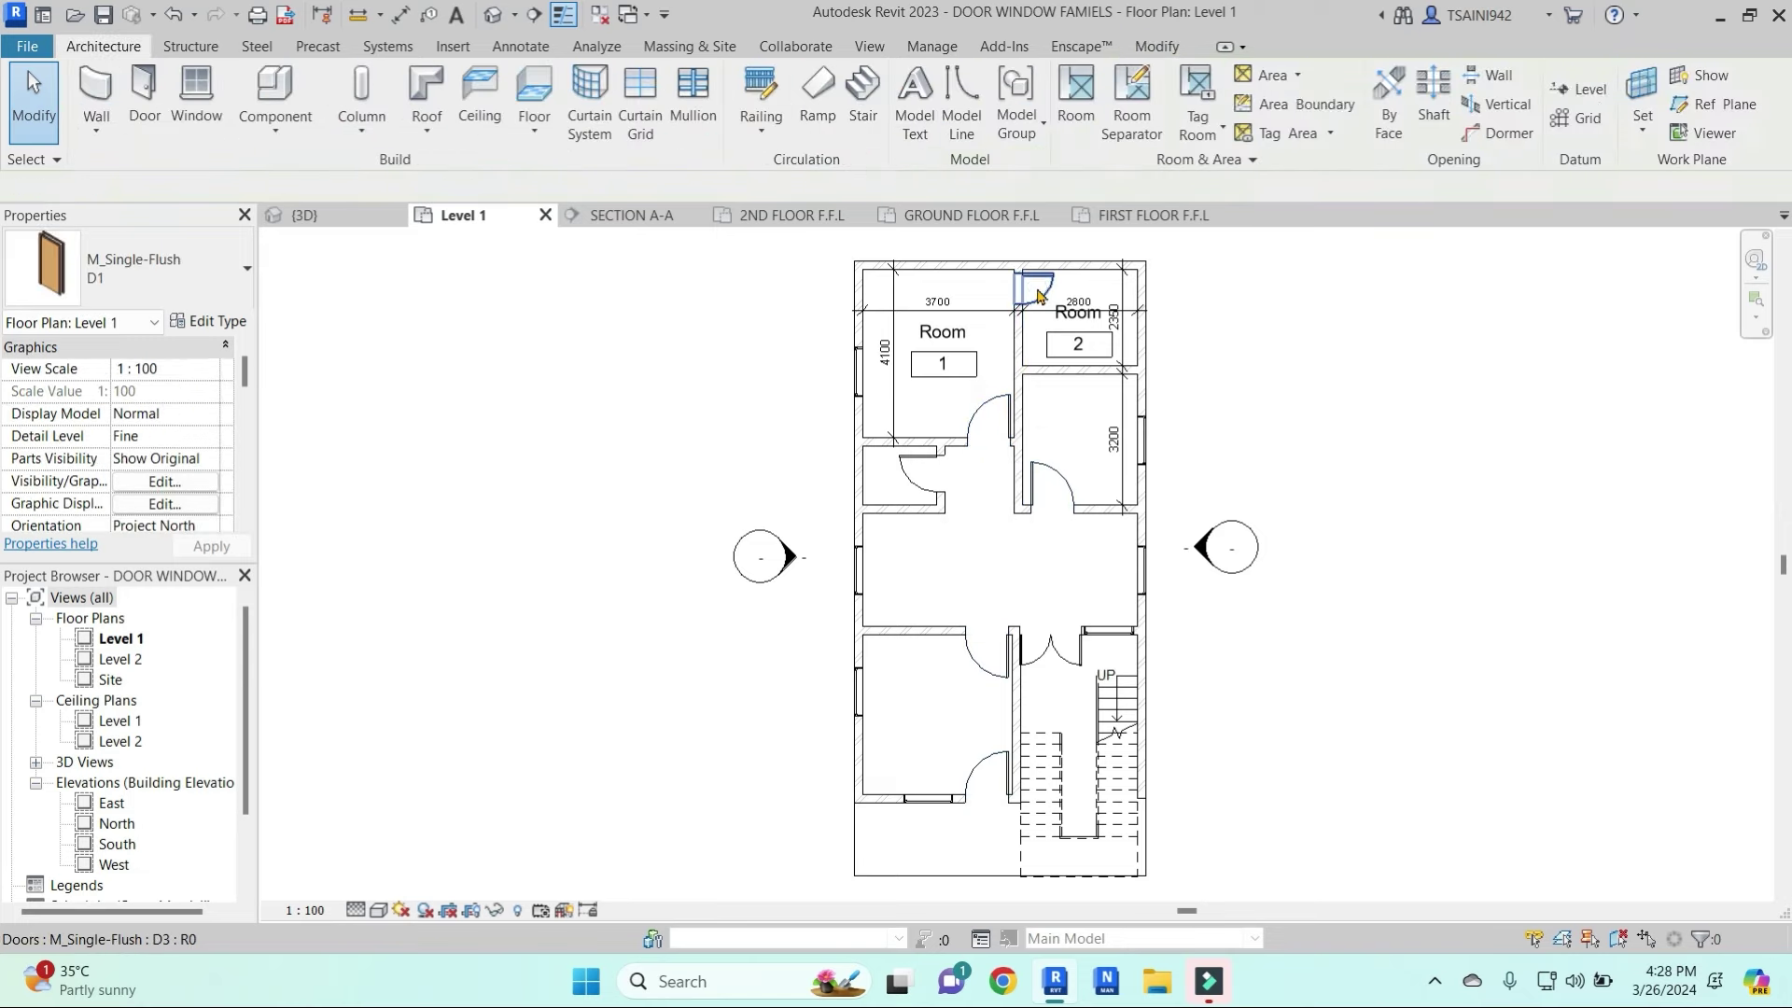
click(1045, 294)
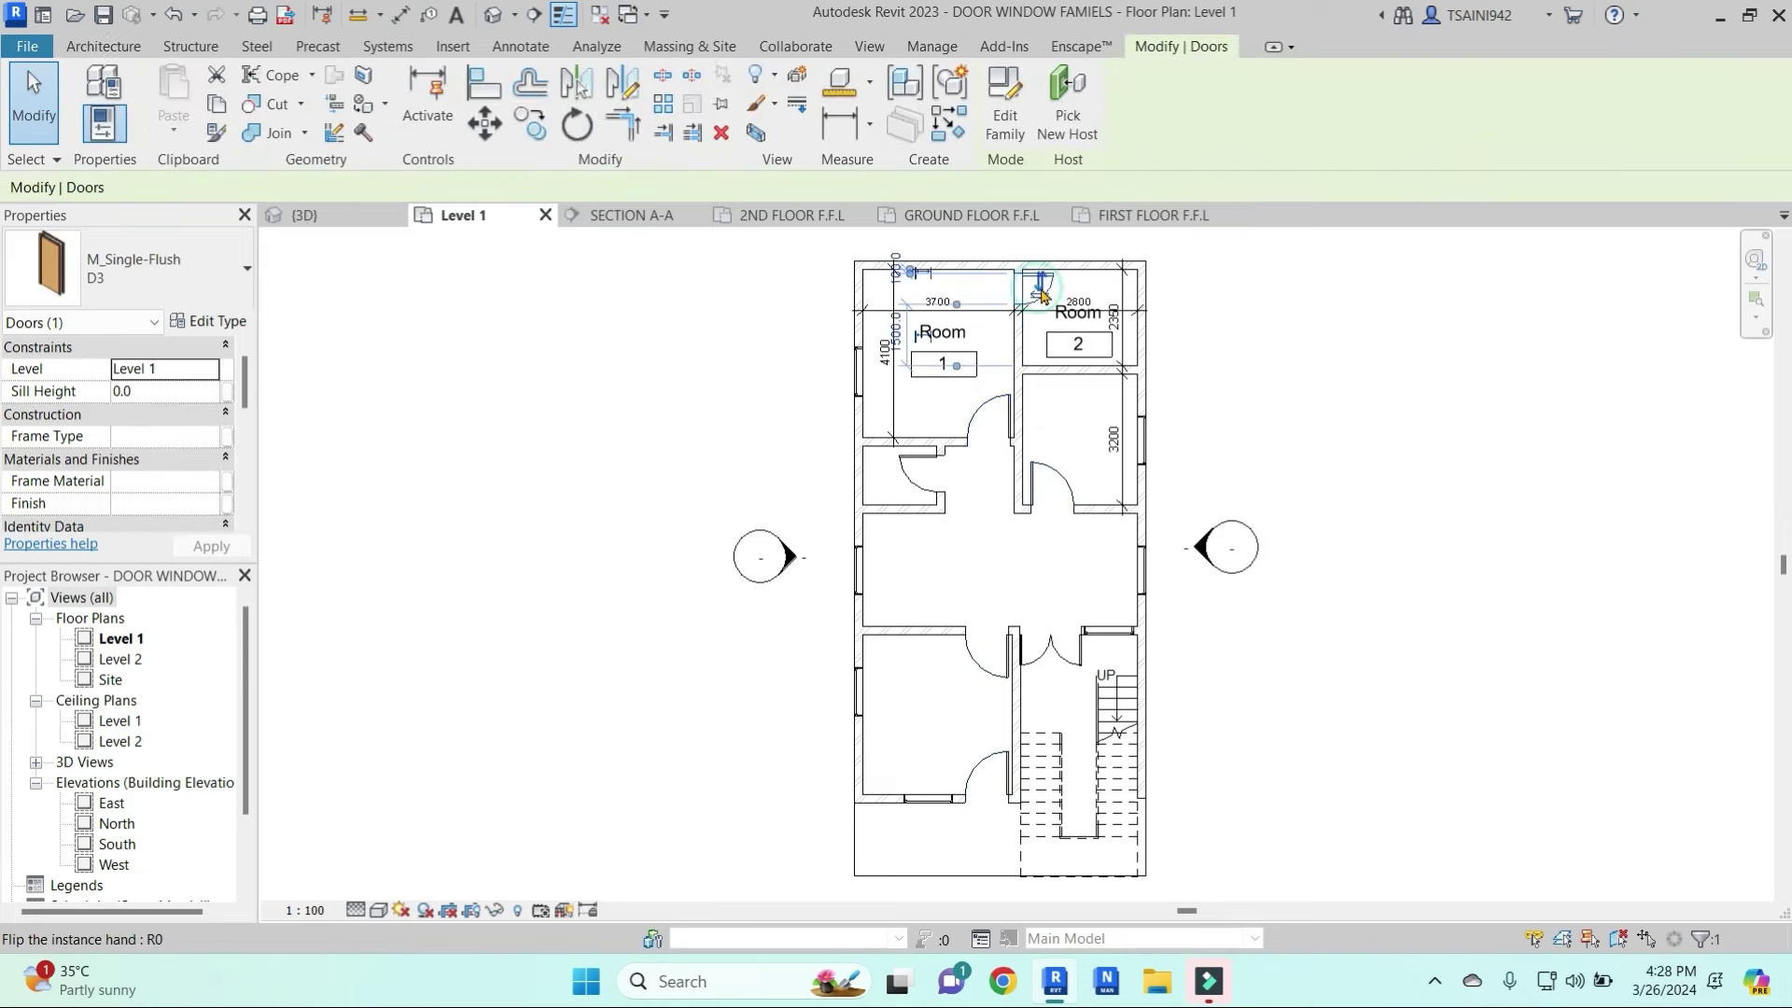
click(932, 480)
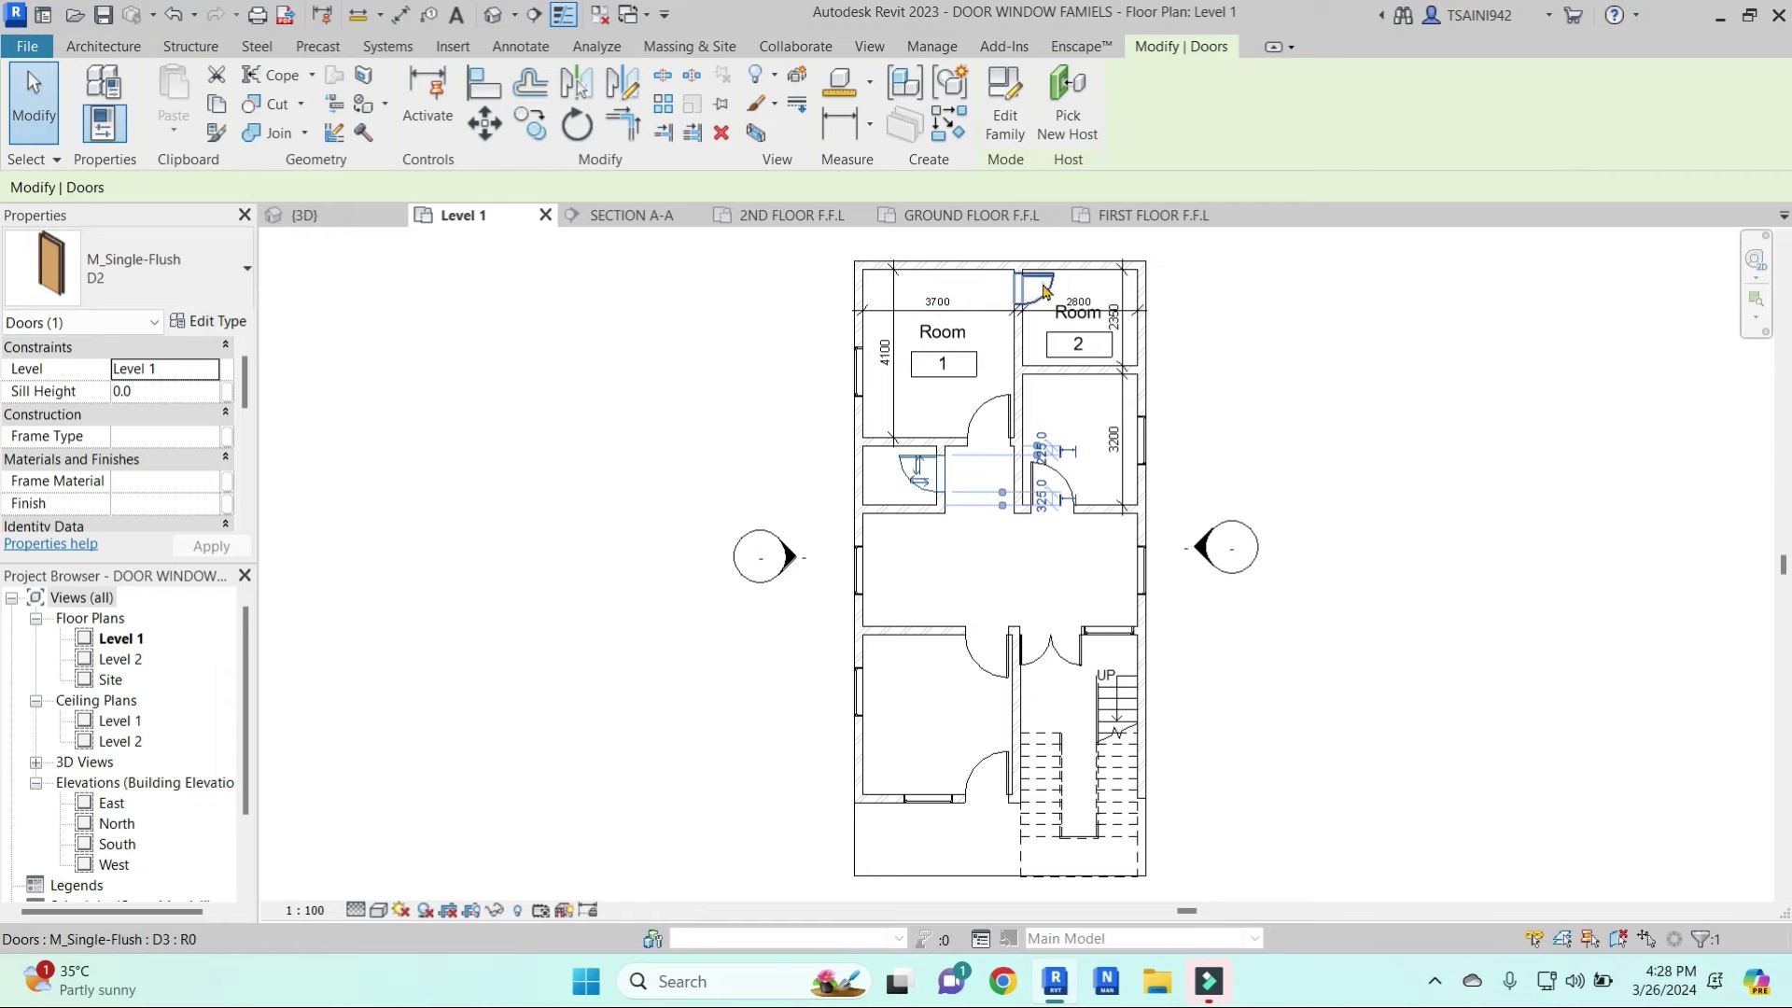
click(1212, 437)
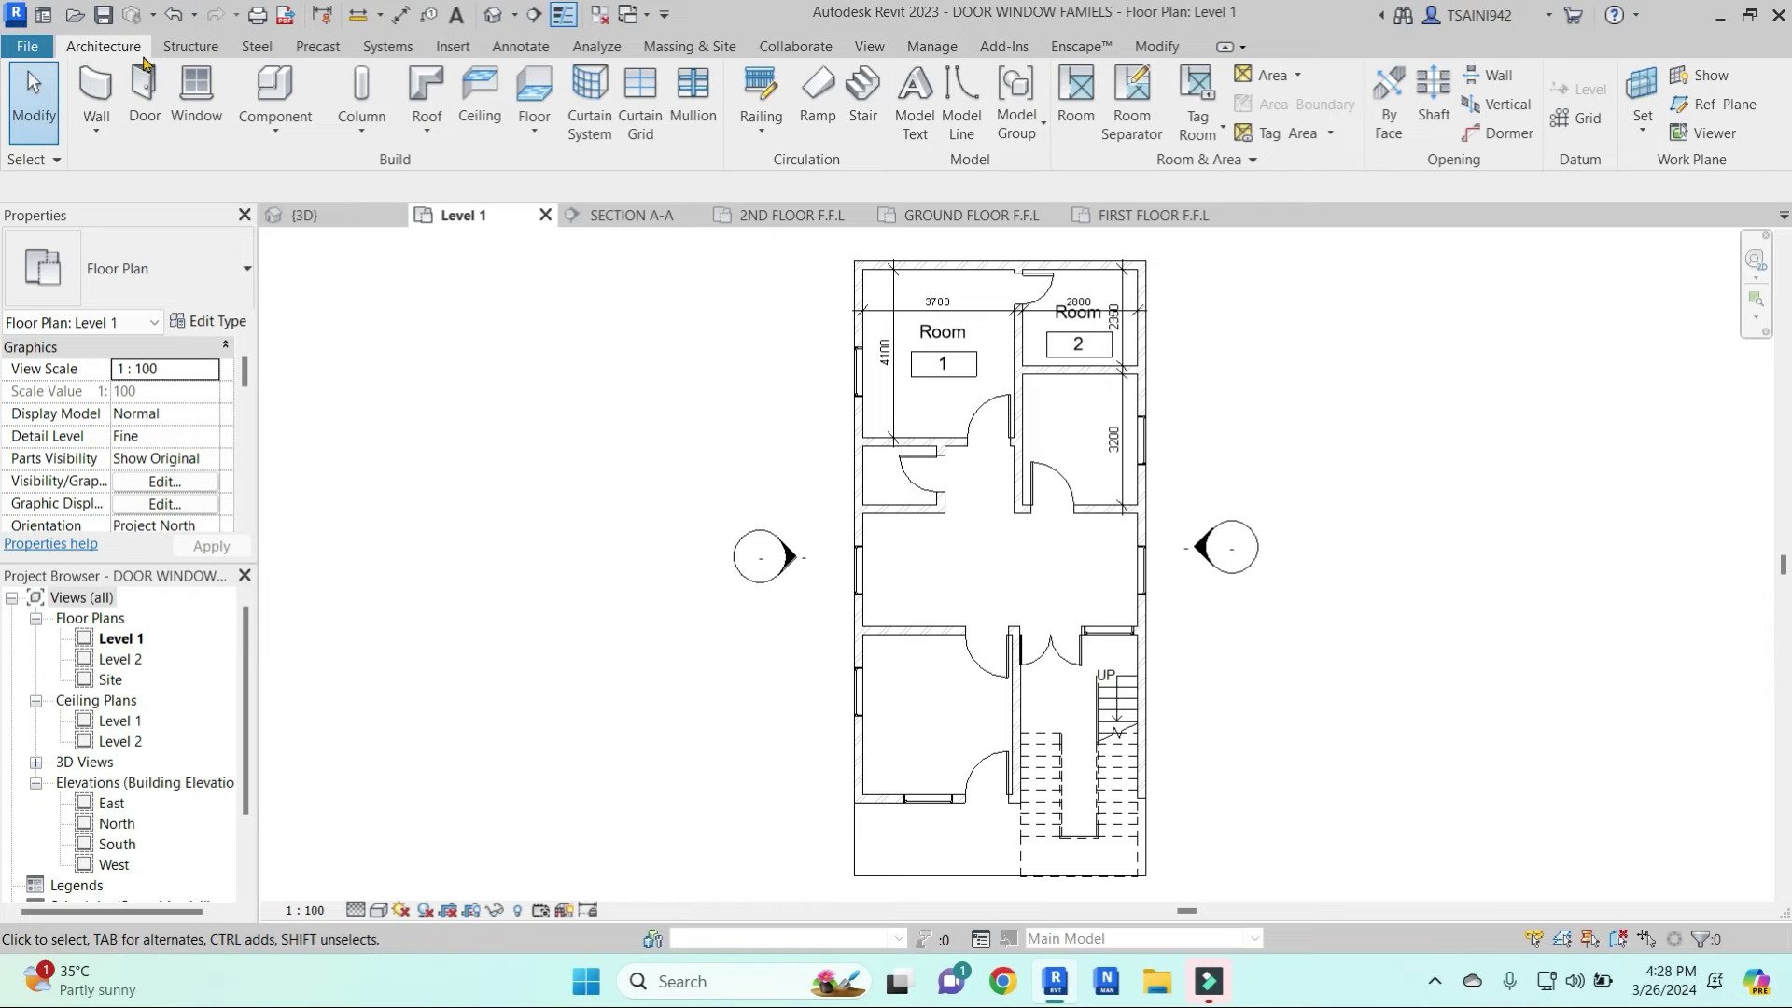
click(521, 46)
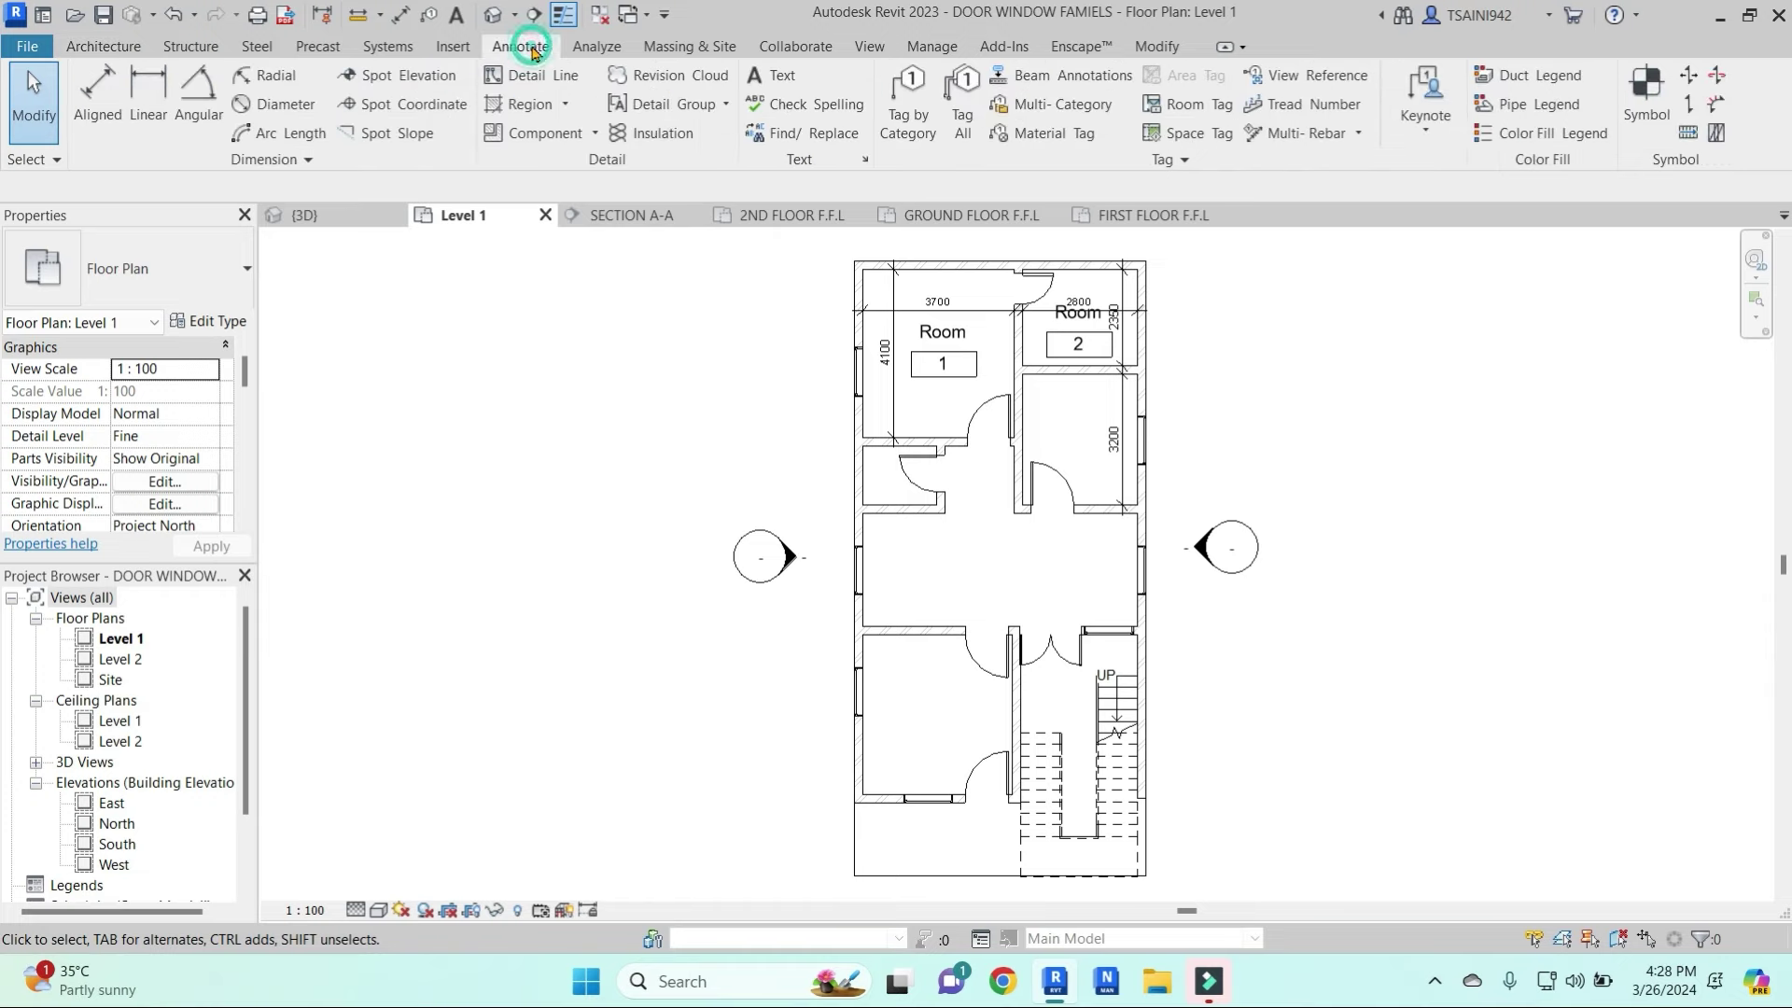
Try tagging the top door by category and dismiss the No Tag Loaded prompt
click(902, 105)
scroll(1040, 289, up, 1)
scroll(1074, 327, up, 2)
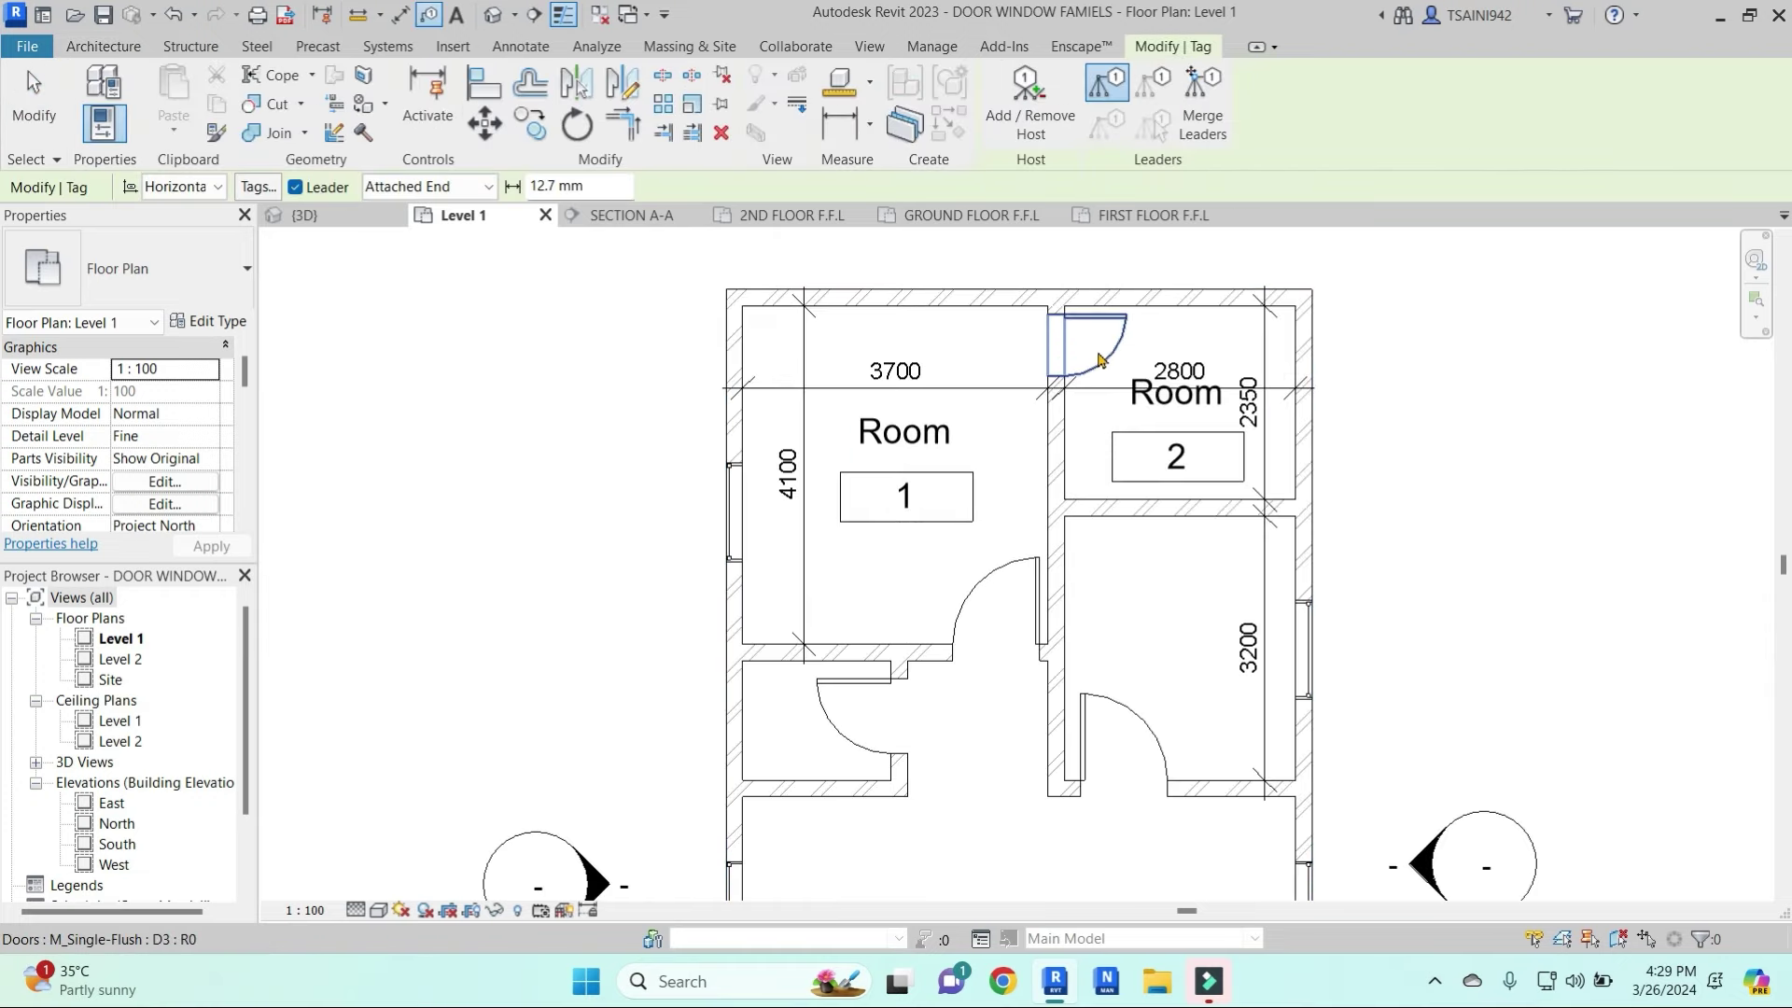
click(1100, 359)
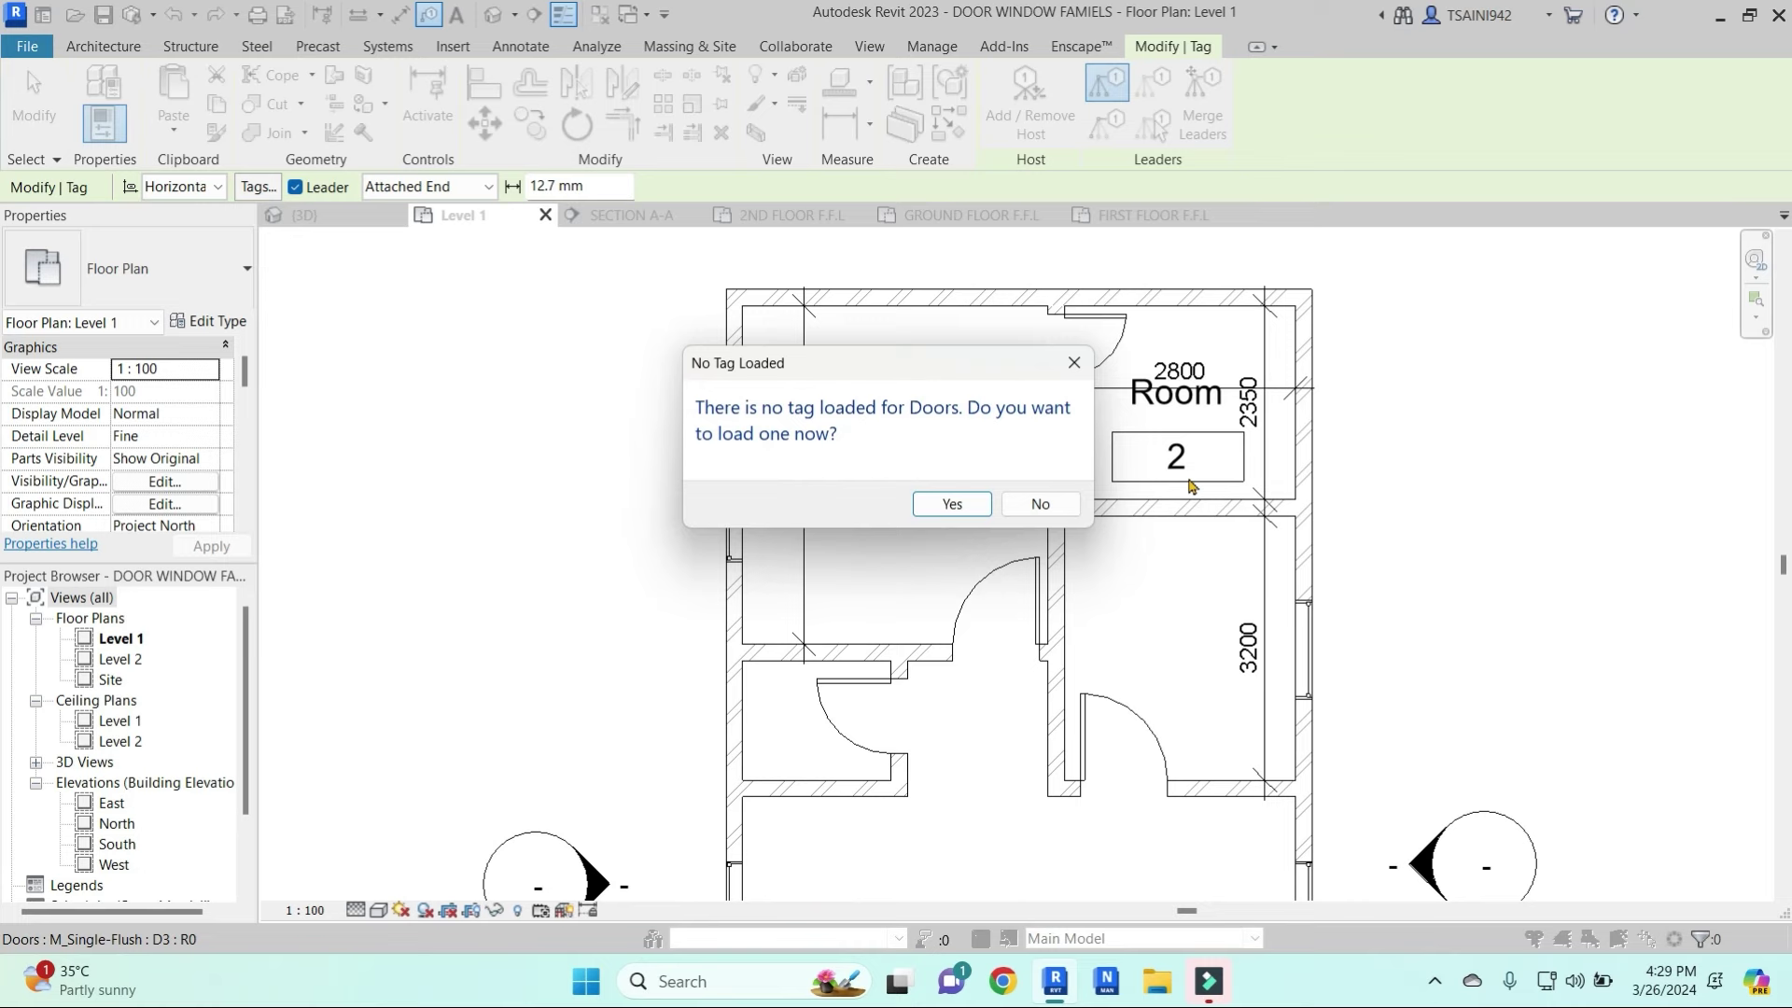
click(1074, 362)
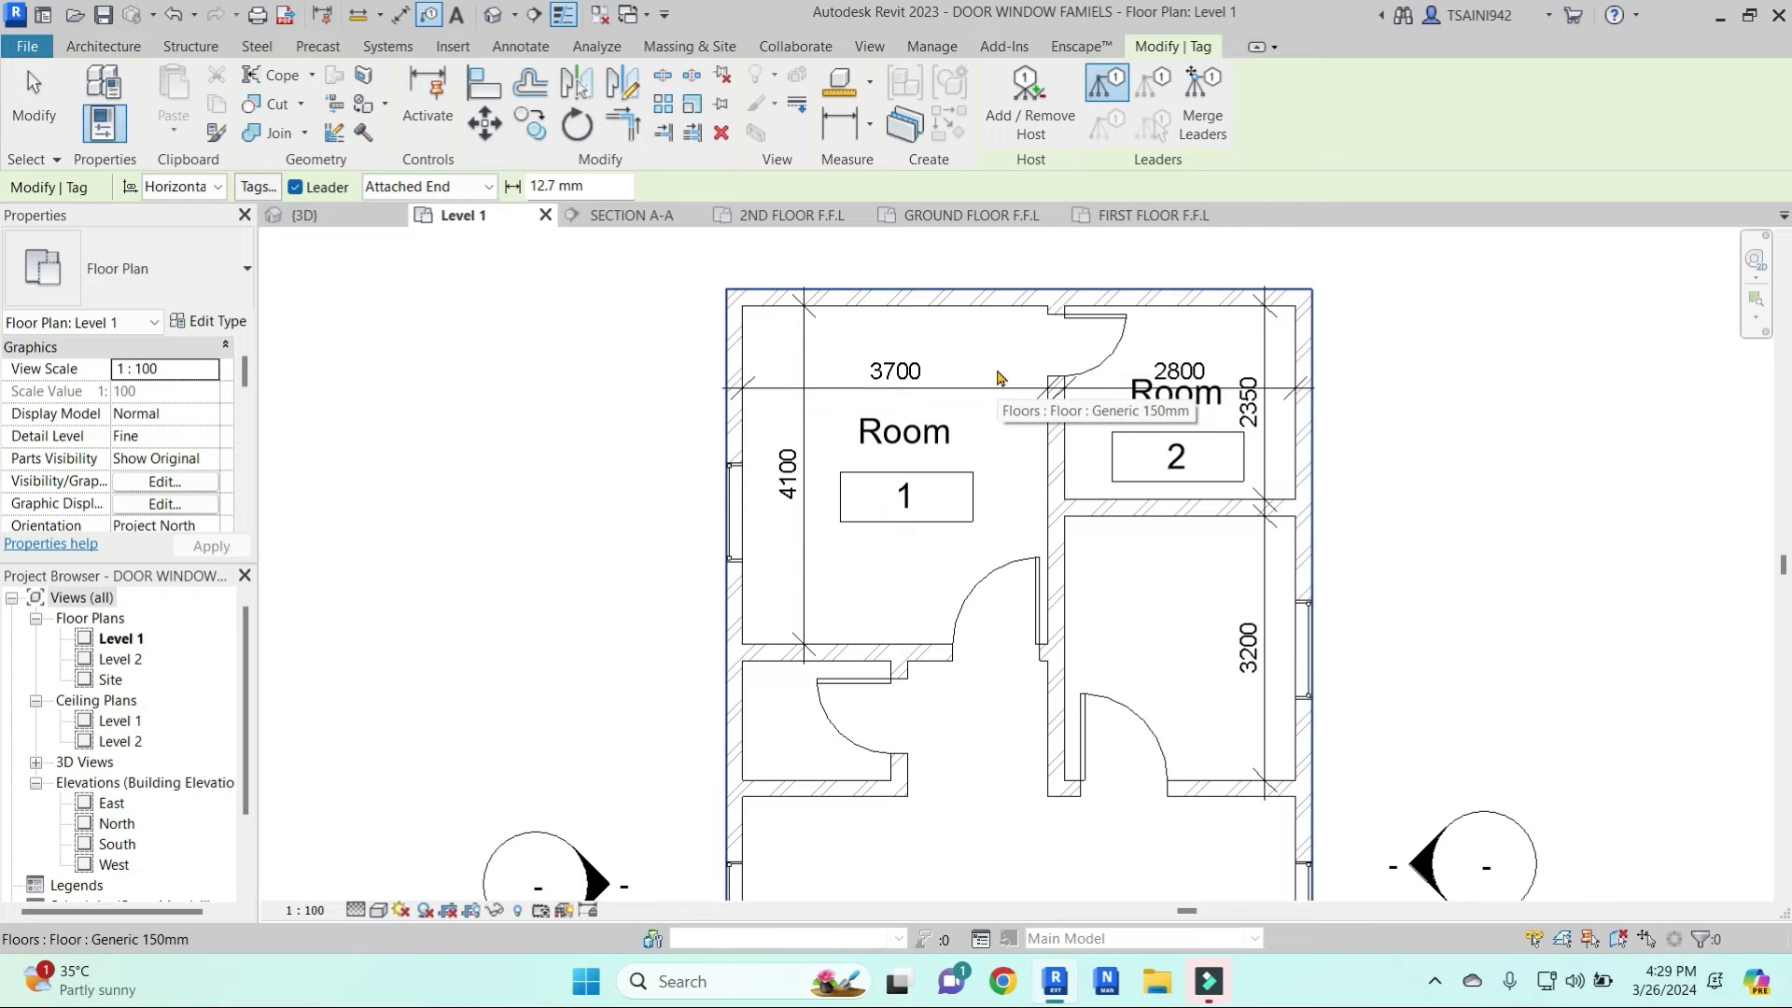
Tag a left-wall window and load M_Window Tag.rfa from Annotations > Architectural
click(520, 46)
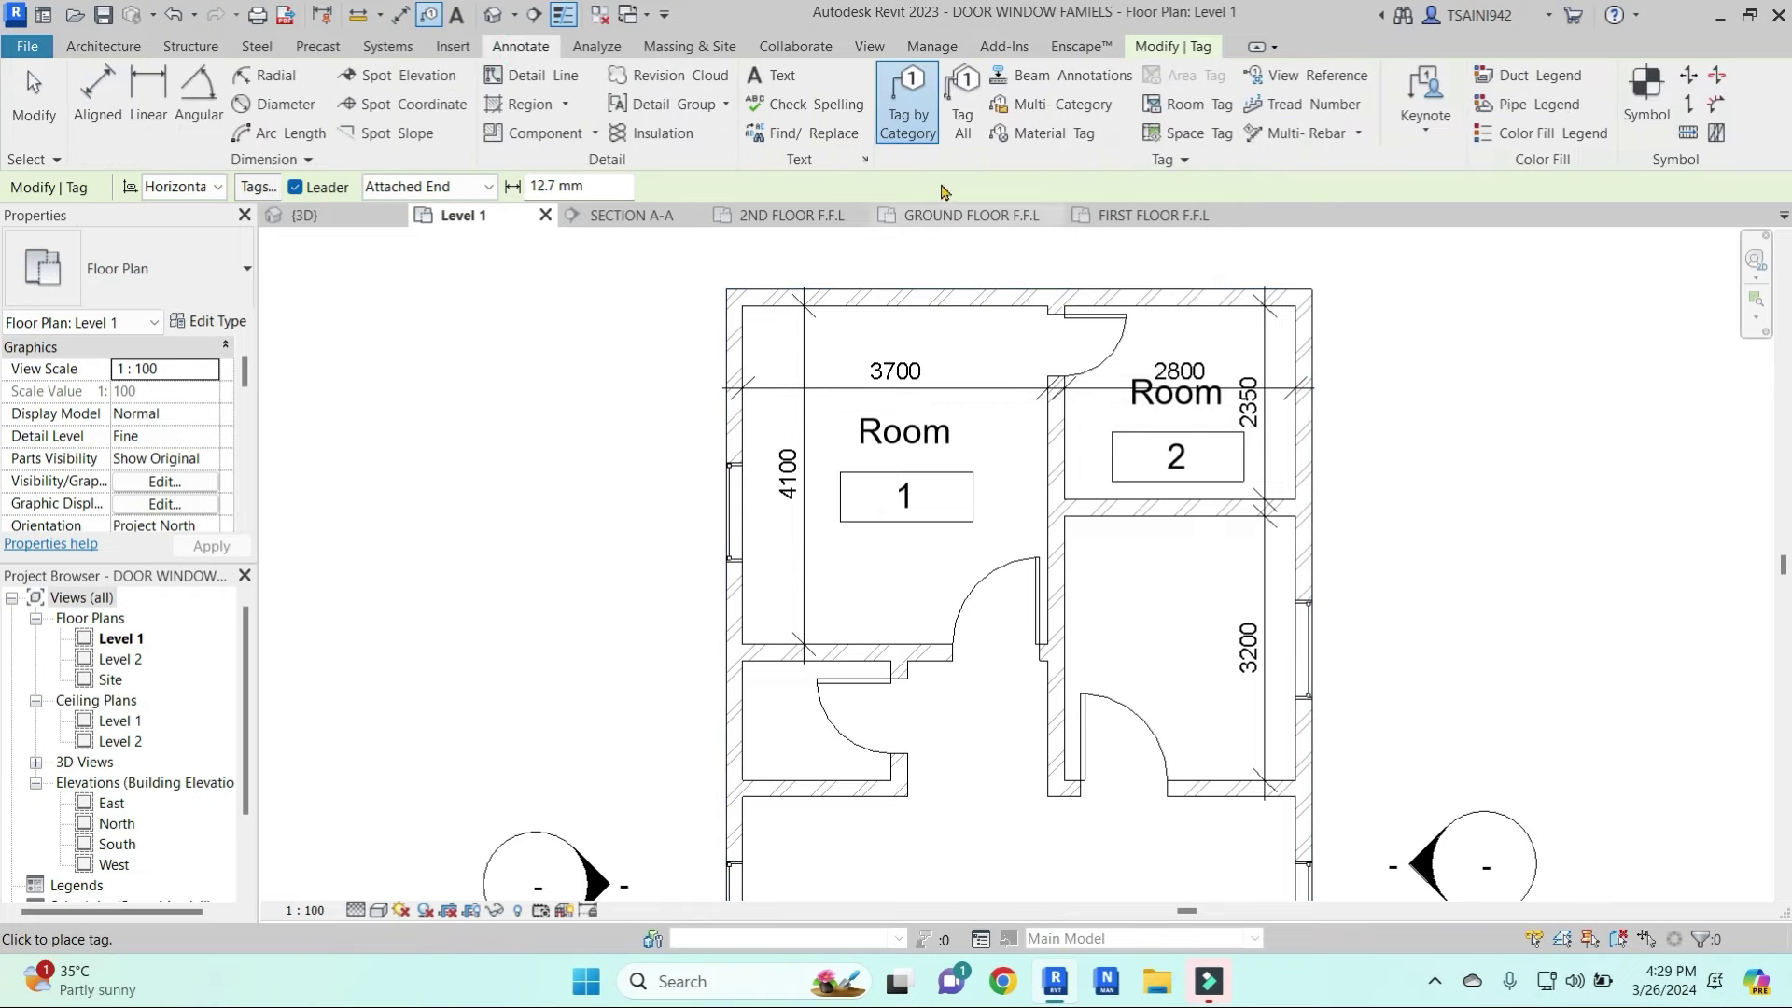
click(734, 509)
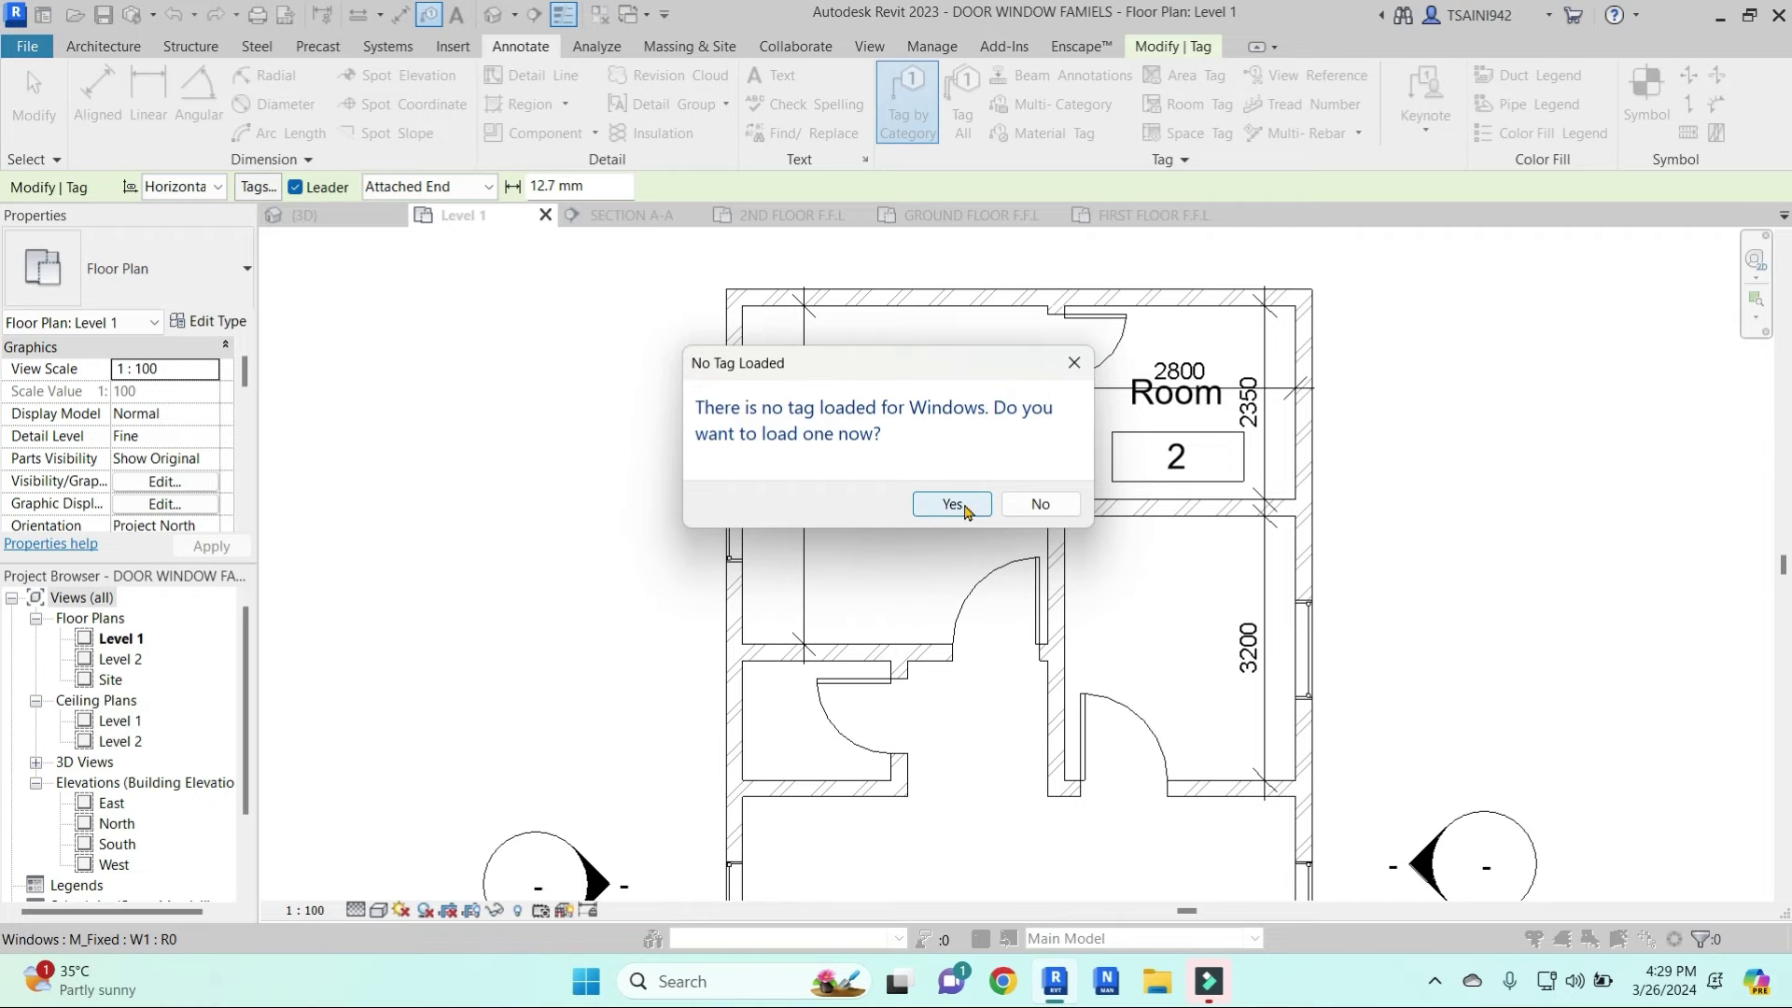
click(965, 508)
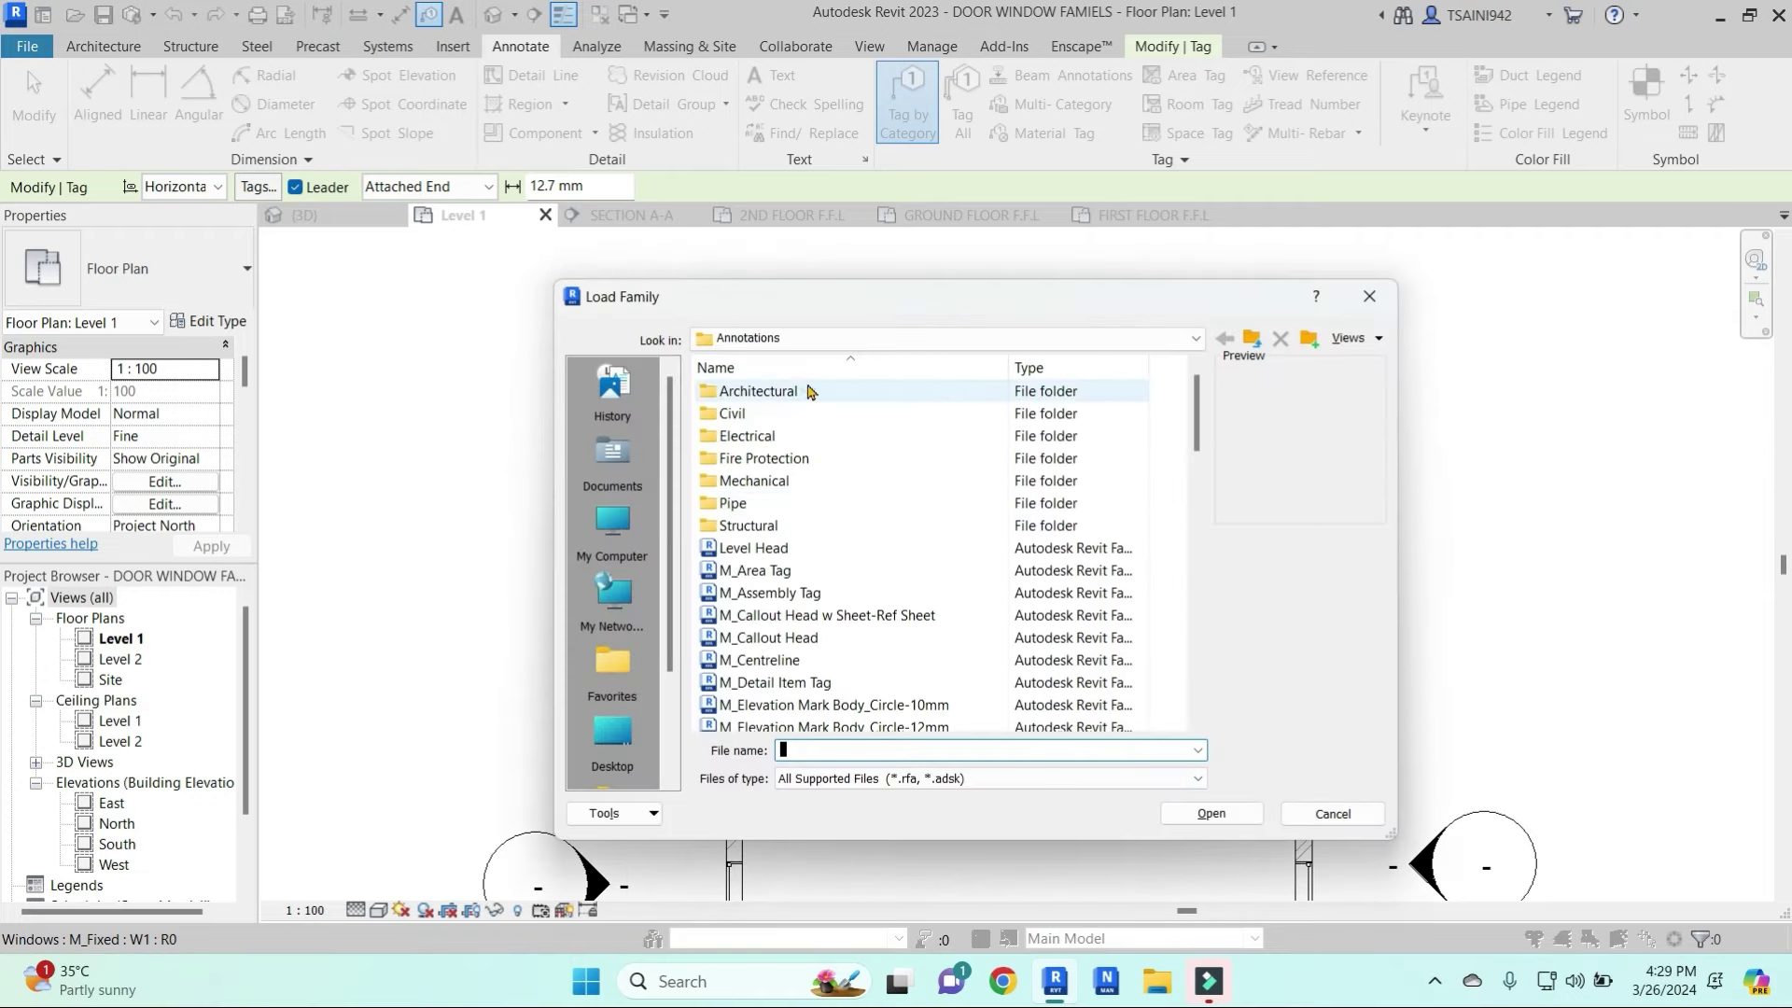
double_click(811, 392)
scroll(772, 468, down, 5)
click(779, 713)
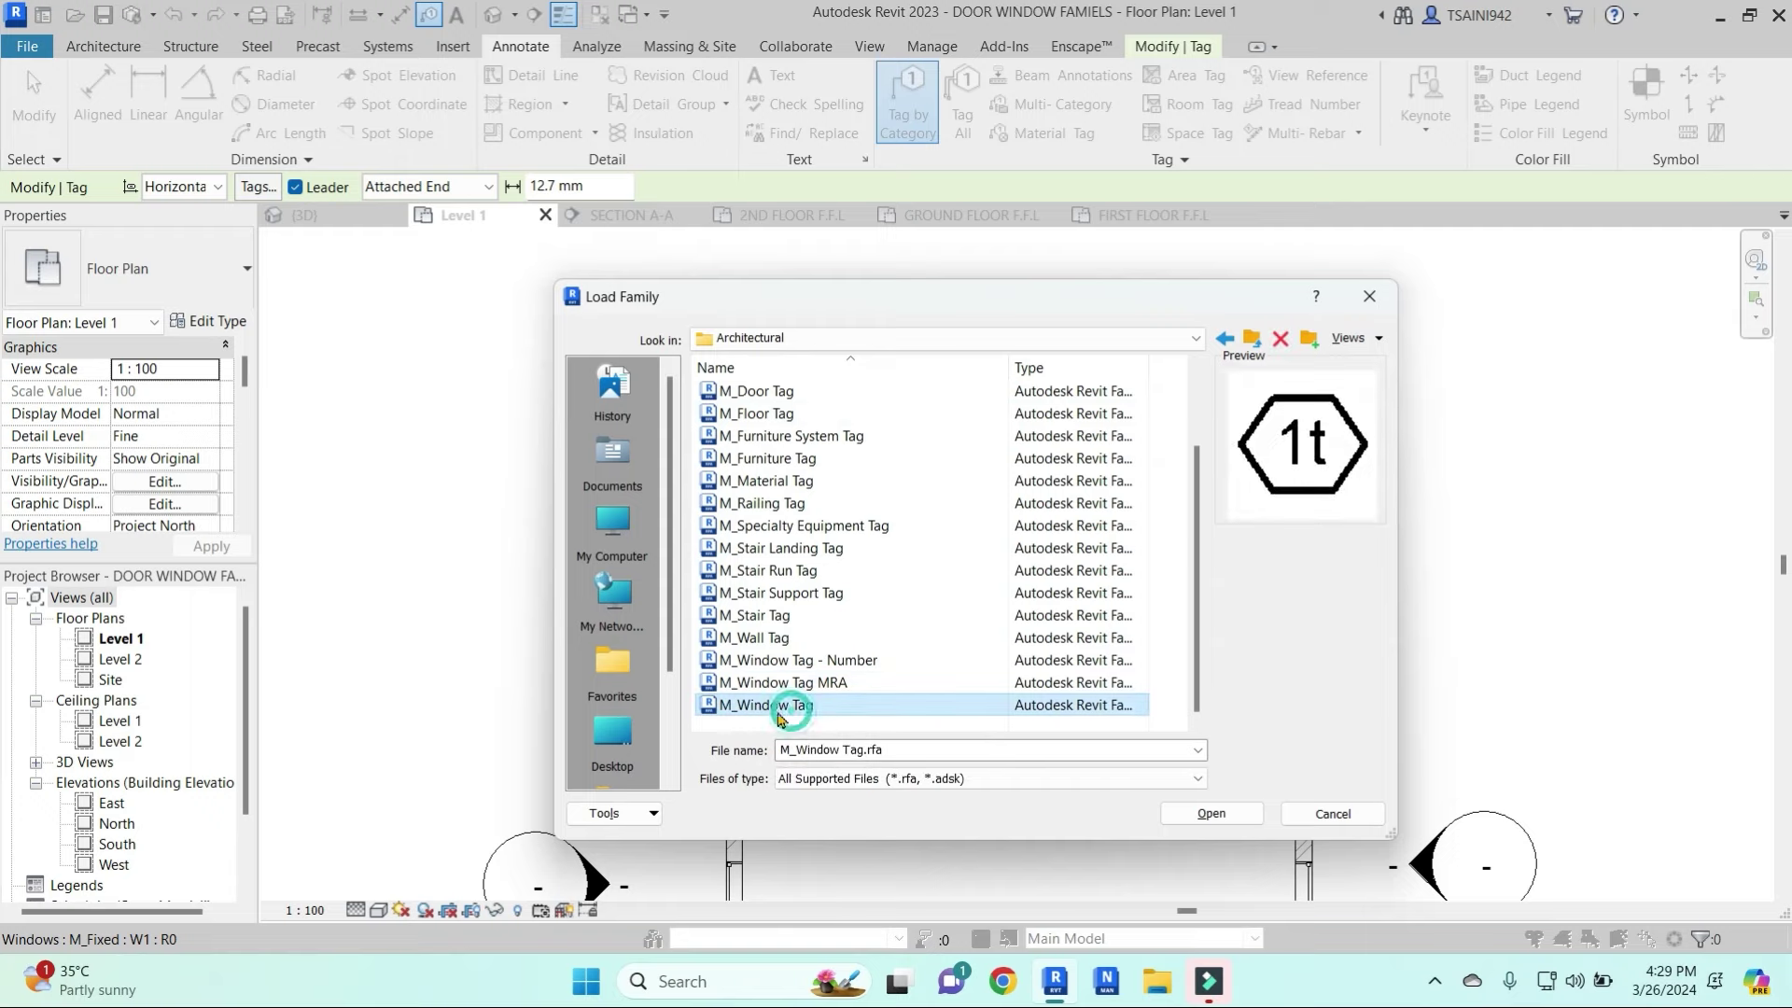
click(1219, 813)
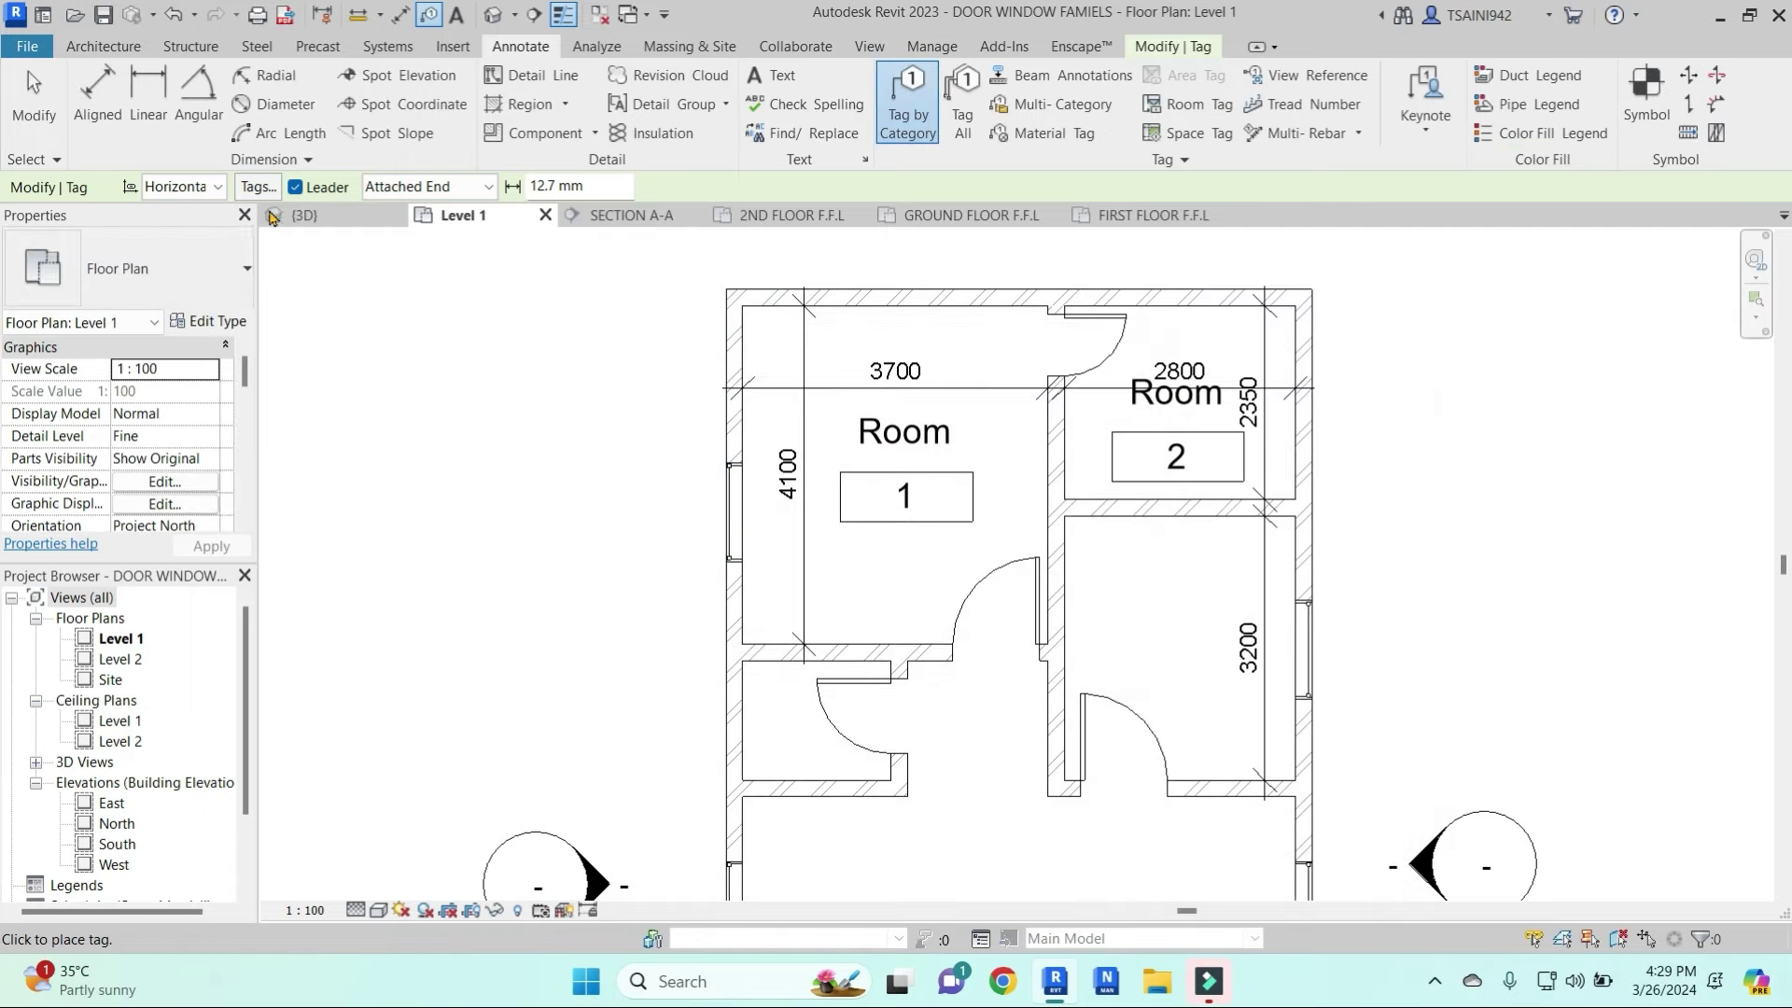
Turn off leaders and tag the west, east, lower east, stair and south windows
click(733, 511)
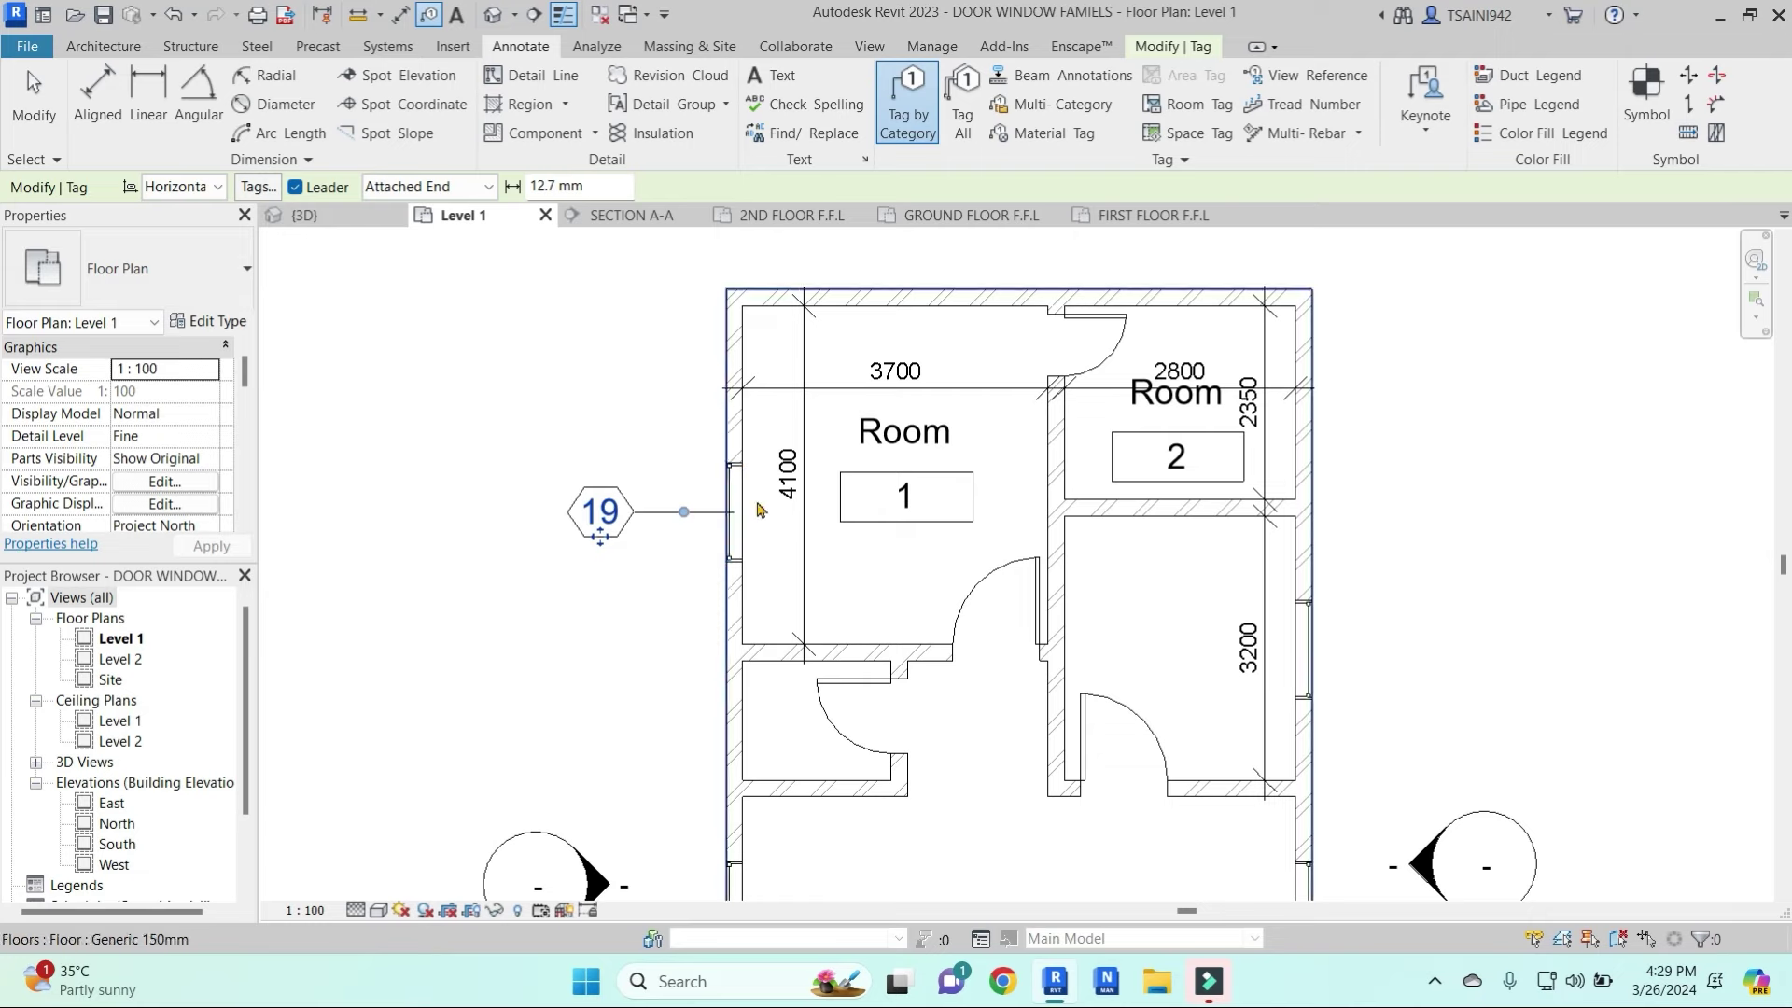
click(295, 187)
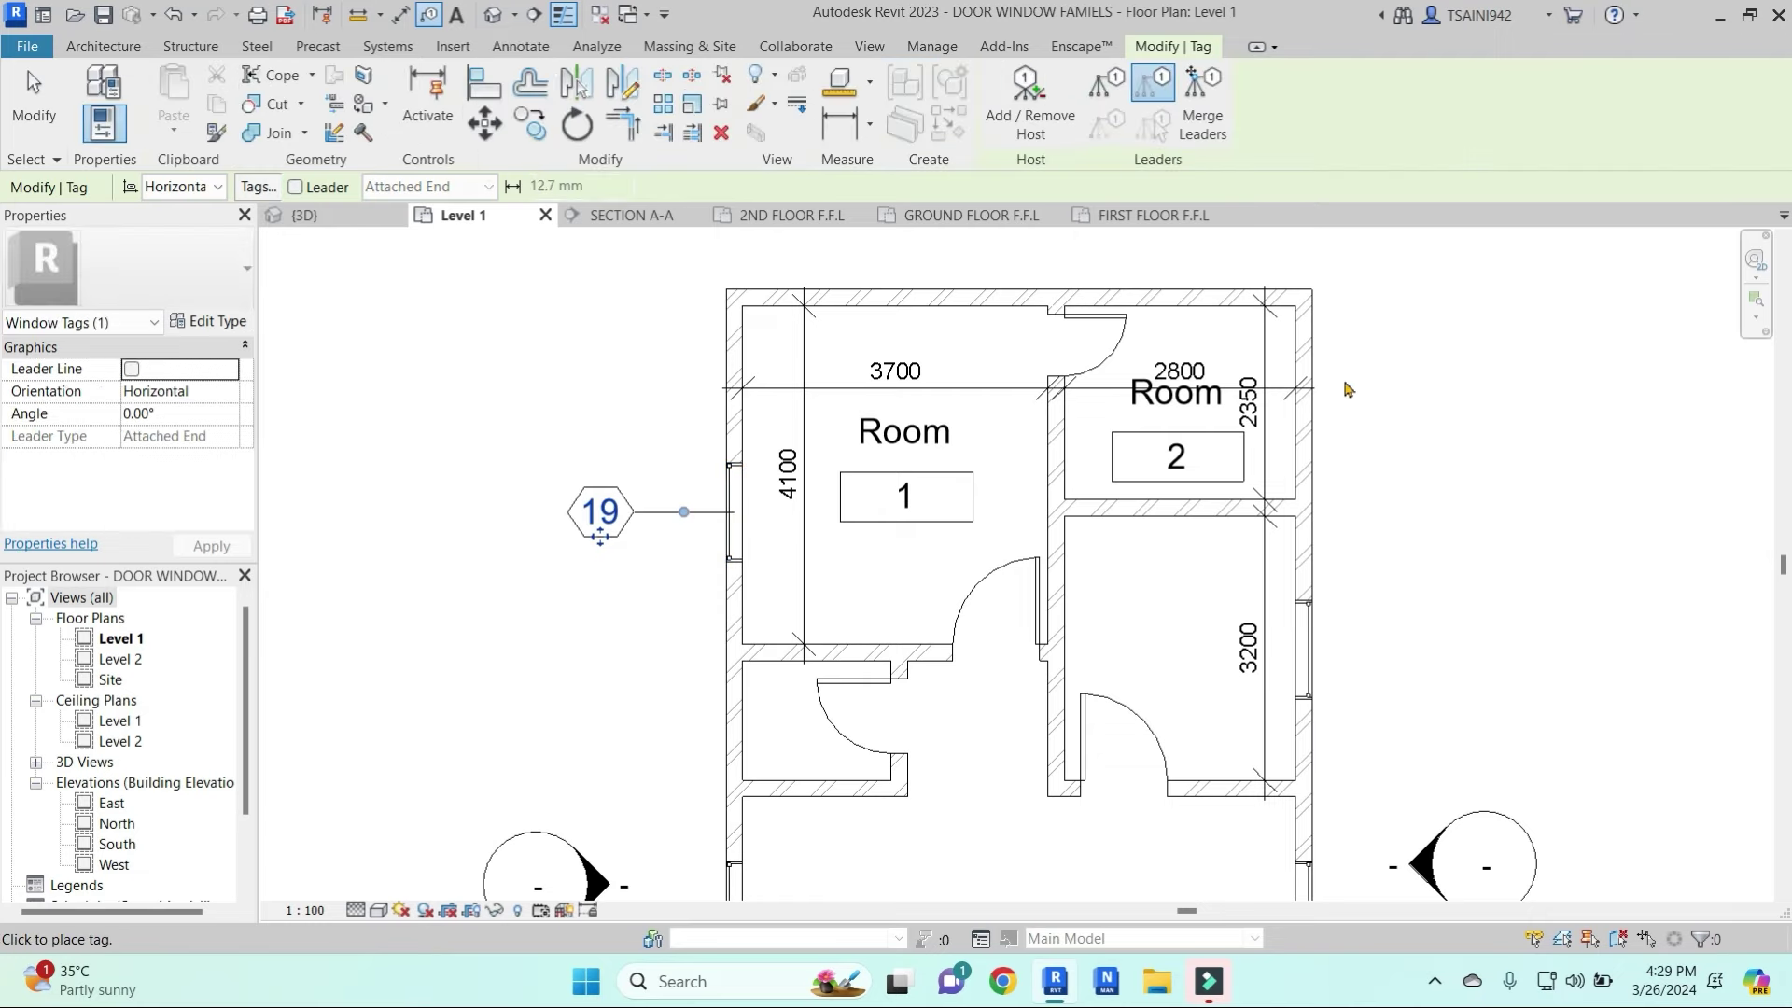
click(1323, 646)
middle_drag(1324, 646, 1258, 265)
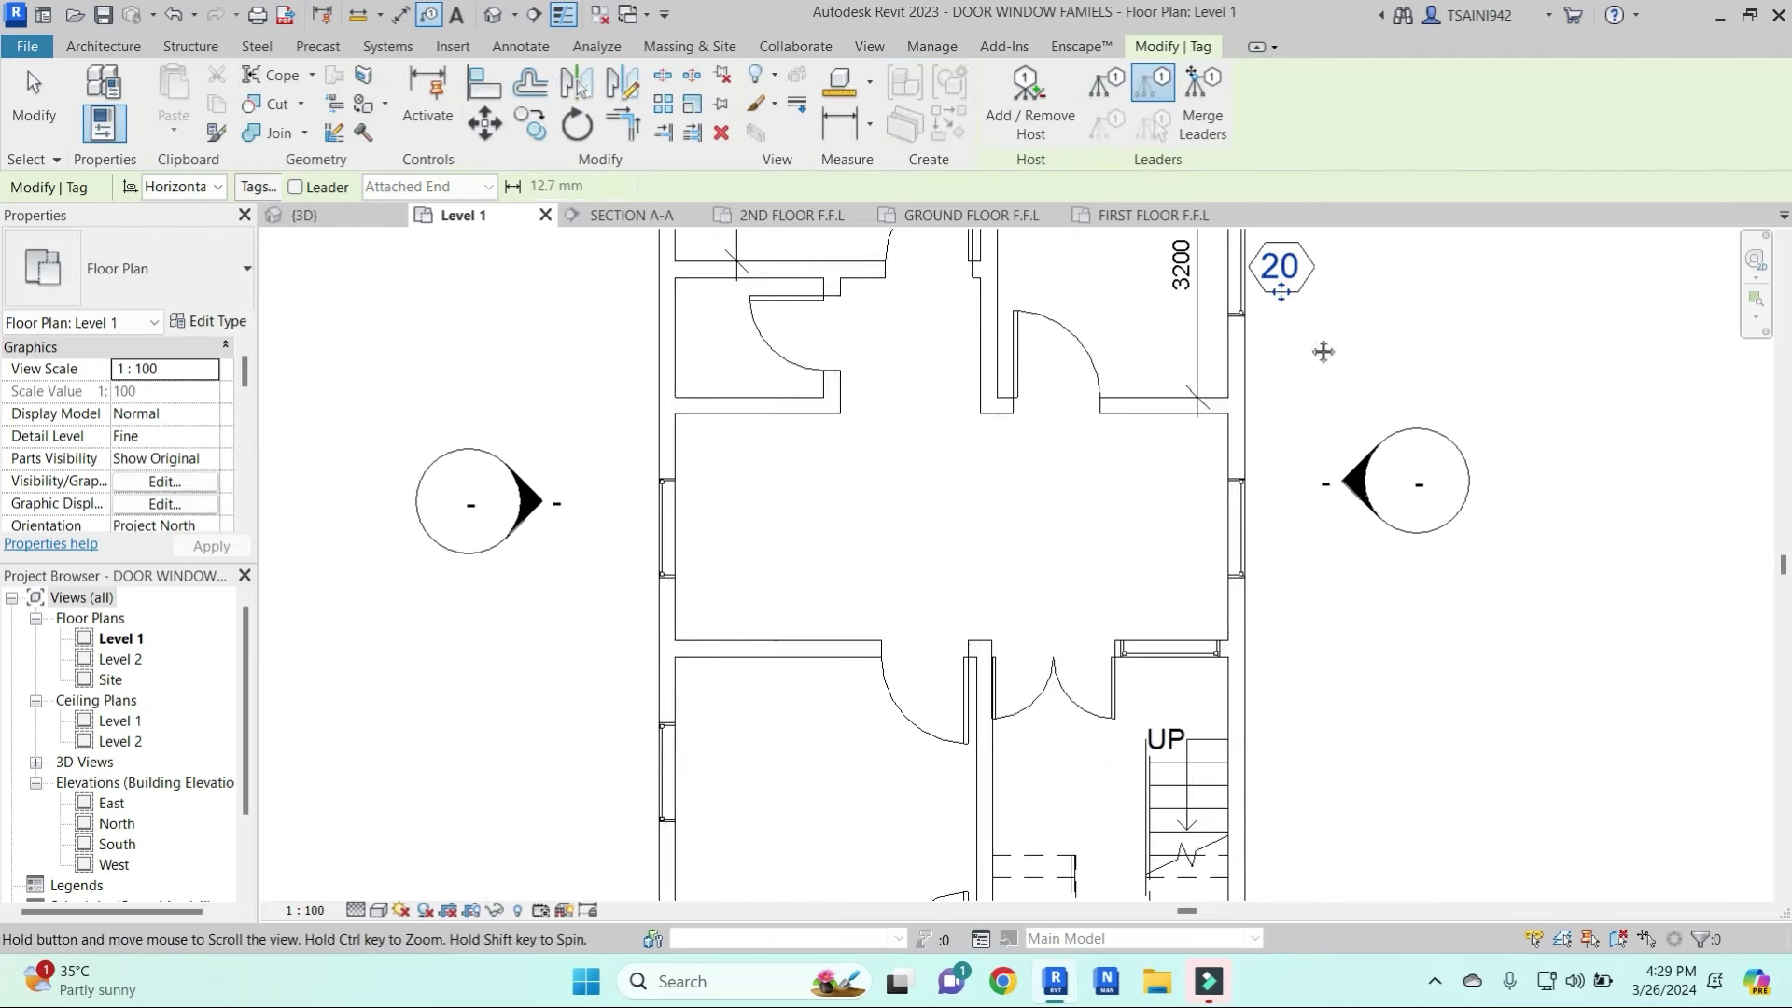
click(1247, 524)
middle_drag(1305, 700, 1338, 403)
click(1203, 354)
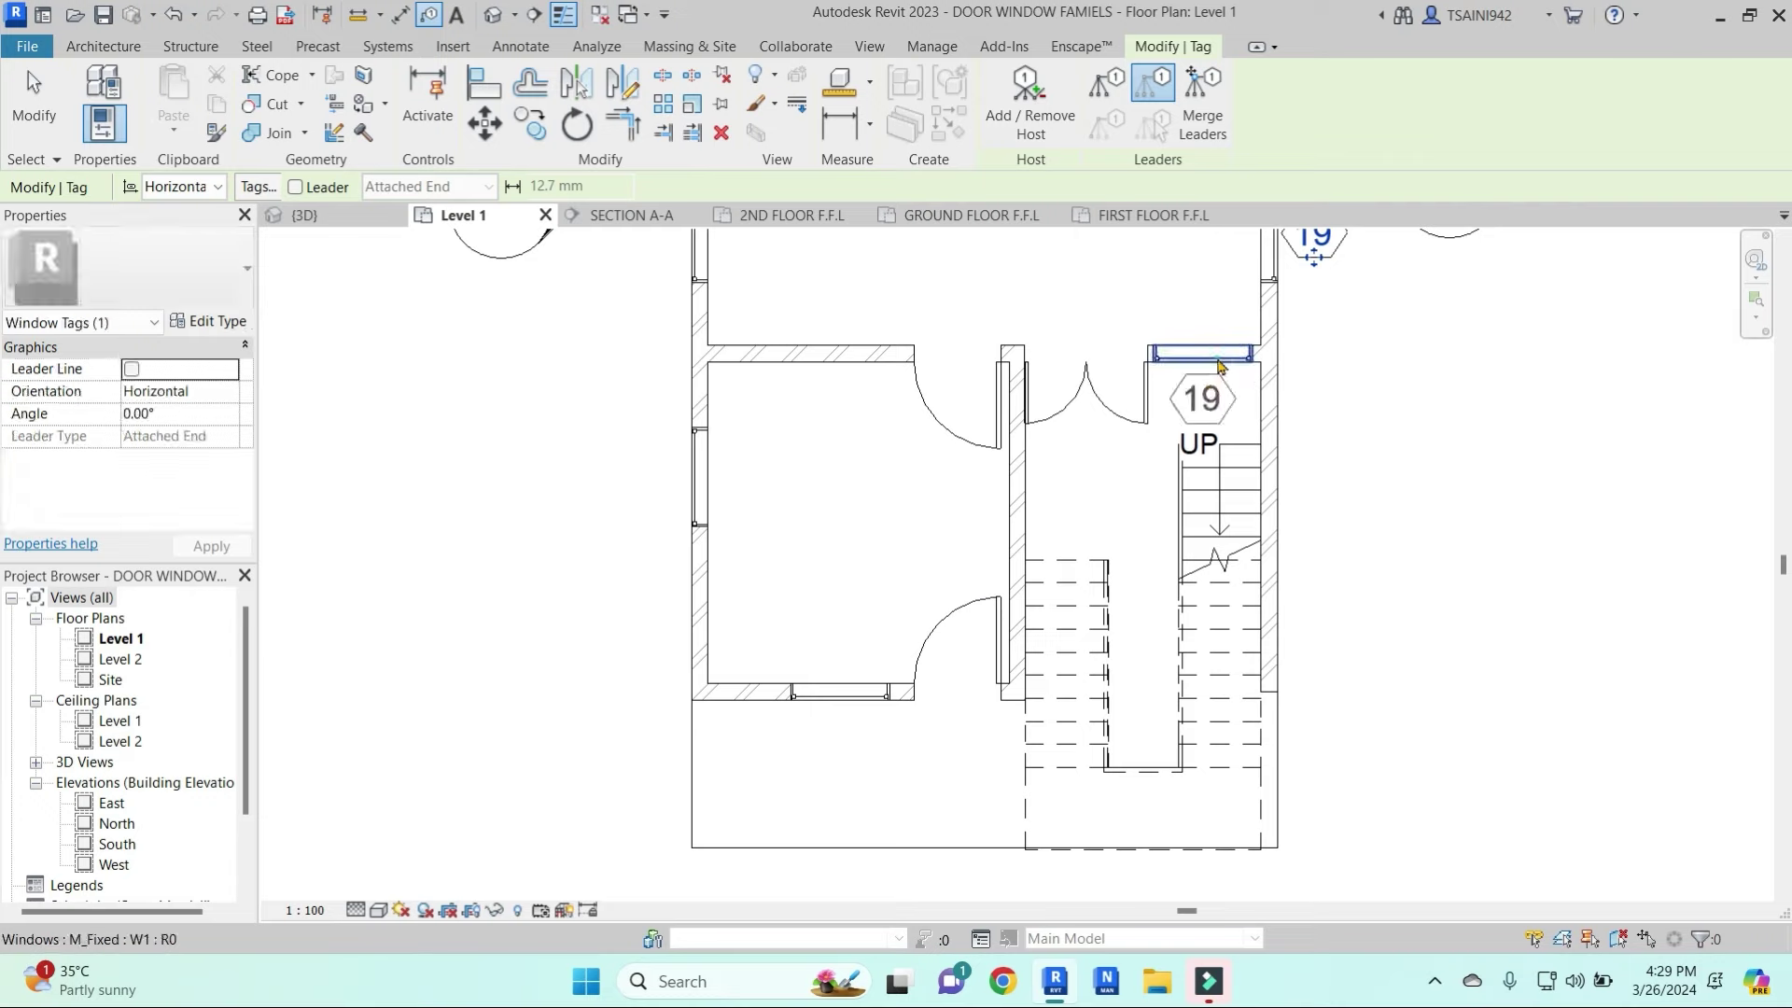
click(846, 702)
Tag the lower and upper west windows and the east window beside Room 2
middle_drag(656, 456, 771, 612)
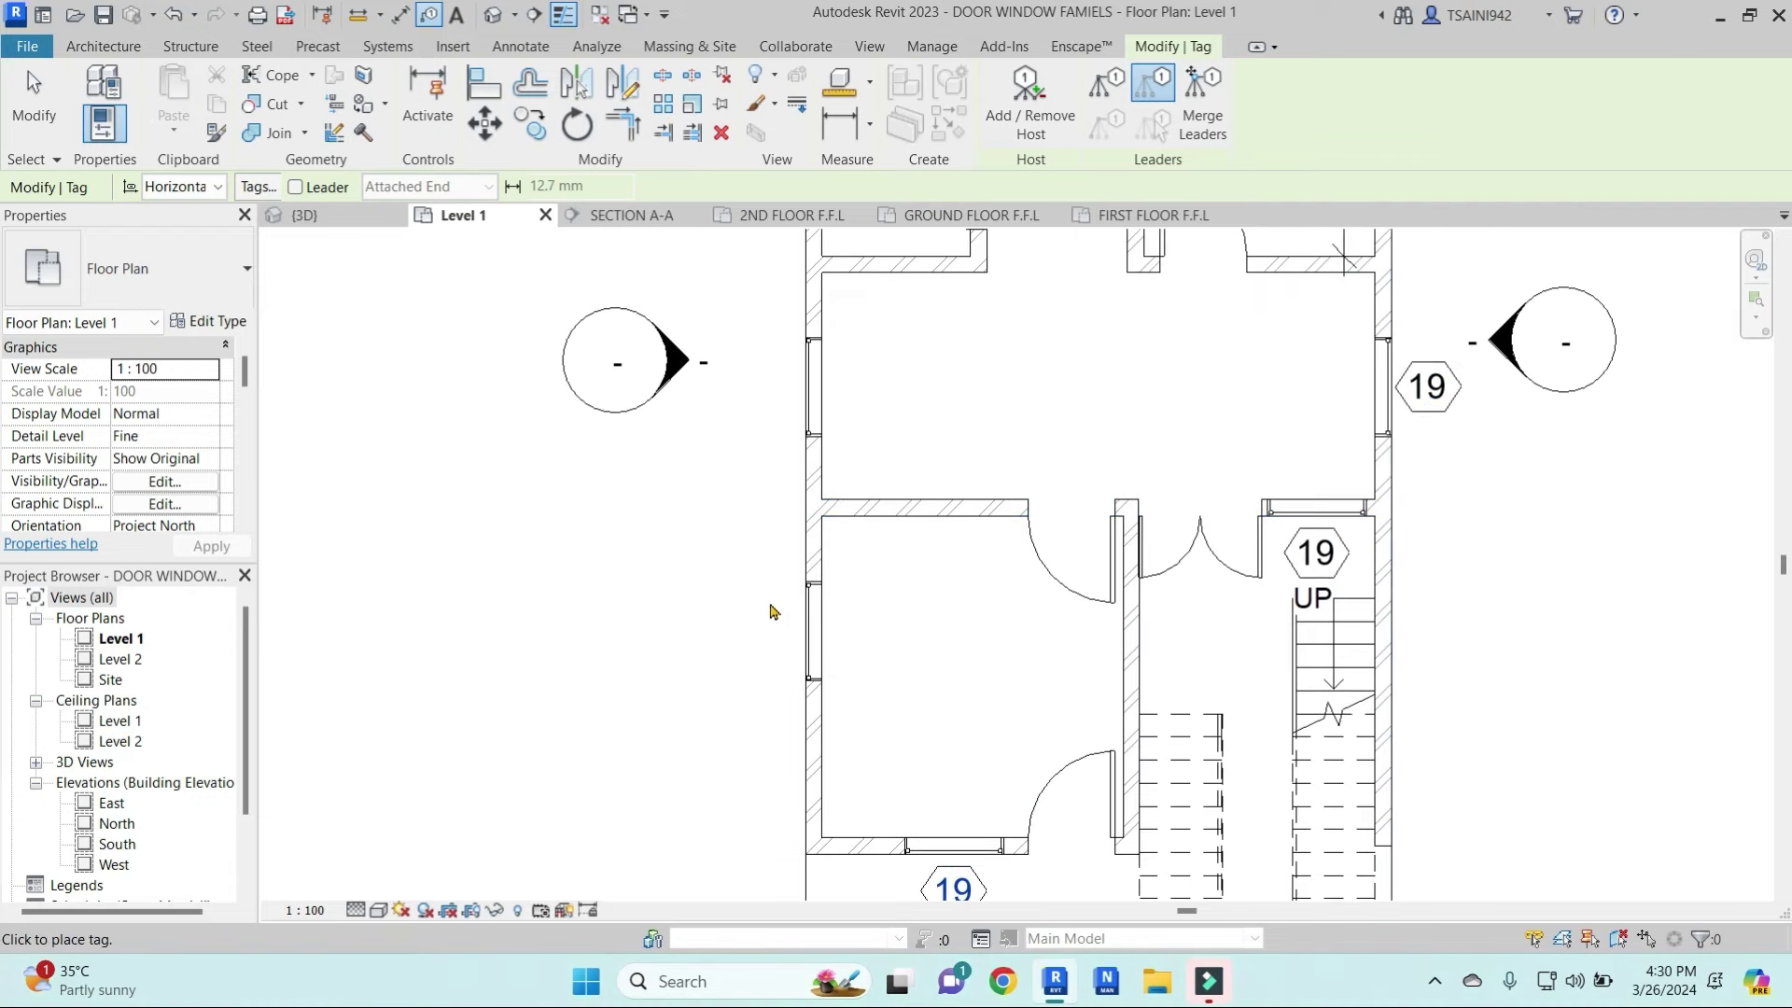
click(799, 632)
click(809, 392)
scroll(888, 388, down, 3)
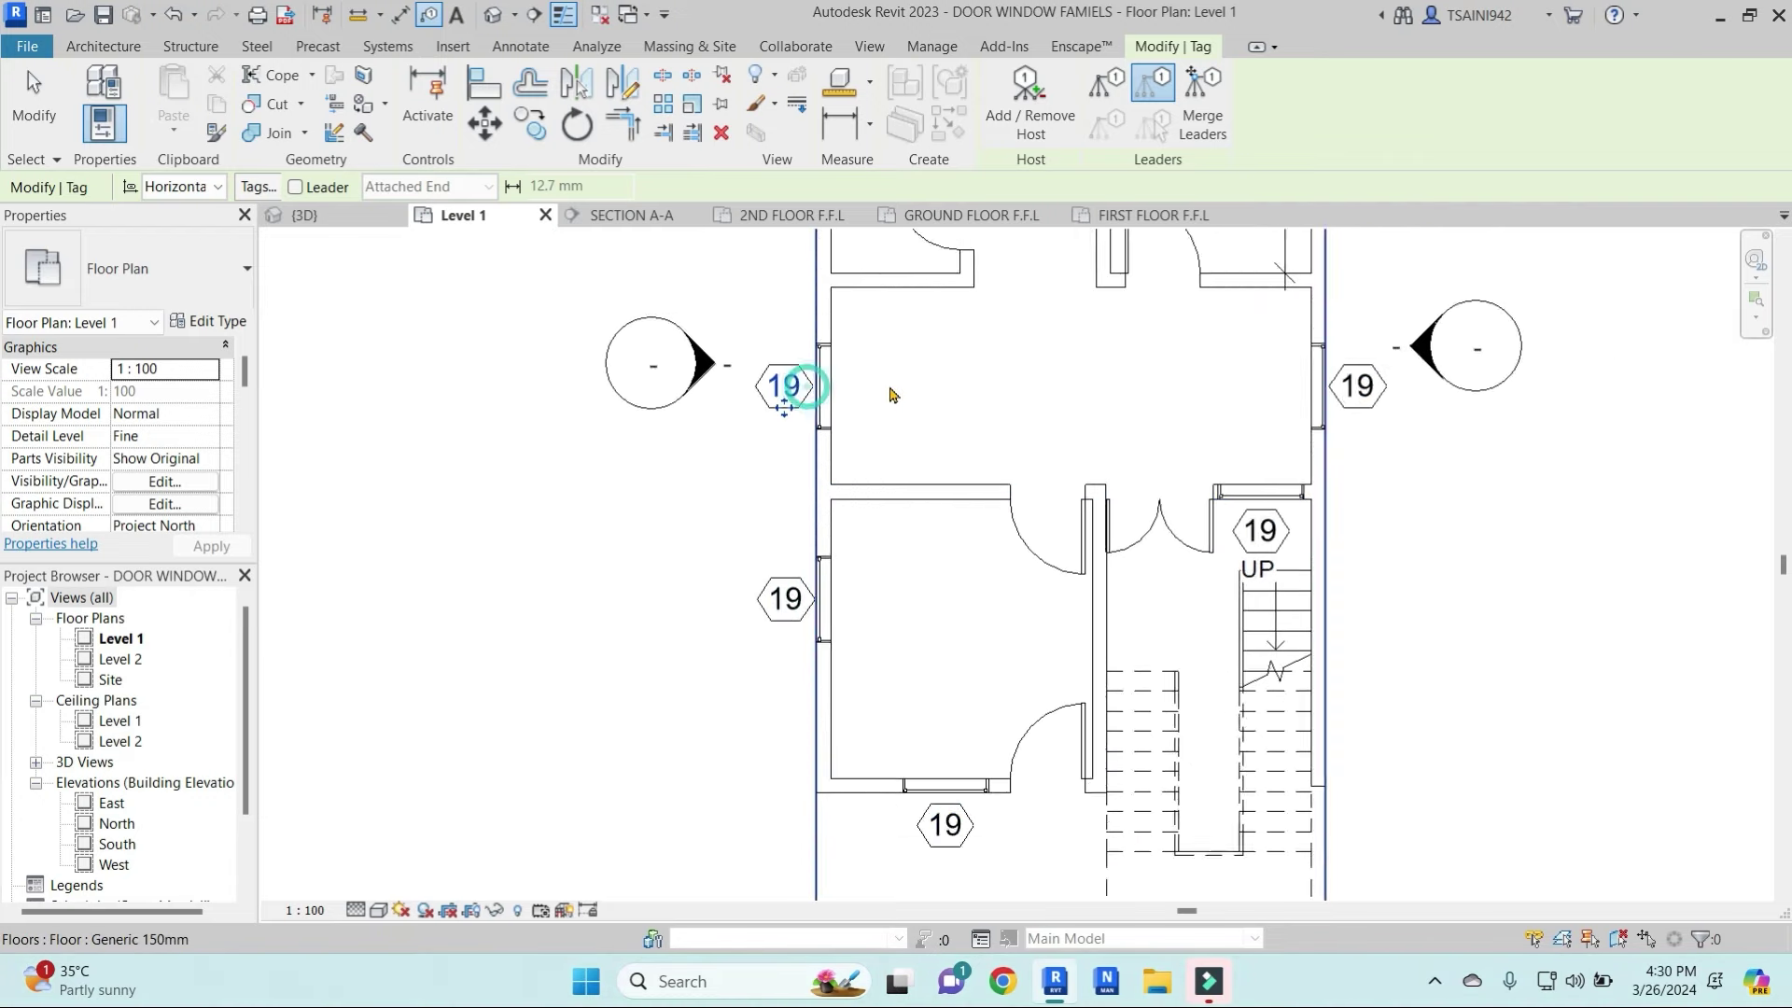
middle_drag(889, 388, 939, 501)
middle_drag(1217, 385, 1210, 468)
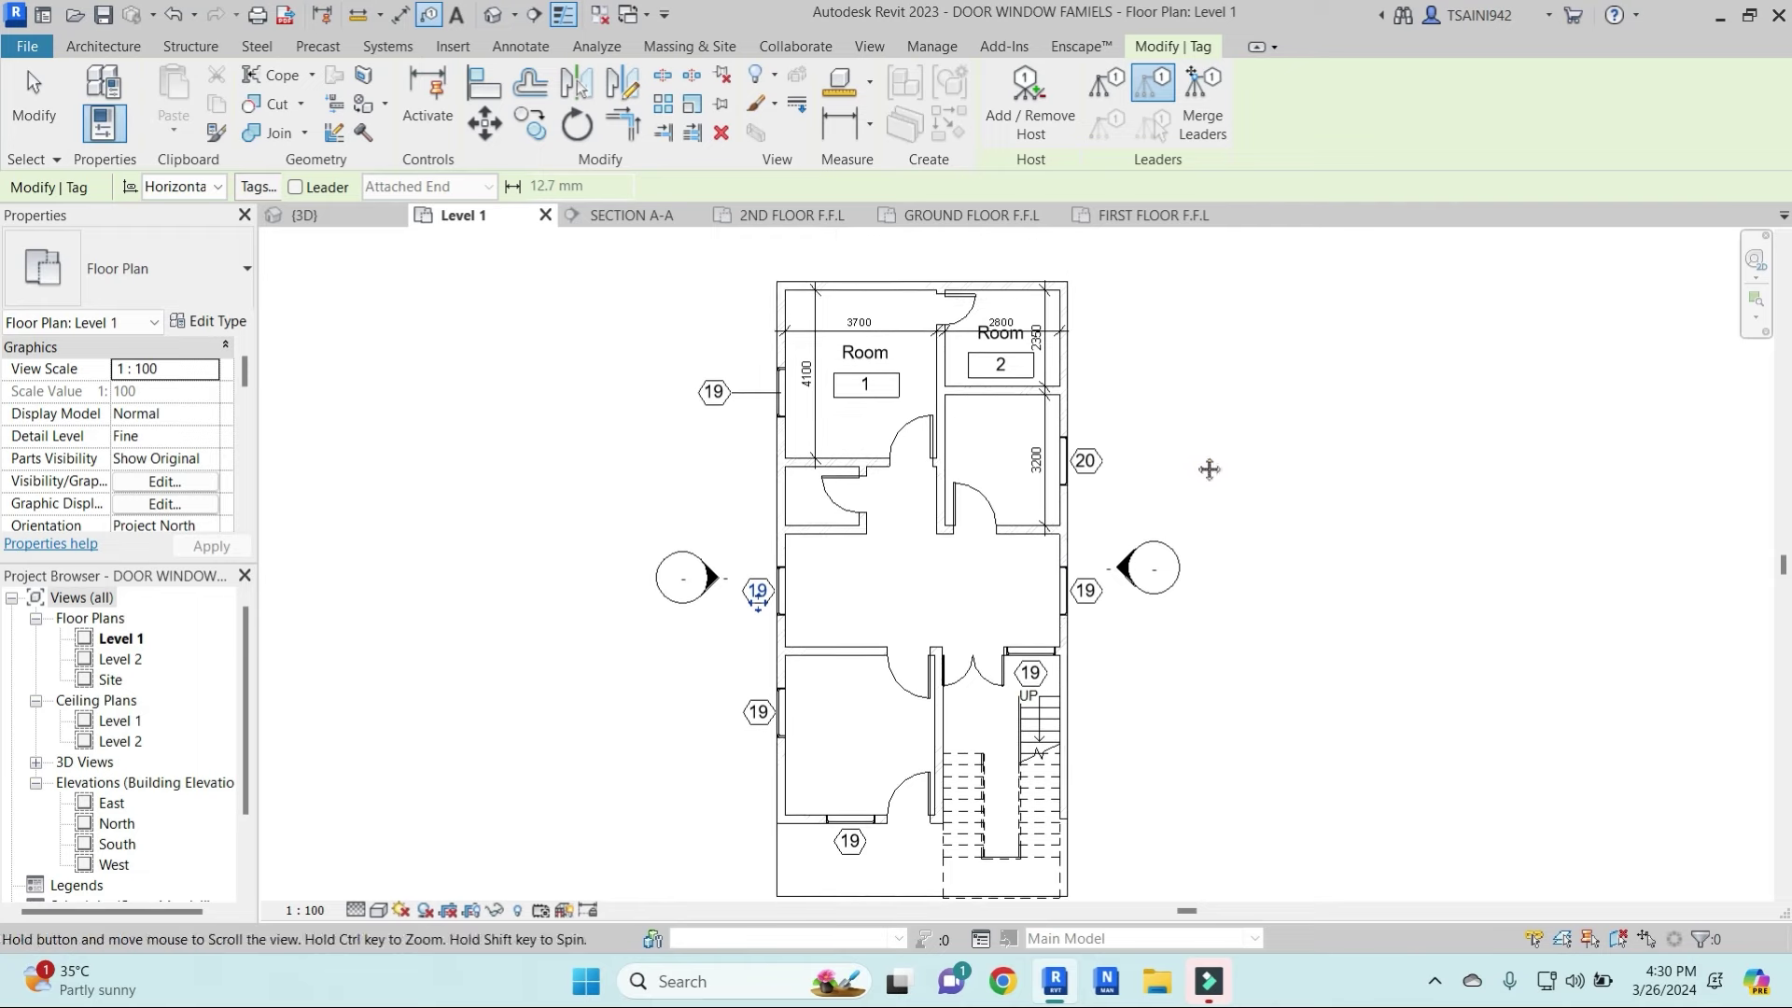
click(1098, 469)
key(Escape)
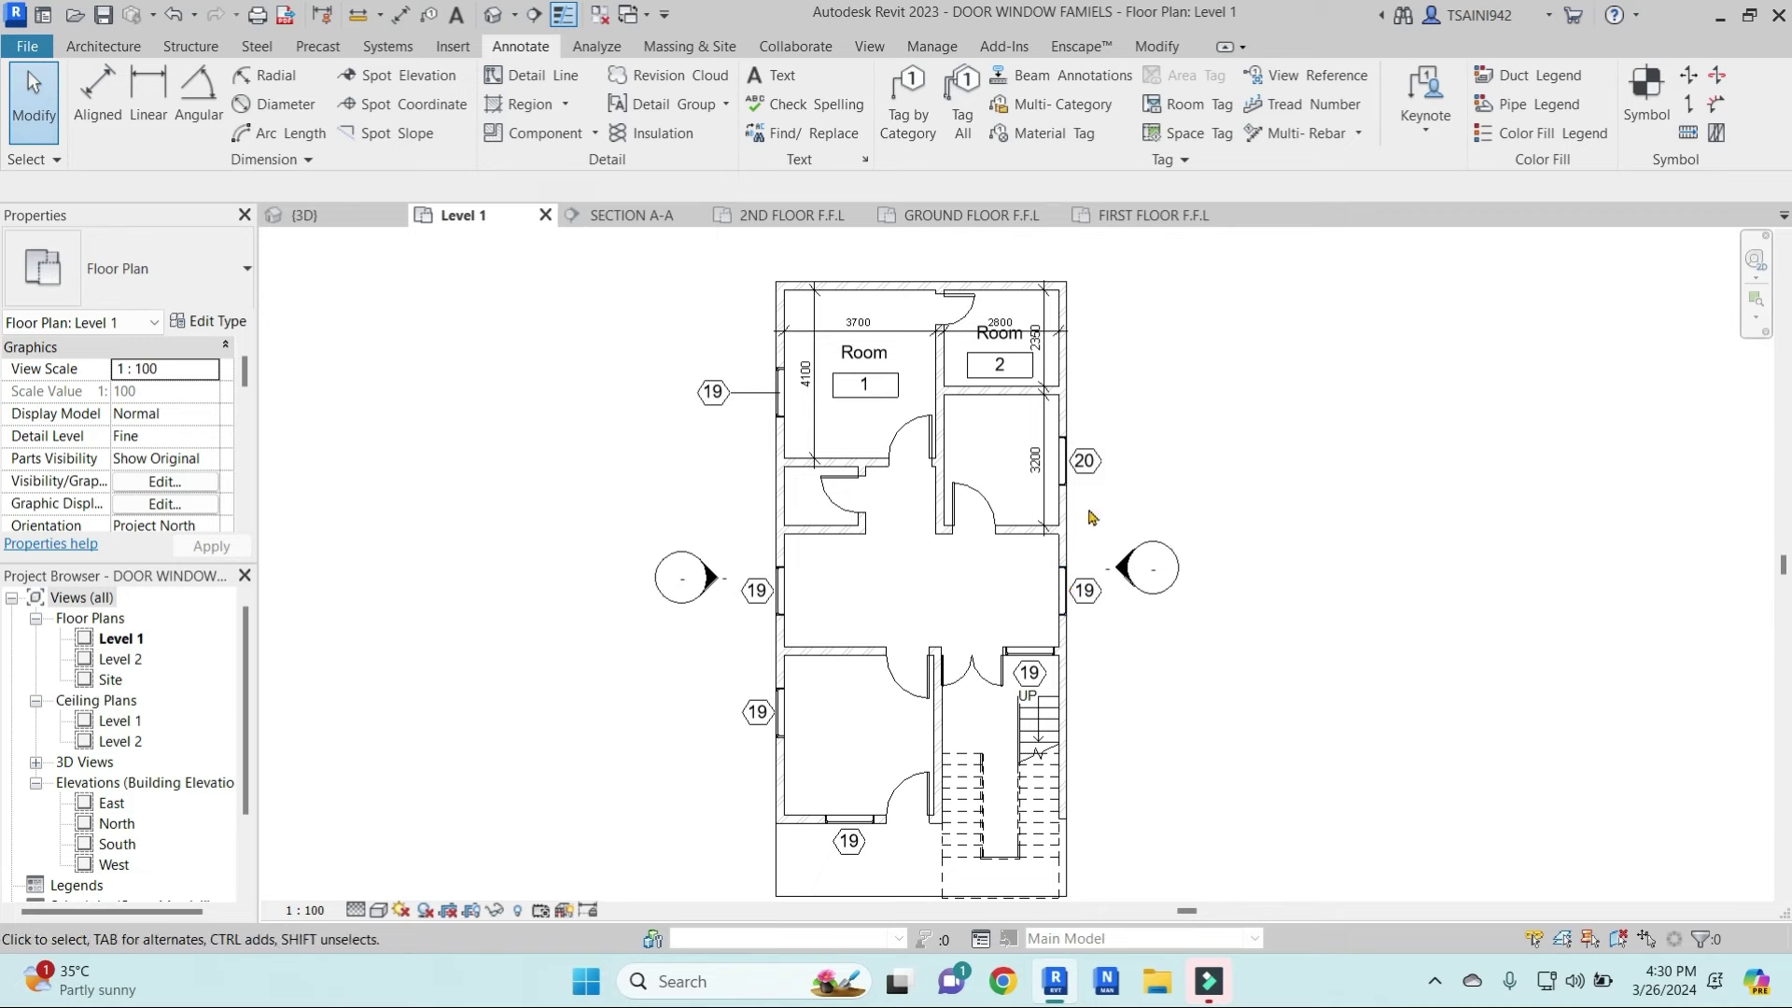
click(1058, 469)
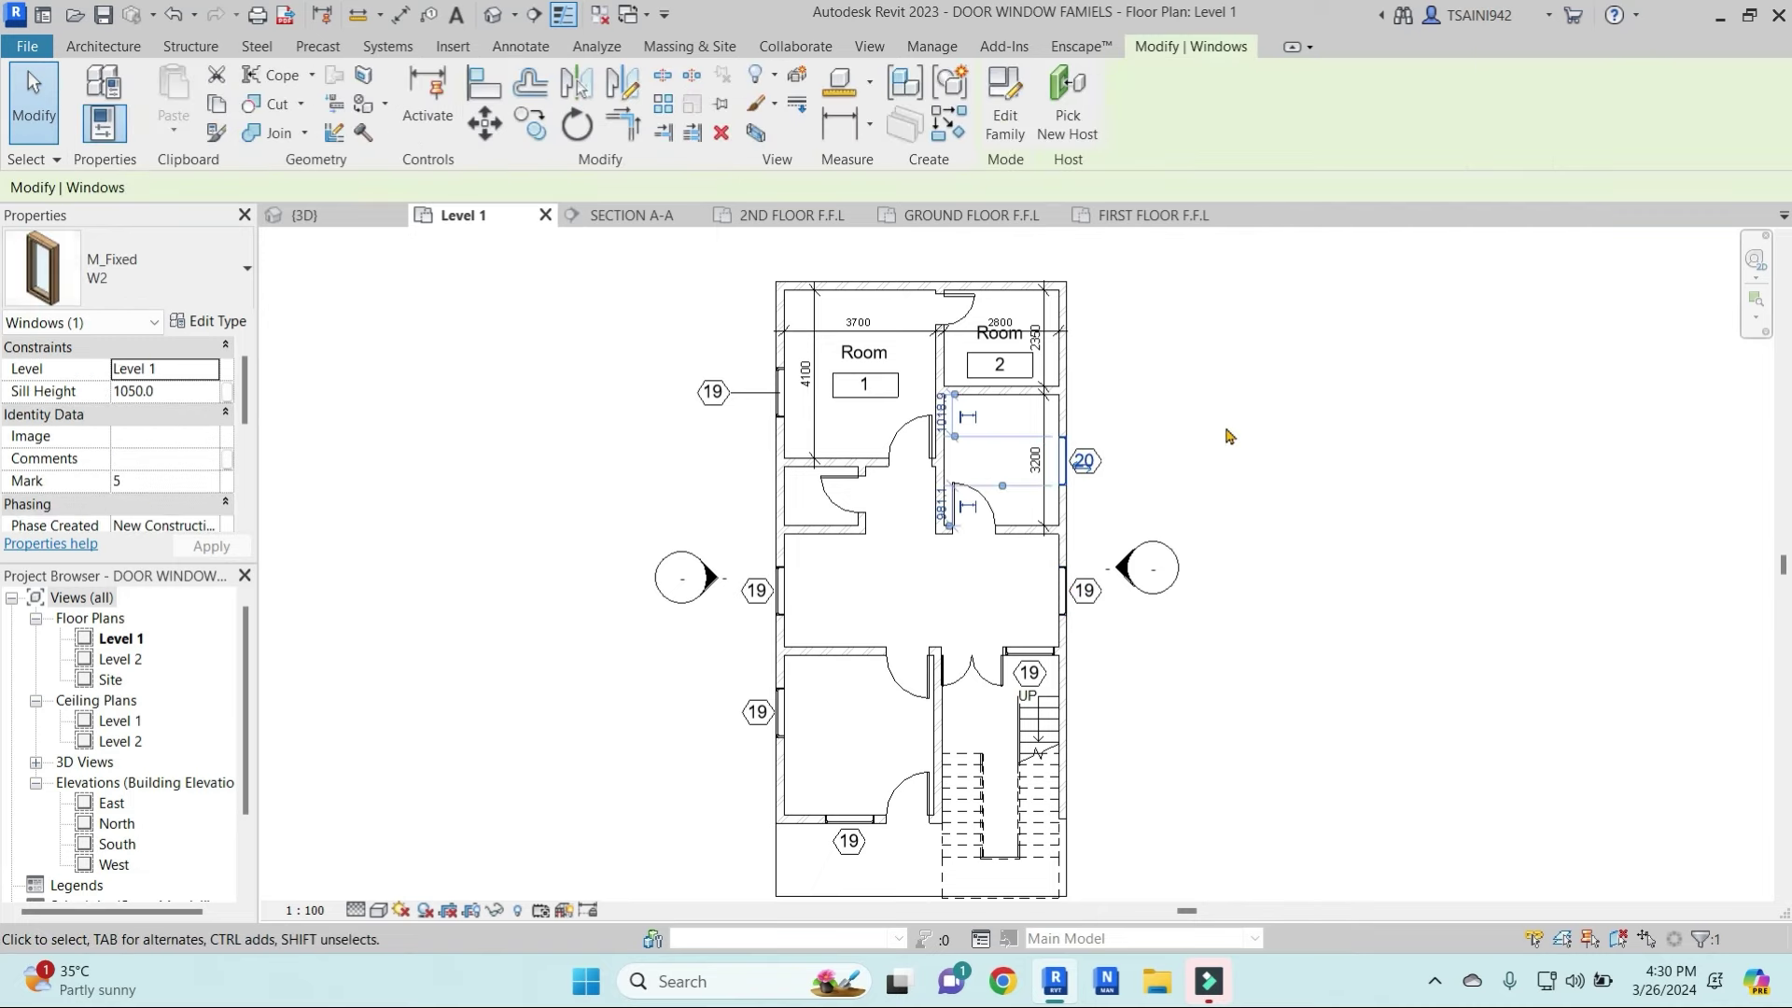
click(1192, 463)
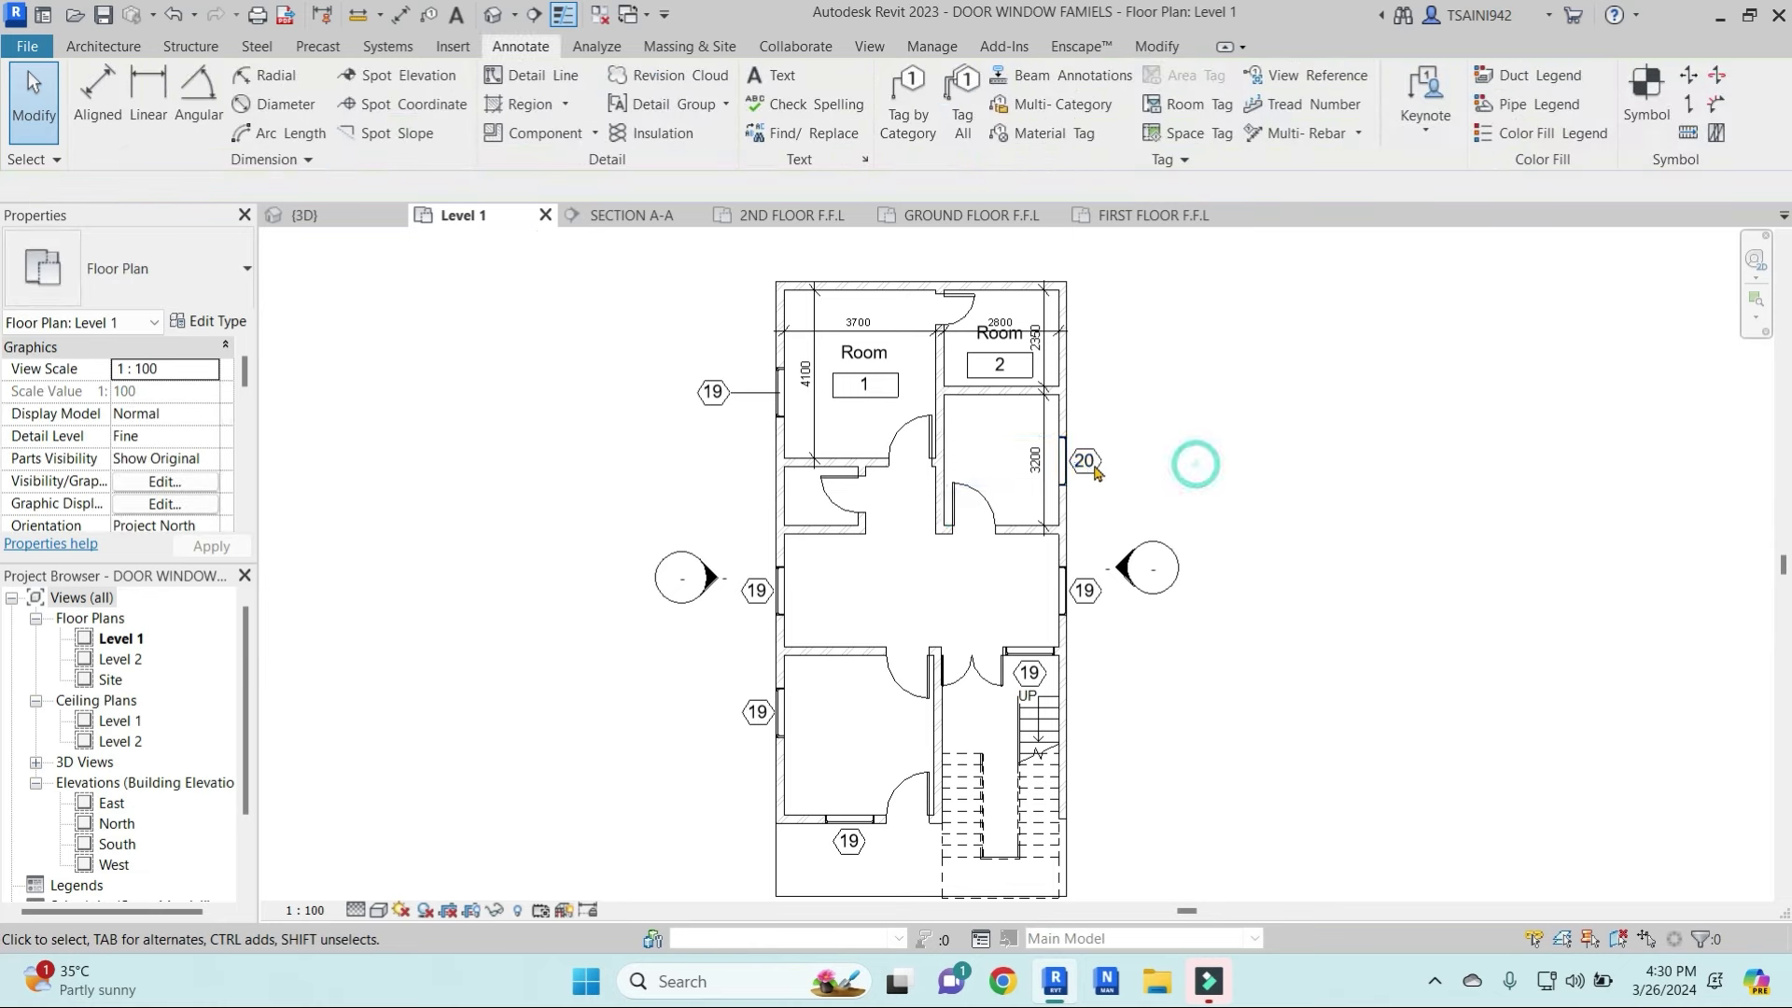
scroll(1087, 459, up, 3)
click(1091, 458)
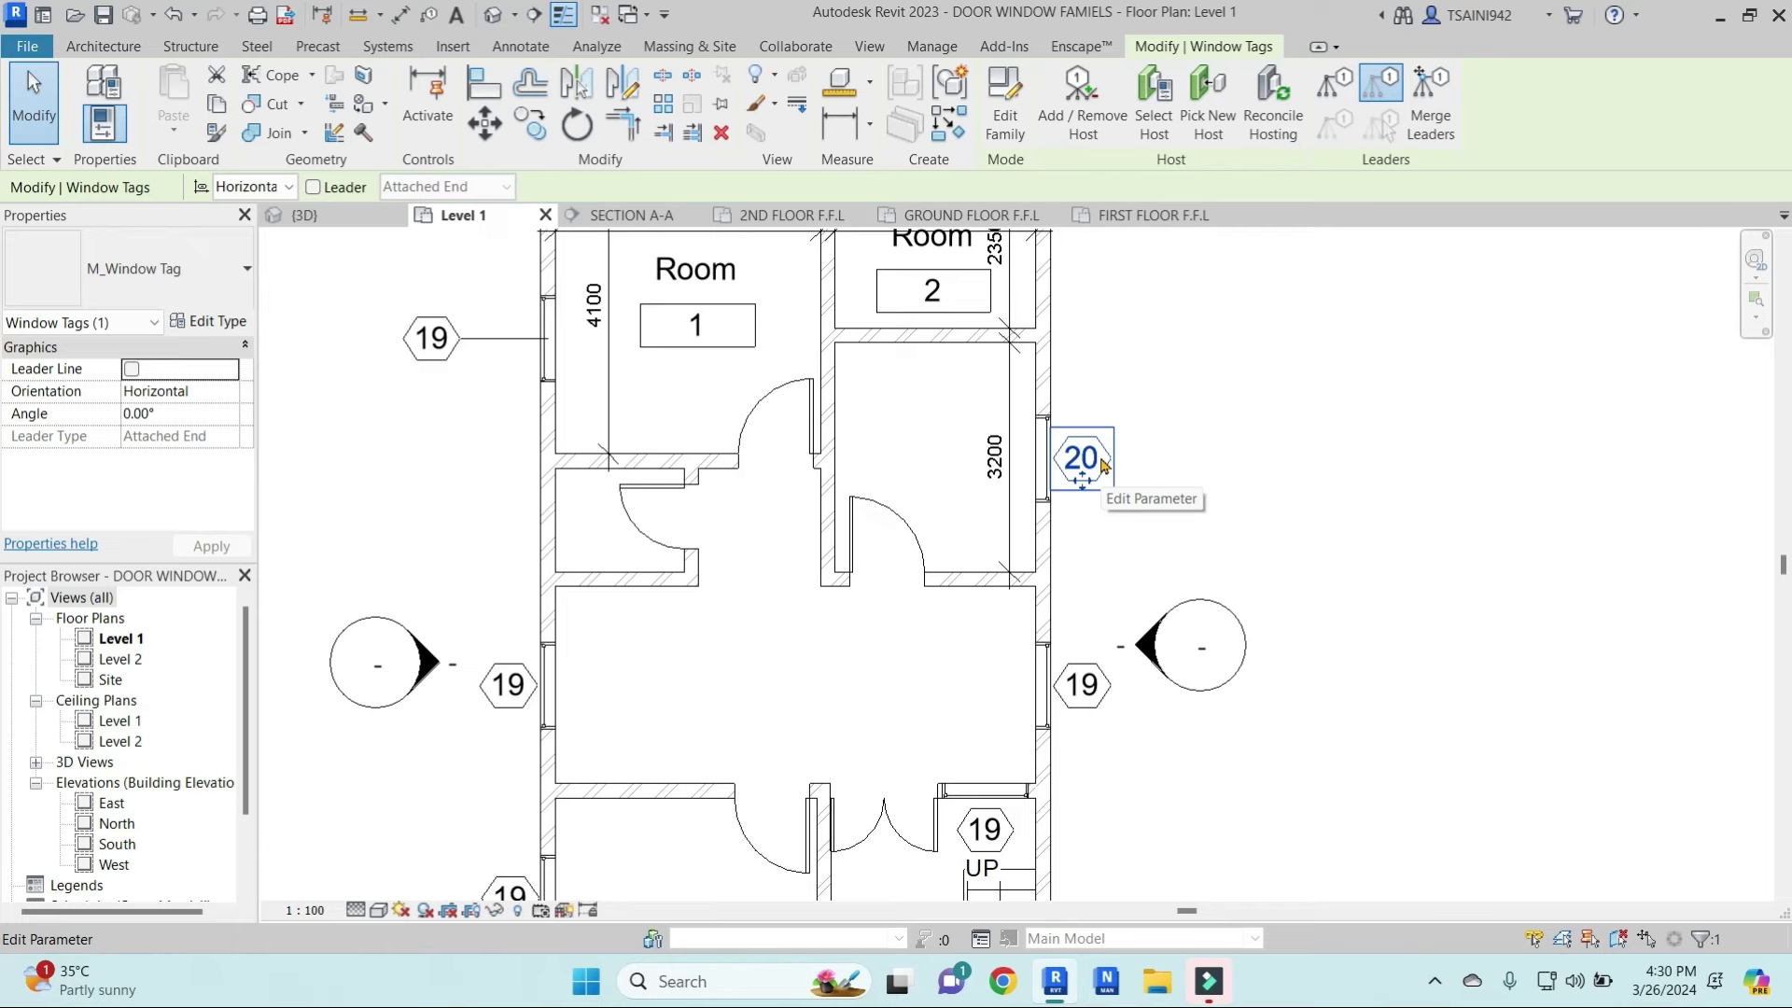
click(1126, 352)
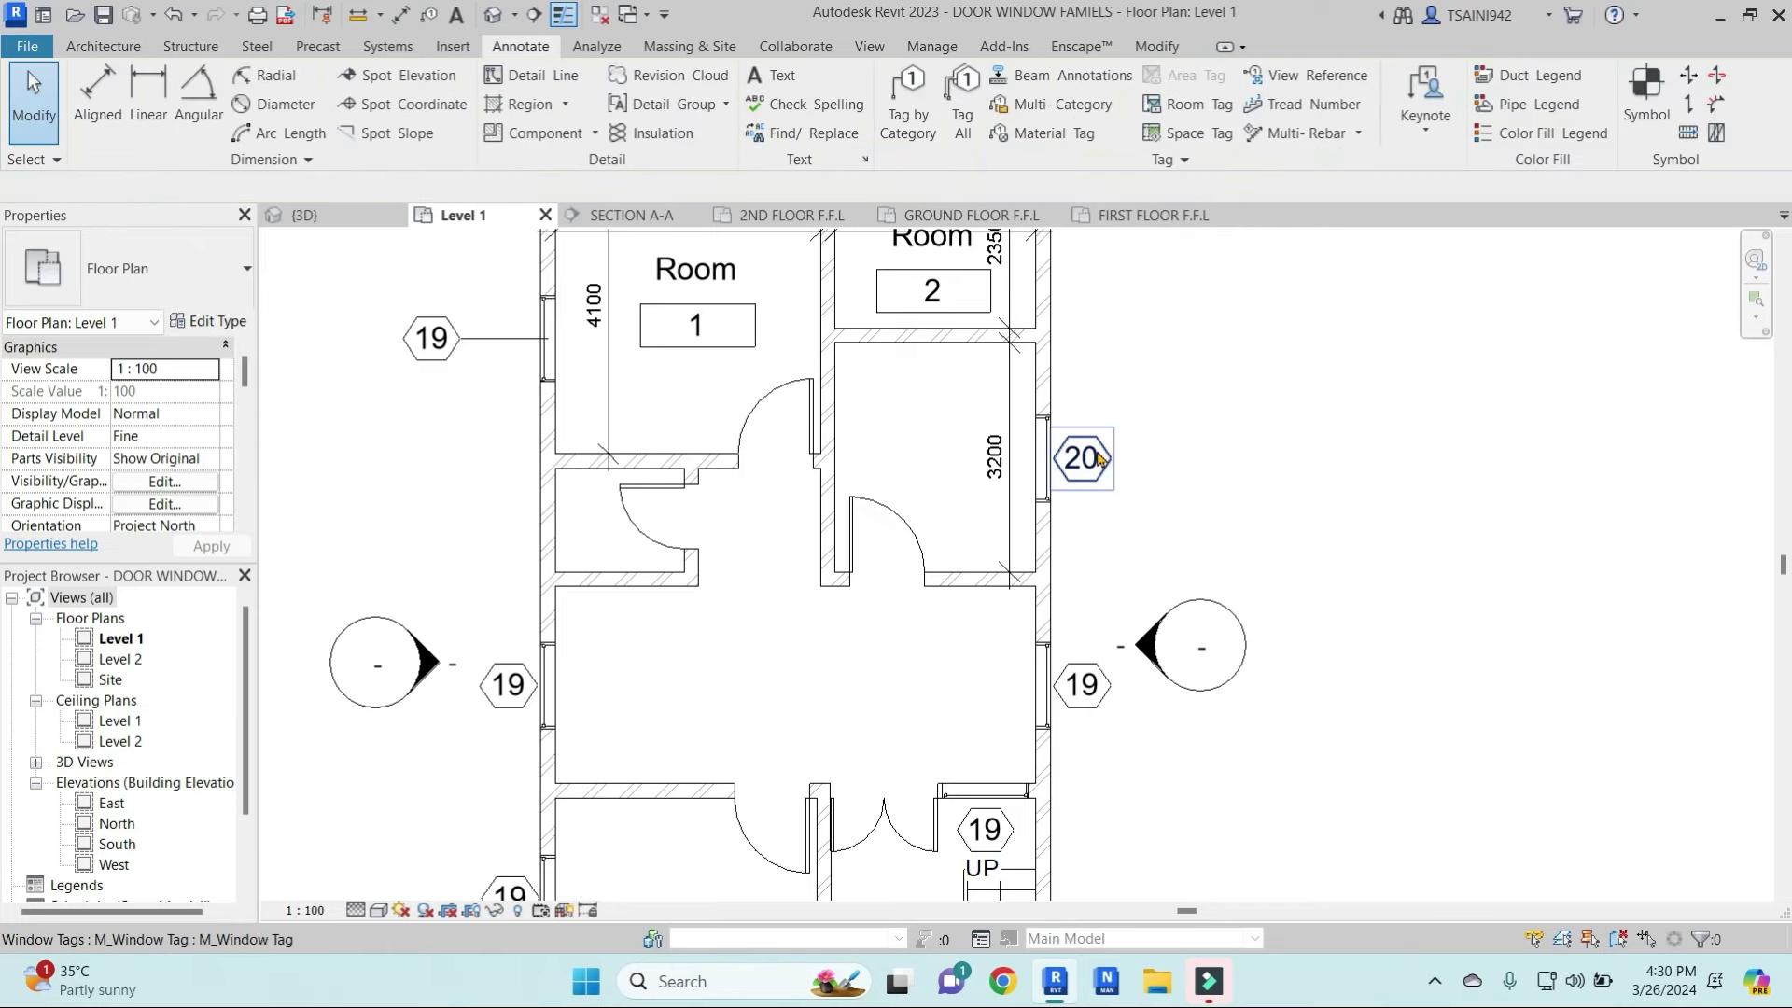
click(1088, 449)
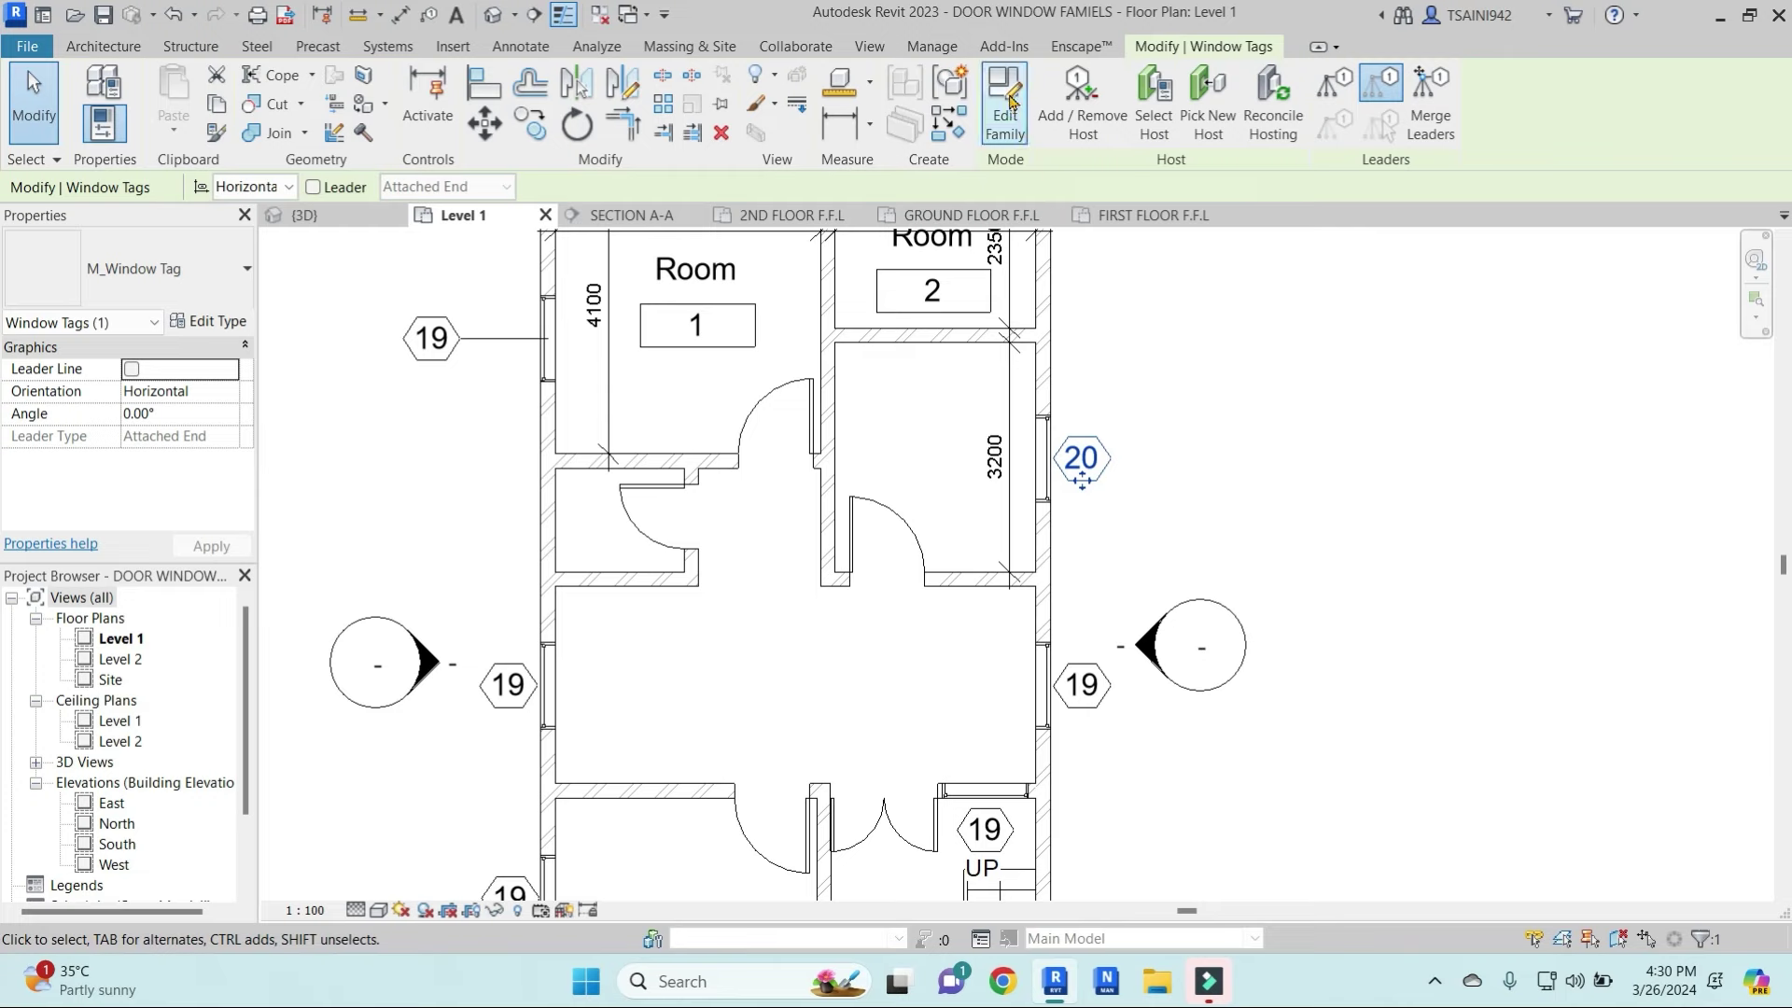
Open the window tag family and check its label uses the Type Mark parameter
click(1008, 93)
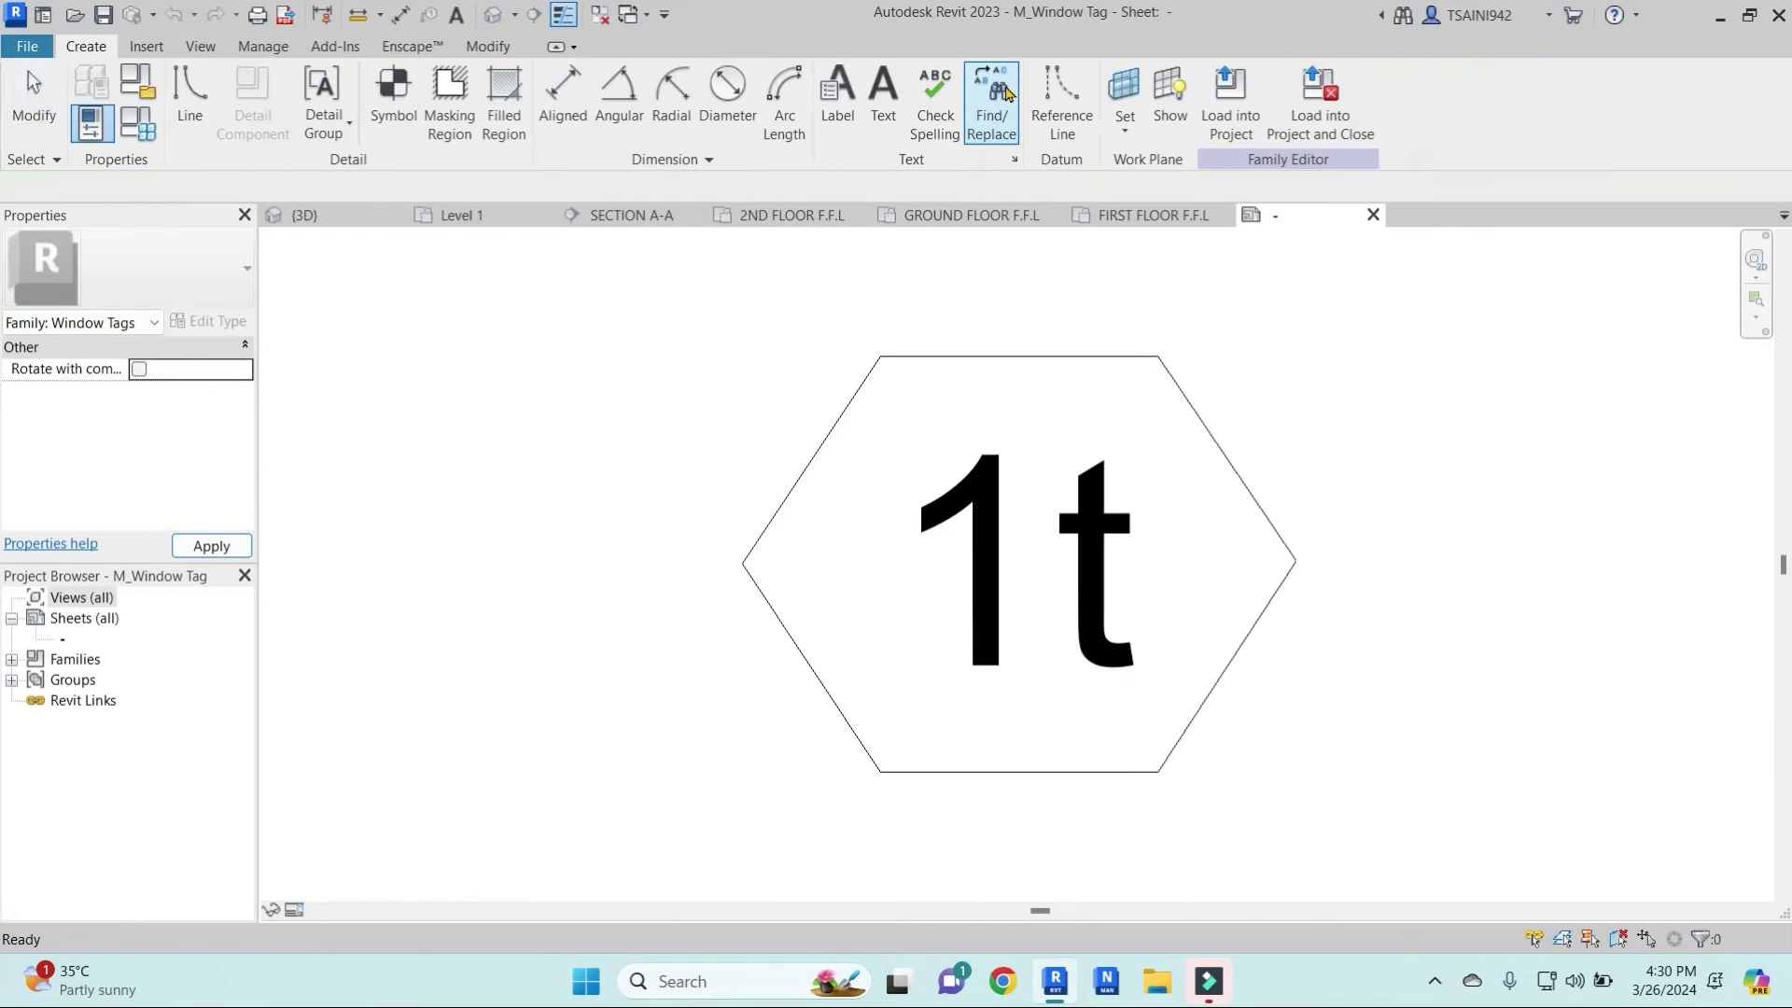
click(997, 541)
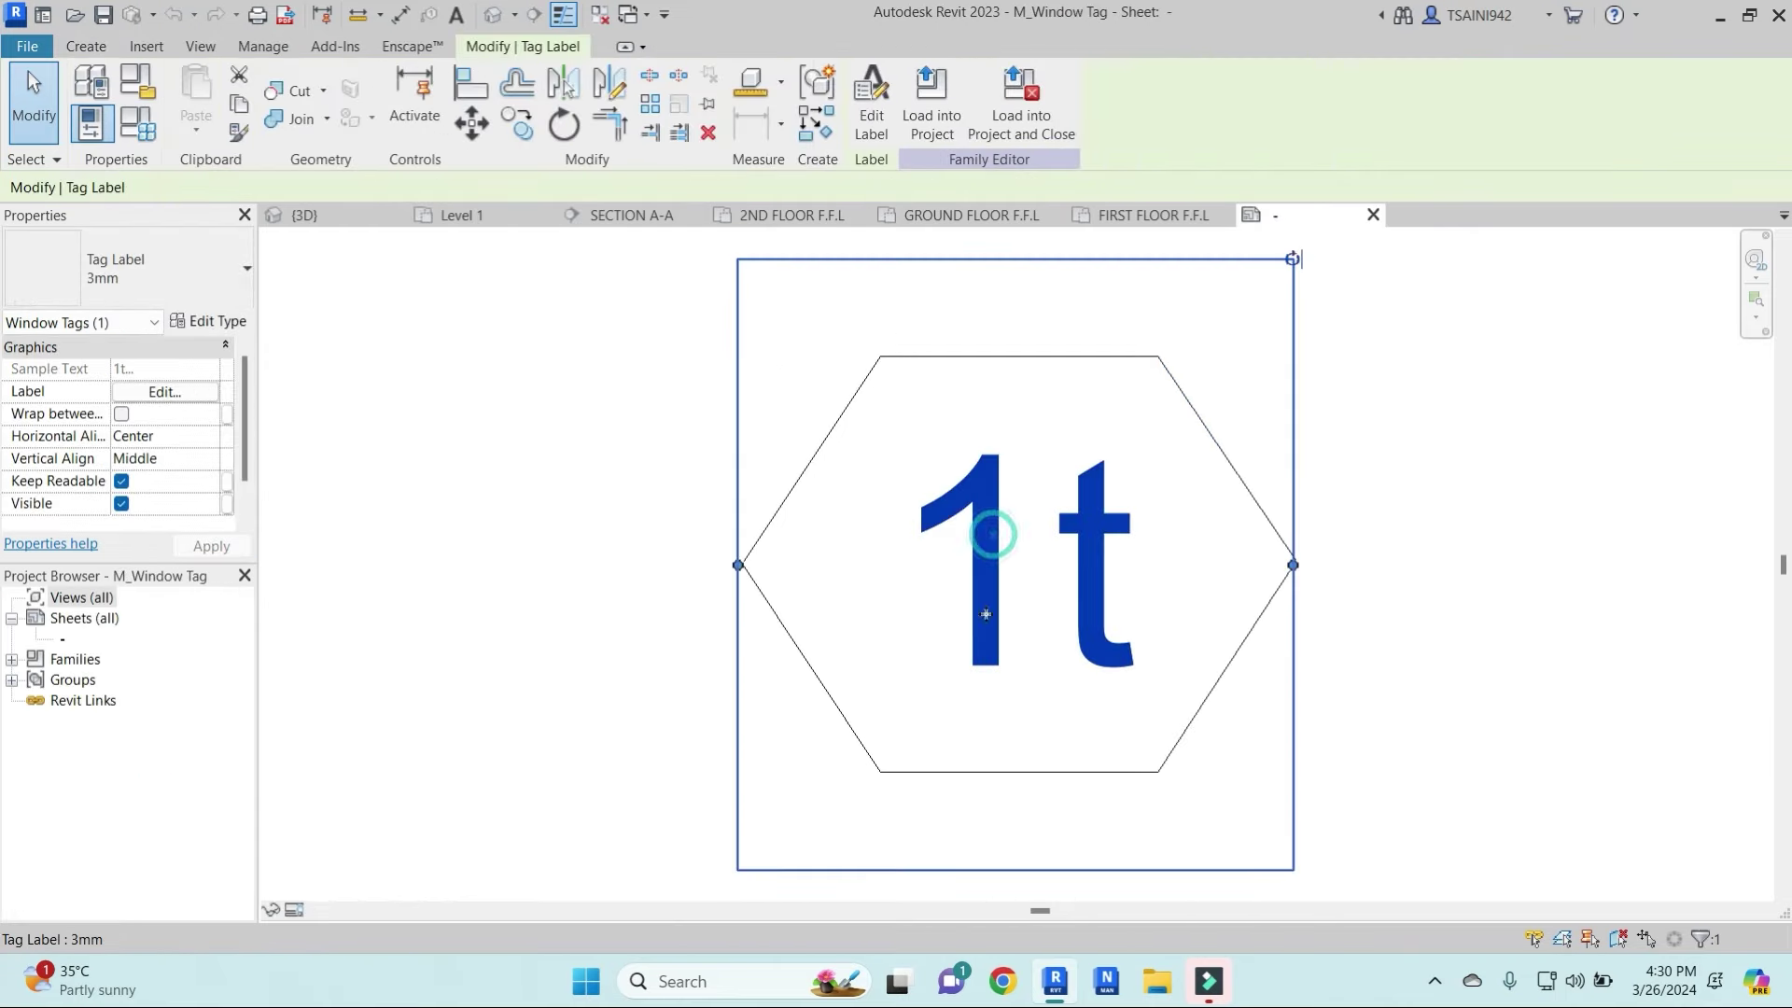
click(872, 102)
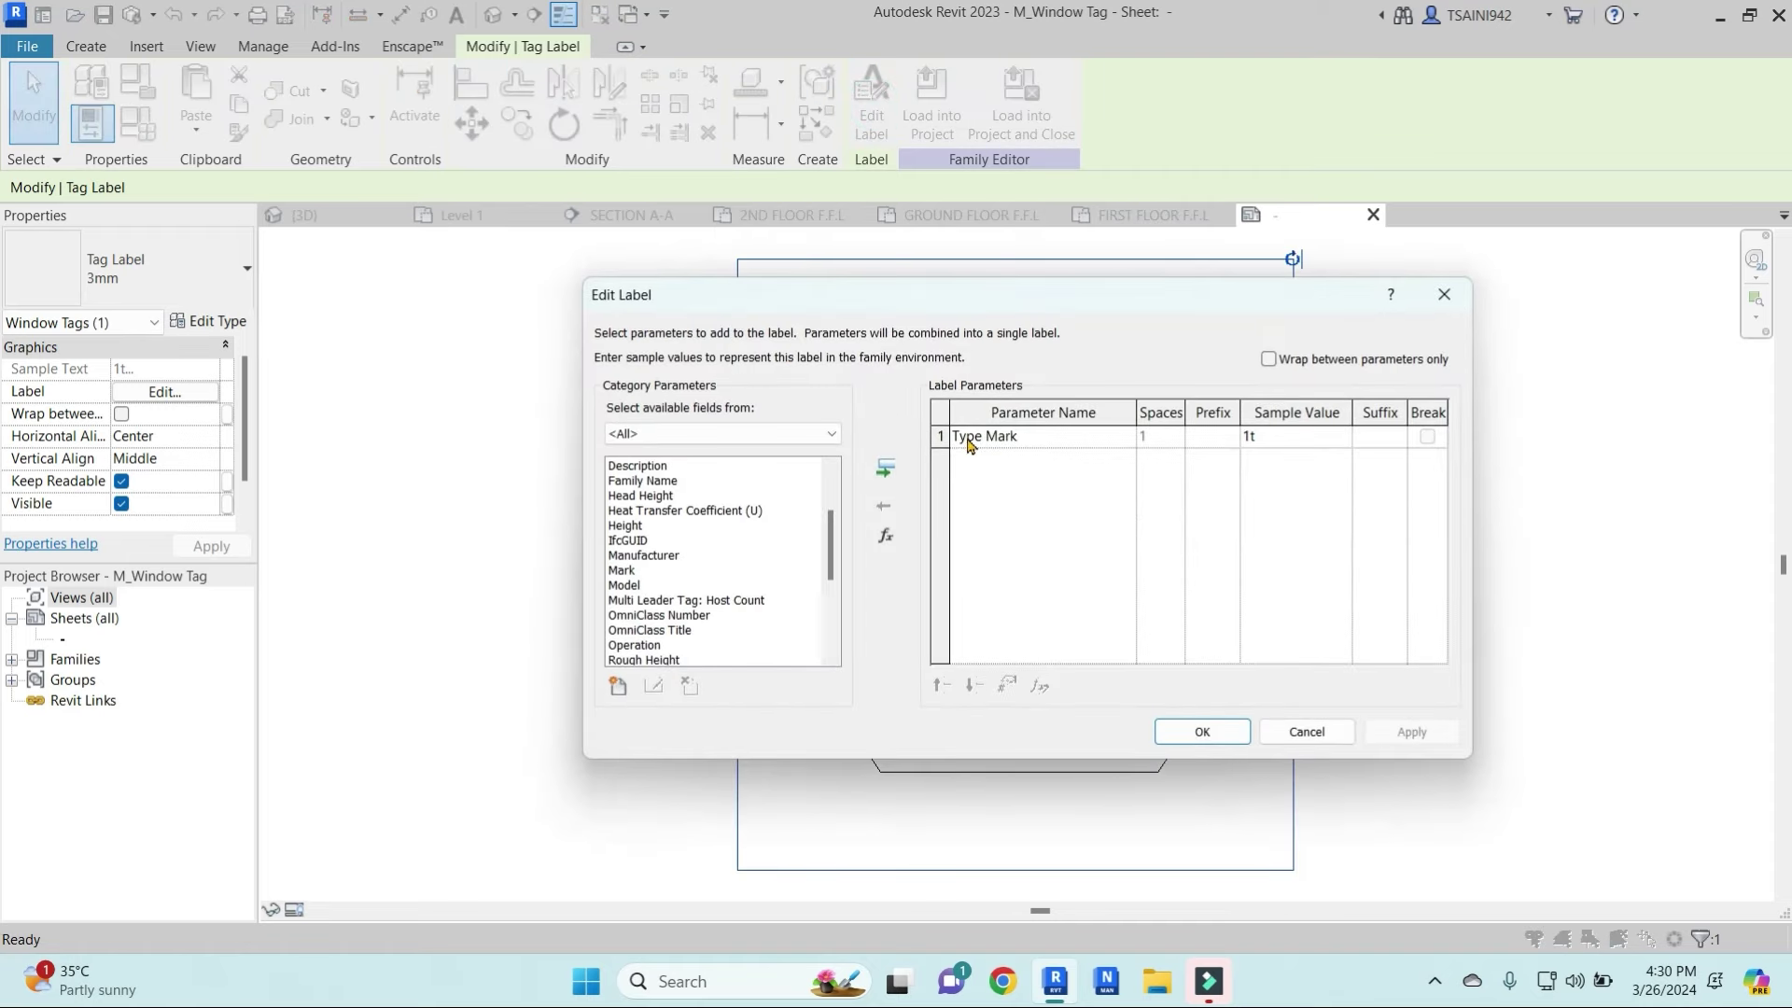
click(968, 438)
key(Return)
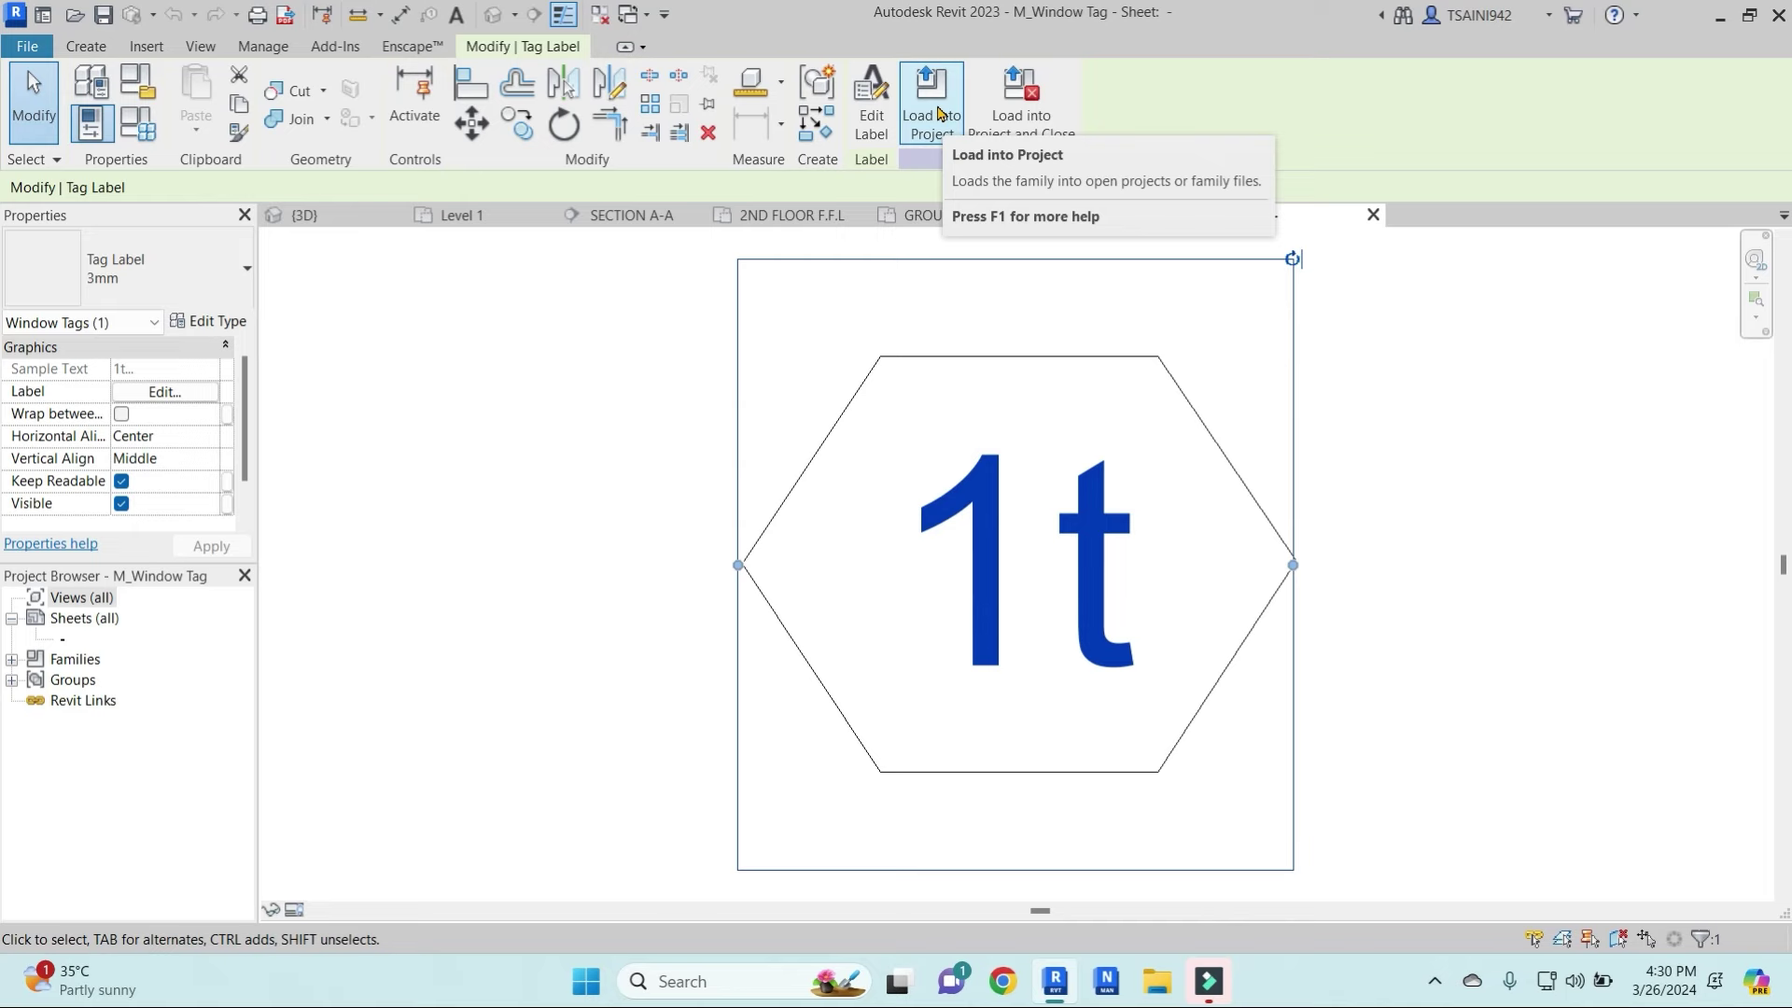
Load the tag family into DOOR WINDOW FAMIELS.rvt
click(938, 113)
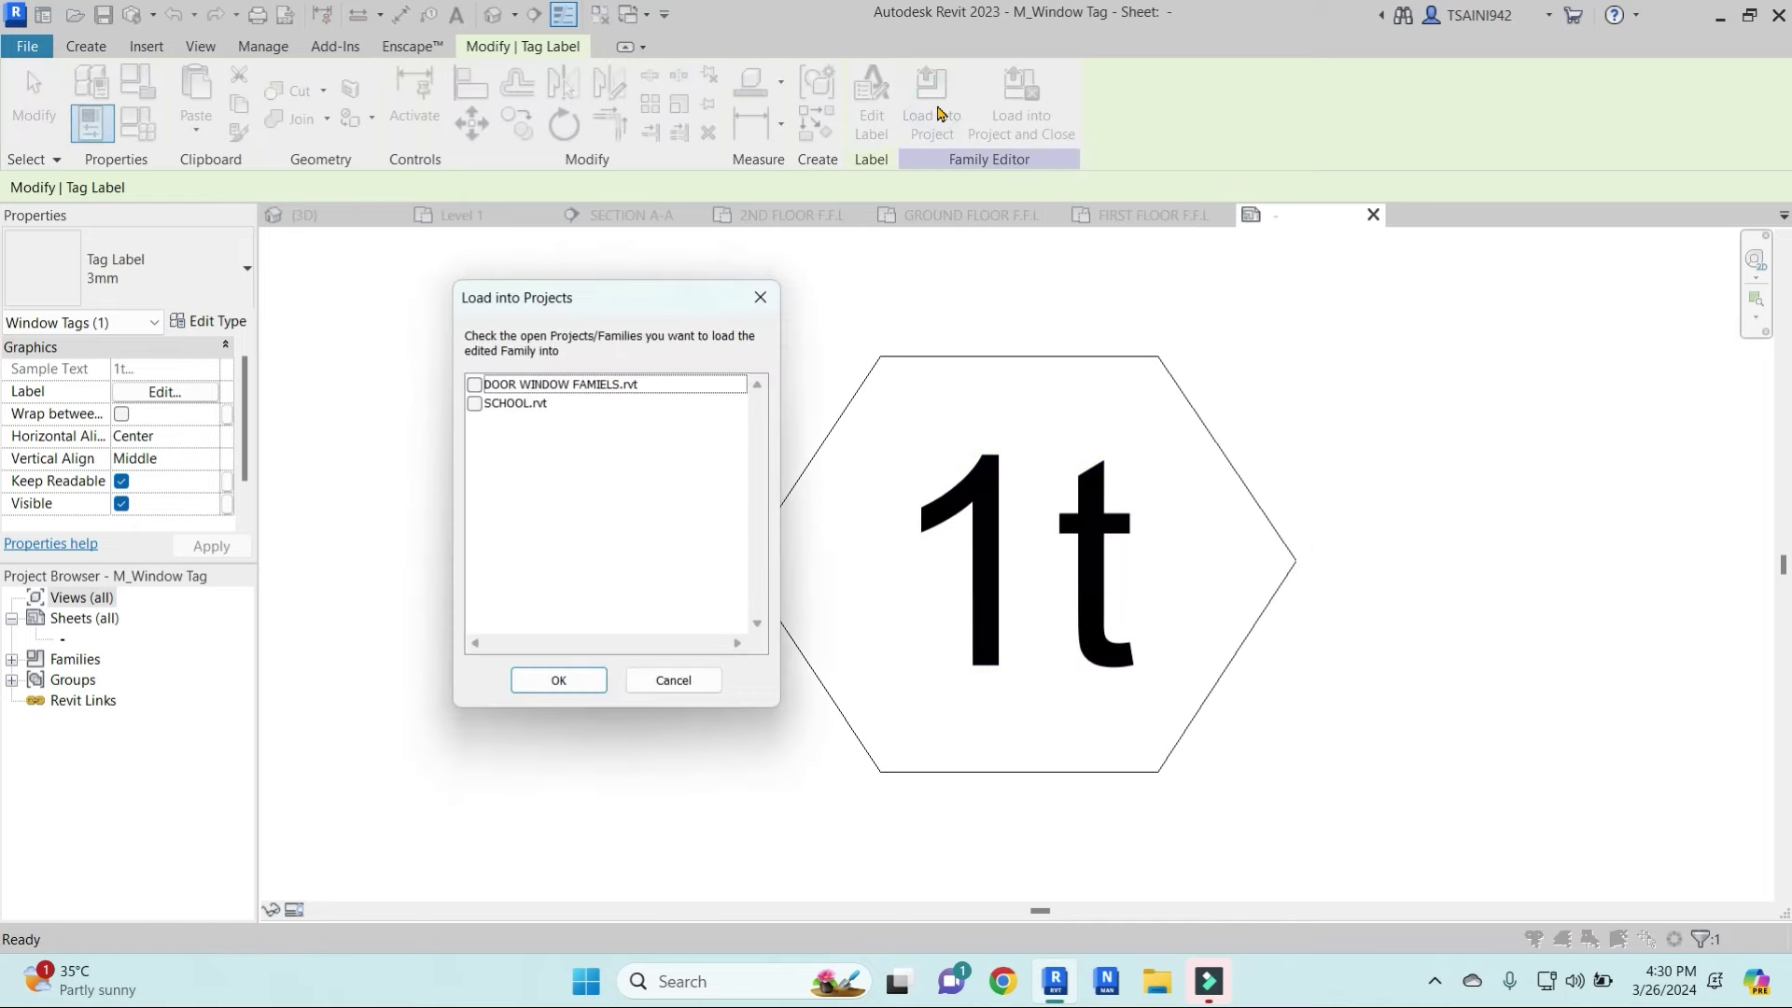
click(477, 406)
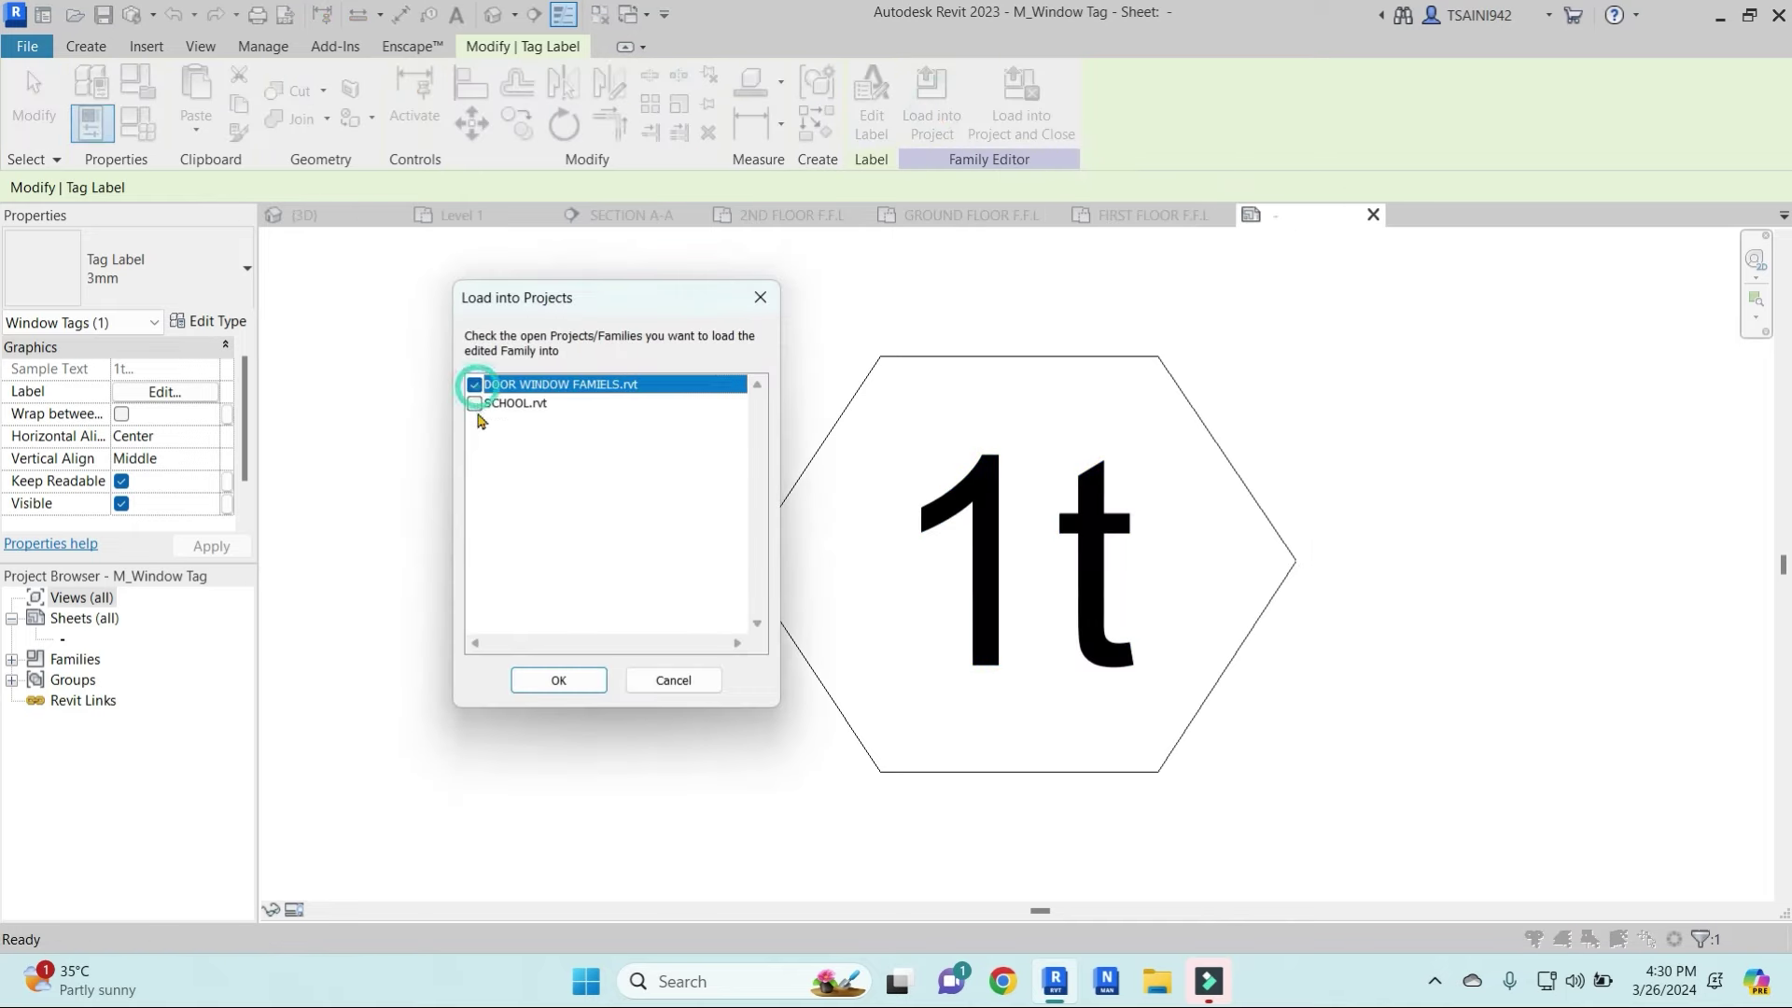
click(559, 680)
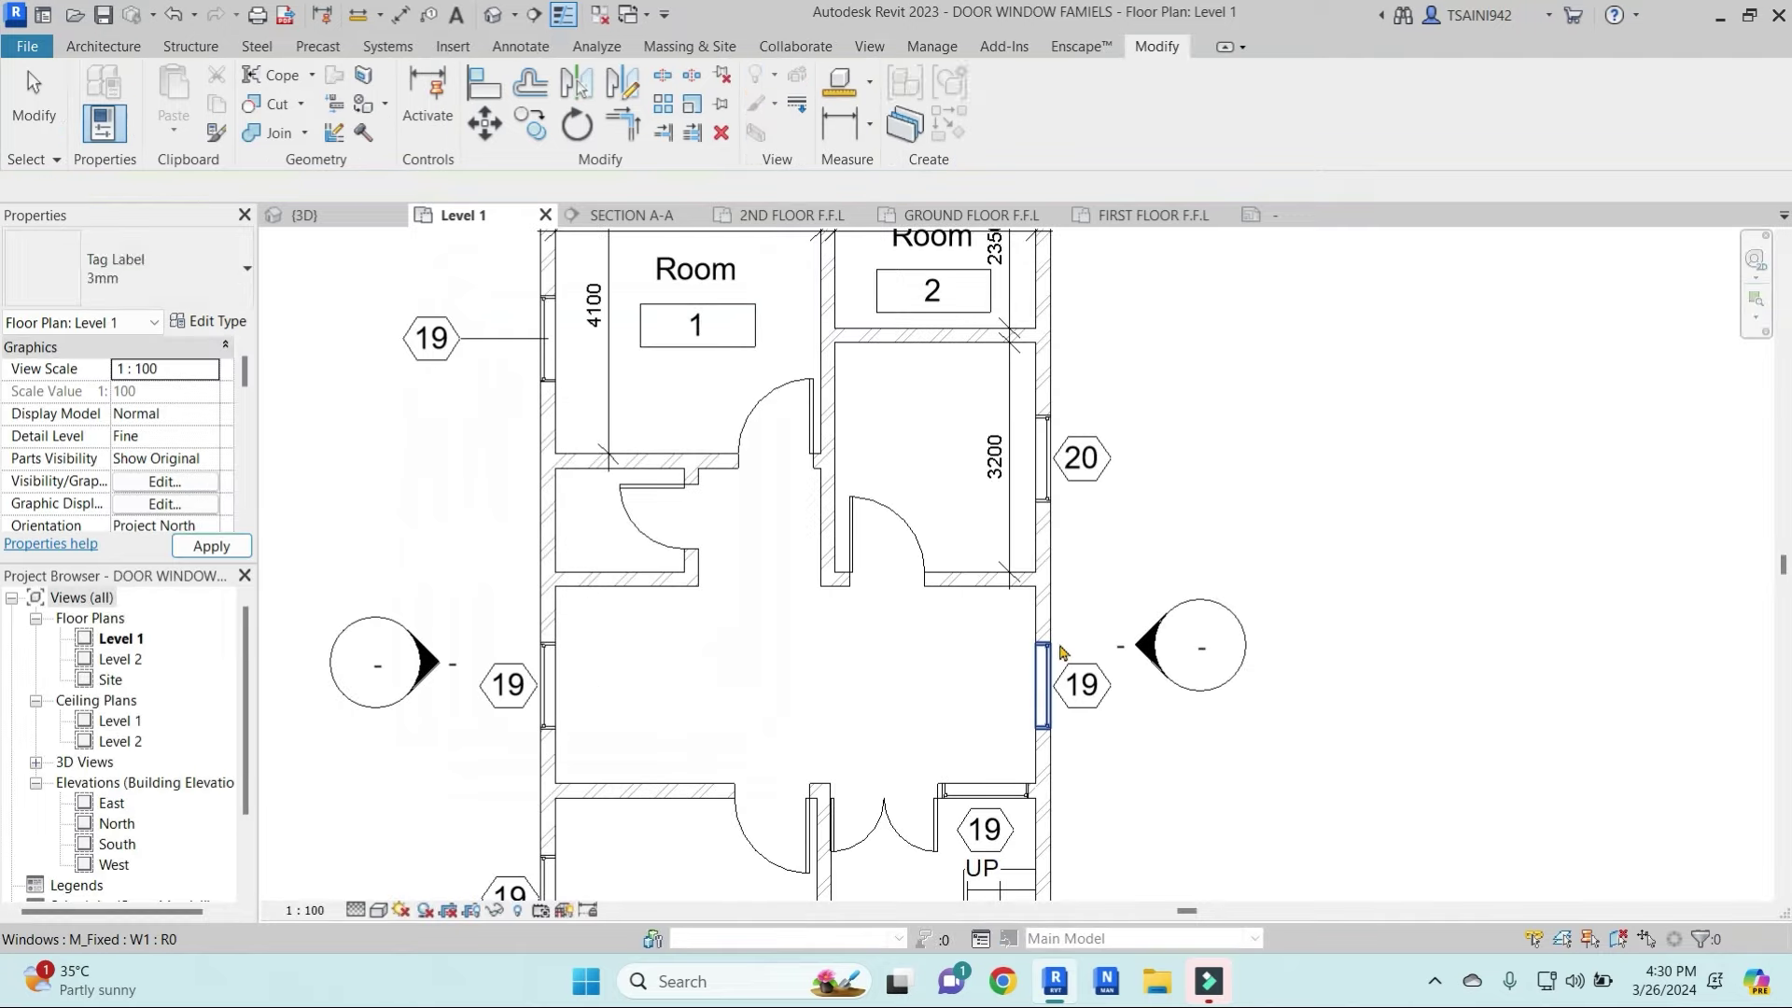
Change the east window's M_Fixed W2 type Type Mark from 20 to W2
click(1076, 474)
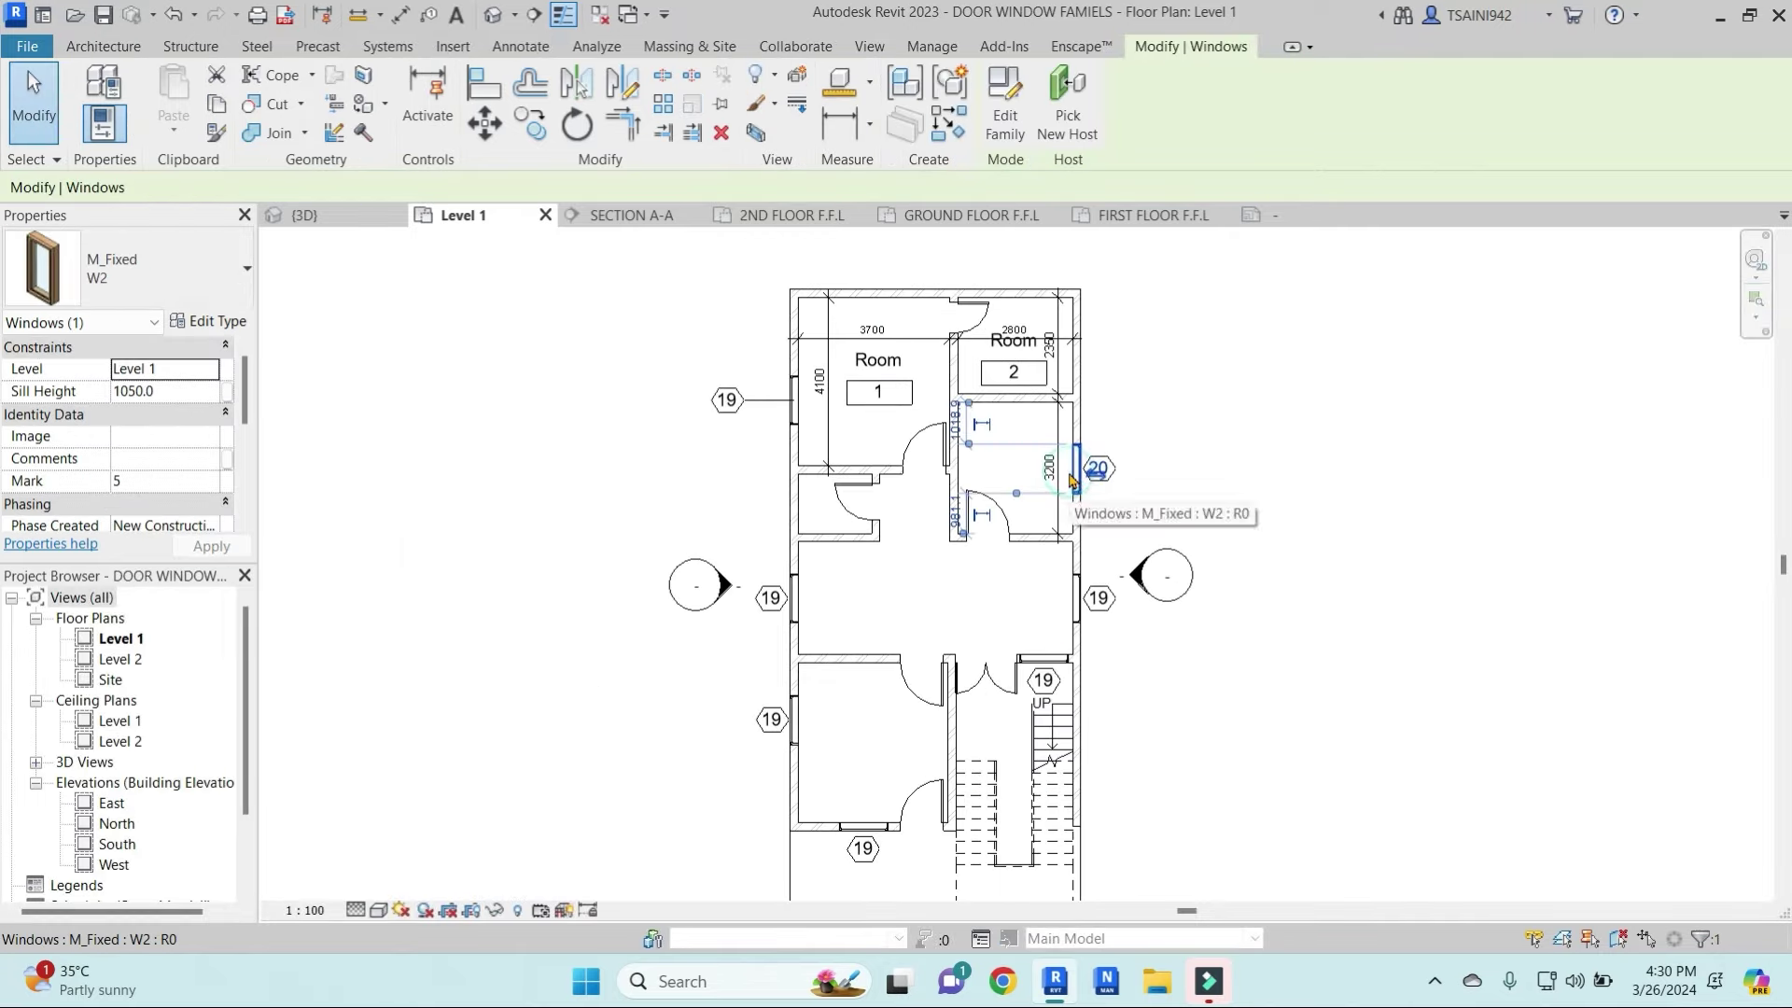
click(211, 324)
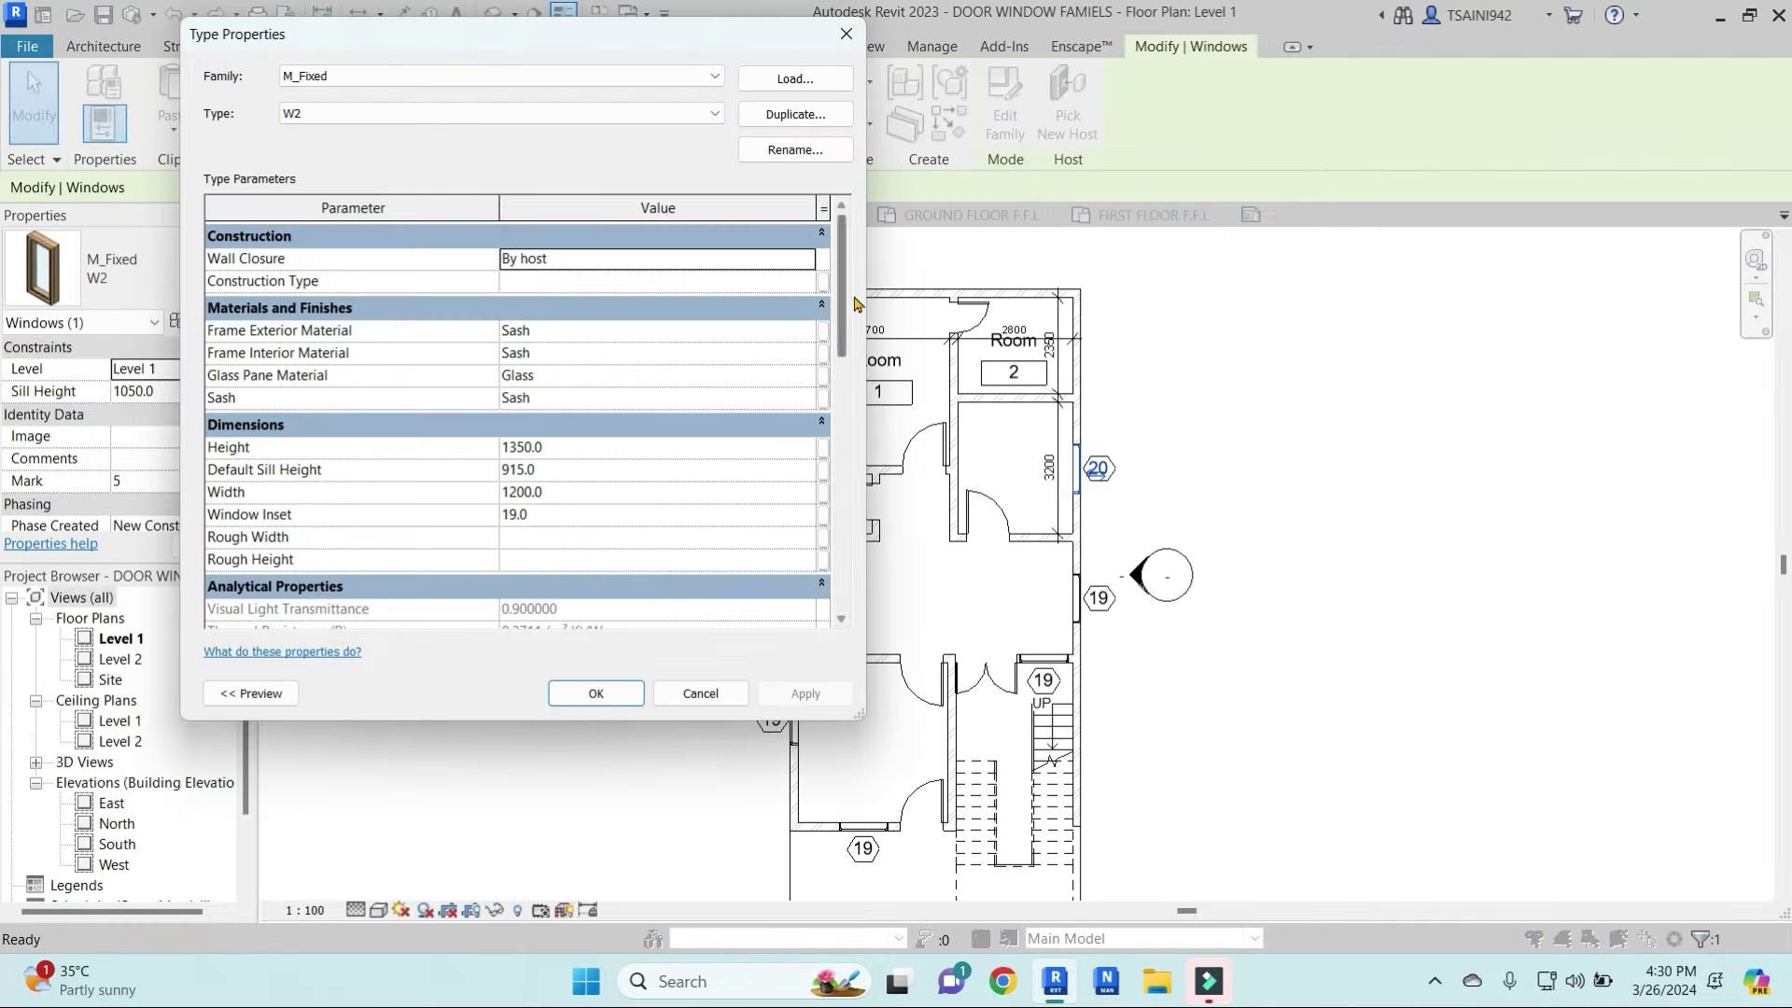
drag(842, 297, 834, 481)
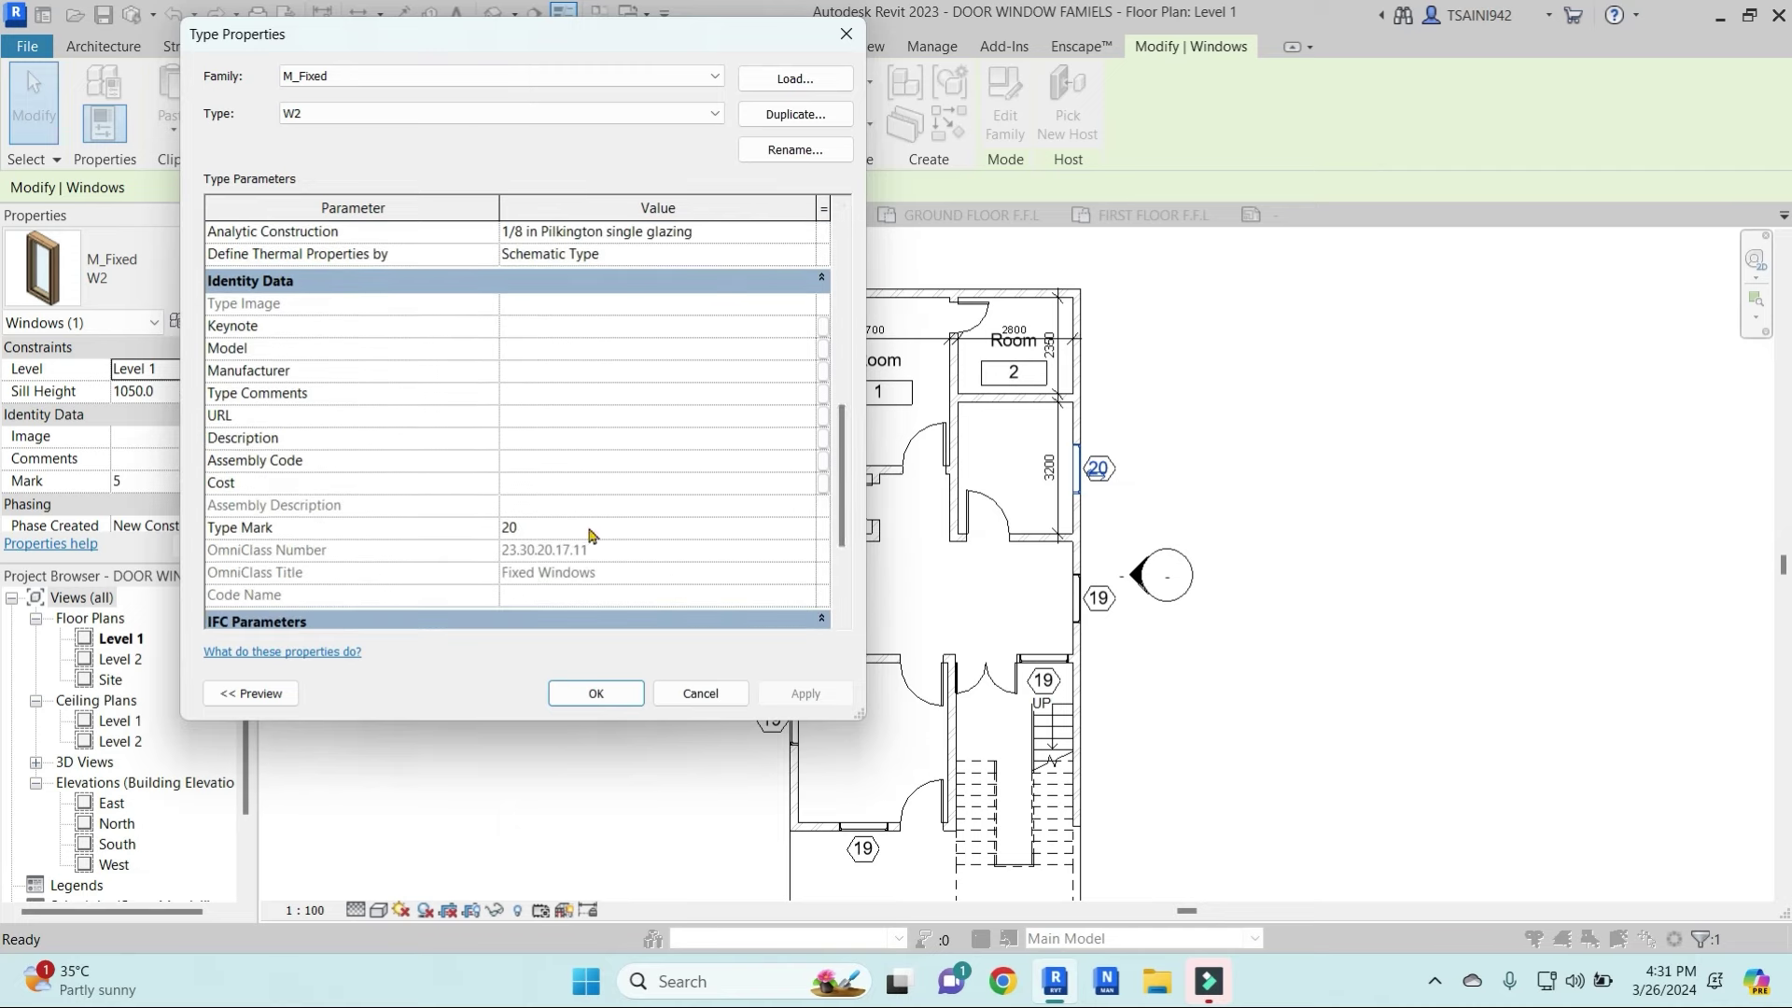
click(549, 528)
text(2)
click(804, 693)
click(642, 696)
Select all W1 windows with SA and change the M_Fixed W1 Type Mark from 19 to W1
key(Escape)
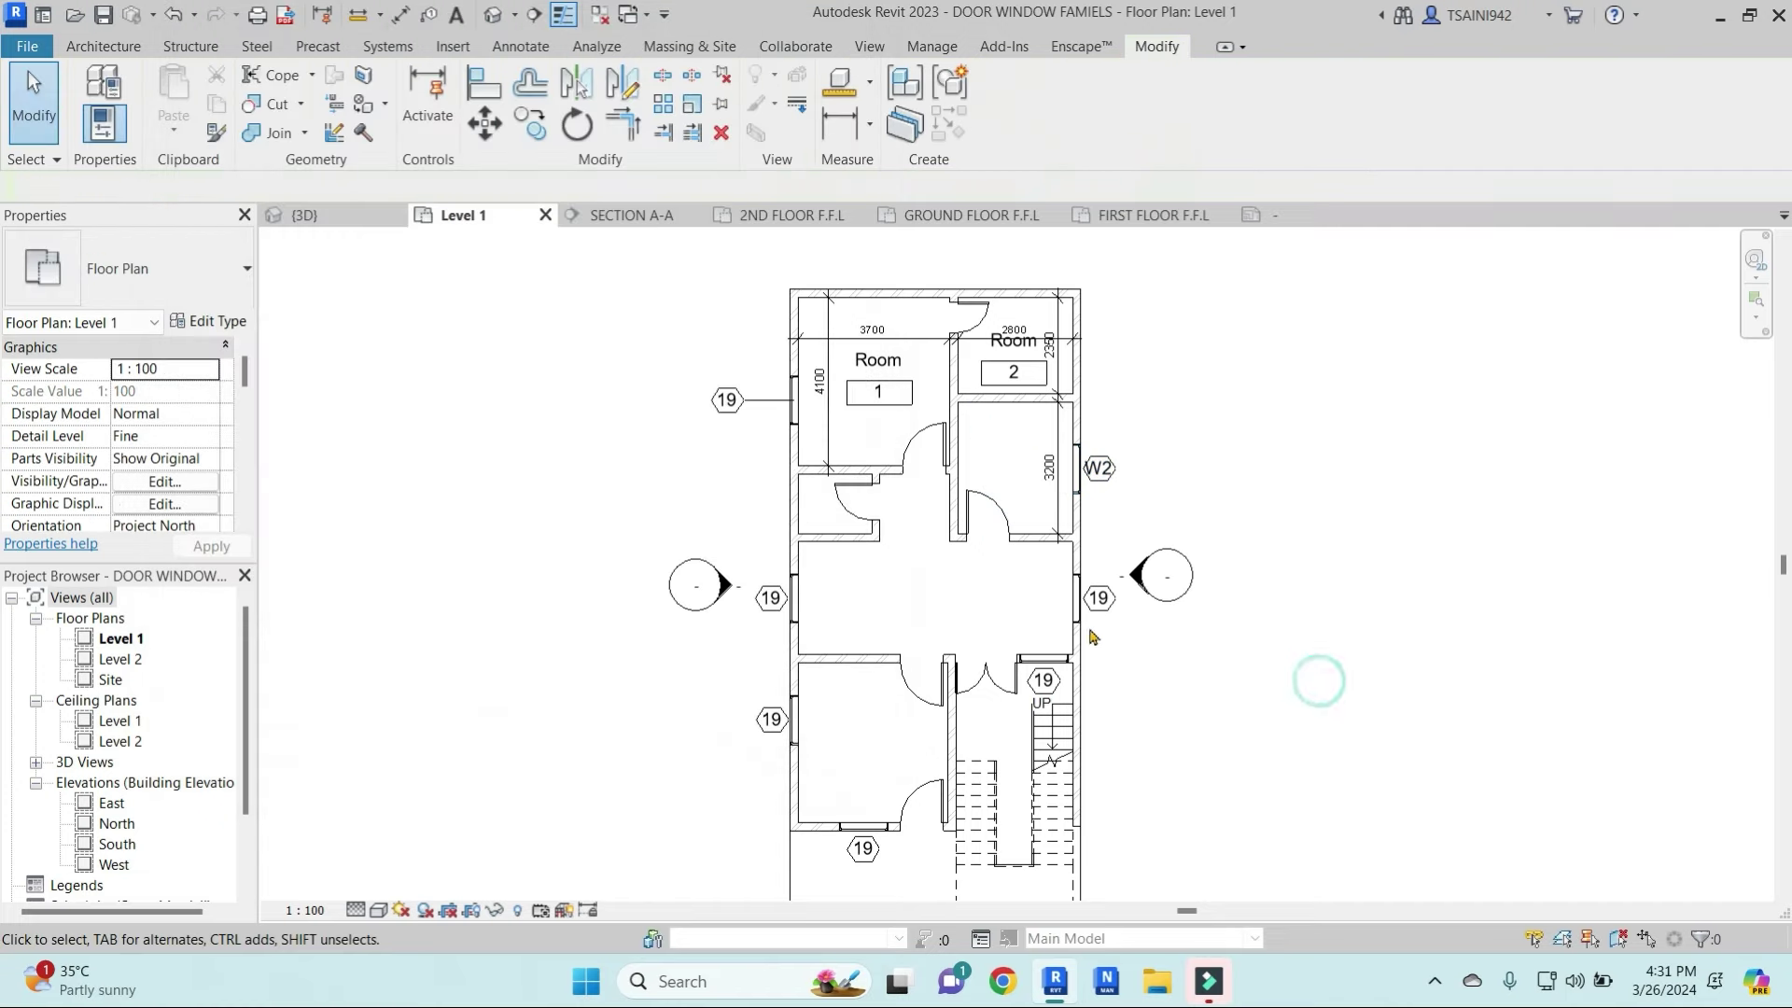
scroll(1073, 602, up, 2)
scroll(1077, 598, up, 2)
click(1076, 598)
key(s)
key(a)
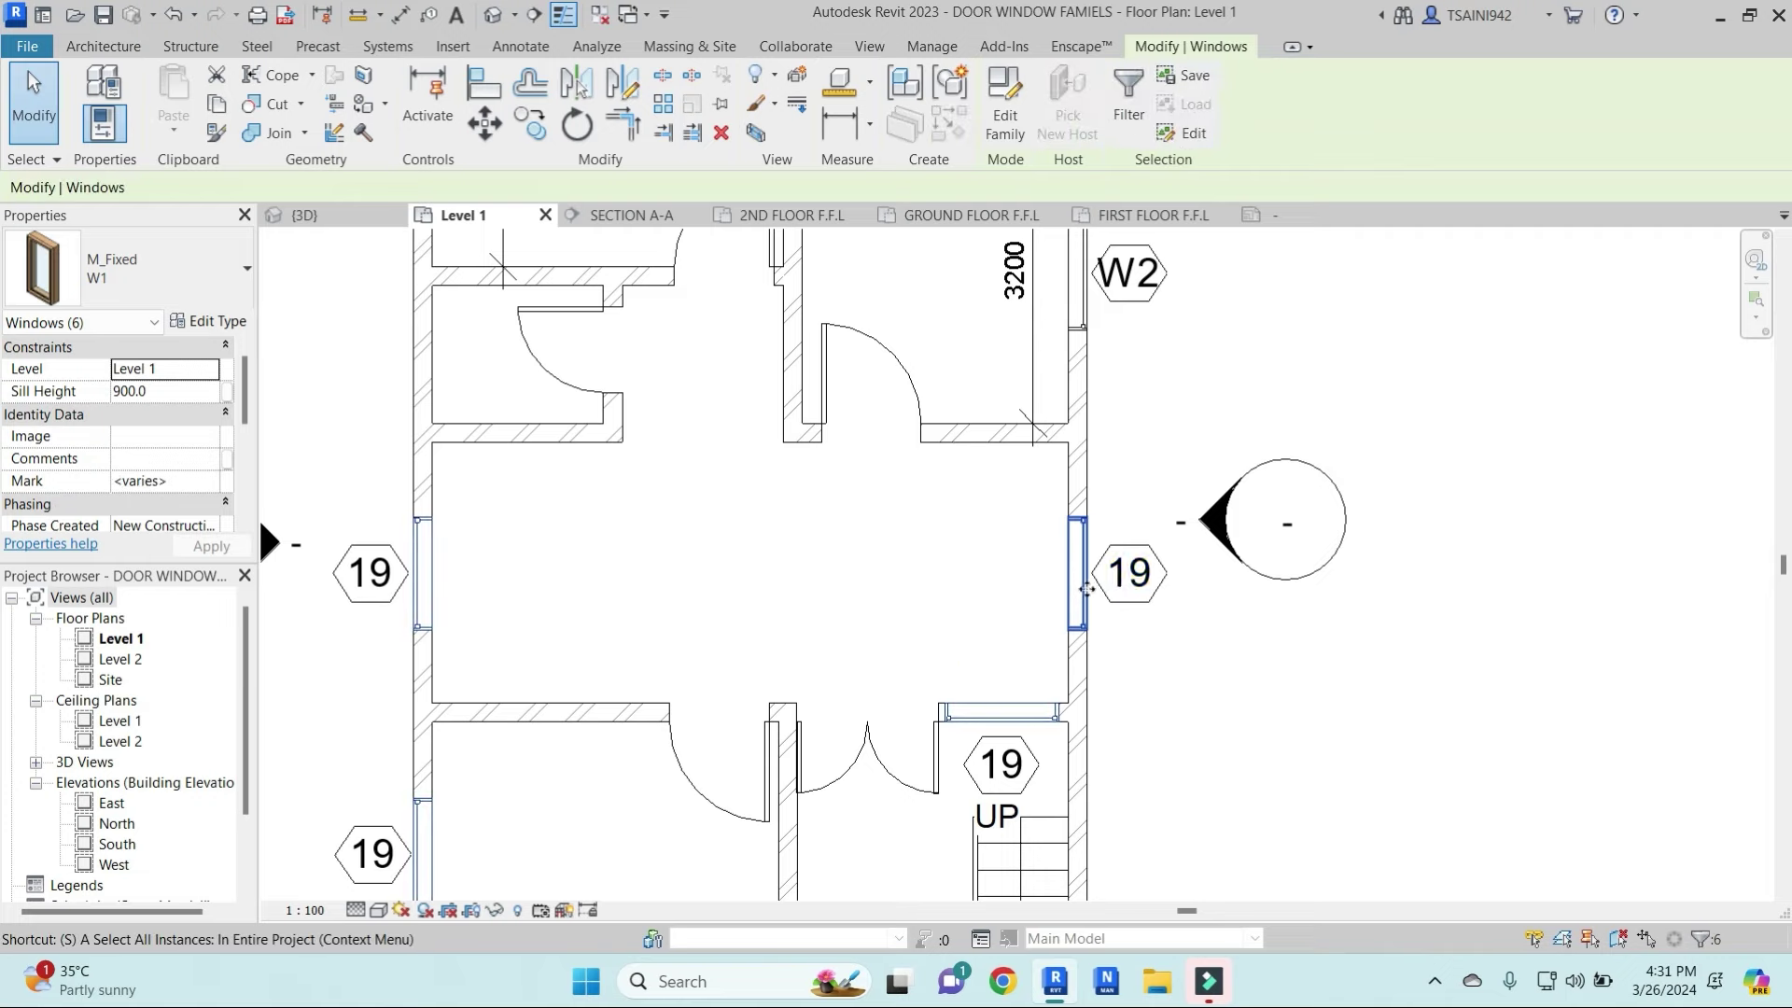
scroll(1076, 598, down, 2)
click(211, 321)
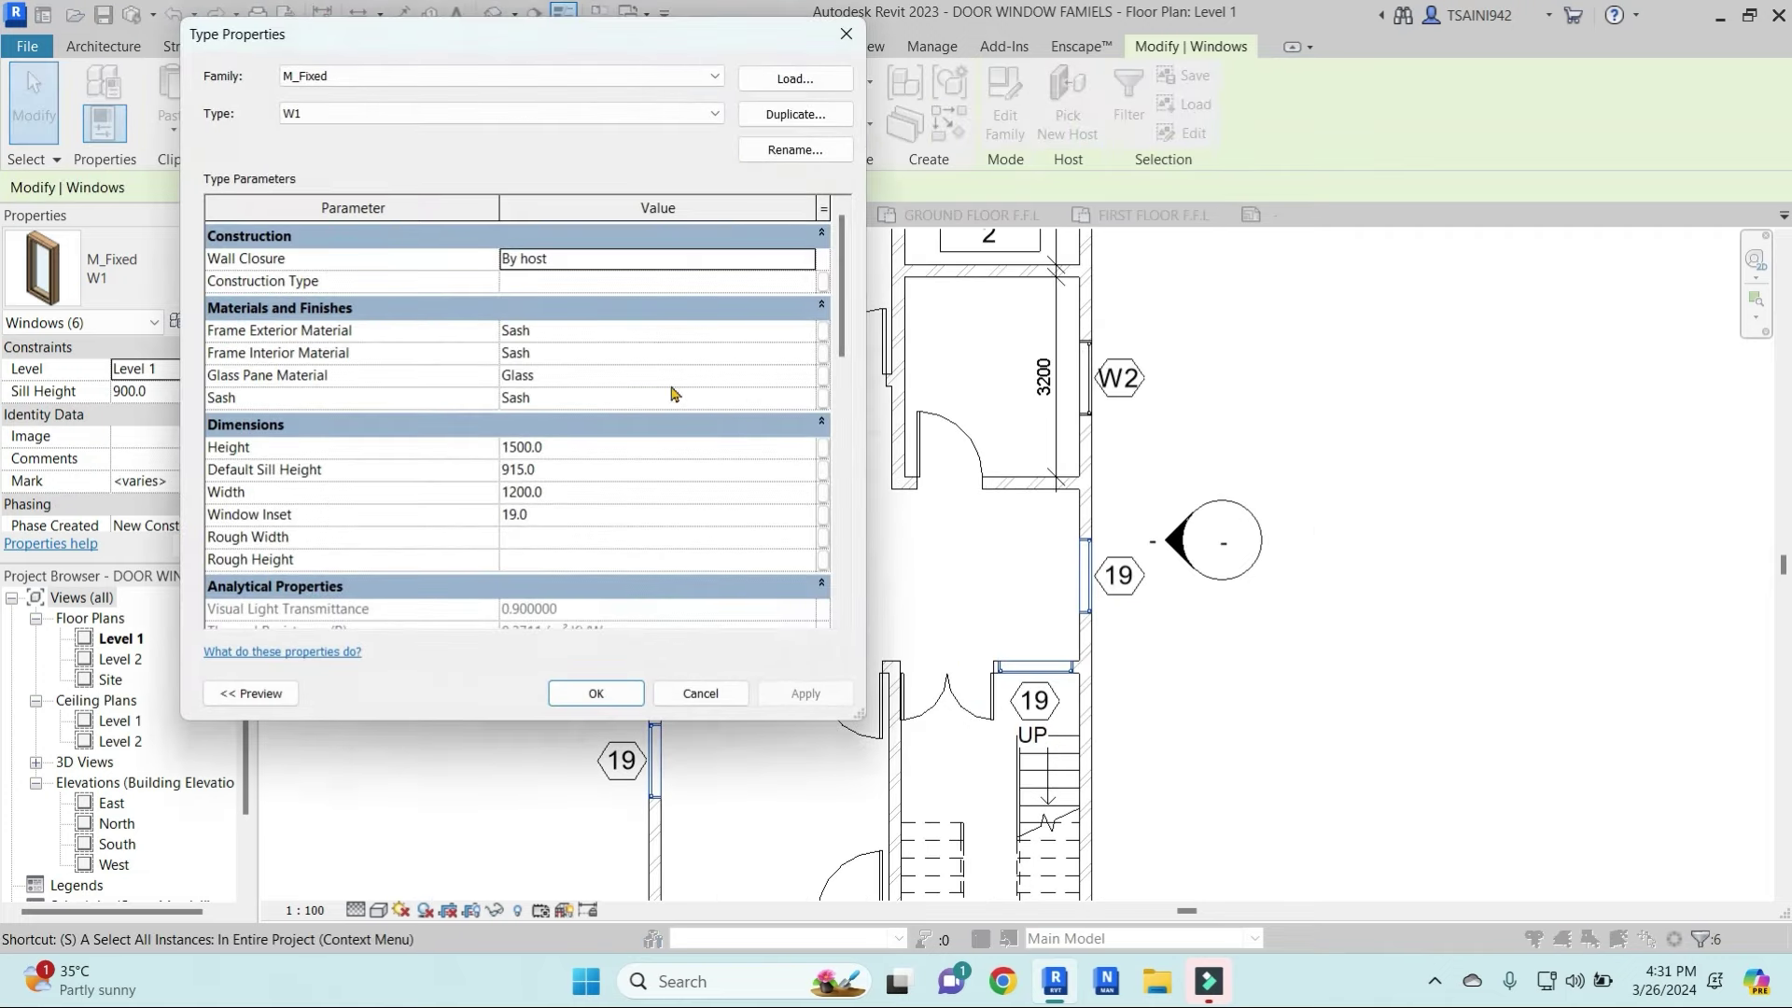
drag(837, 301, 838, 509)
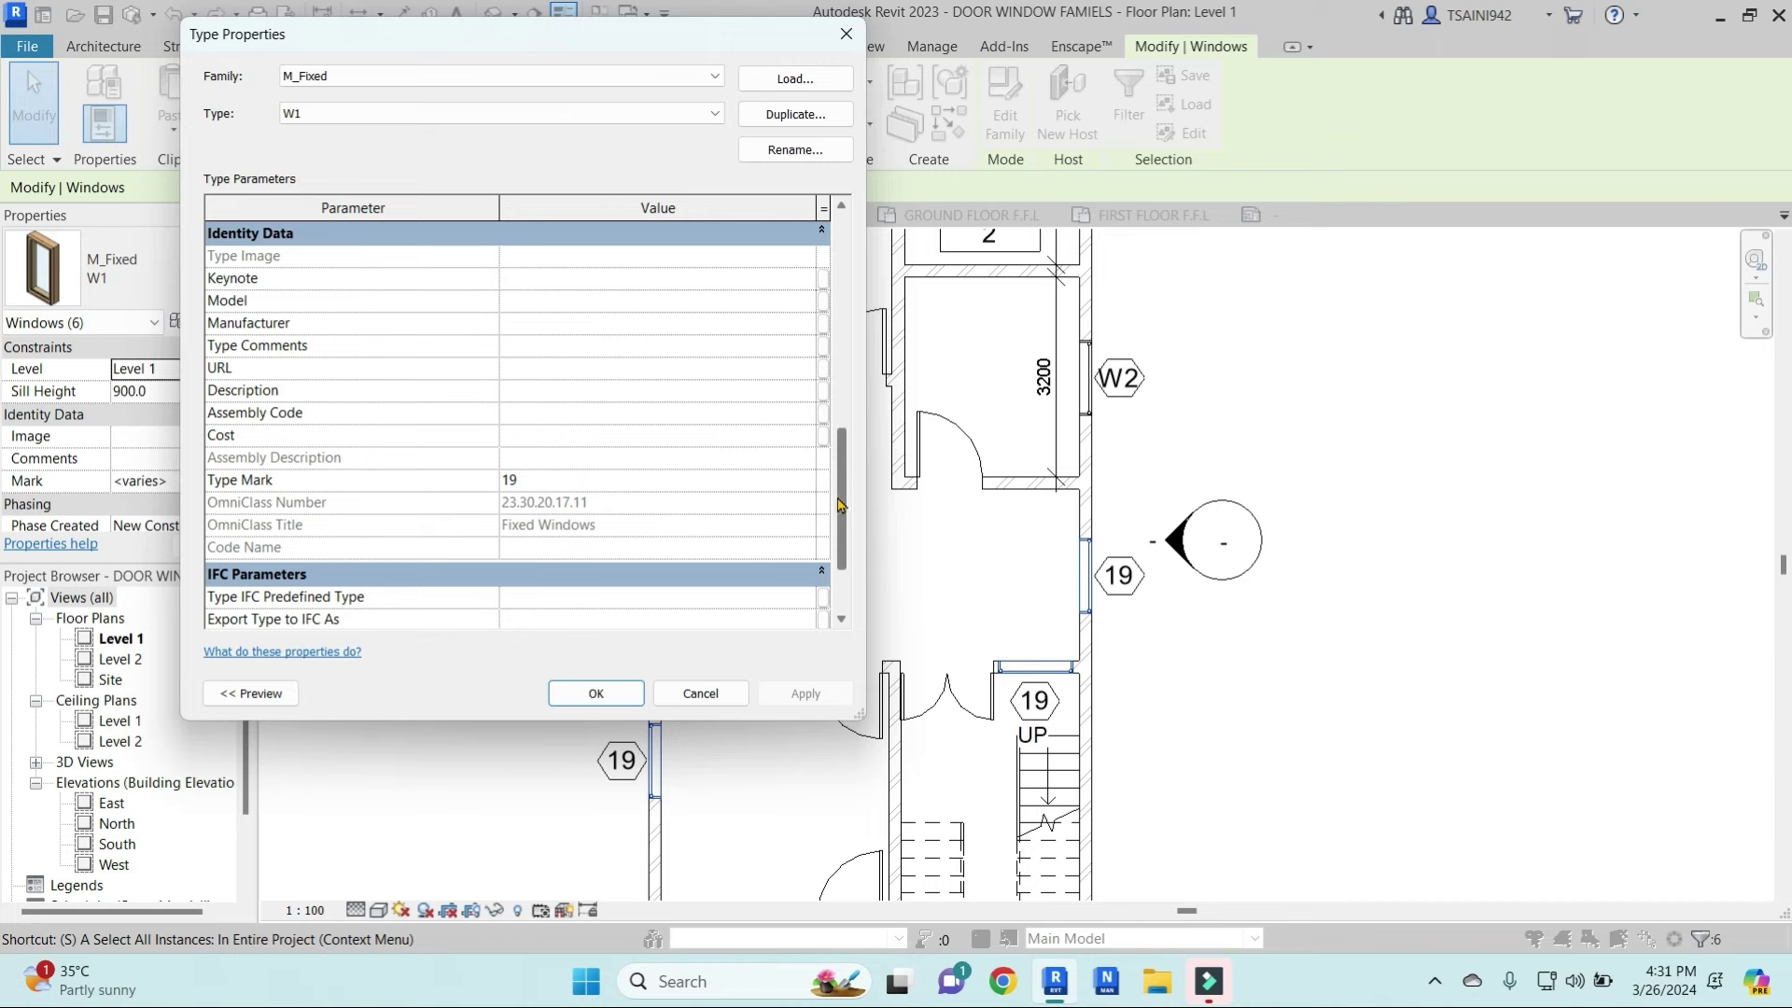
click(546, 479)
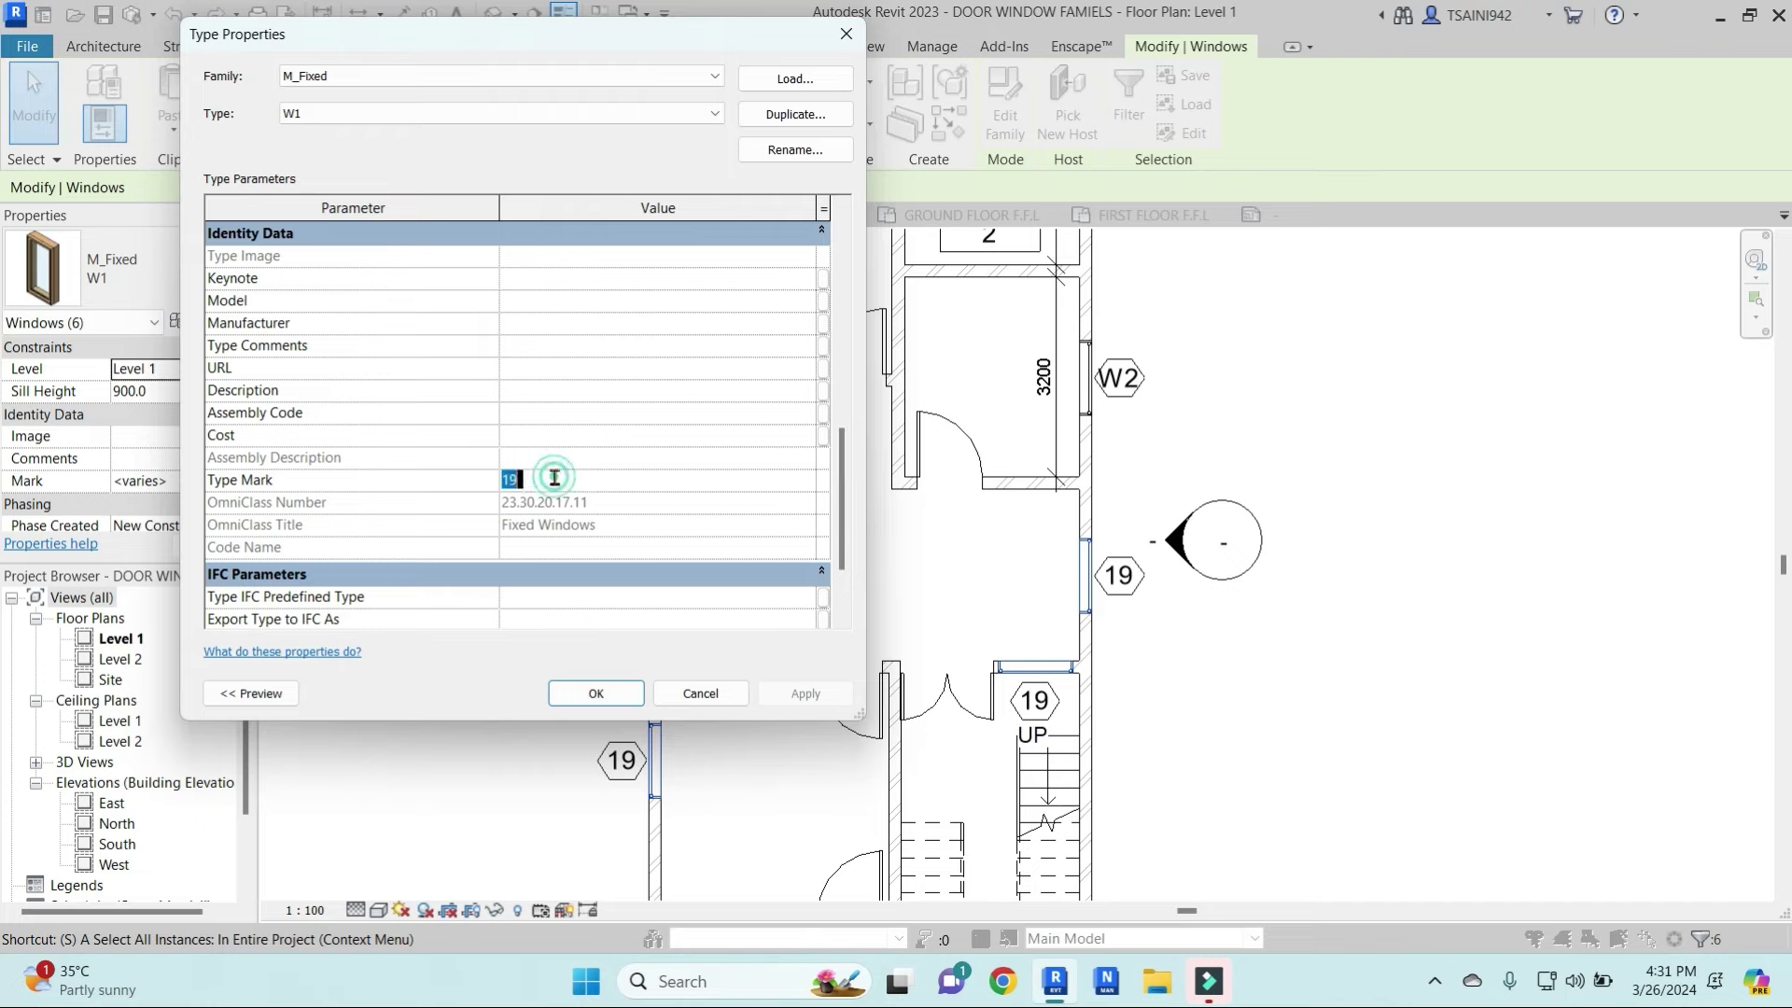
text(W1)
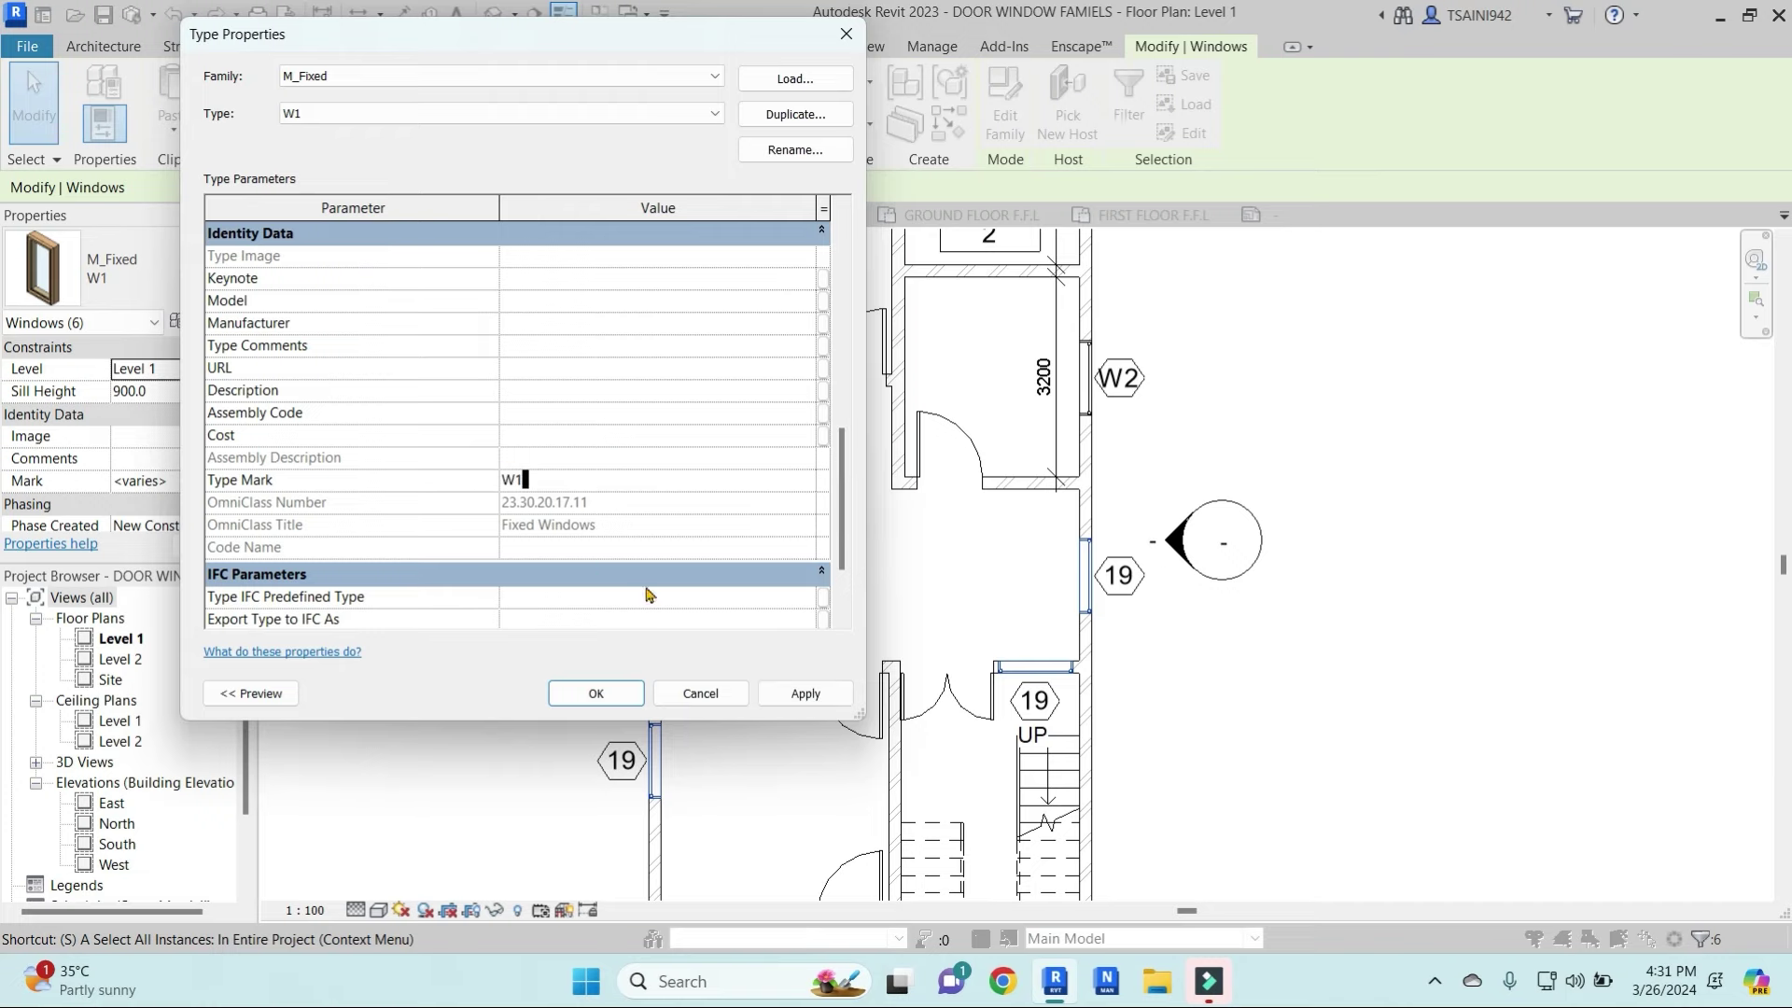
click(597, 694)
Move Room 1's W1 window tag against the west wall and recentre the floor plan
click(1208, 688)
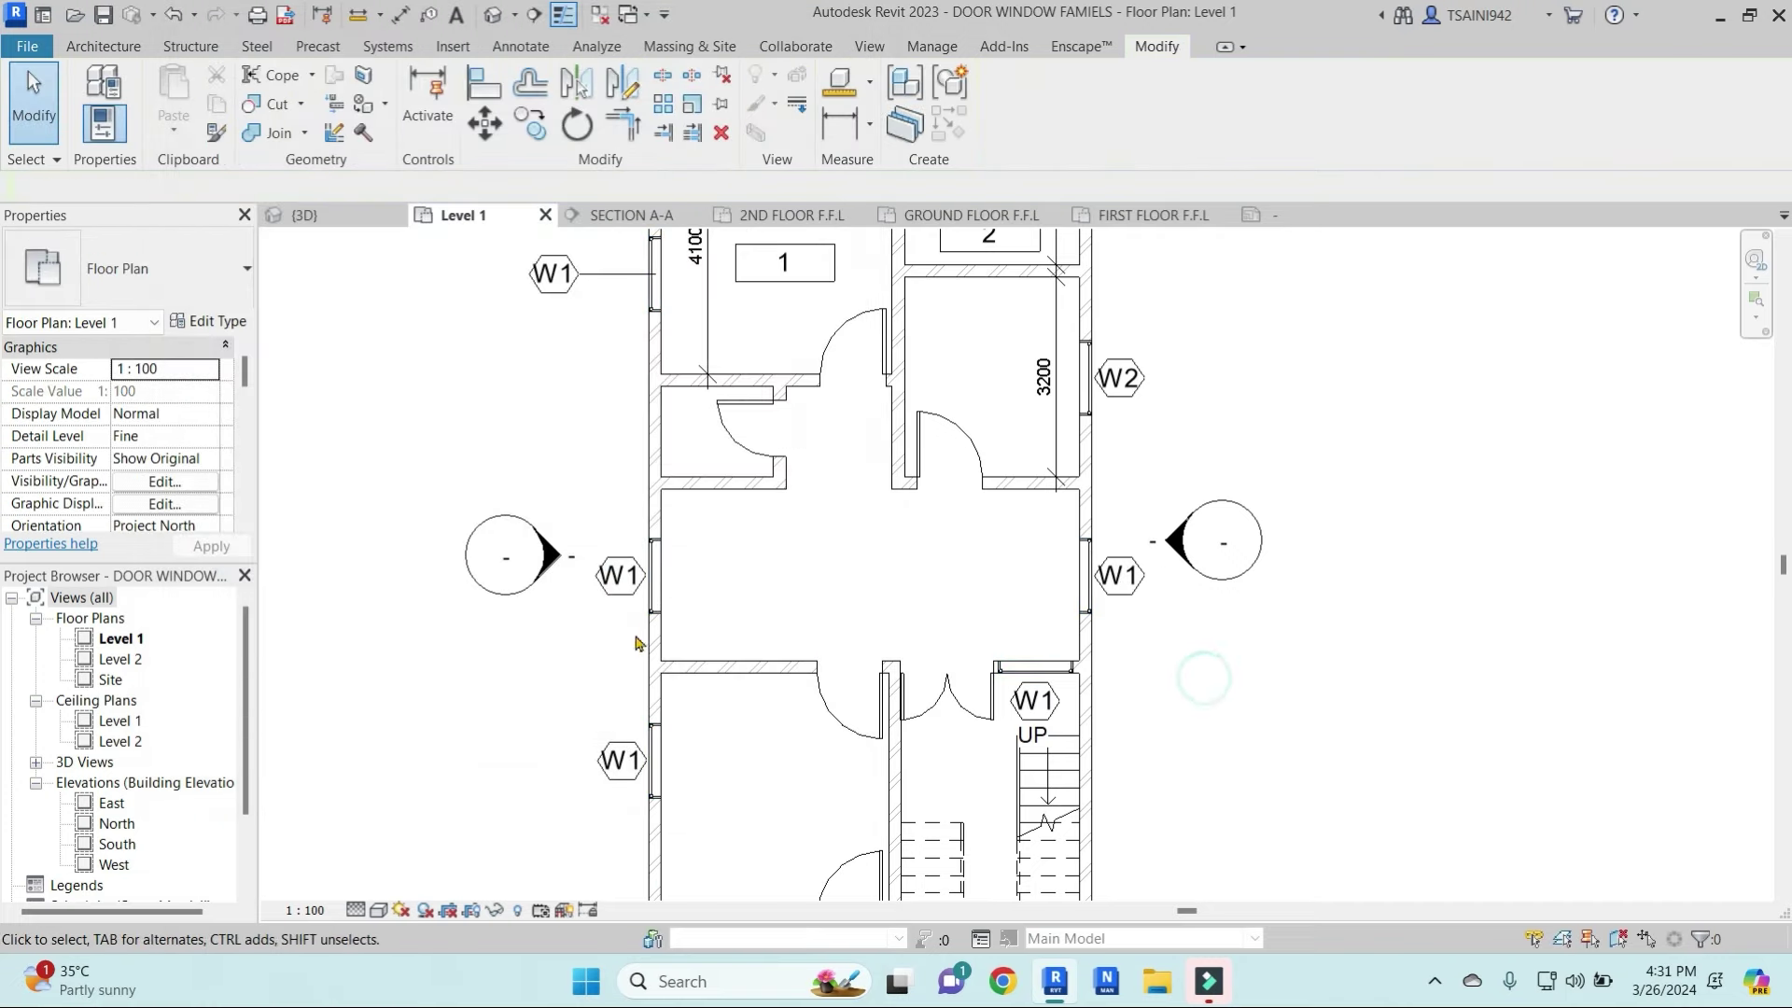
scroll(629, 715, down, 2)
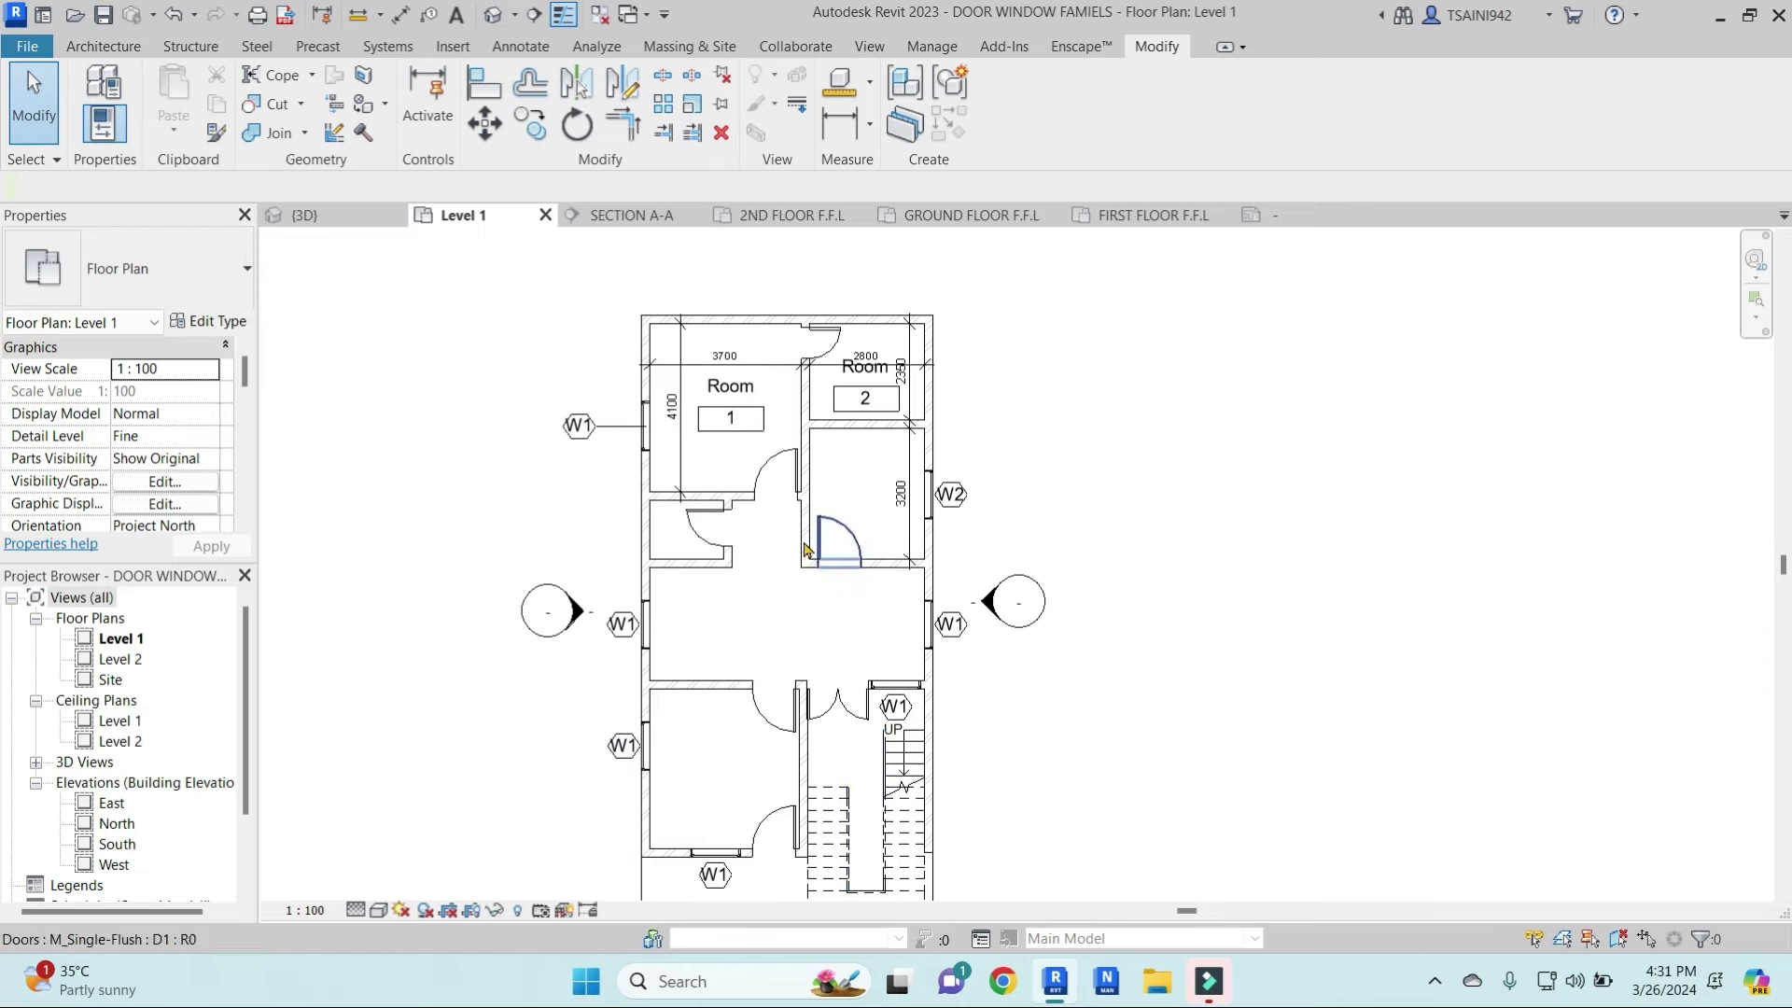
scroll(576, 435, up, 3)
click(576, 435)
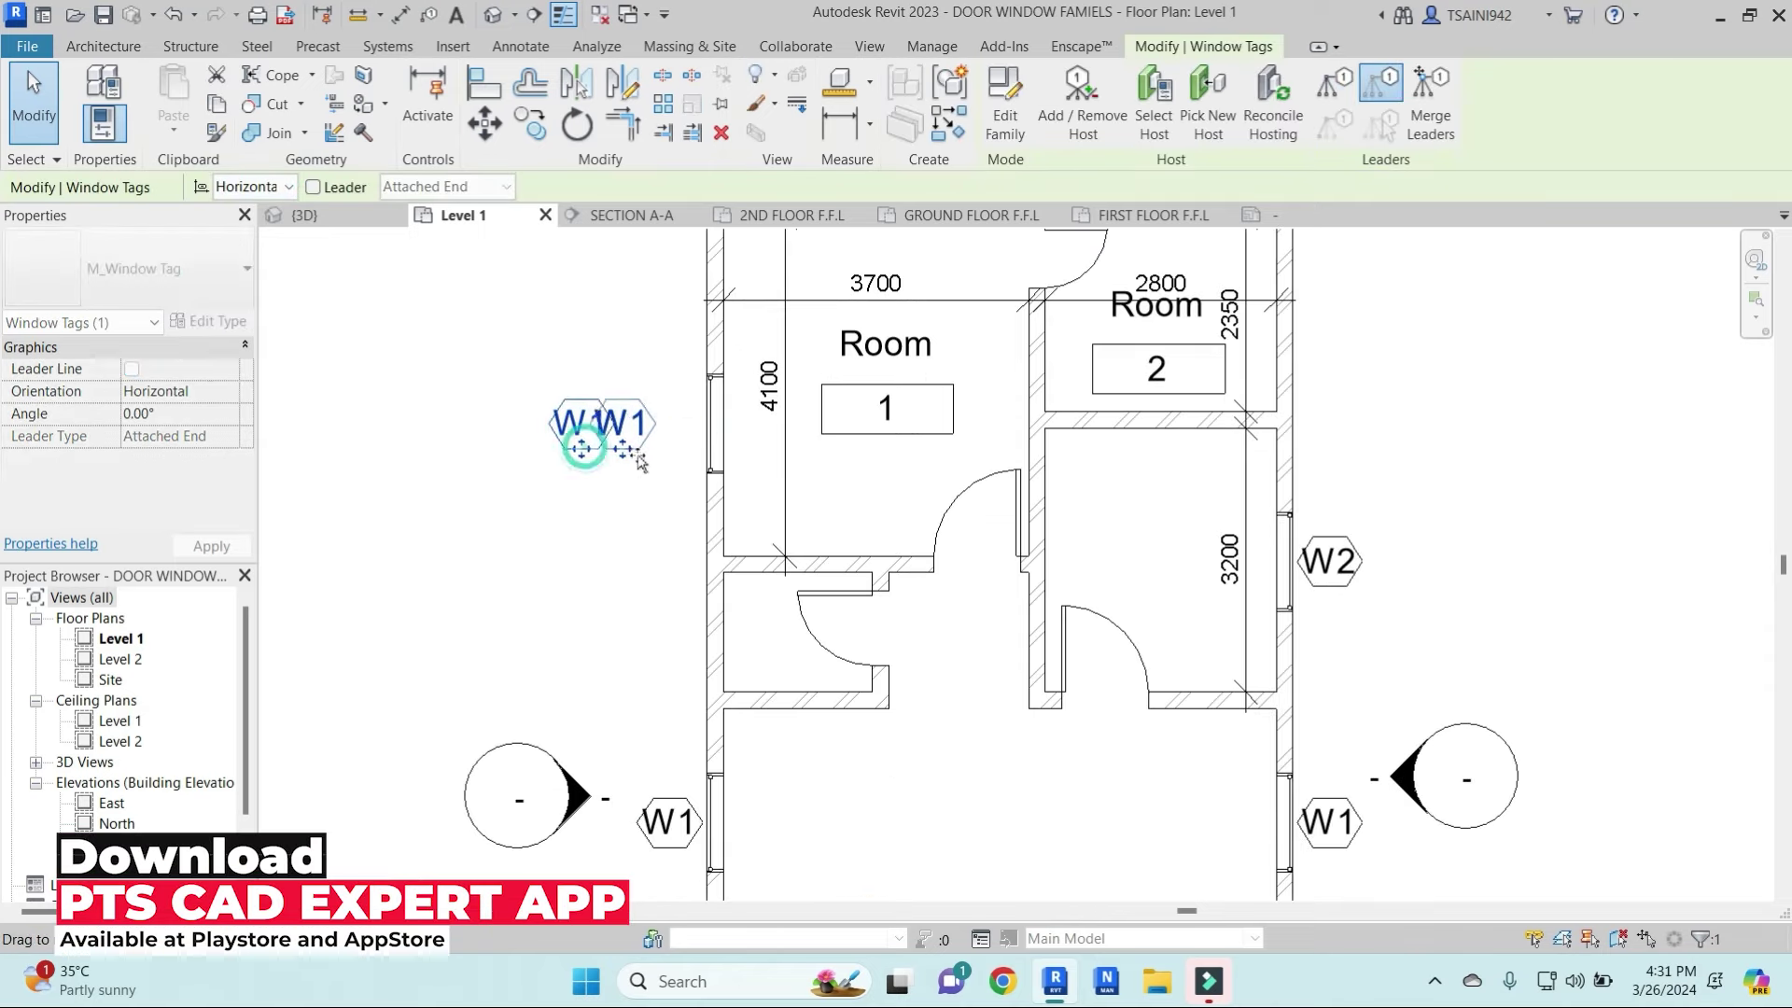
drag(585, 455, 674, 446)
scroll(679, 444, down, 2)
key(Escape)
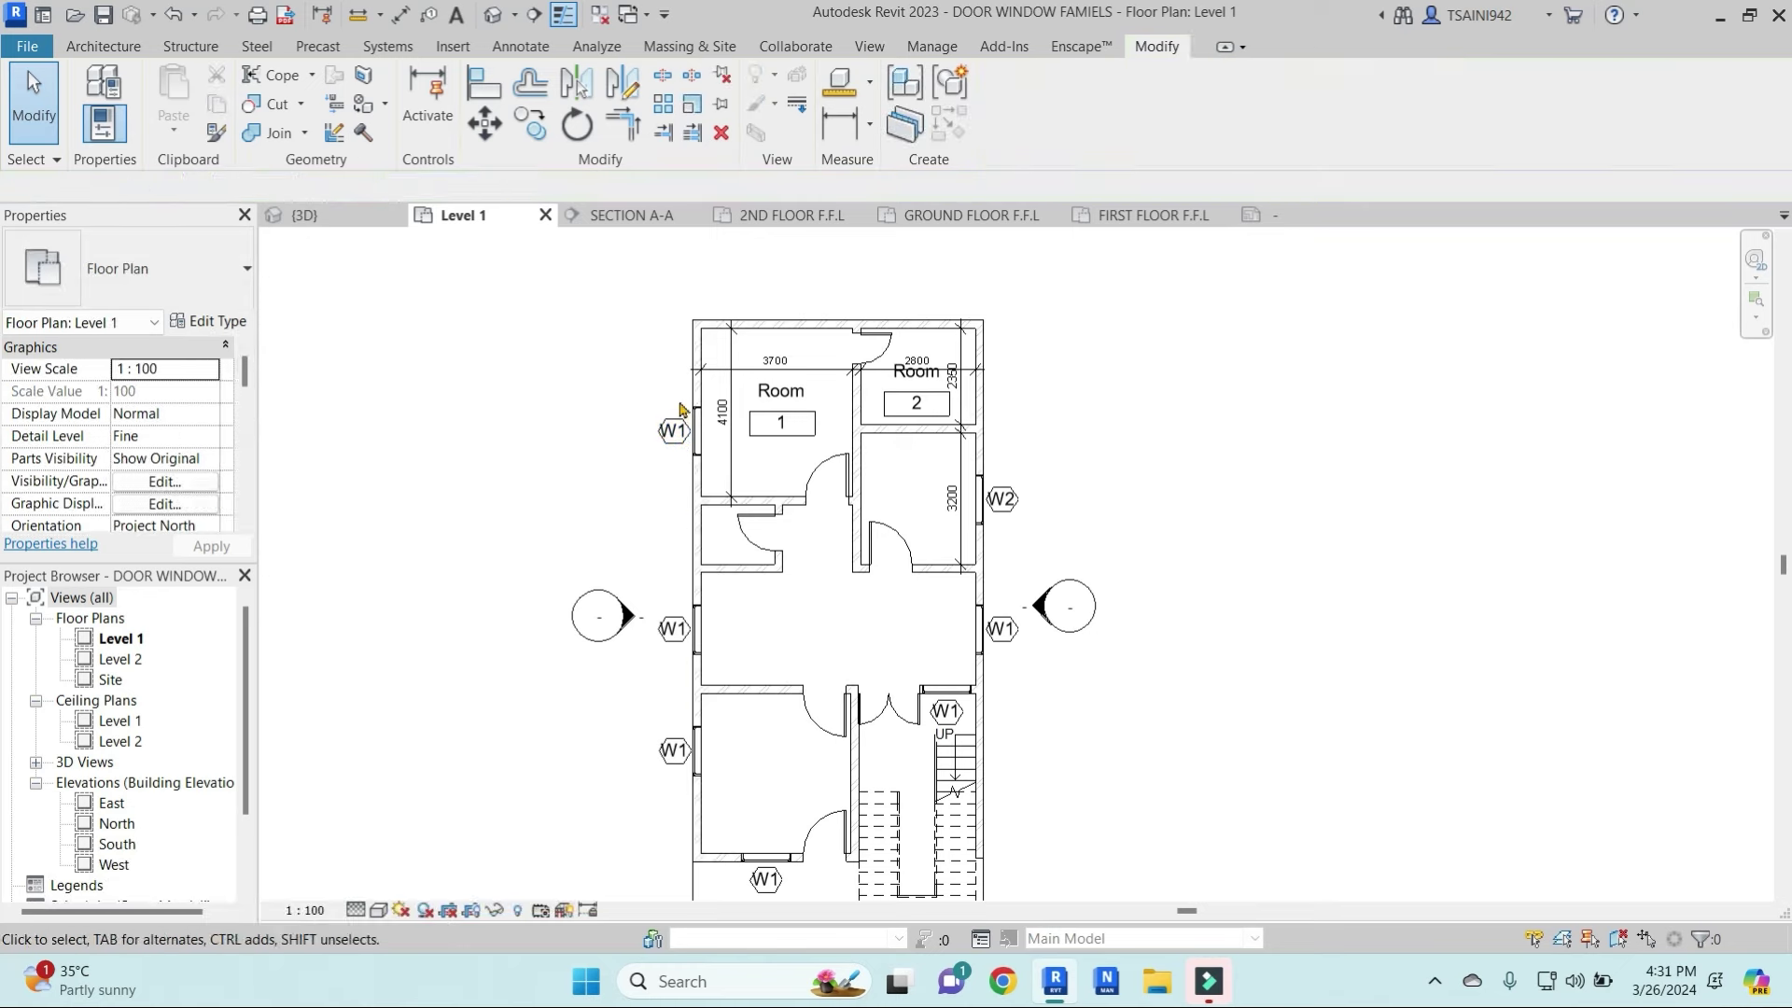
middle_drag(885, 600, 878, 542)
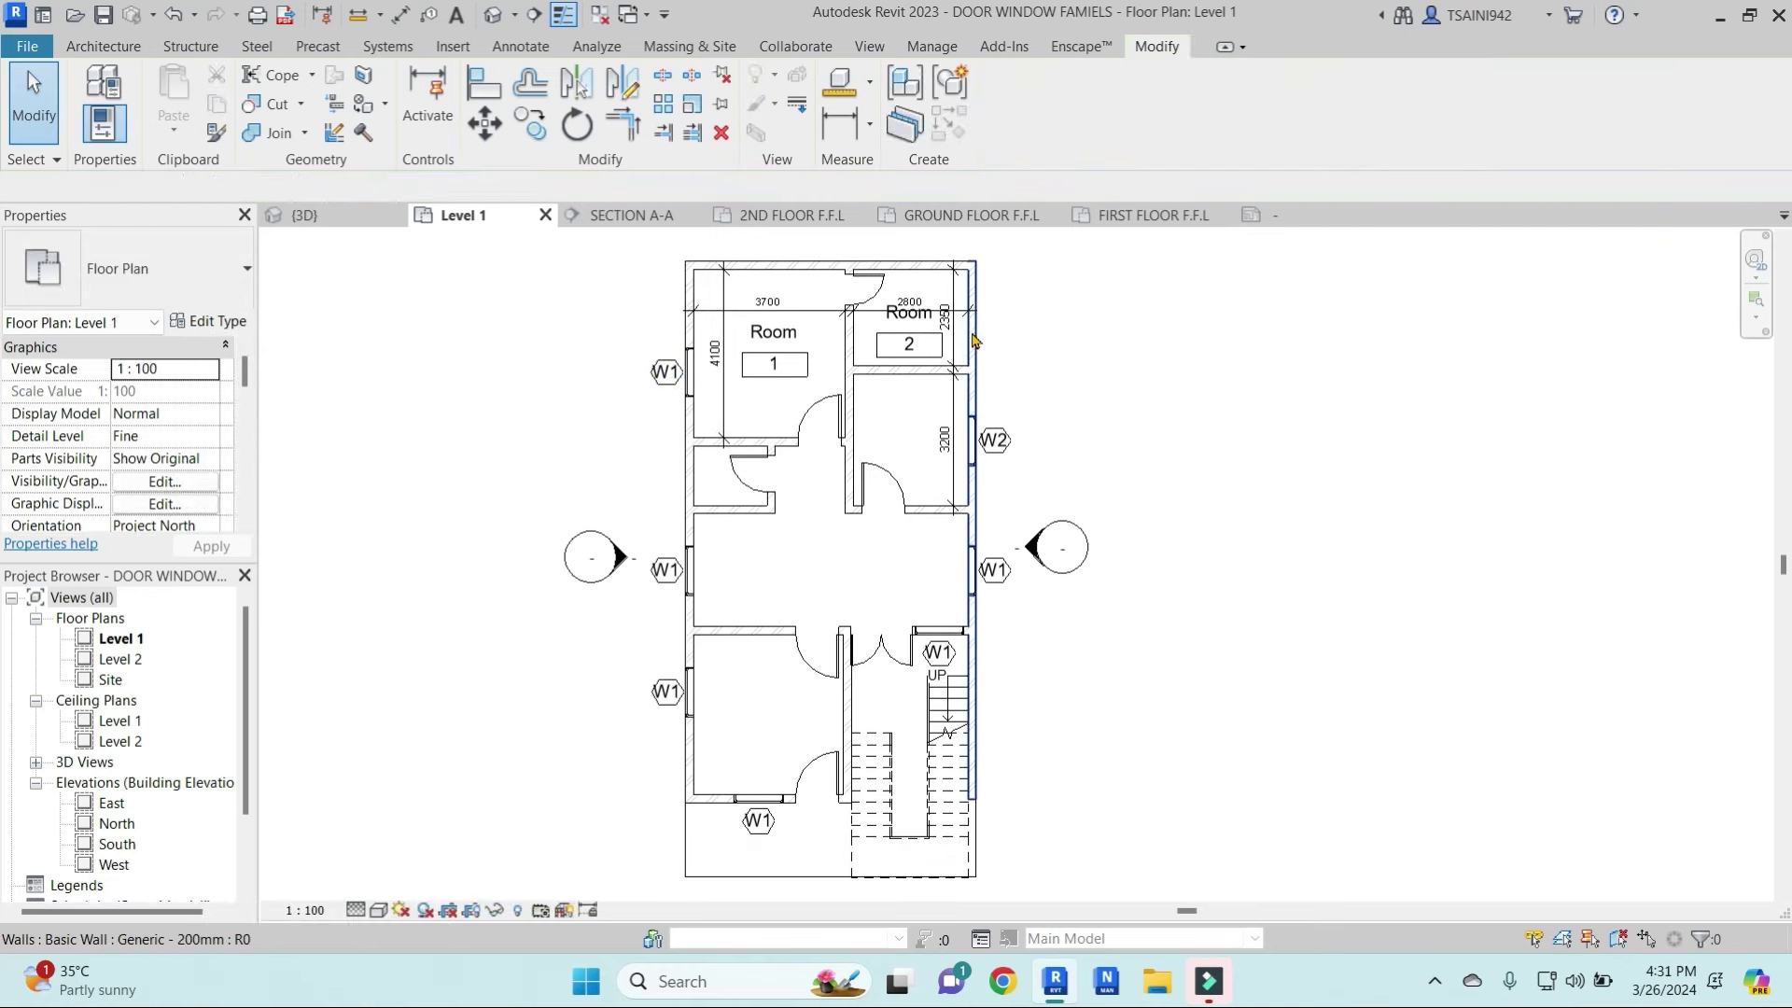
middle_drag(1003, 391, 1027, 440)
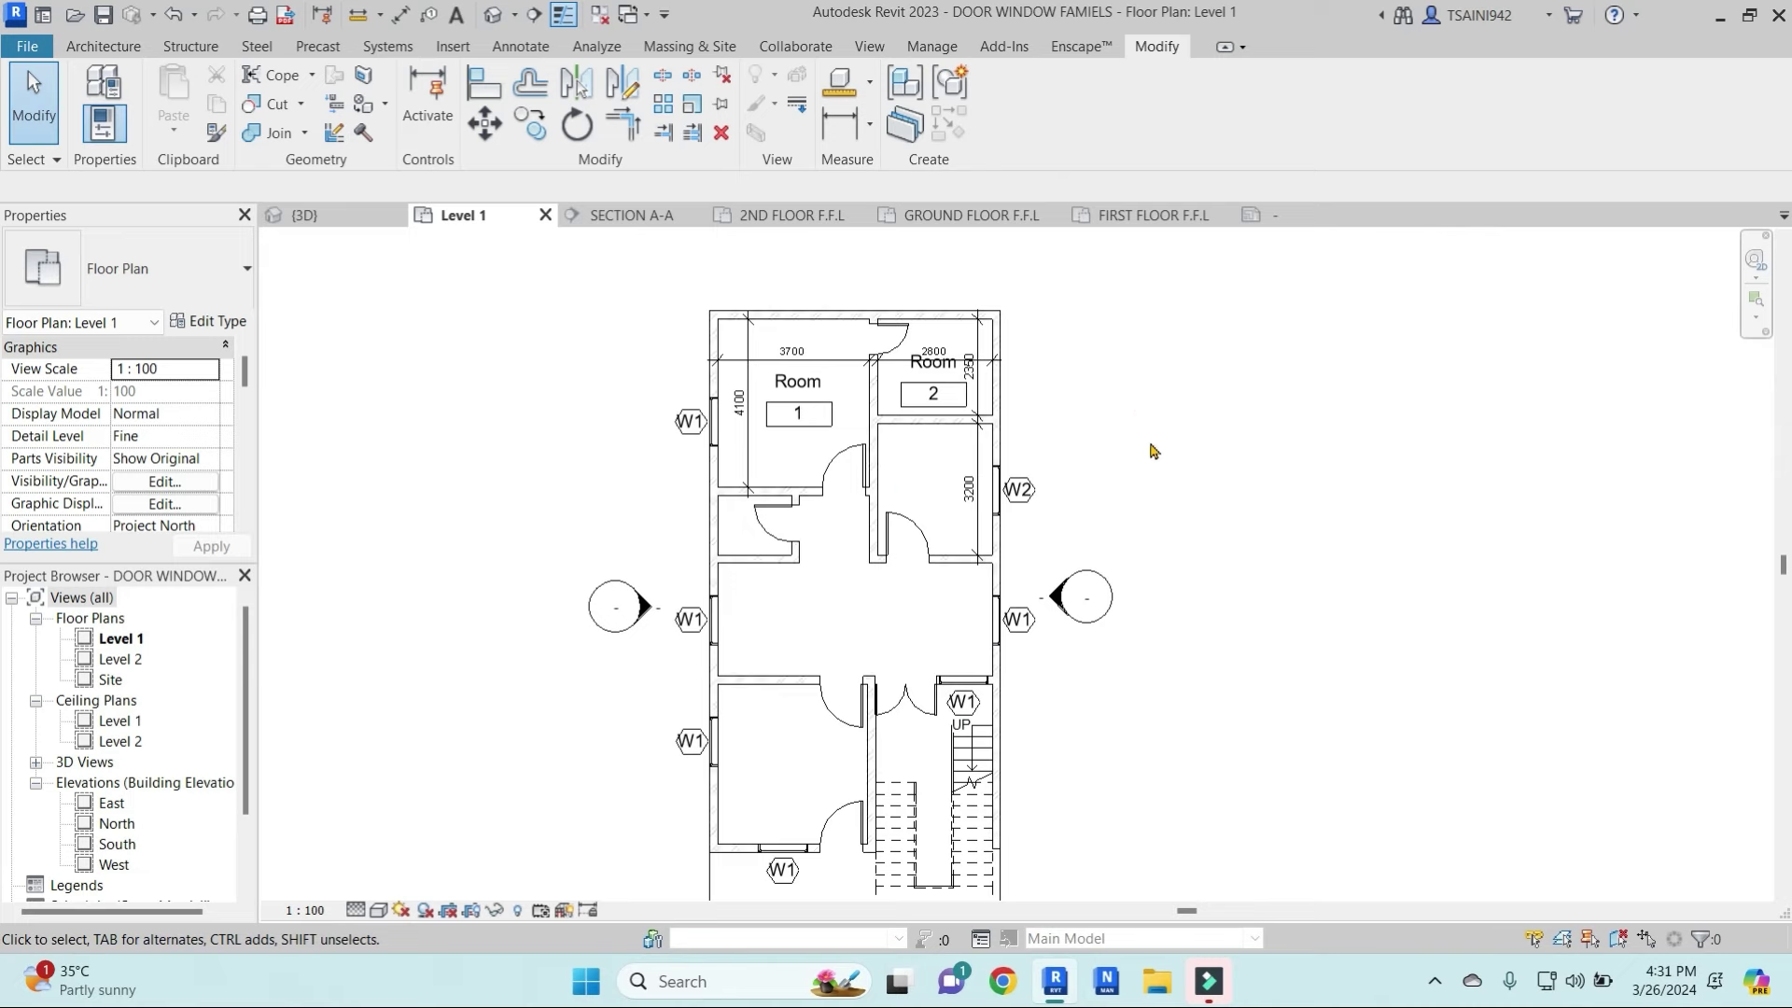
Try tagging a door by category and dismiss the No Tag Loaded prompt
click(520, 46)
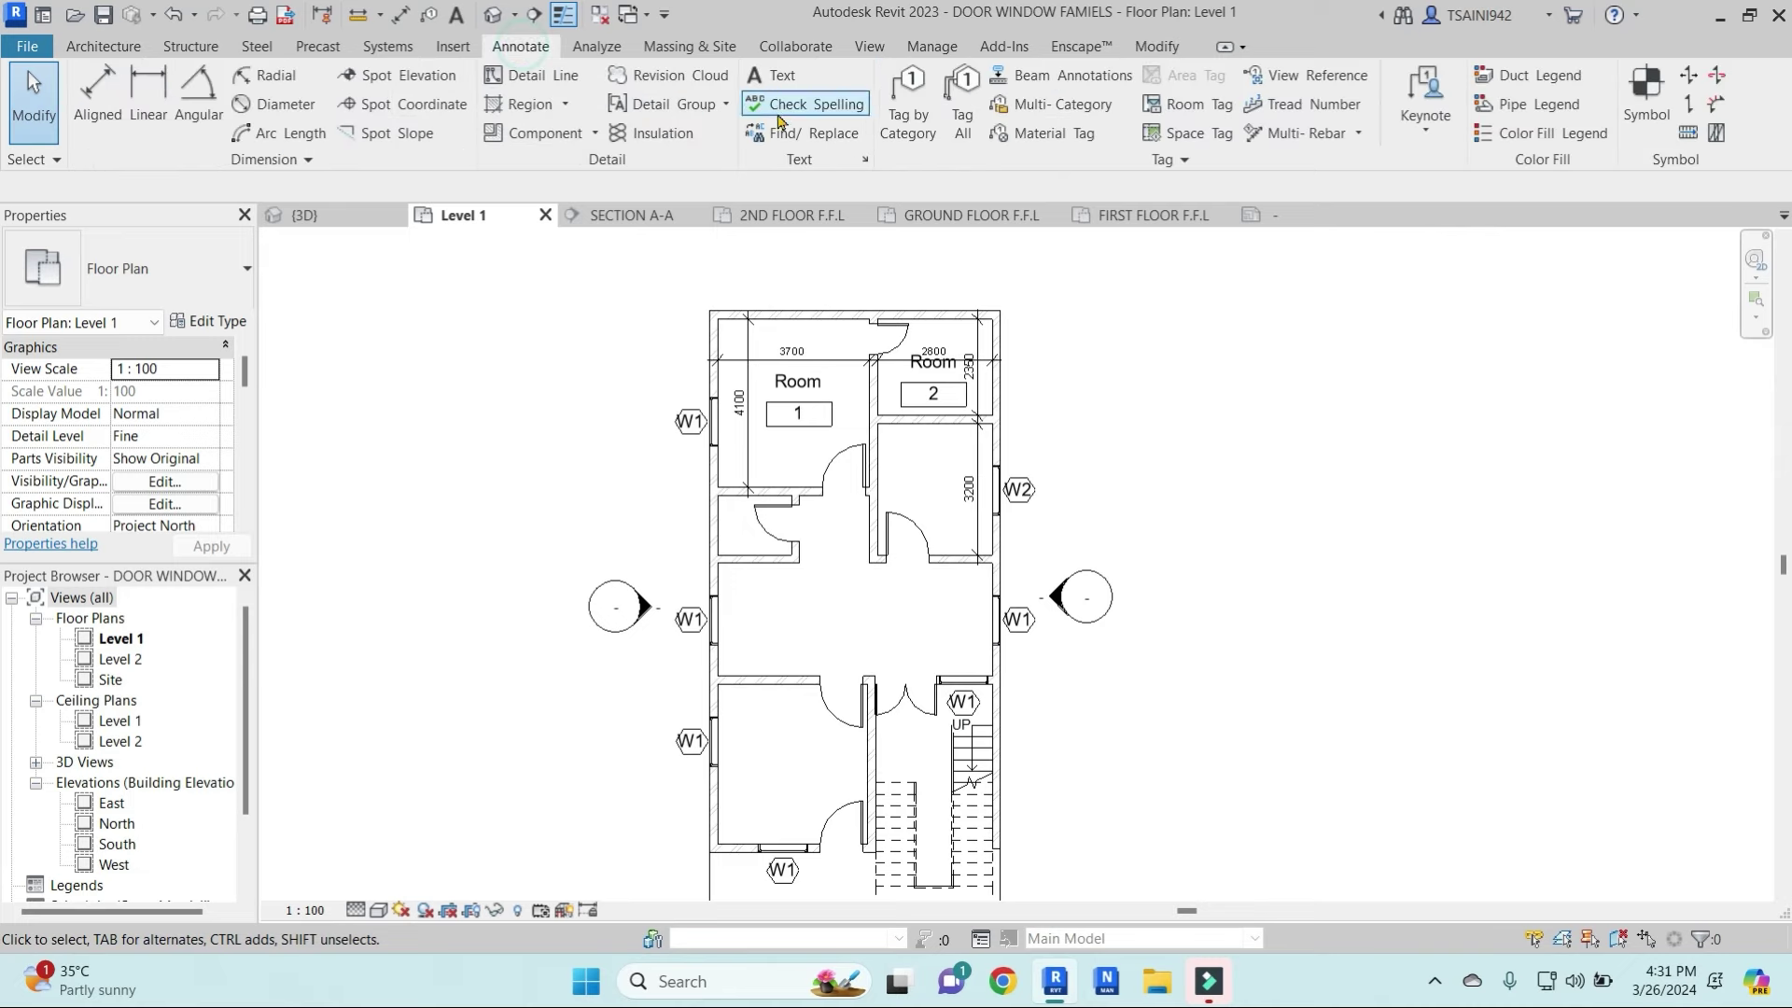
click(906, 93)
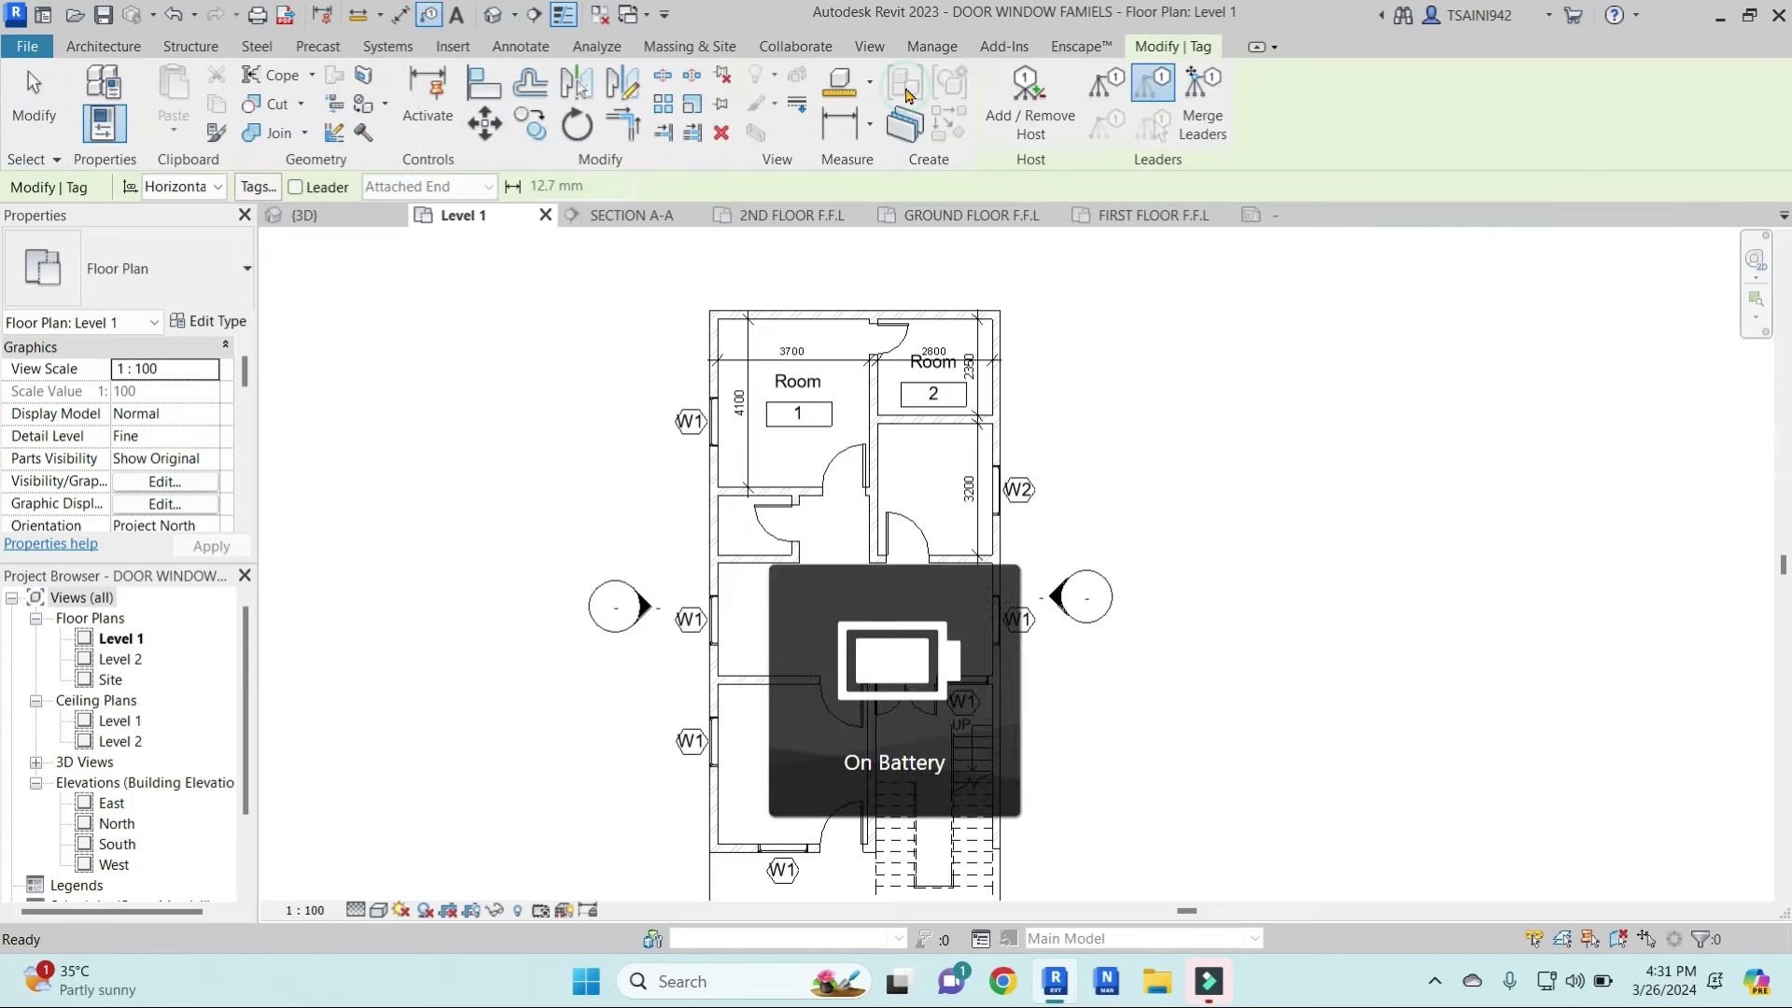
click(912, 530)
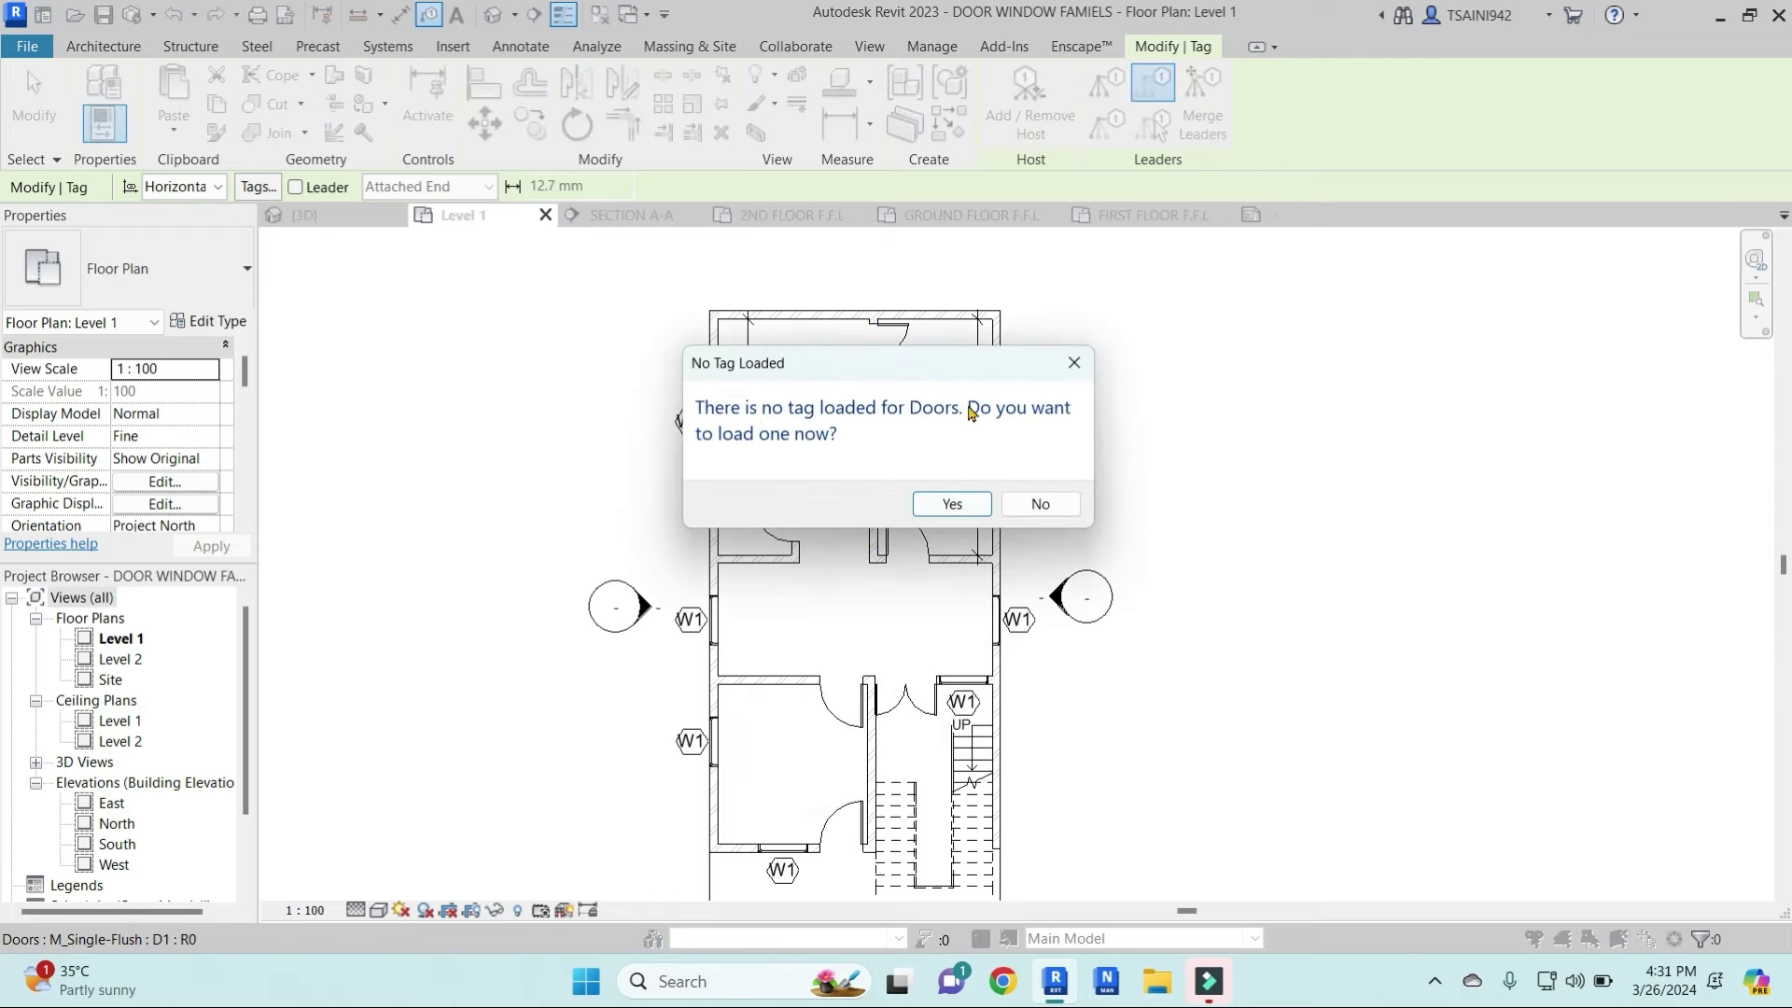
key(Escape)
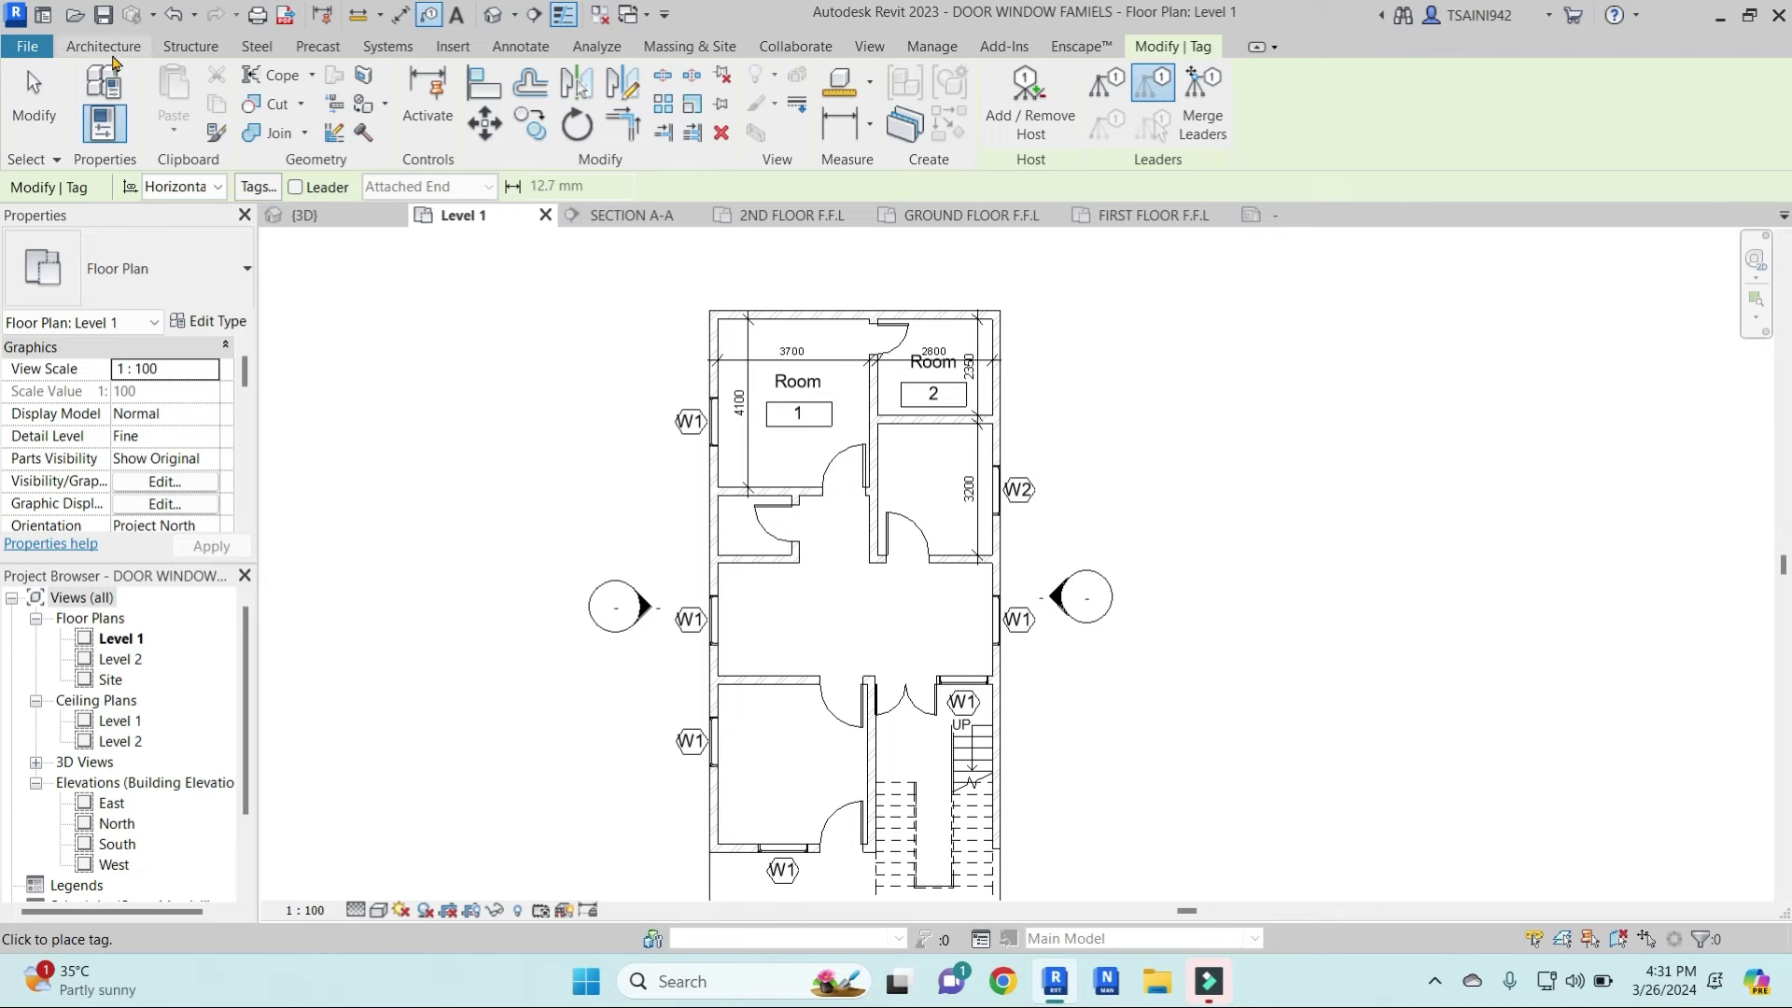
Start a new family from the Annotations folder's Door Tag.rft template
click(27, 46)
mouse_move(76, 137)
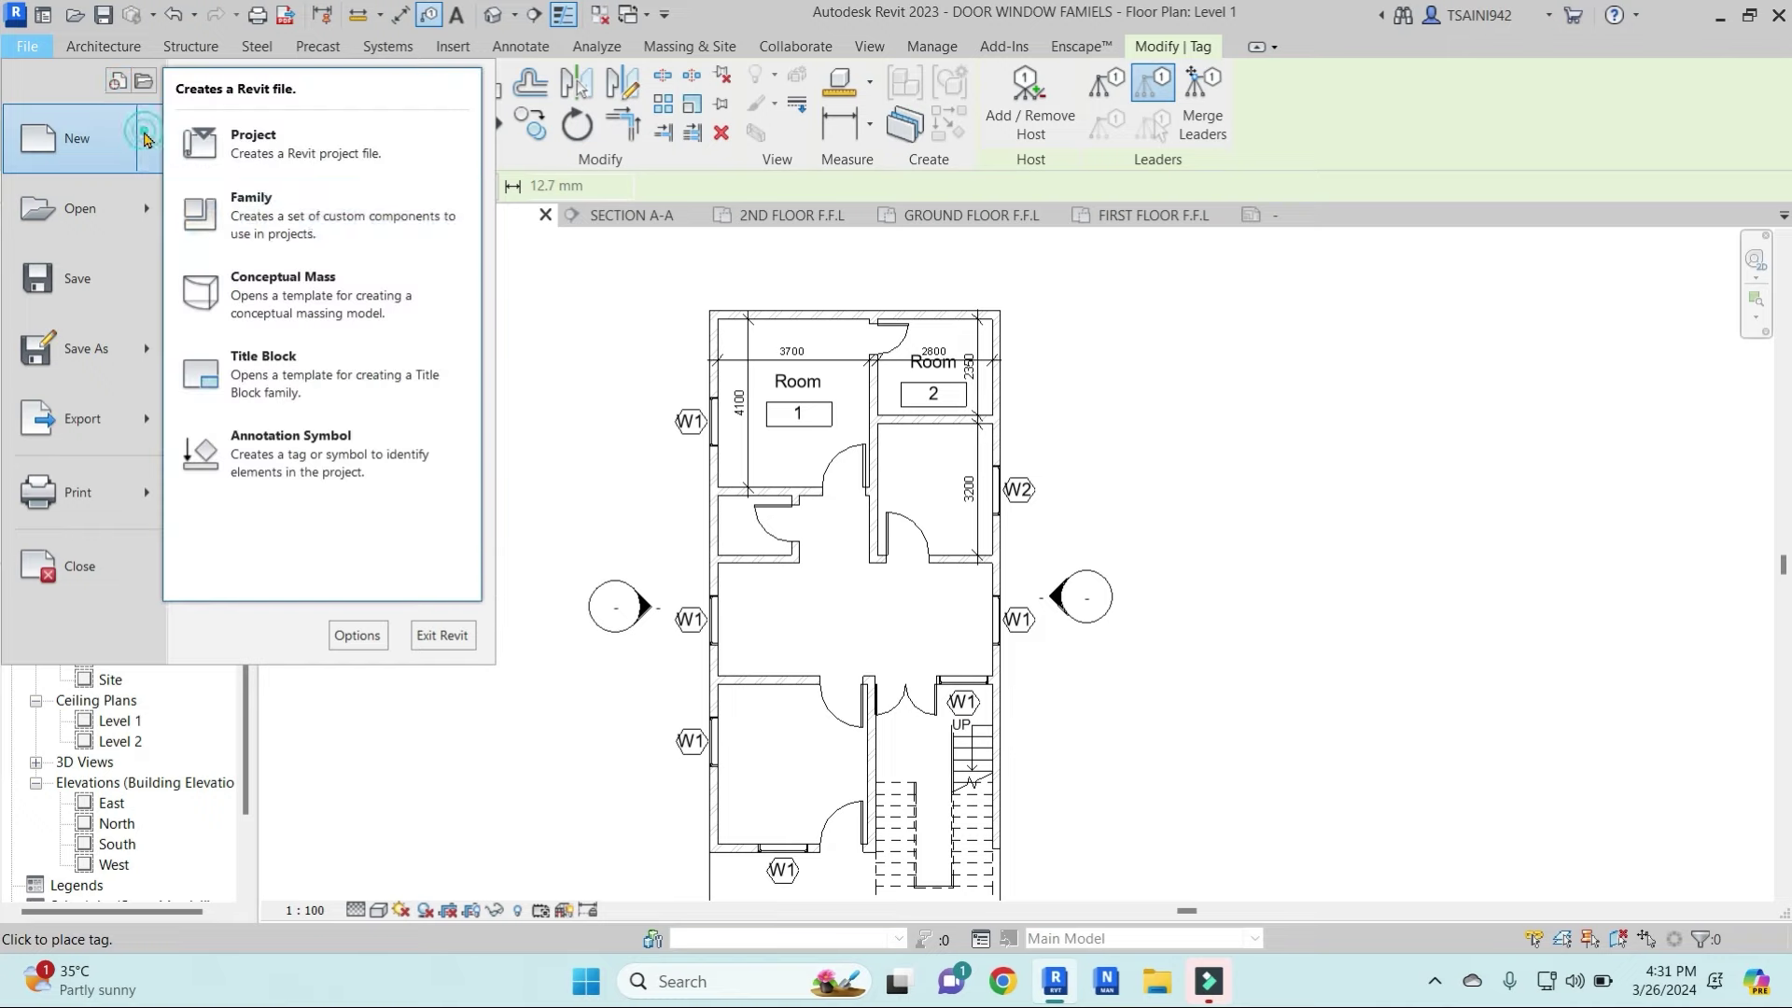
click(270, 223)
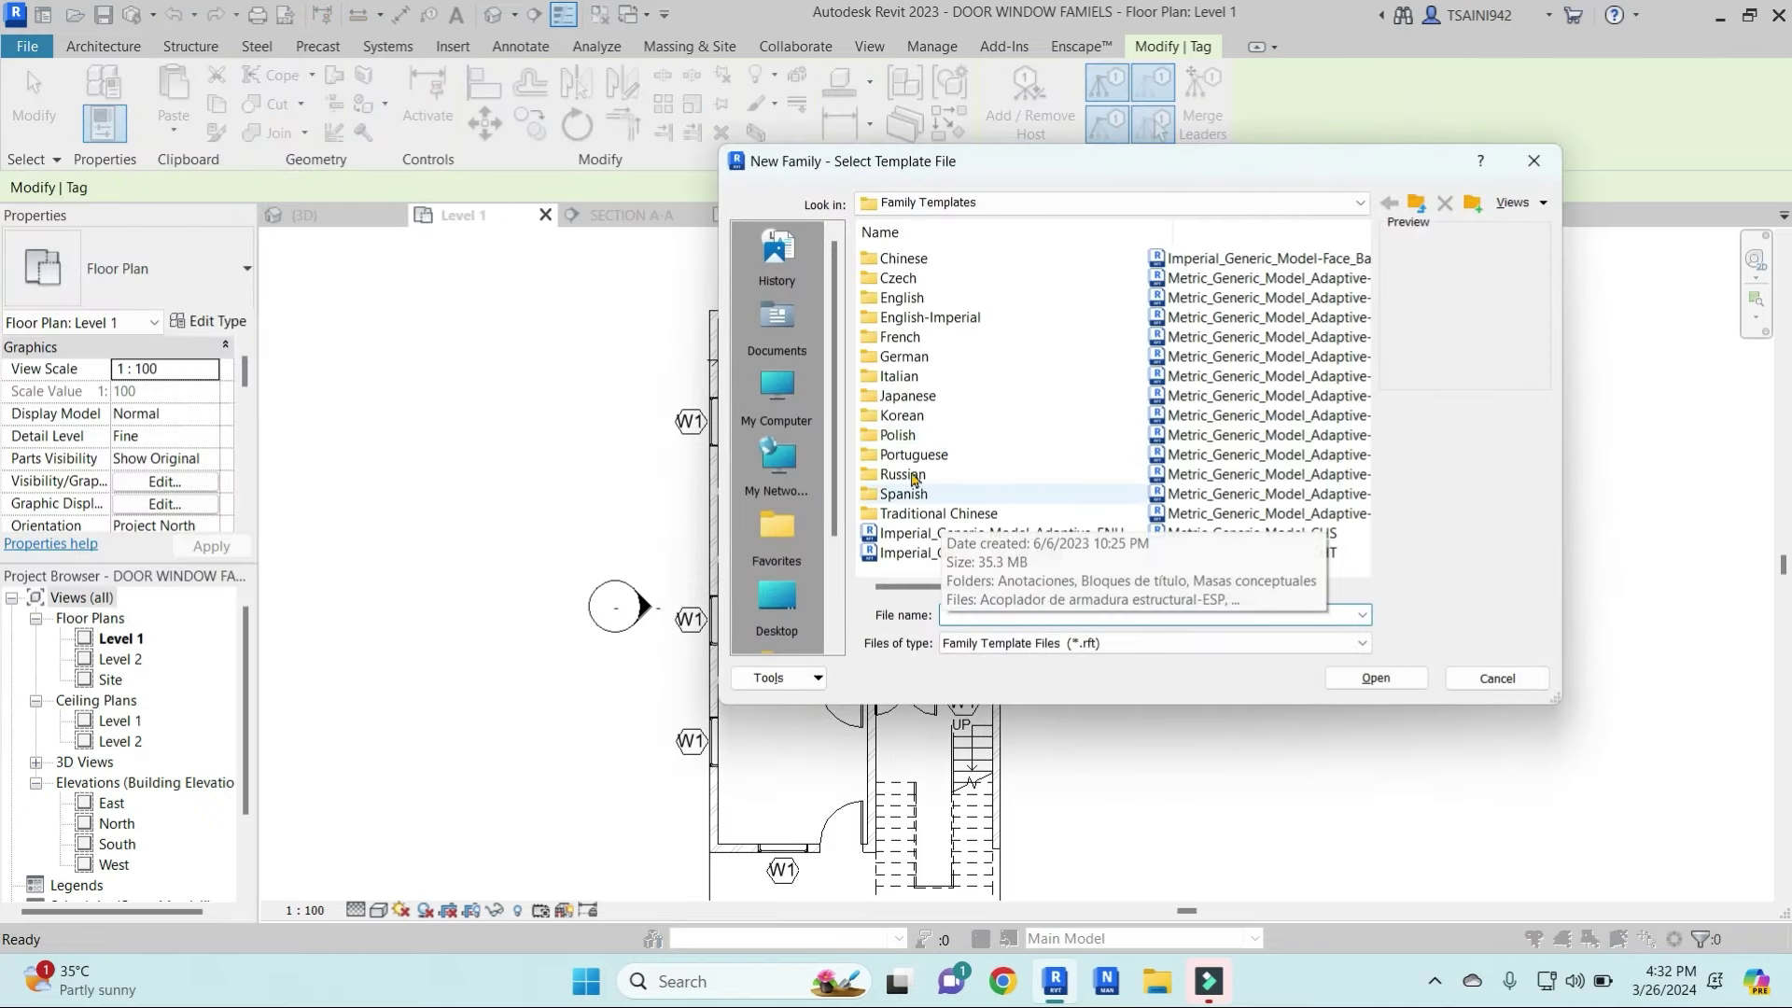
click(775, 602)
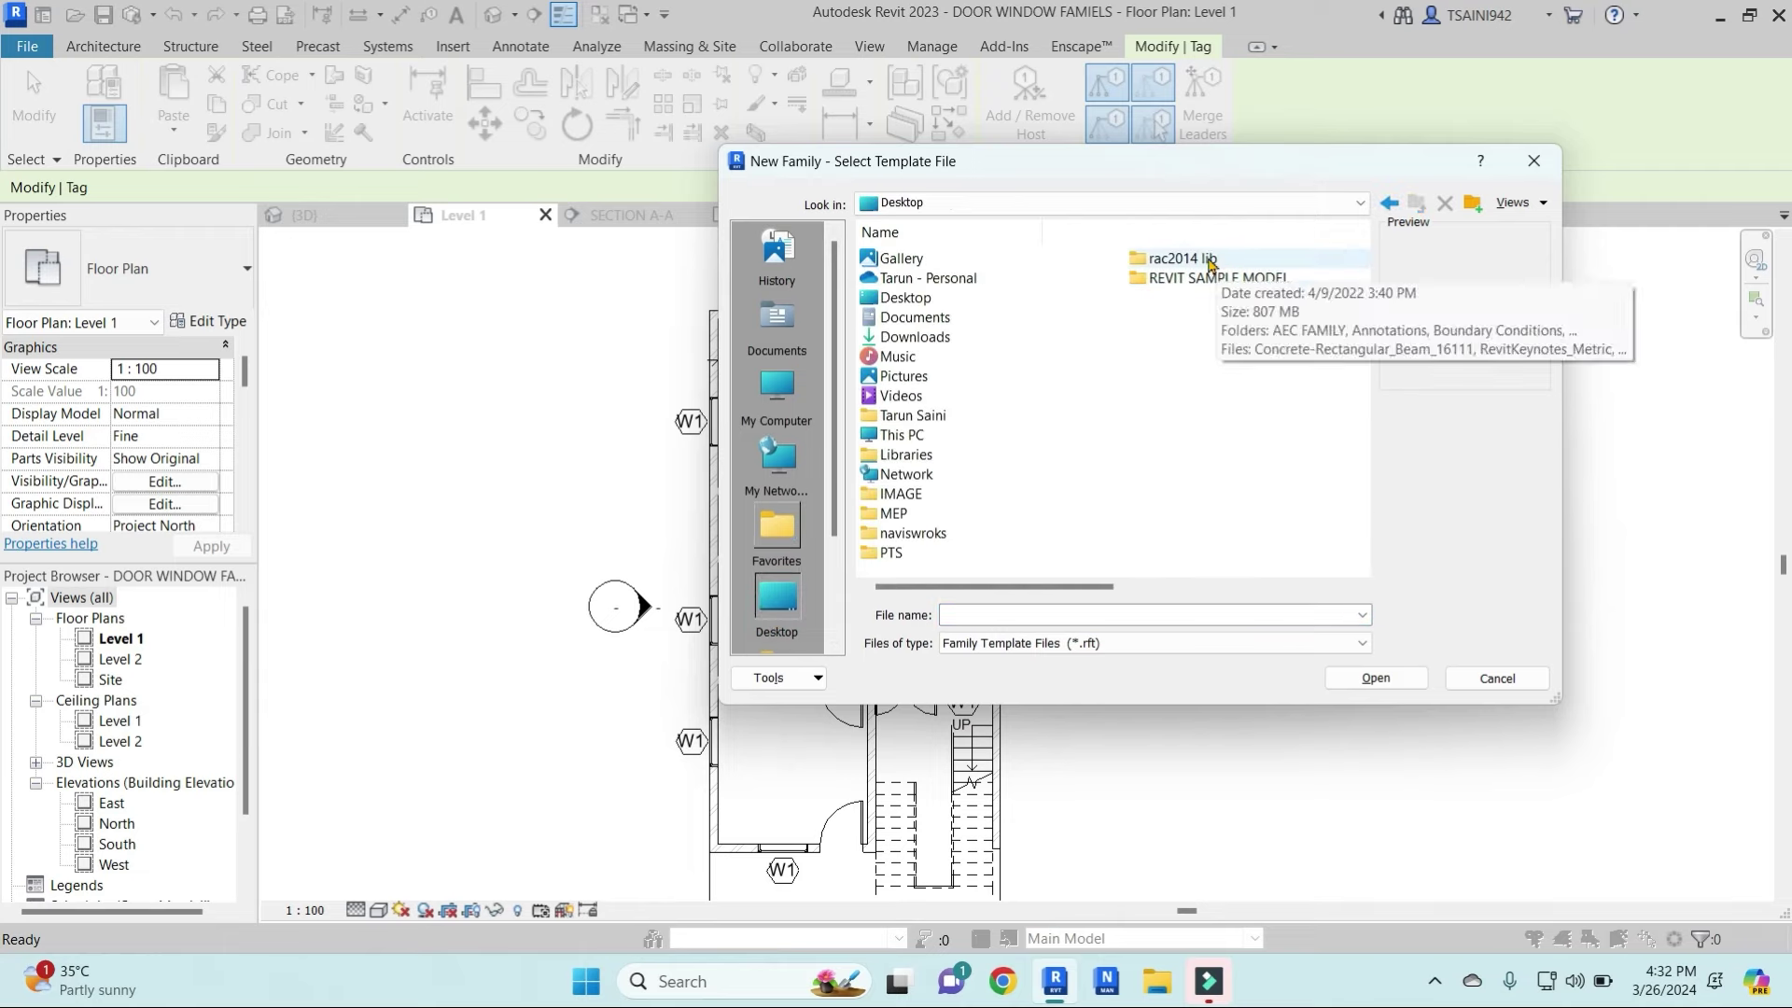
double_click(1182, 259)
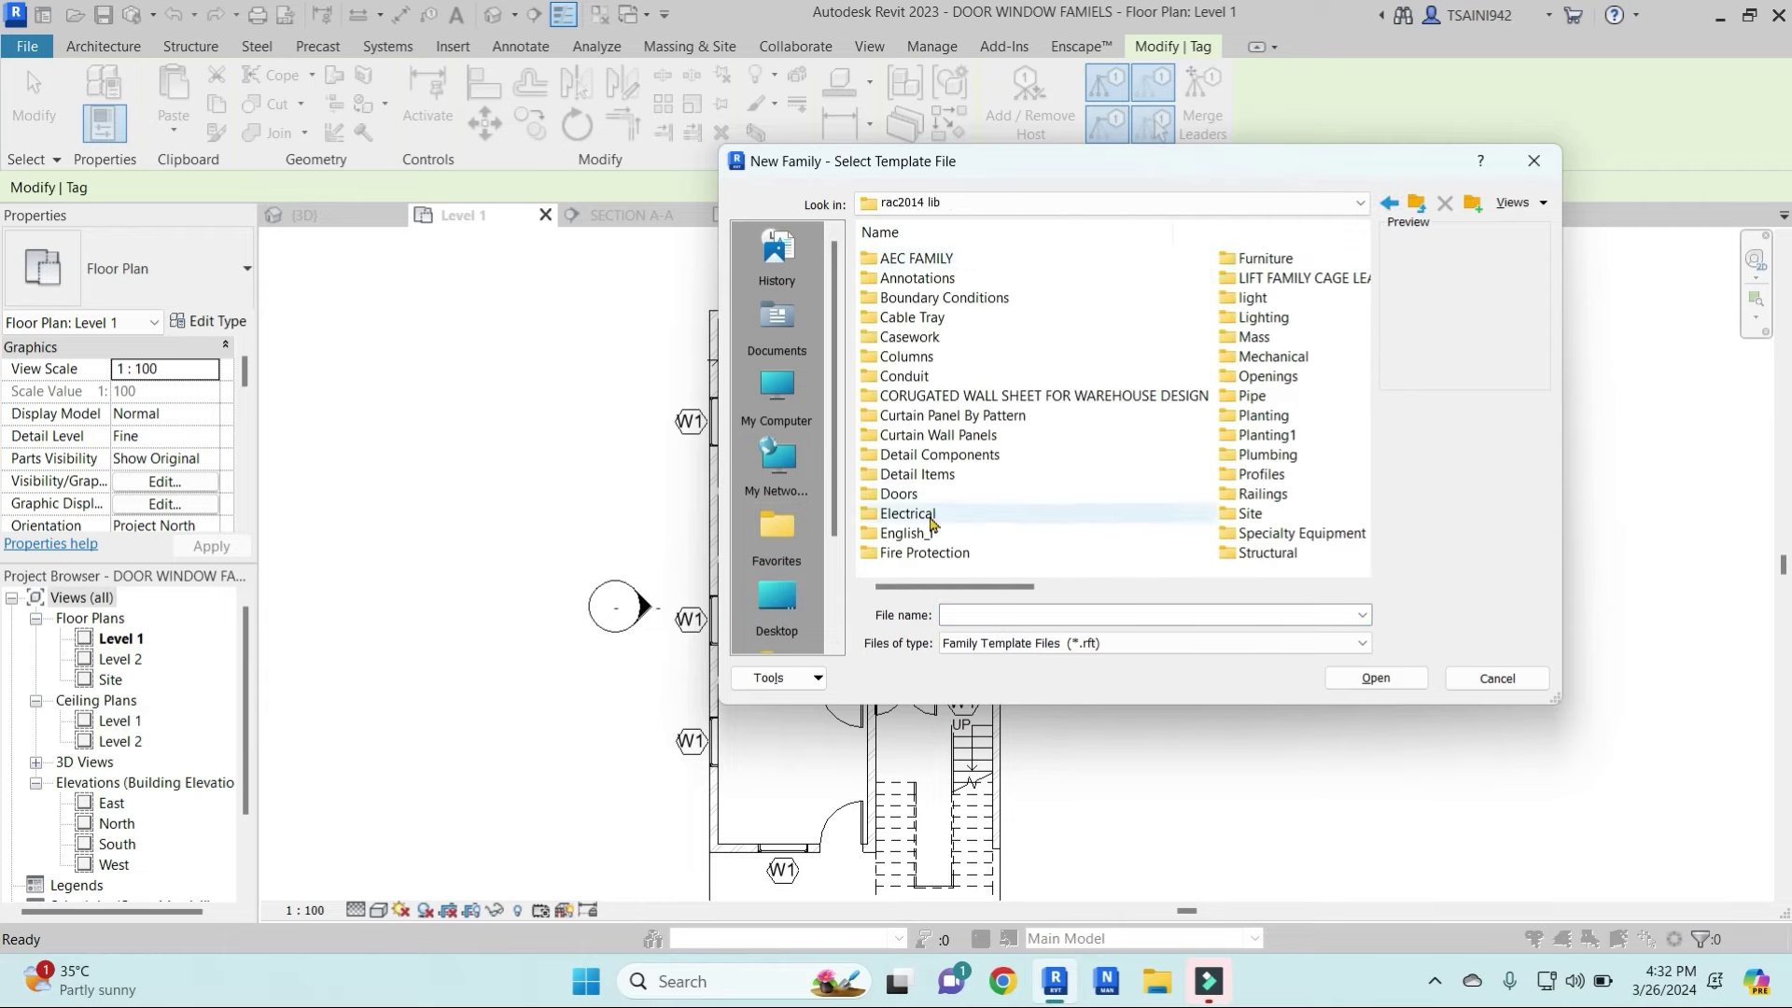
double_click(906, 533)
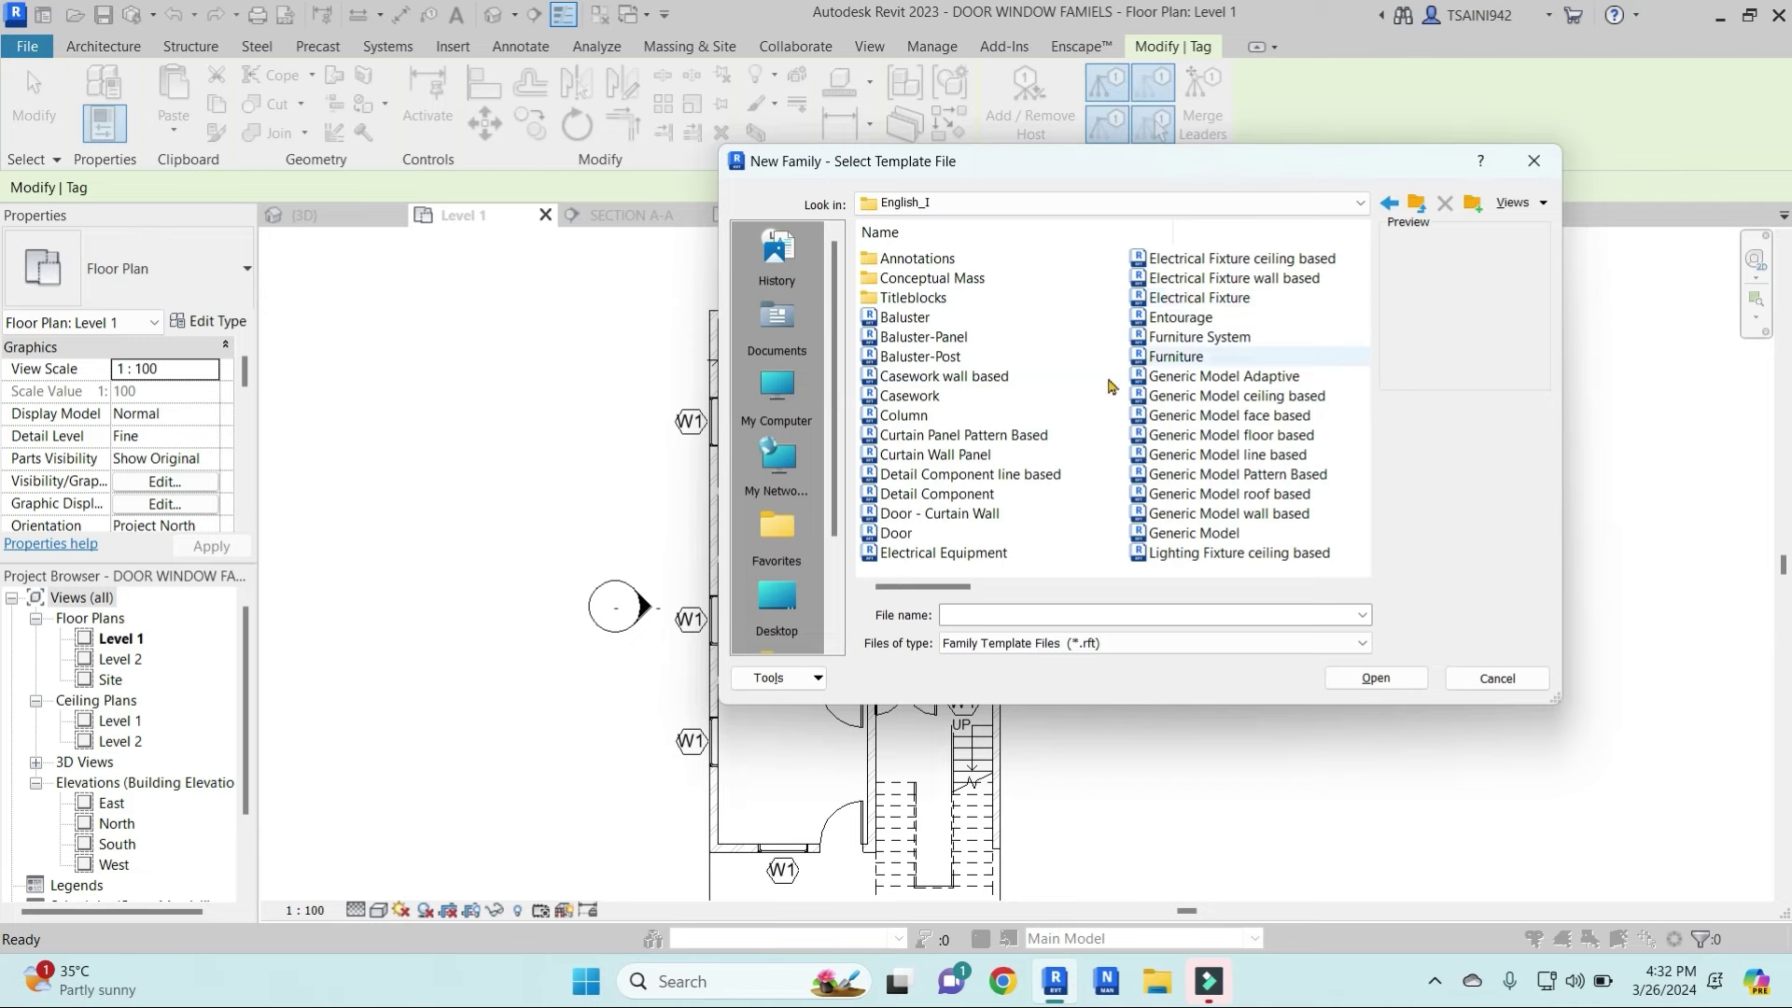
double_click(959, 258)
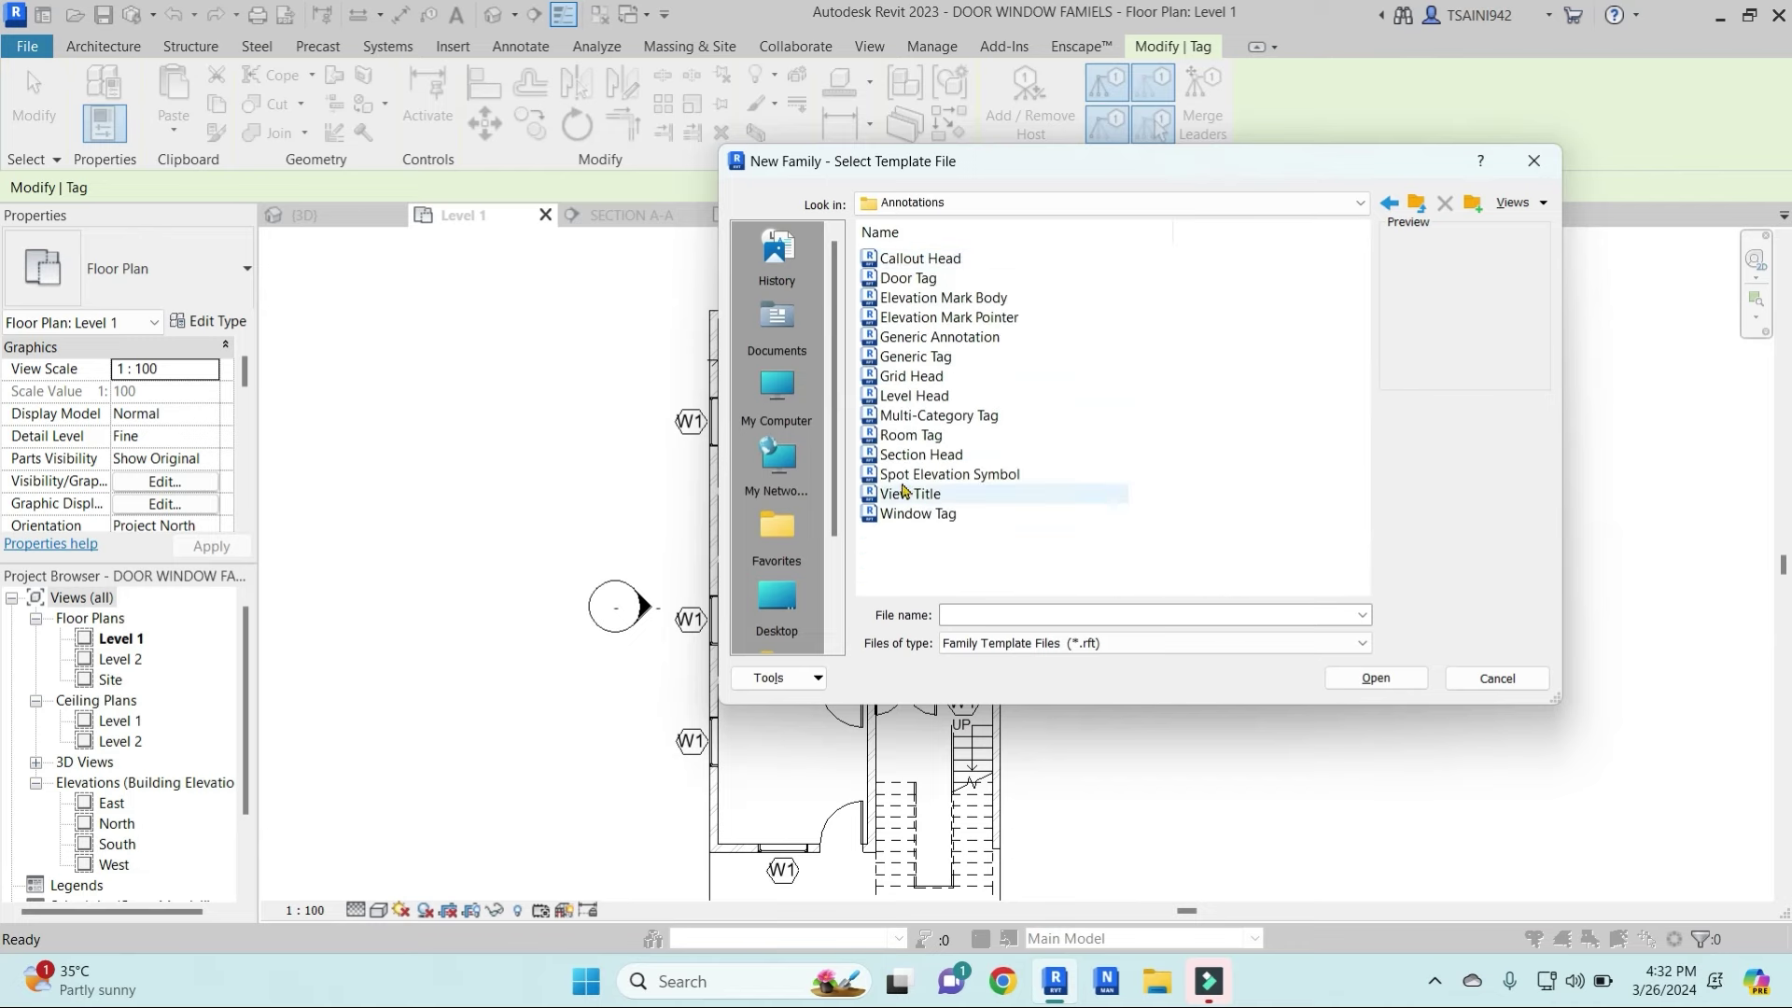
click(910, 280)
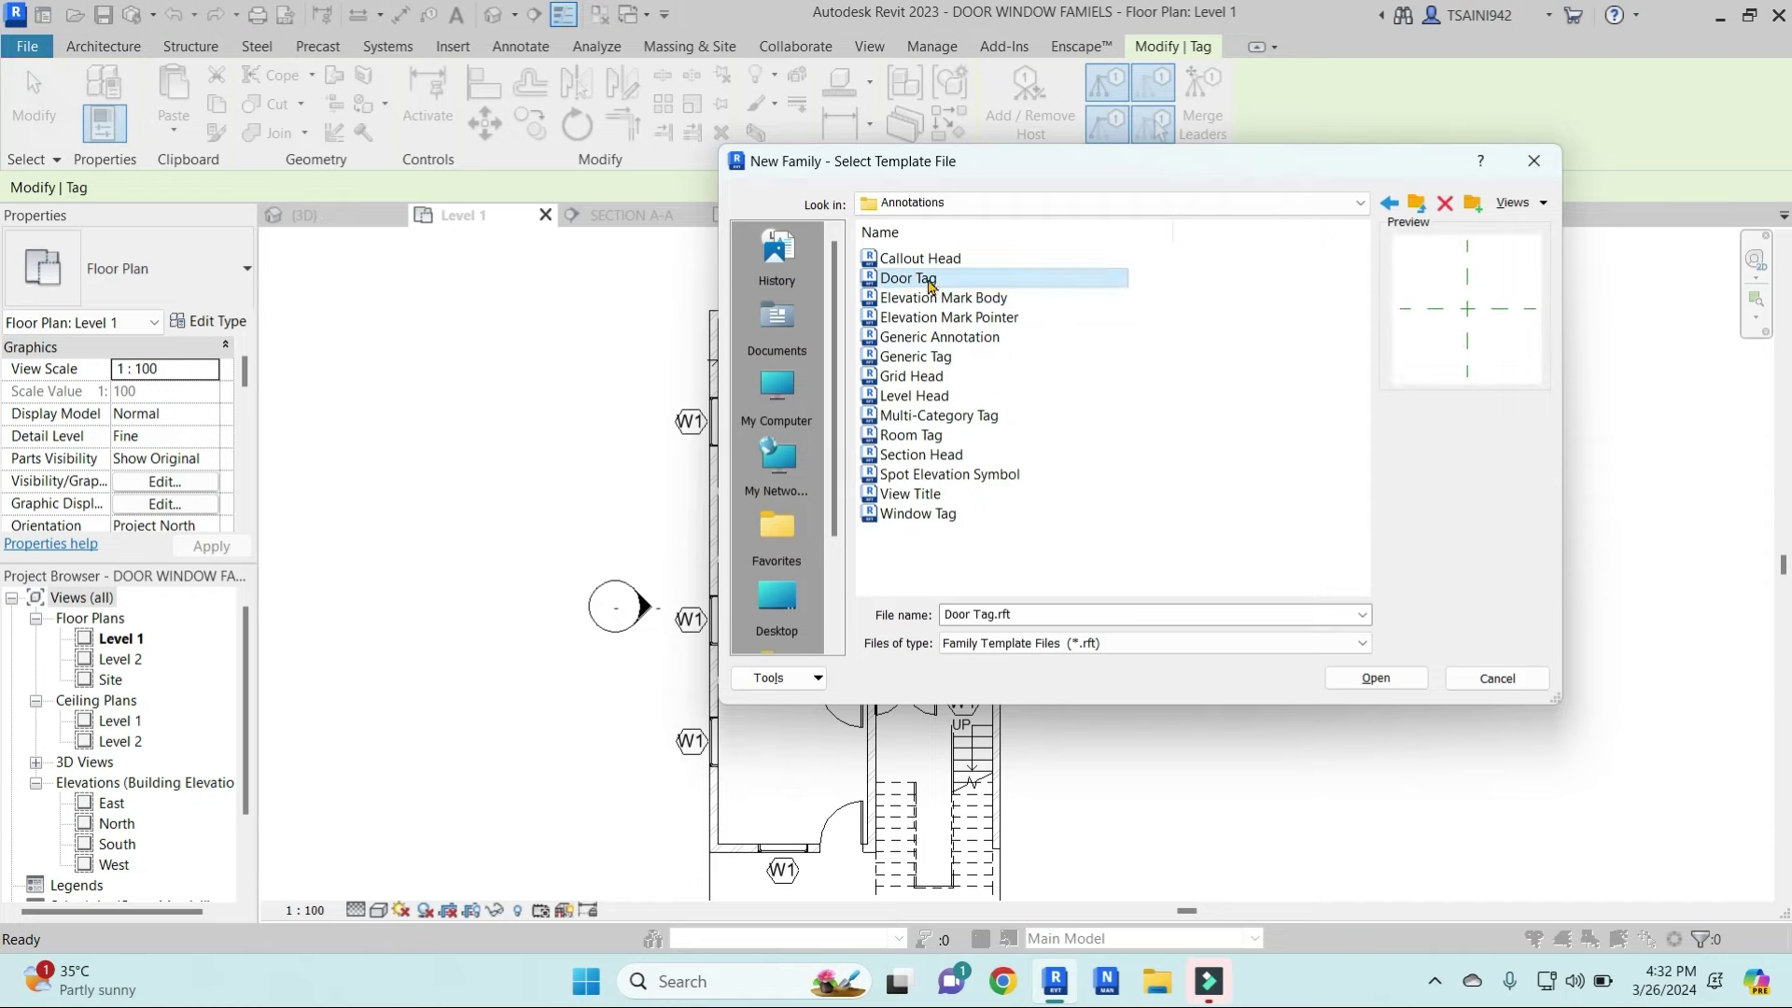
click(1372, 677)
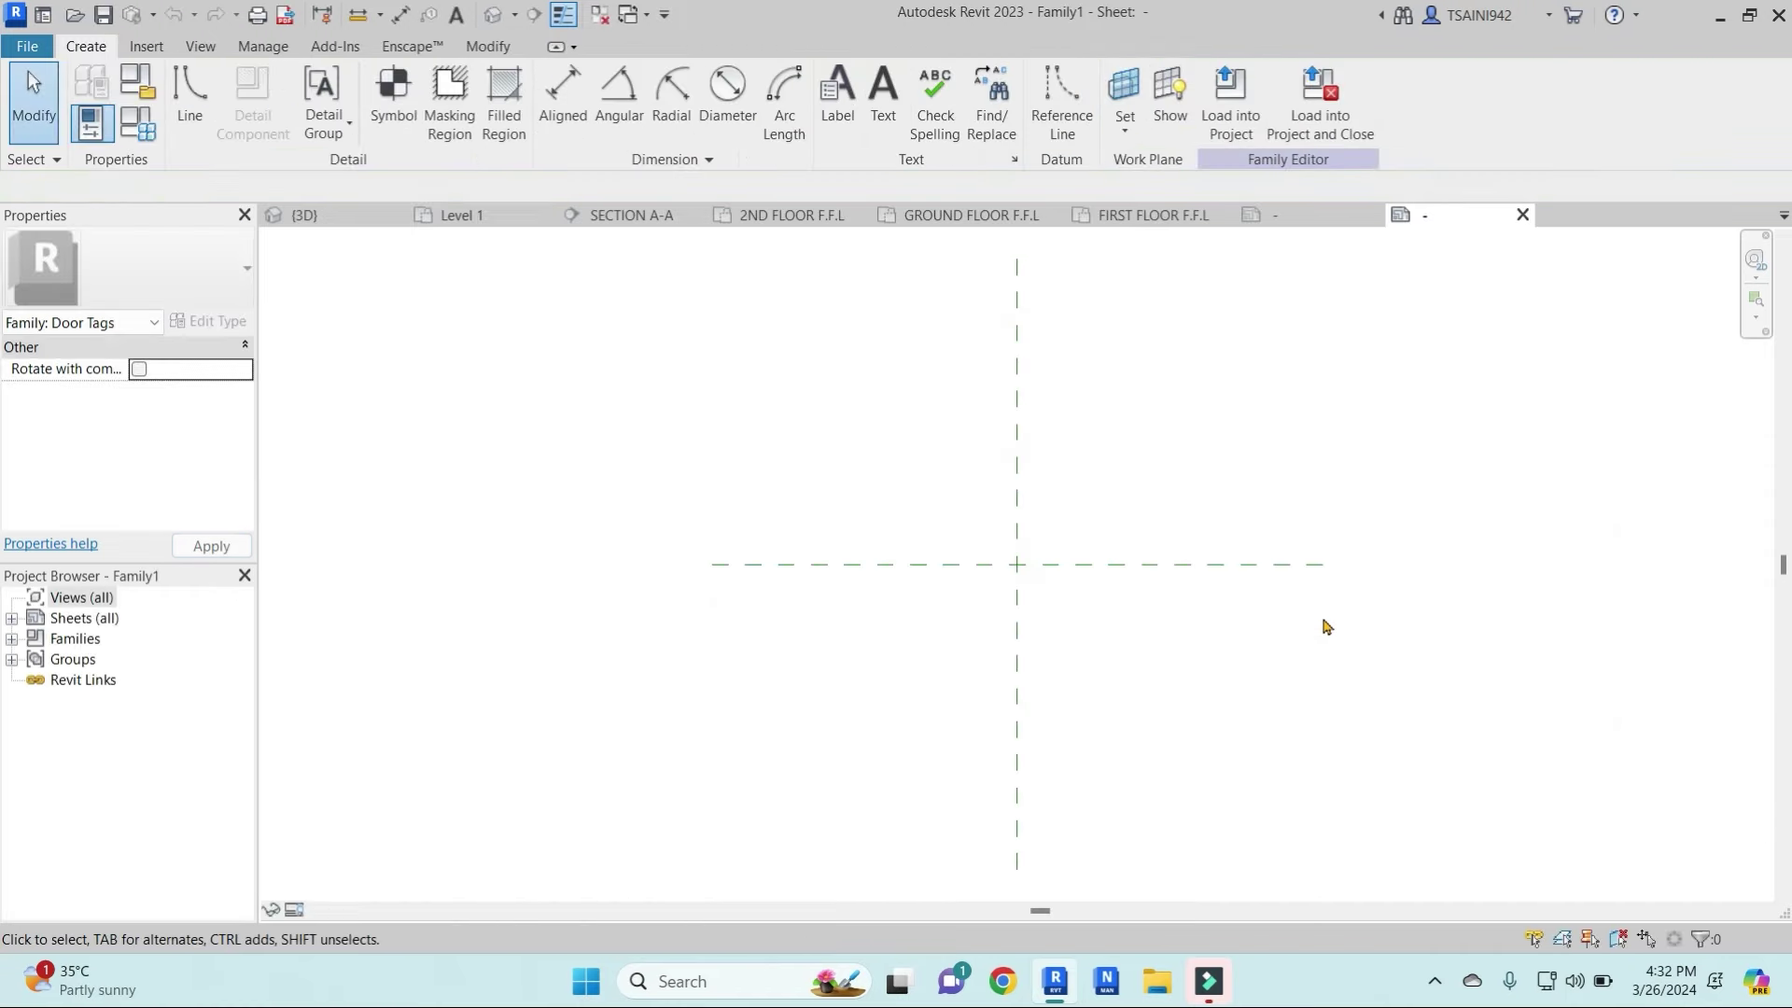
Place a label at the reference-plane intersection and browse the available label parameters
middle_drag(1091, 545, 1084, 544)
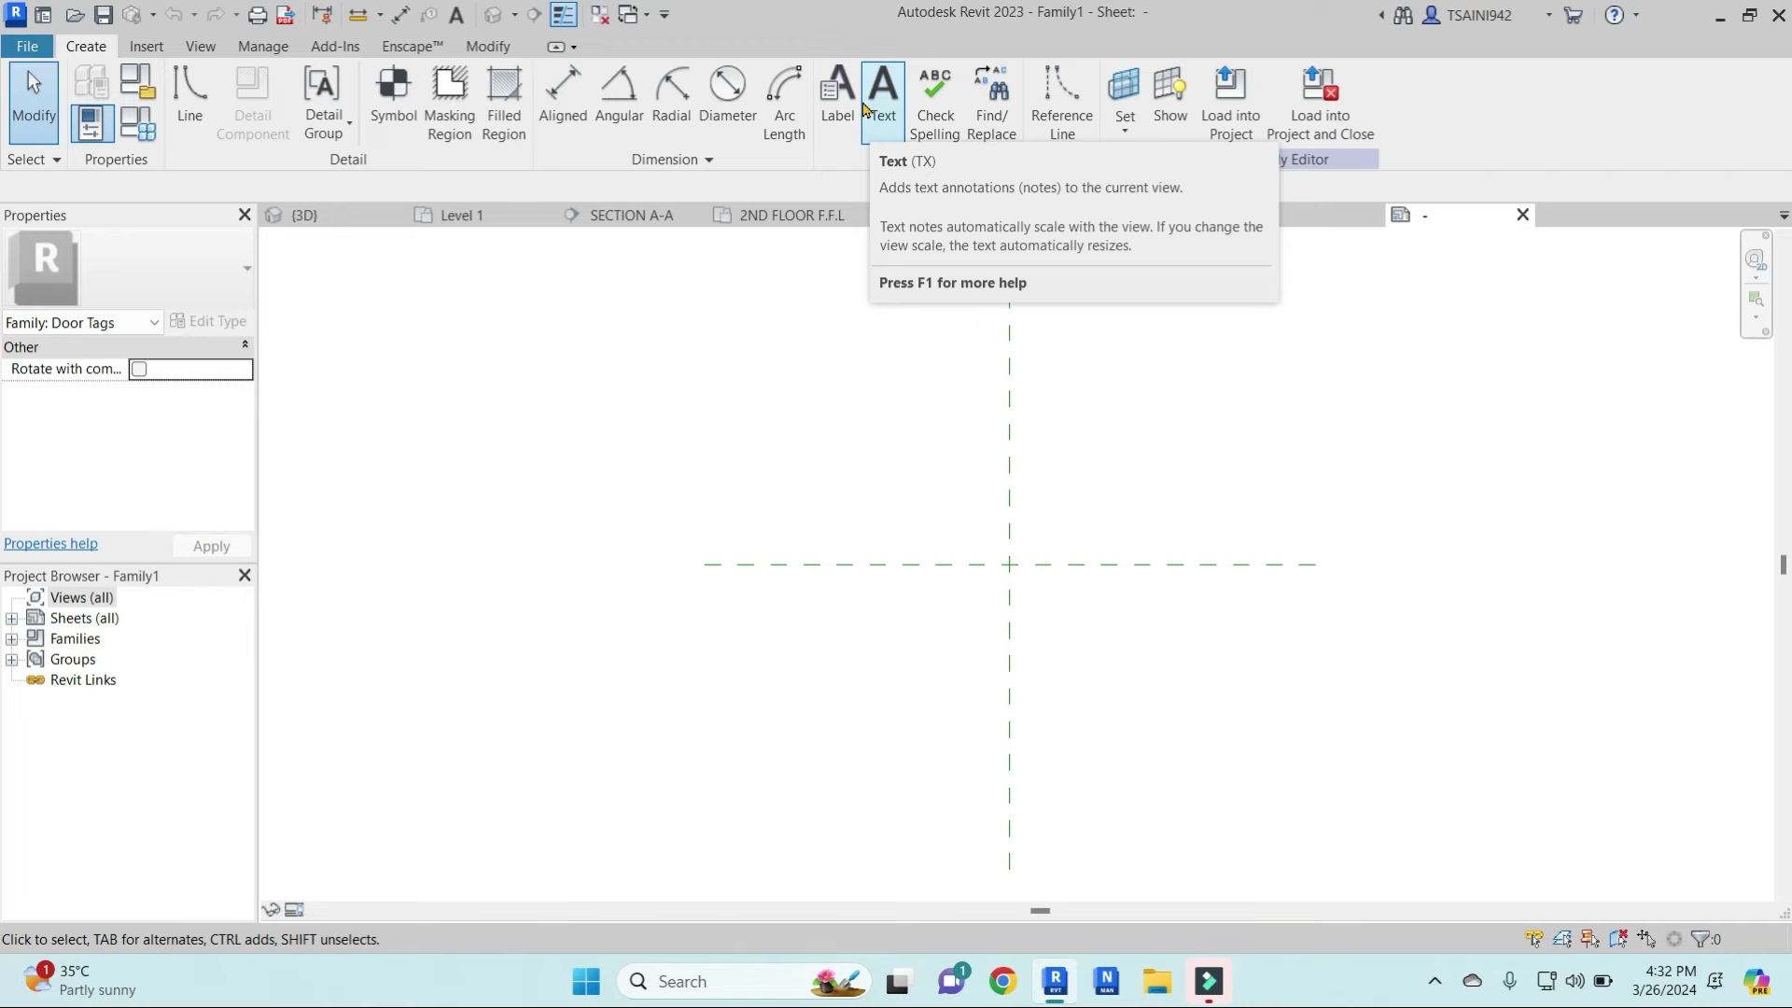
click(852, 109)
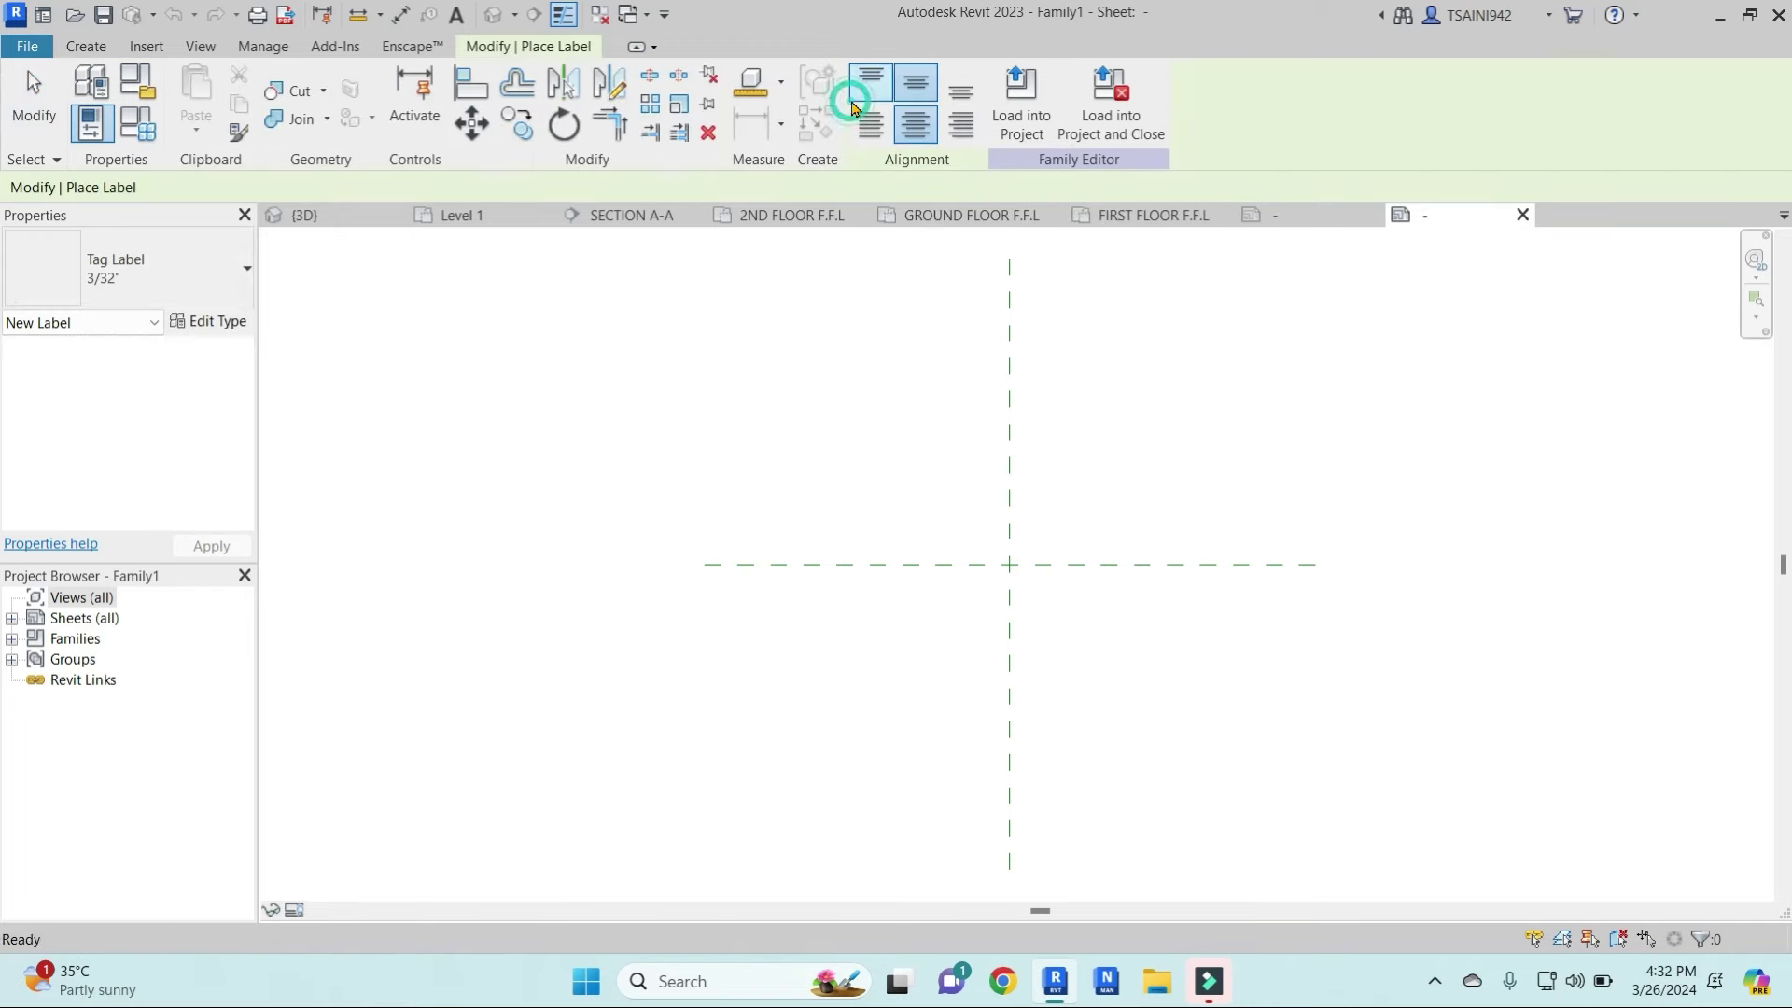
click(1001, 557)
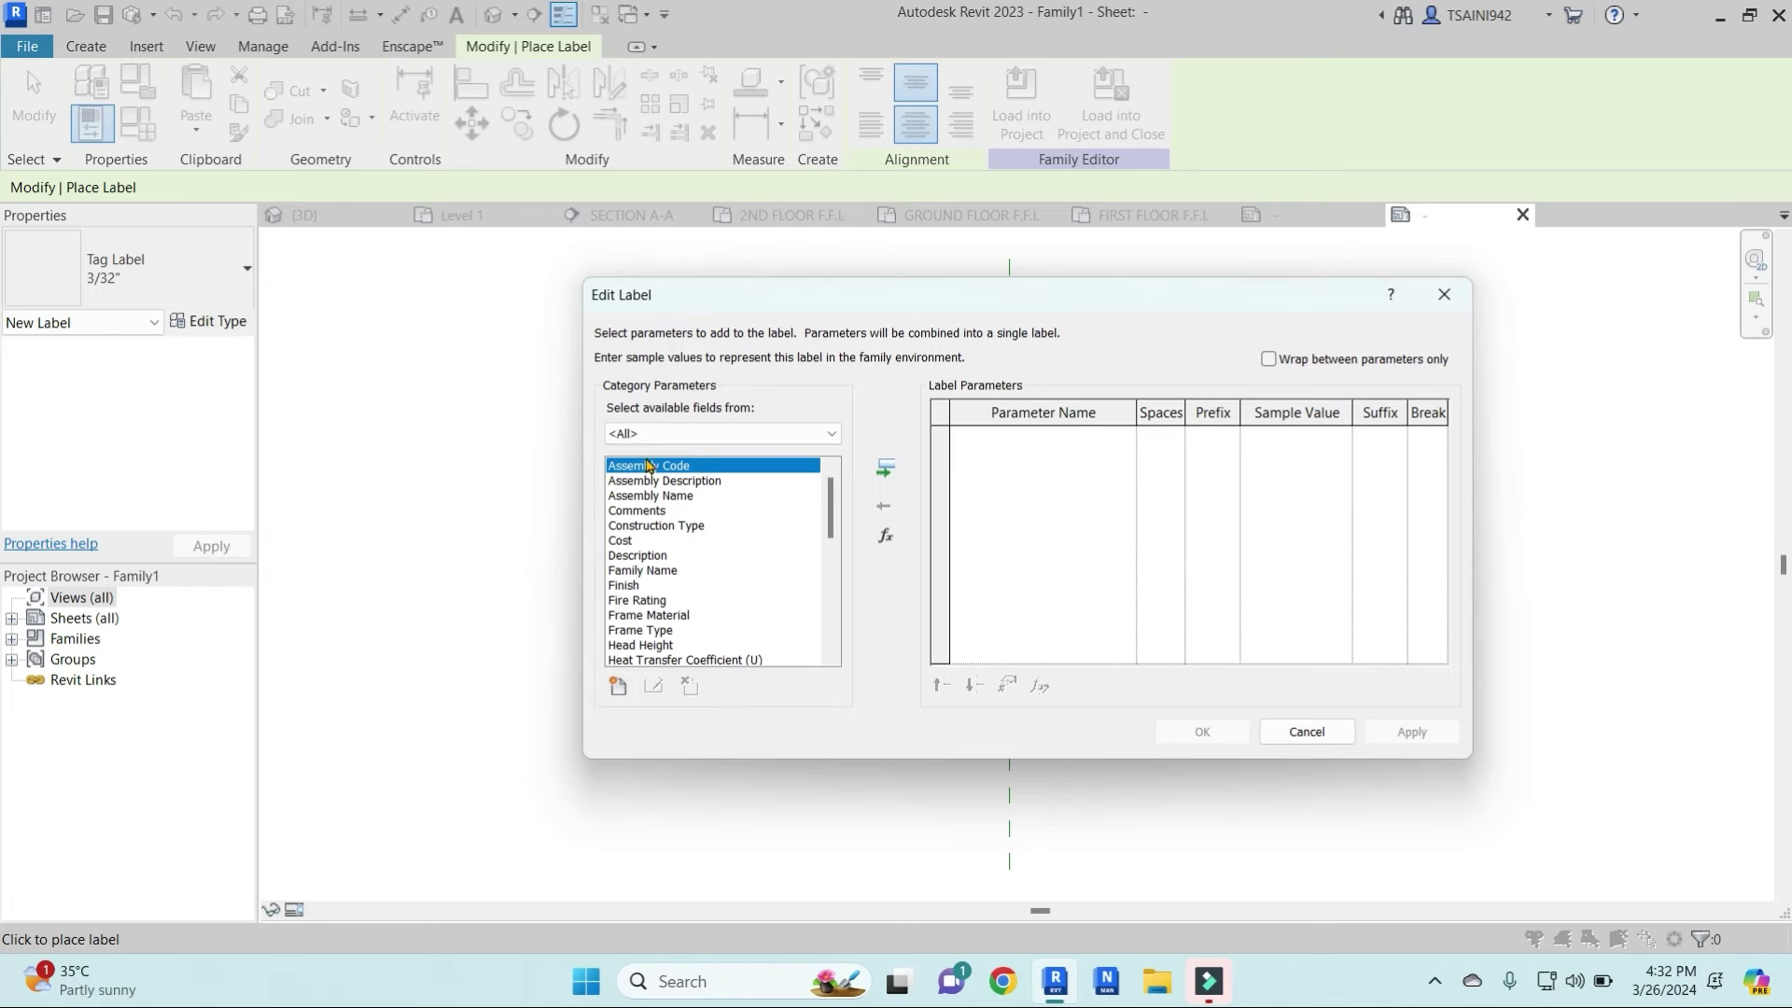
click(630, 541)
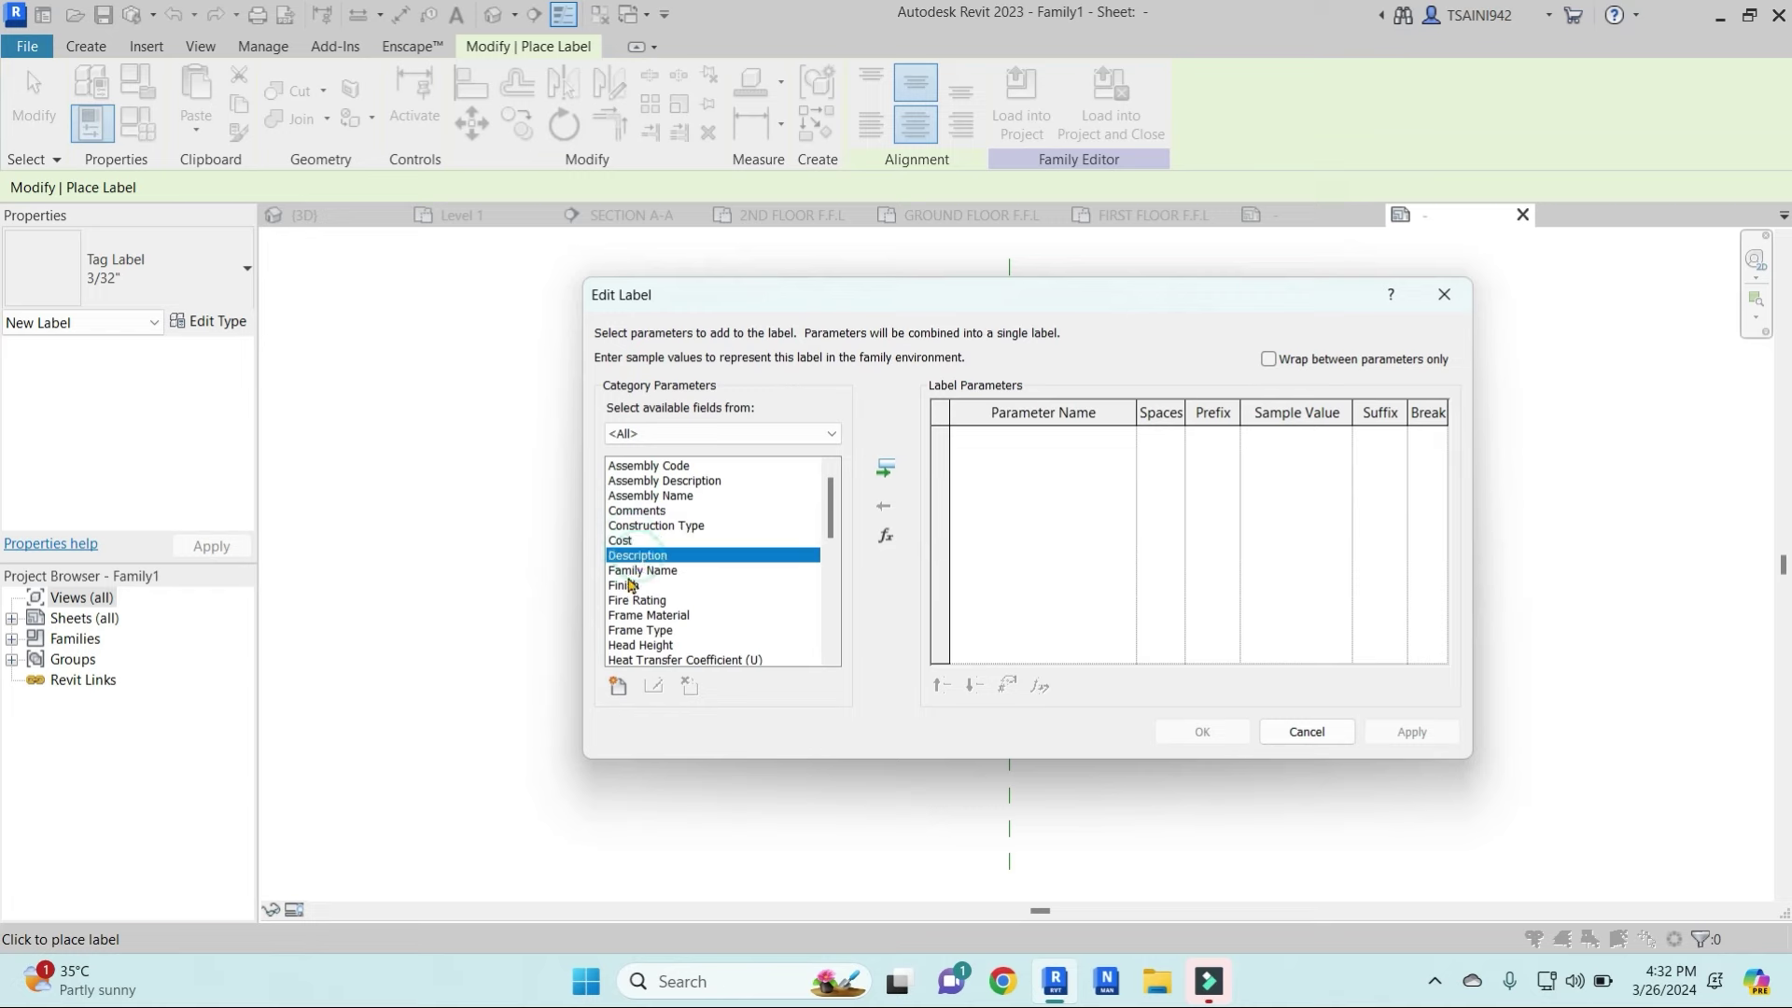
click(630, 571)
click(627, 632)
scroll(627, 635, down, 5)
scroll(626, 618, down, 5)
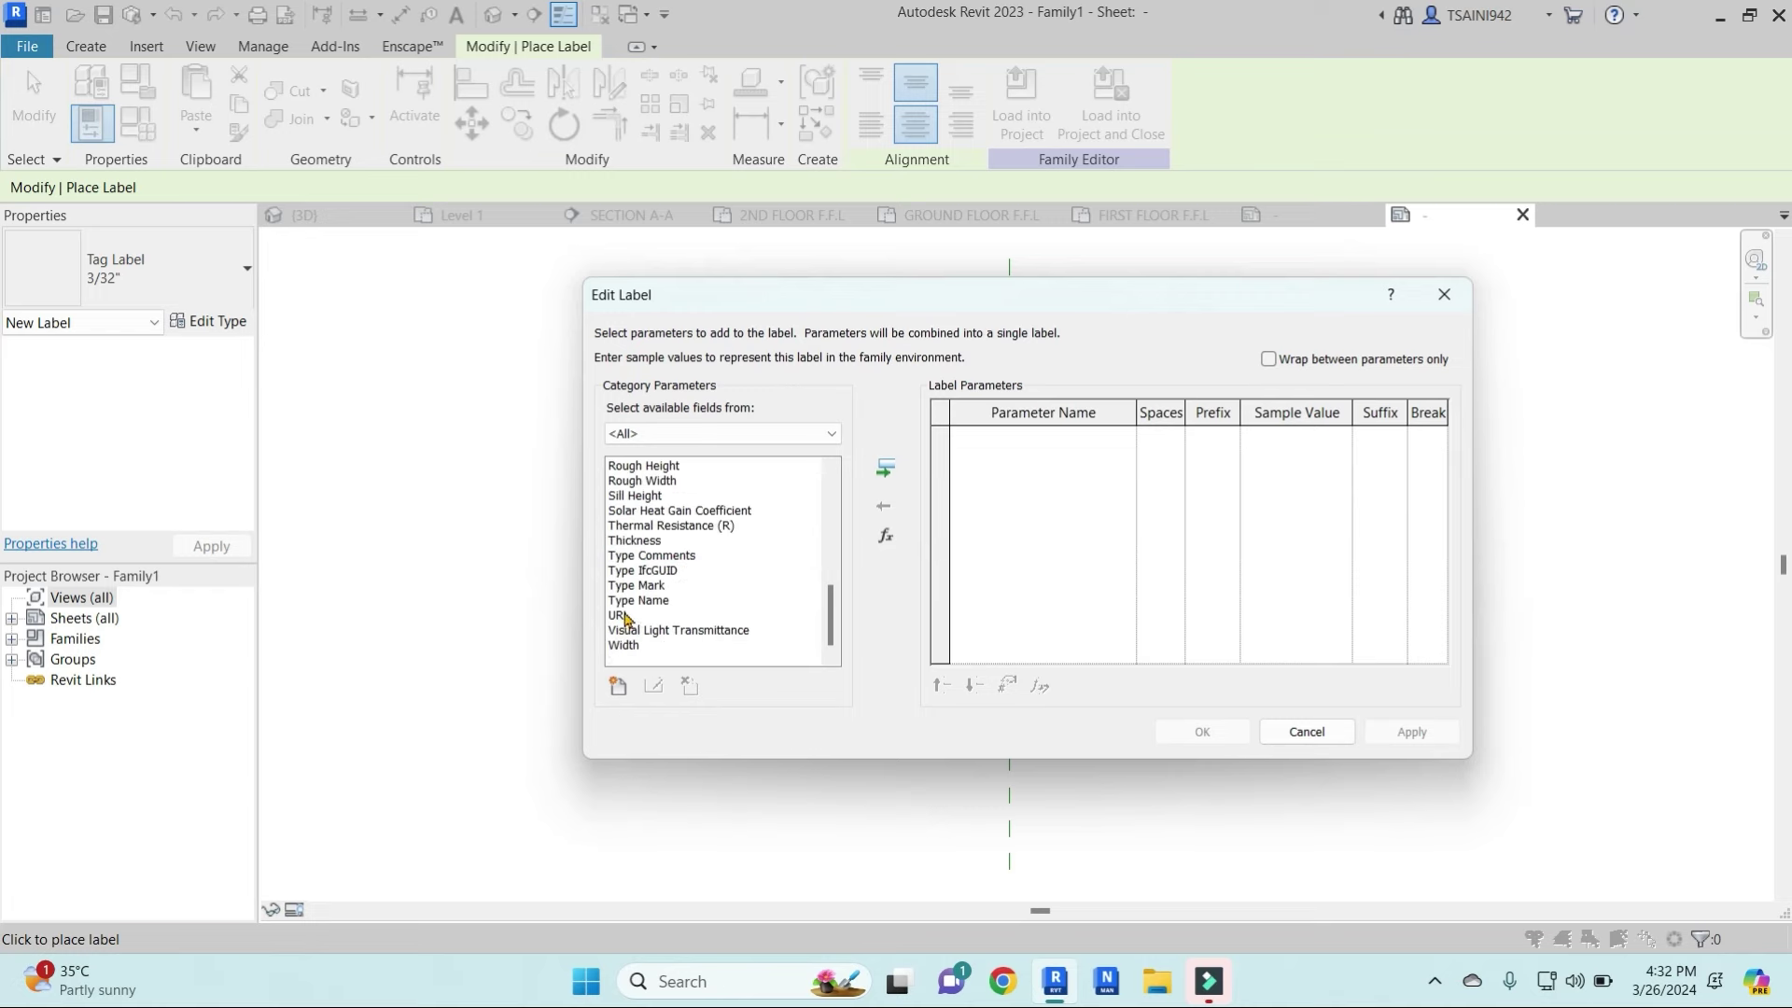
scroll(621, 620, up, 6)
scroll(623, 616, up, 1)
scroll(625, 614, down, 3)
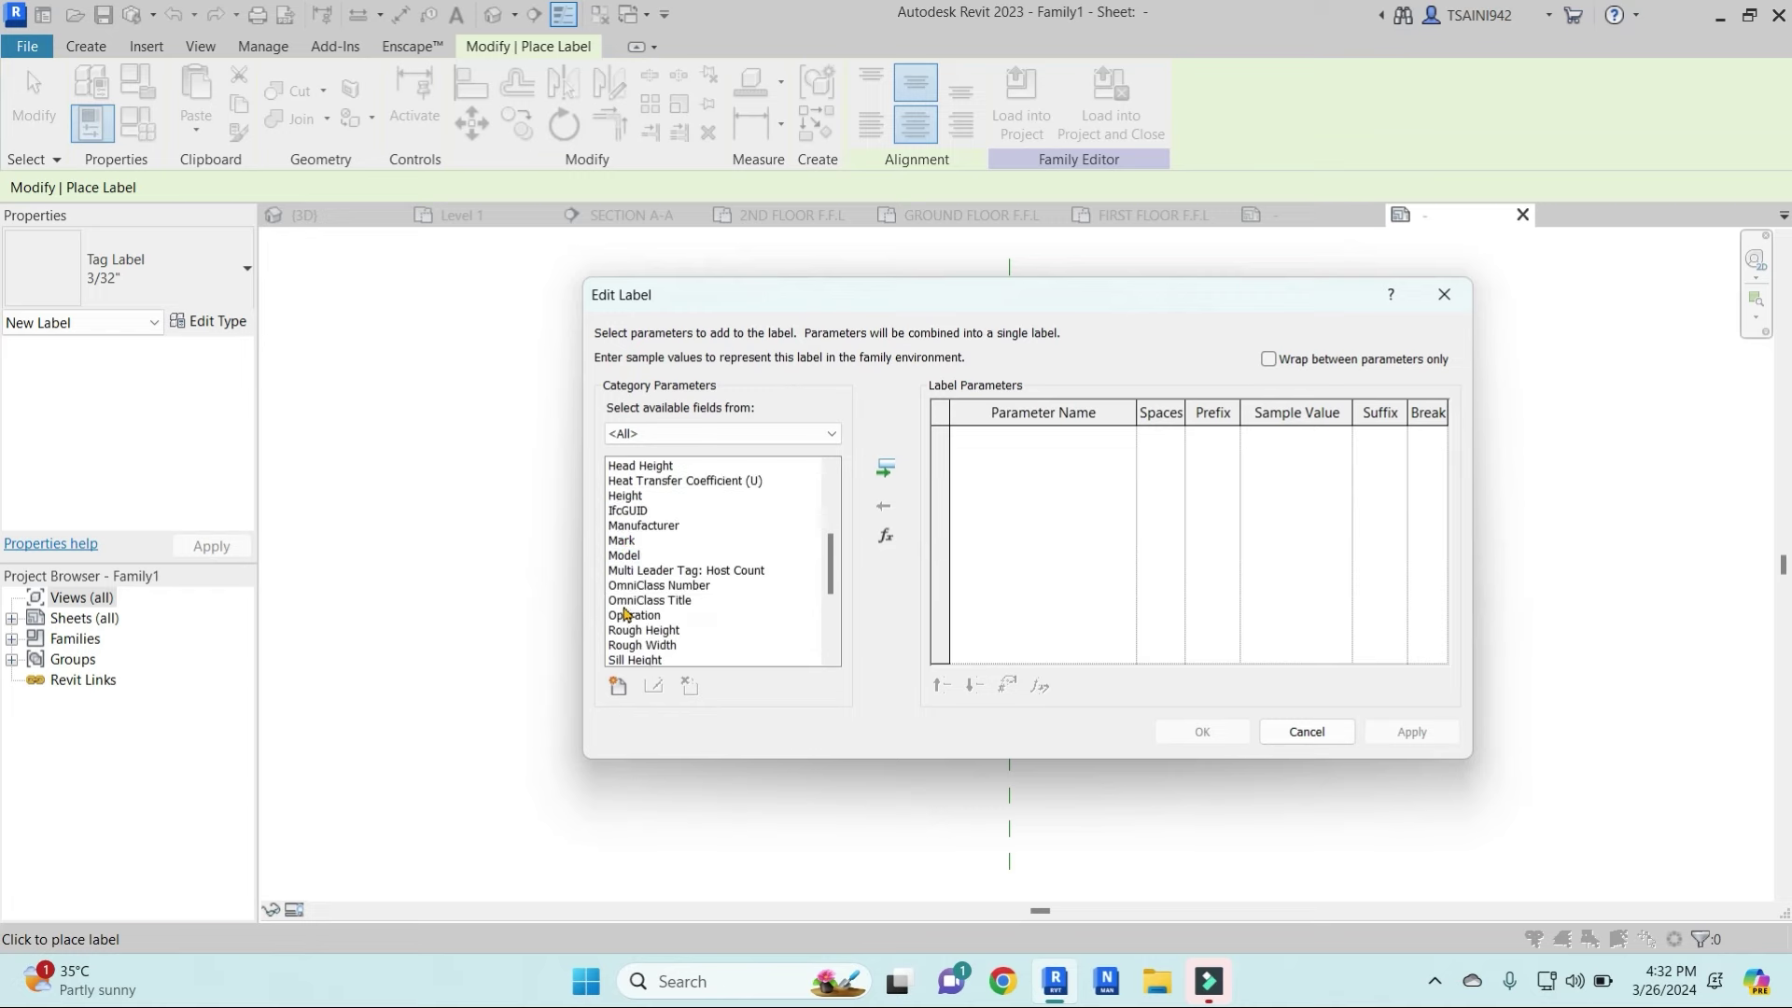
Add the Description parameter to the label with sample value 00
click(627, 542)
scroll(629, 539, up, 4)
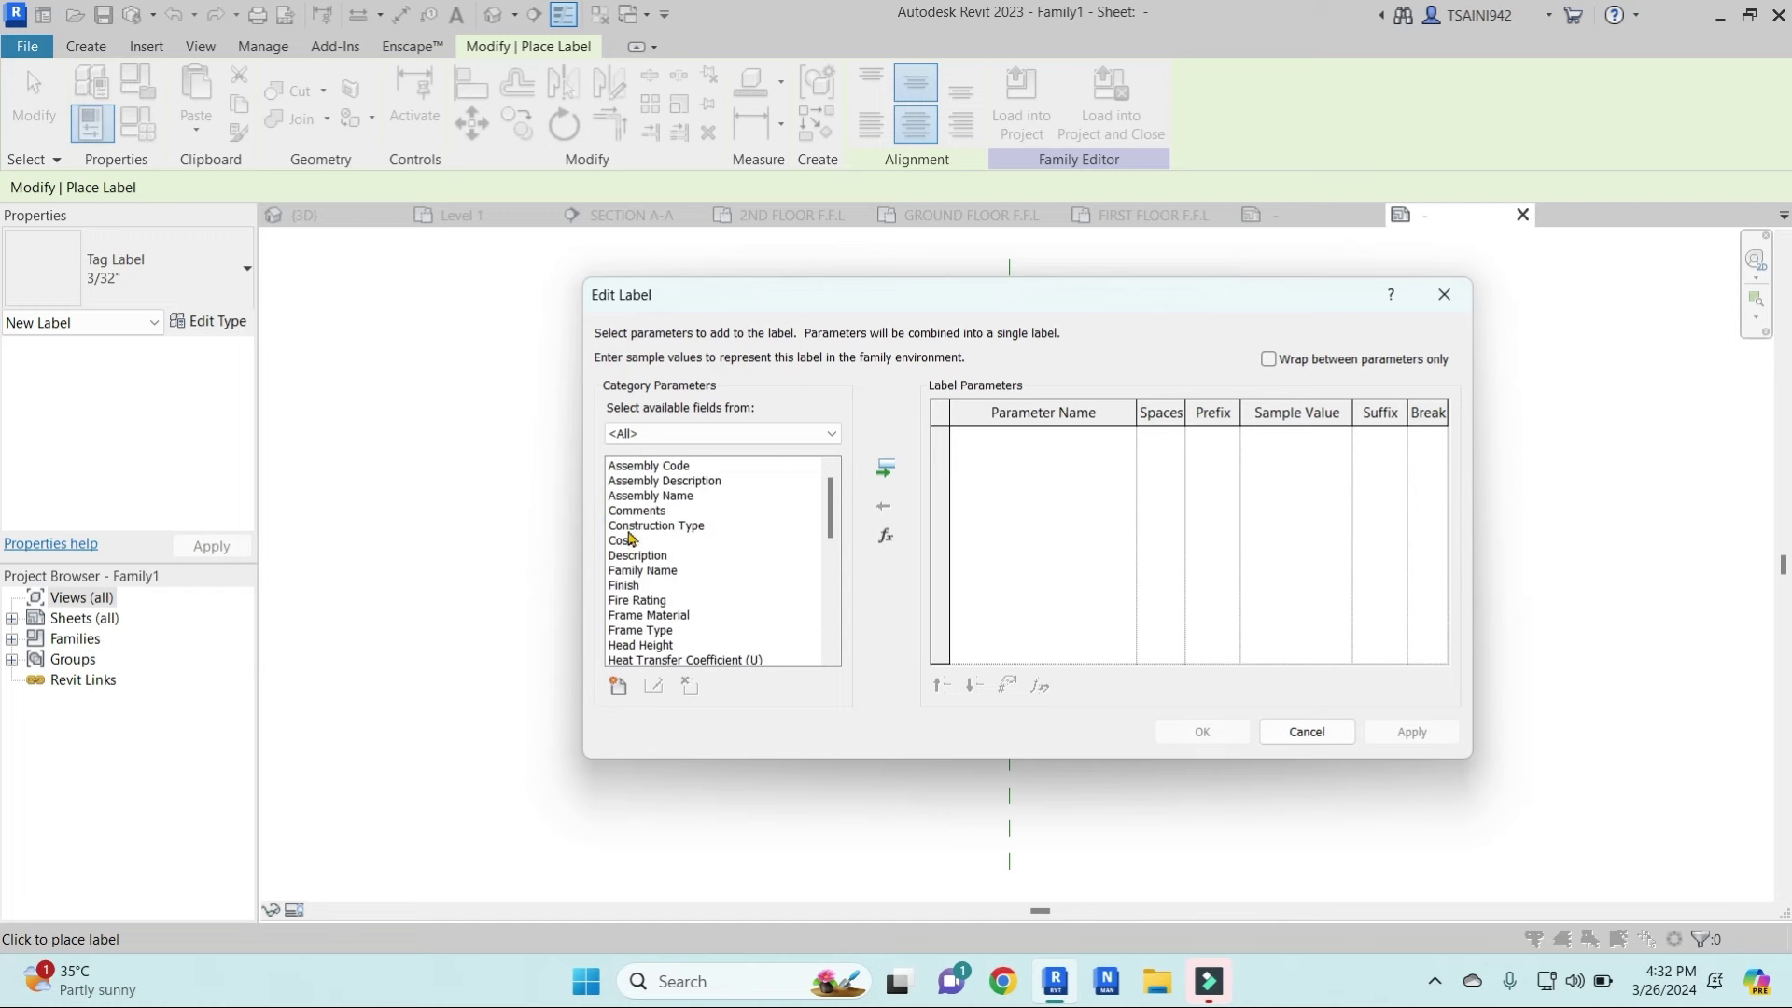
click(634, 557)
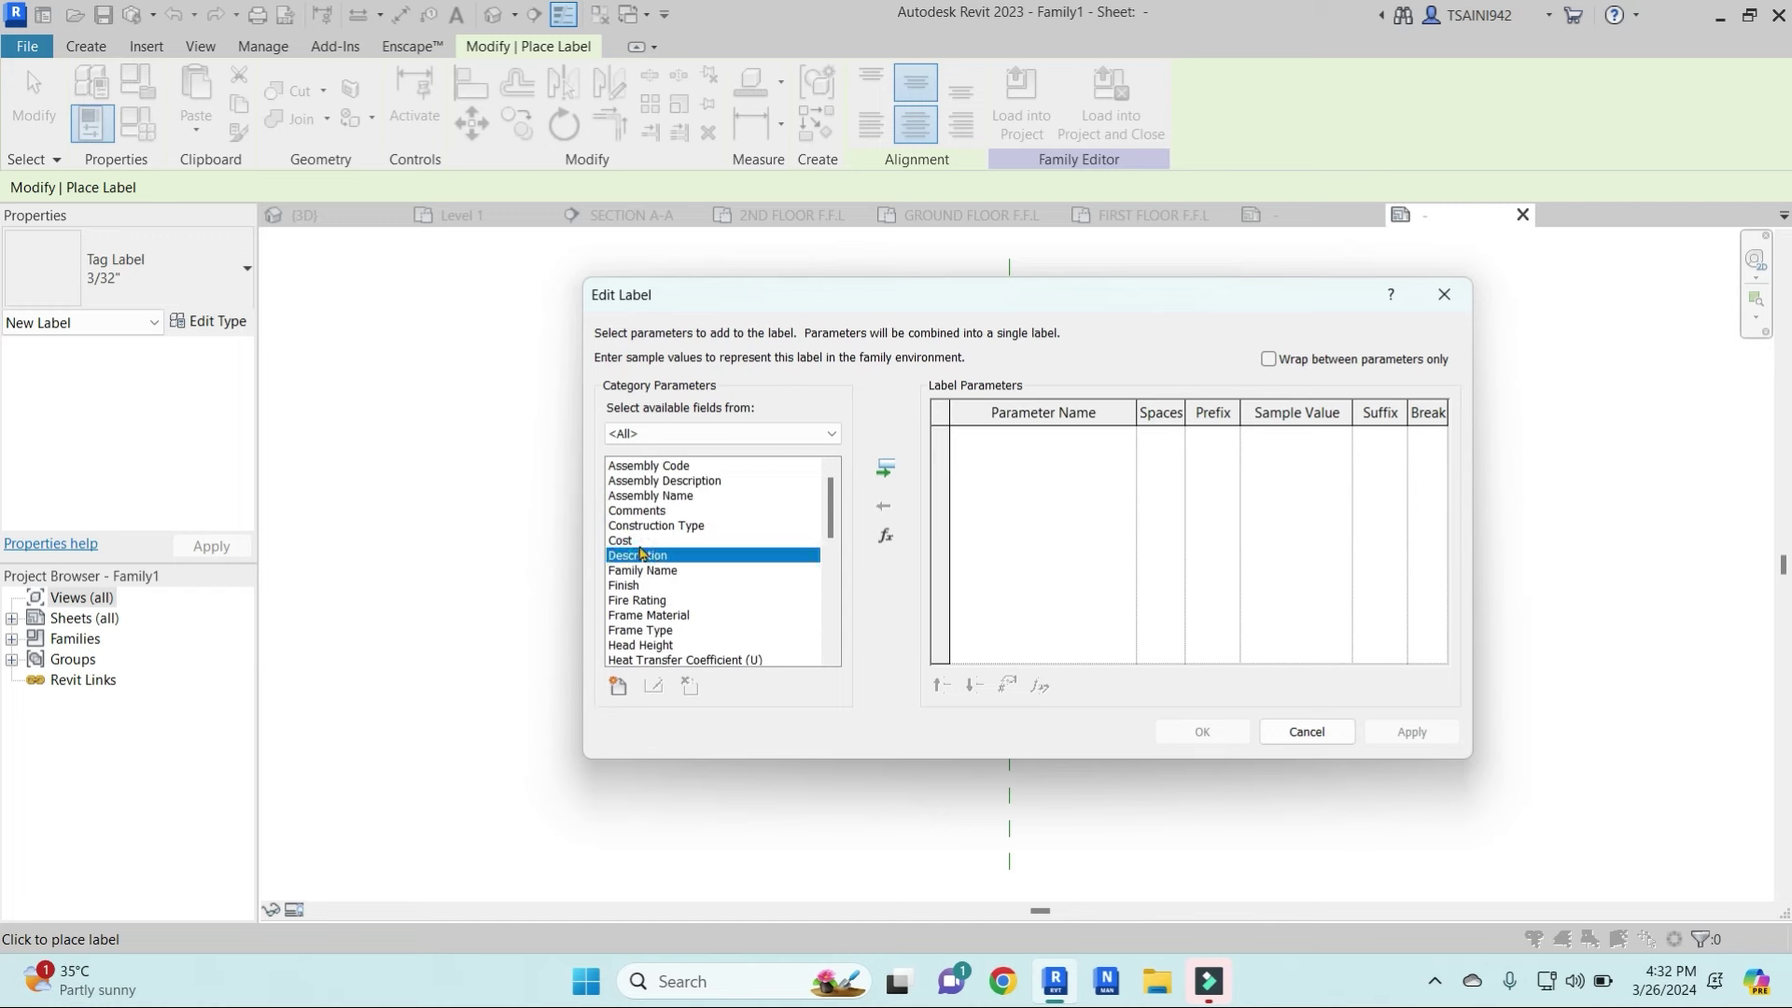
click(641, 572)
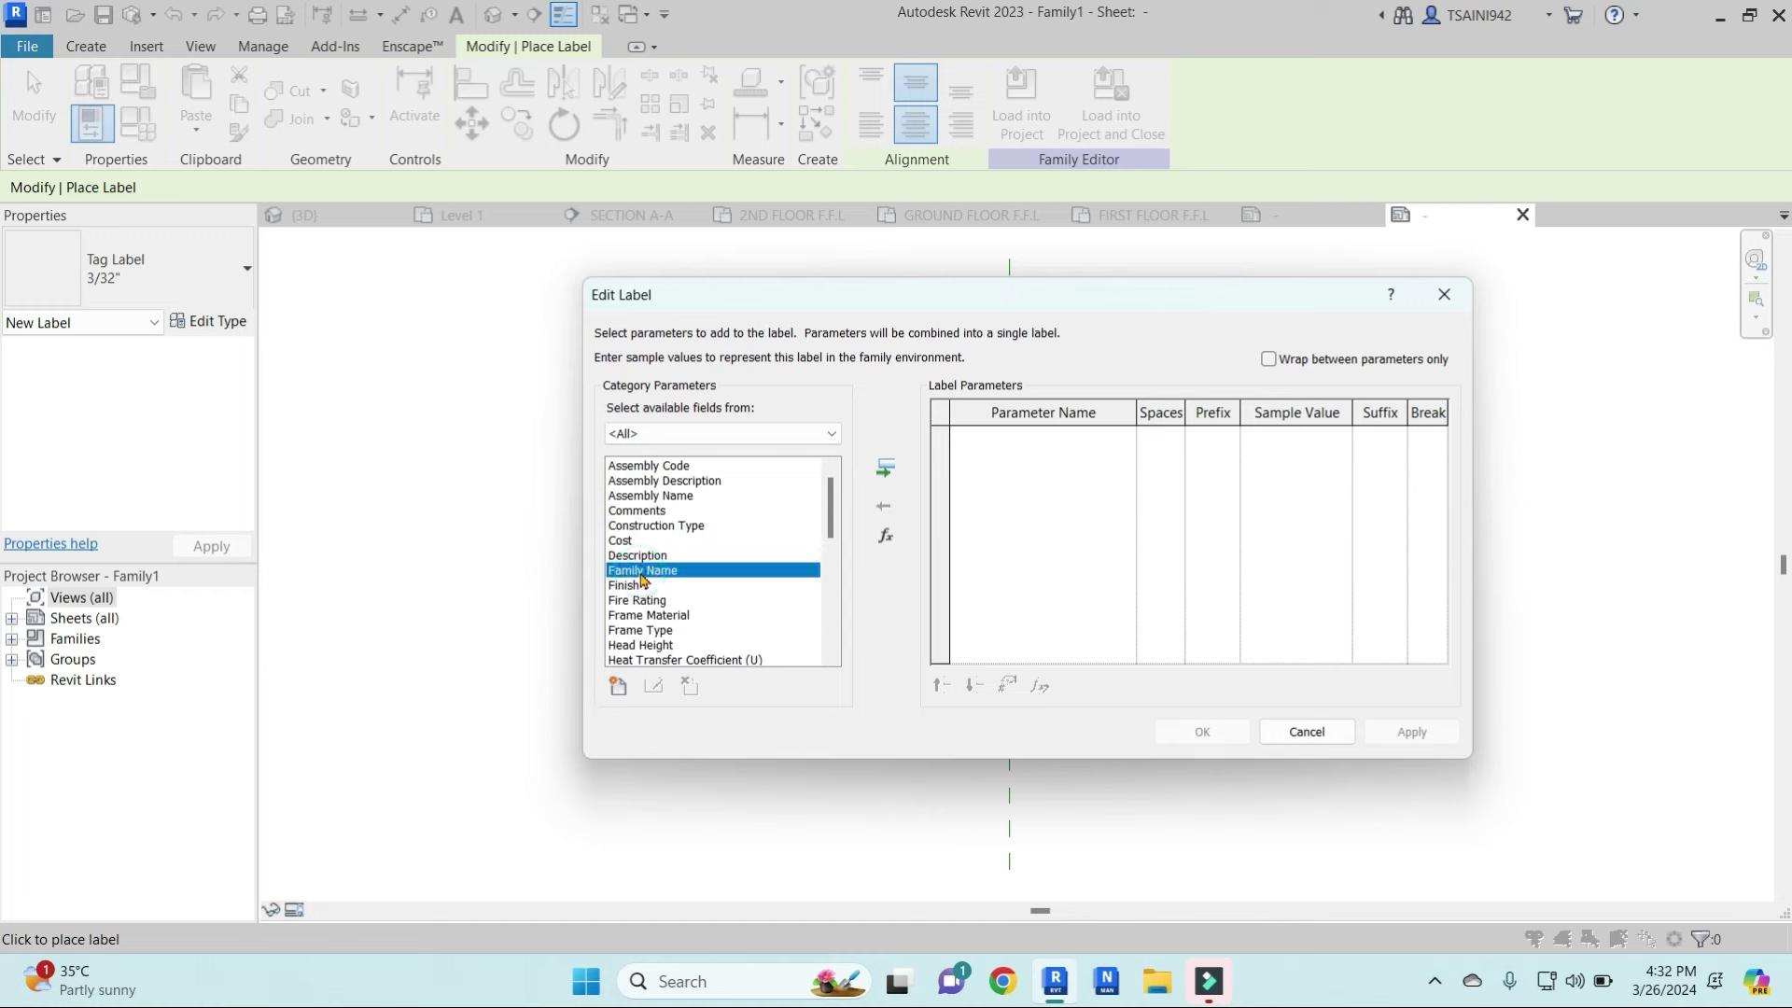
click(648, 558)
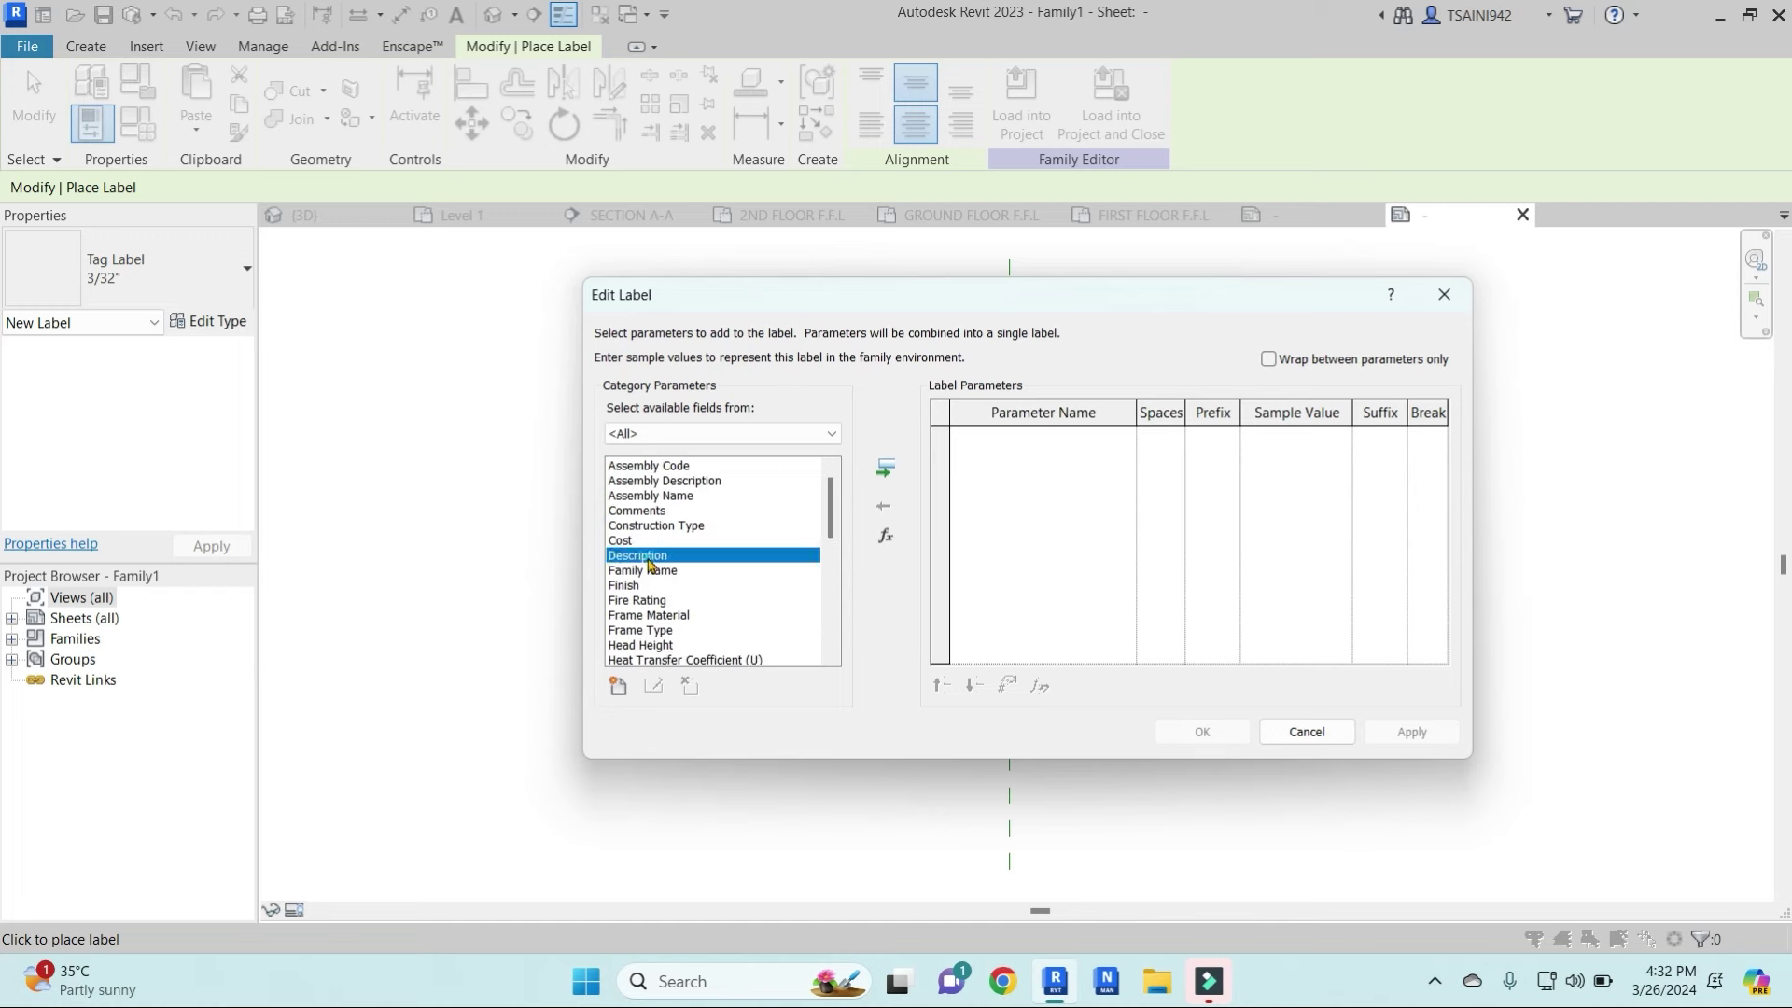
click(886, 468)
click(1324, 436)
text(00)
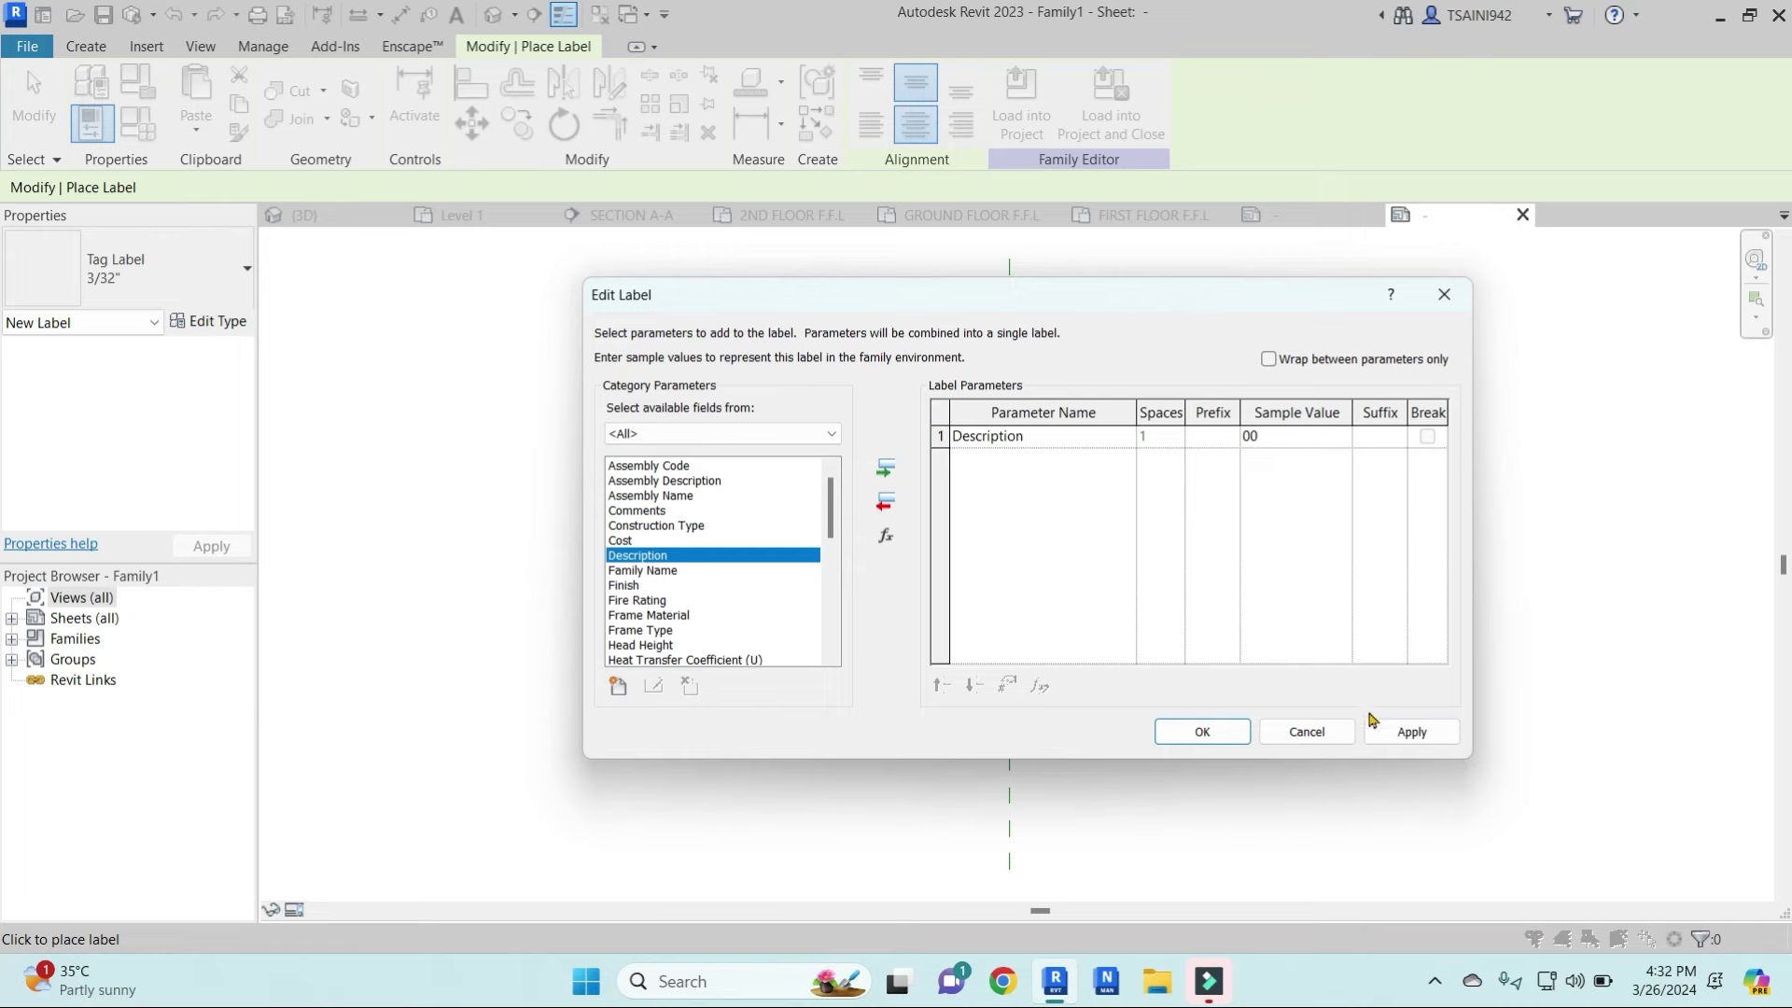
click(1406, 735)
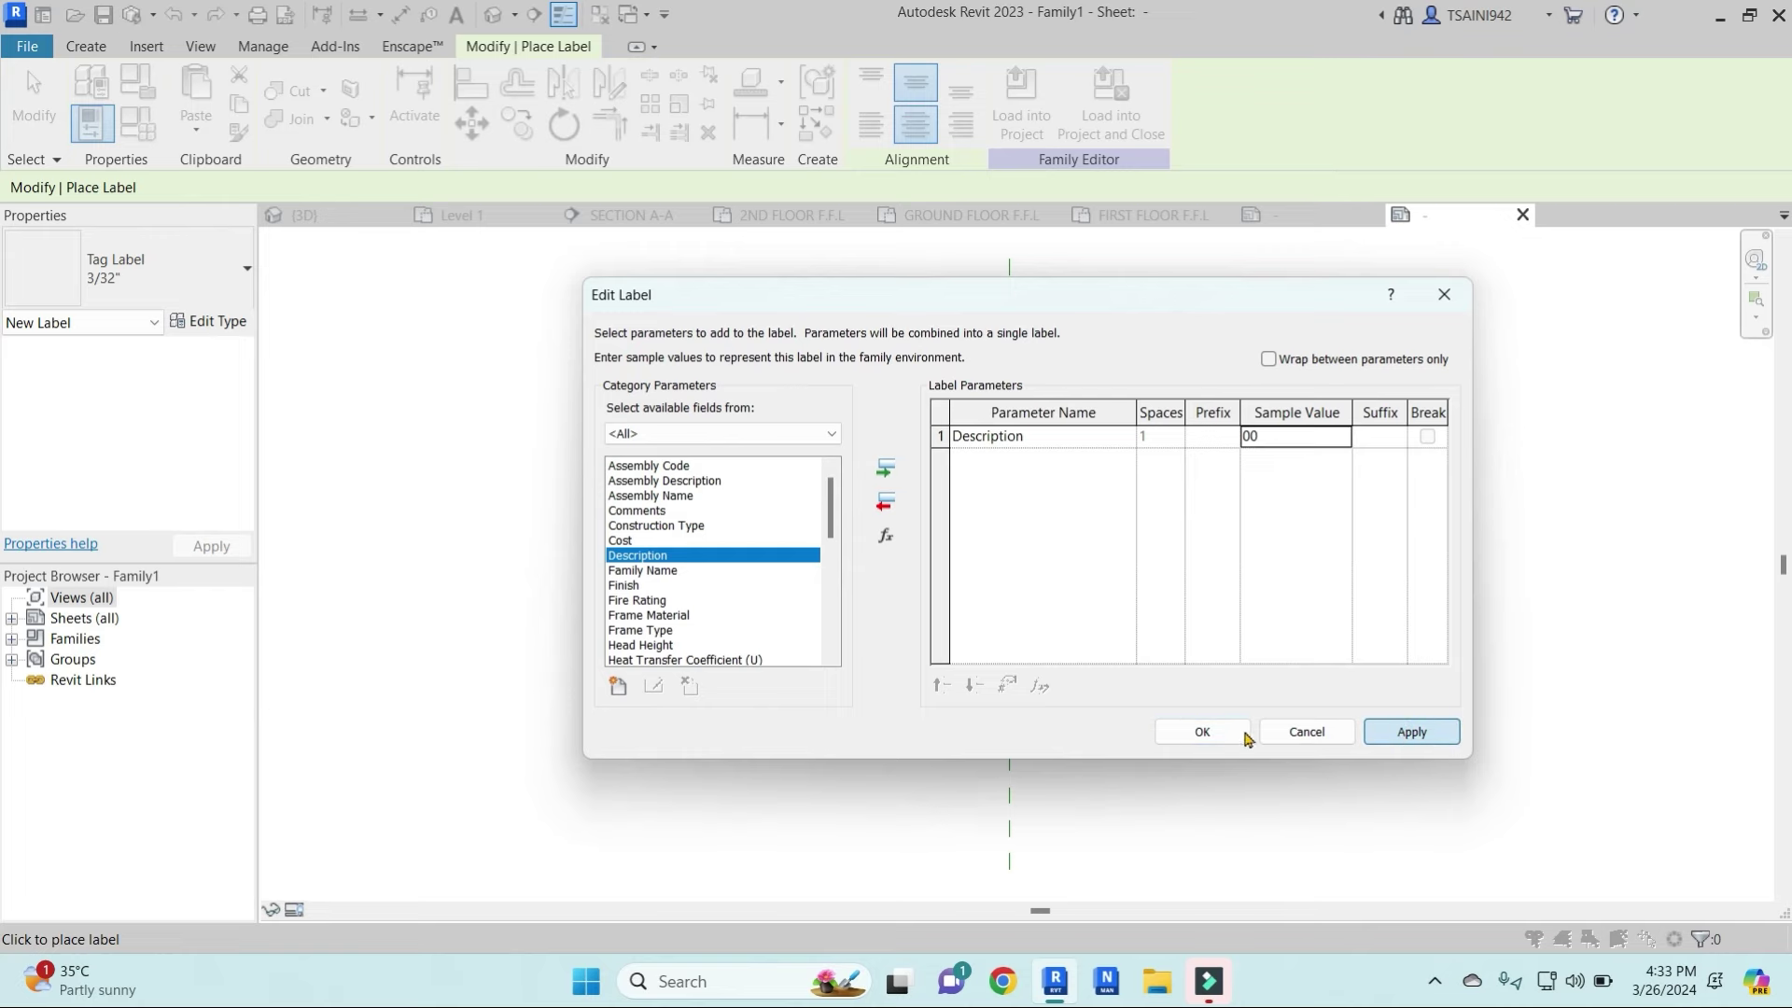
click(1211, 733)
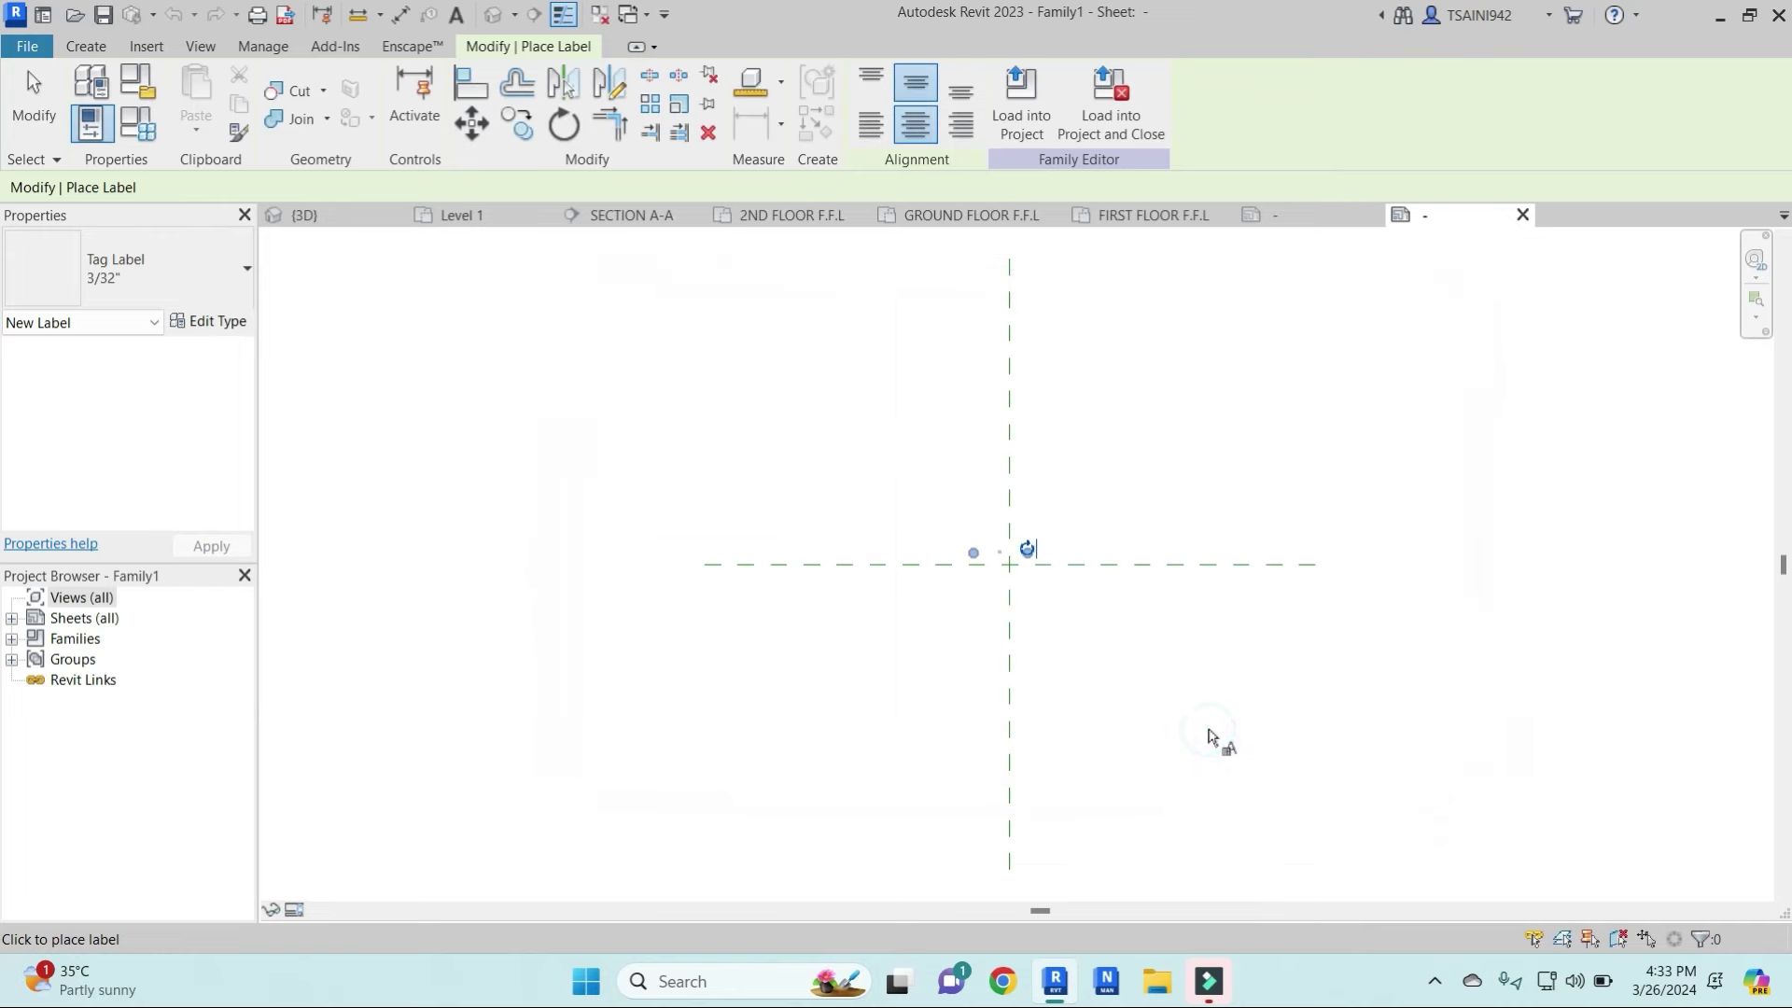
Move the new label down onto the reference-plane crossing
click(985, 540)
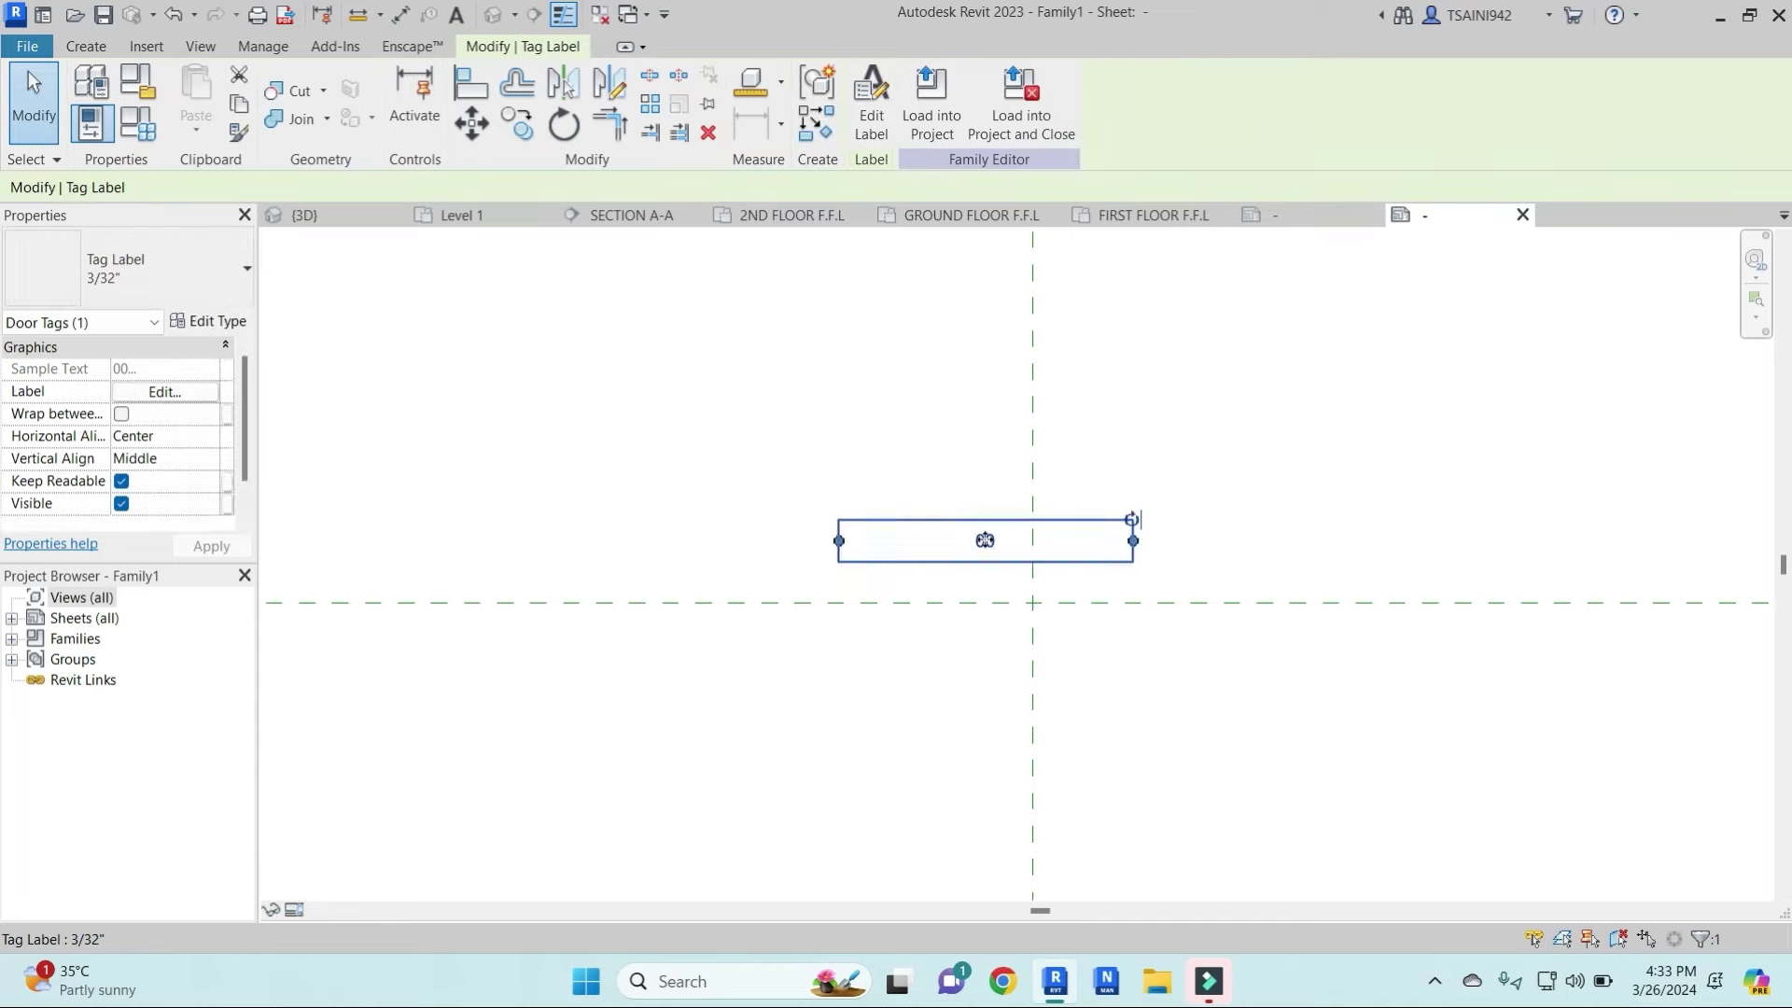
drag(986, 540, 1034, 592)
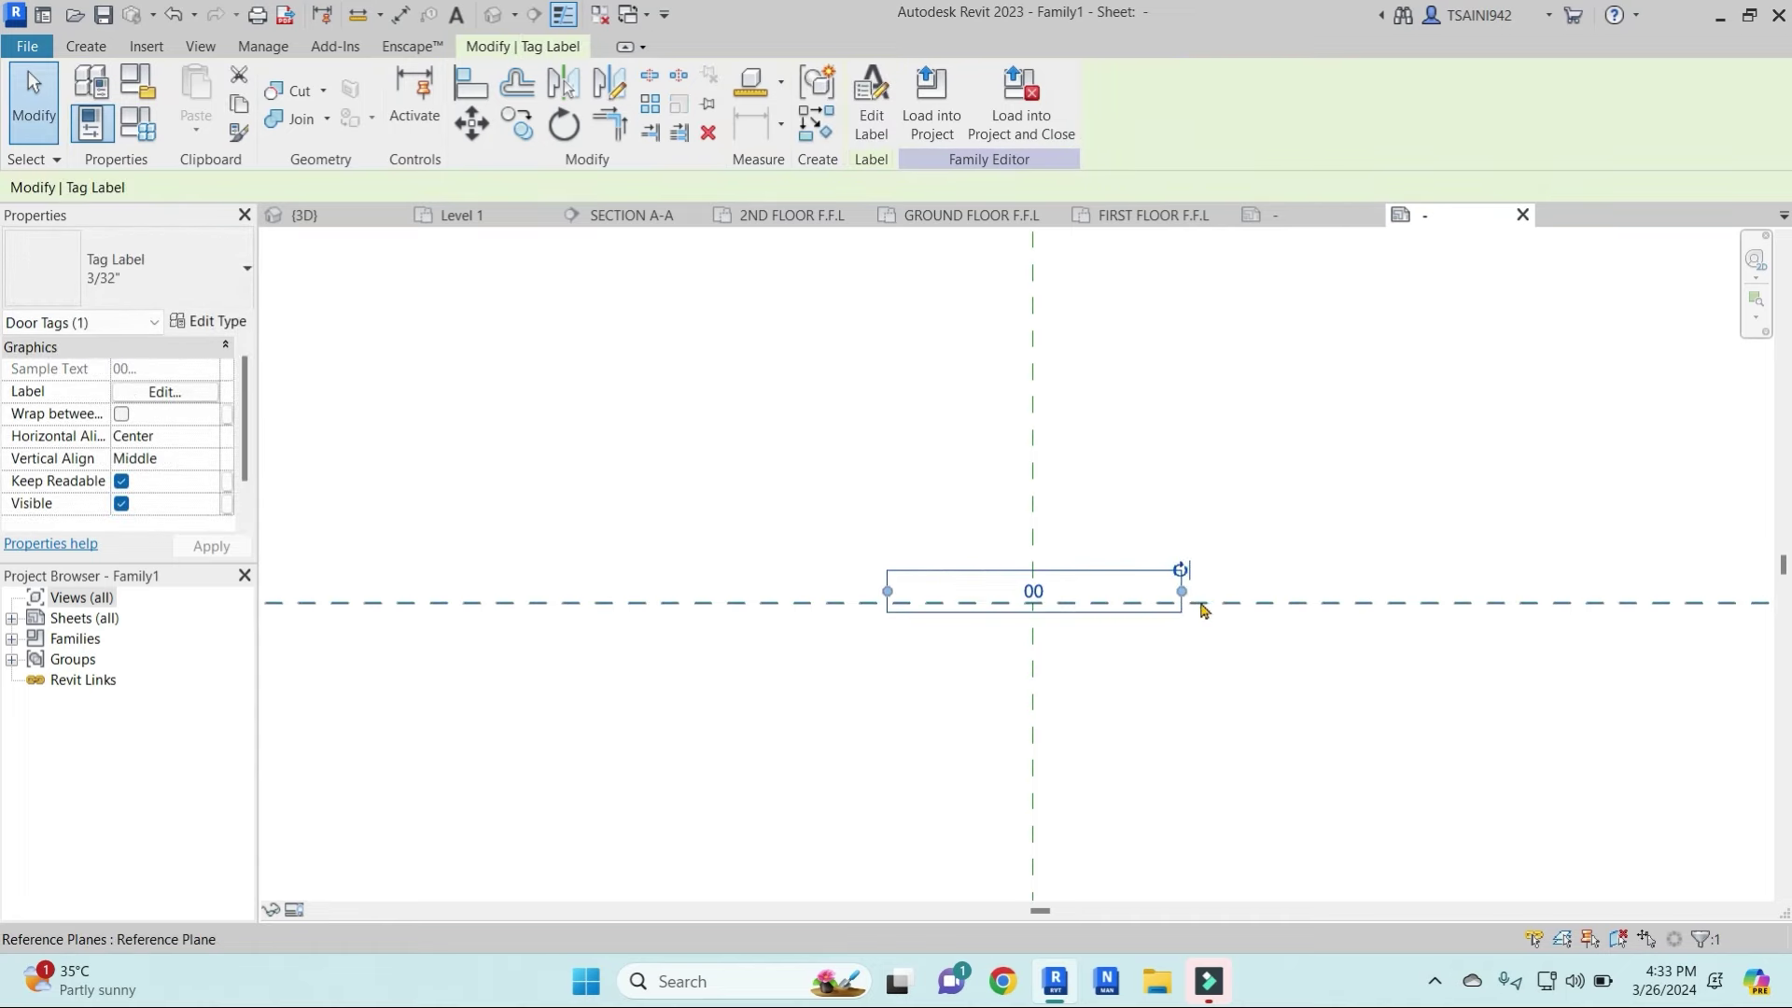
scroll(1195, 605, up, 3)
scroll(1195, 604, up, 1)
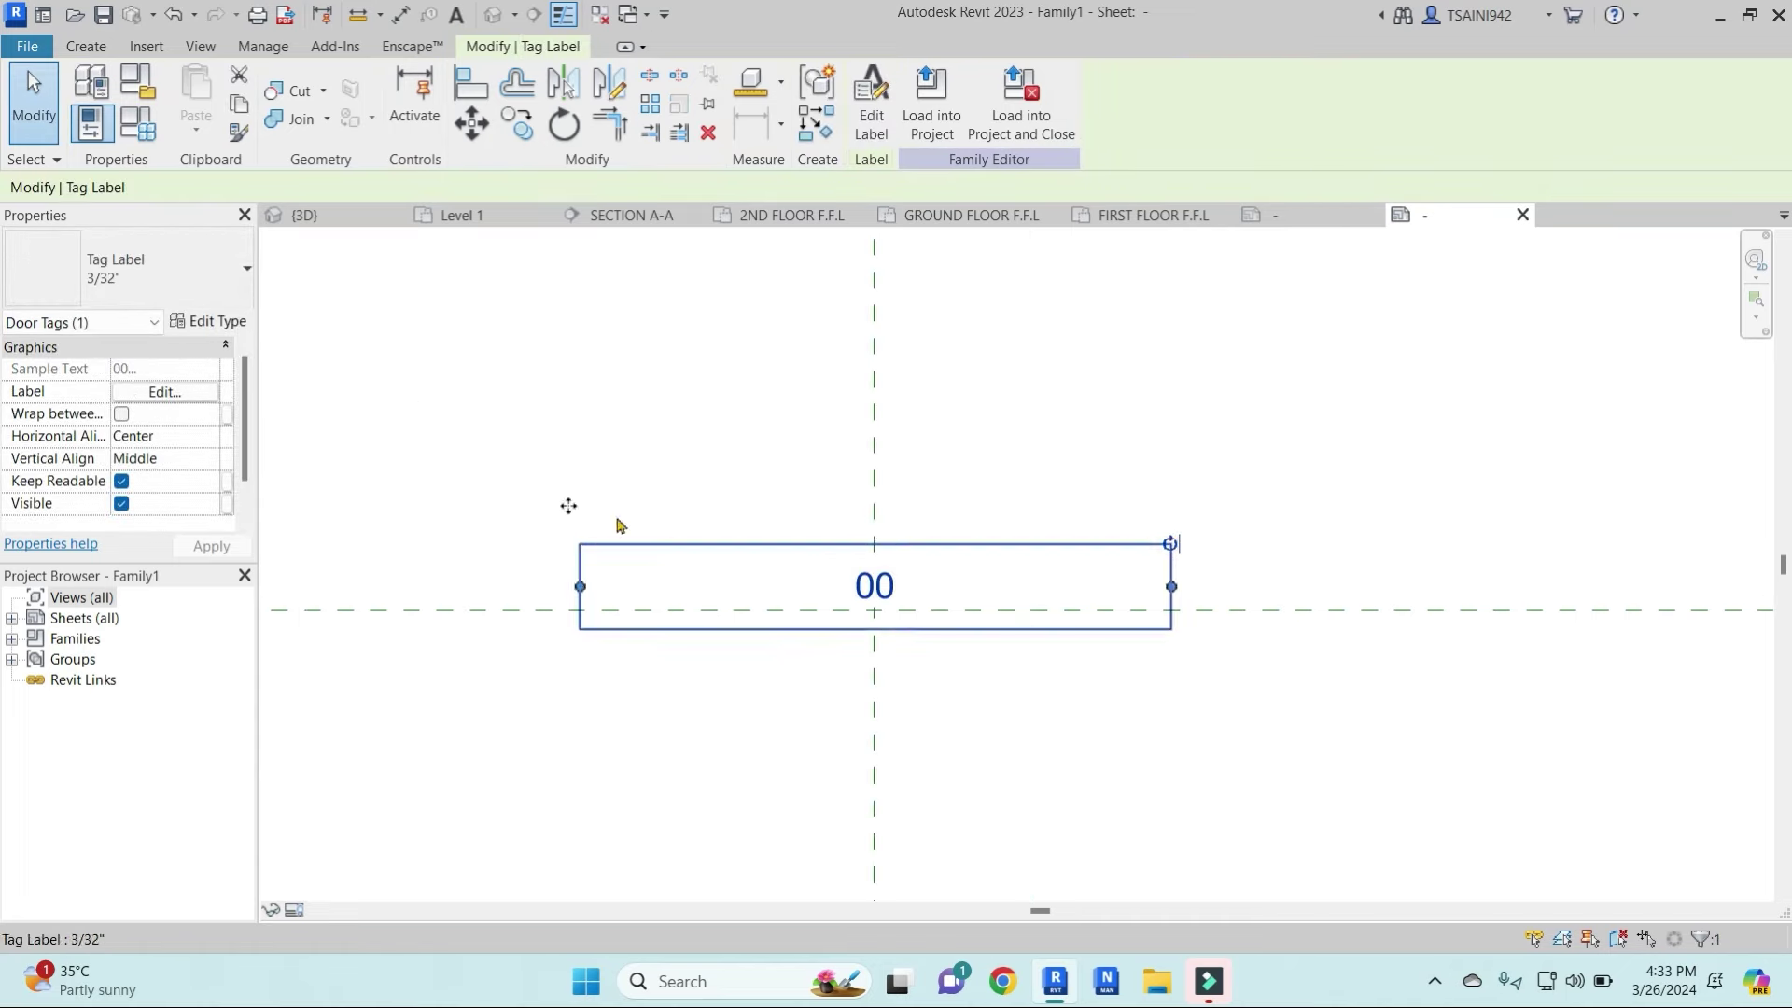
Set the label type's background to Opaque and its text size to 2 mm
click(227, 322)
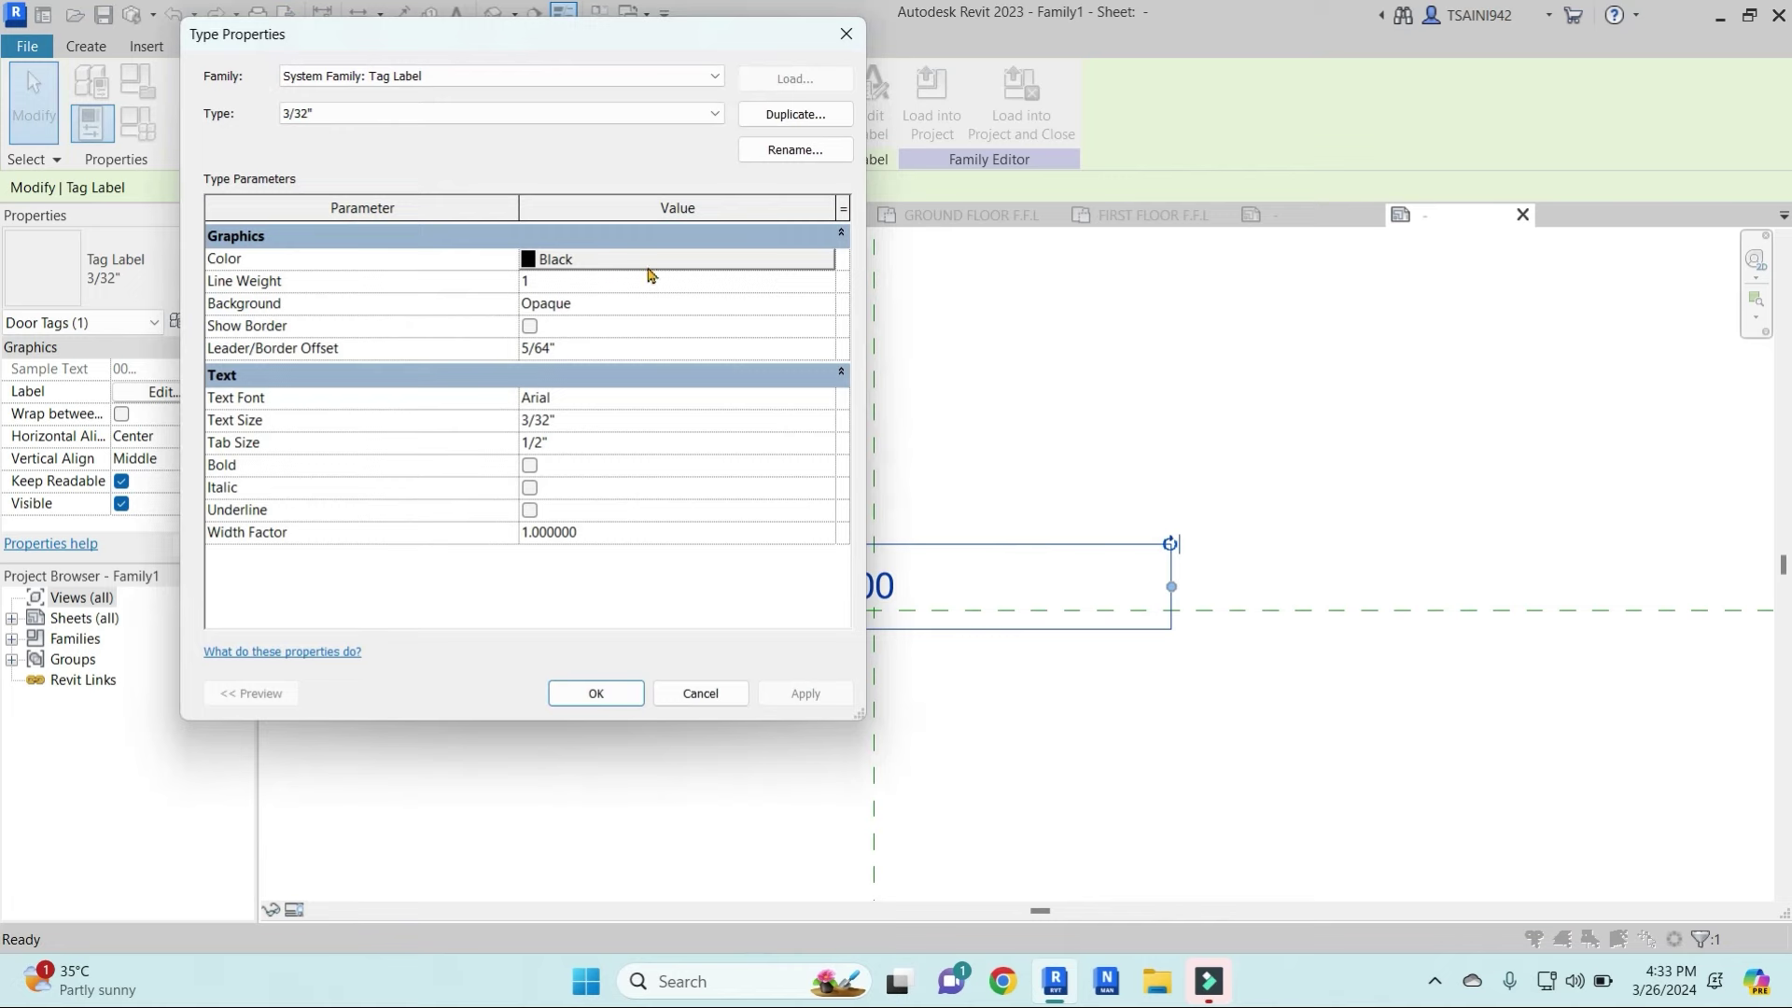
click(742, 306)
click(827, 302)
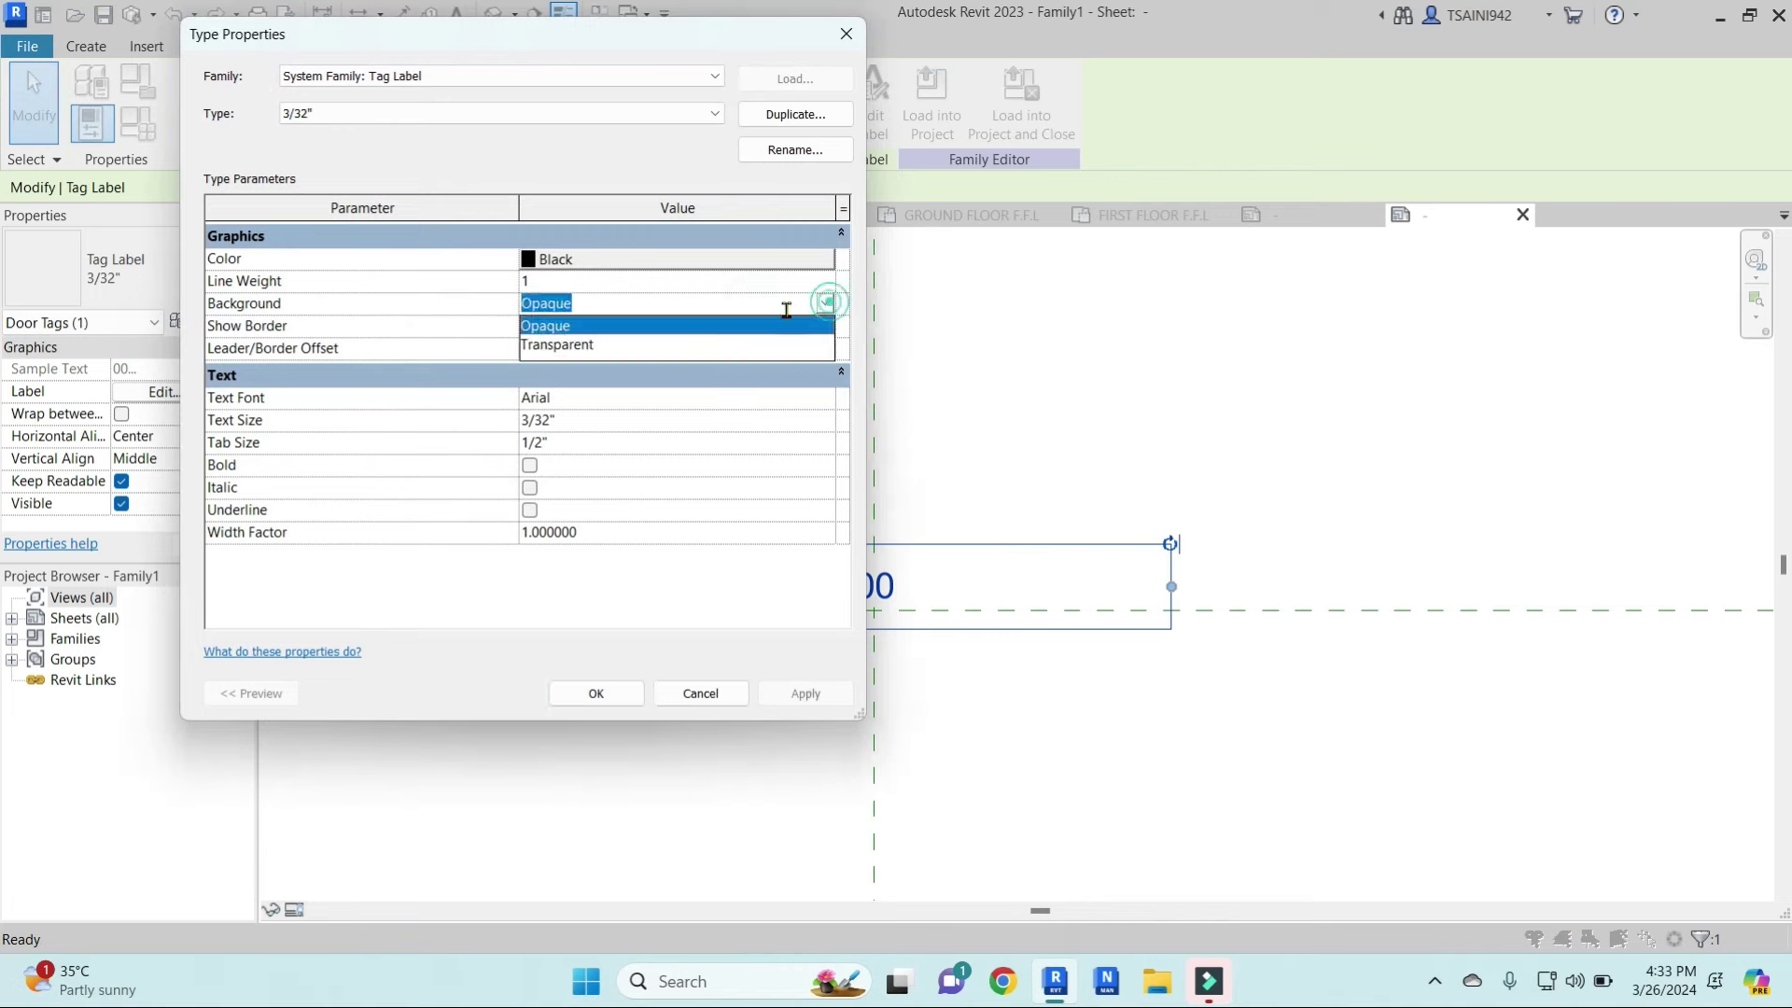
click(578, 346)
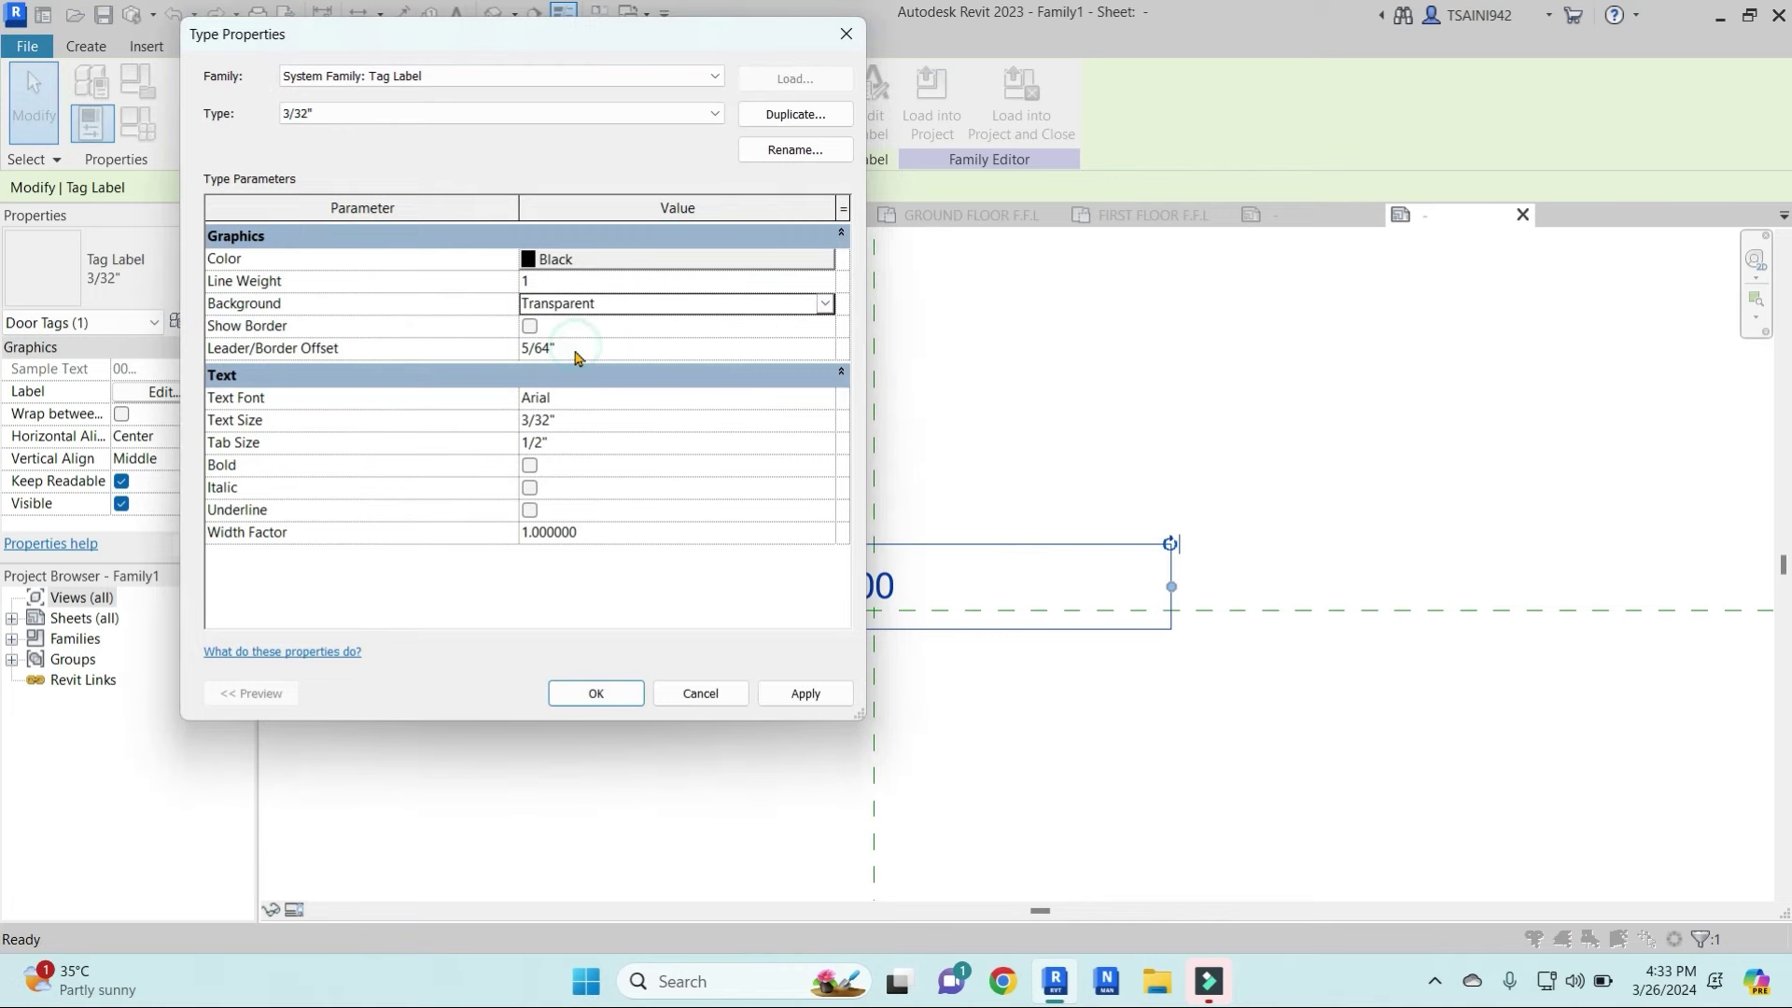
click(826, 305)
click(631, 322)
click(594, 419)
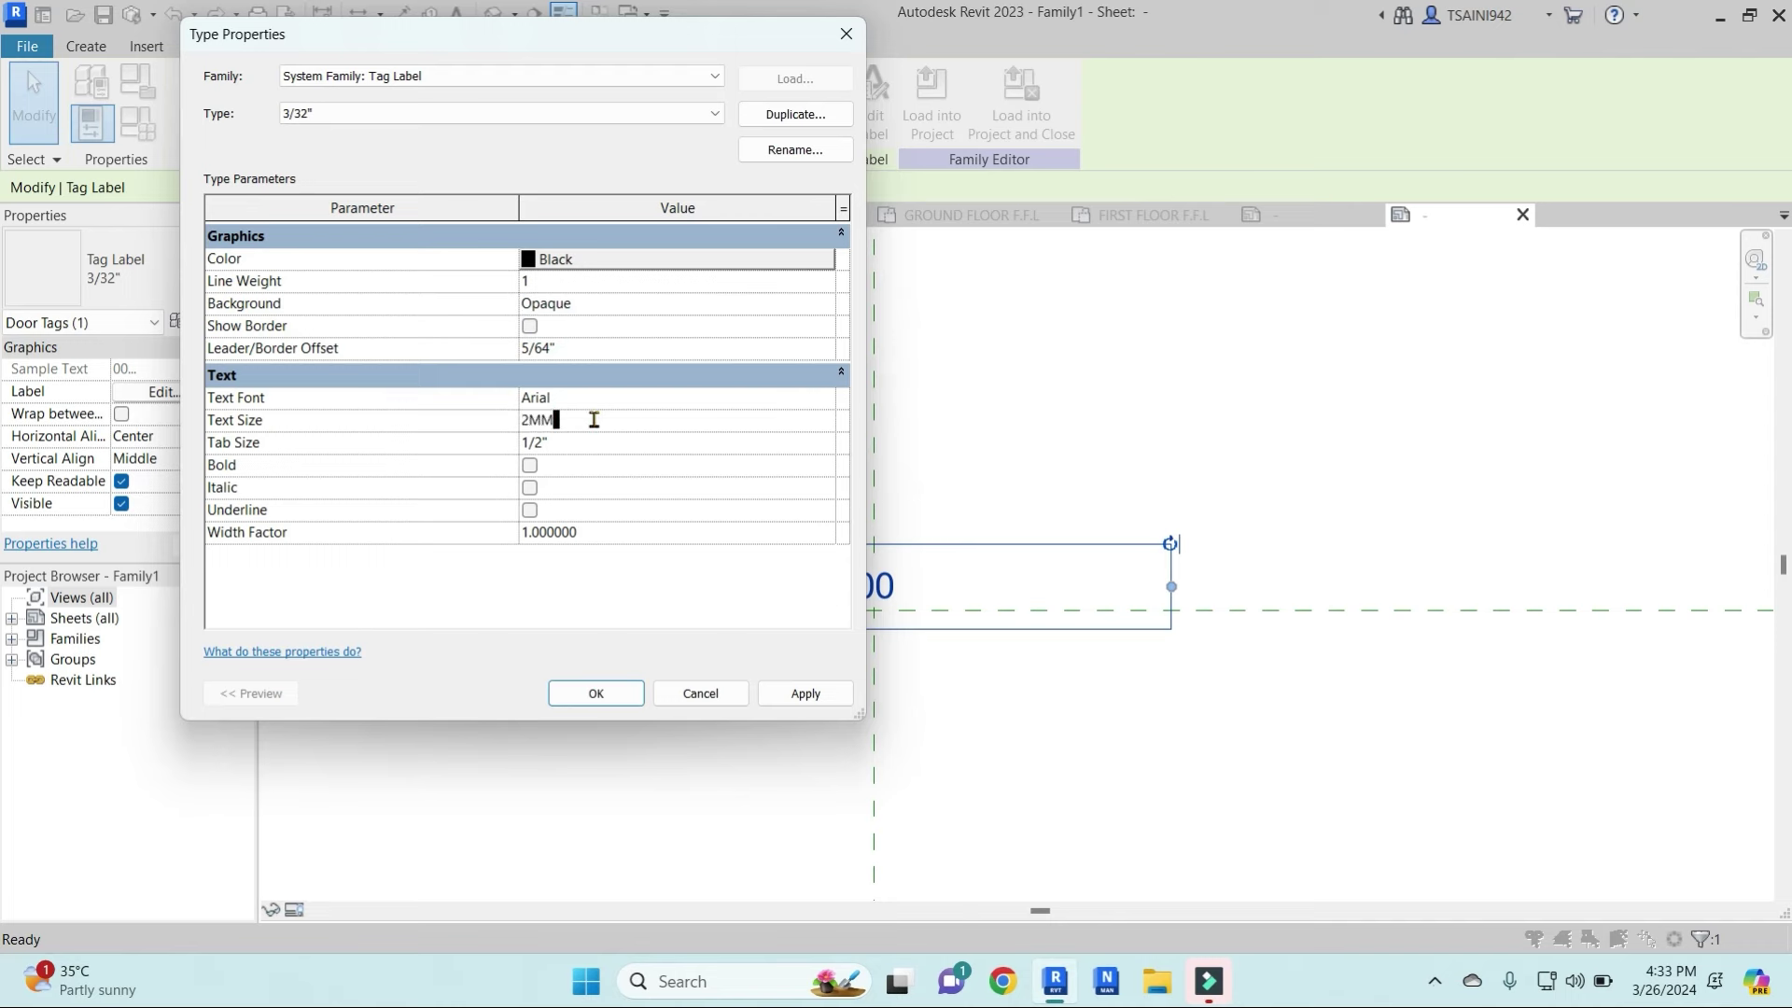
click(775, 694)
click(590, 693)
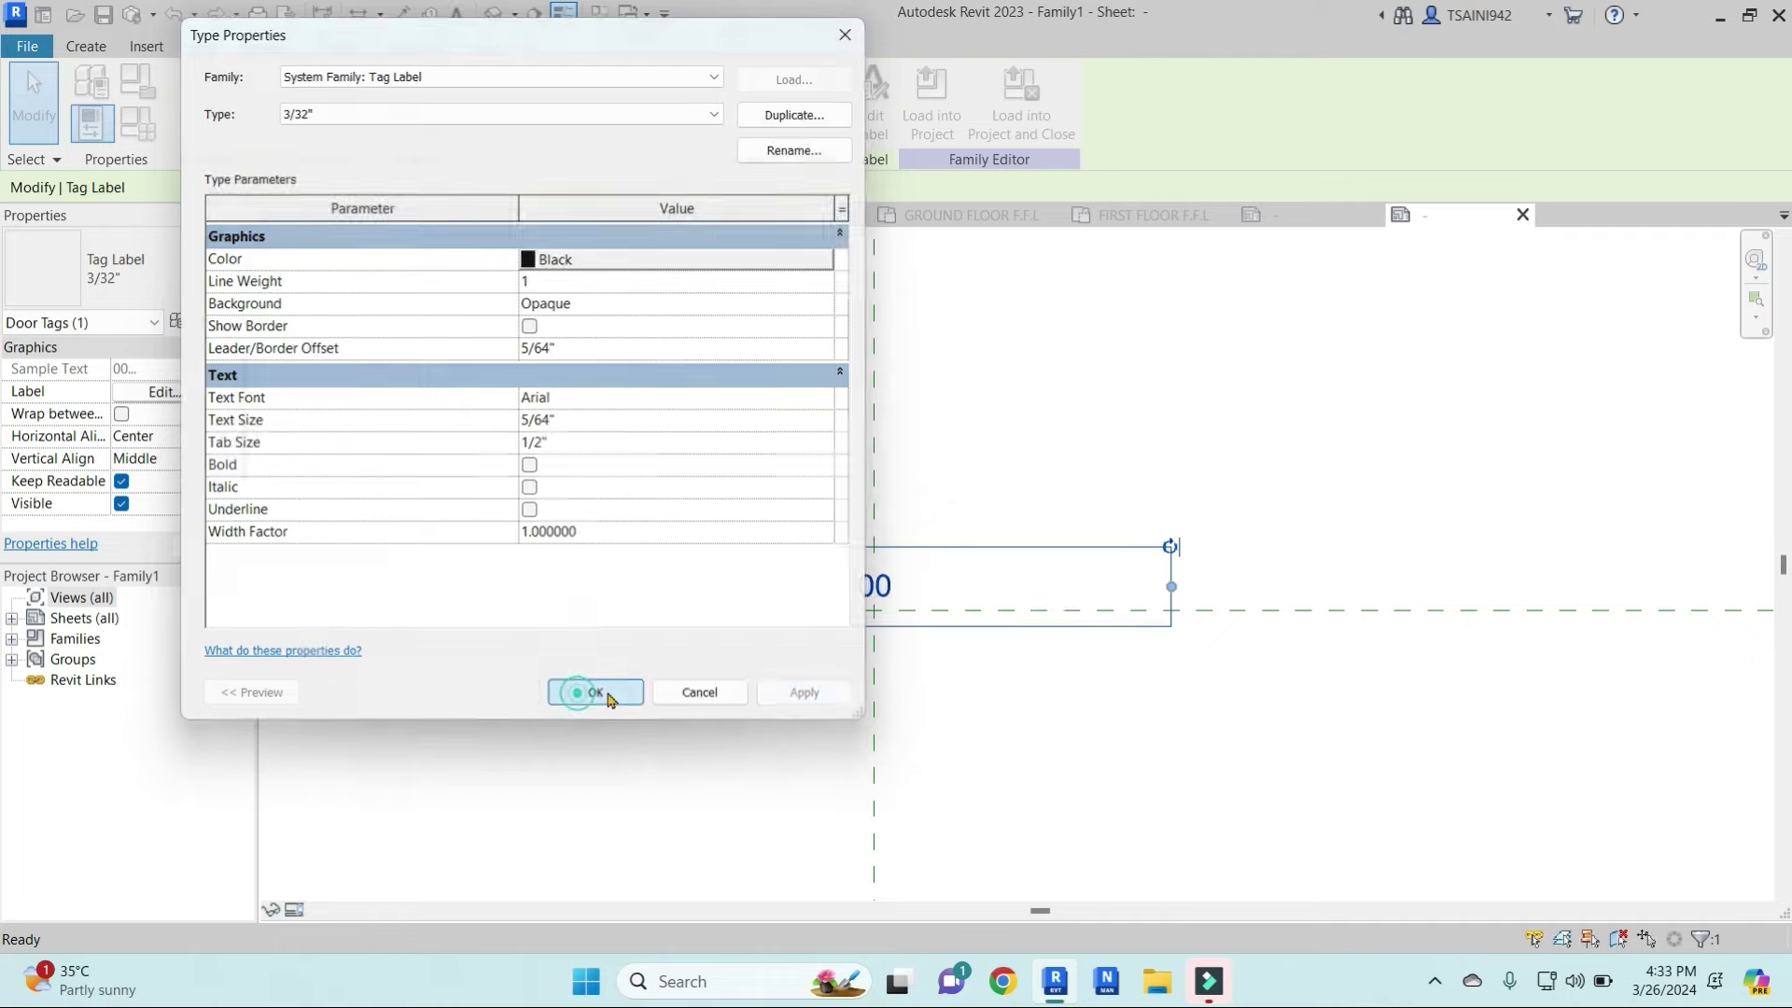
Narrow the 00 label box to fit the text and move it onto the reference line
click(939, 595)
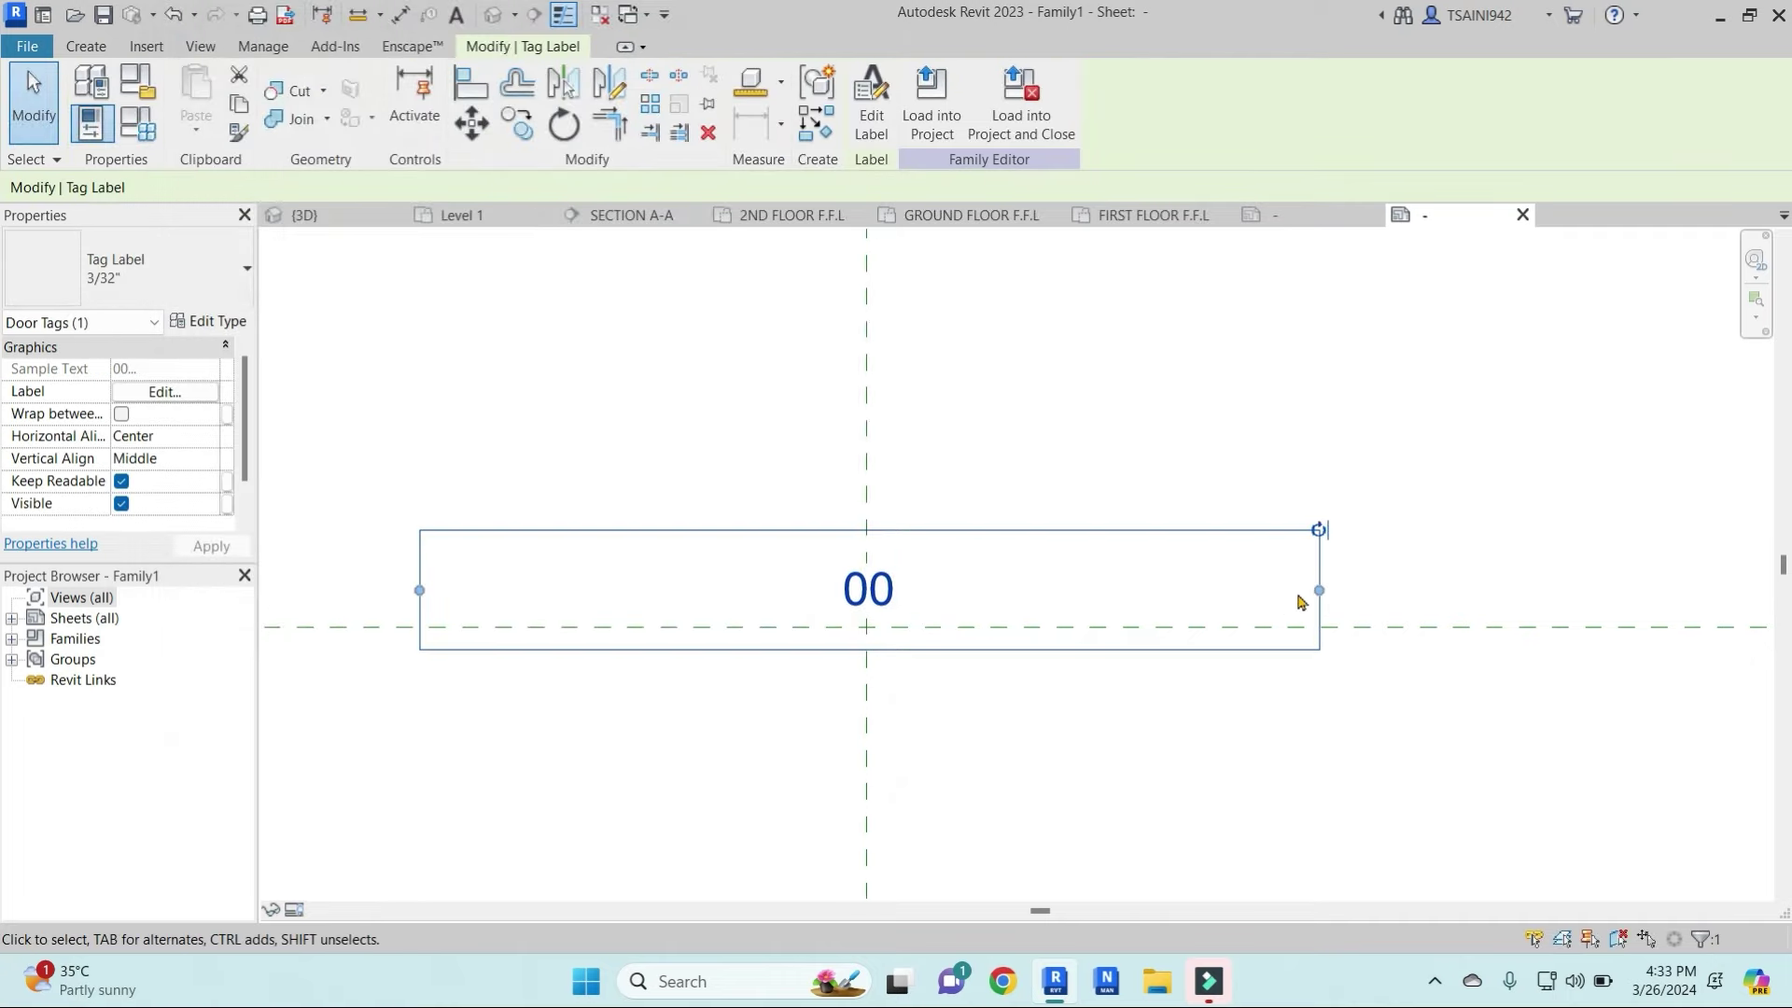
drag(1319, 590, 1040, 591)
click(988, 464)
scroll(877, 602, up, 2)
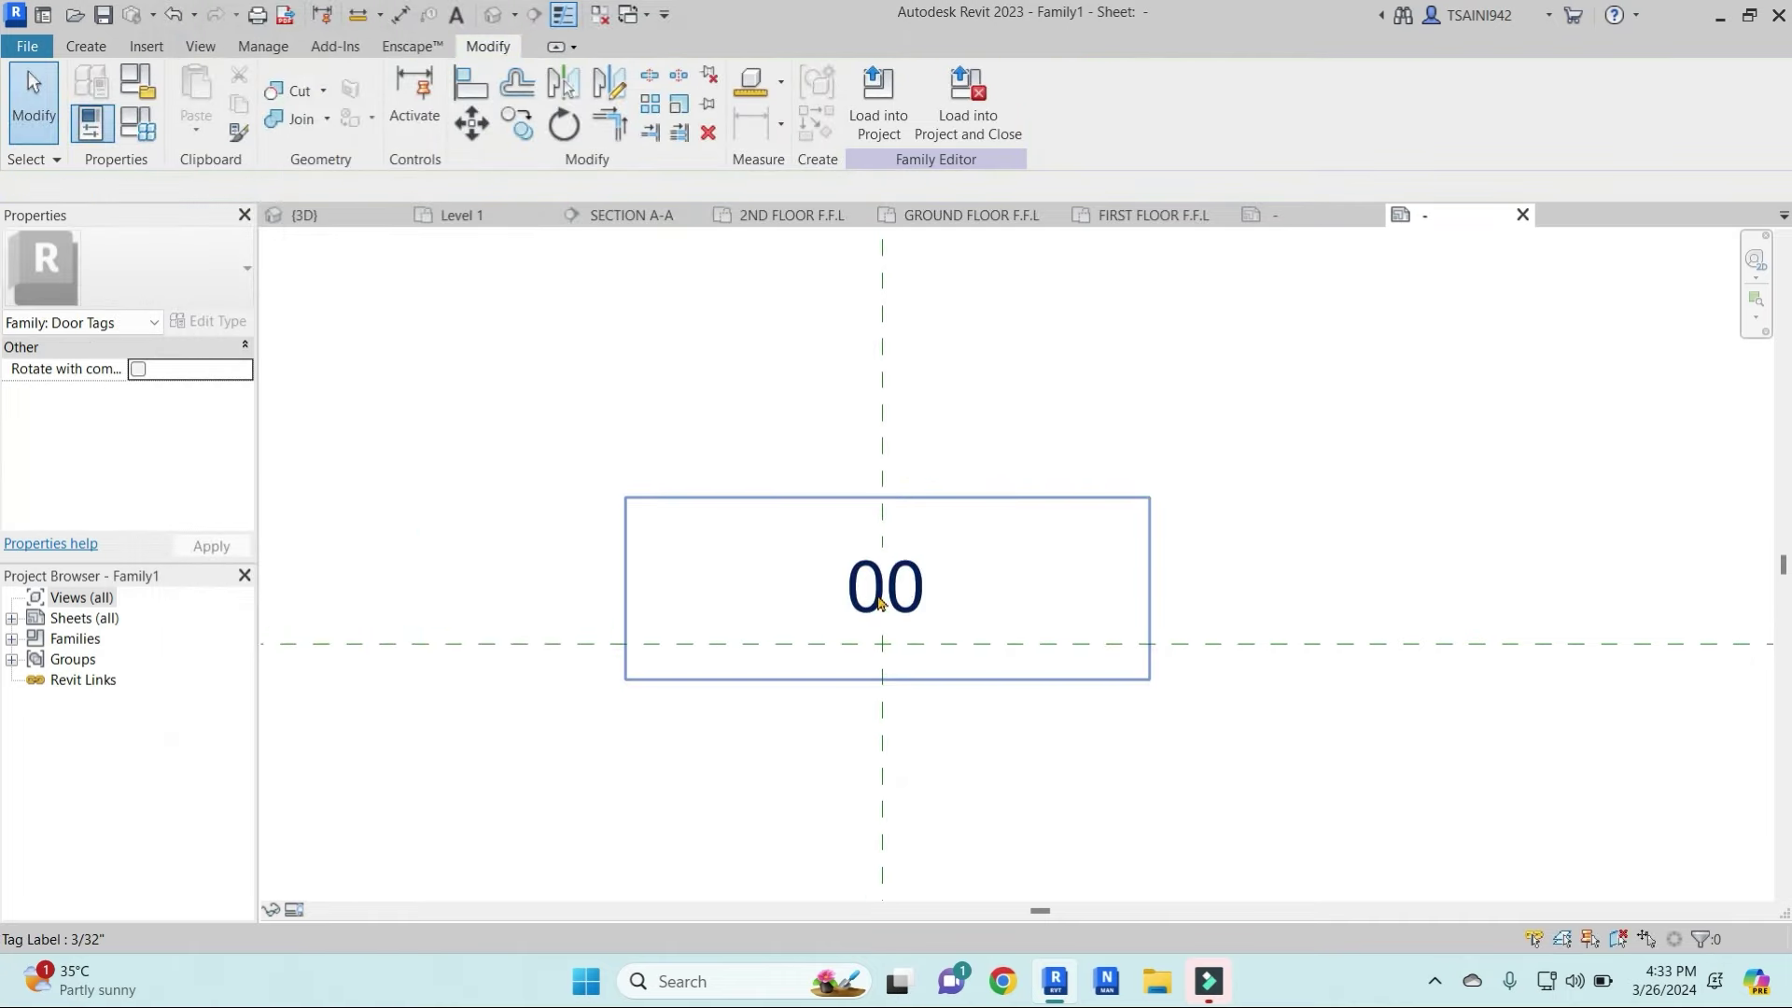
click(880, 602)
drag(882, 602, 897, 632)
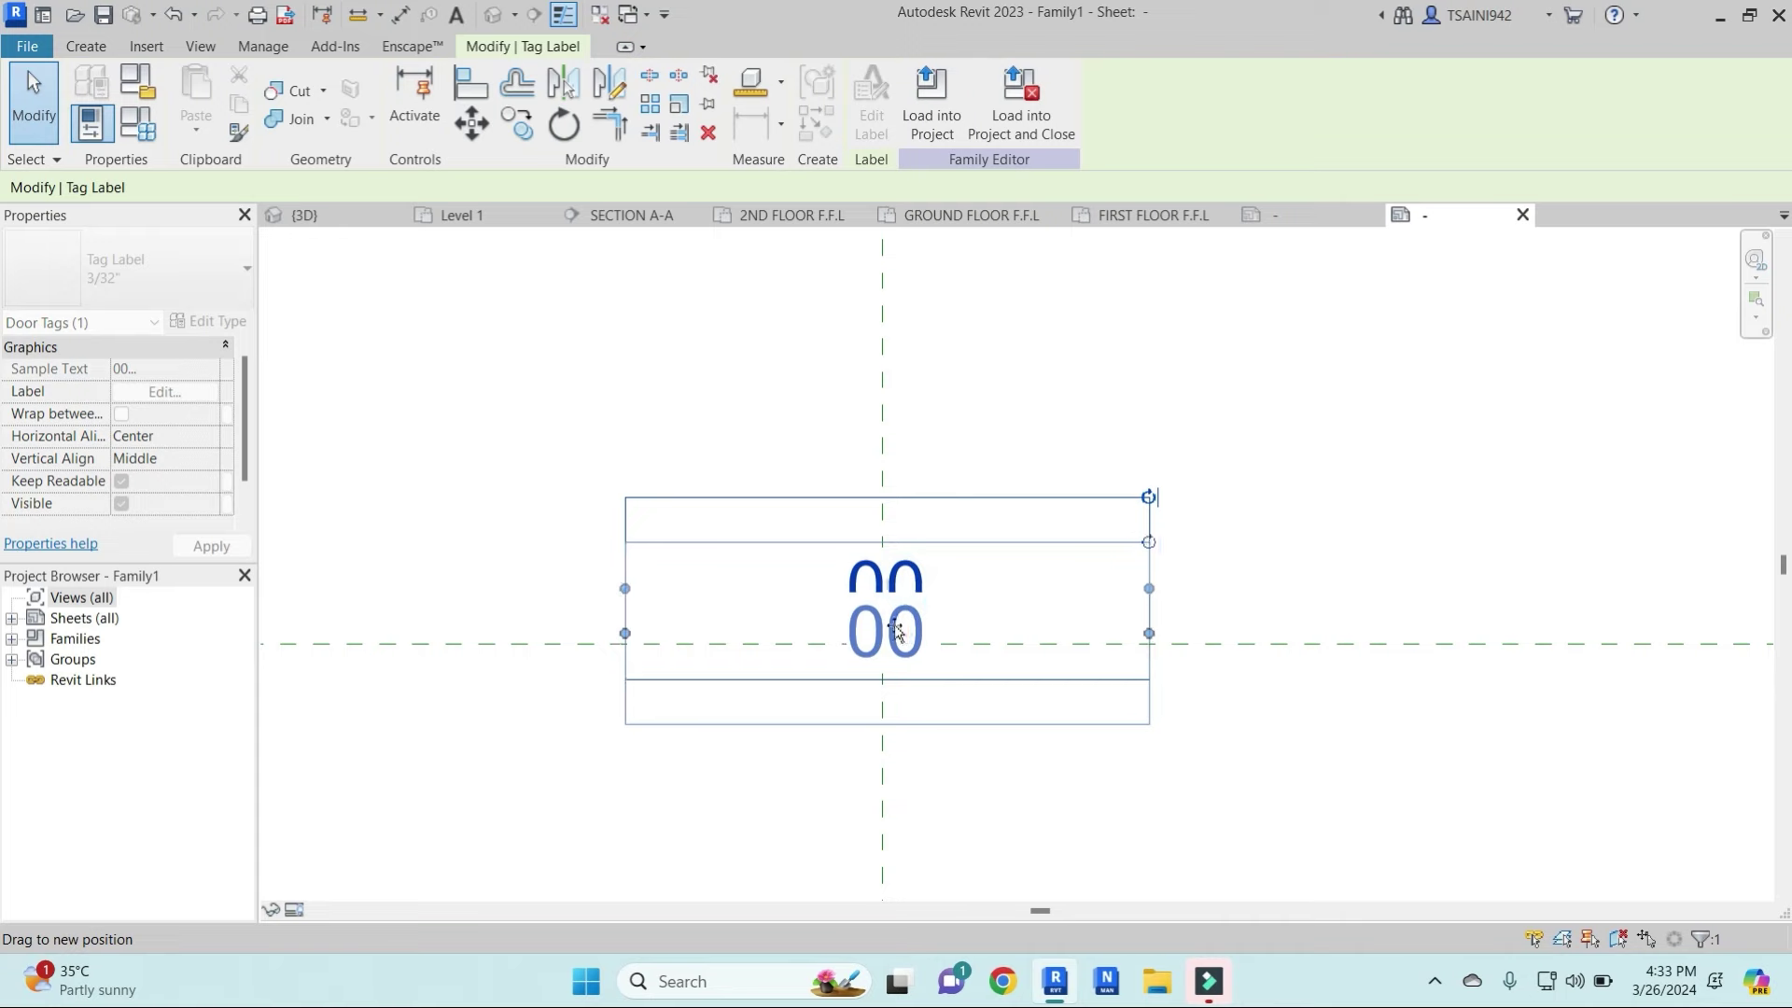
key(Escape)
click(84, 47)
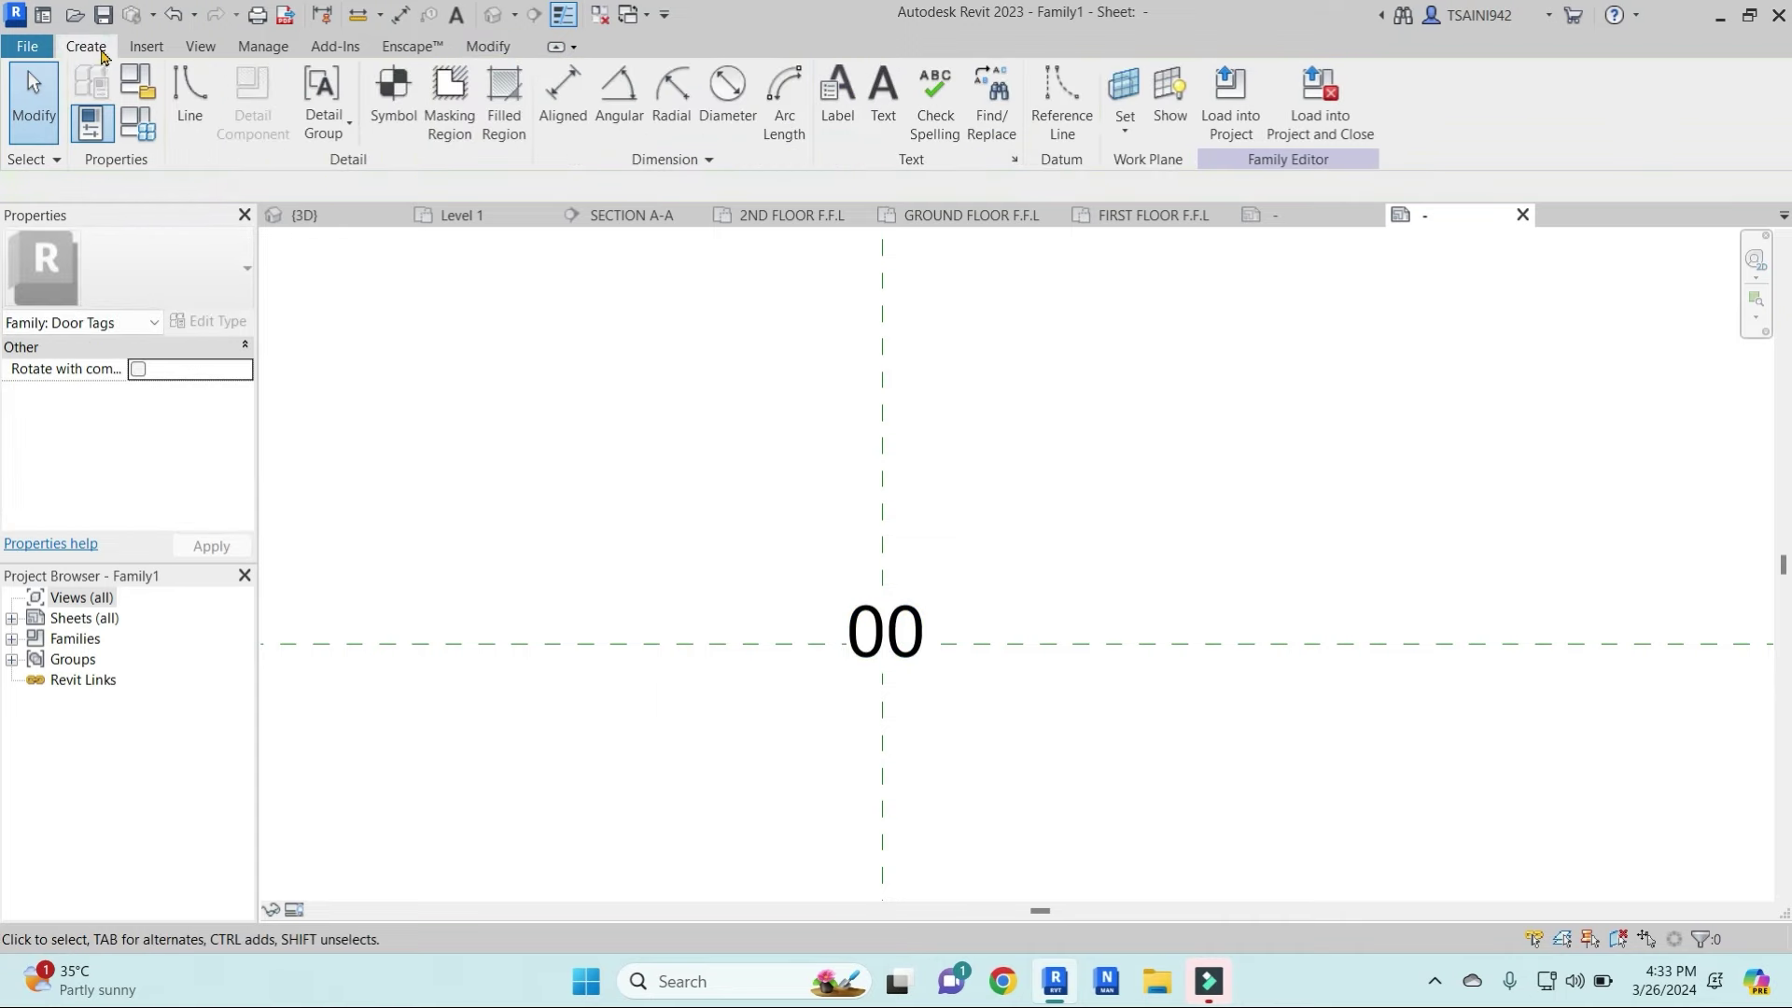
Frame the 00 label with a rectangular line box, then save with Ctrl+S
click(190, 98)
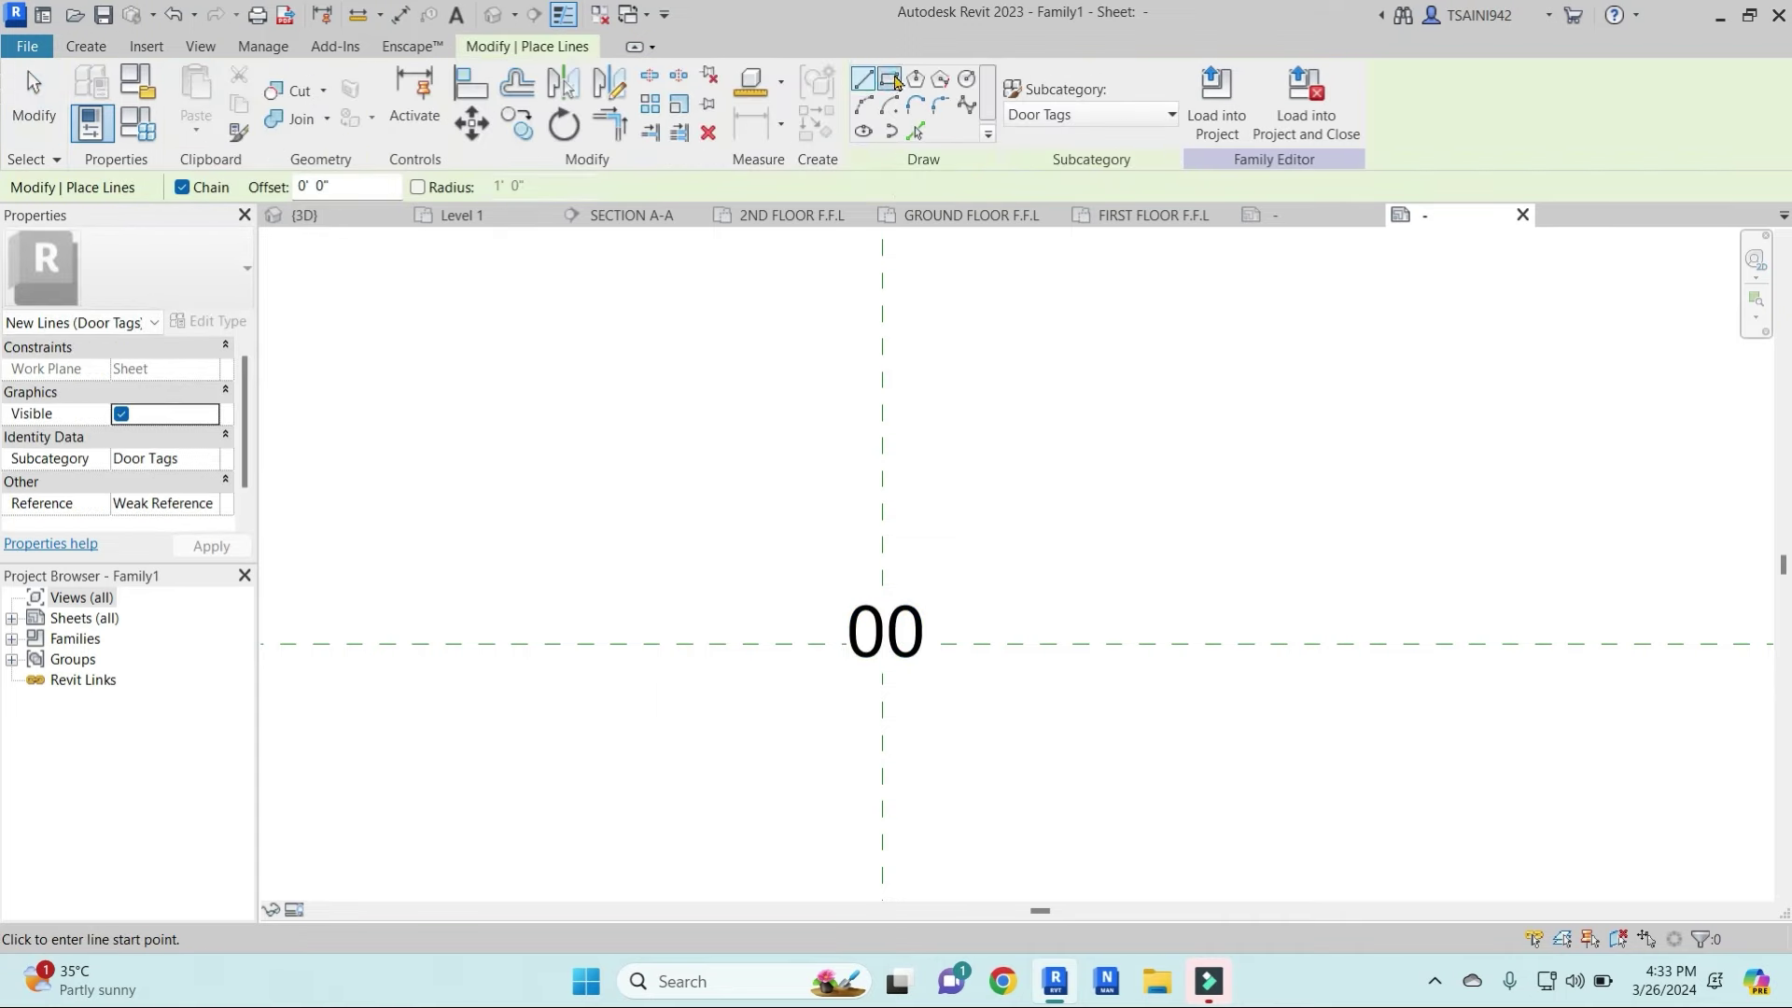
click(889, 80)
click(826, 593)
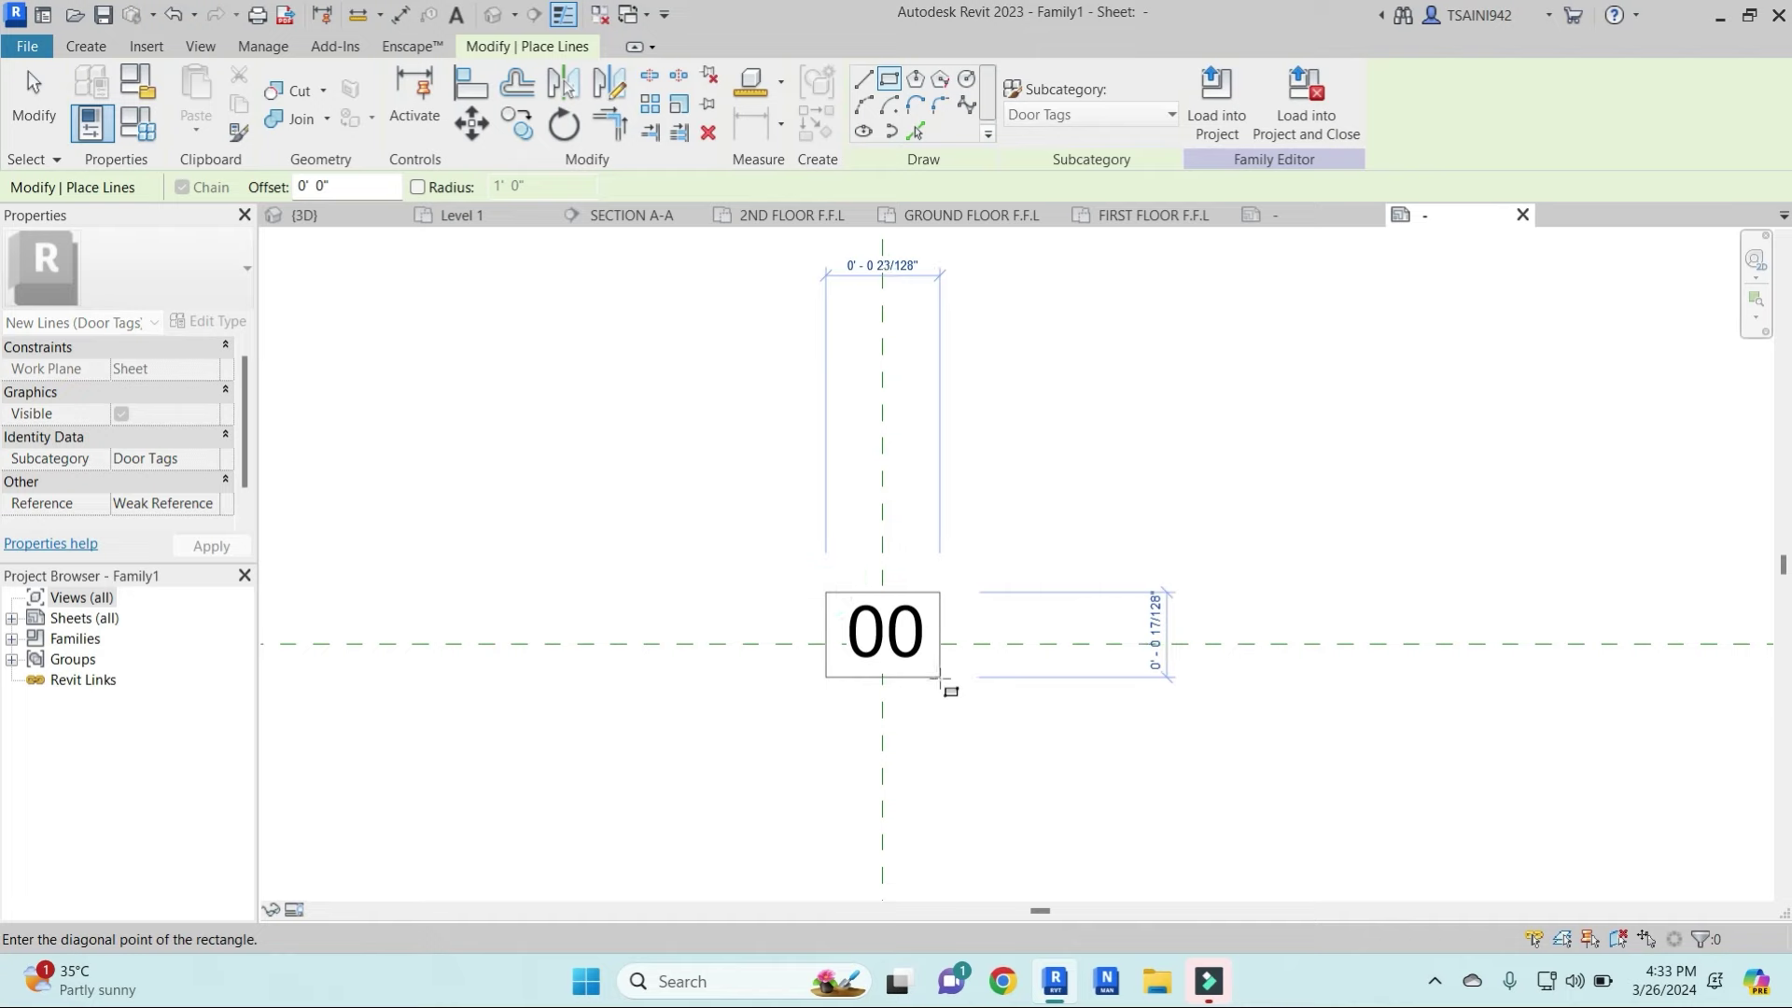
click(943, 683)
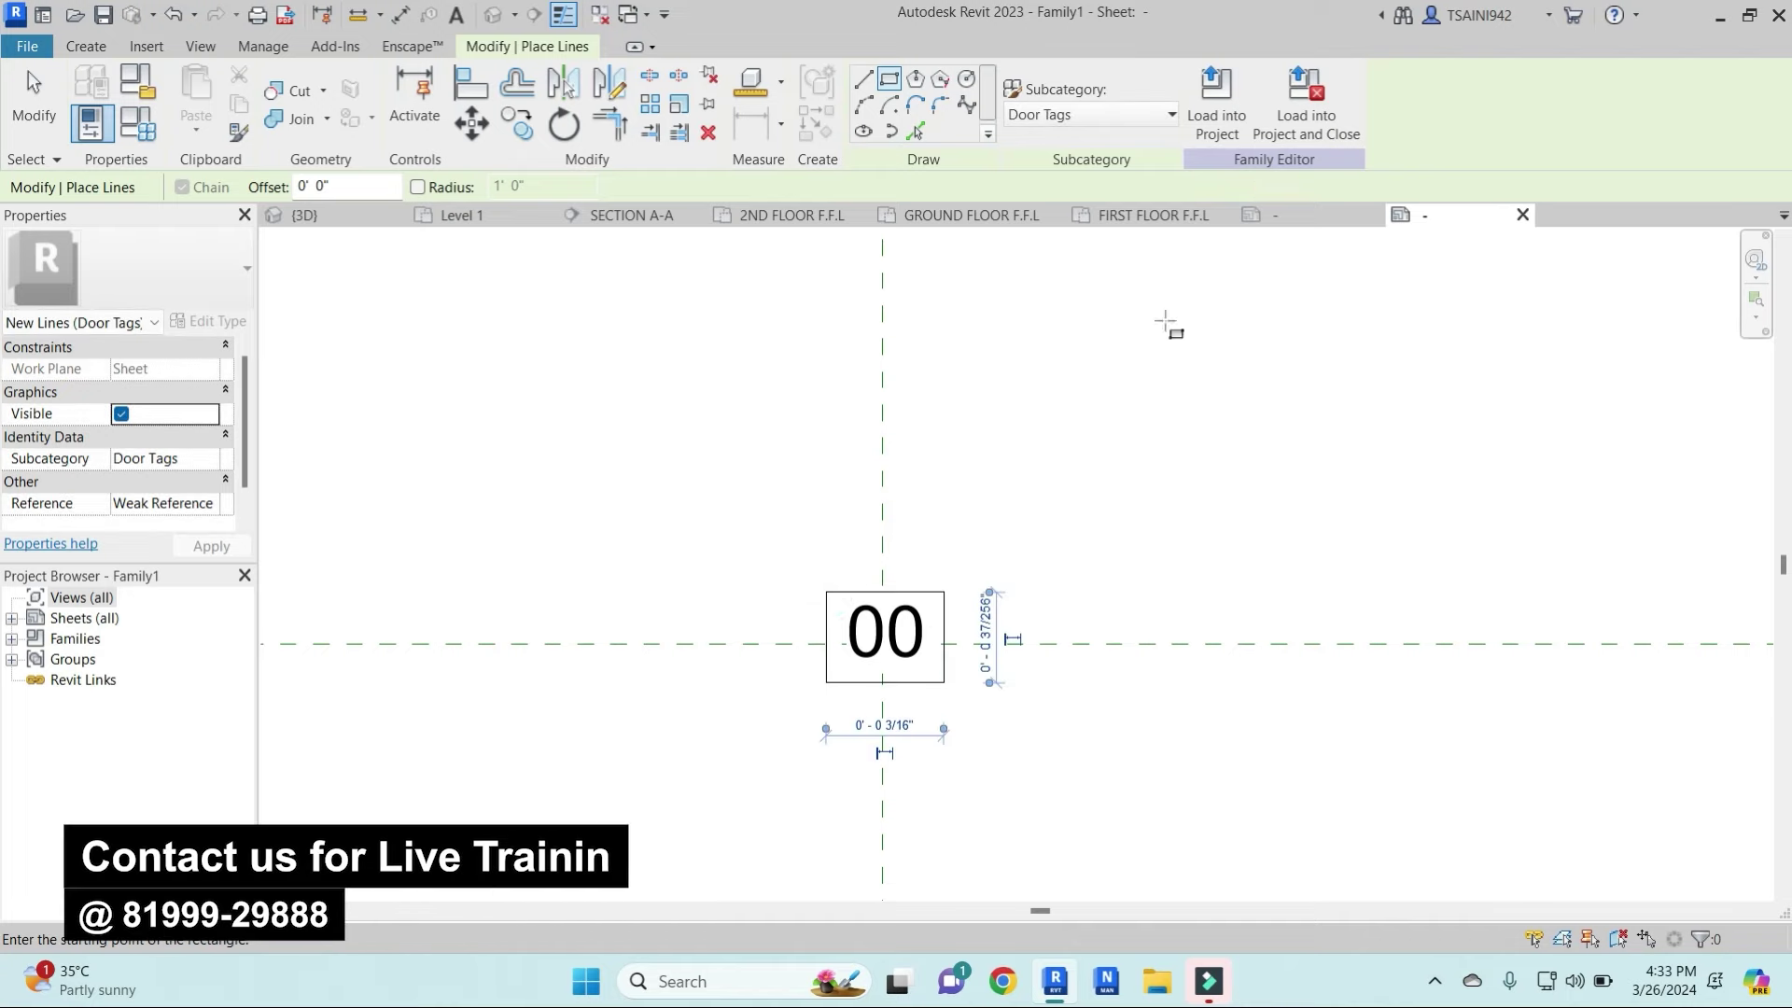
key(Escape)
key(Escape)
key(ctrl+s)
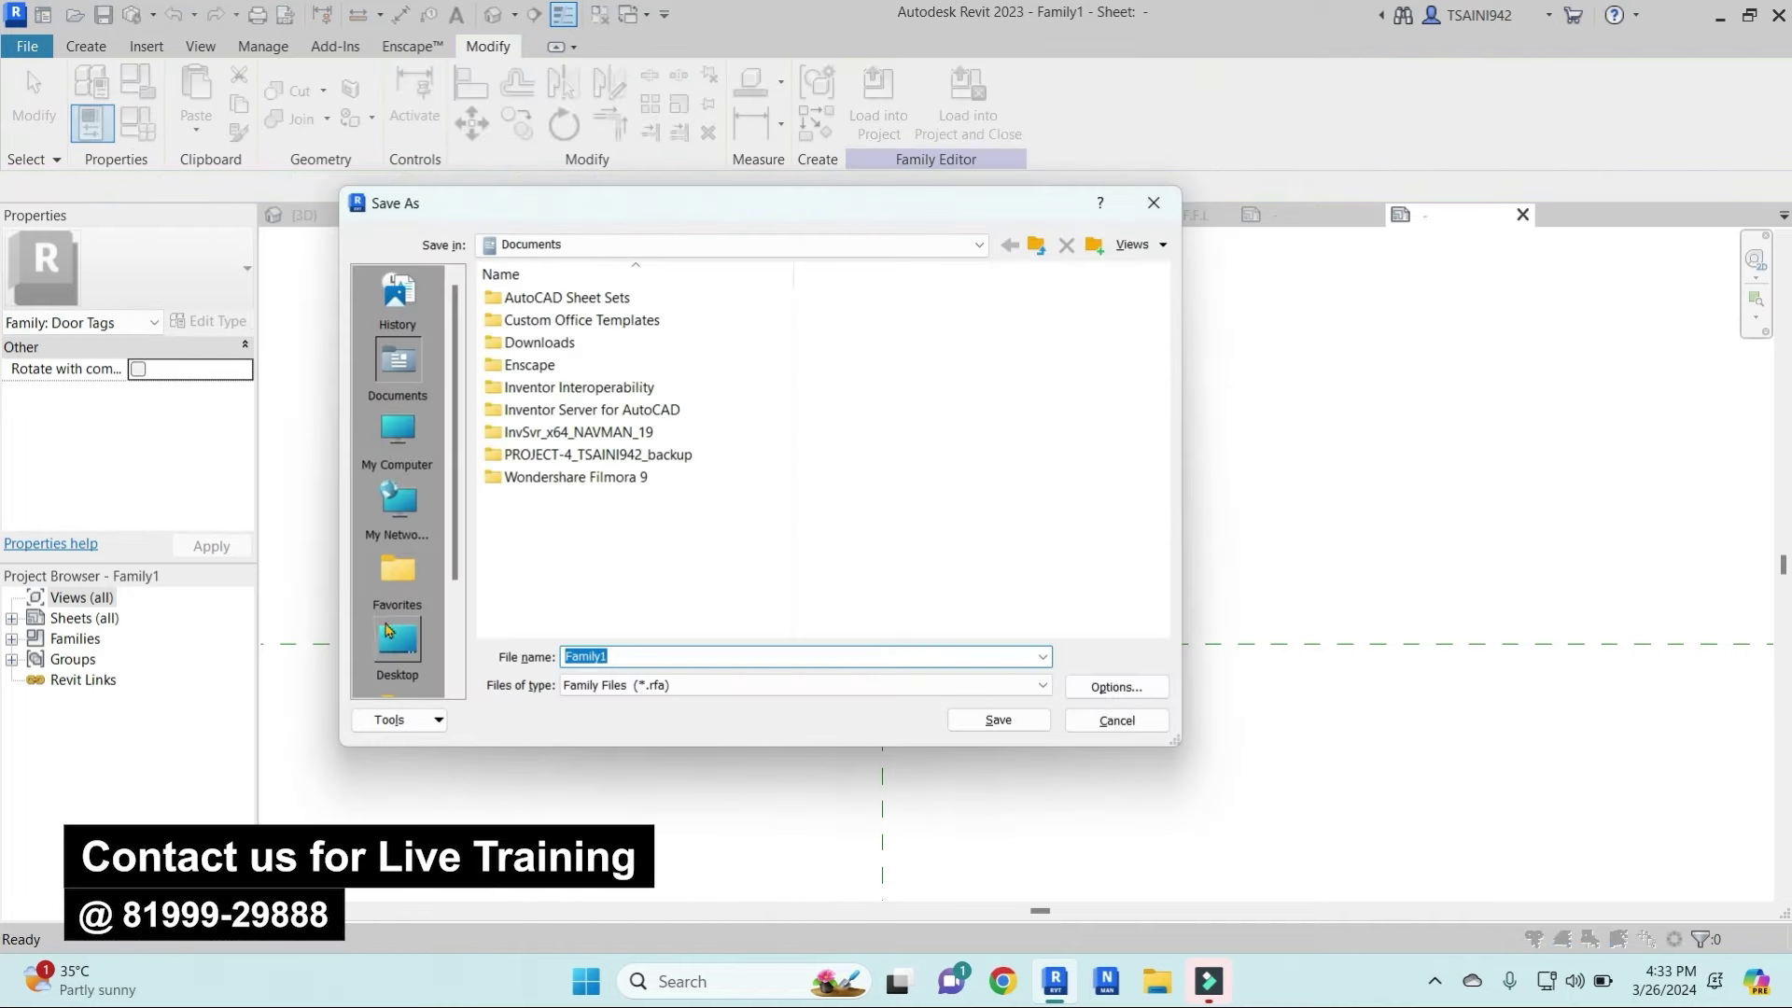
Save the tag family to the Desktop as DOOR TAG FAMILES and load it into DOOR WINDOW FAMIELS
click(398, 642)
double_click(652, 654)
text(DOOR TAG FAMILES)
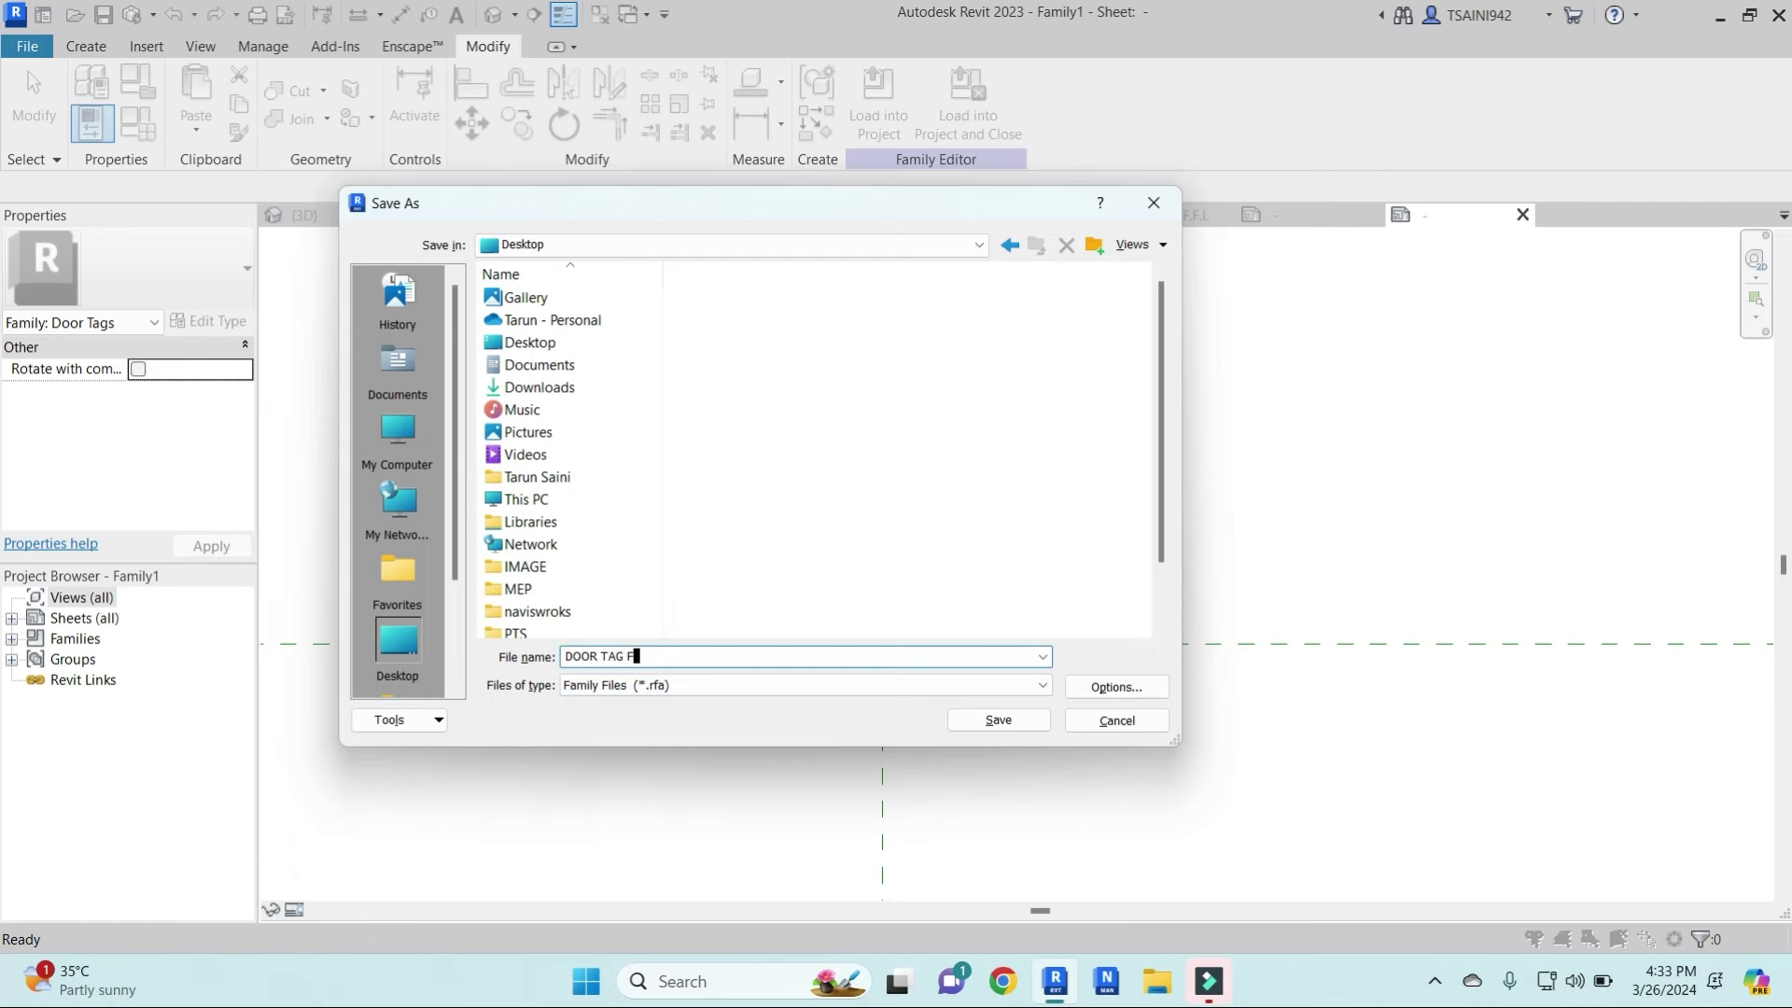
click(1135, 685)
click(772, 639)
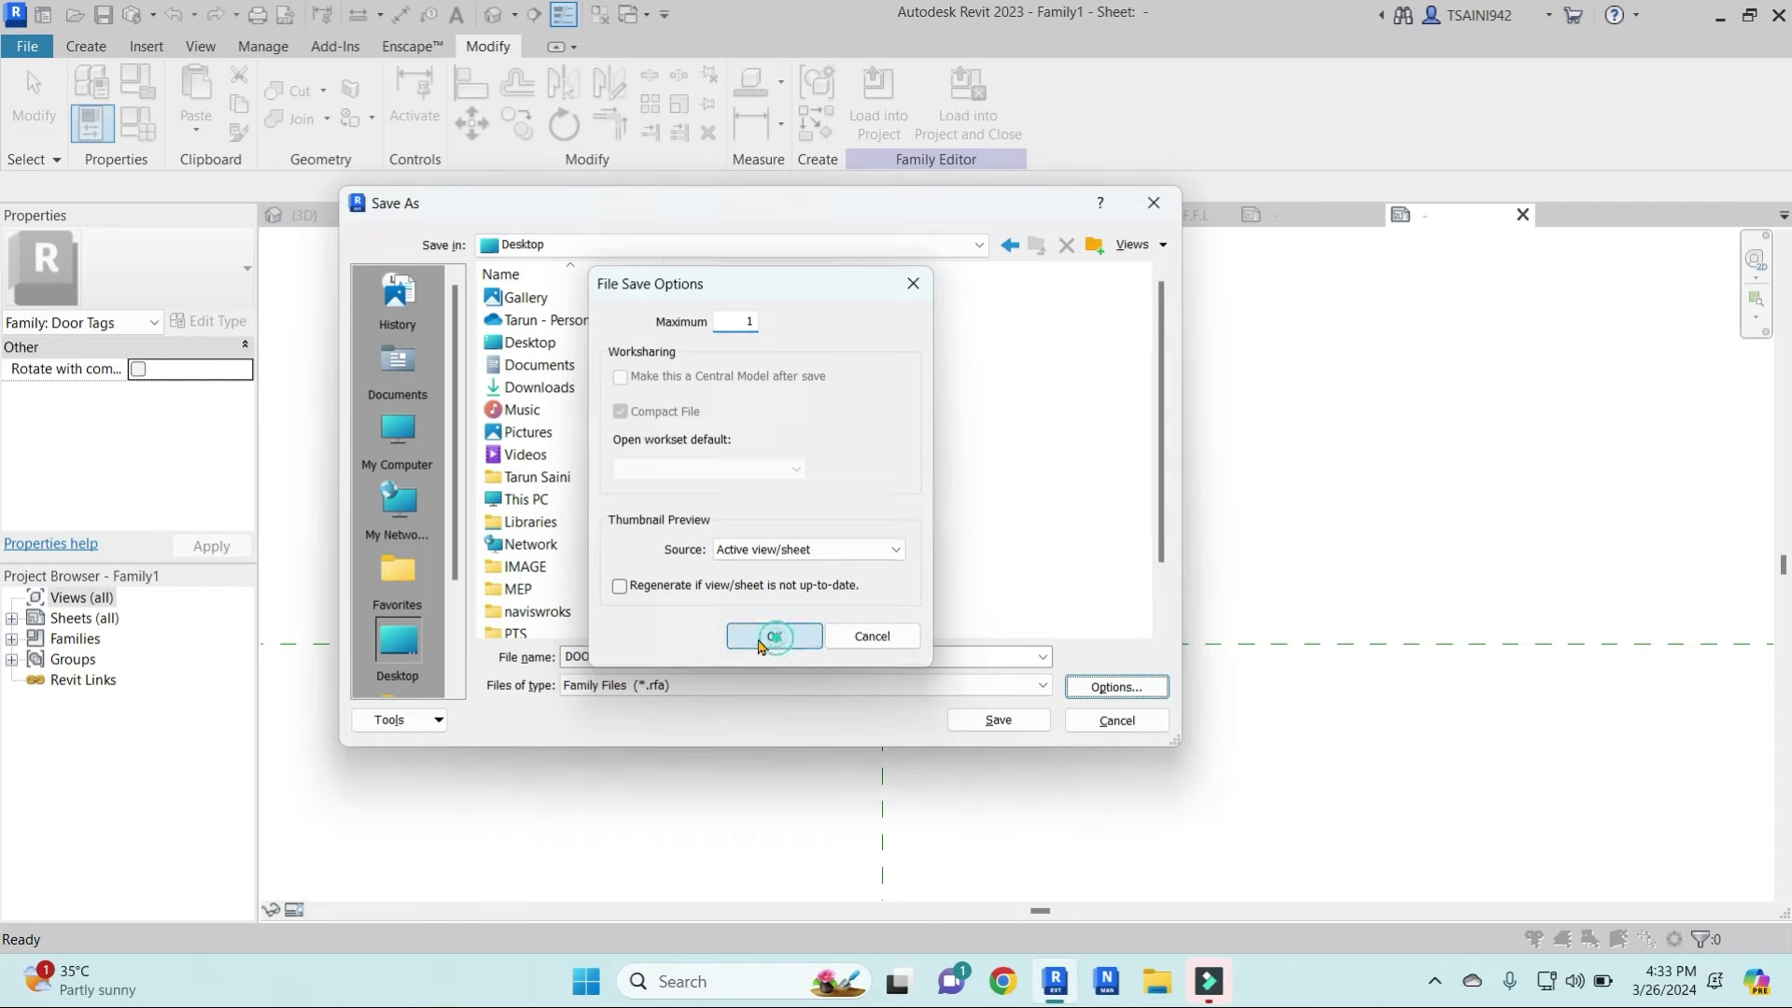
scroll(560, 551, down, 1)
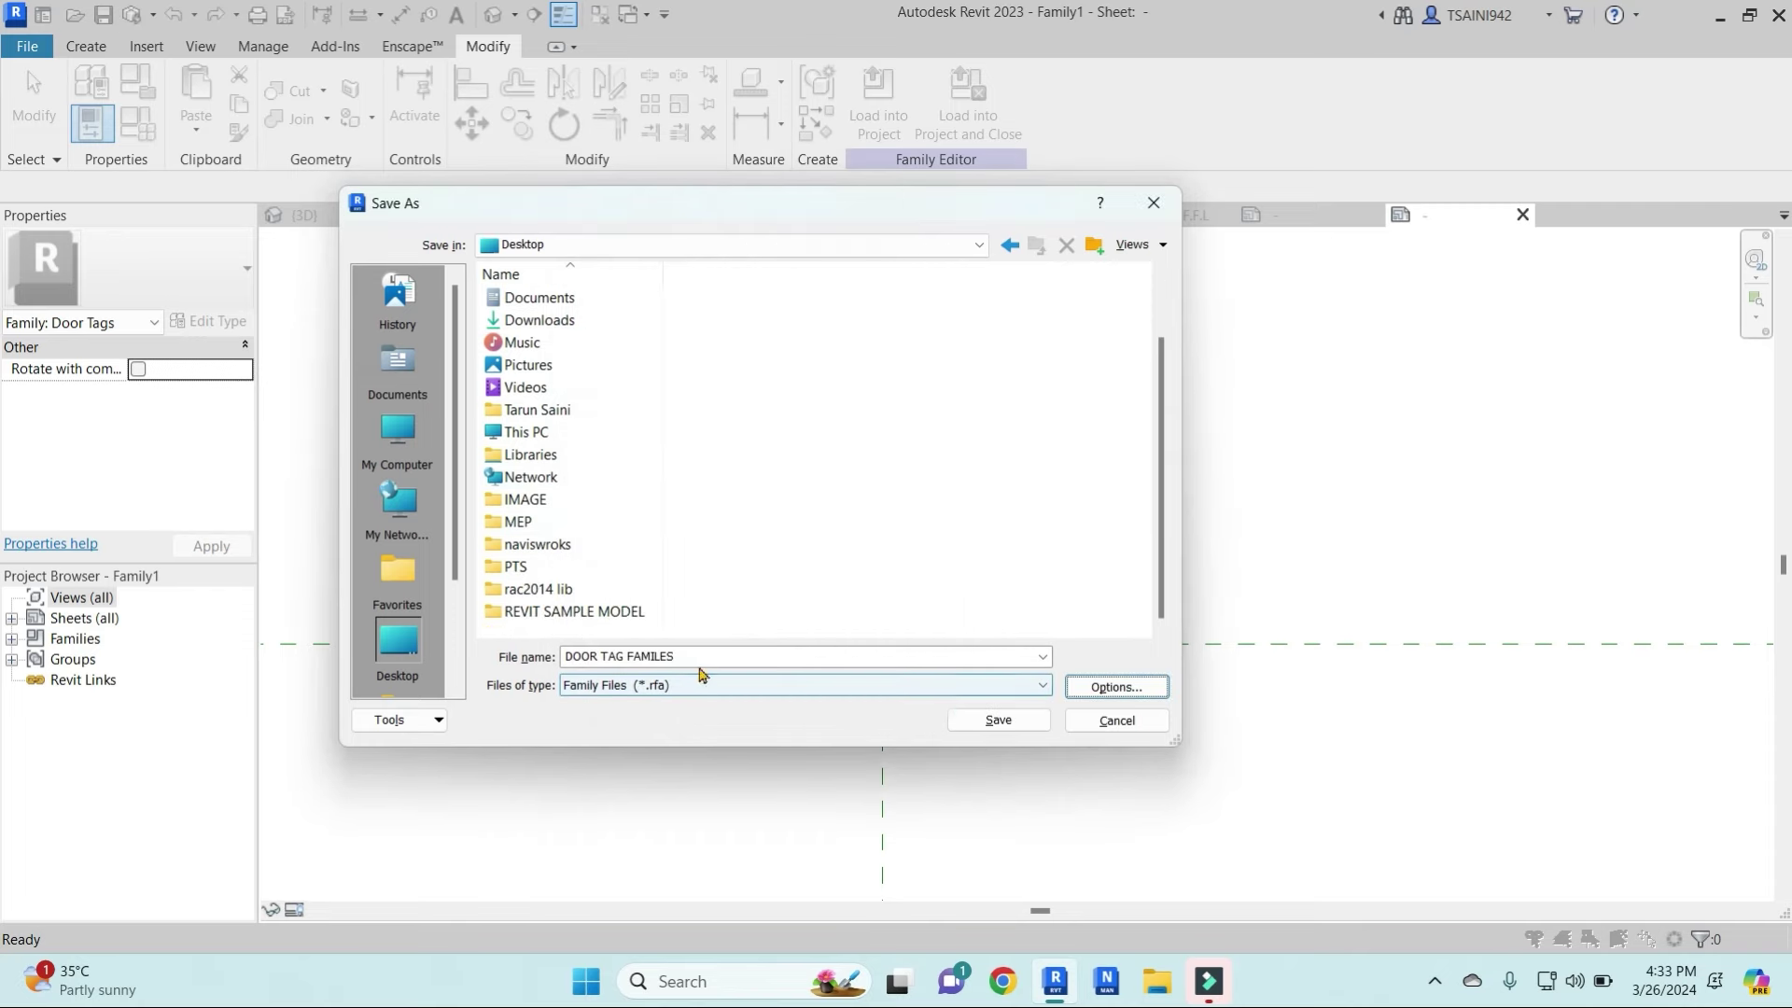
click(997, 720)
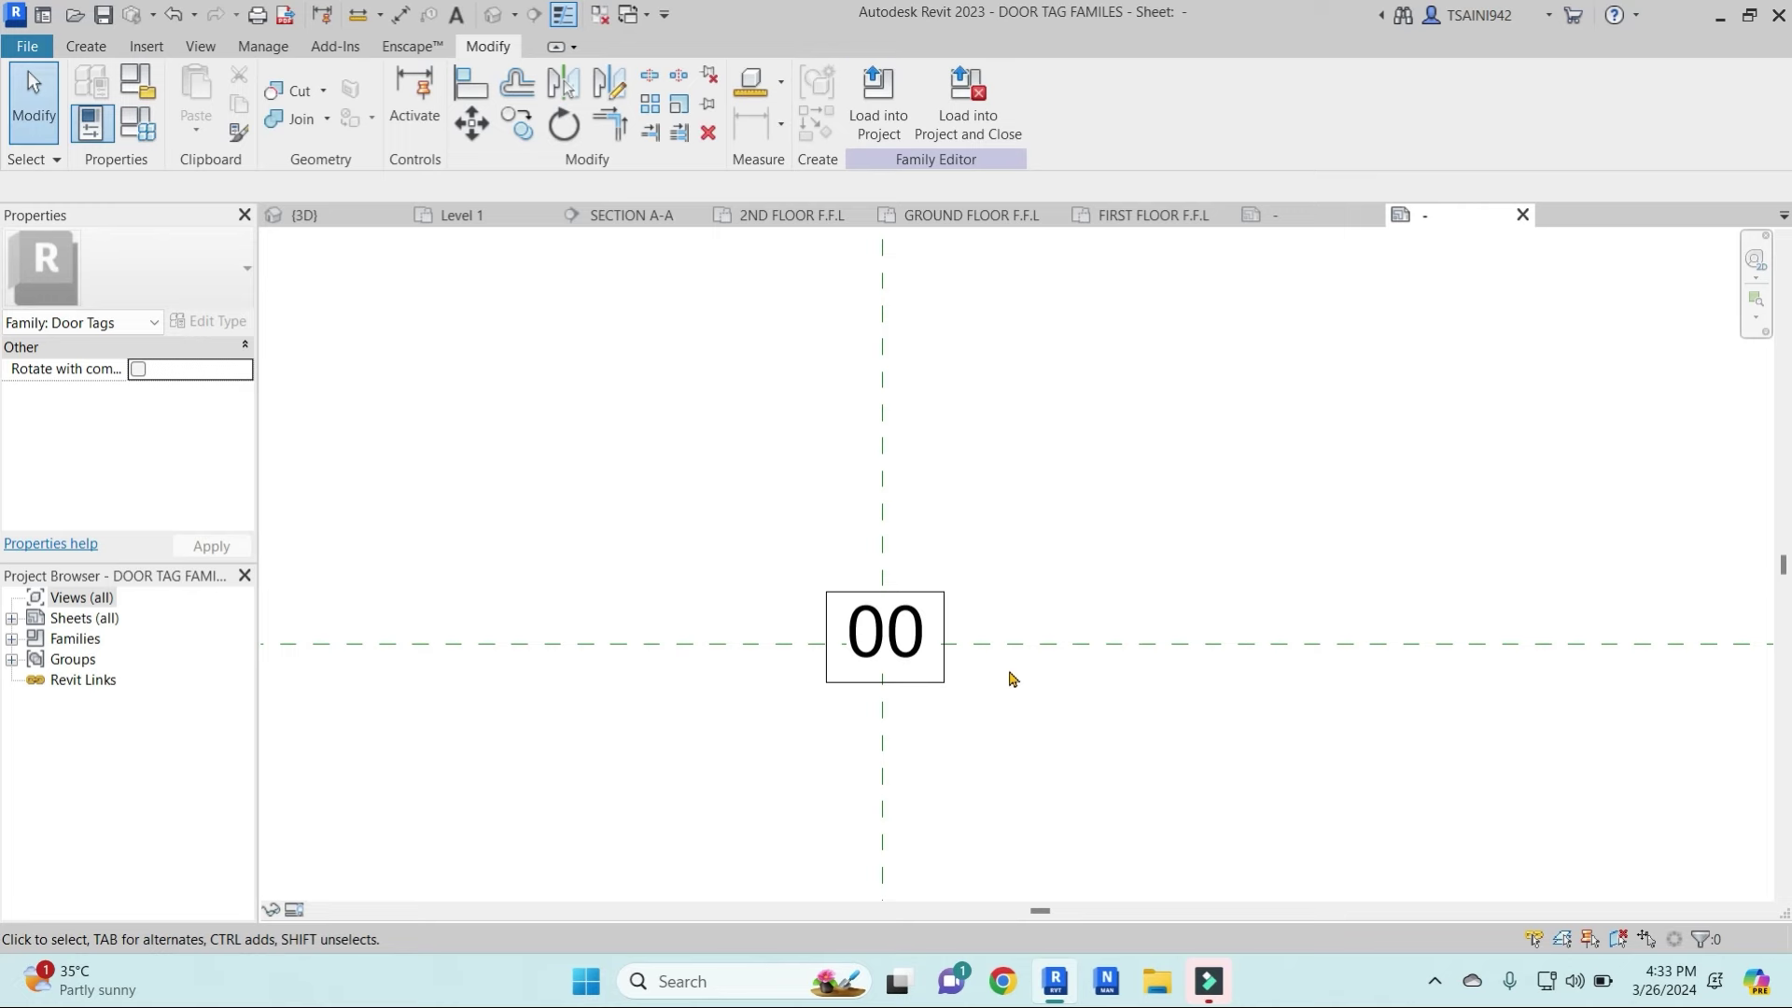
click(877, 94)
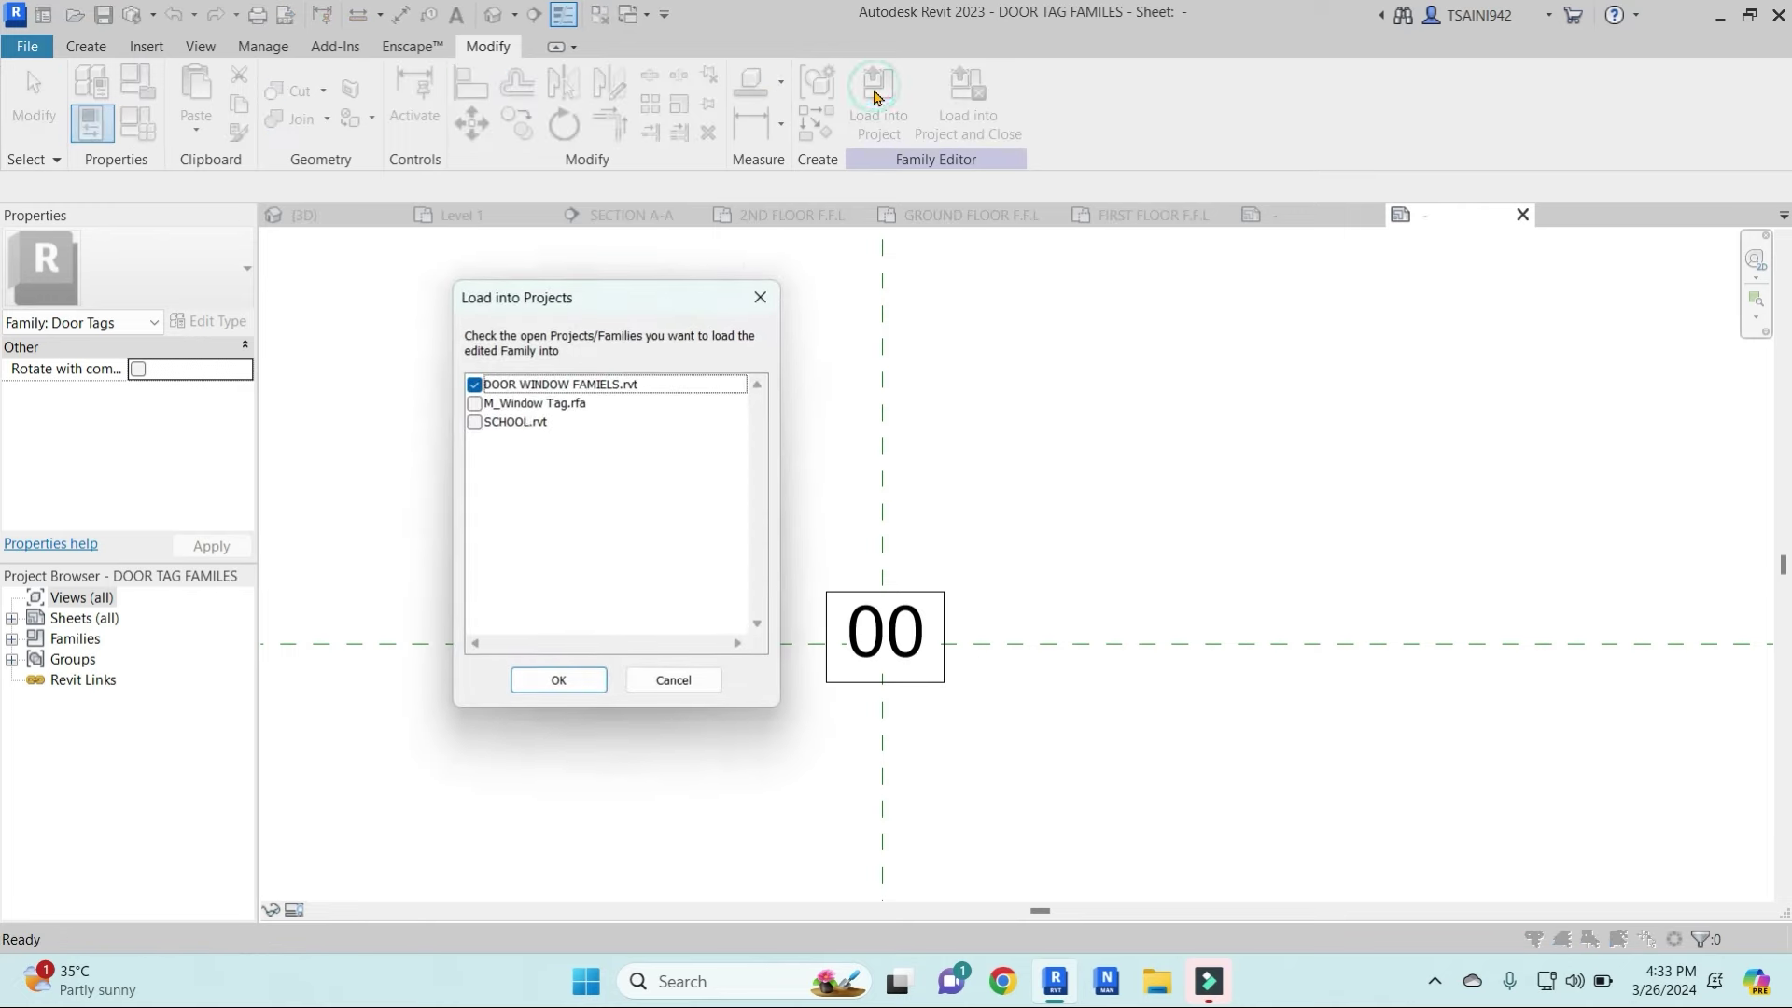
click(555, 678)
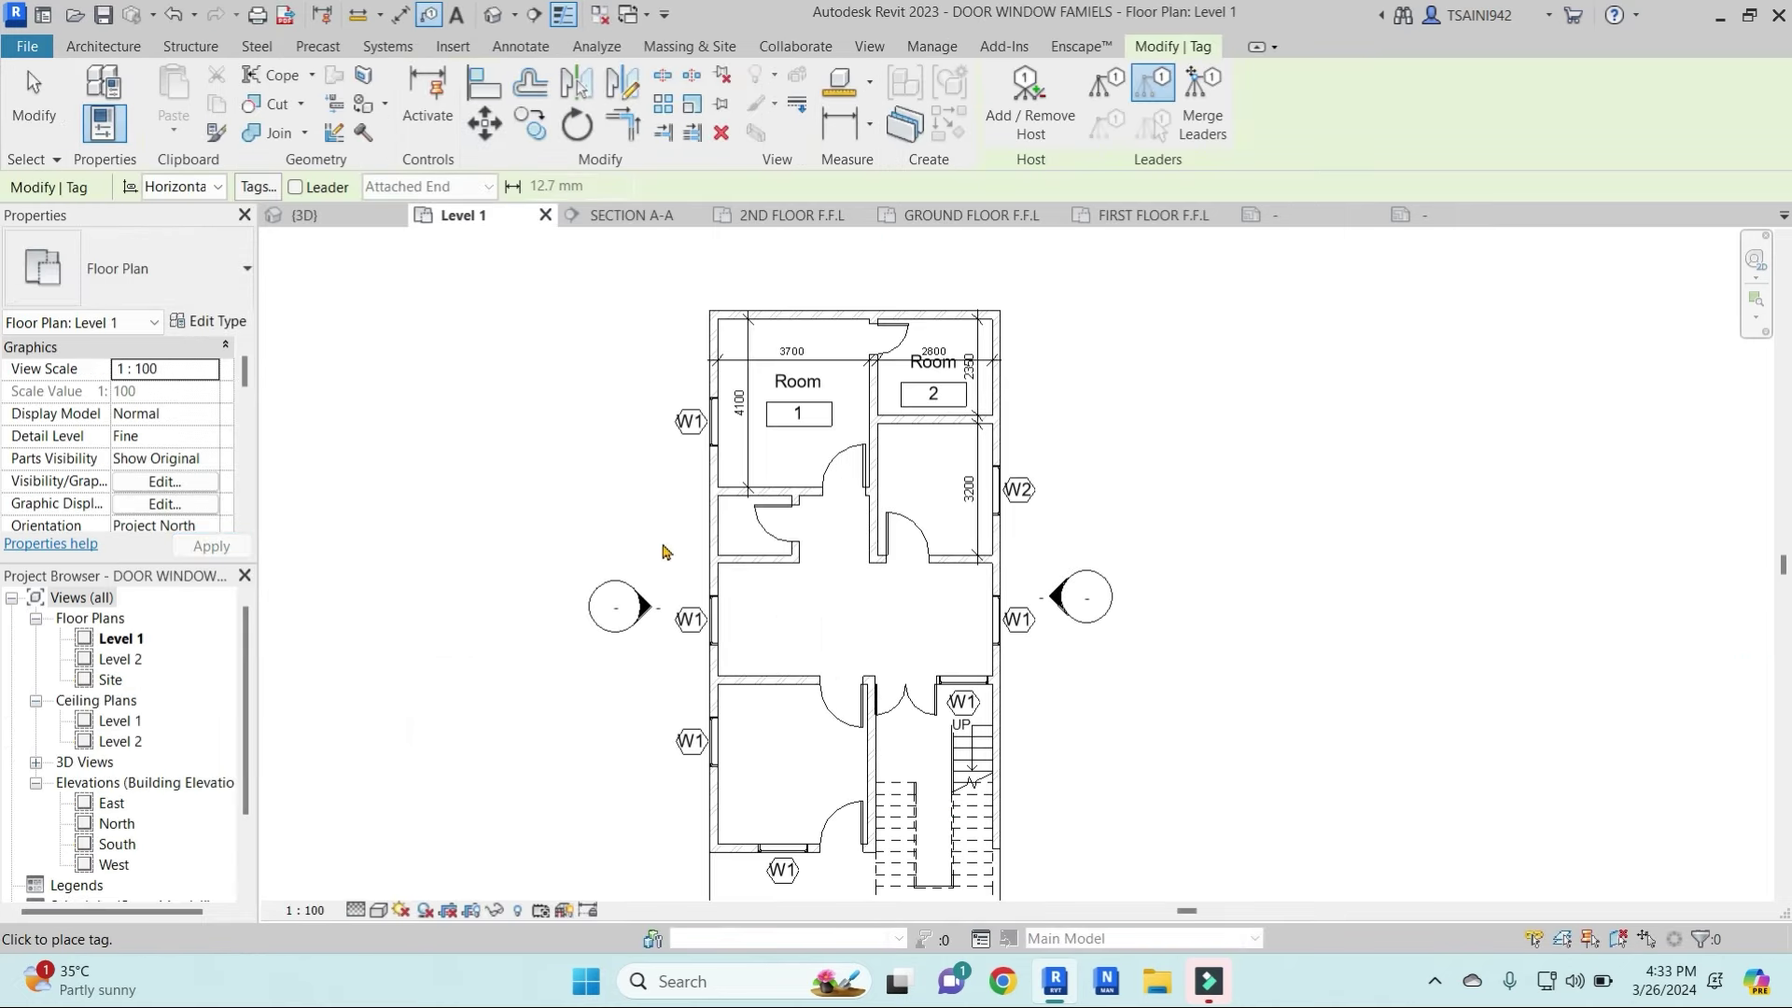
Place the new boxed door tag on each door around the Level 1 plan
click(800, 518)
scroll(800, 516, up, 2)
scroll(800, 515, up, 3)
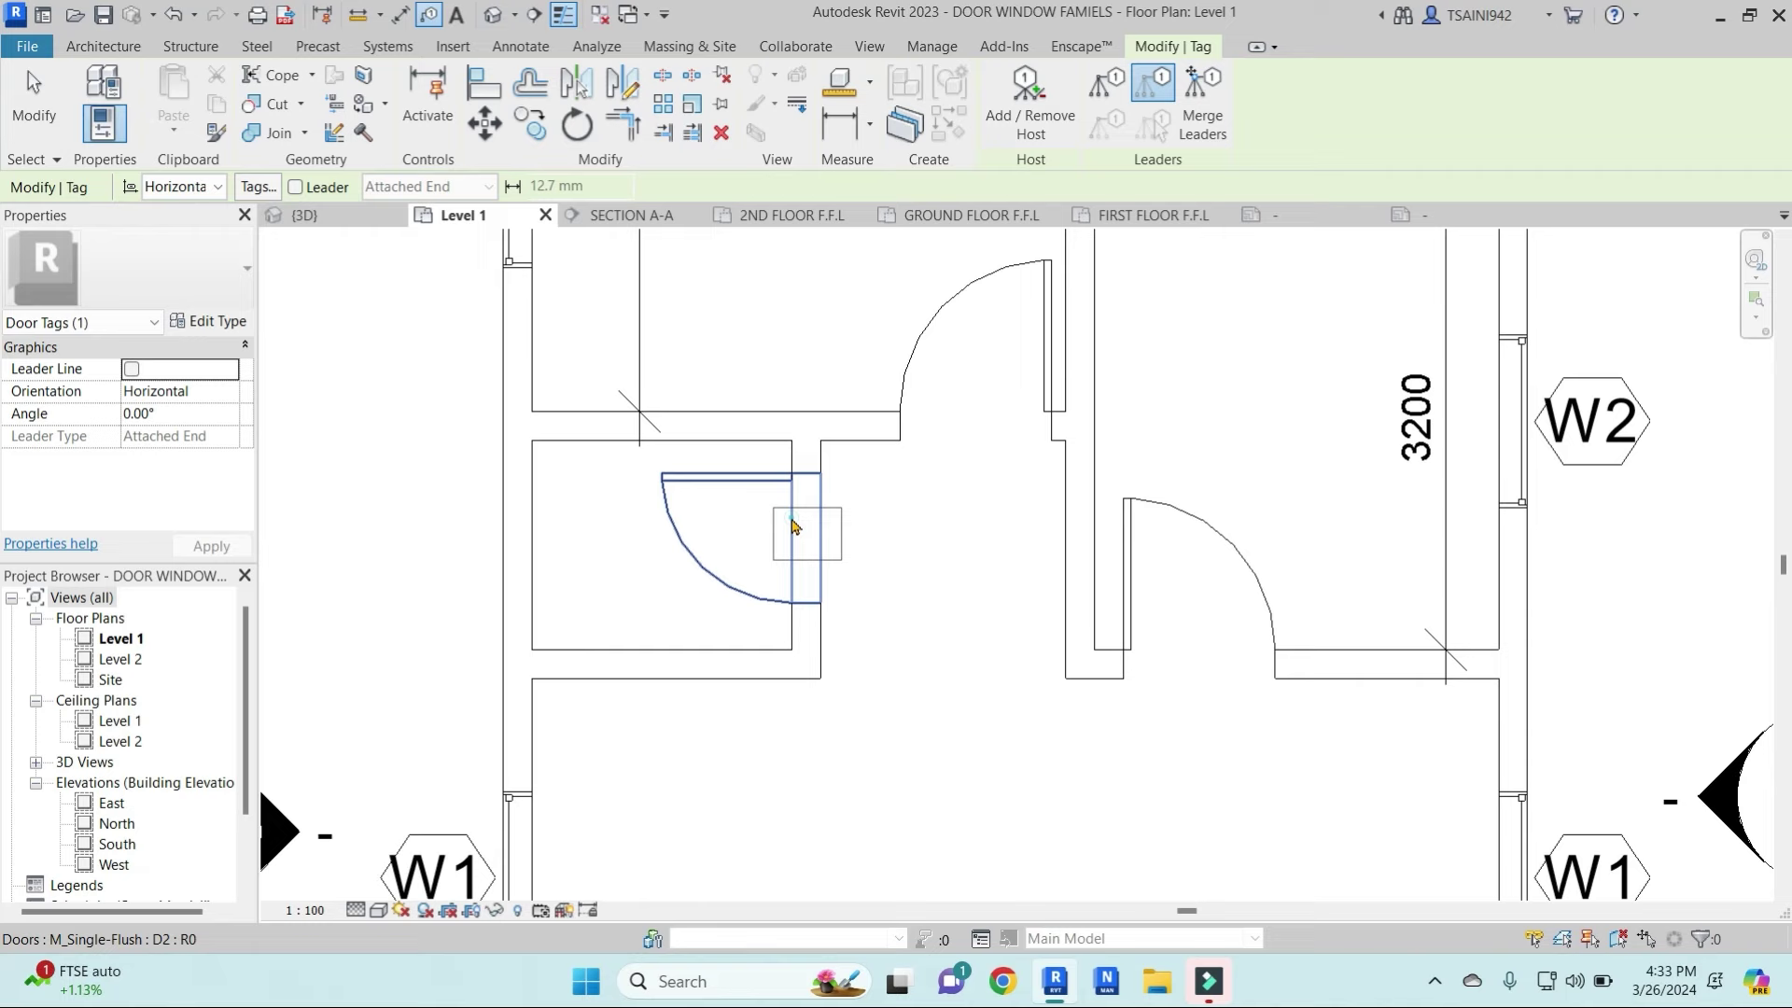
click(934, 359)
click(1173, 512)
scroll(1276, 813, down, 2)
middle_drag(1277, 813, 1221, 508)
click(1198, 693)
key(Escape)
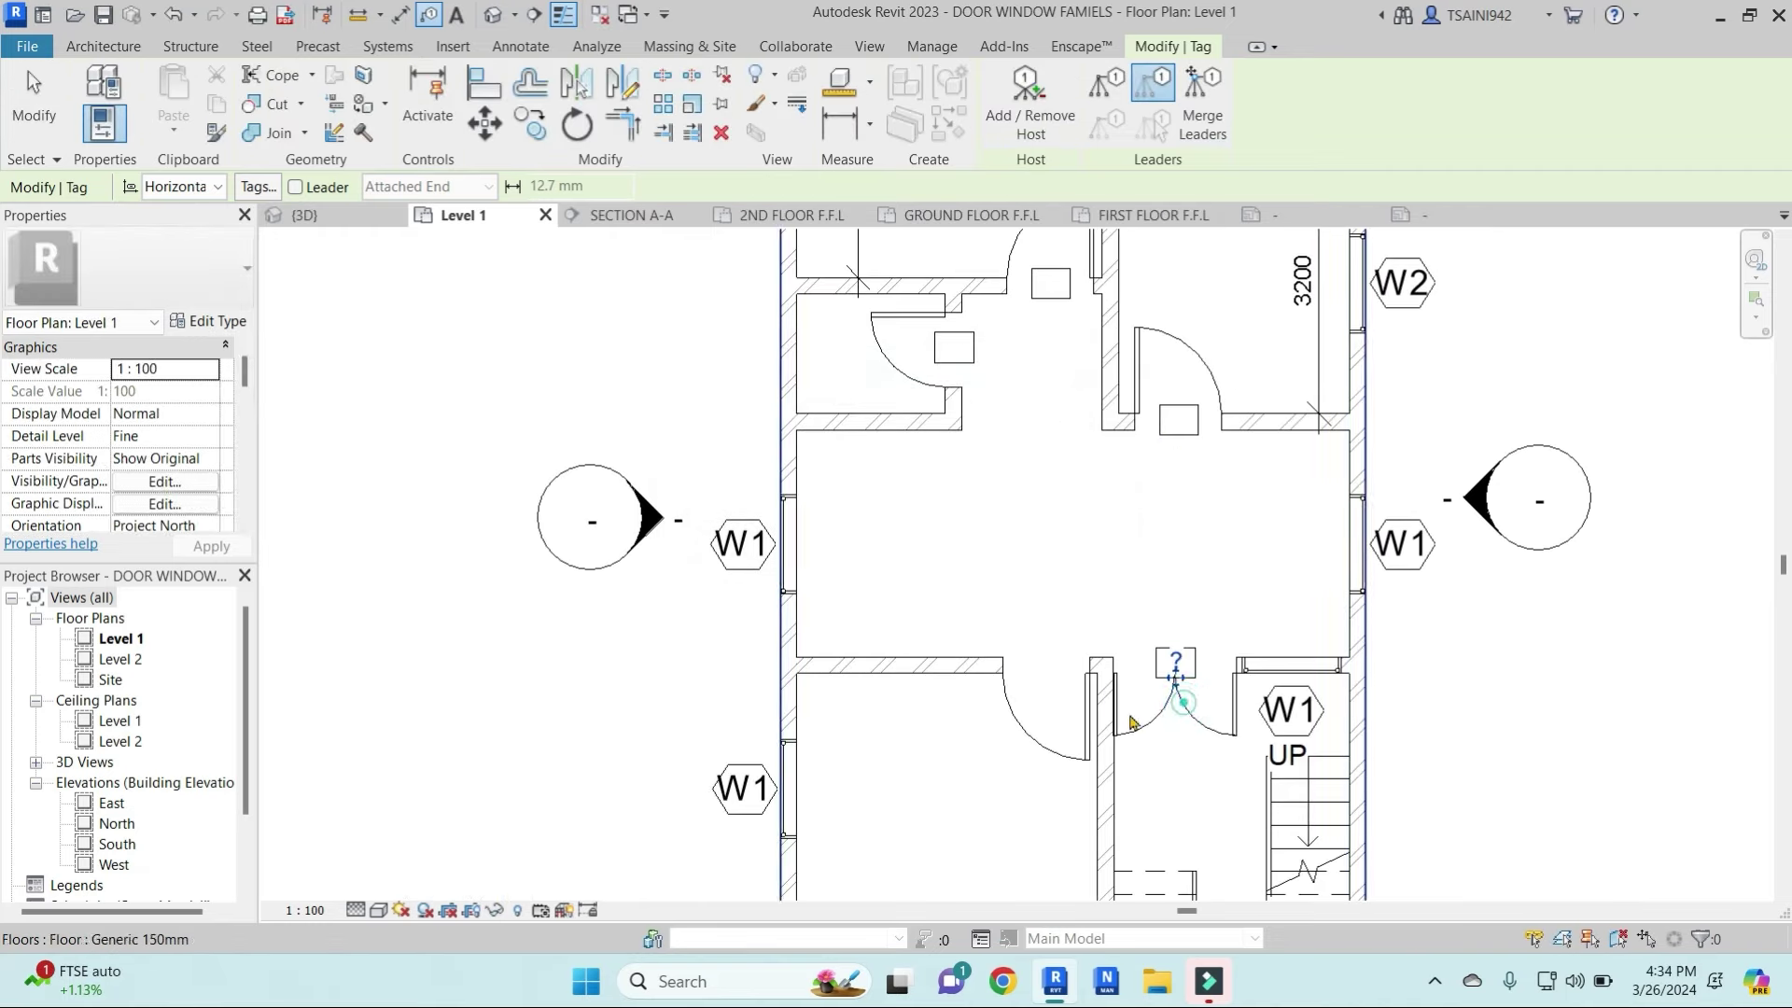
click(1040, 733)
scroll(1155, 574, down, 3)
middle_drag(1155, 574, 1150, 599)
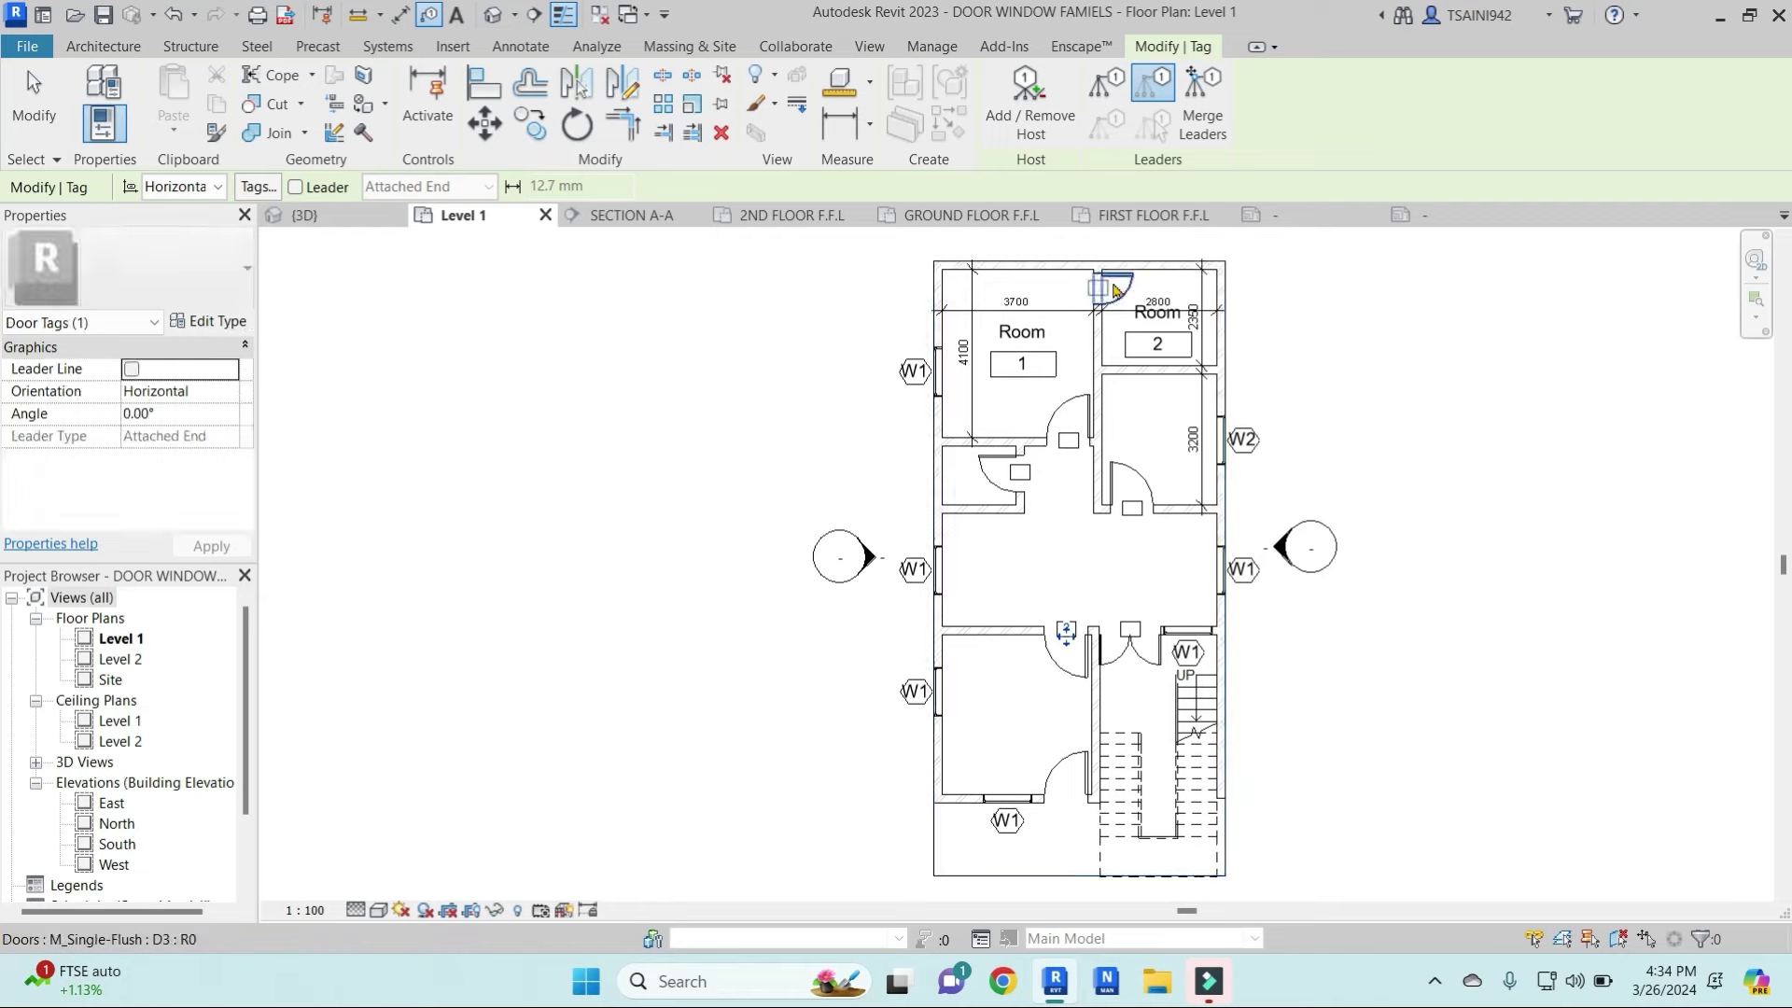
click(1106, 280)
click(1066, 793)
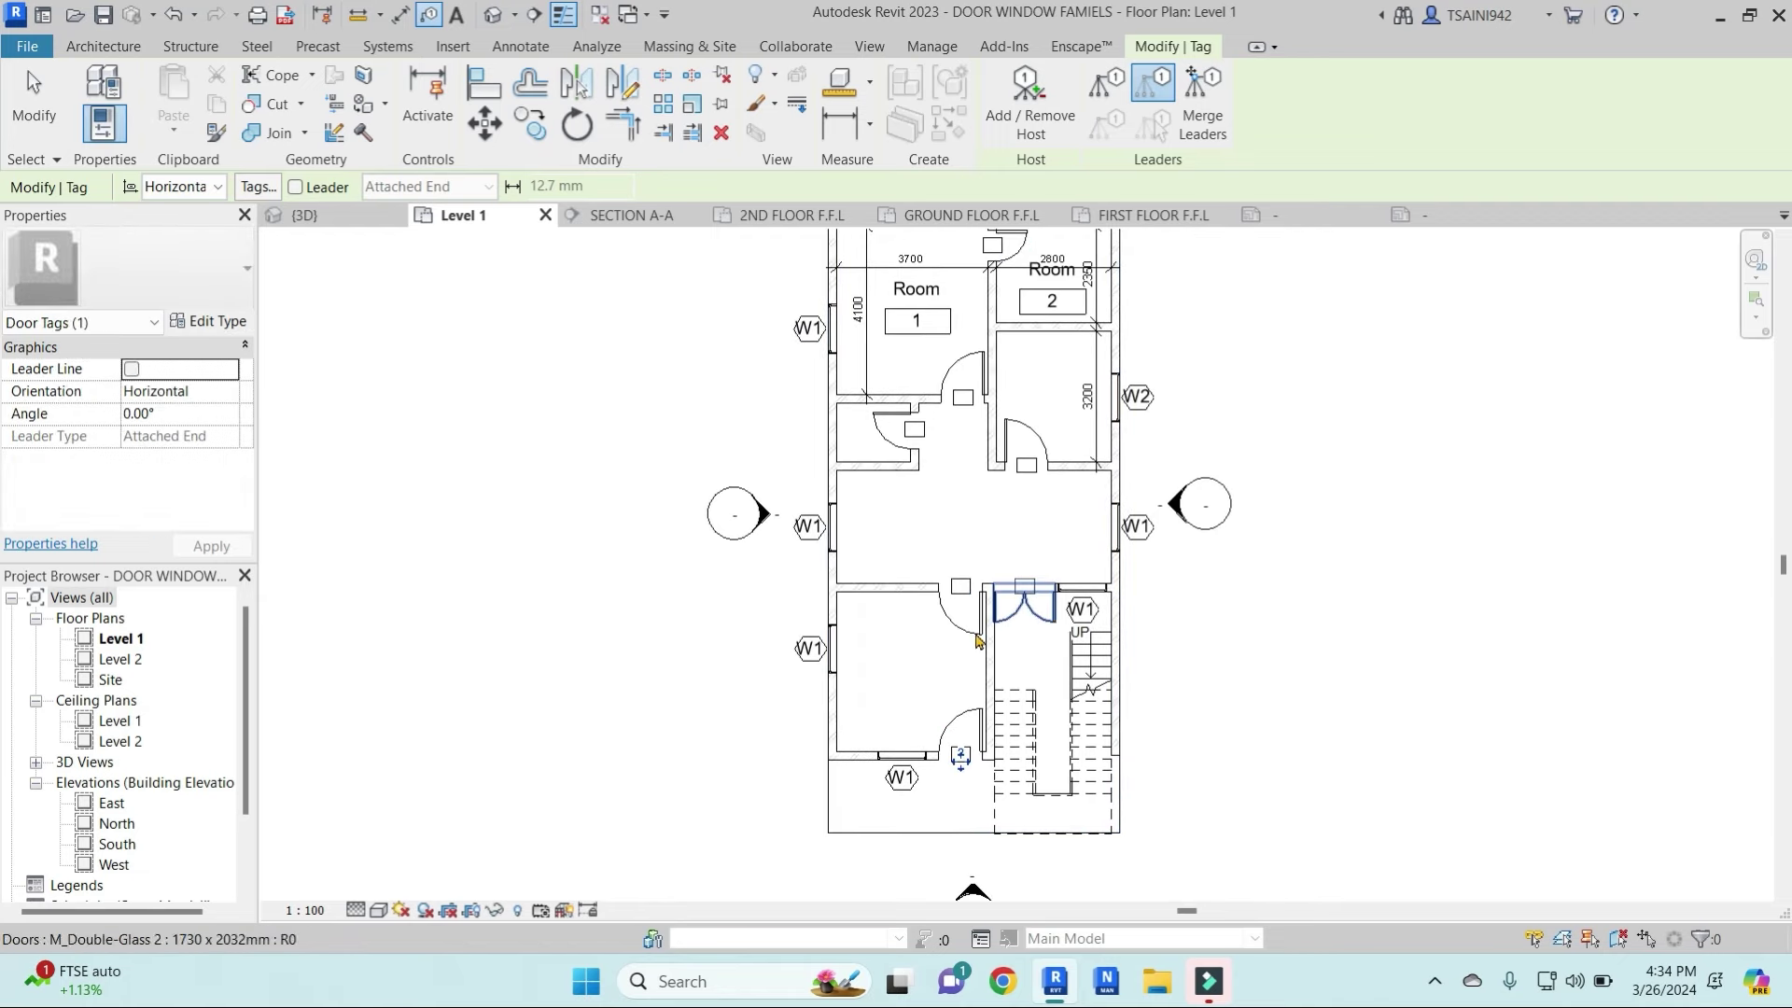
key(Escape)
Select the single-flush doors and open their type properties
scroll(1158, 682, up, 3)
click(973, 612)
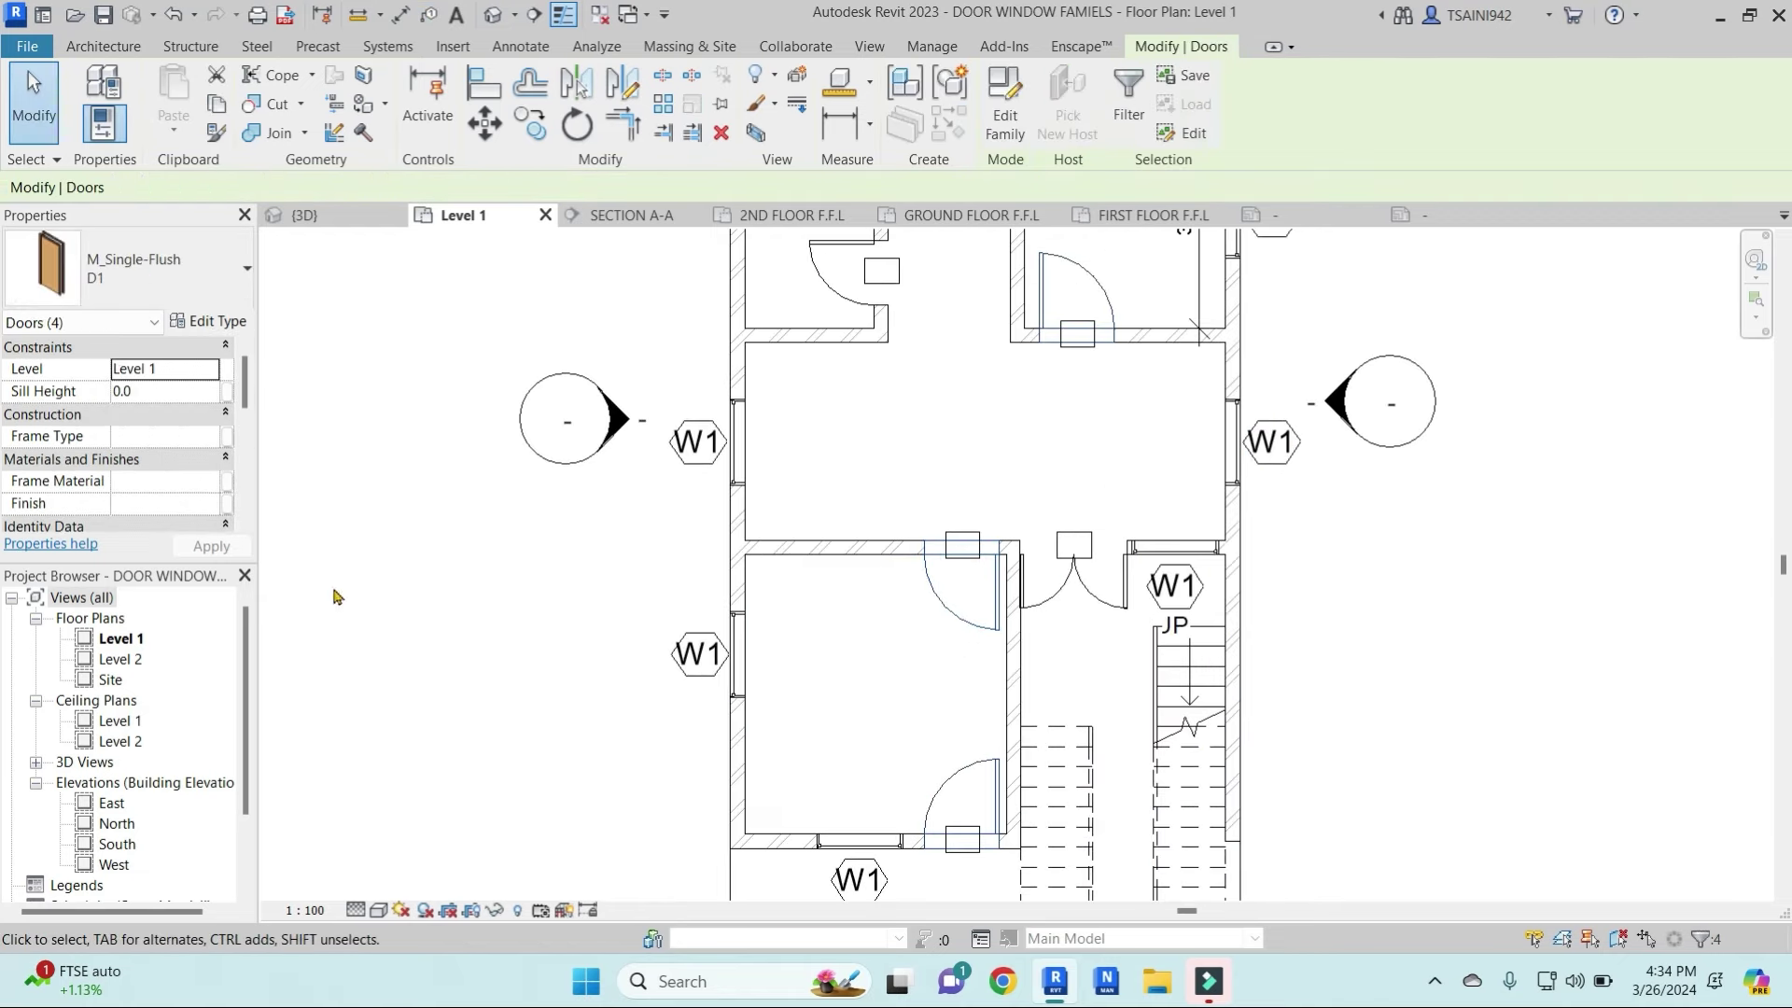
drag(240, 382, 234, 472)
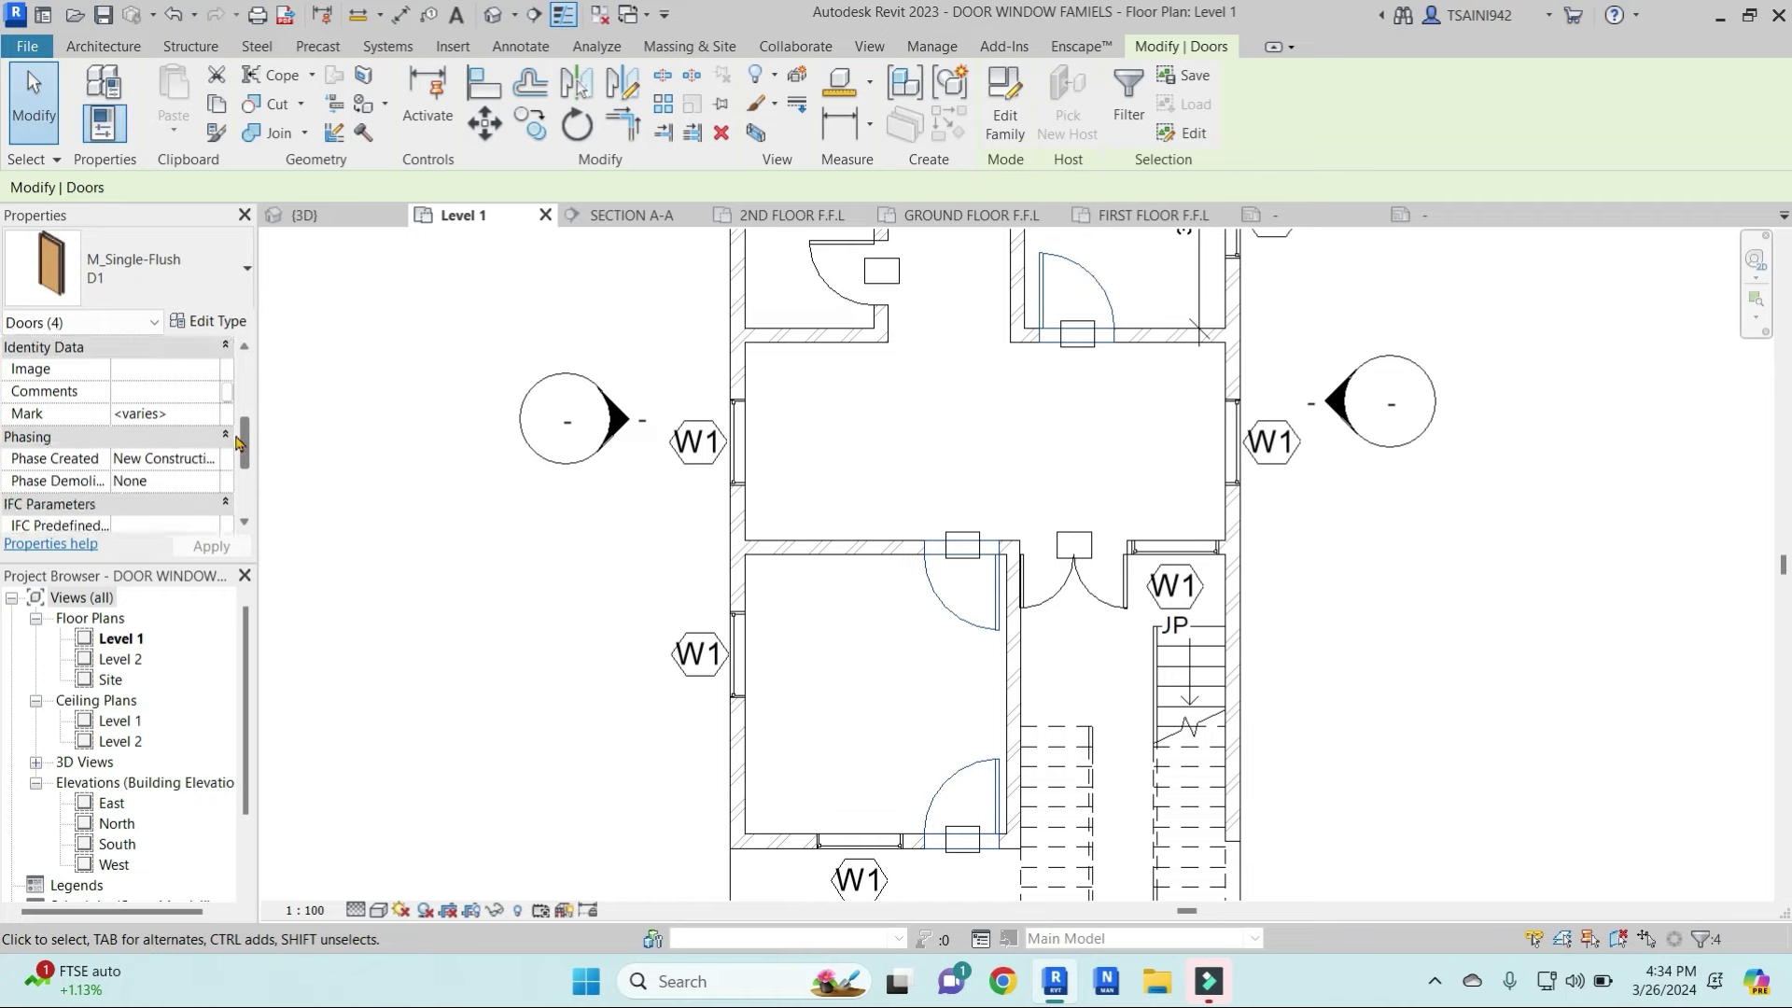
scroll(234, 476, up, 2)
scroll(233, 490, up, 2)
scroll(233, 467, up, 3)
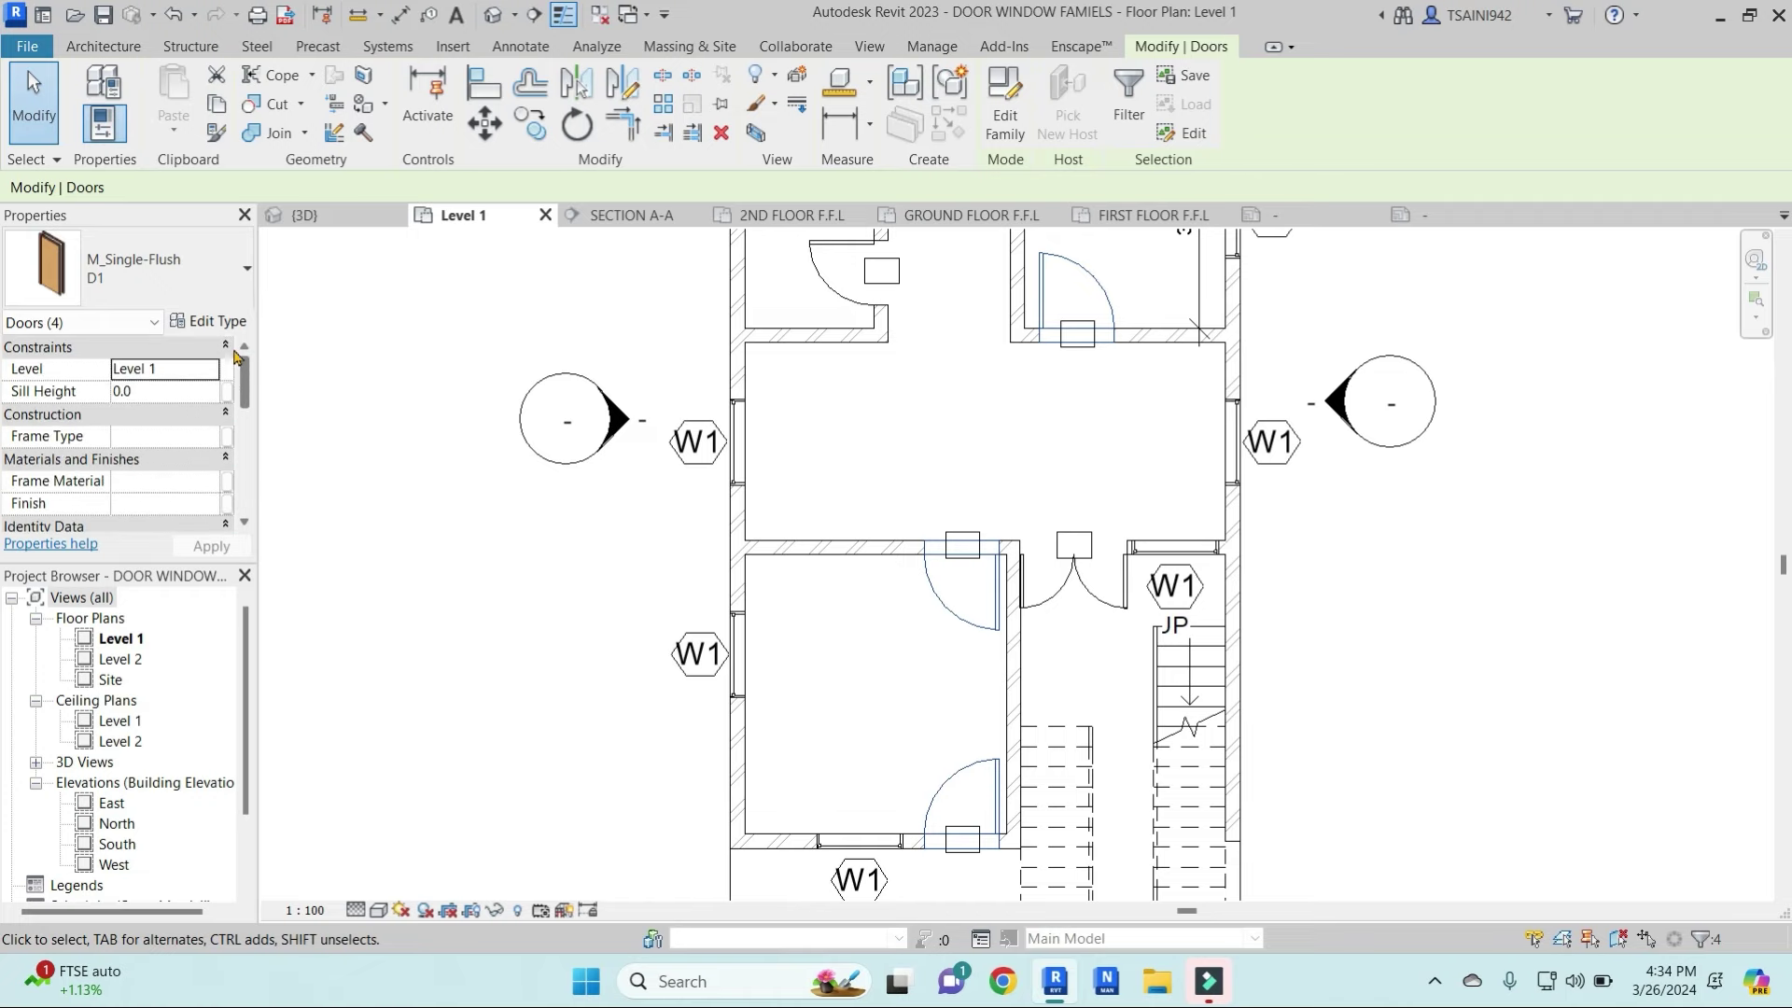
click(221, 323)
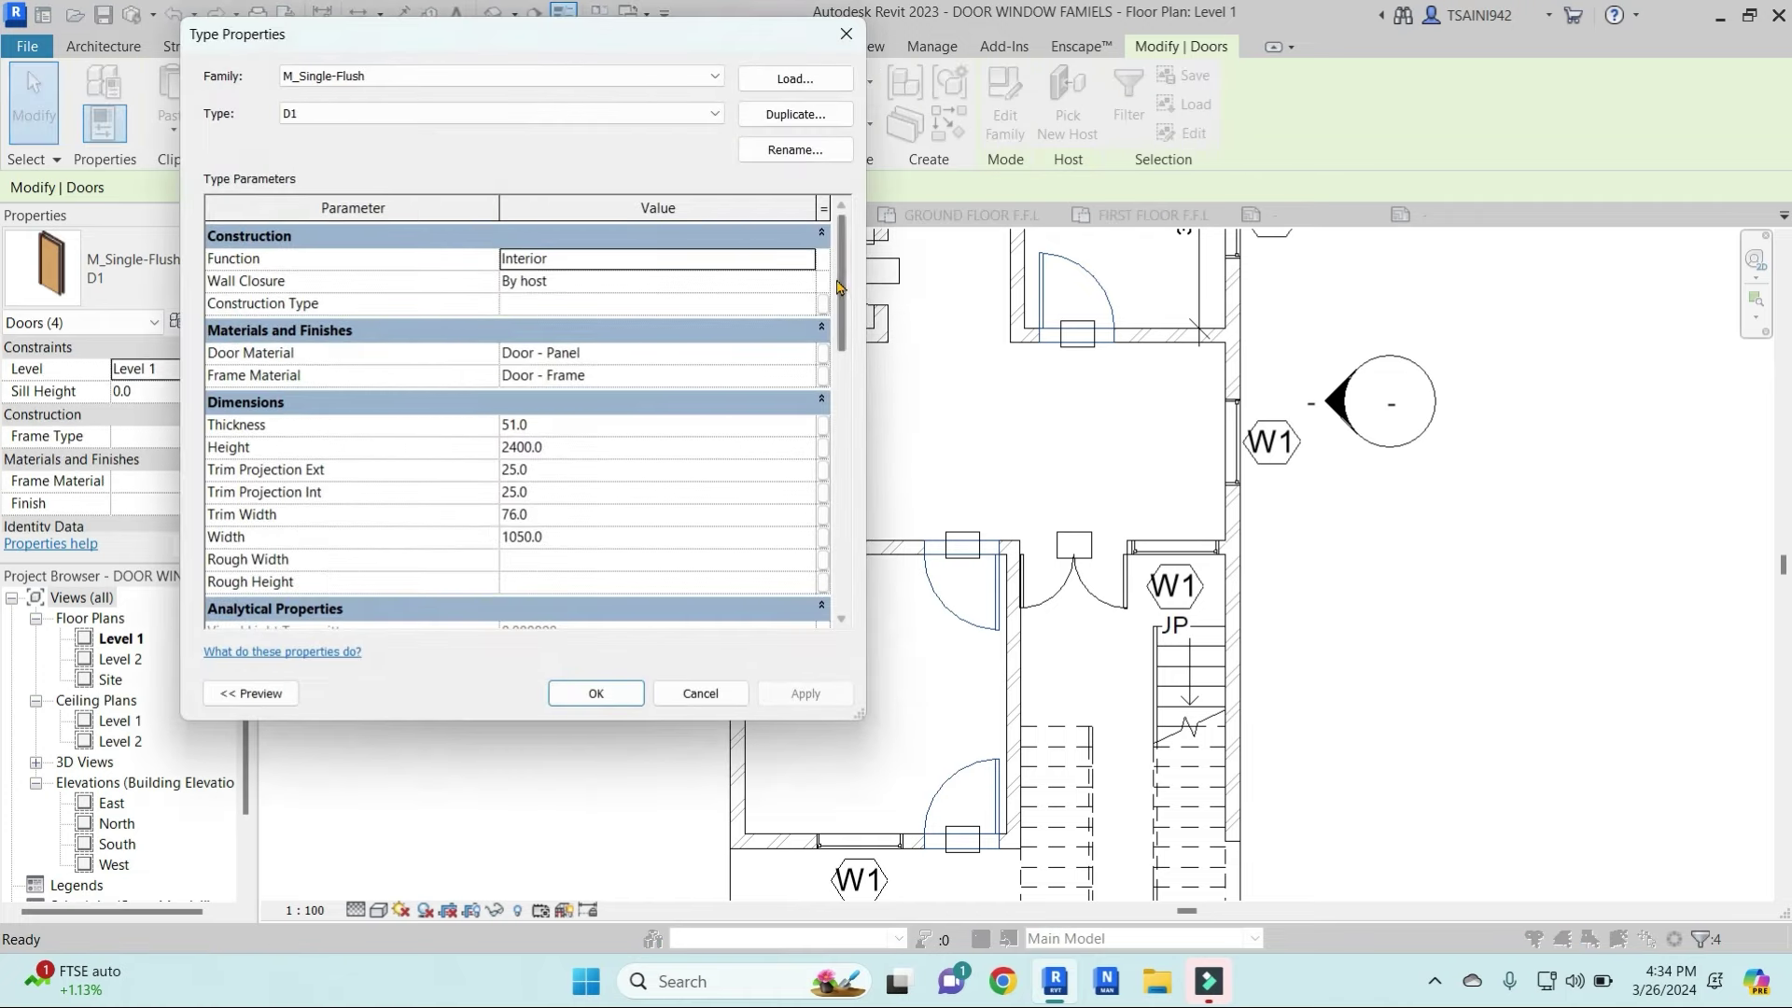
Set the M_Single-Flush door type's Description to D1
drag(842, 289, 812, 472)
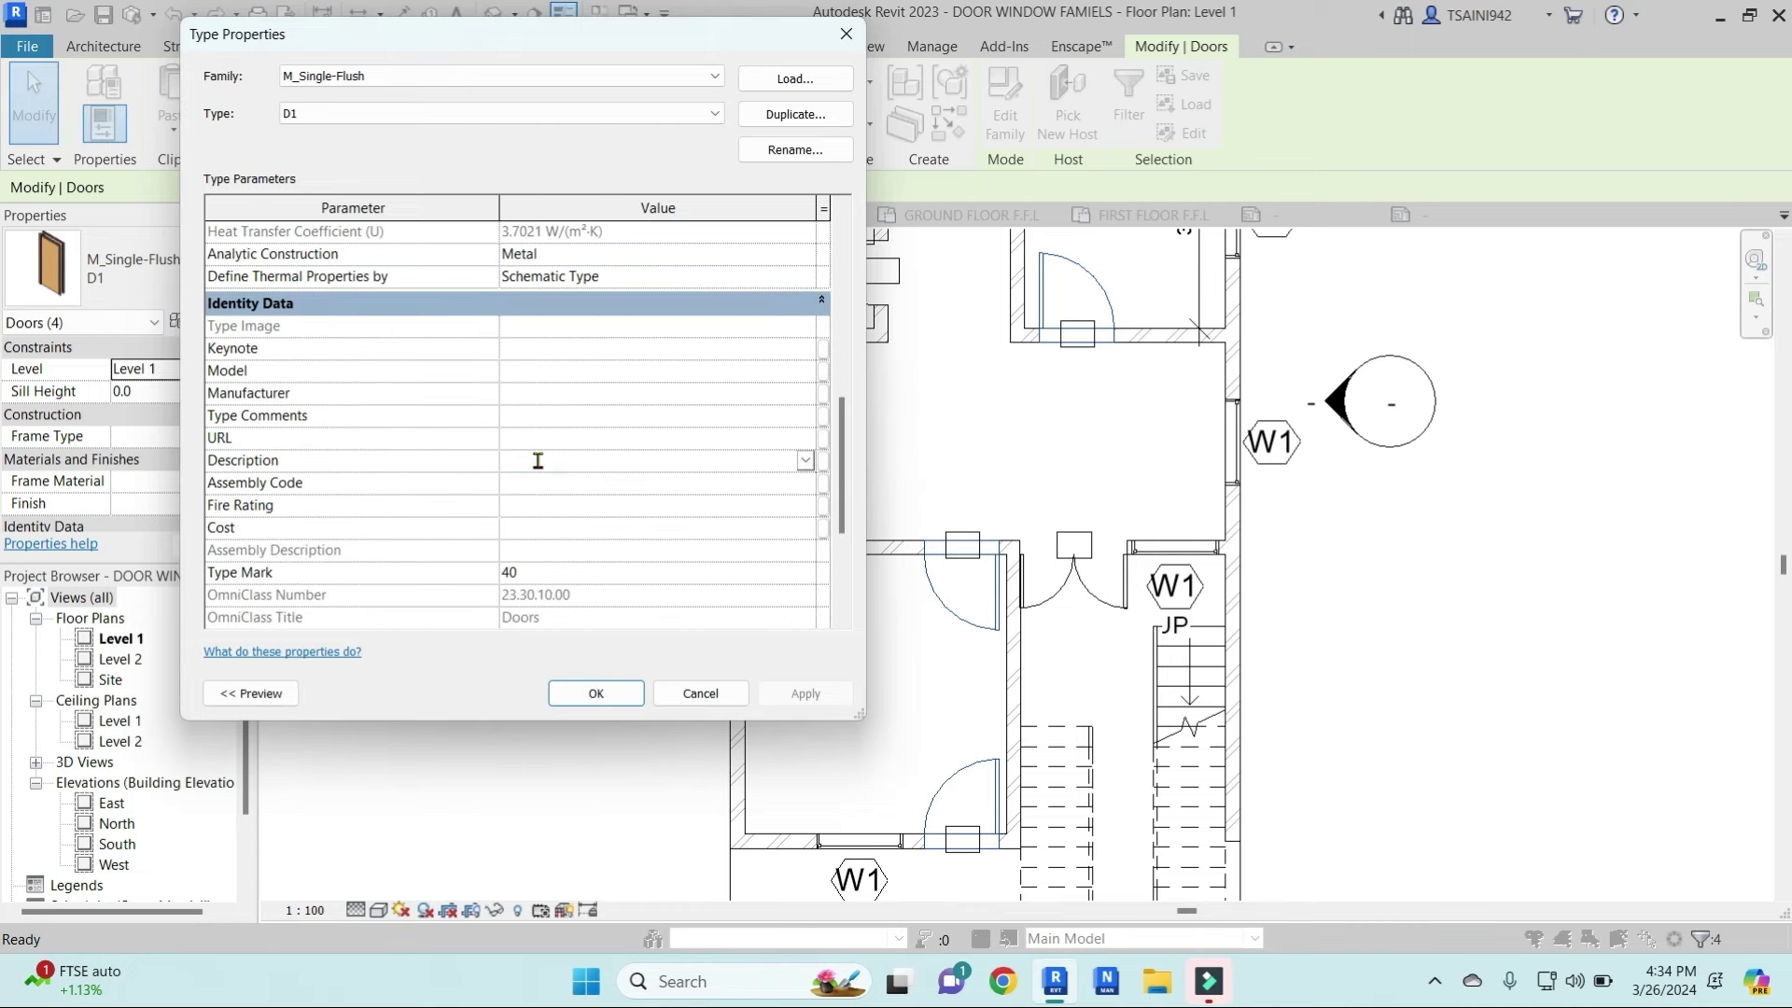
text(D1)
click(681, 484)
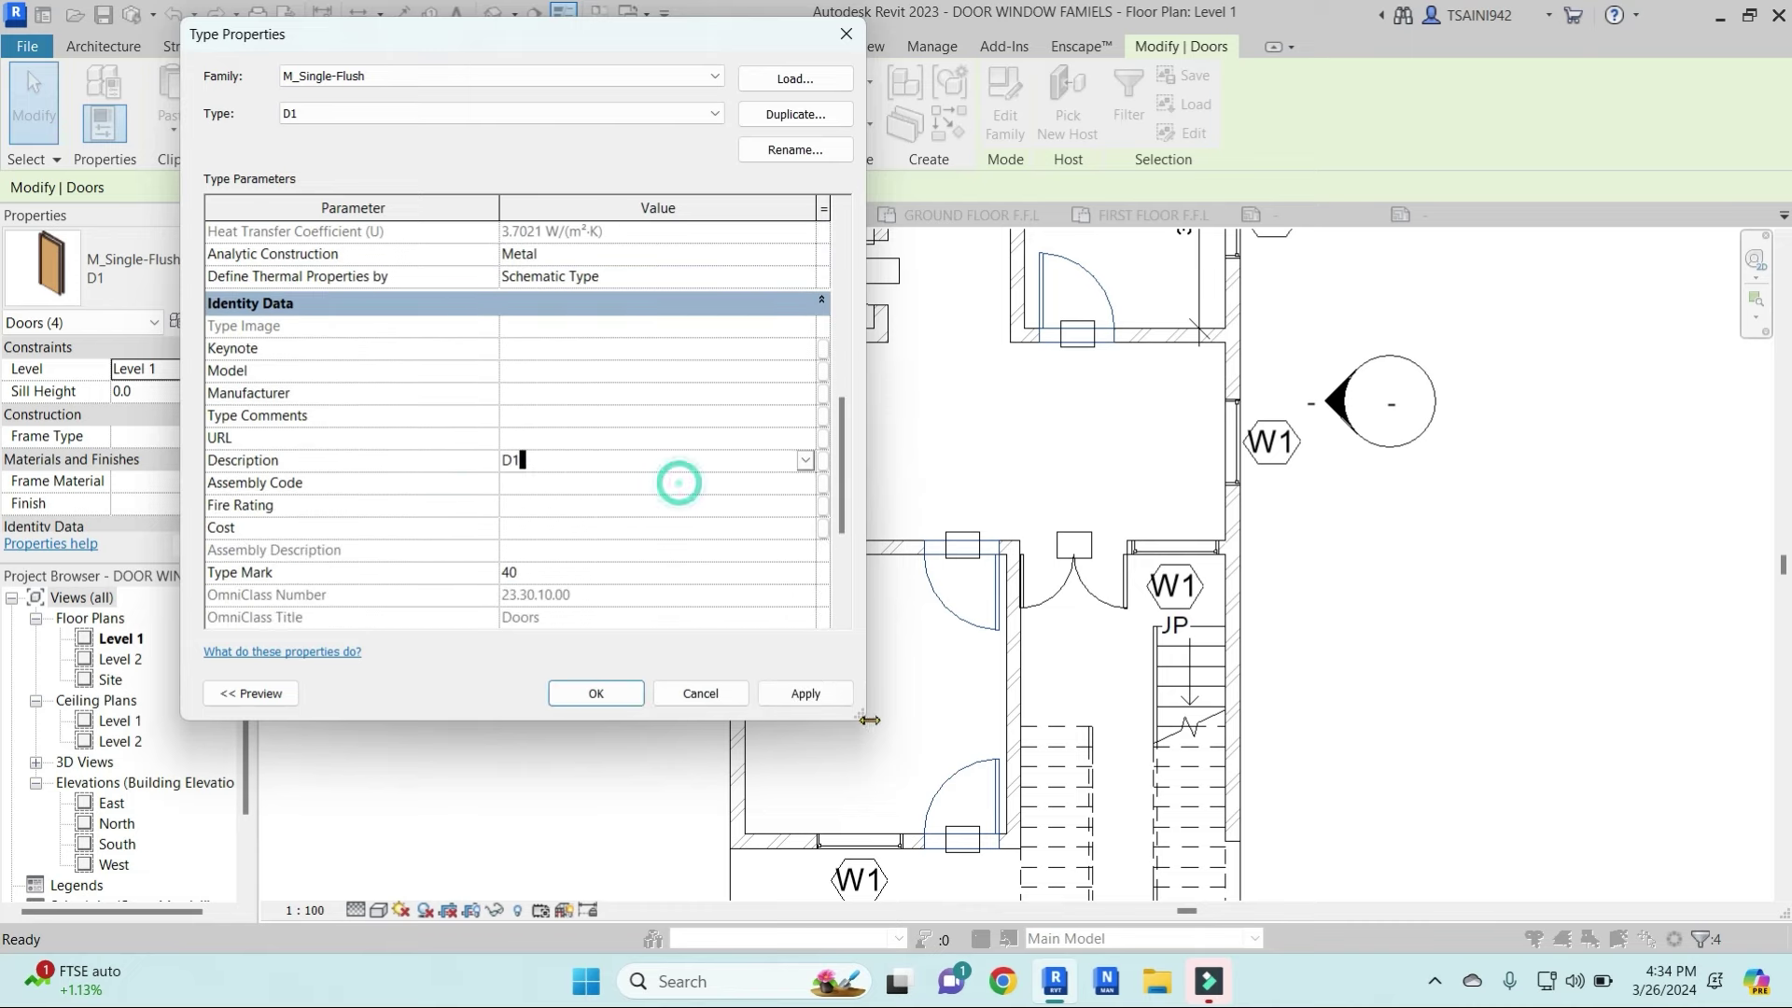
click(821, 695)
click(595, 694)
click(1421, 649)
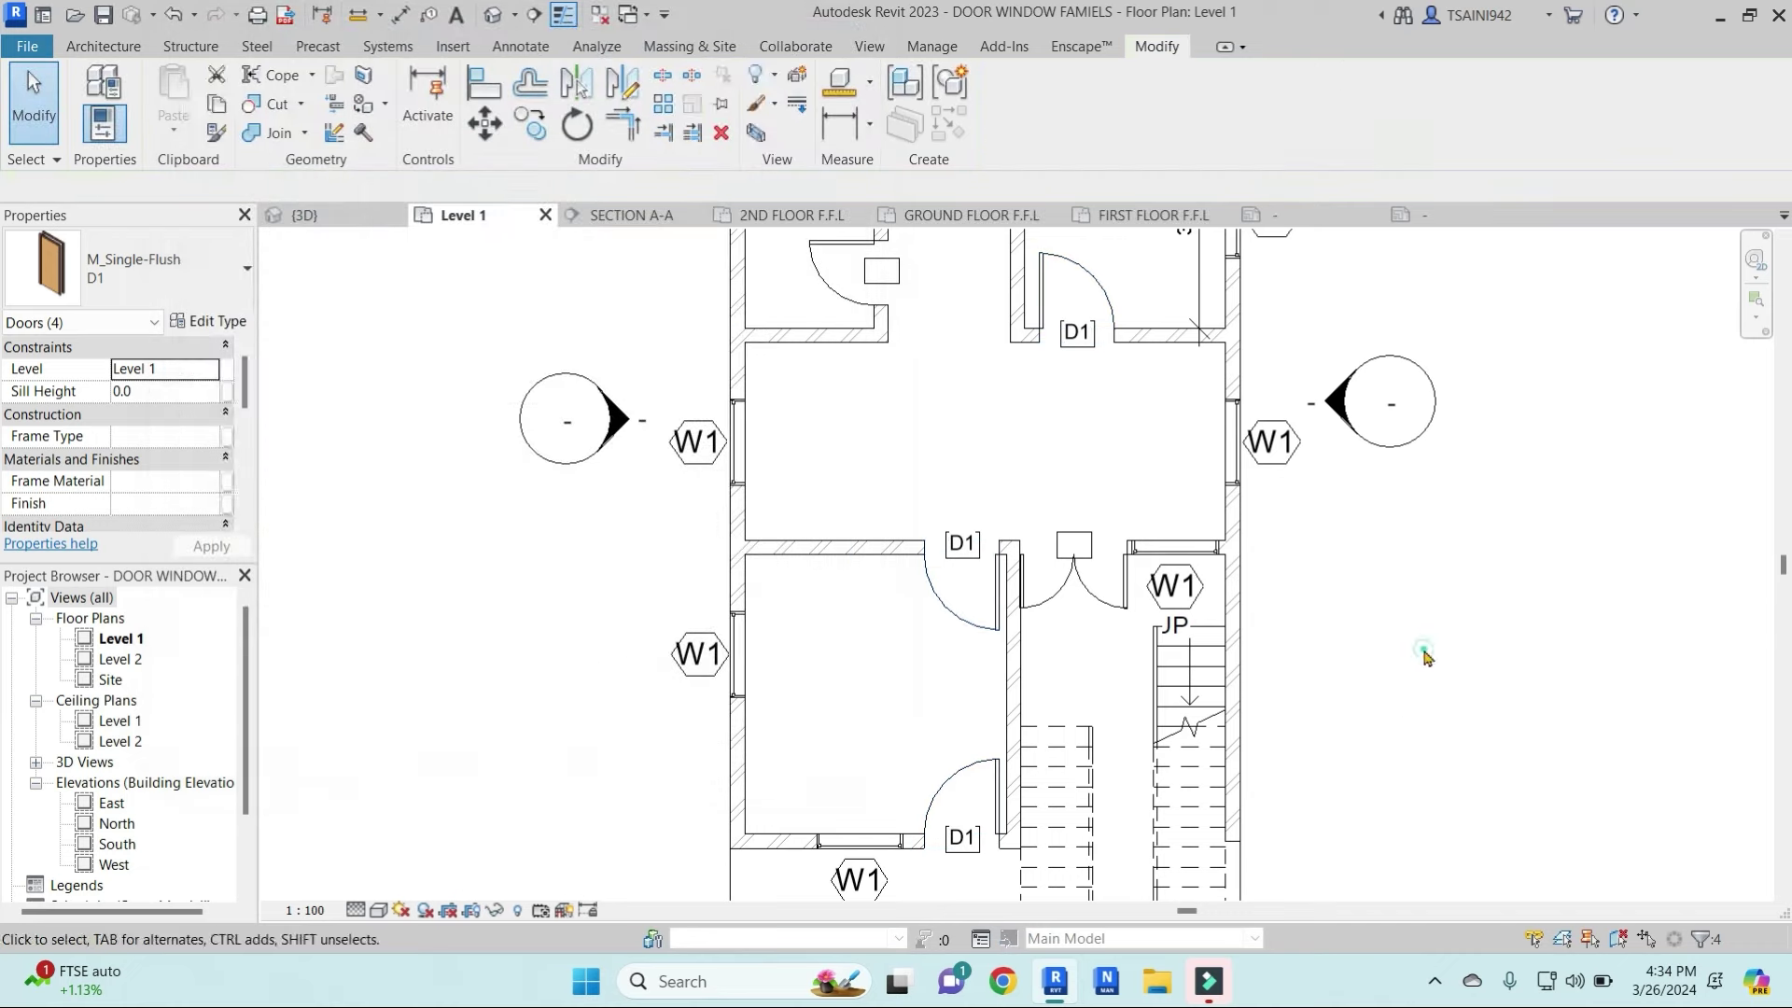
Give the M_Double-Glass 2 door type beside the stair the Description MD
scroll(1030, 584, up, 2)
scroll(1030, 583, up, 4)
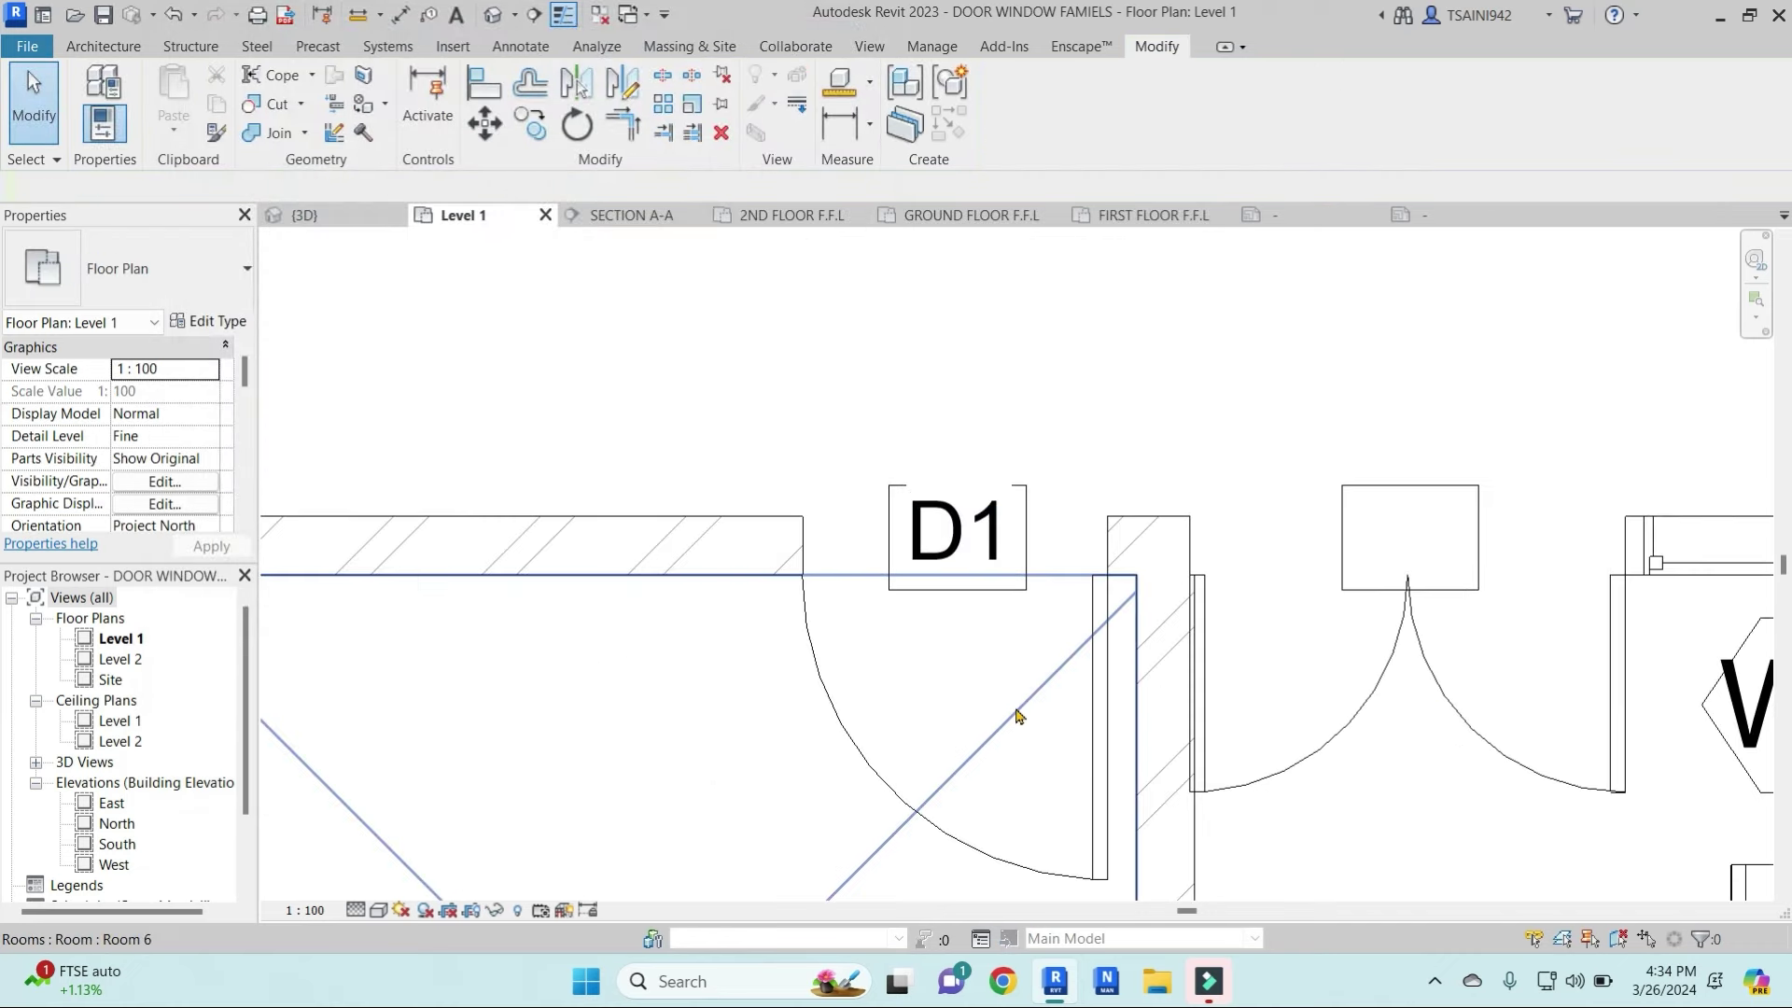
scroll(990, 609, down, 4)
scroll(1353, 621, down, 2)
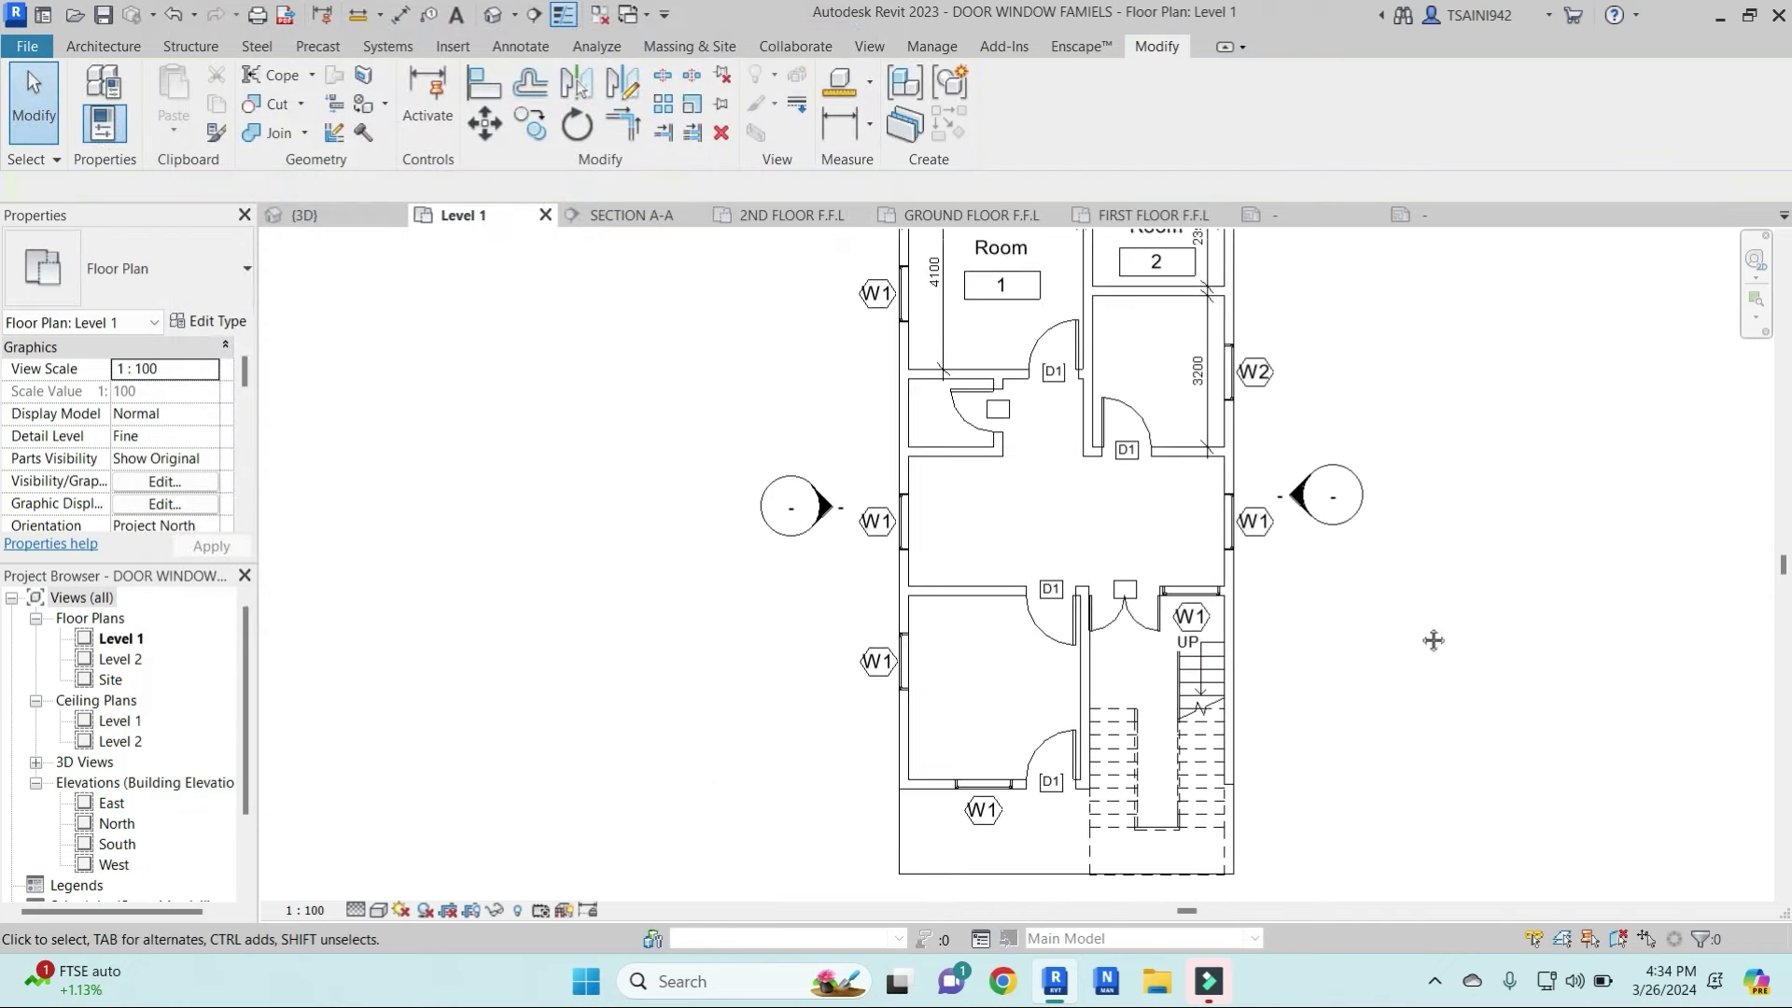
click(1087, 608)
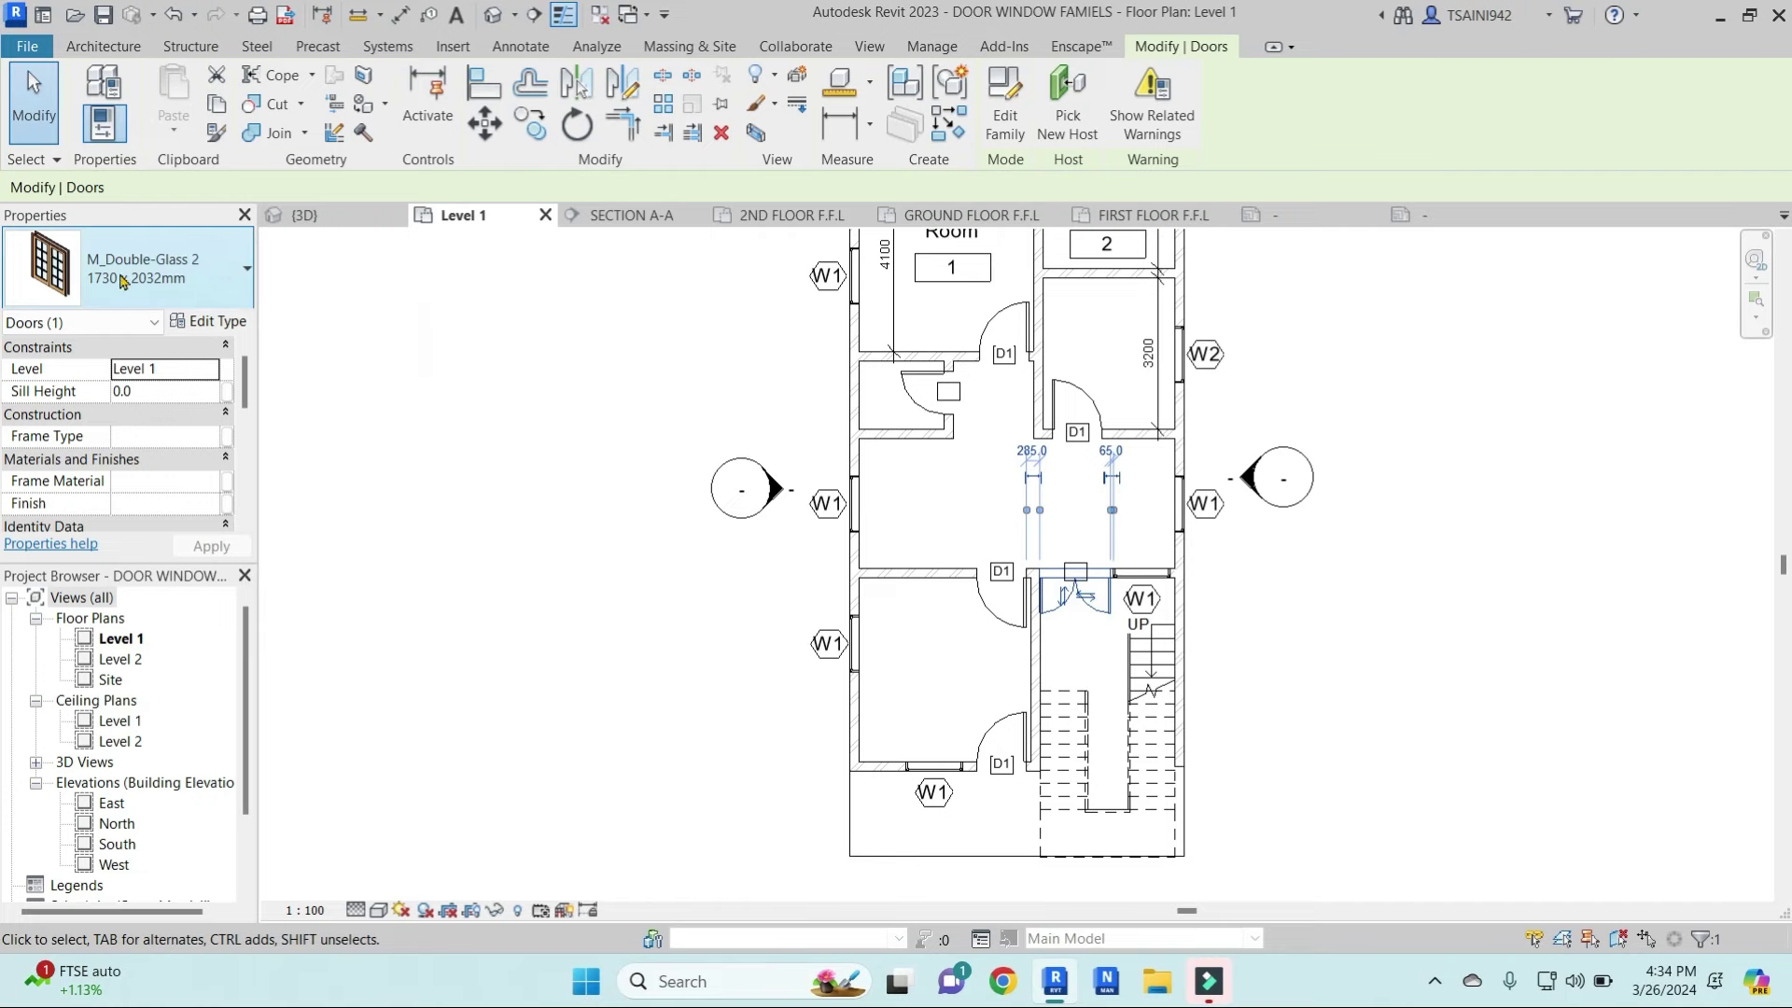
click(226, 322)
scroll(495, 486, down, 10)
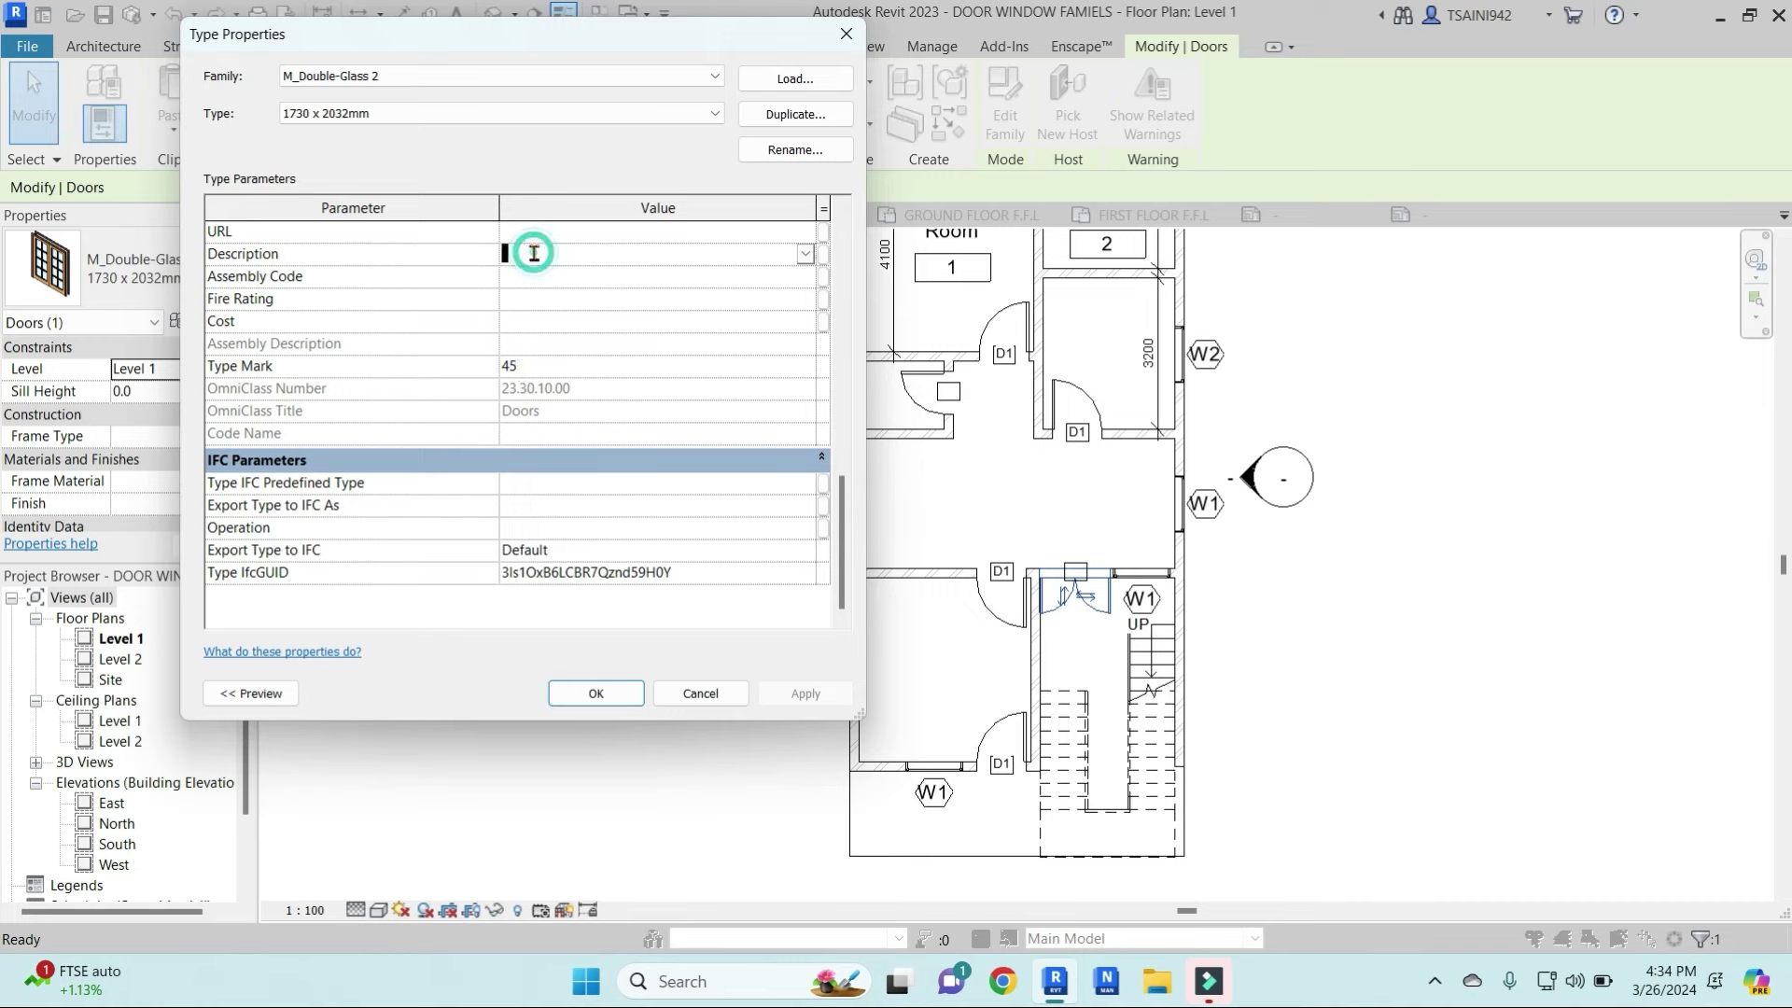
text(MD)
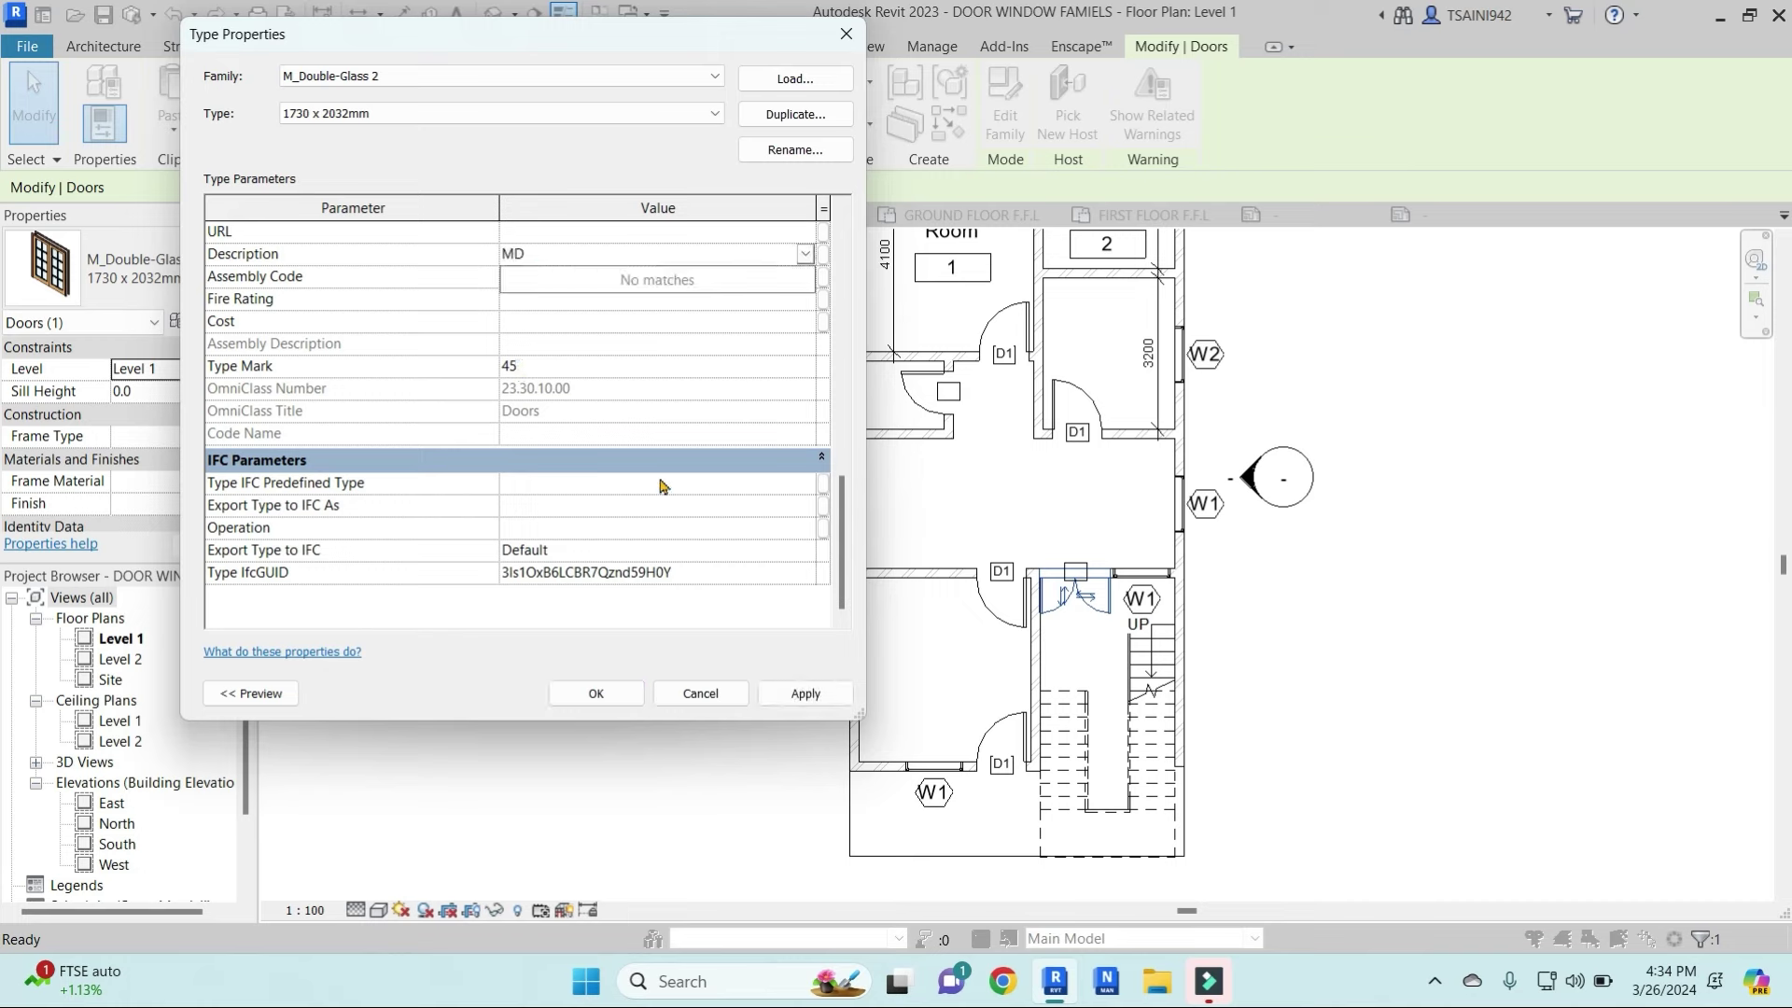
click(691, 276)
click(804, 692)
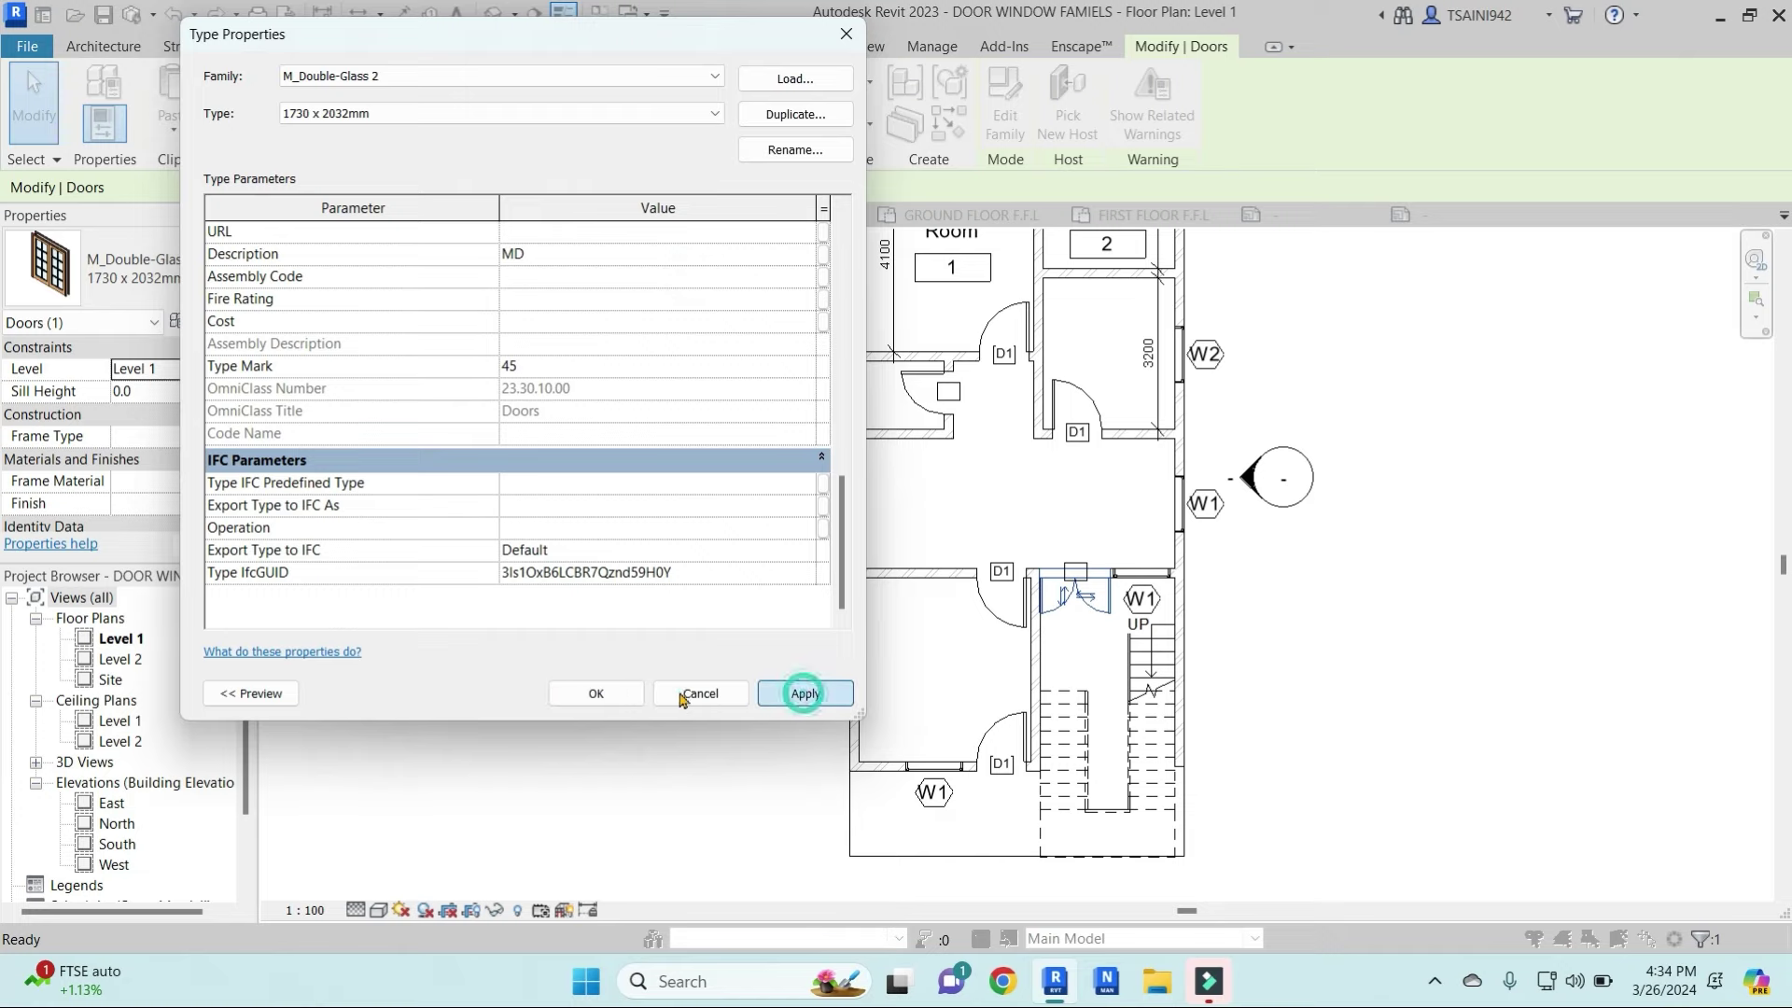
click(594, 693)
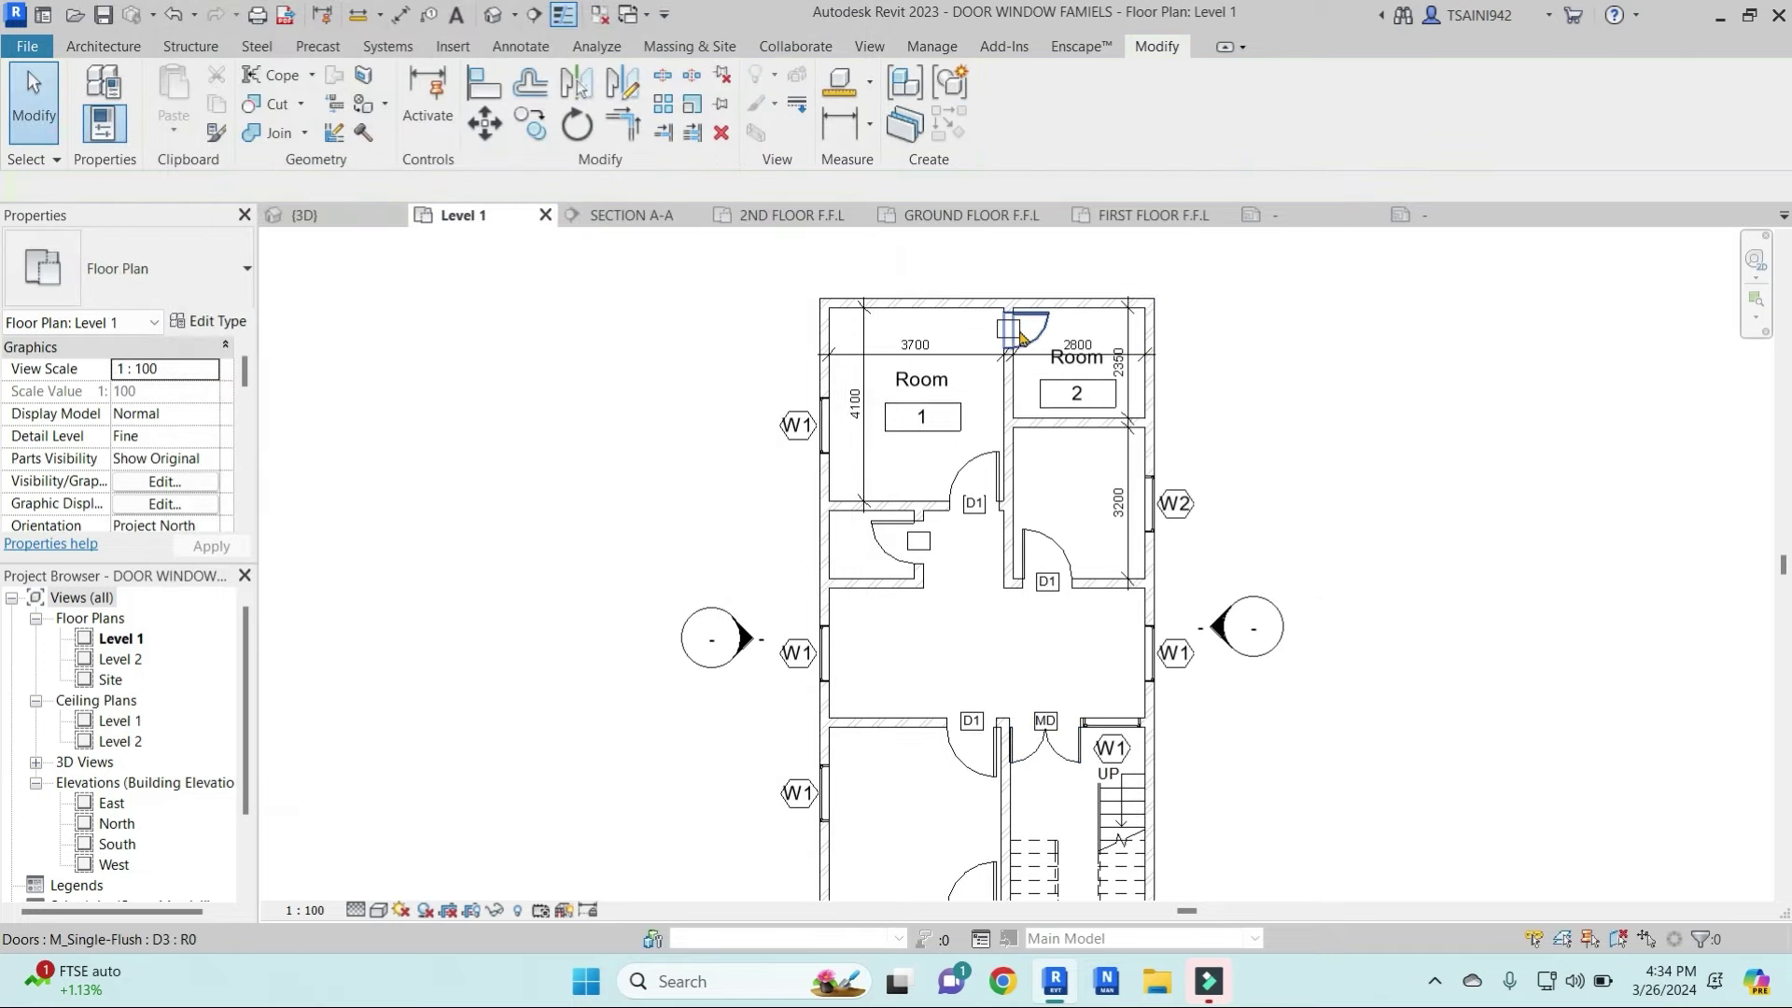
Change the top door's tag to D3, accepting the shared type-parameter warning
click(1047, 336)
scroll(1034, 322, up, 4)
scroll(1035, 322, up, 1)
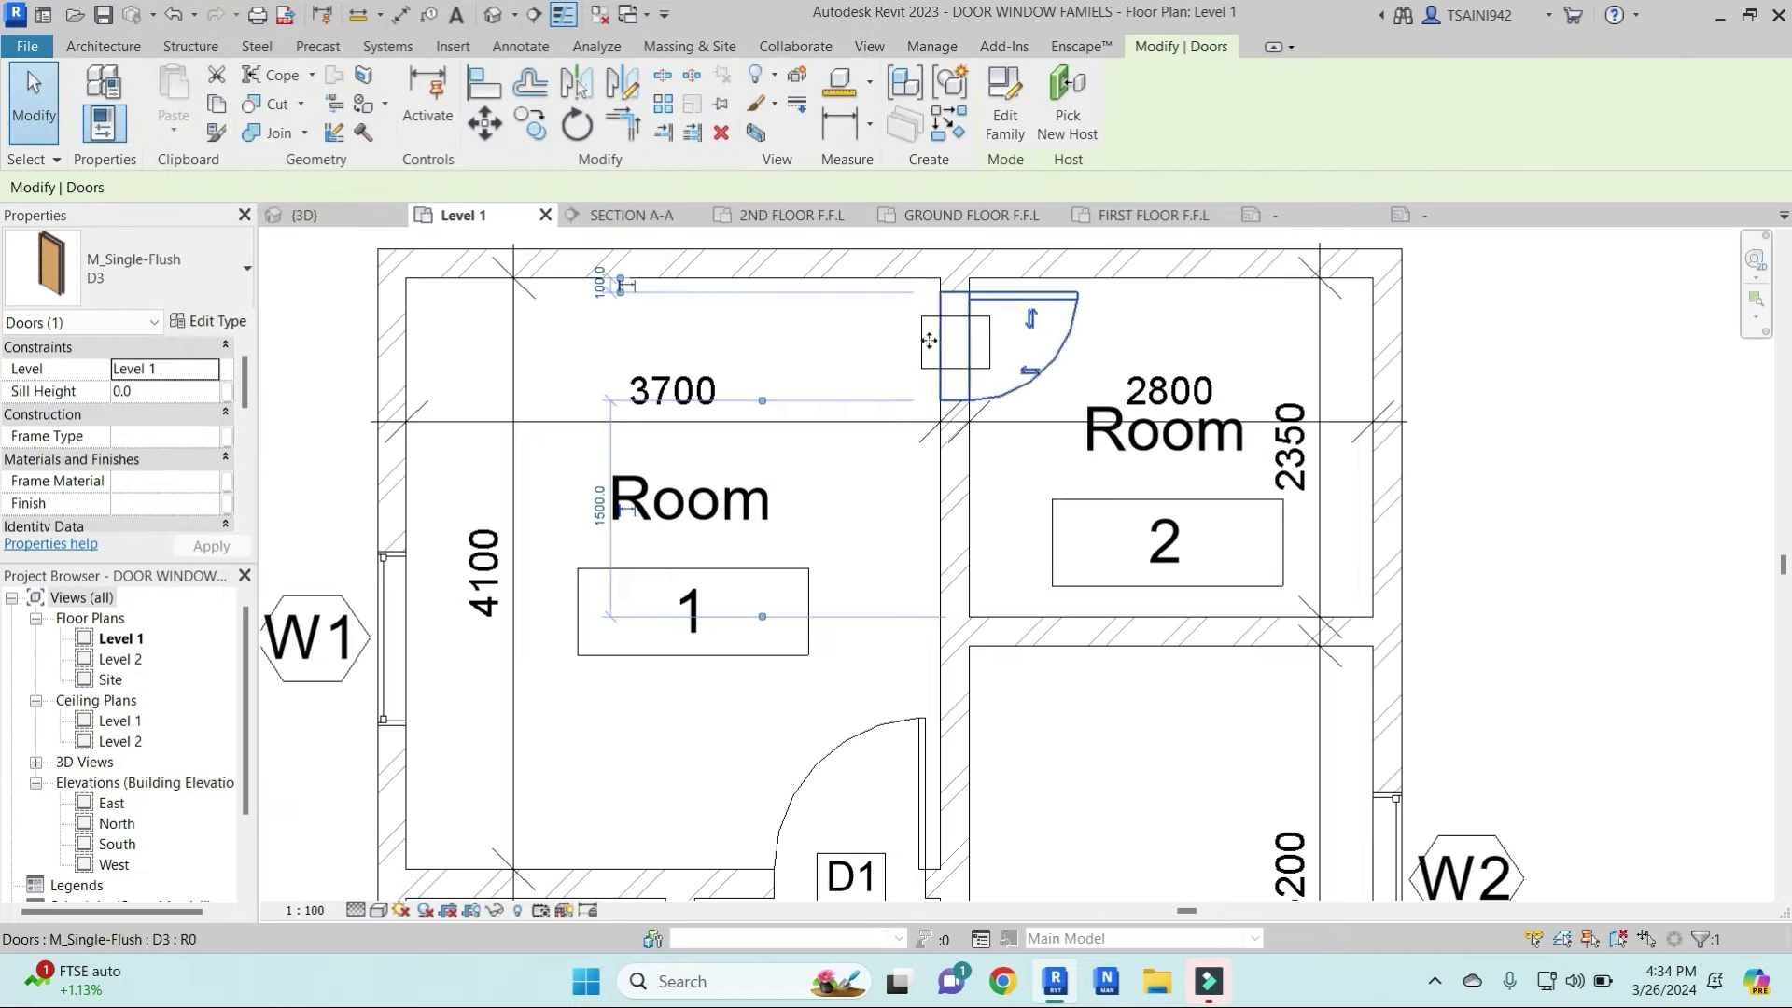
click(925, 350)
click(1059, 311)
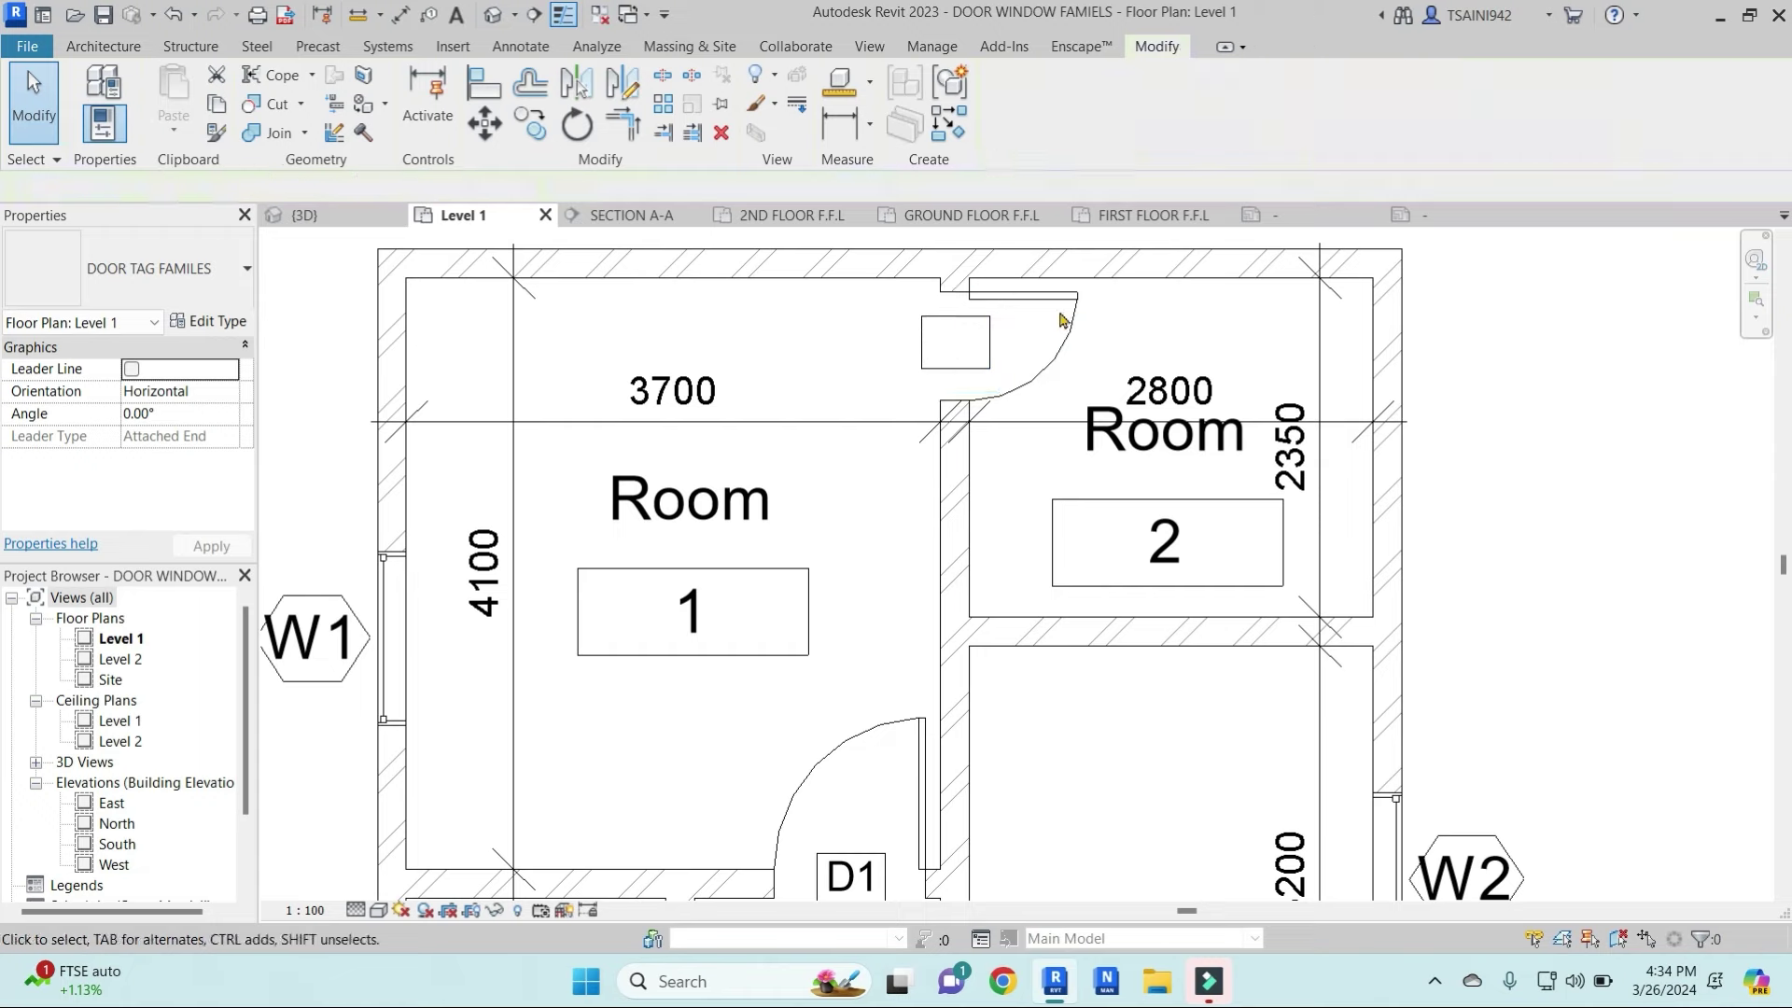
click(934, 309)
click(929, 350)
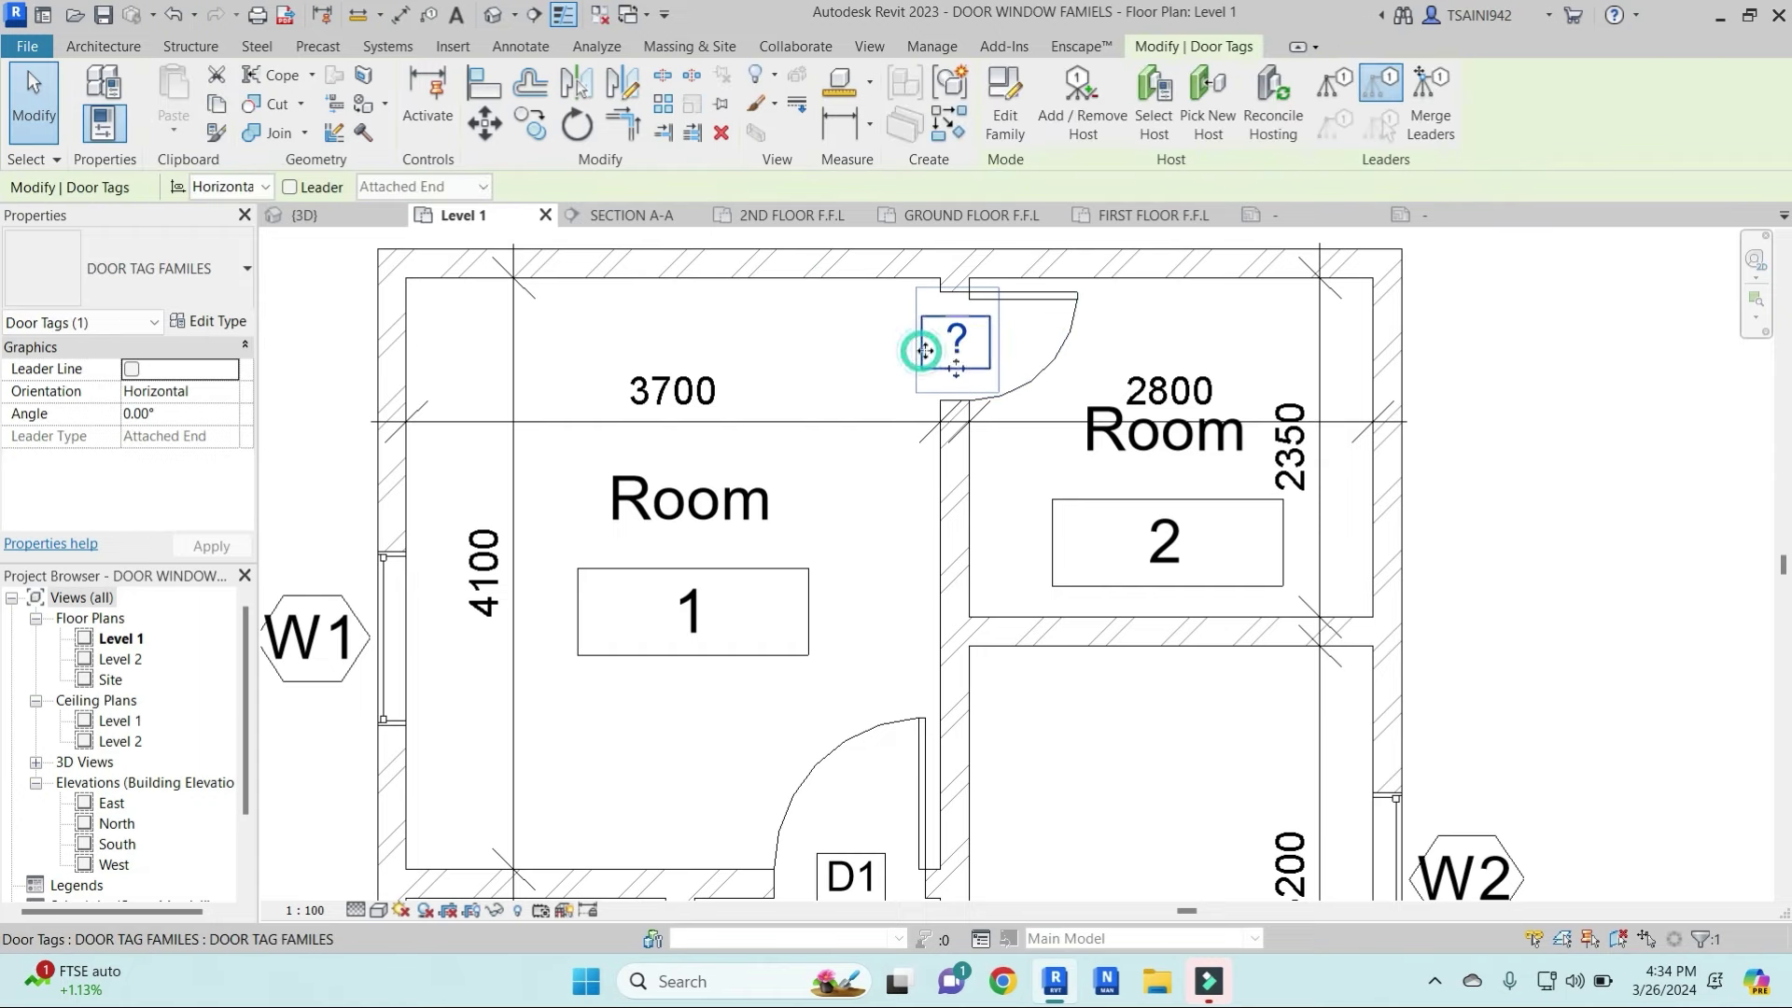
click(955, 341)
text(D3)
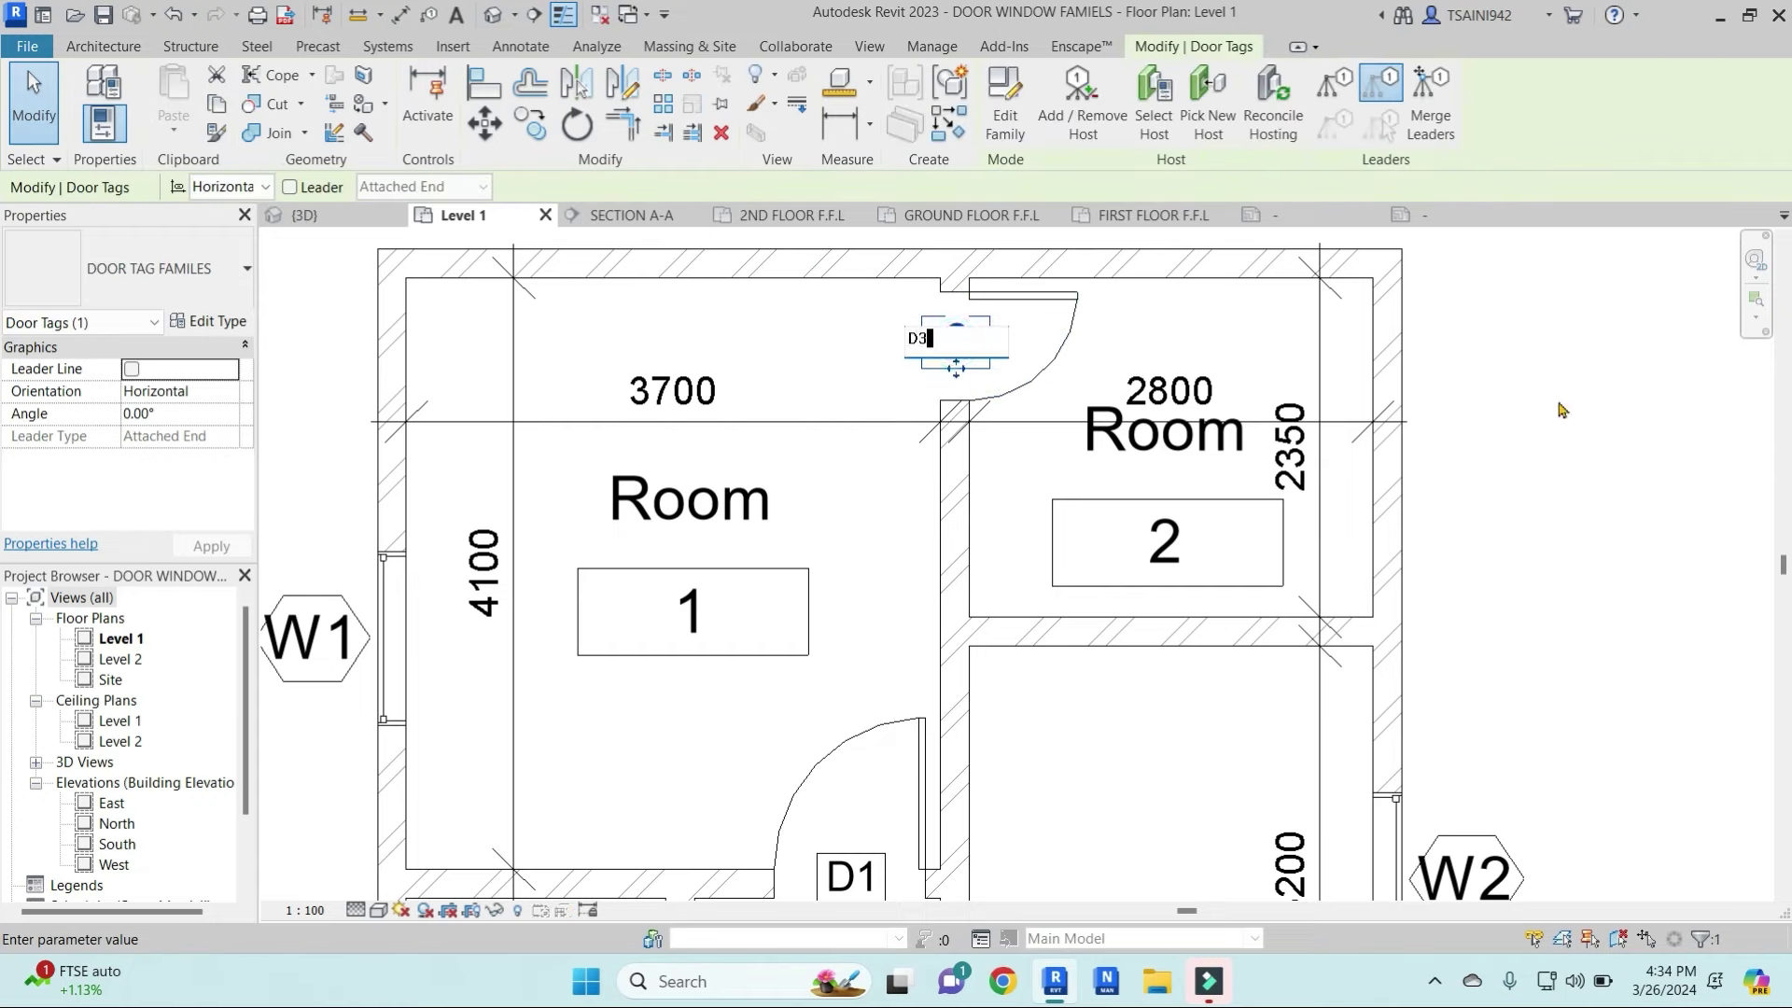
key(Return)
click(952, 504)
Change the small room's door tag to D2, accepting the type-parameter warning
scroll(1120, 492, down, 2)
mouse_move(1120, 492)
middle_down()
mouse_move(1089, 476)
mouse_move(1101, 421)
middle_up()
key(Escape)
click(869, 555)
key(Escape)
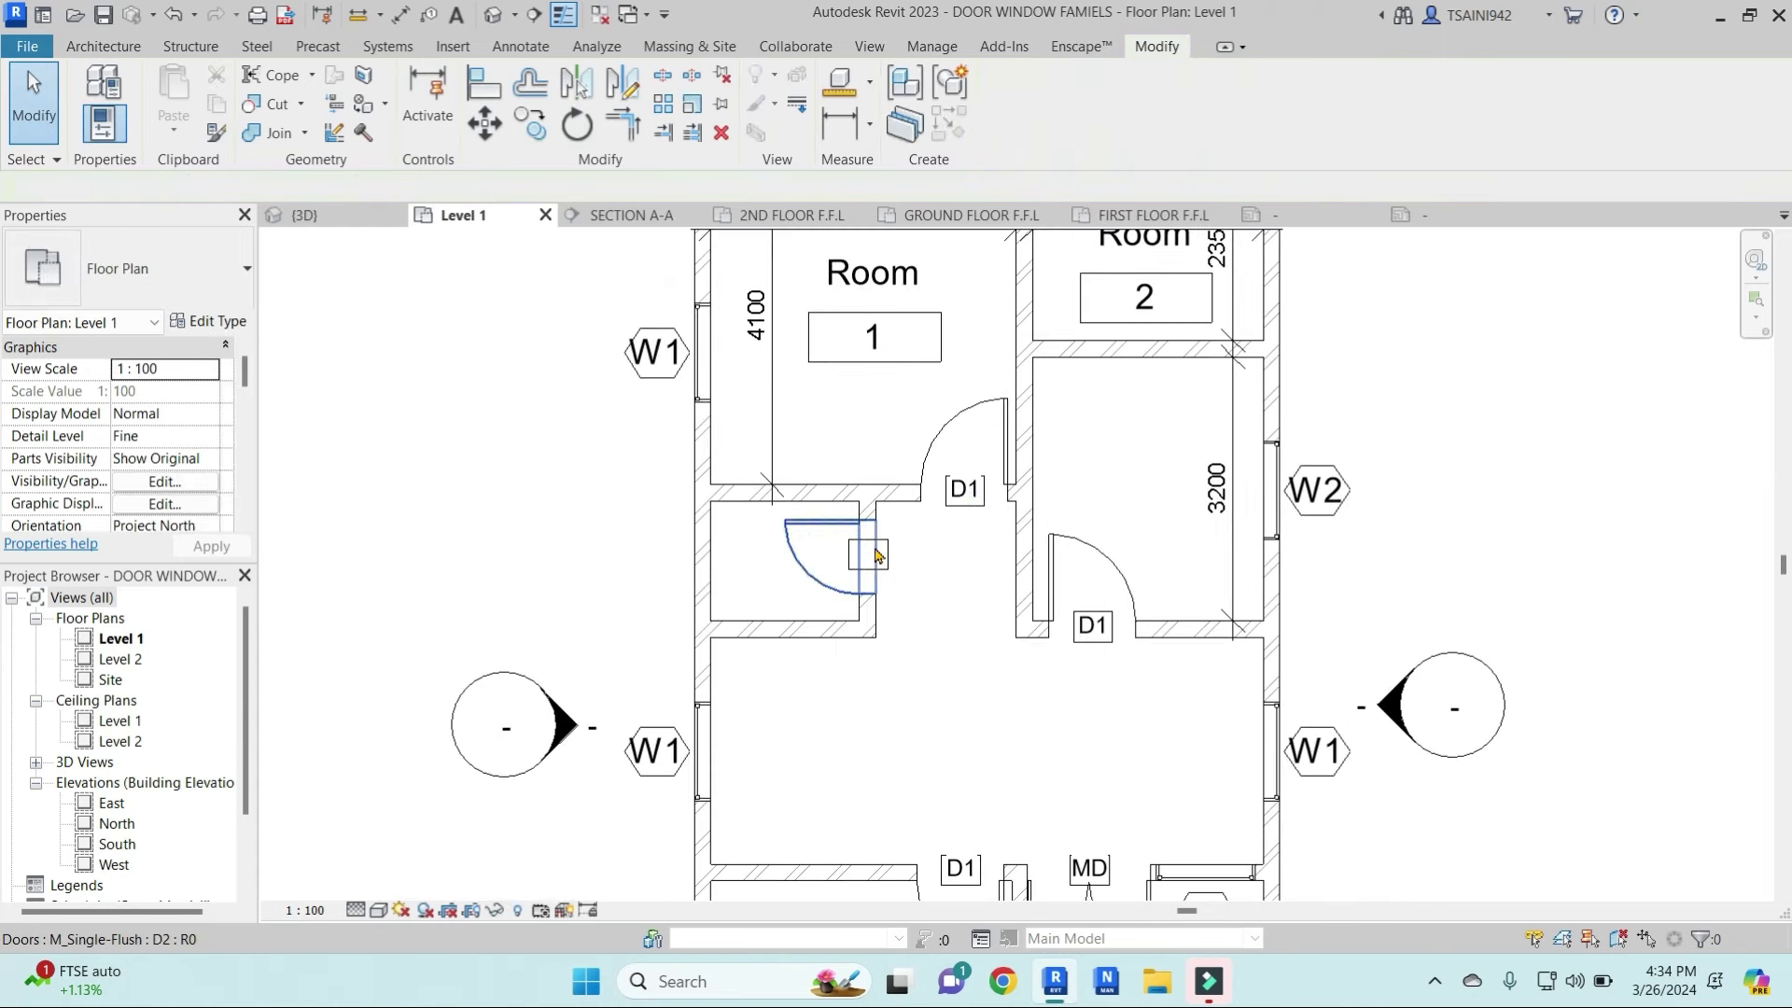
click(875, 554)
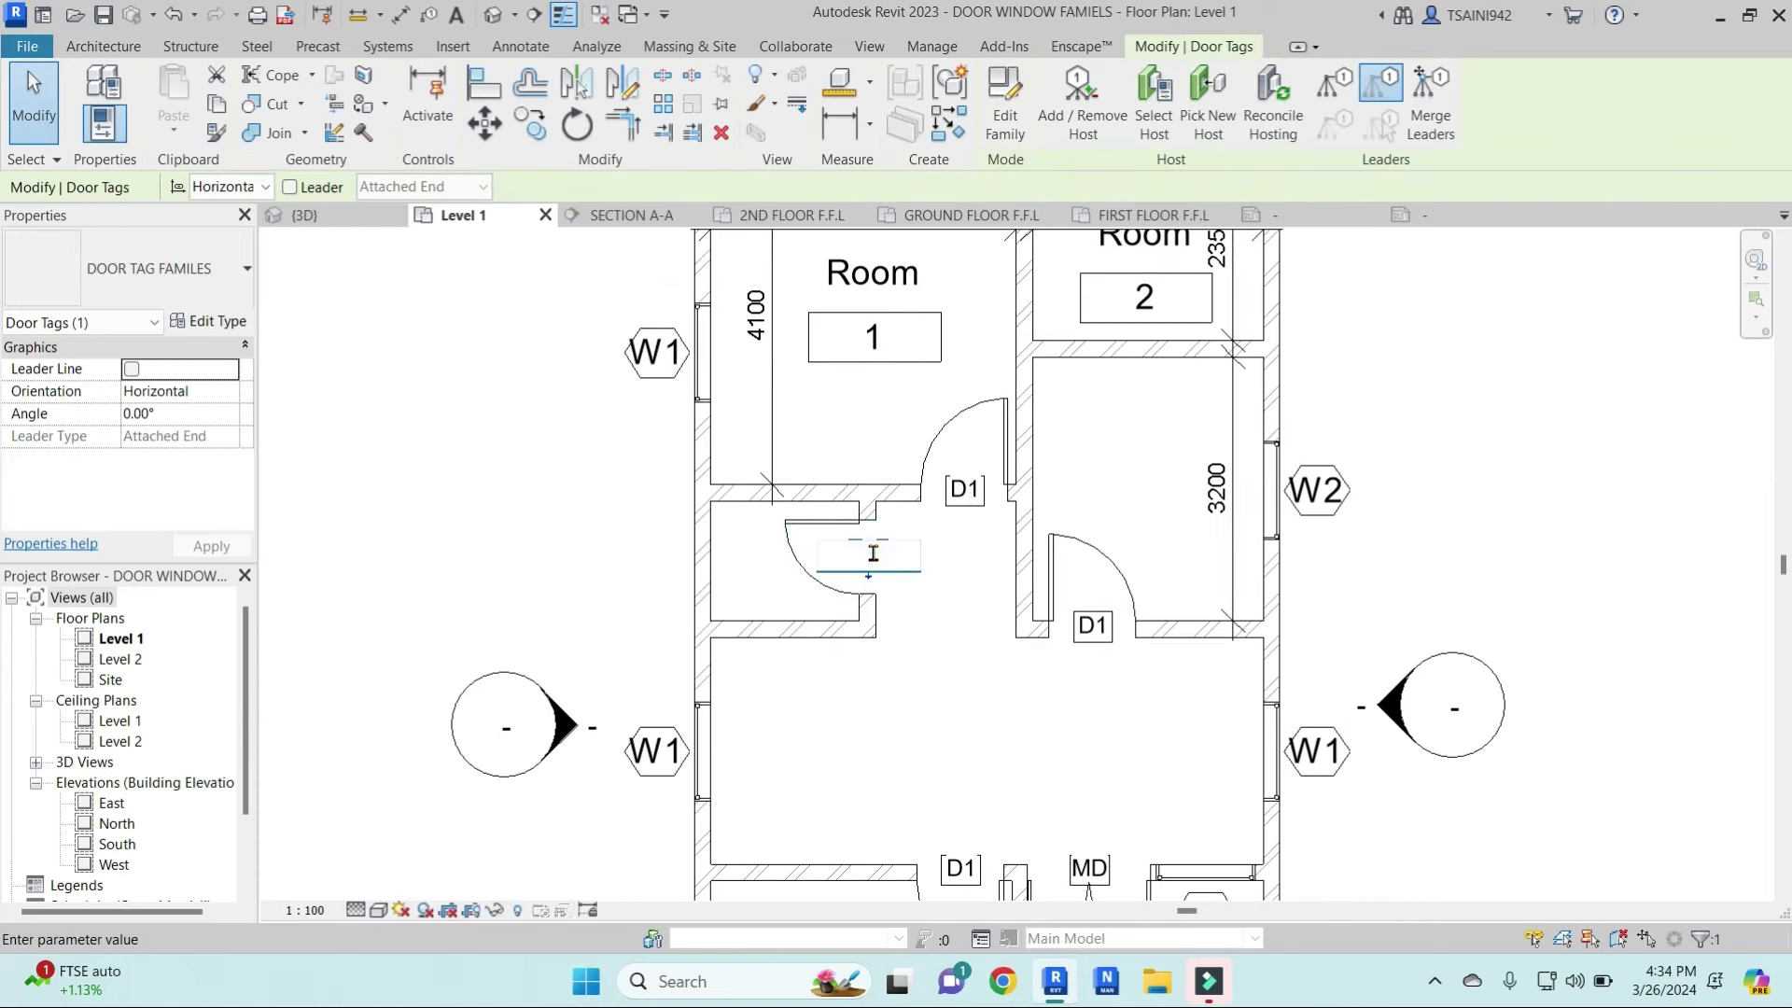
text(D2)
key(Return)
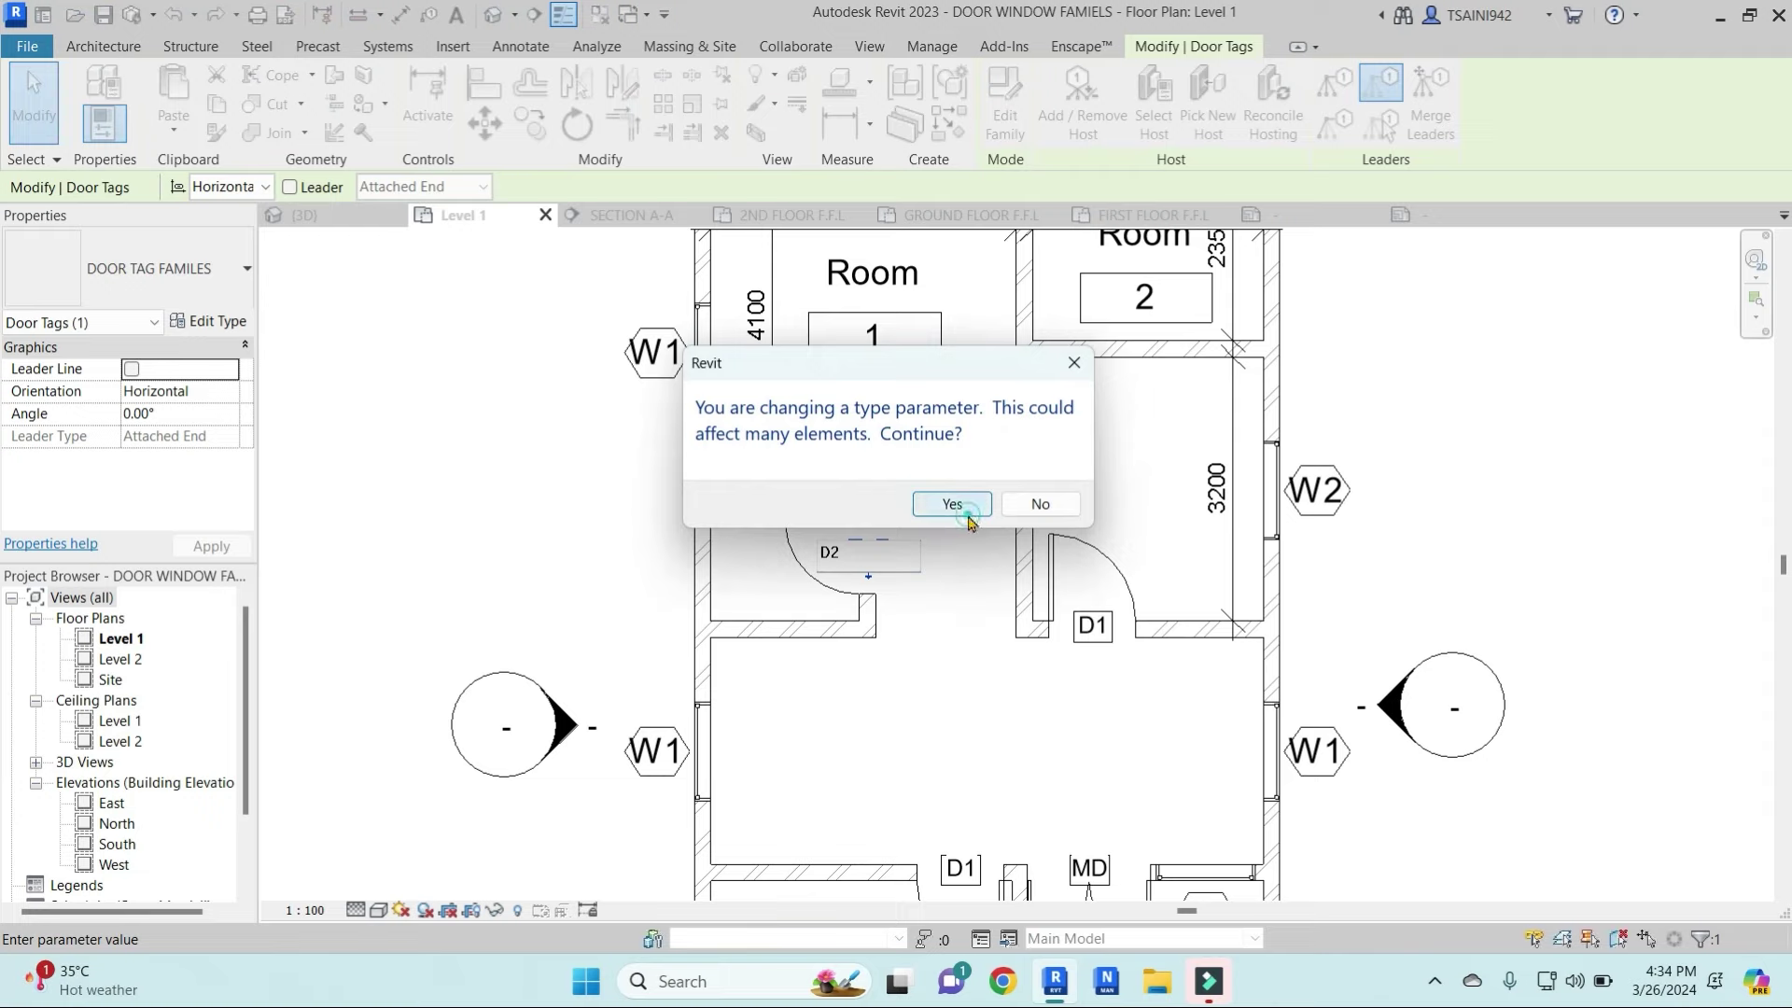
click(976, 502)
key(Escape)
Open the door tag family from a D1 tag for editing
scroll(1176, 538, down, 2)
scroll(1048, 592, up, 4)
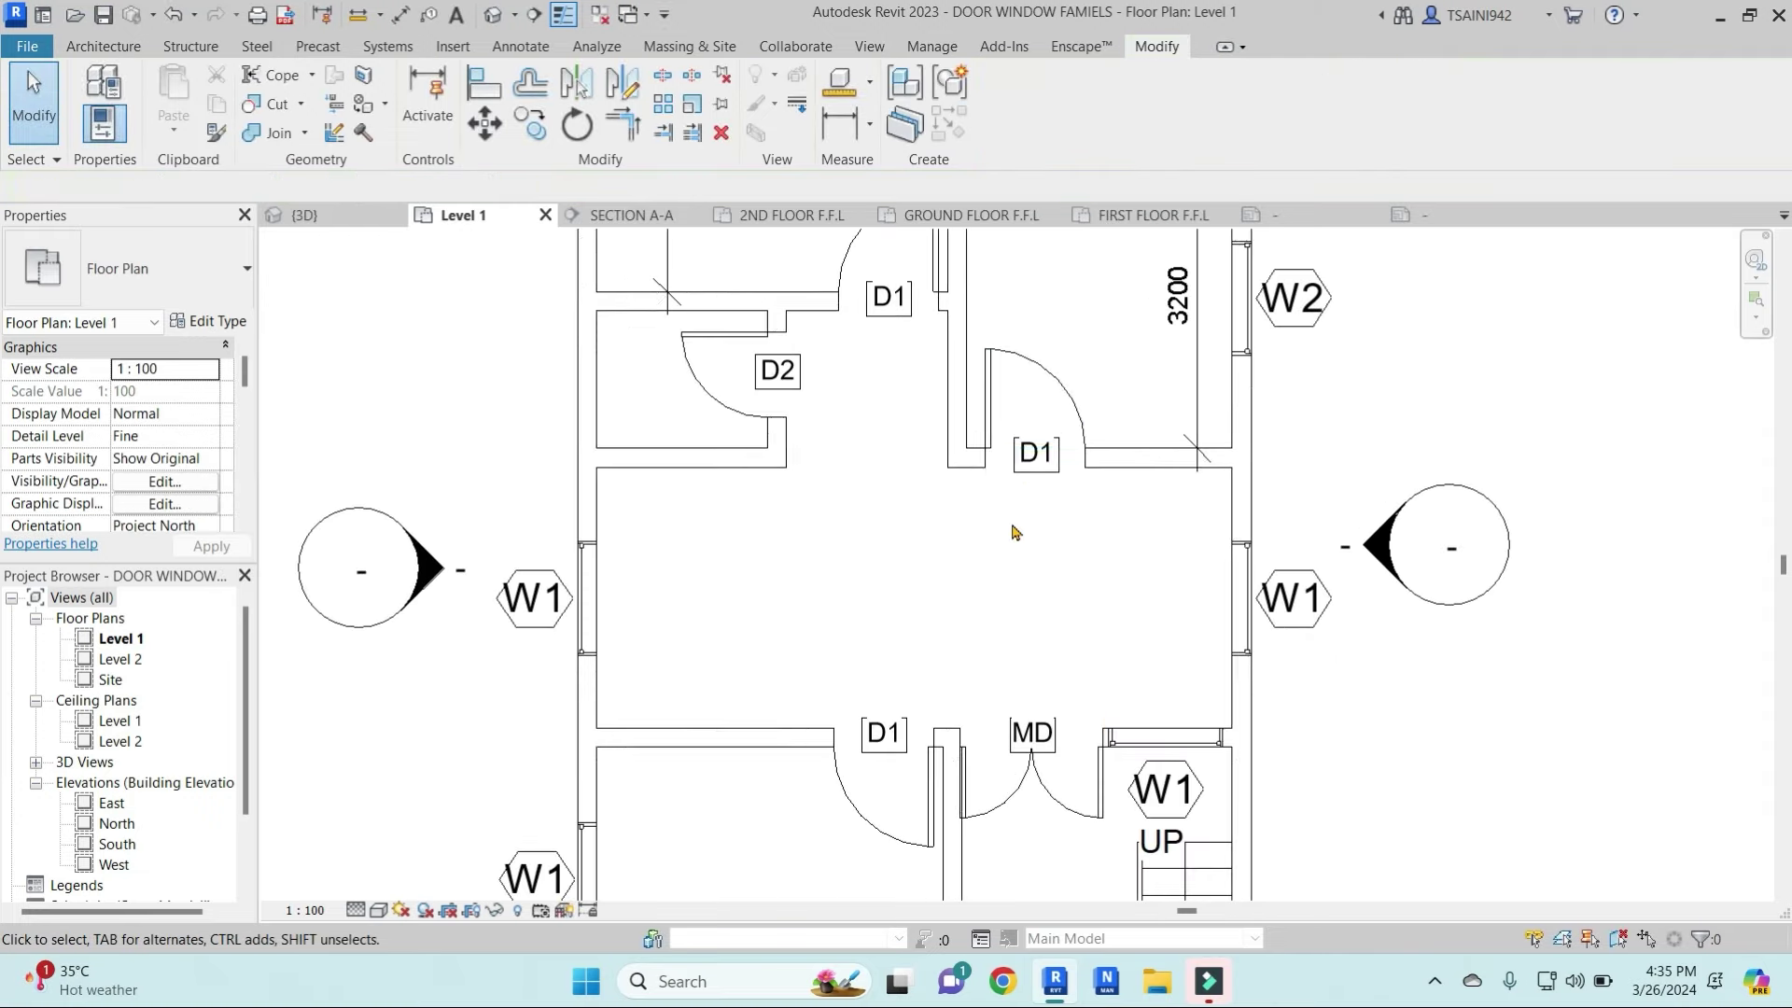
click(1026, 483)
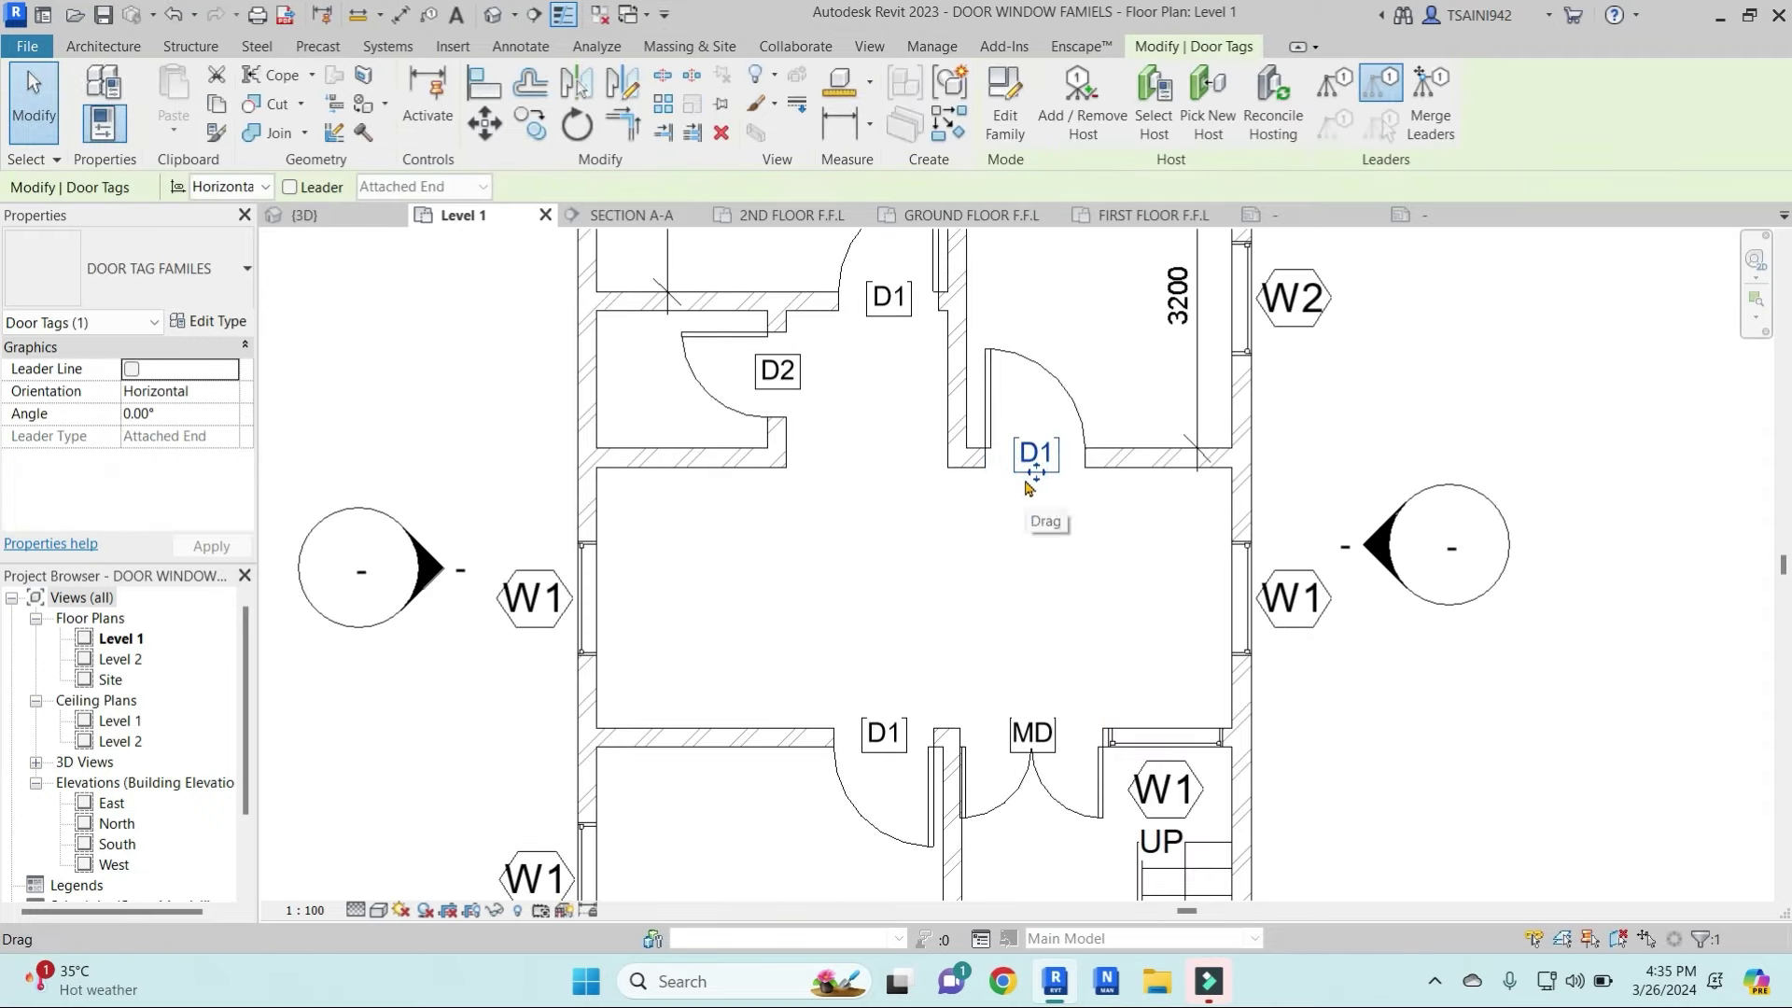
click(1006, 103)
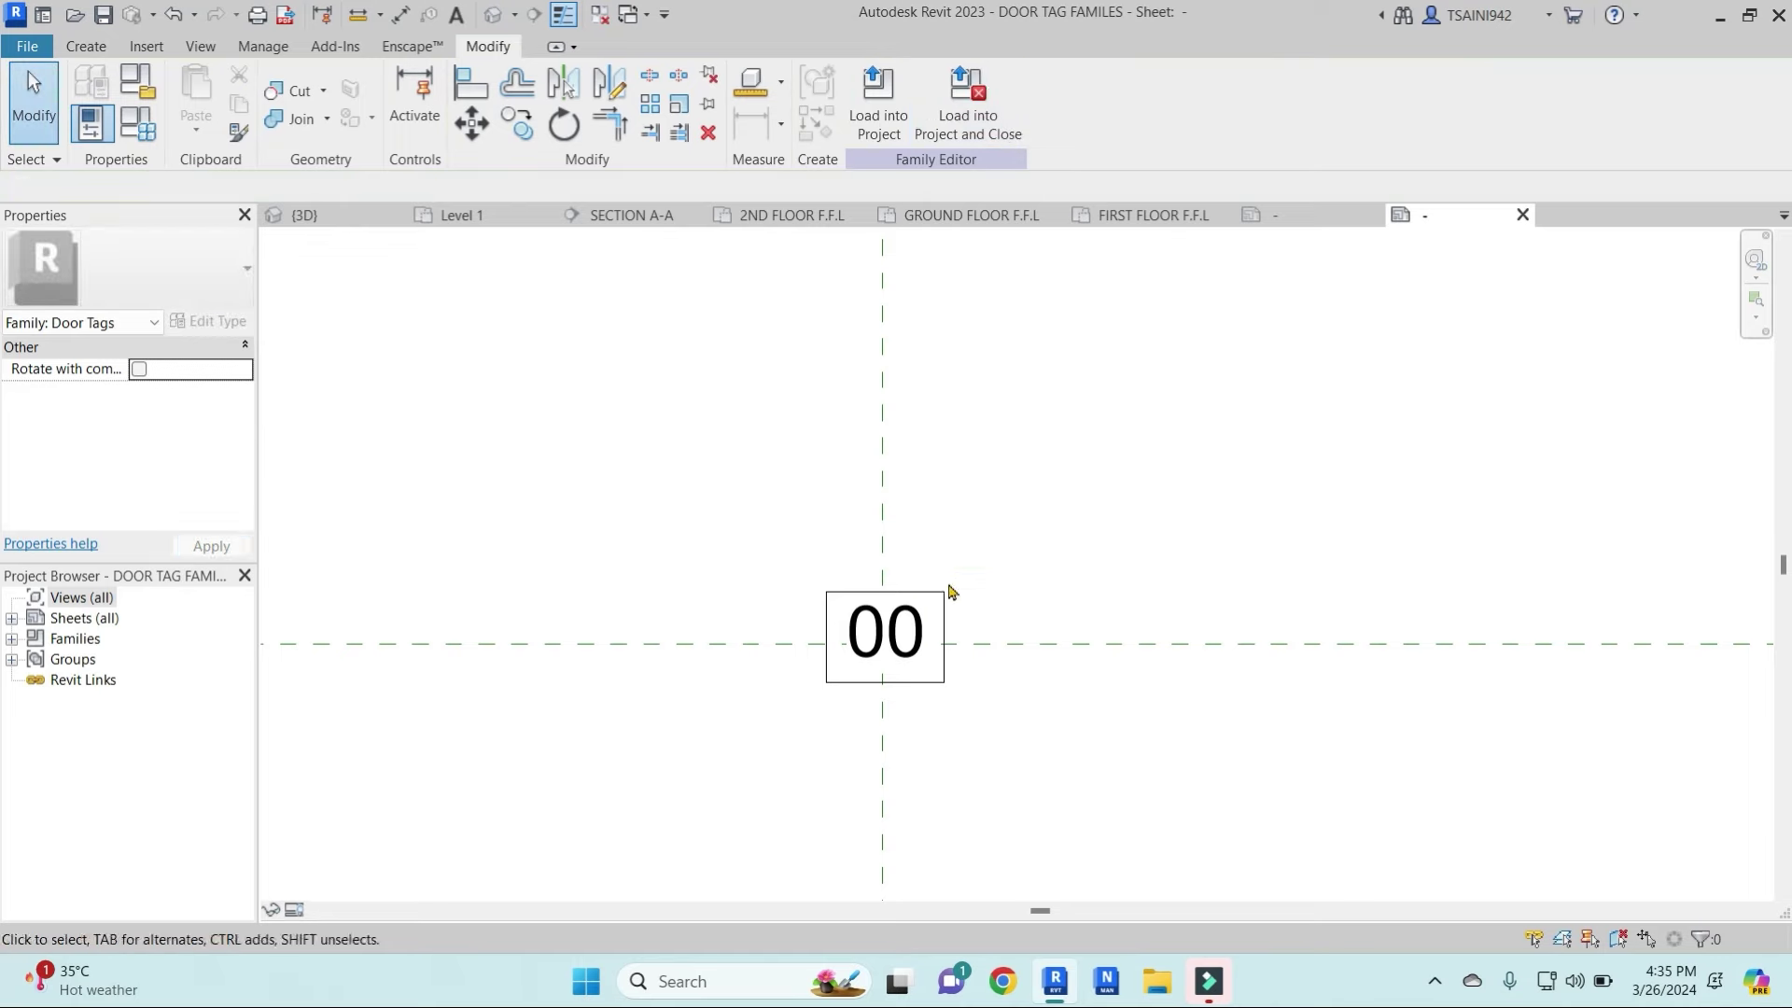
Enlarge the tag box by raising its top edge and widening its left and right edges
click(943, 592)
scroll(918, 591, up, 3)
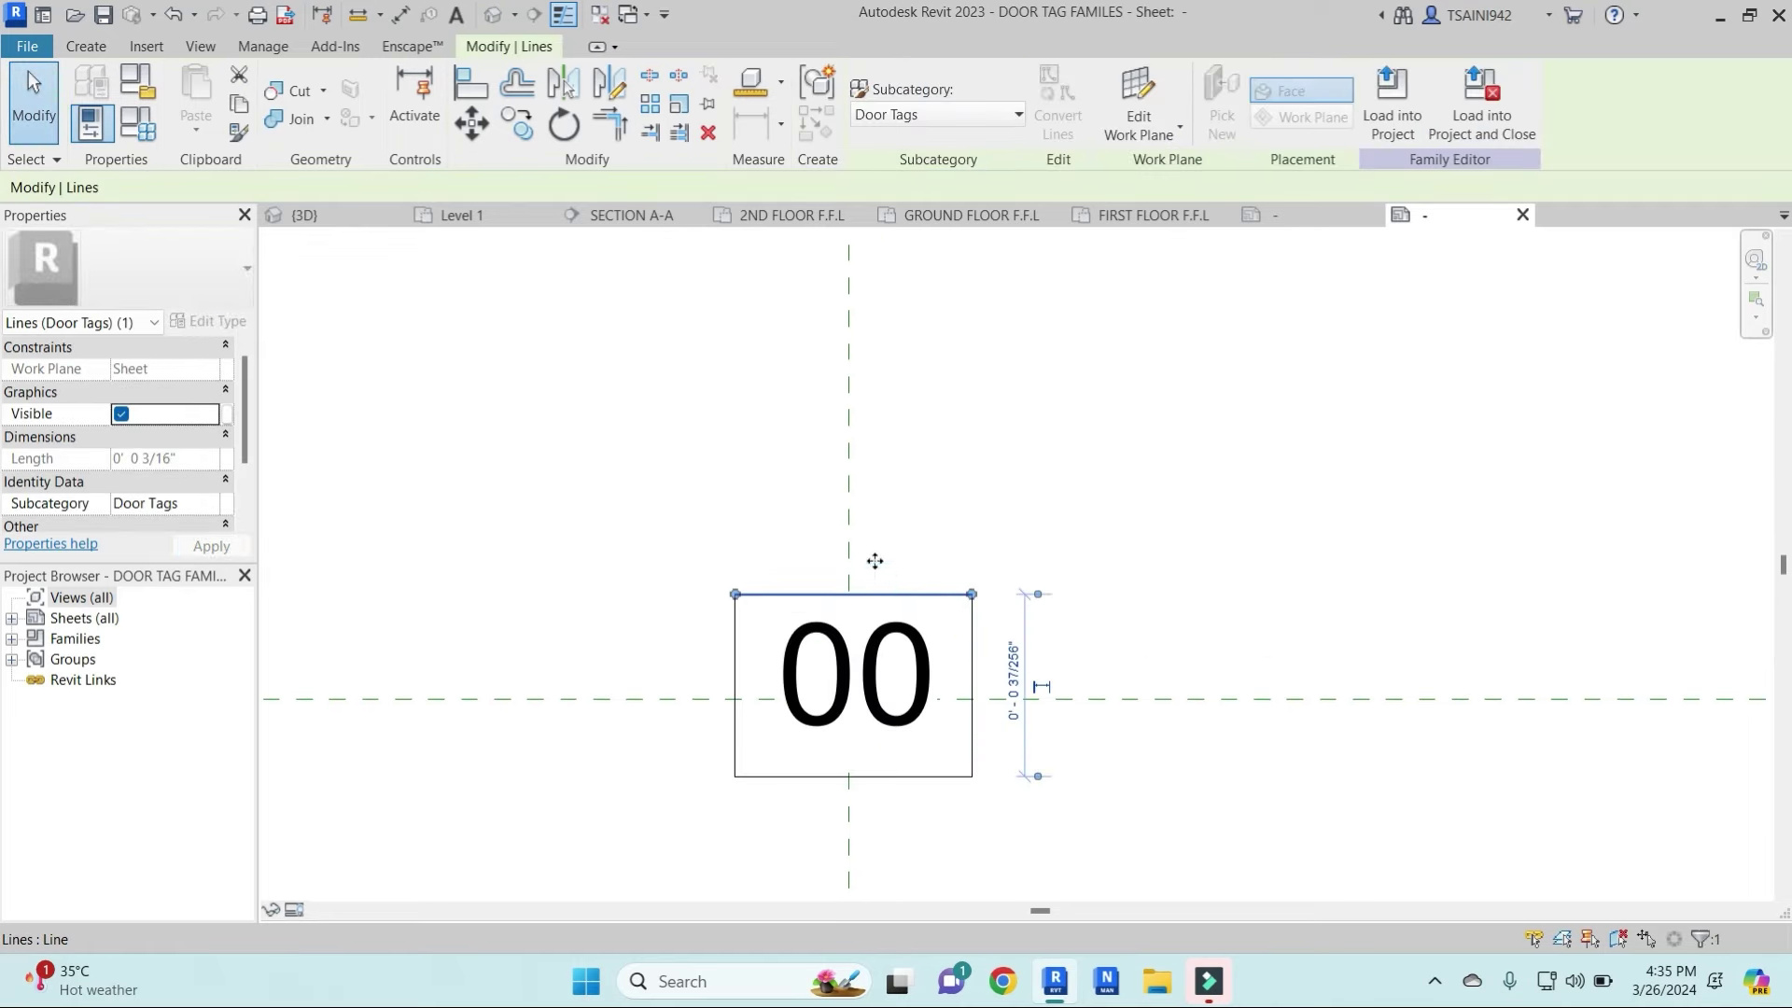
drag(874, 561, 875, 553)
click(972, 658)
drag(972, 633, 1020, 635)
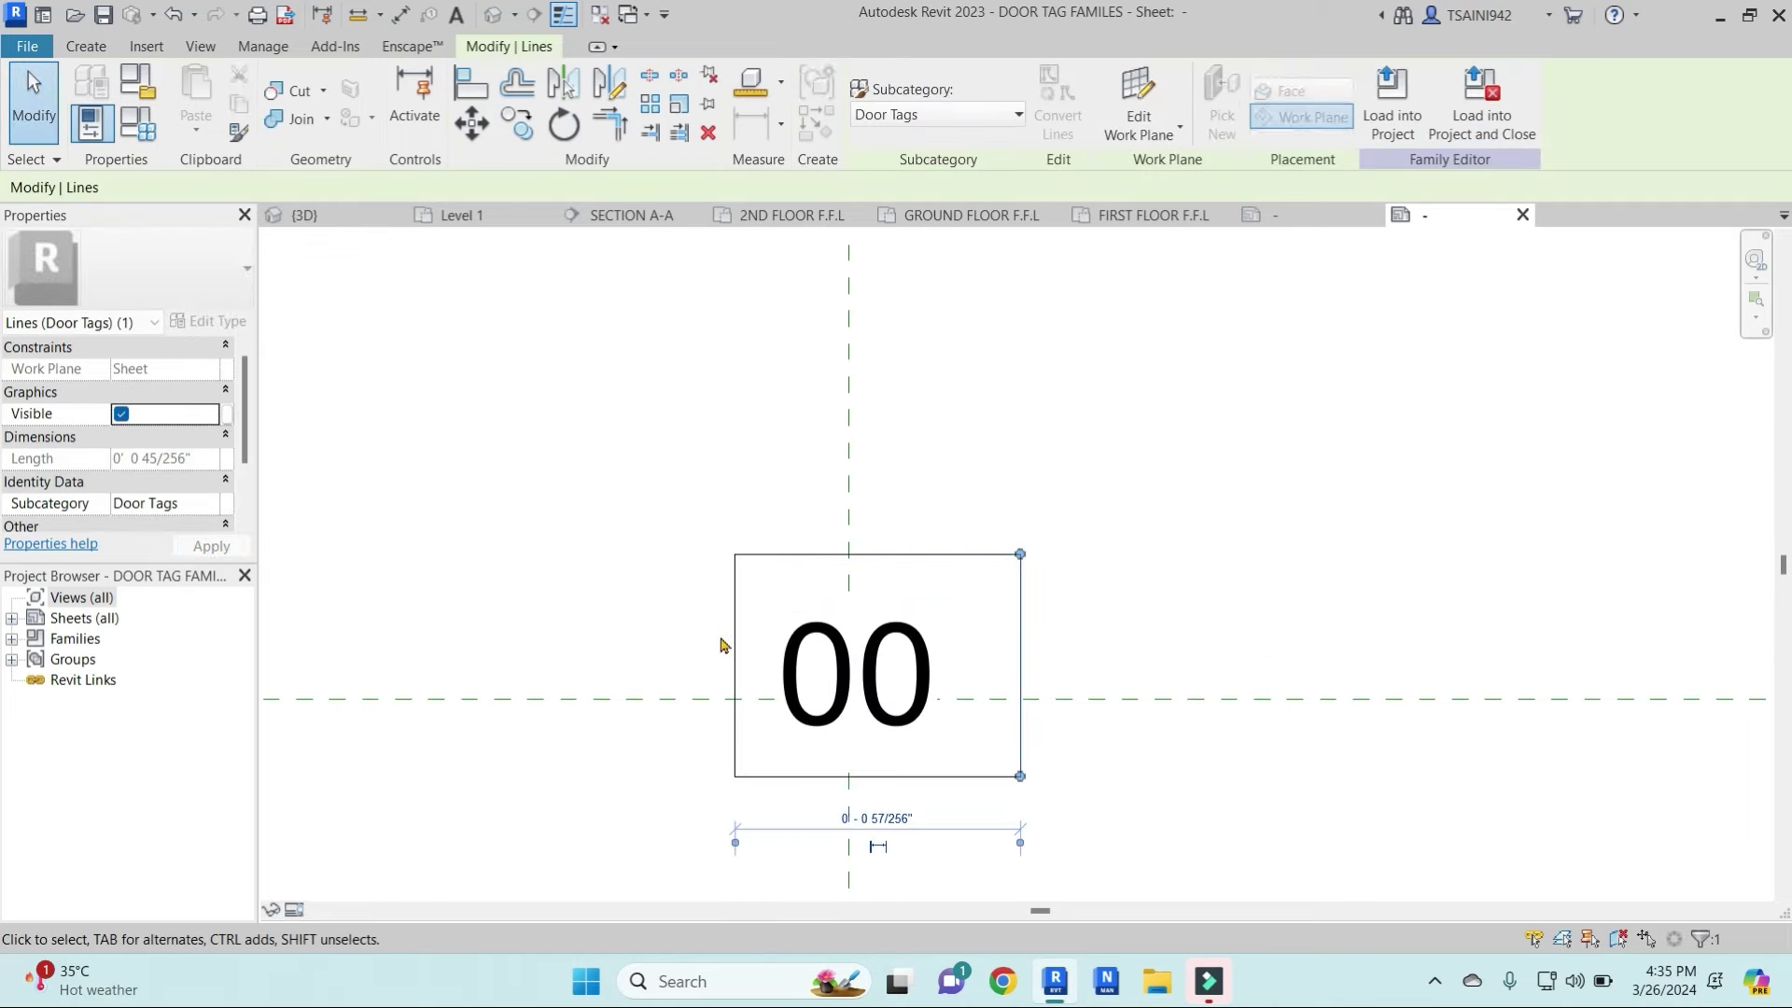
click(736, 643)
drag(714, 636, 680, 638)
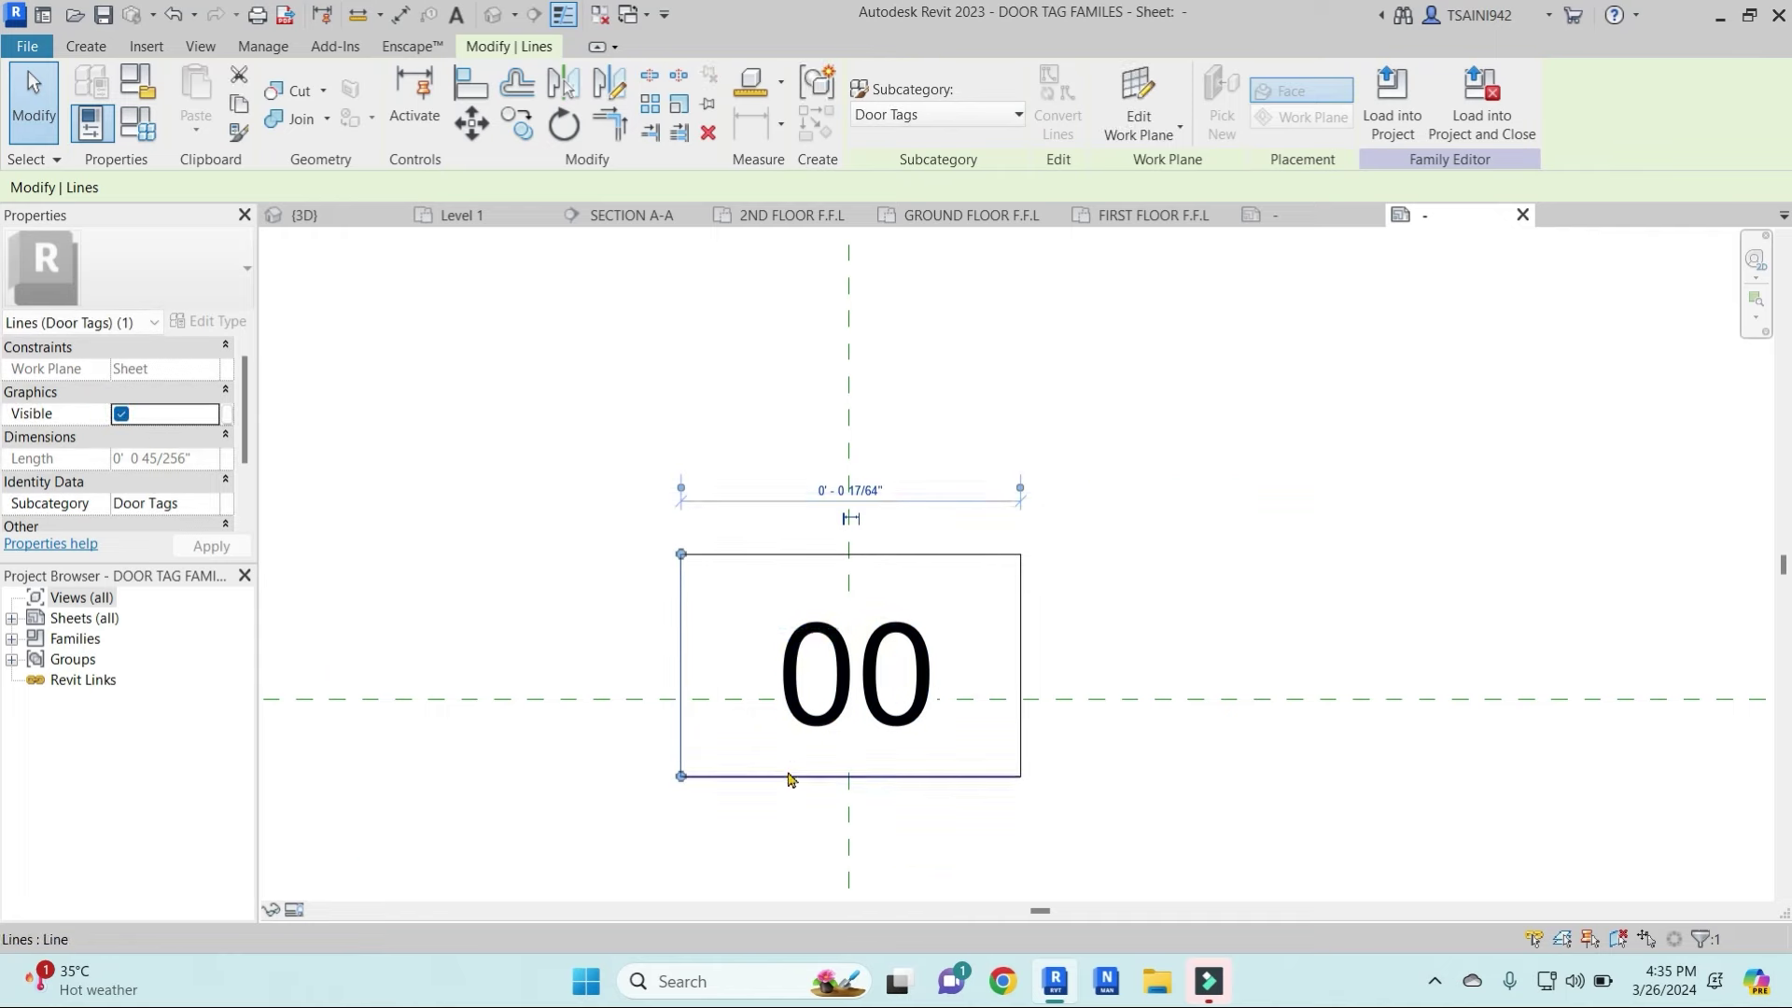
Set the 00 label's type Text Size to 25/256"
click(858, 664)
click(222, 321)
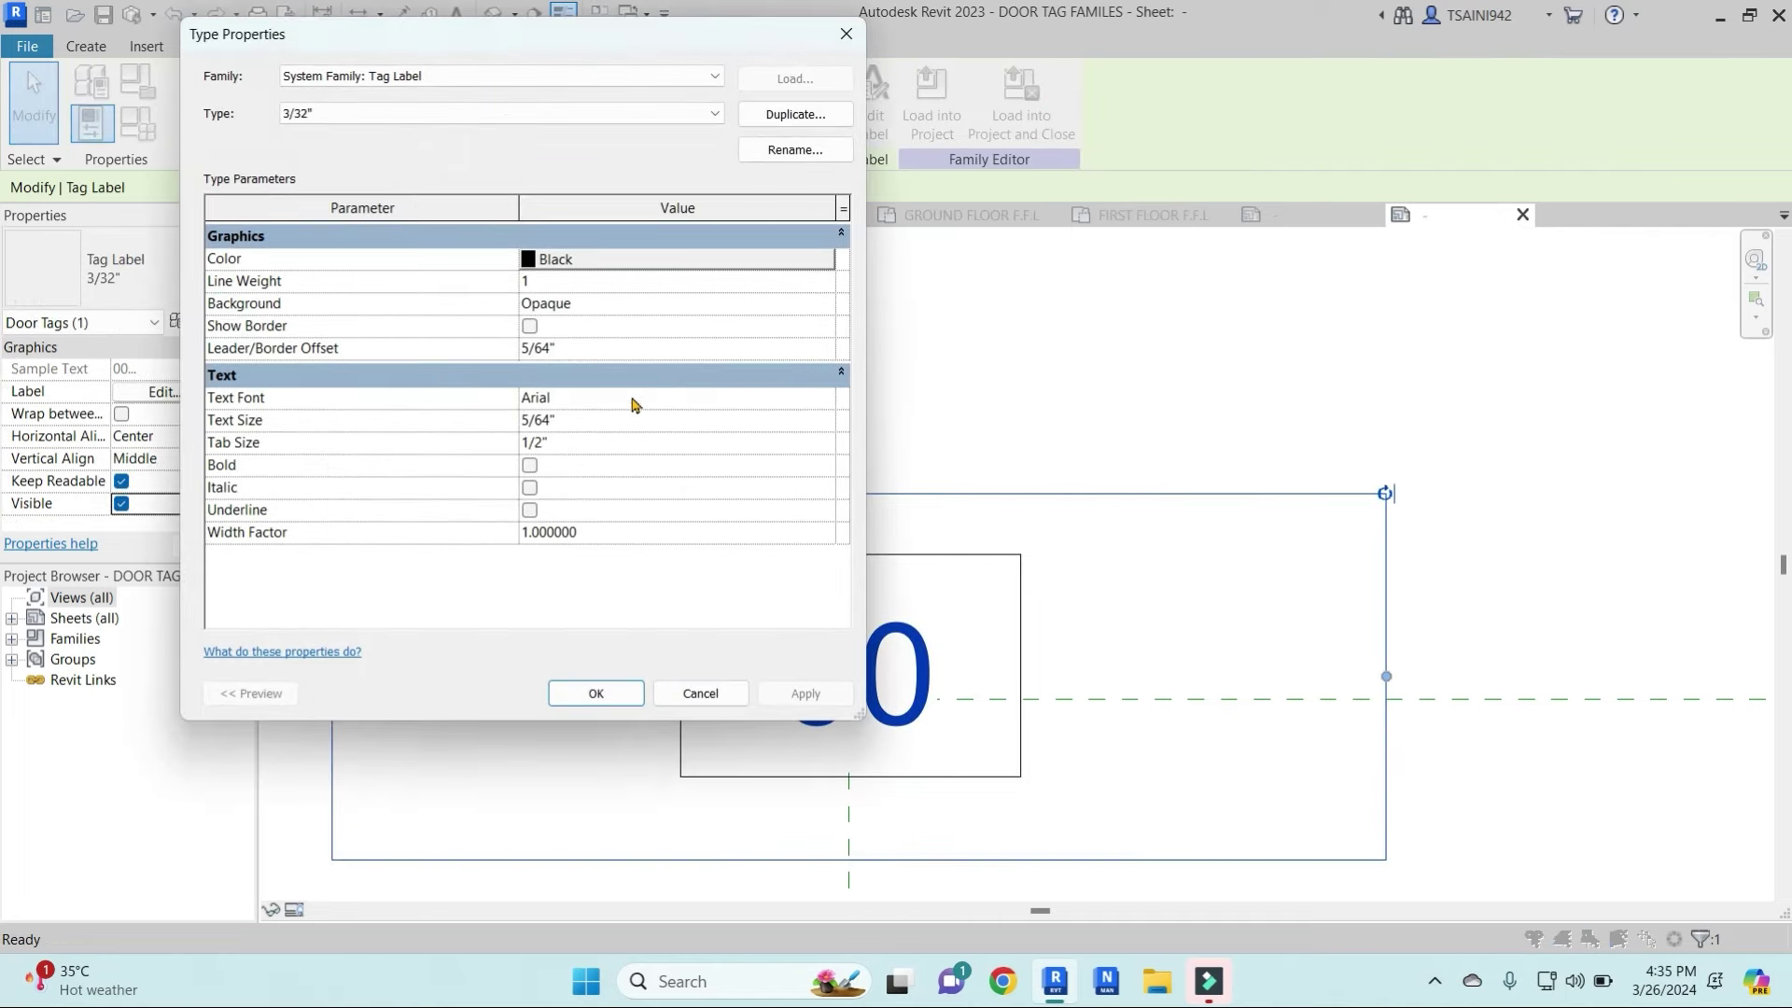
click(594, 417)
click(805, 692)
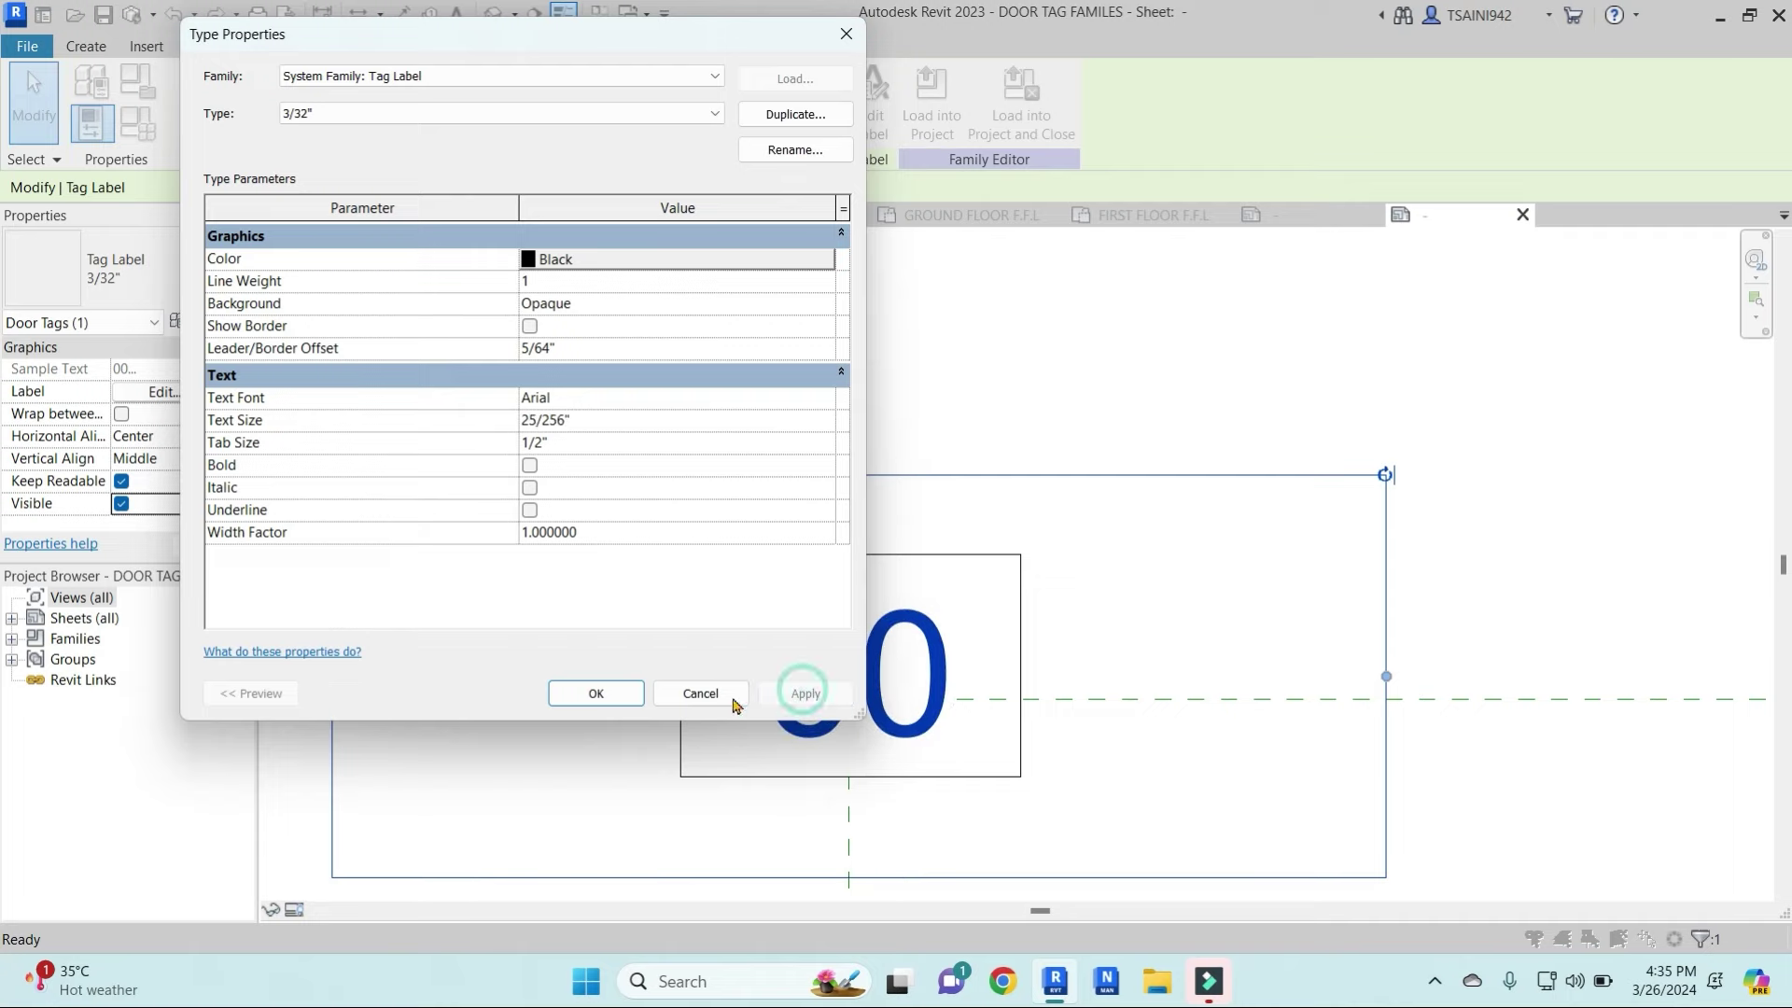
click(588, 690)
click(927, 676)
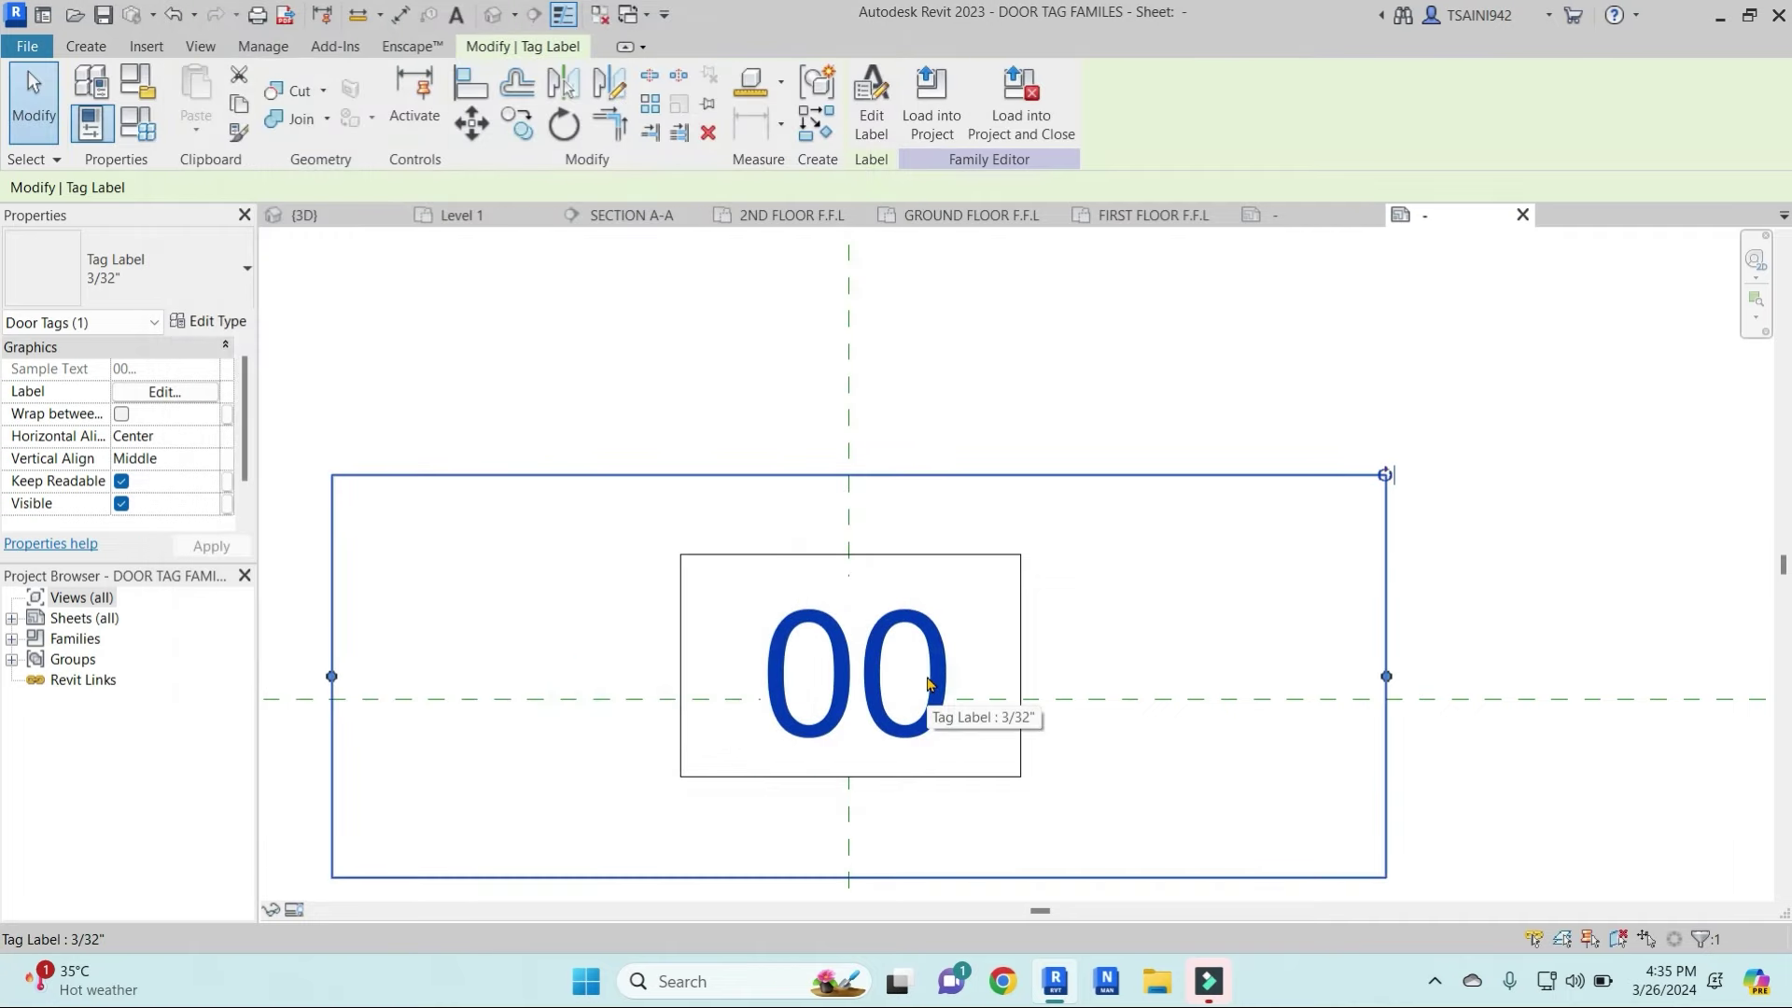
Load the edited tag family into DOOR WINDOW FAMIELS.rvt, overwriting the existing version
click(931, 103)
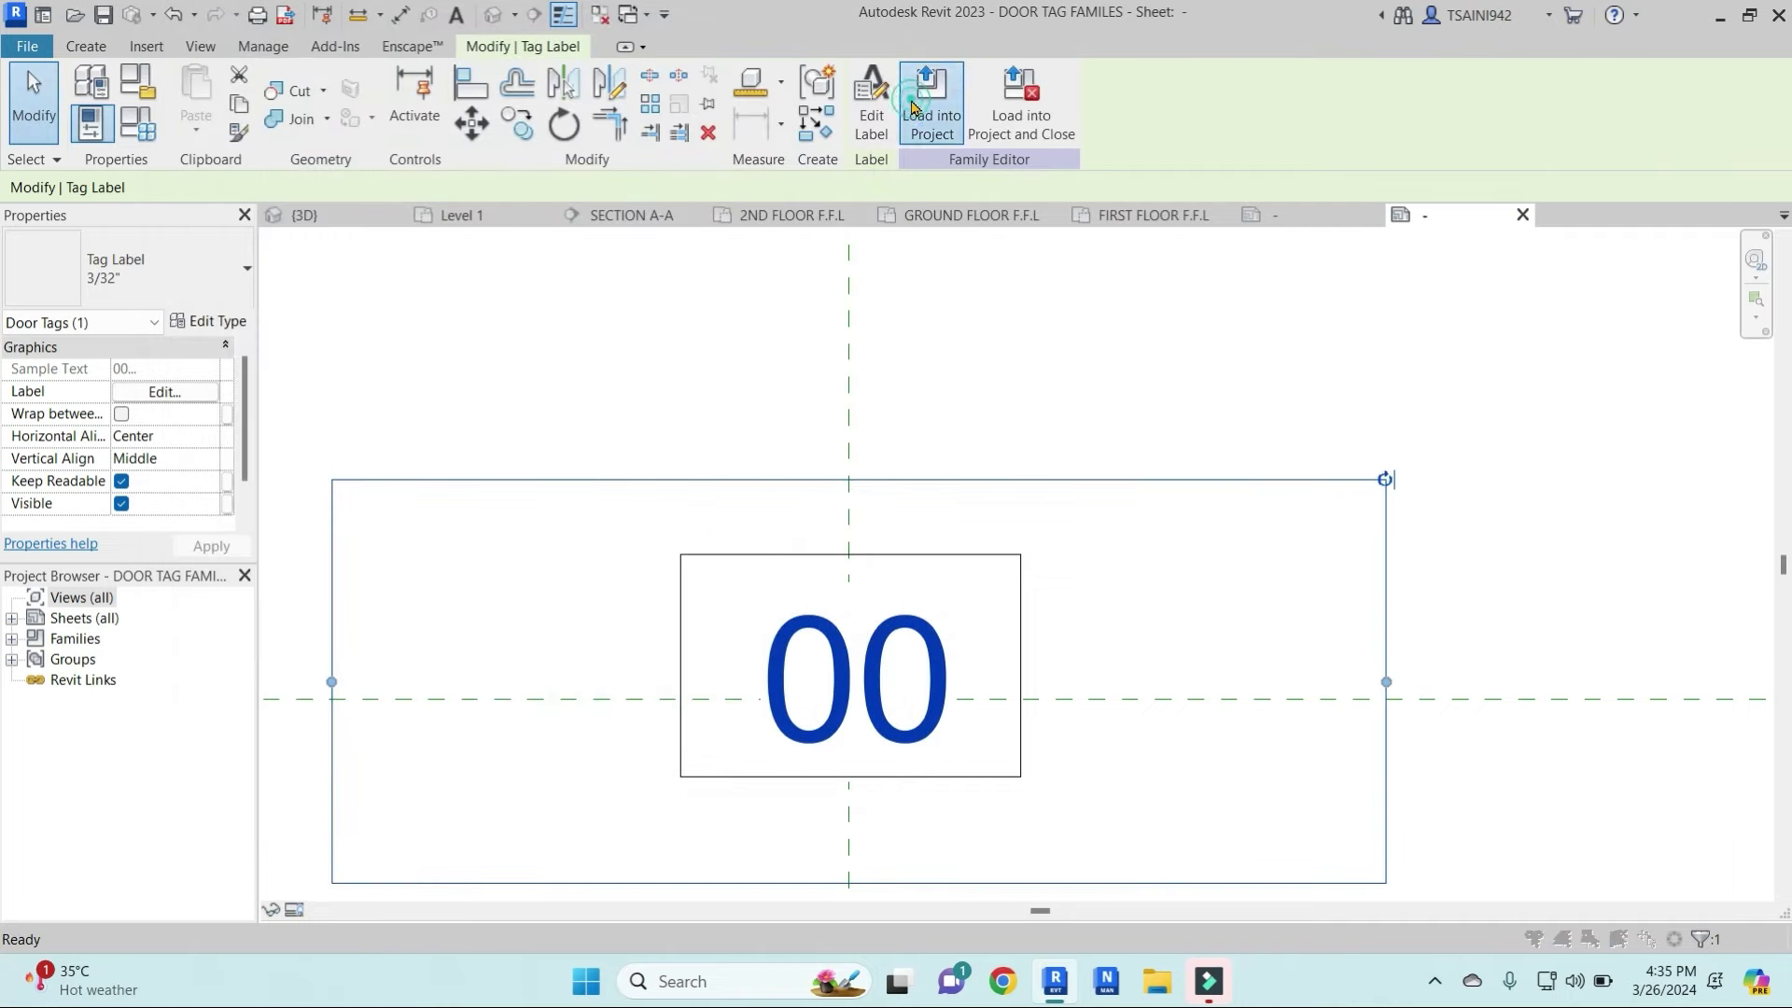
click(560, 679)
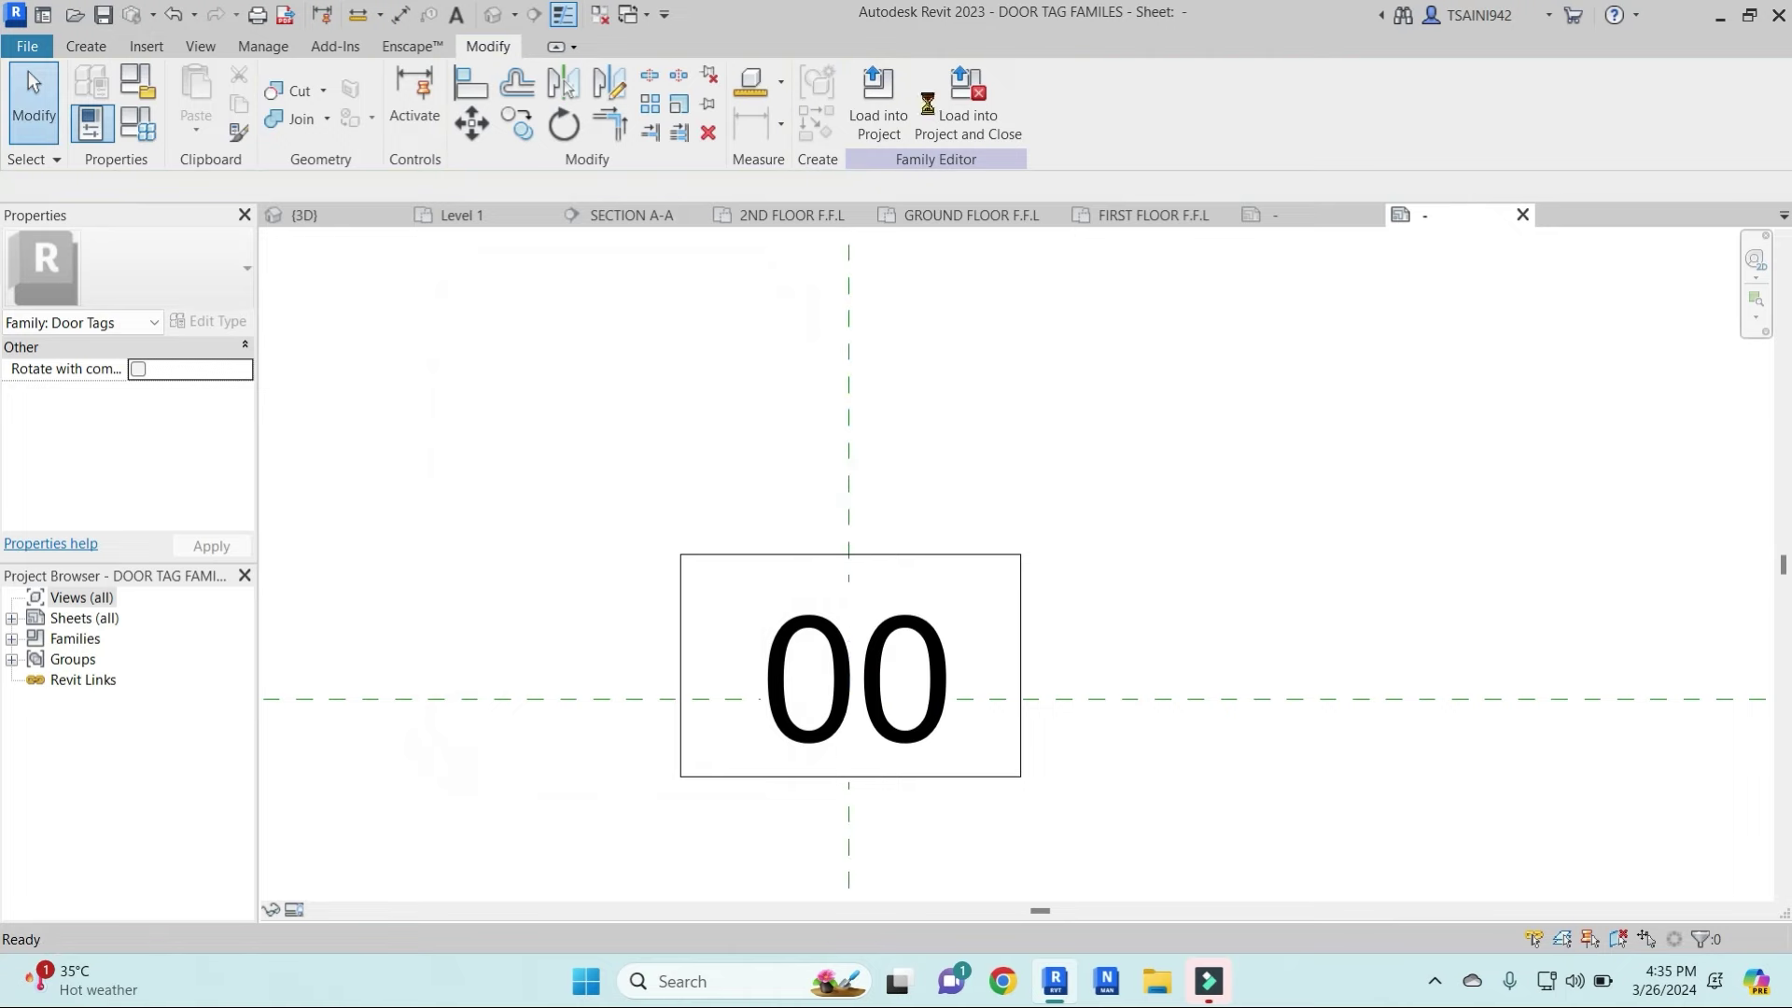
click(879, 93)
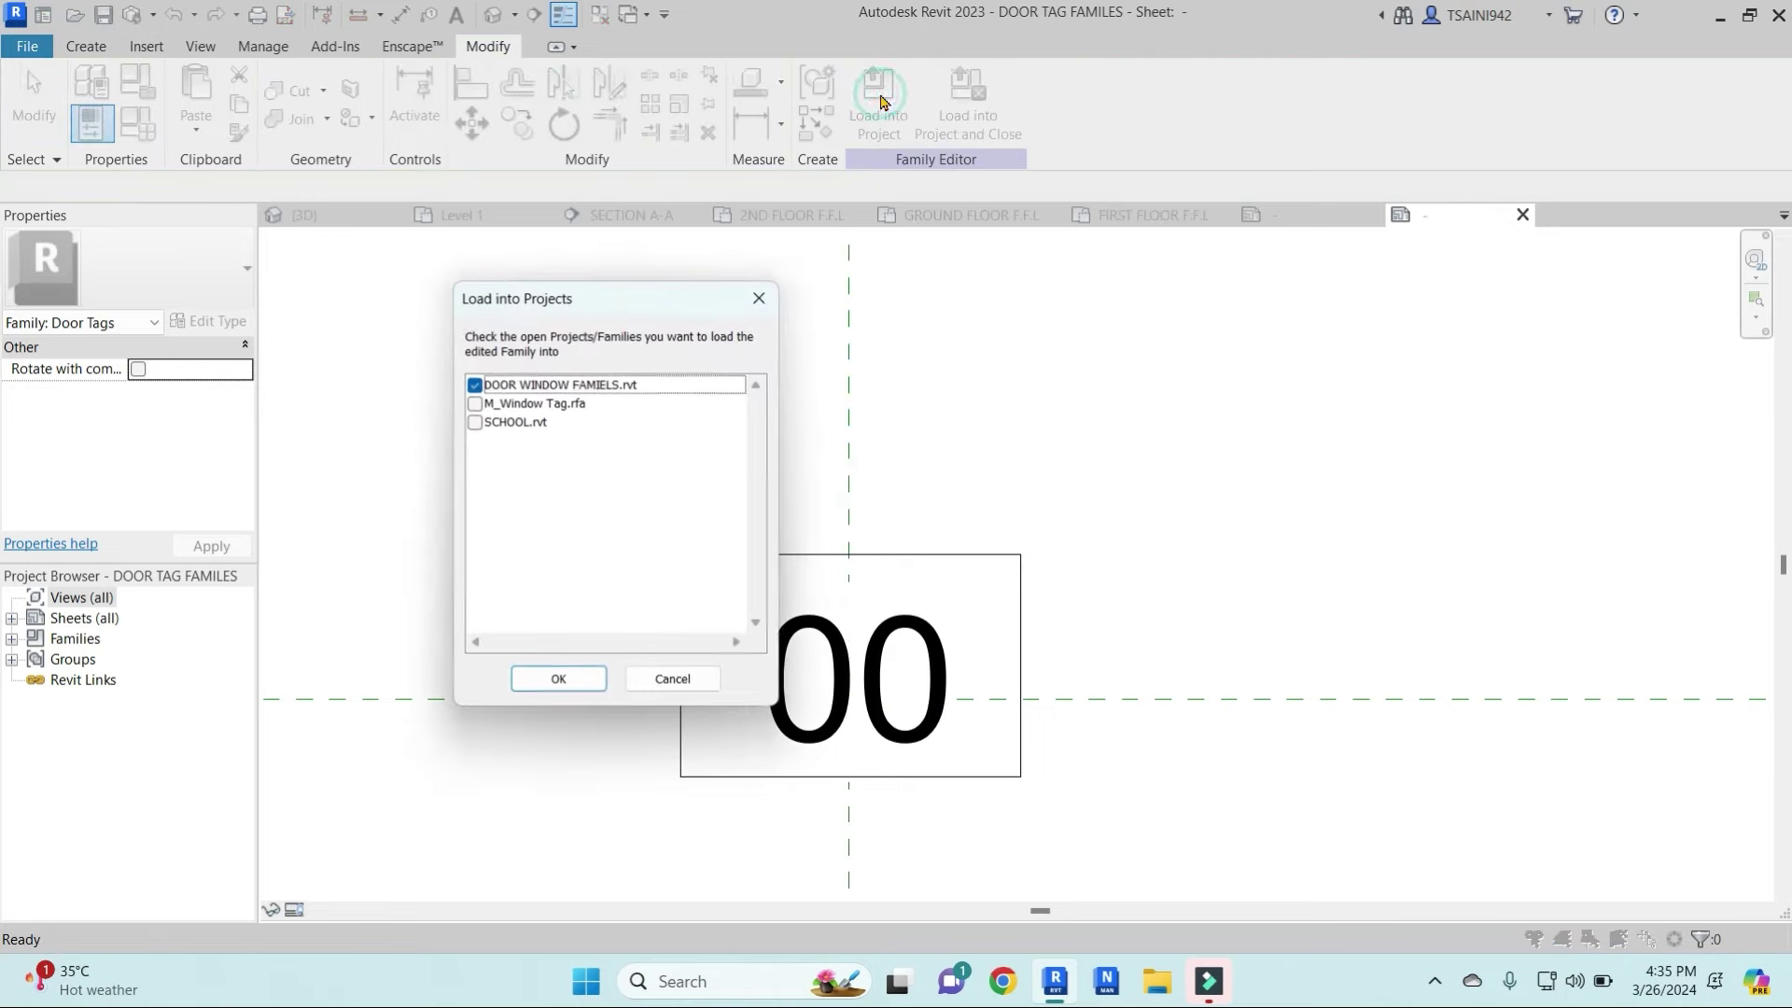
click(565, 680)
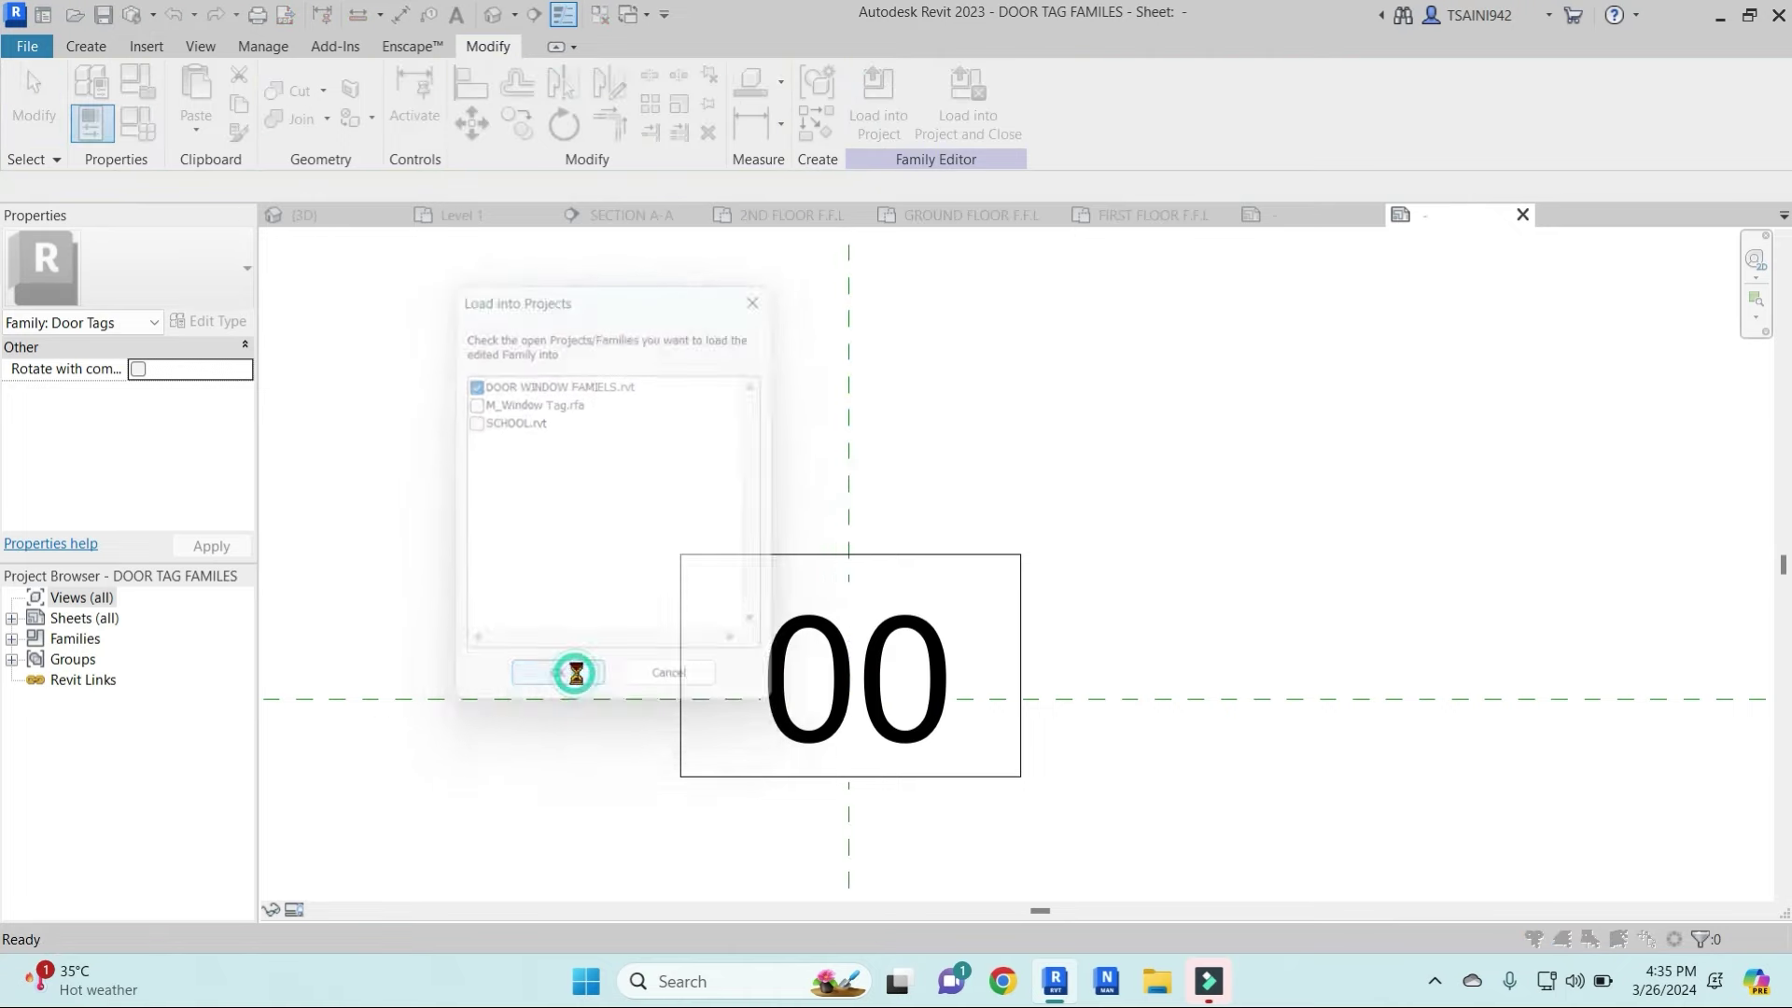
click(992, 438)
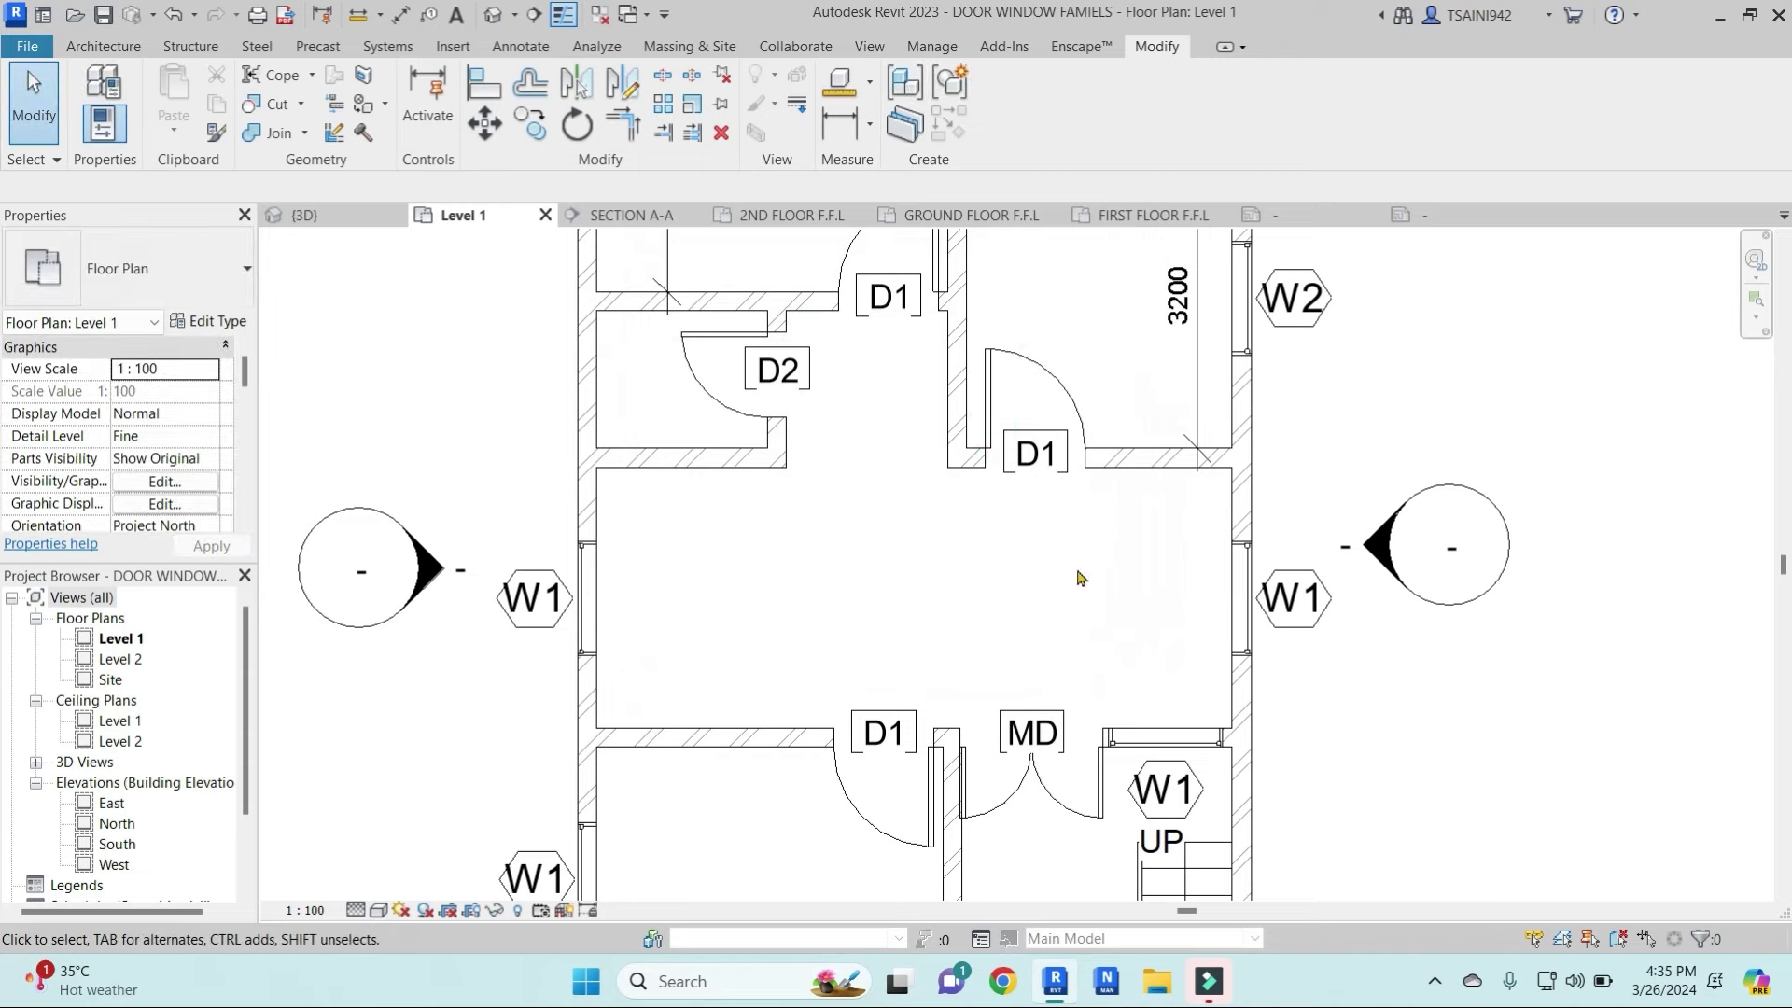
Select all D1-type doors and set their Mark to D, dismissing the duplicate-mark warning
scroll(1006, 373, down, 3)
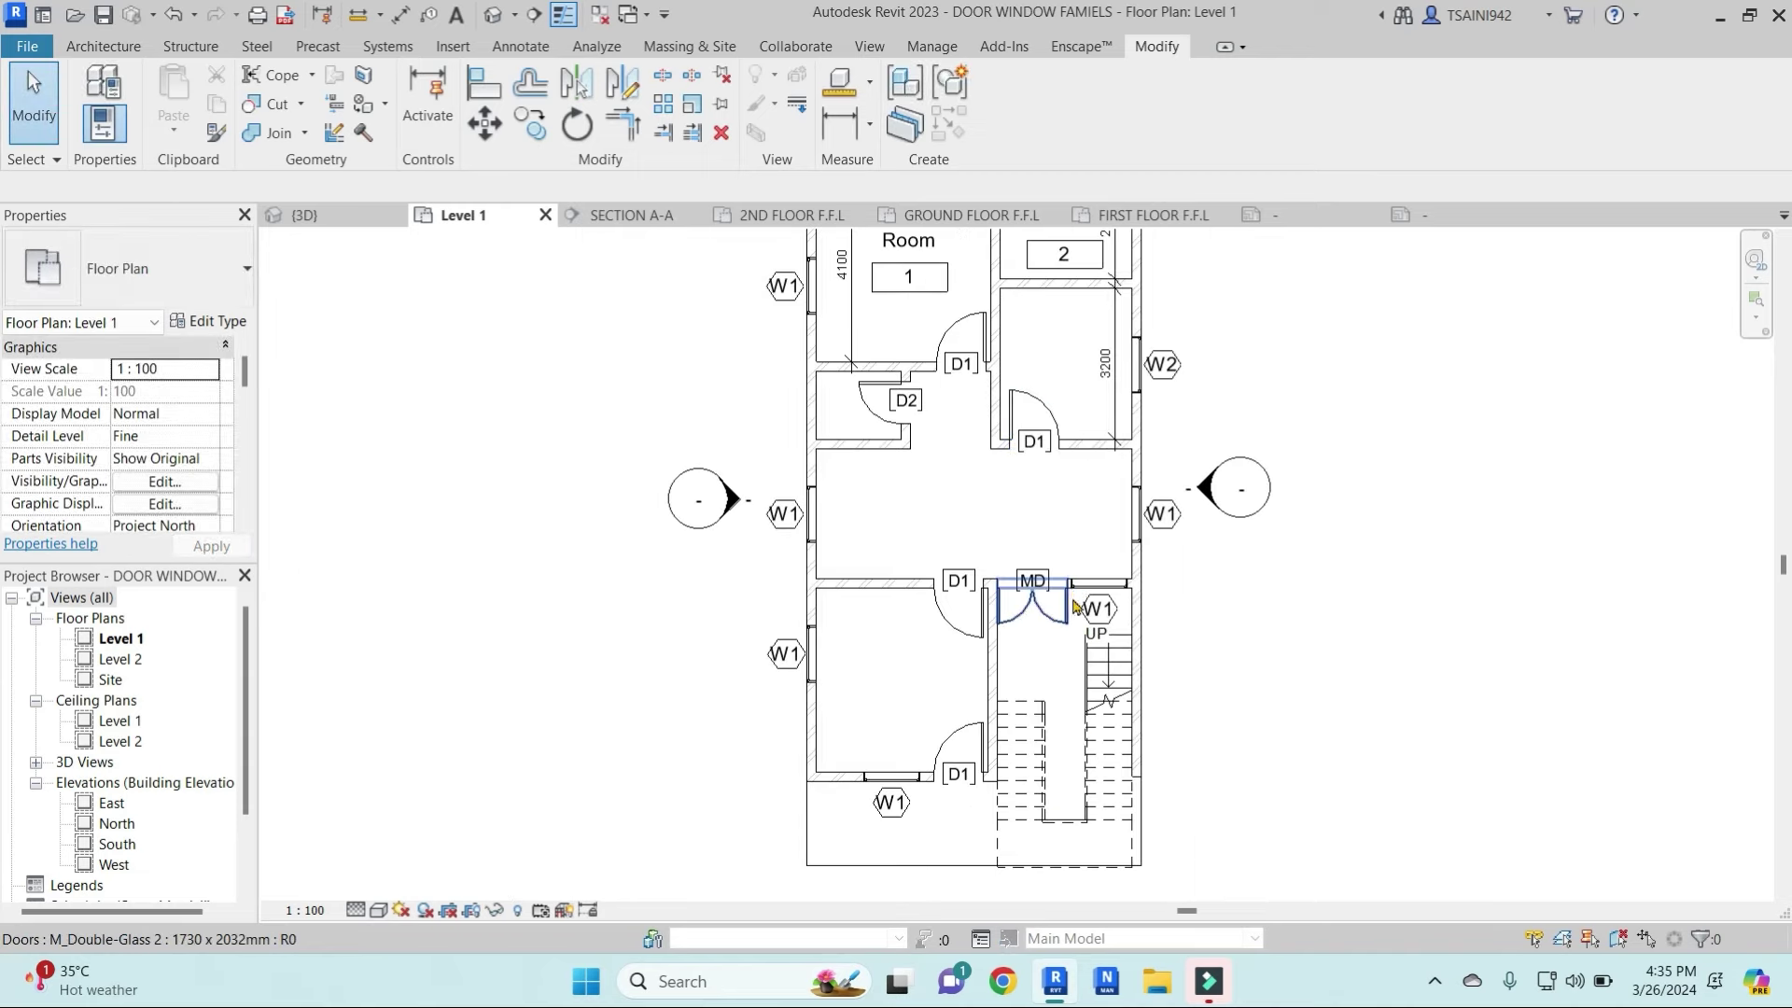
middle_drag(1050, 513, 984, 576)
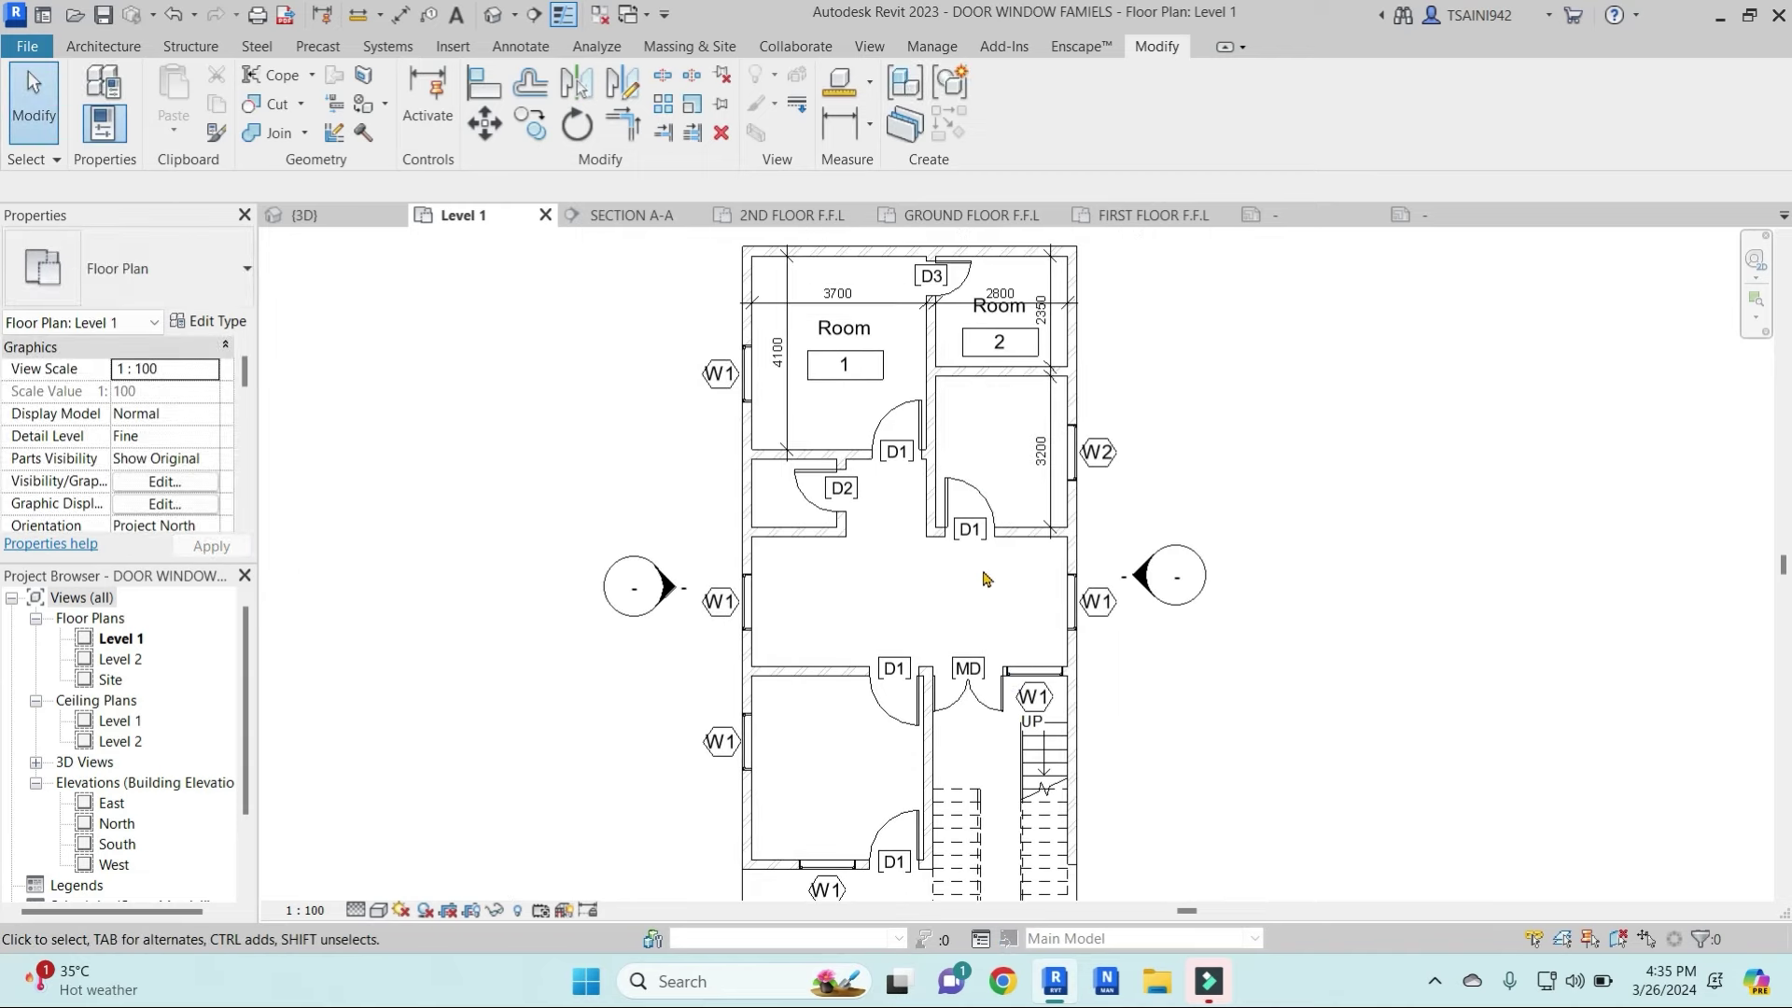
scroll(915, 452, up, 4)
scroll(905, 486, up, 1)
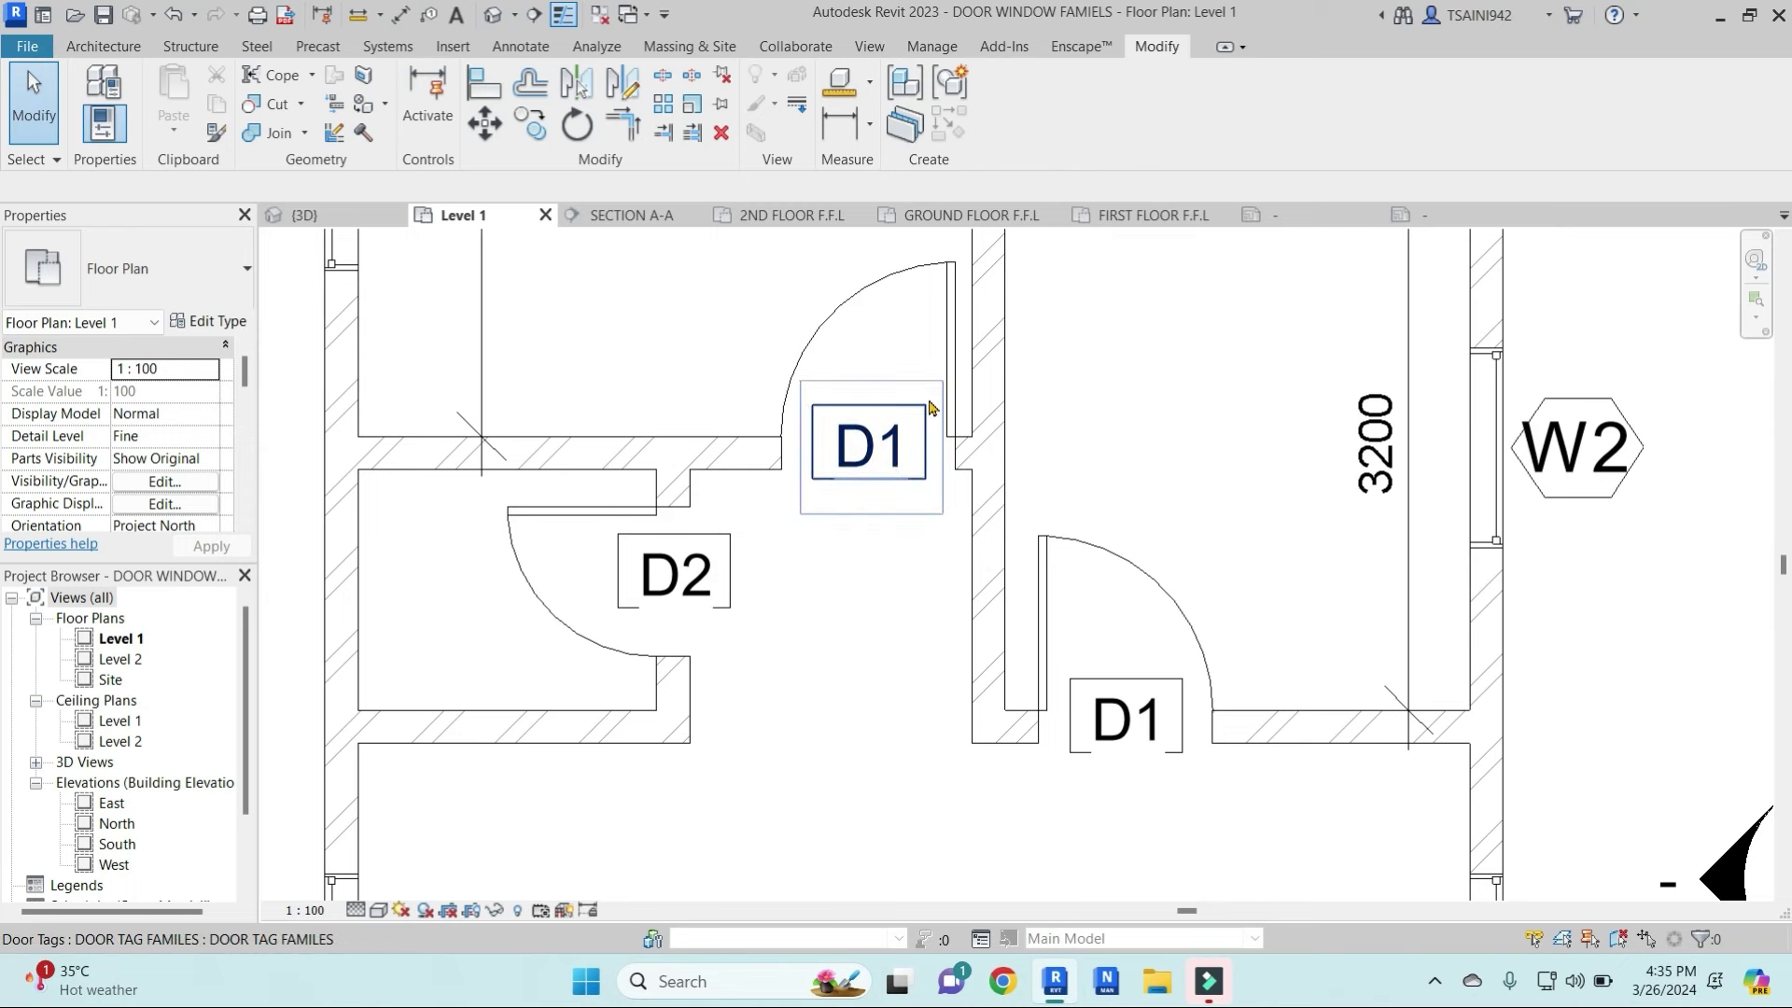
click(952, 360)
key(s)
key(a)
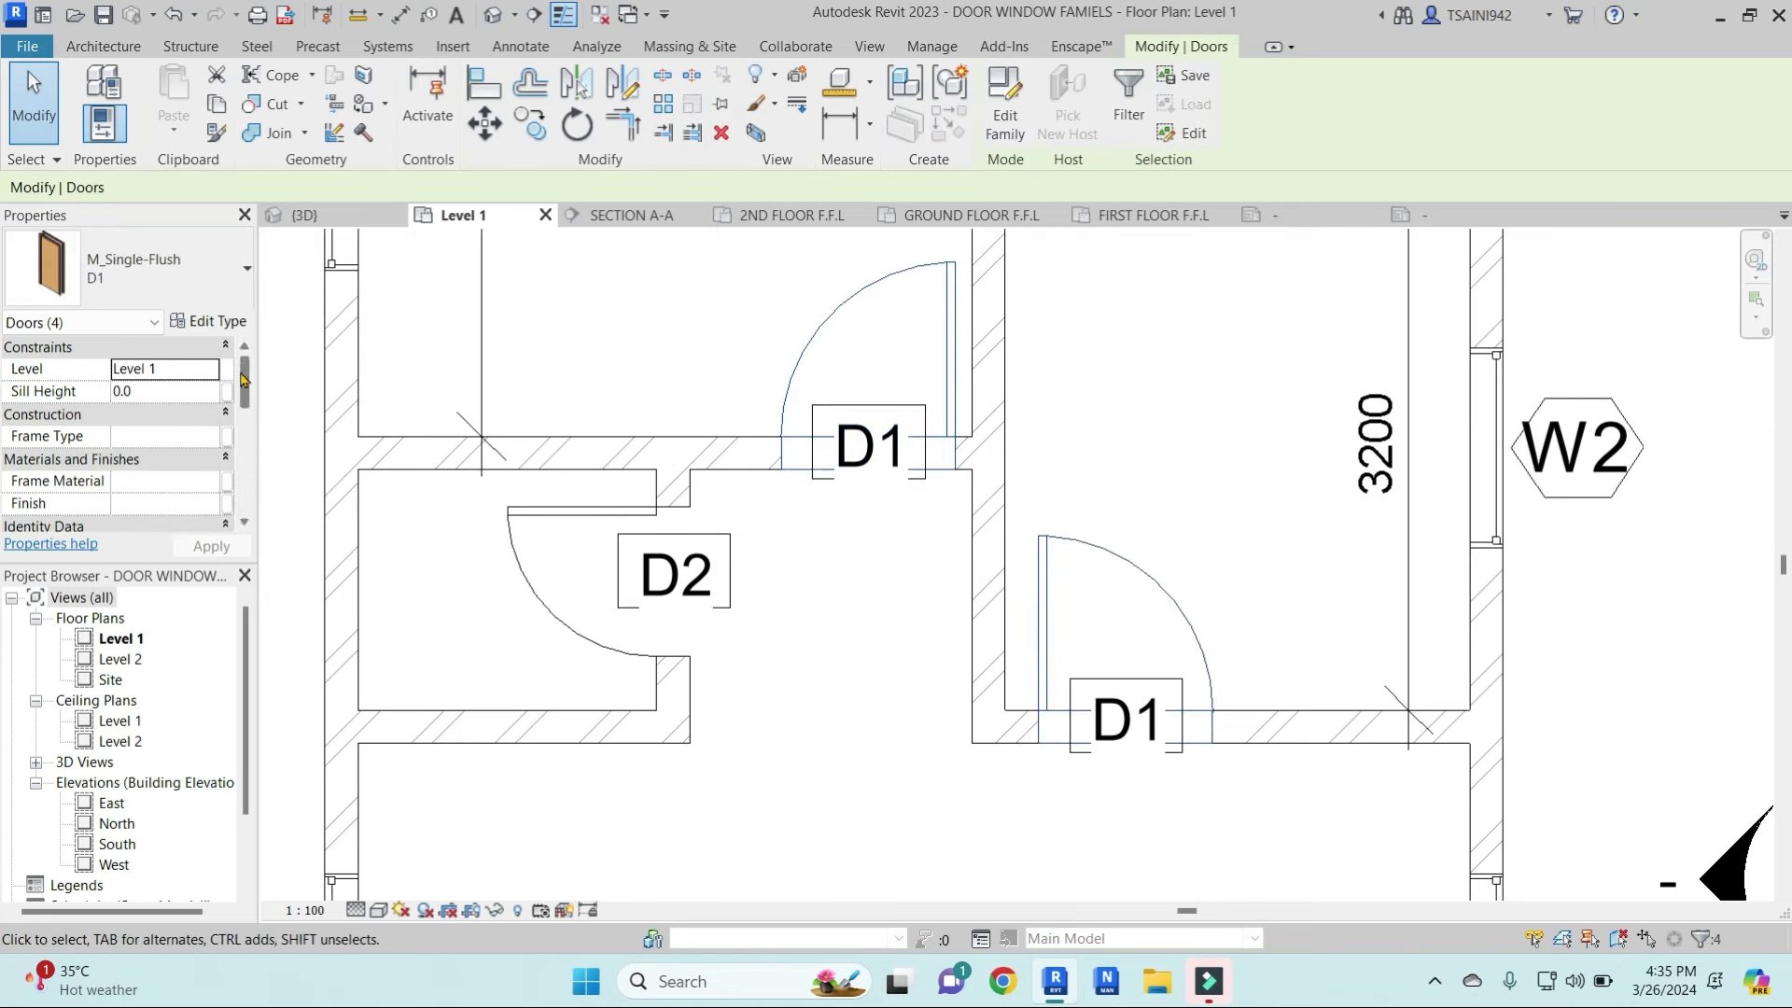
drag(240, 378, 241, 434)
click(186, 457)
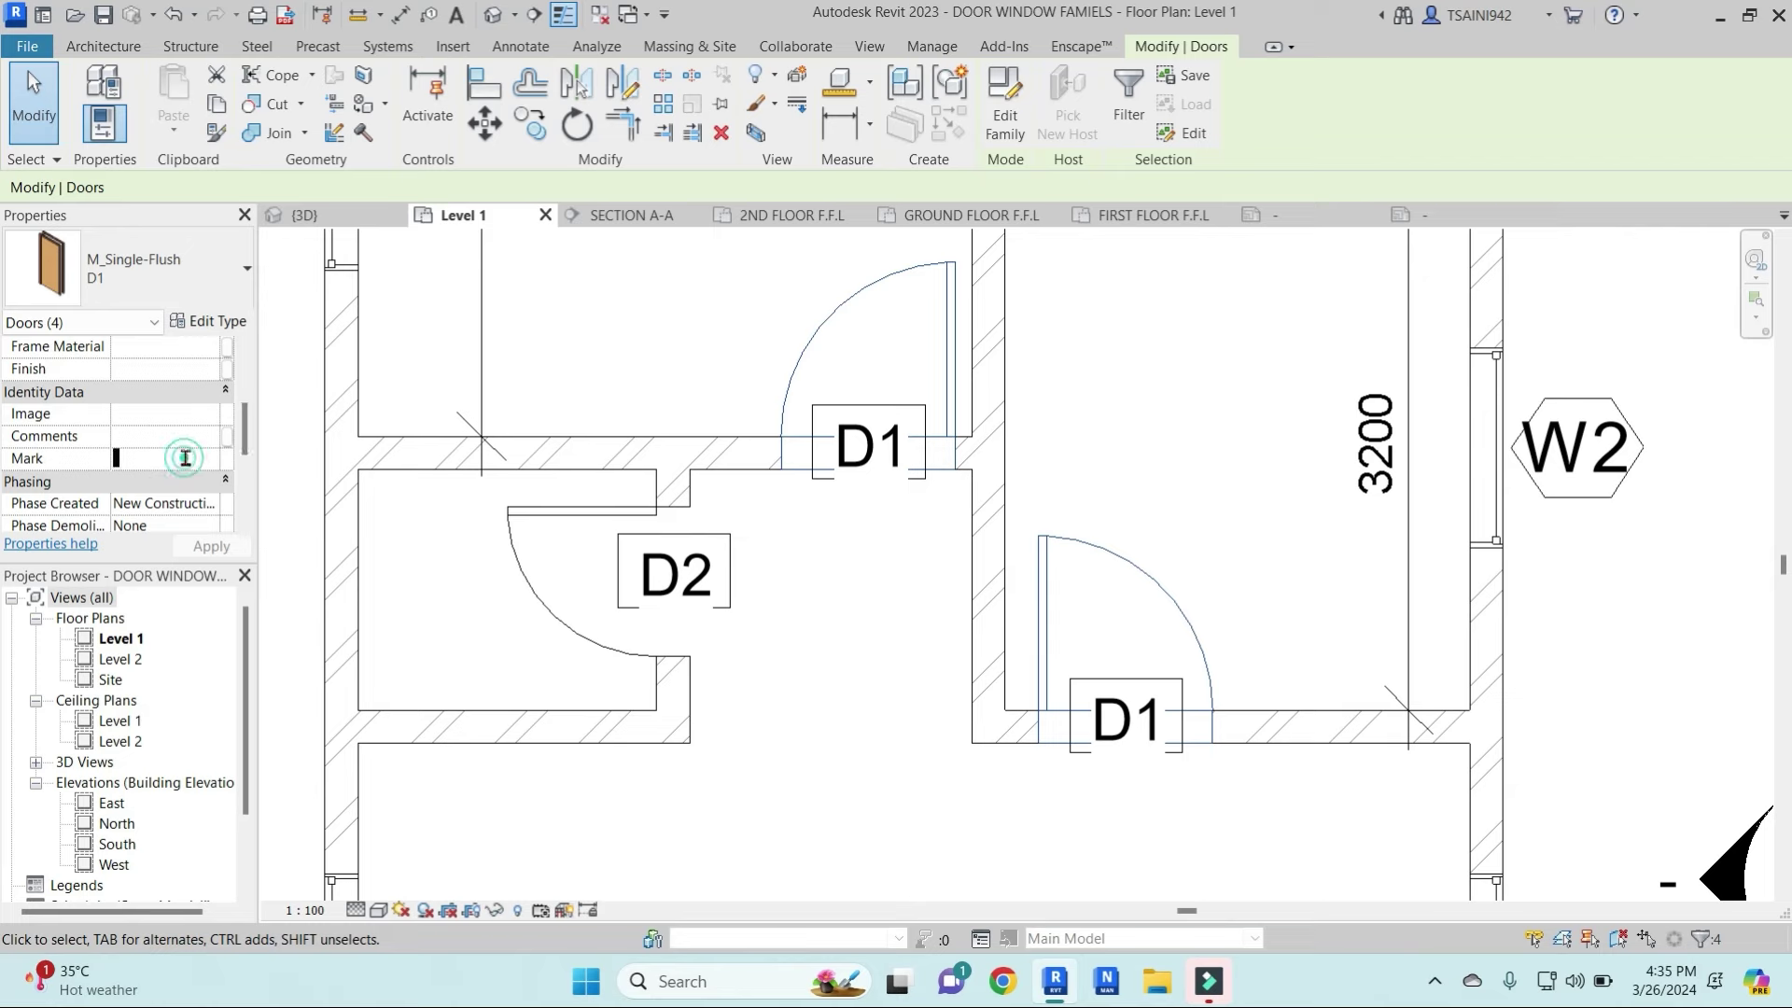
text(D)
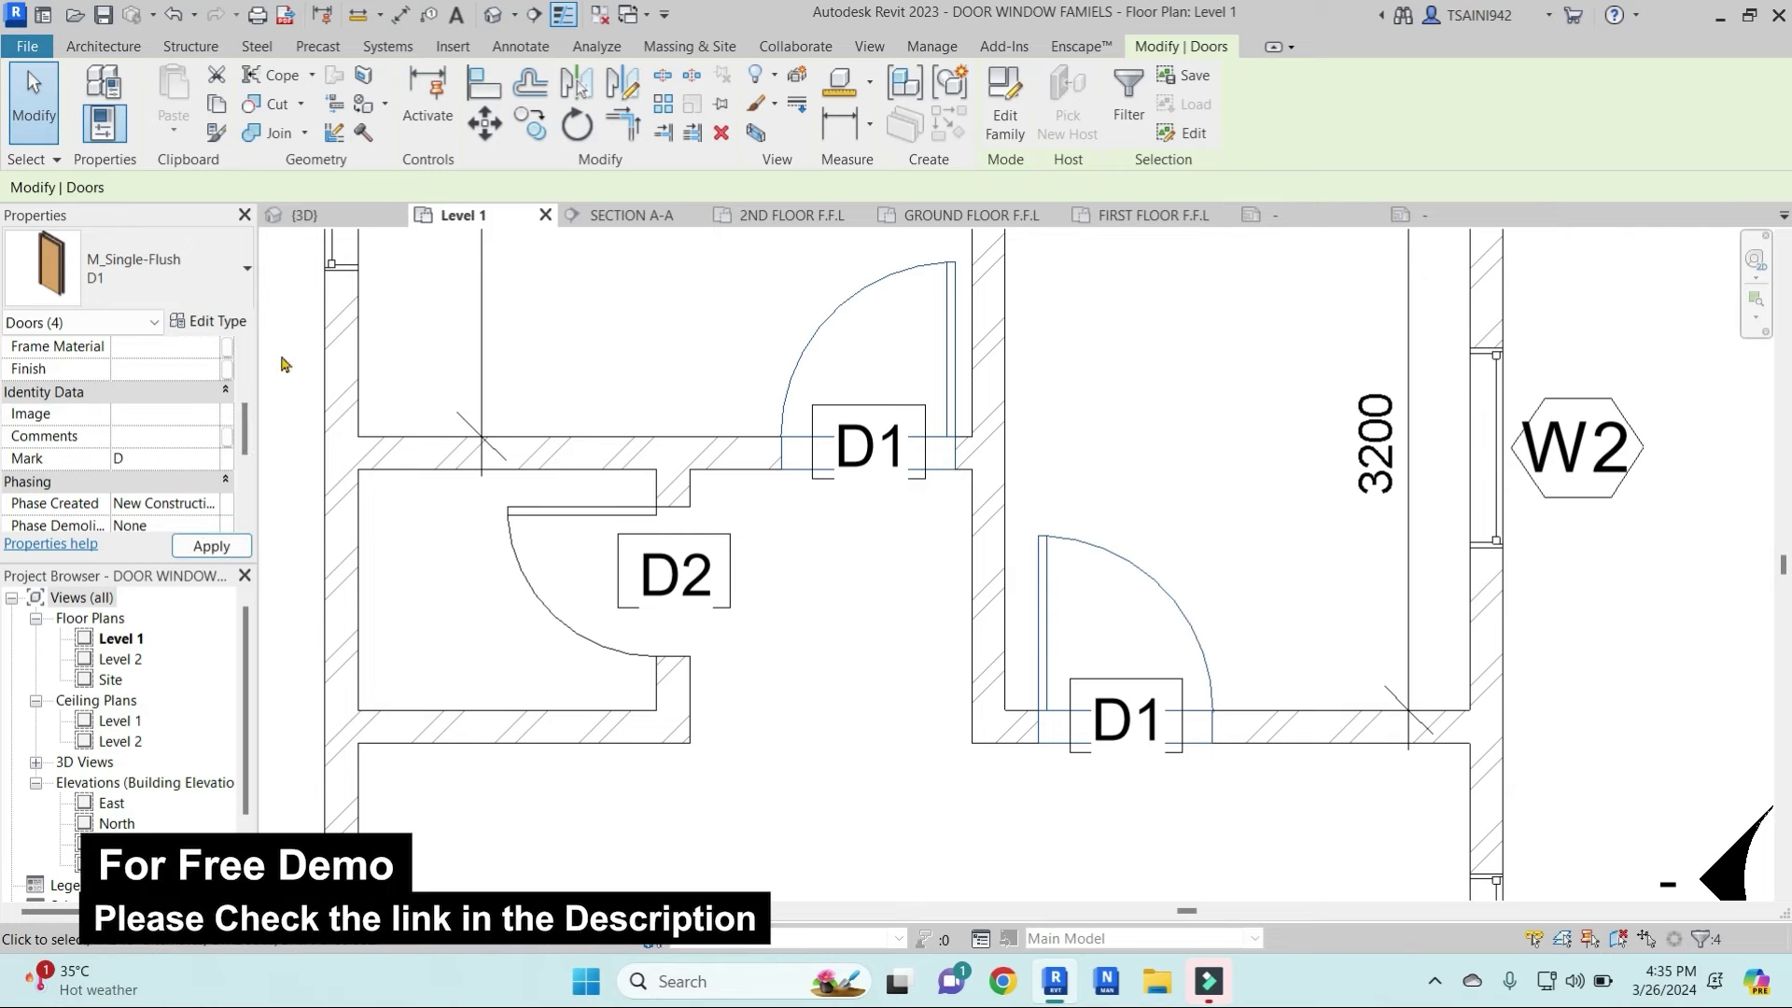
click(977, 564)
click(917, 278)
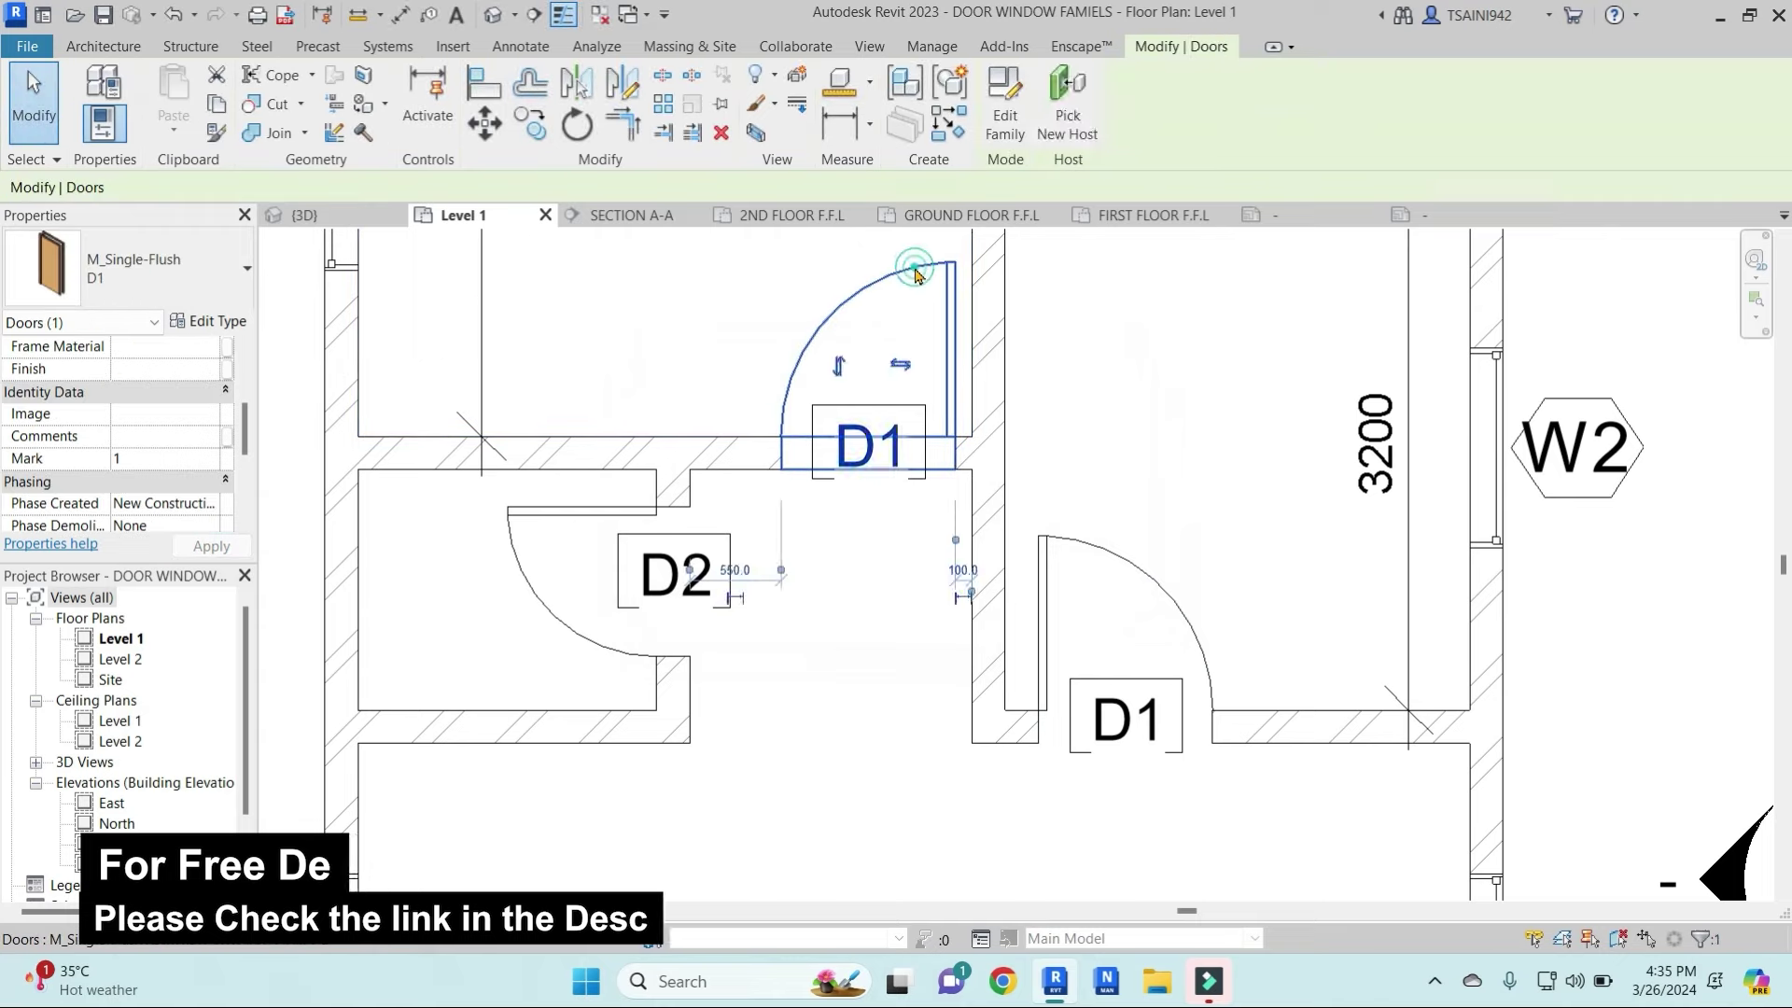
Duplicate the D1 door type as a new type named D and edit its Description
click(208, 322)
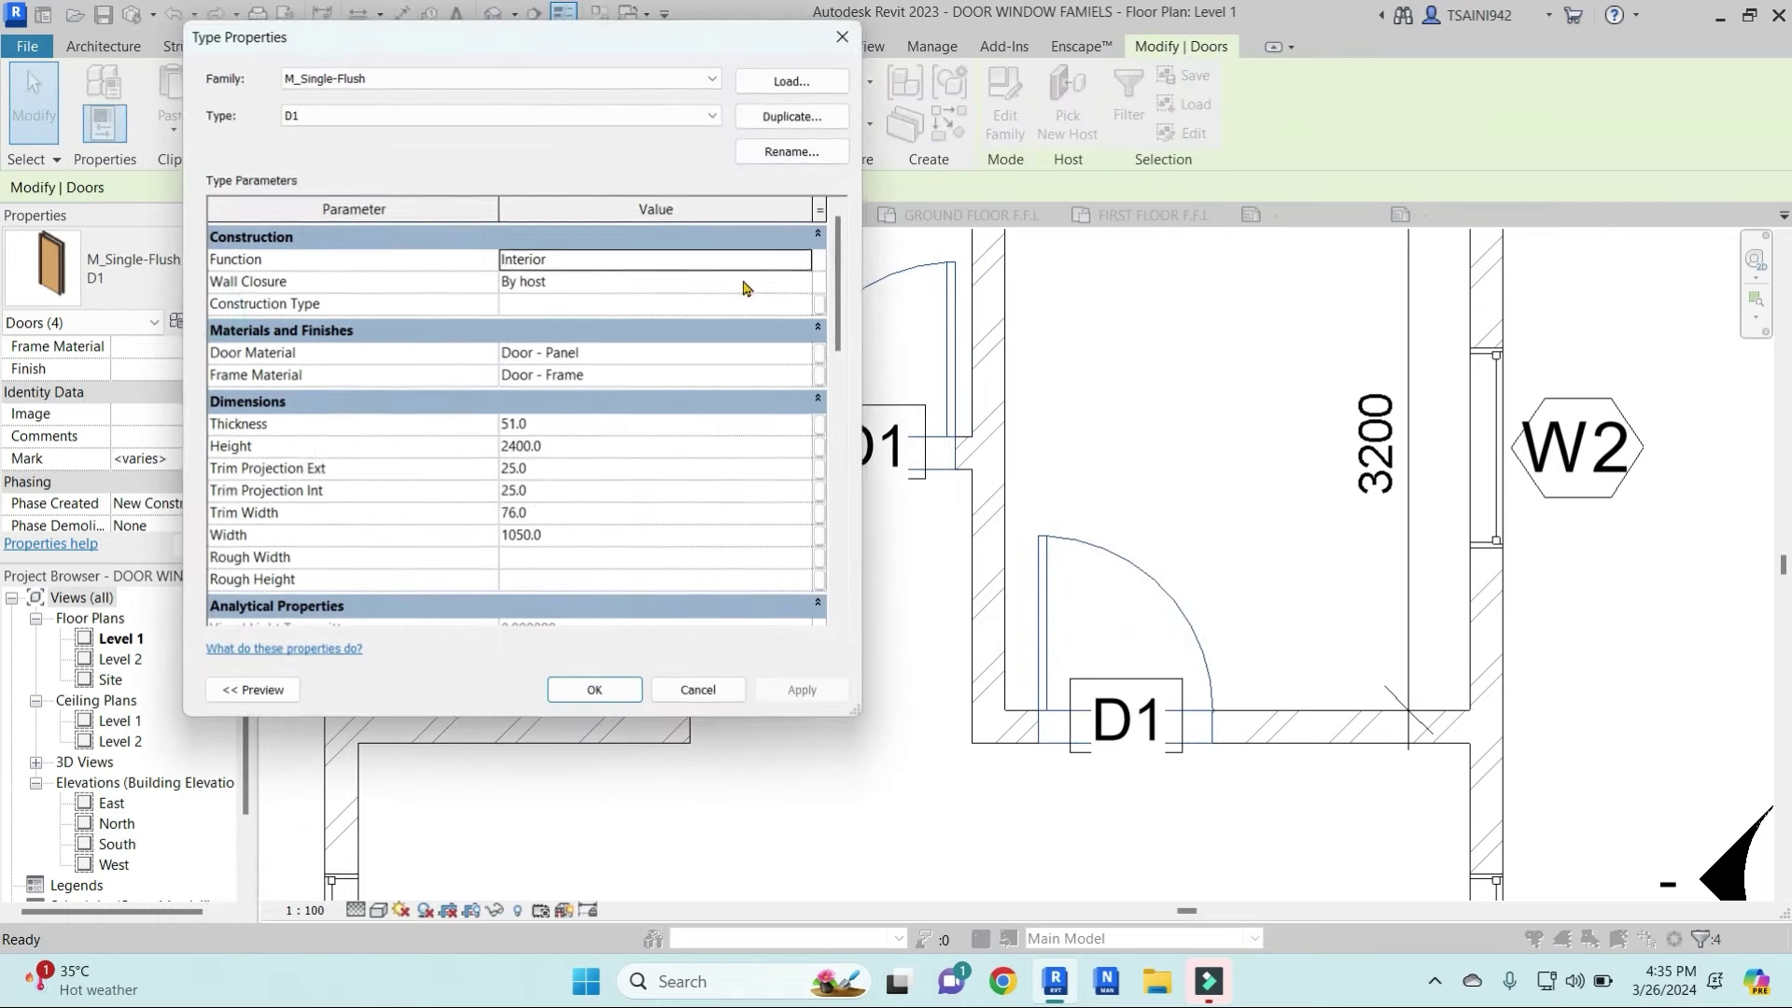
click(794, 114)
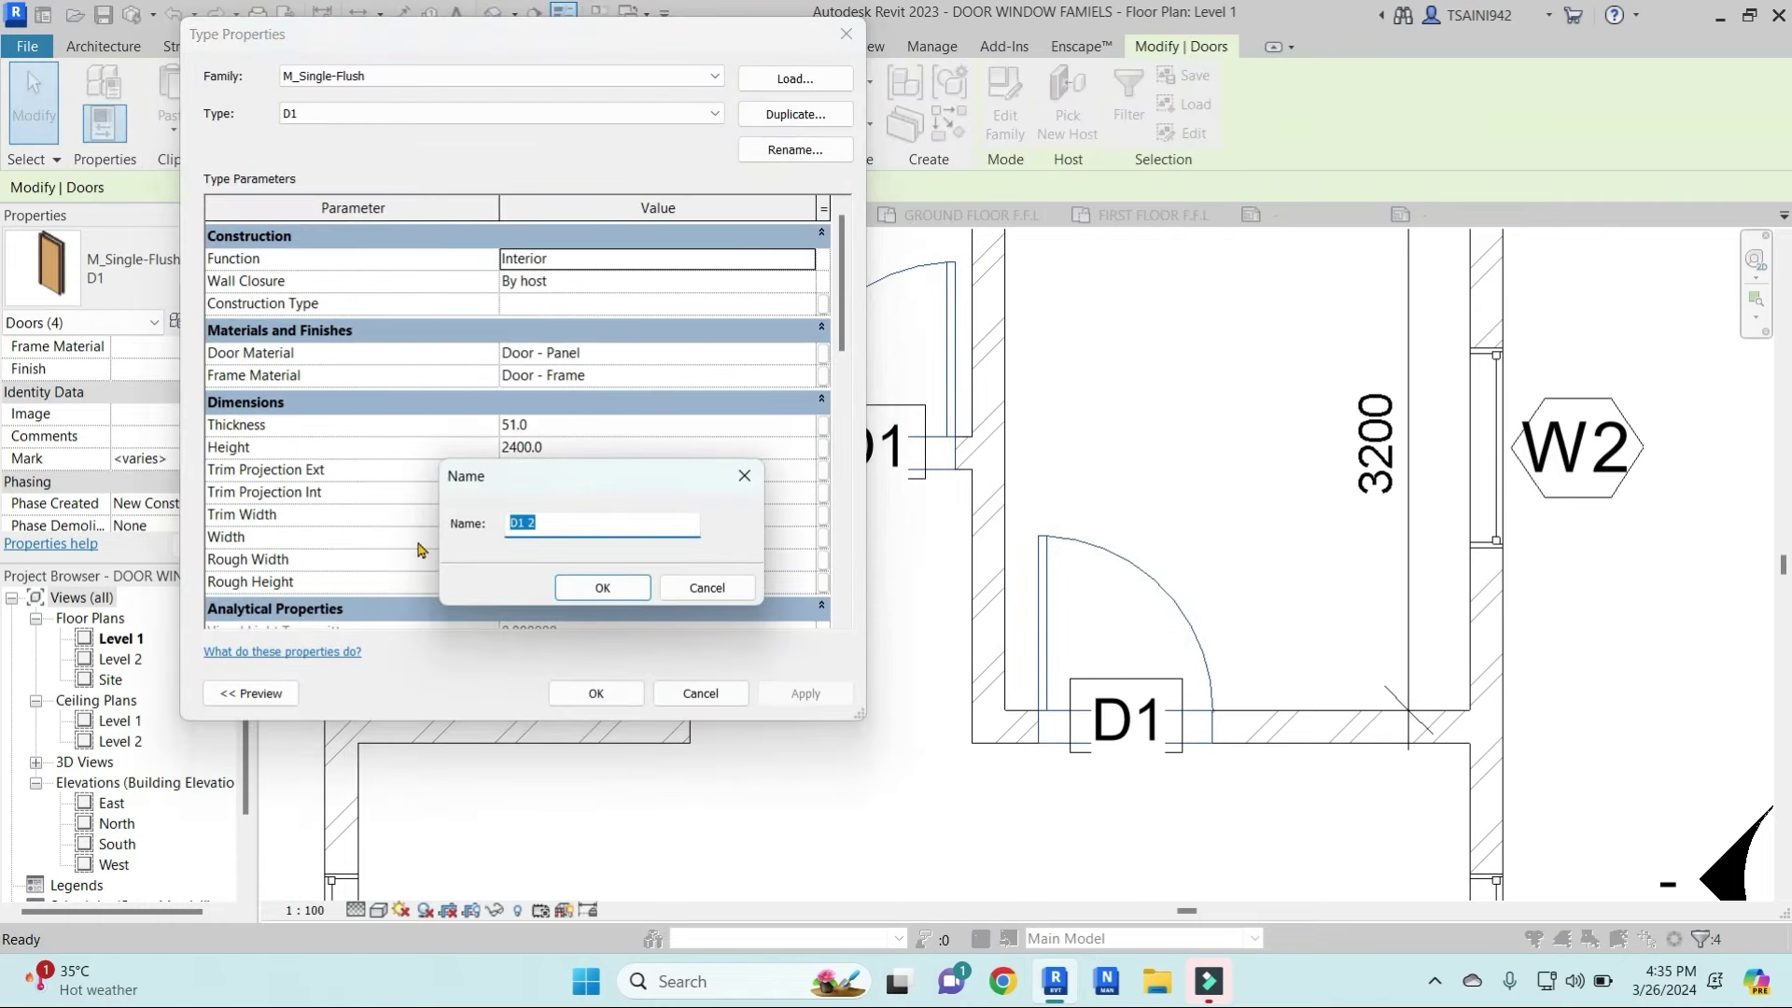
text(D)
click(614, 588)
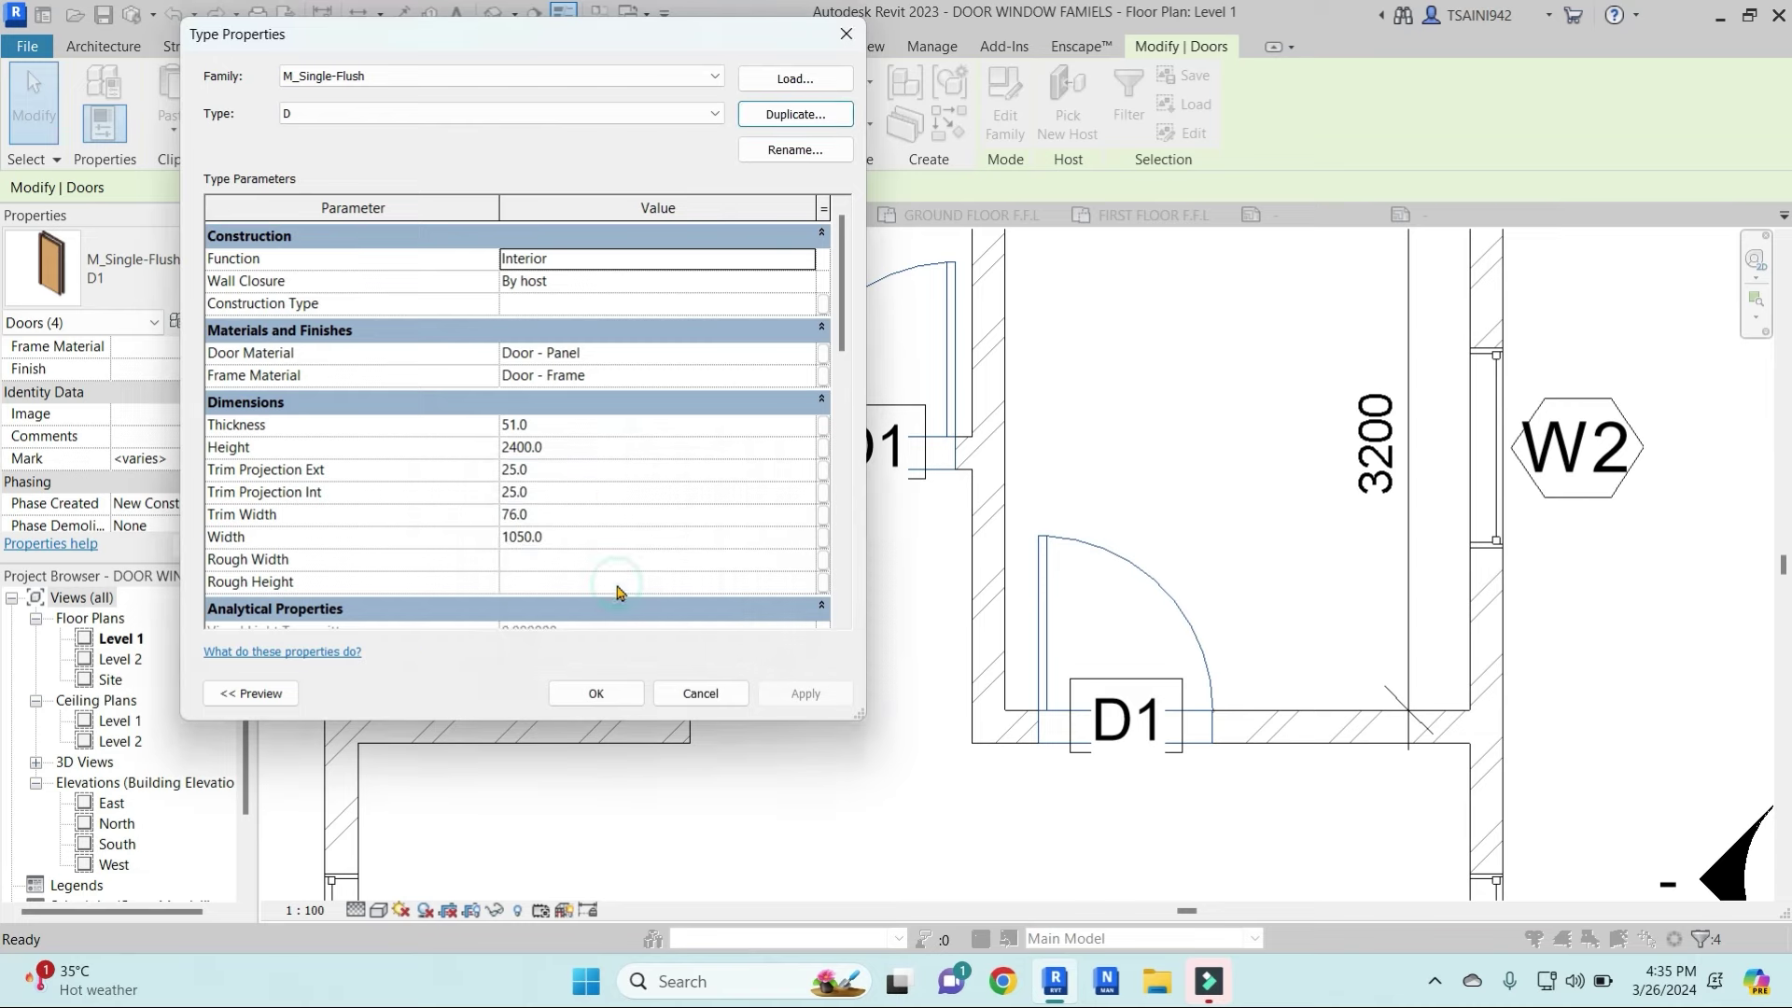
drag(840, 308, 840, 504)
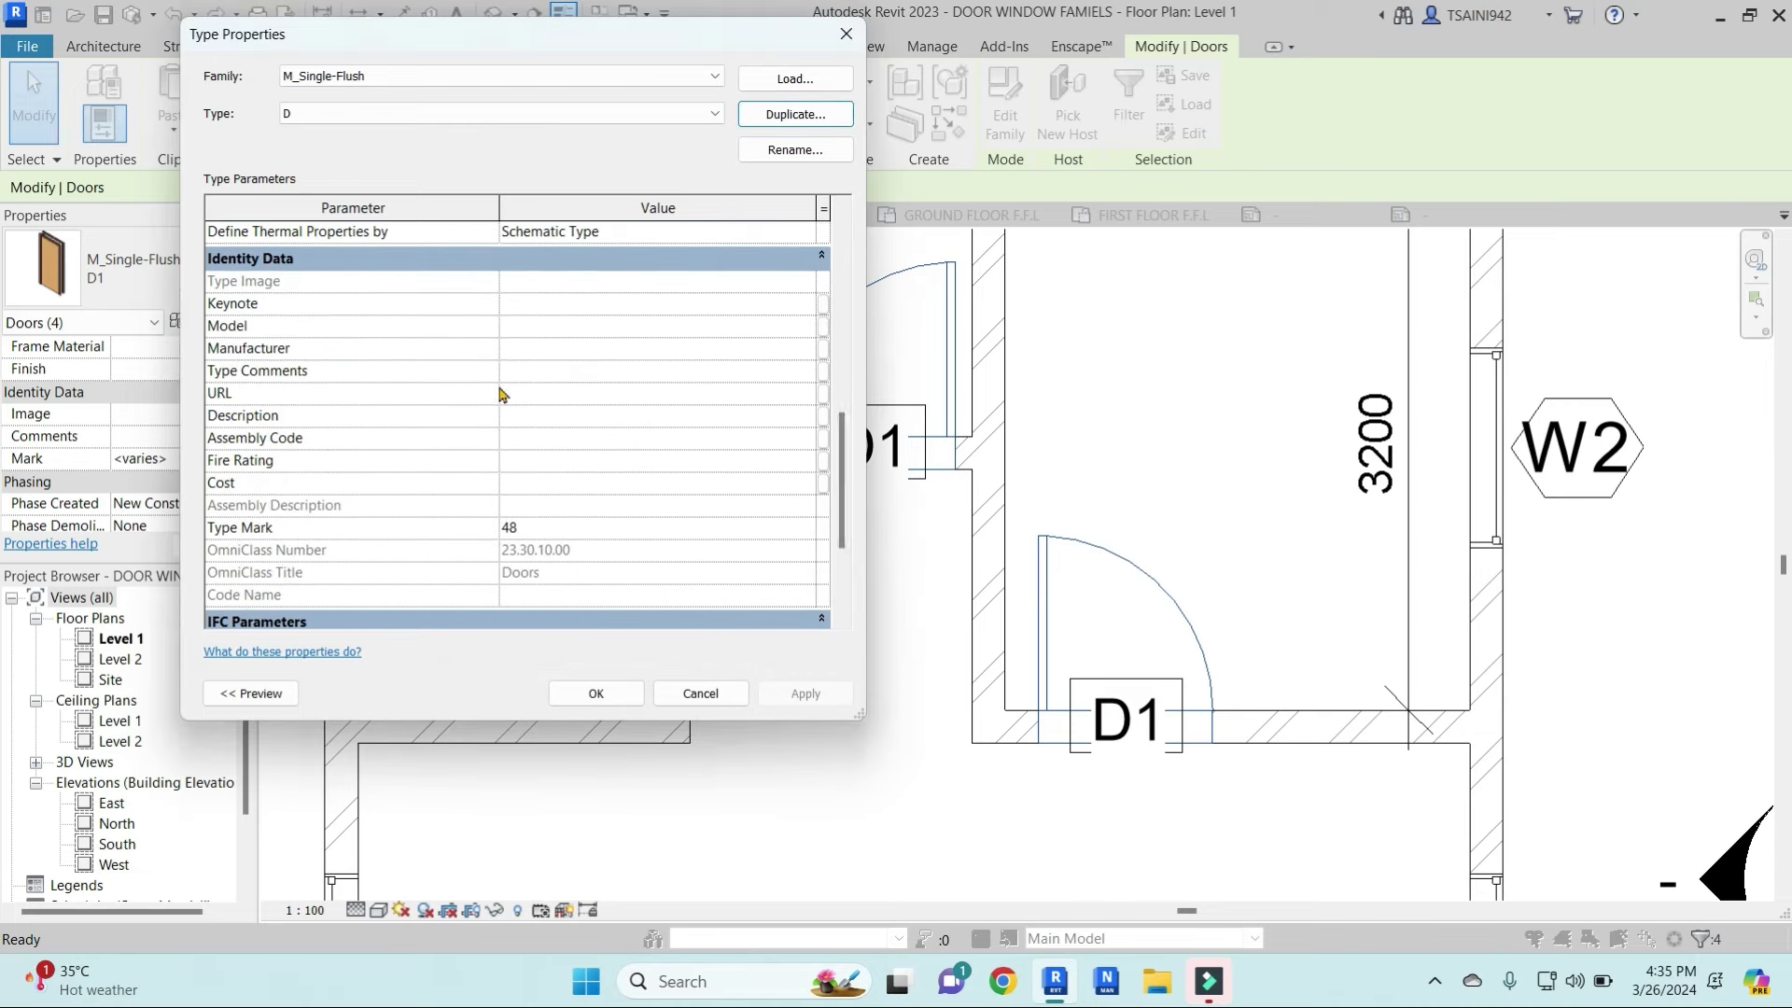
click(565, 415)
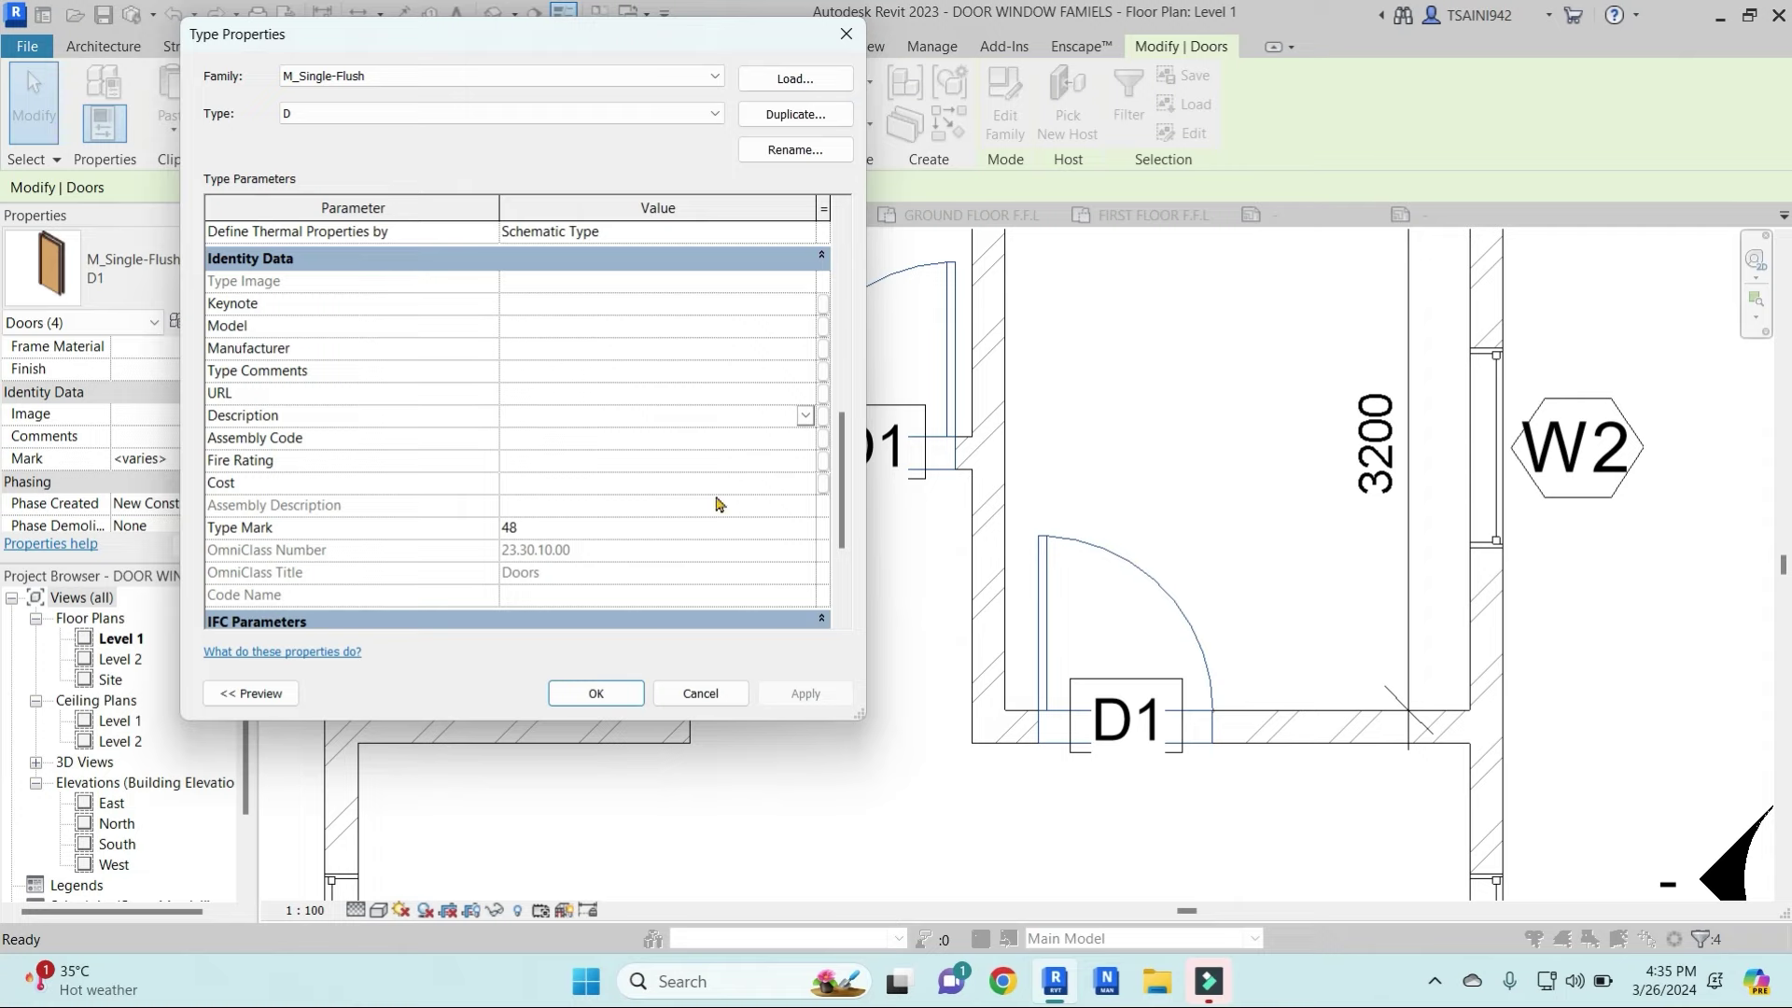
click(588, 693)
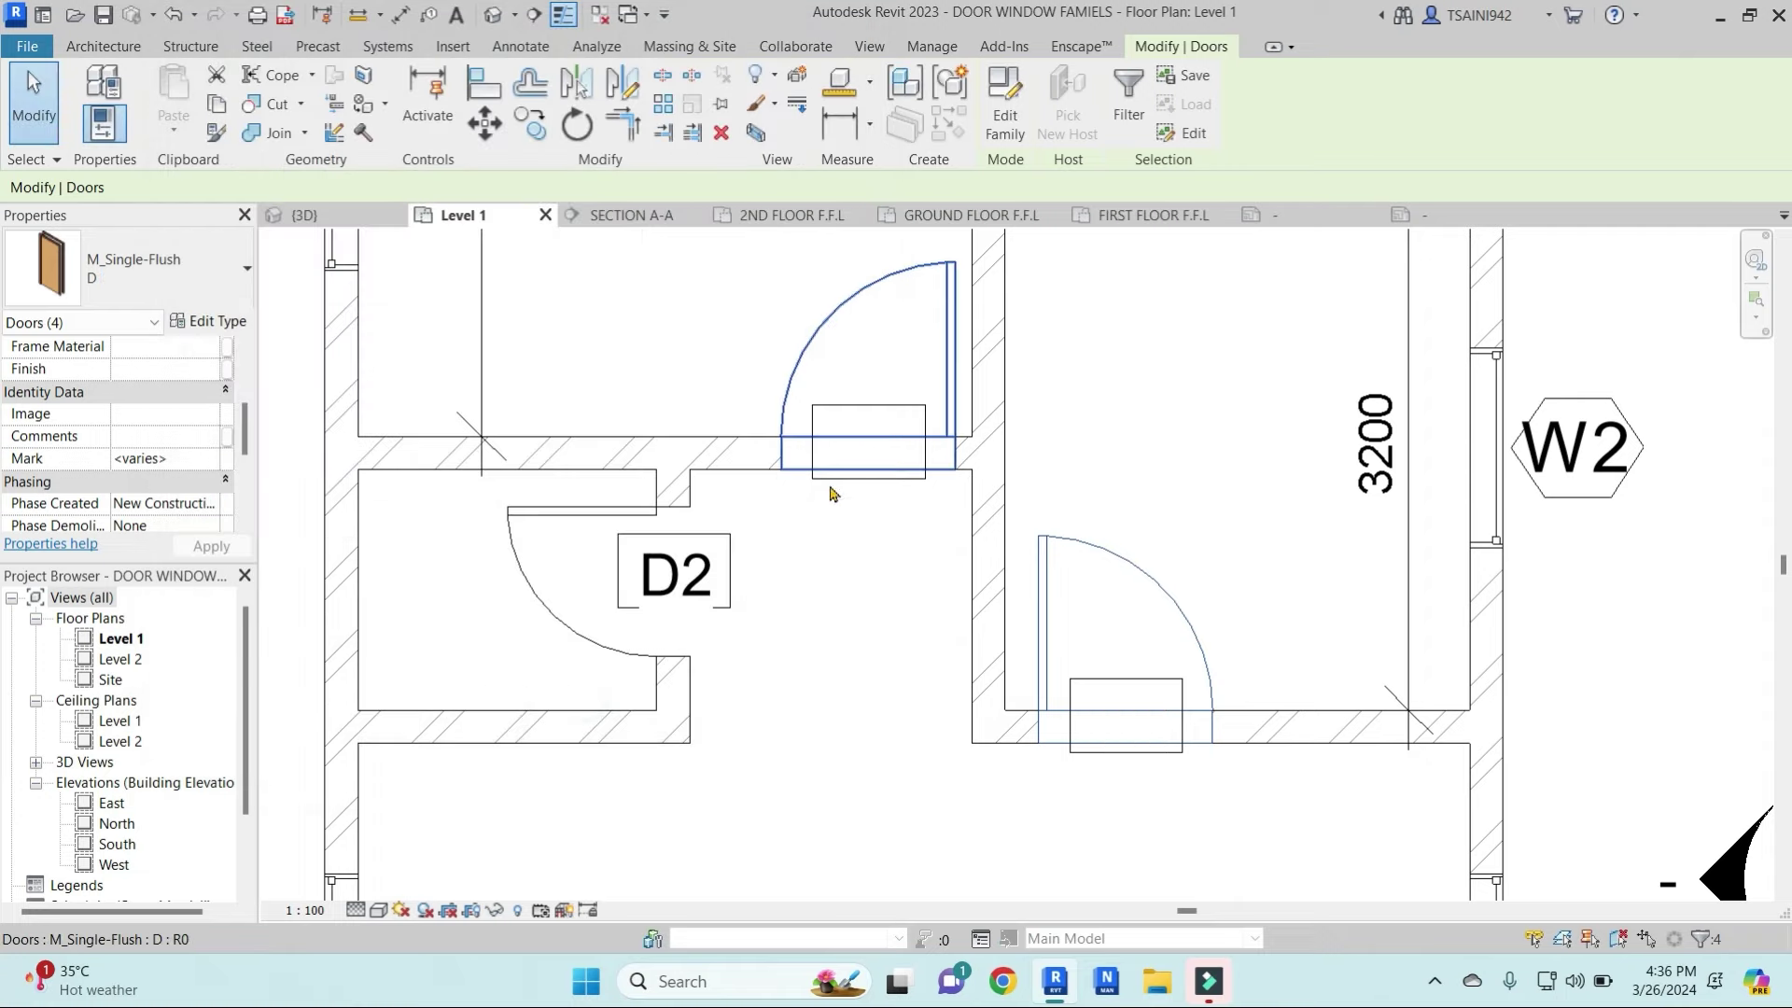
Open the Door Tags family from the empty tag beside the upper door
click(863, 293)
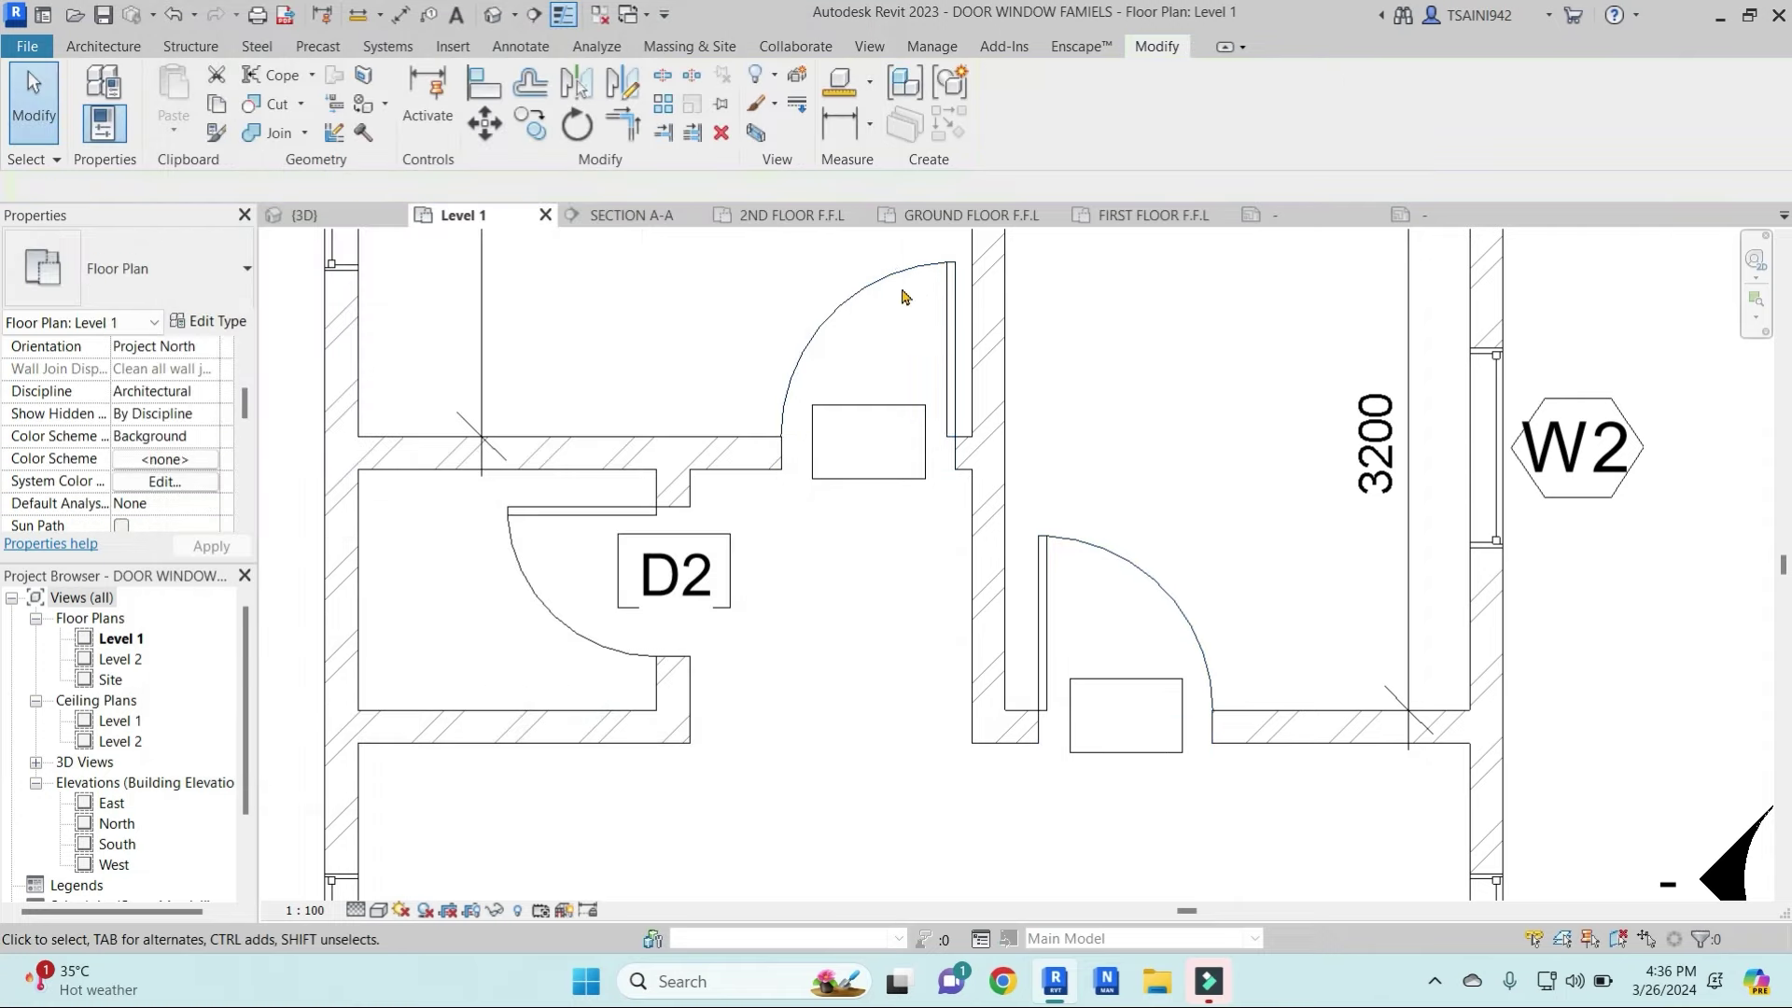
scroll(811, 426, down, 2)
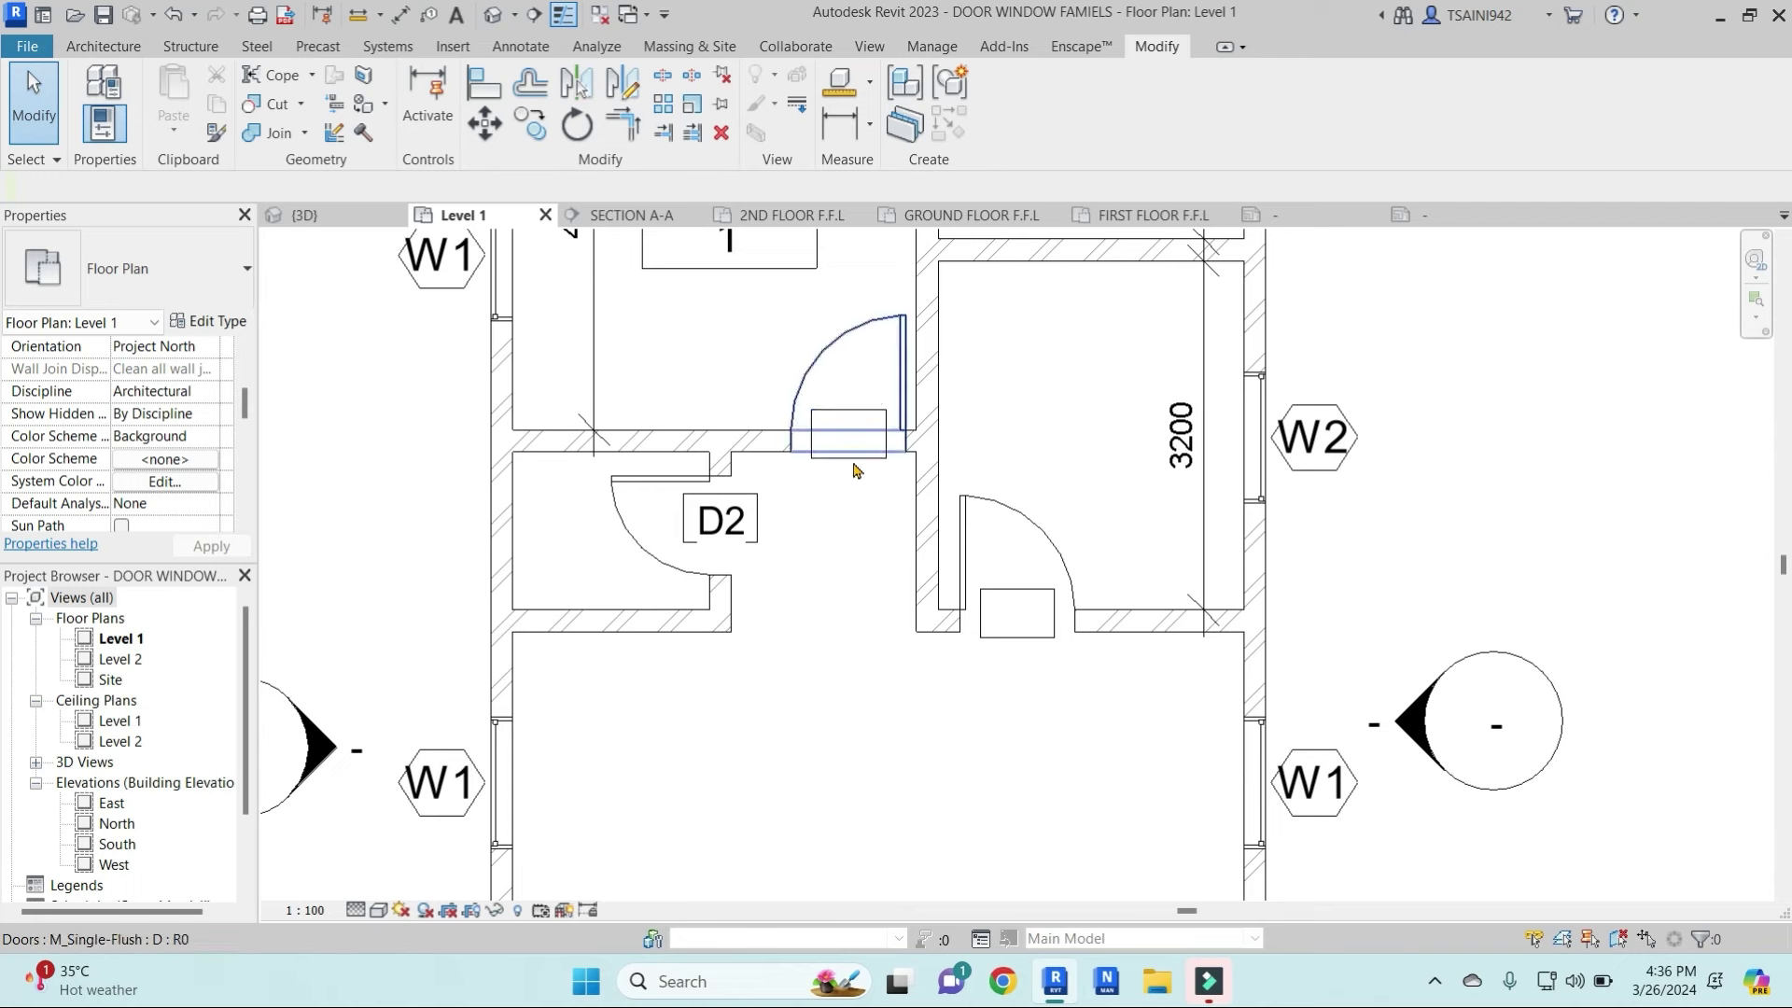
click(848, 452)
click(1027, 92)
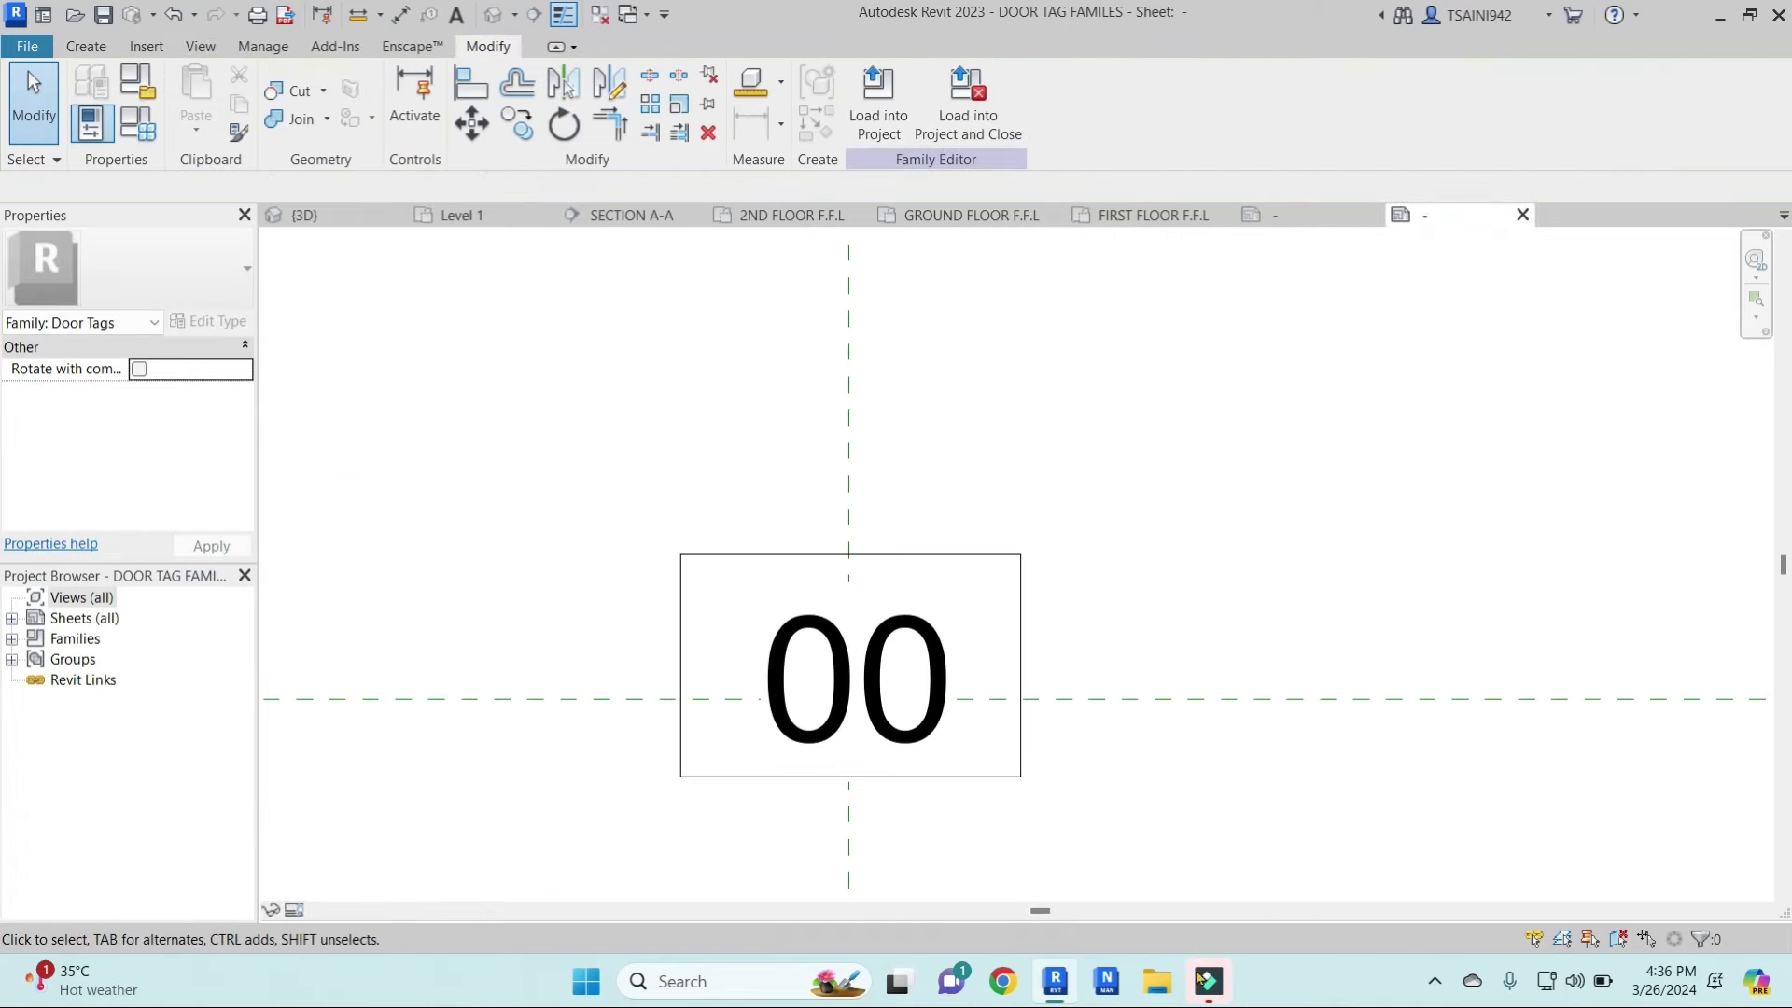
Change the 00 tag label to show Mark instead of Description
click(936, 672)
click(859, 124)
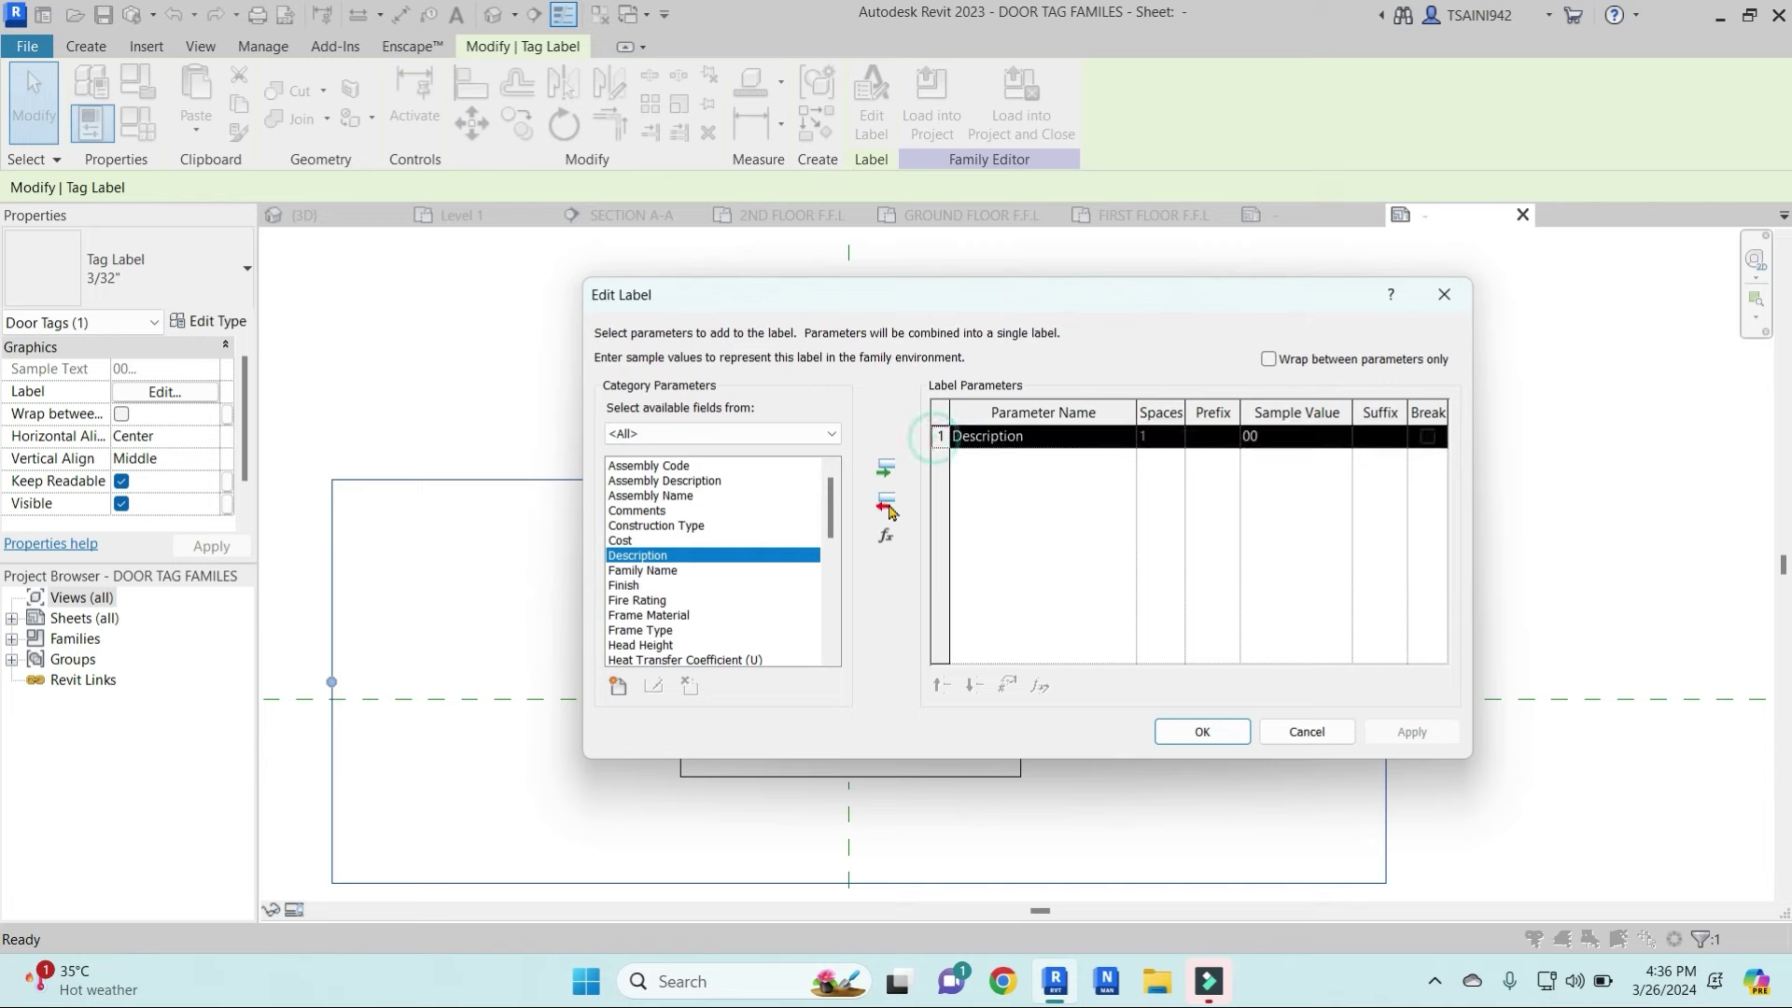
click(883, 505)
scroll(624, 590, down, 5)
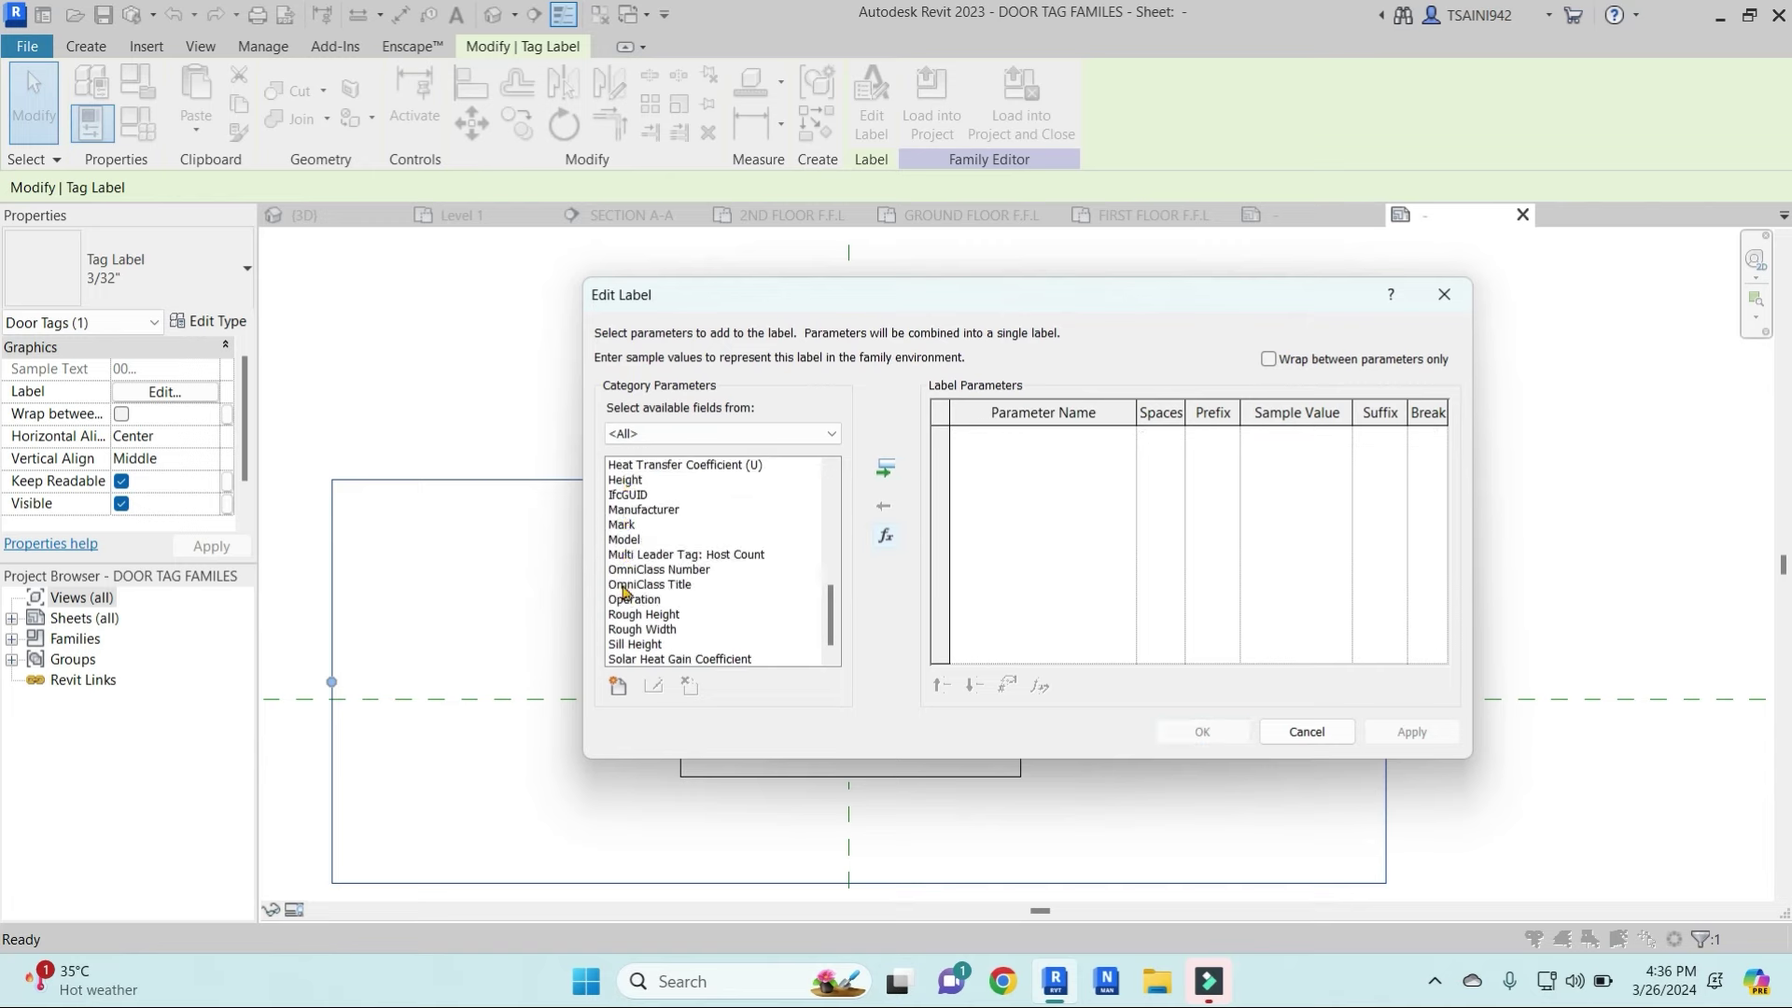
scroll(623, 590, down, 5)
scroll(624, 557, up, 4)
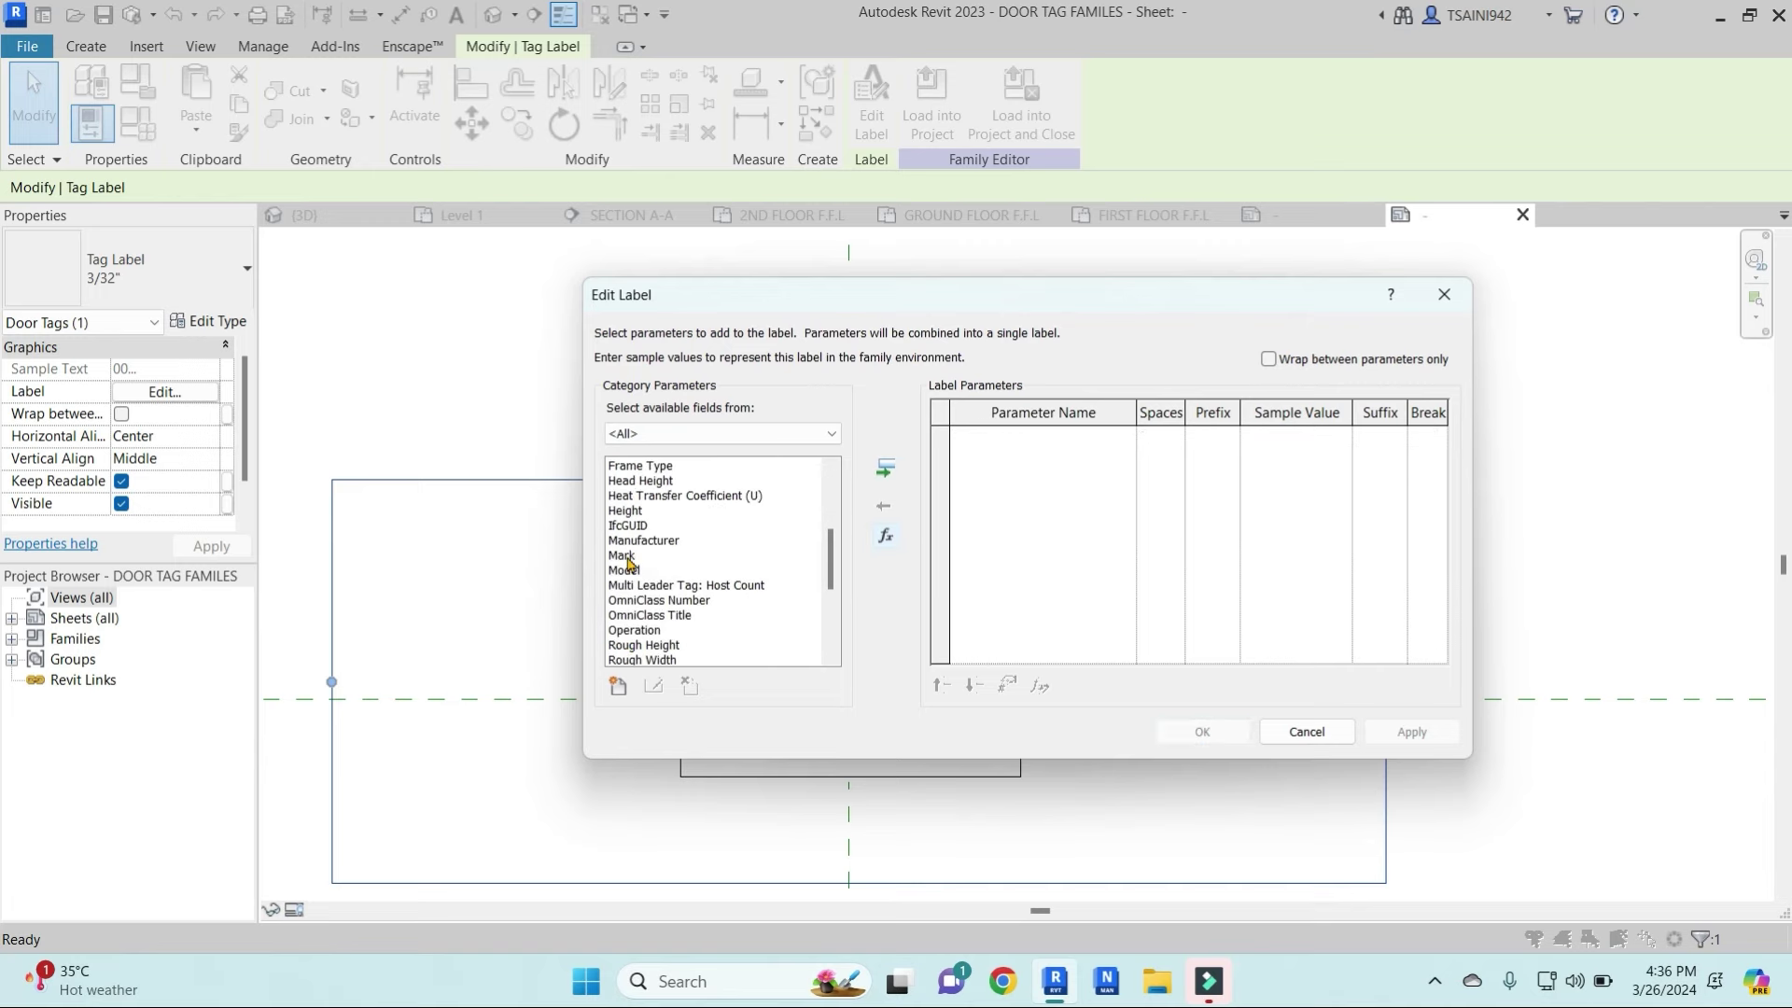
click(622, 555)
click(885, 467)
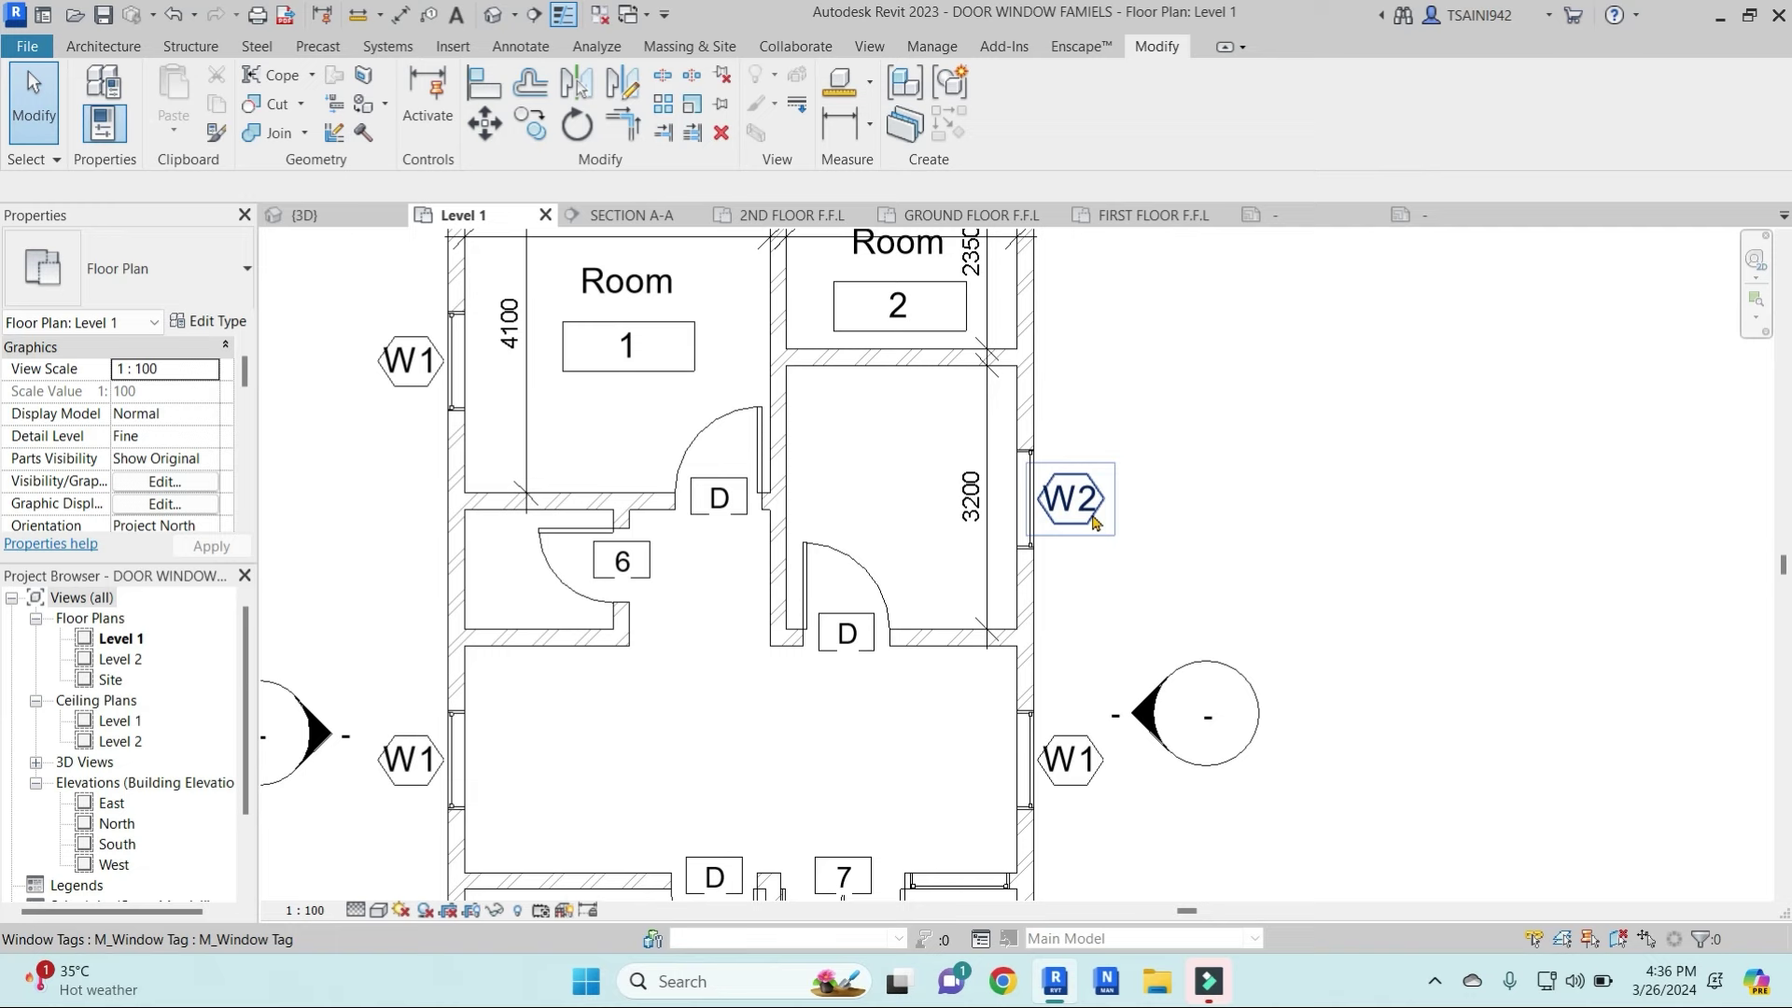
Open the W2 window tag family for editing
scroll(1073, 504, up, 2)
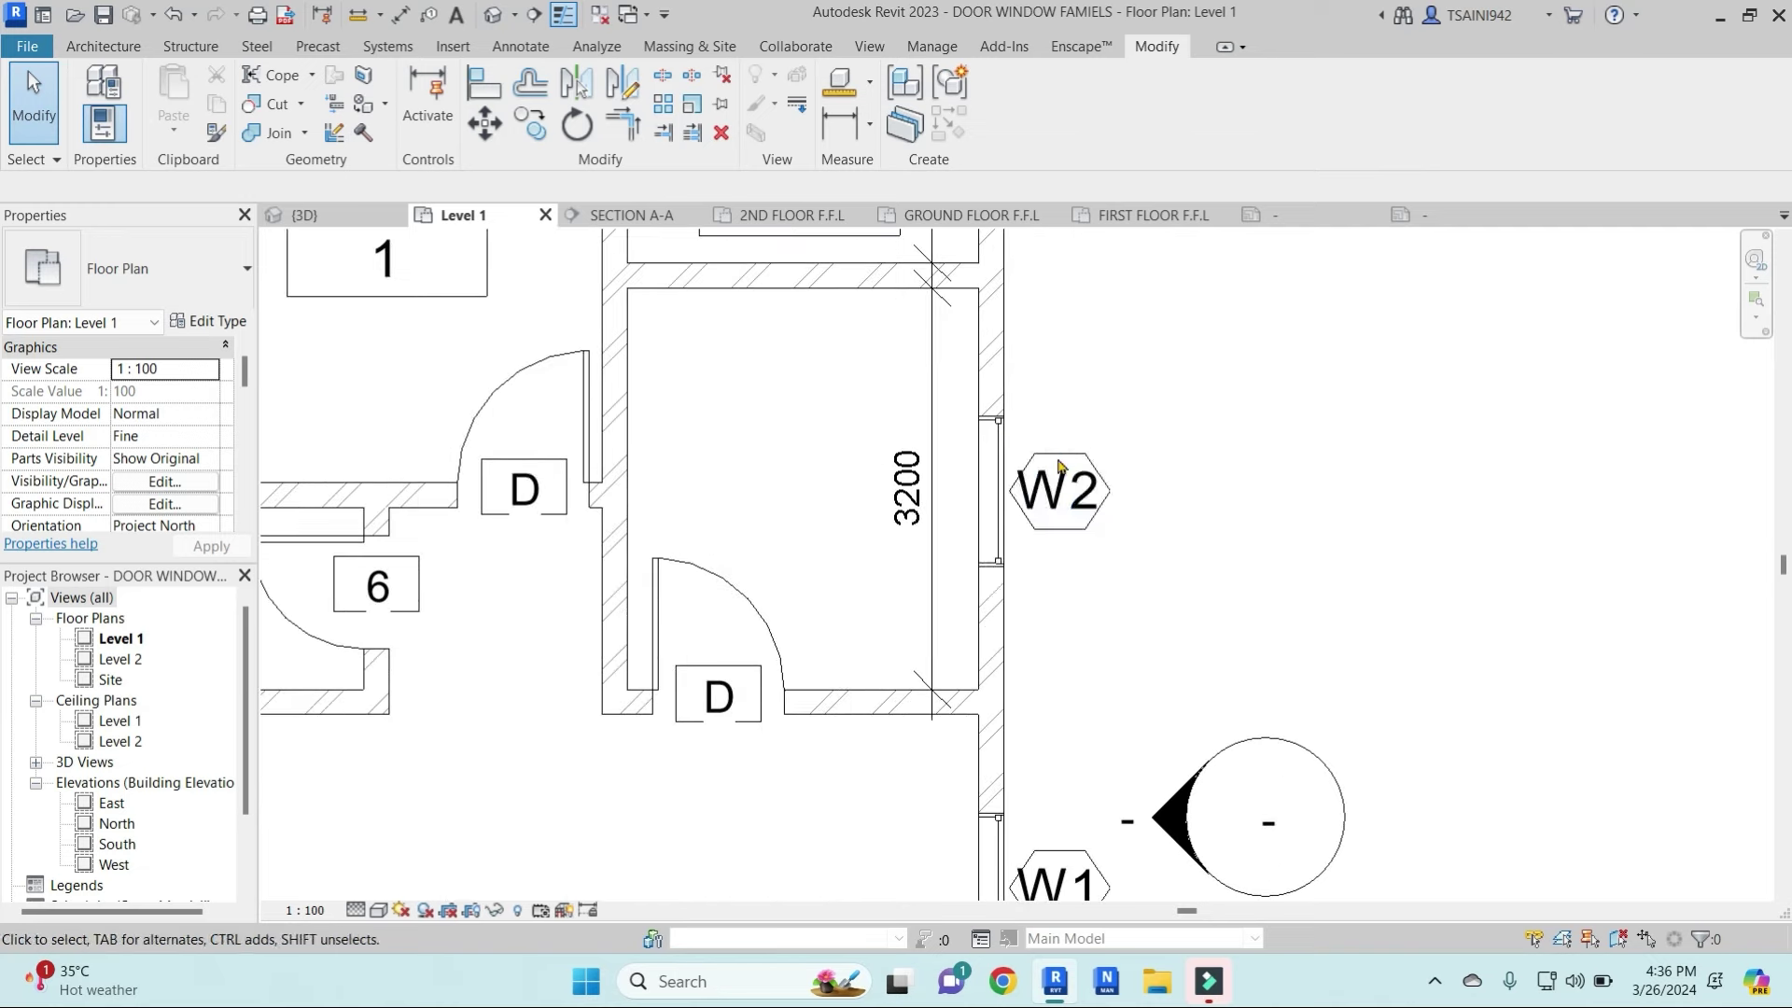
click(1086, 513)
click(1007, 98)
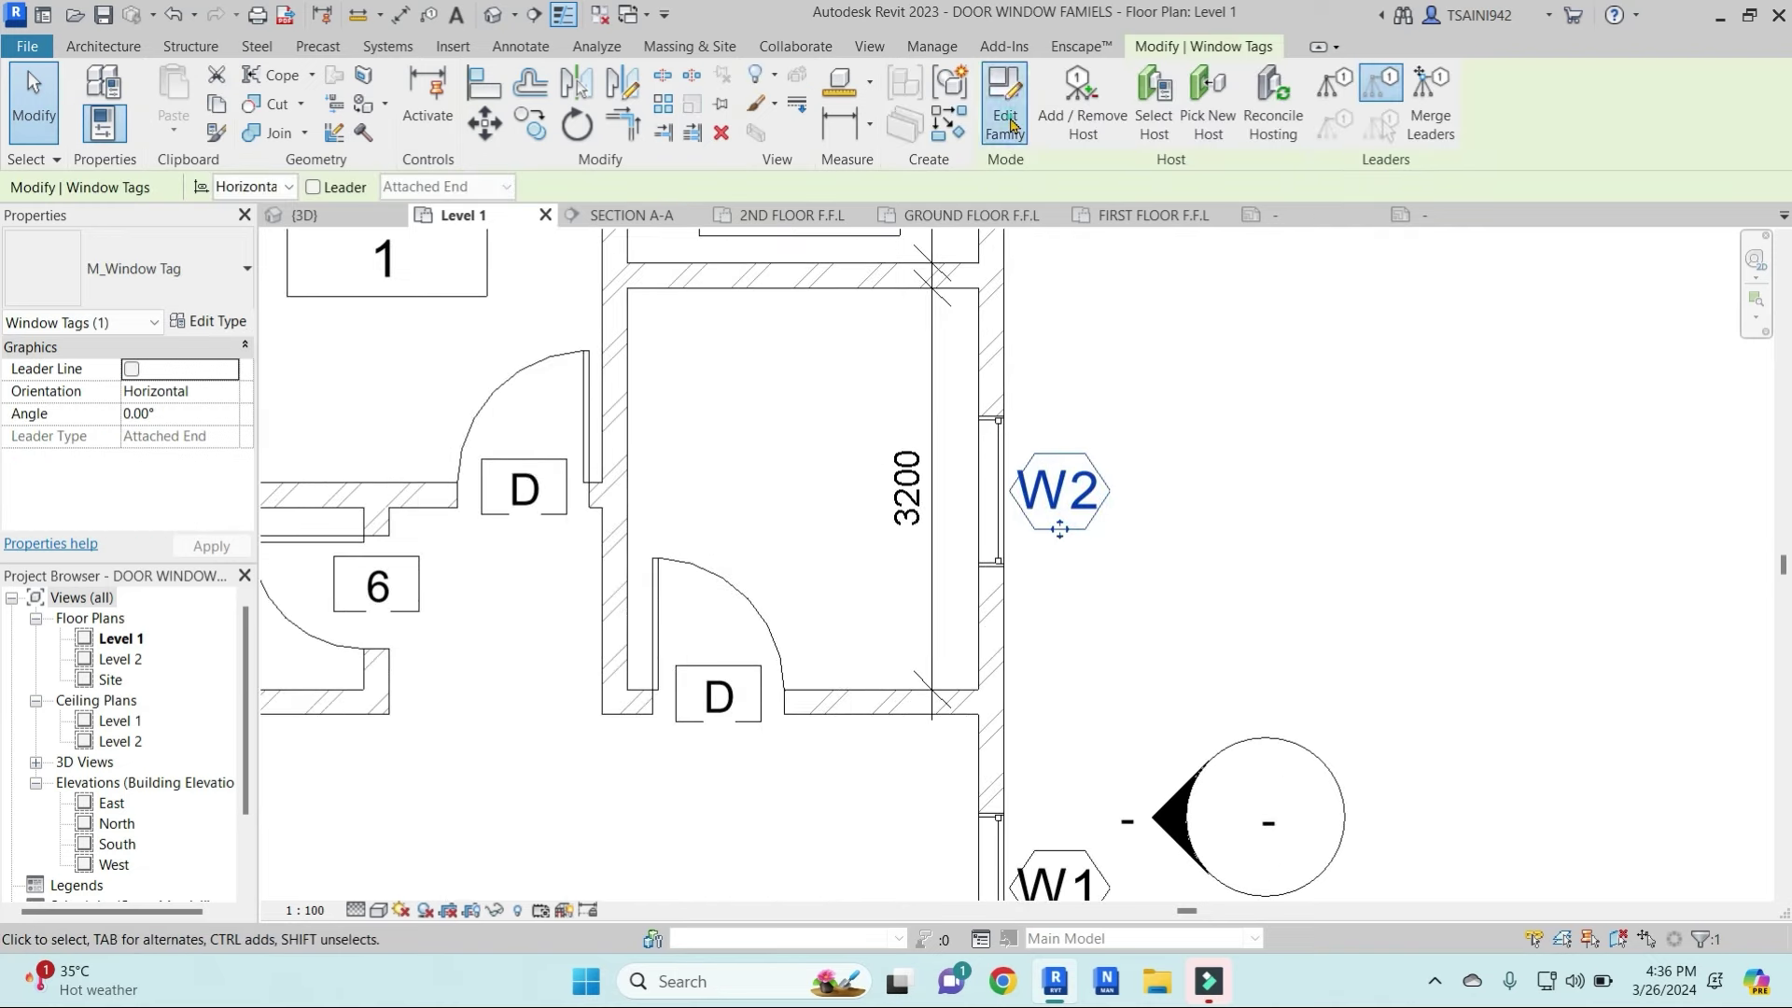
click(1000, 519)
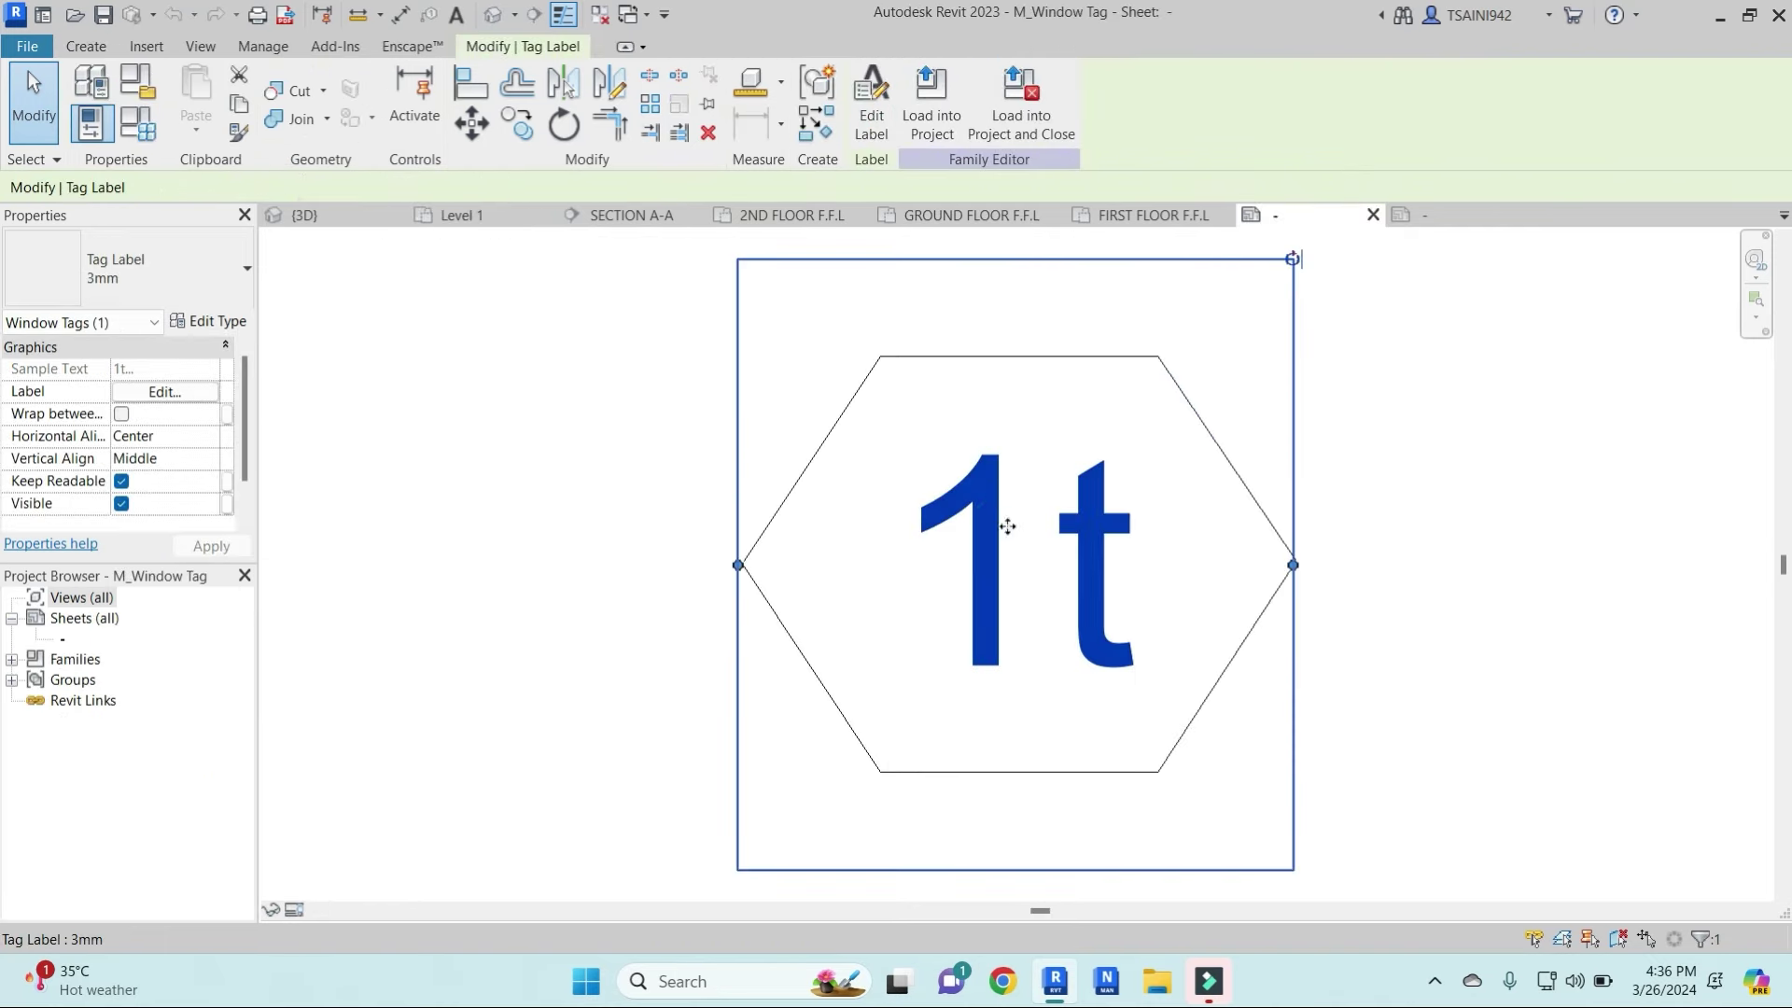
click(225, 327)
Draw a rectangle around the 1t label and widen it by moving its left edge outward
click(883, 431)
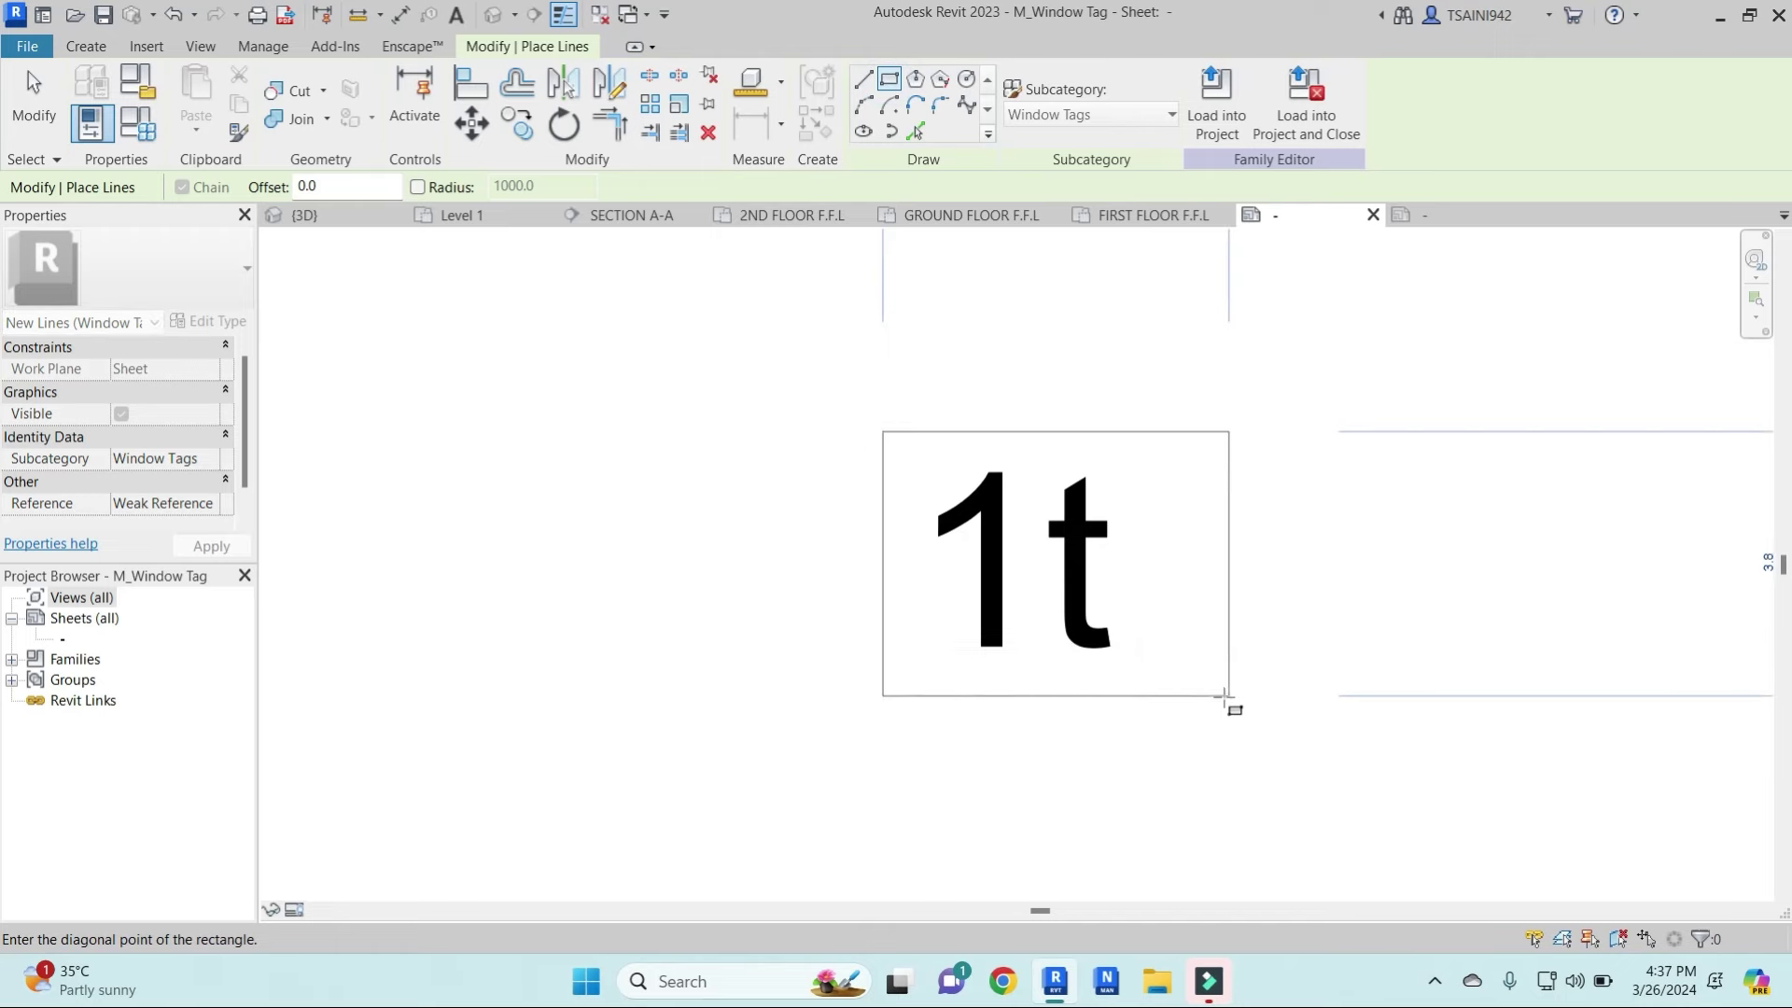
click(1229, 702)
key(Escape)
key(Escape)
click(883, 508)
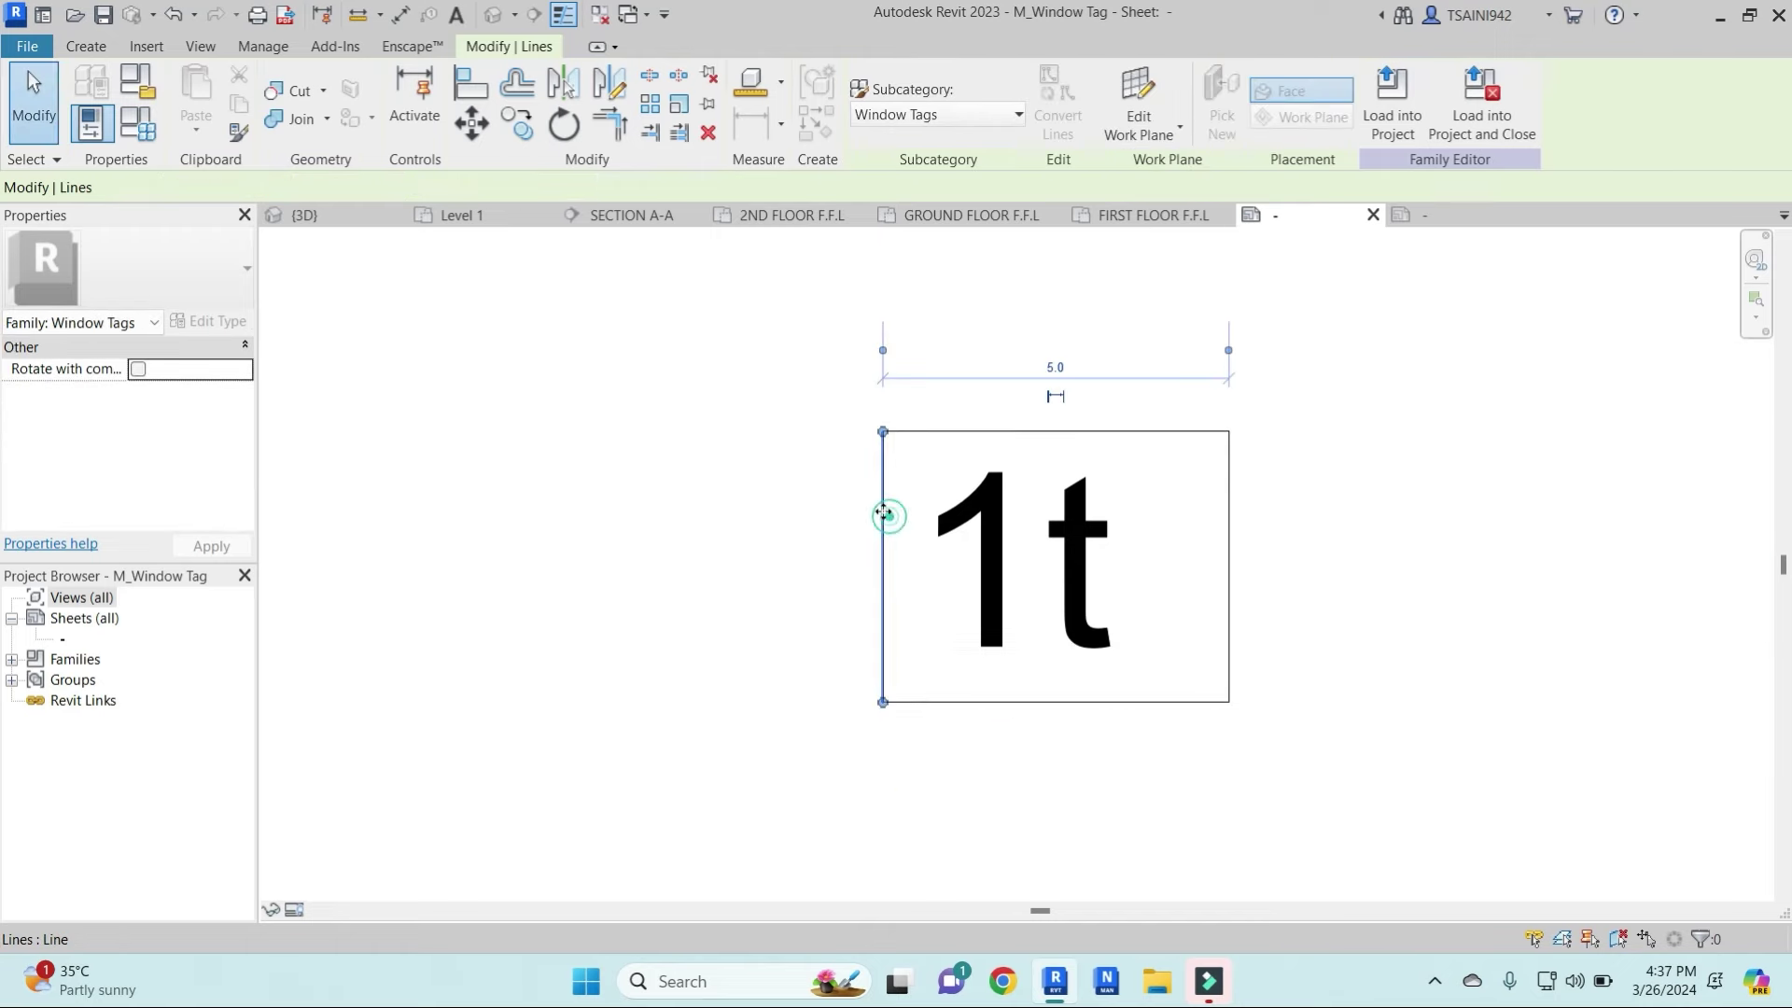
drag(883, 512, 823, 517)
click(1032, 426)
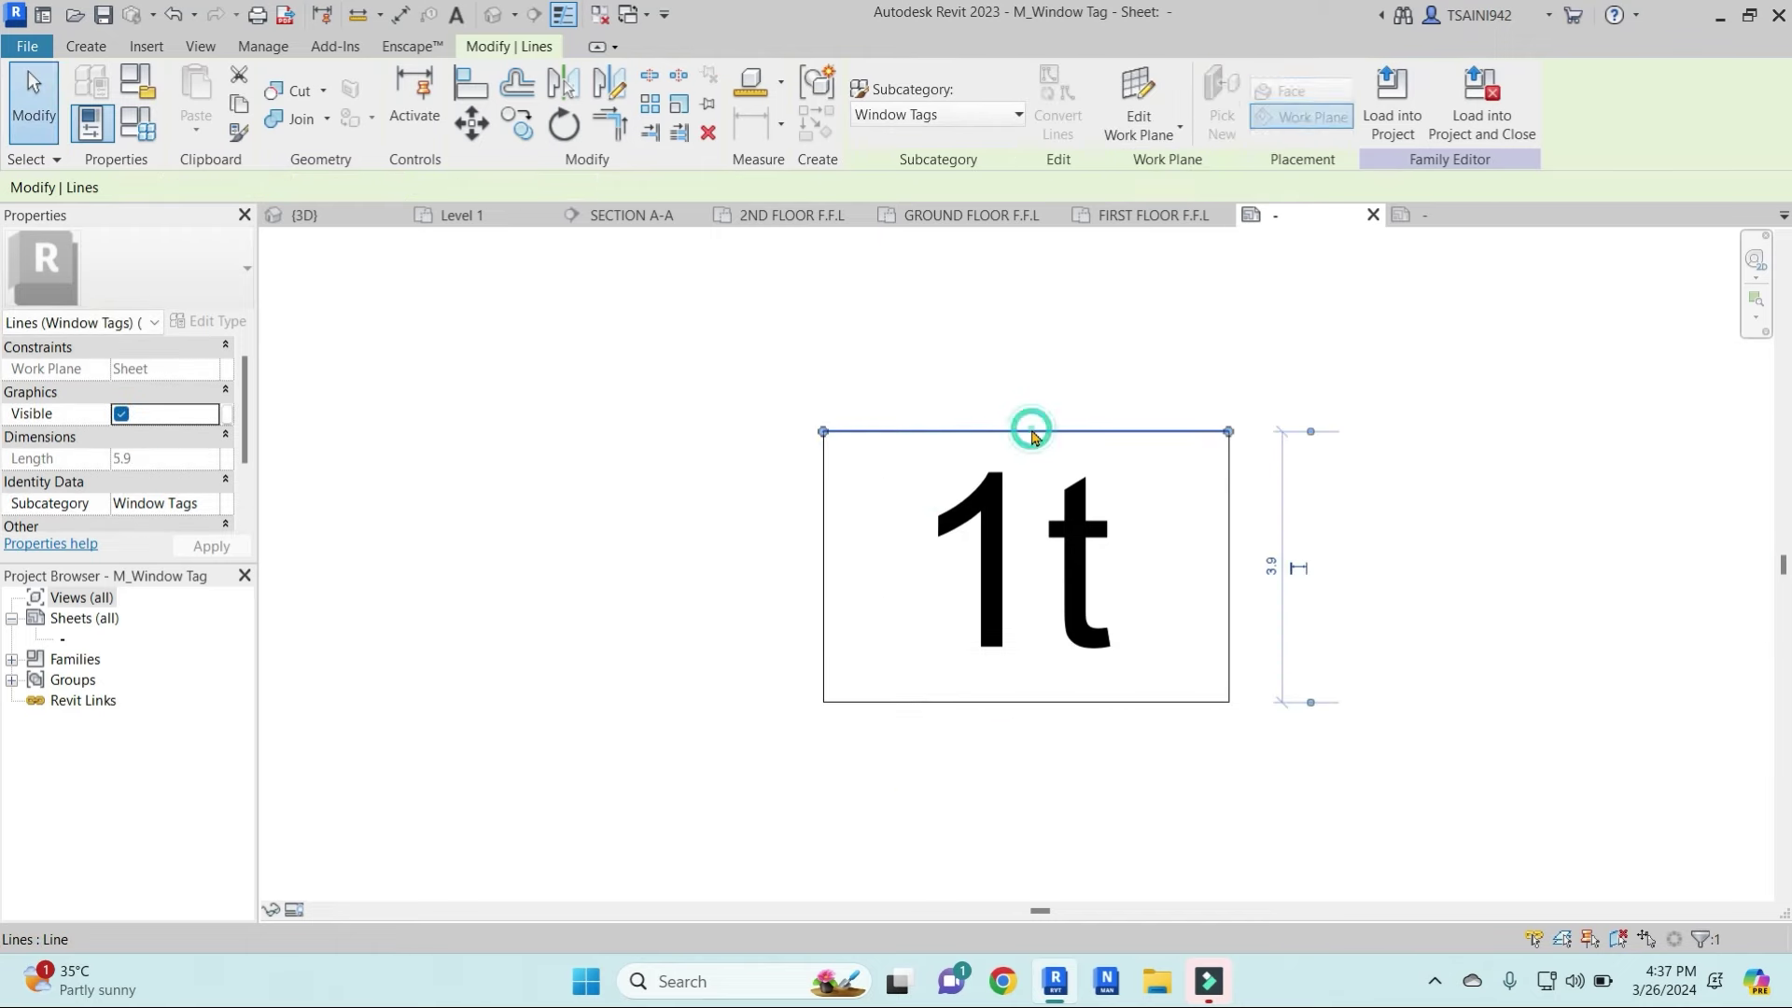
key(Escape)
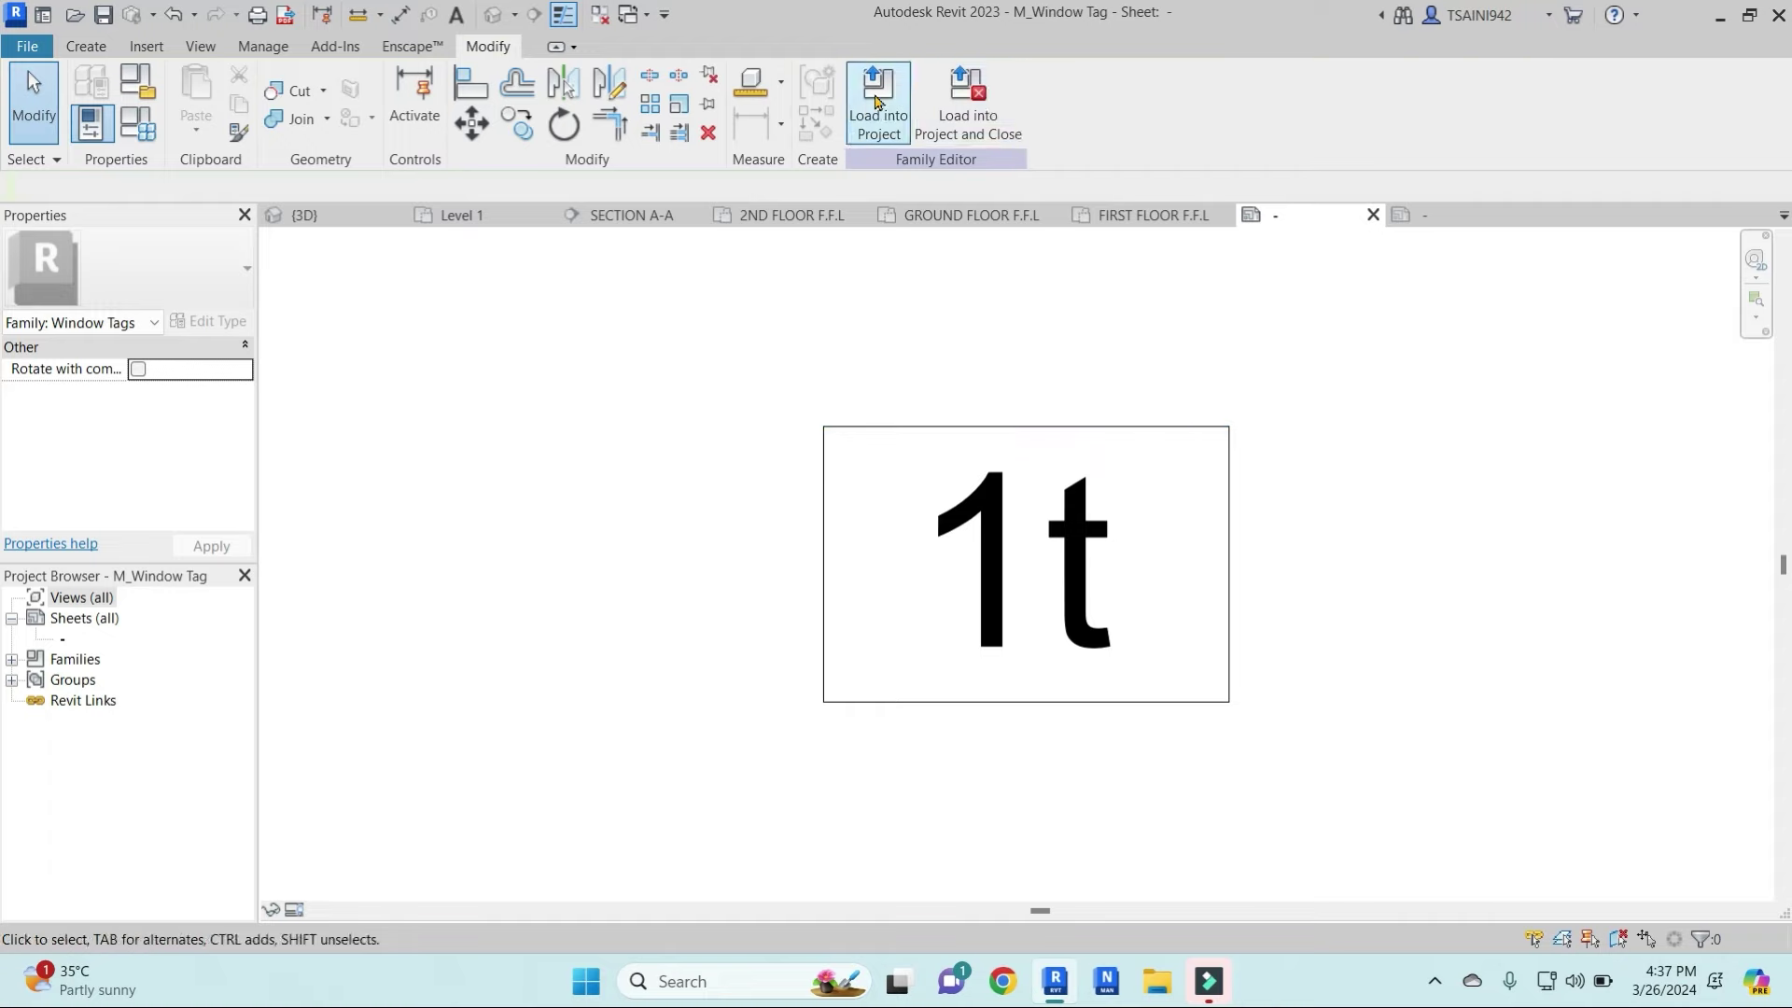
Load the window tag family into DOOR WINDOW FAMIELS, overwriting the existing version
click(879, 102)
click(557, 680)
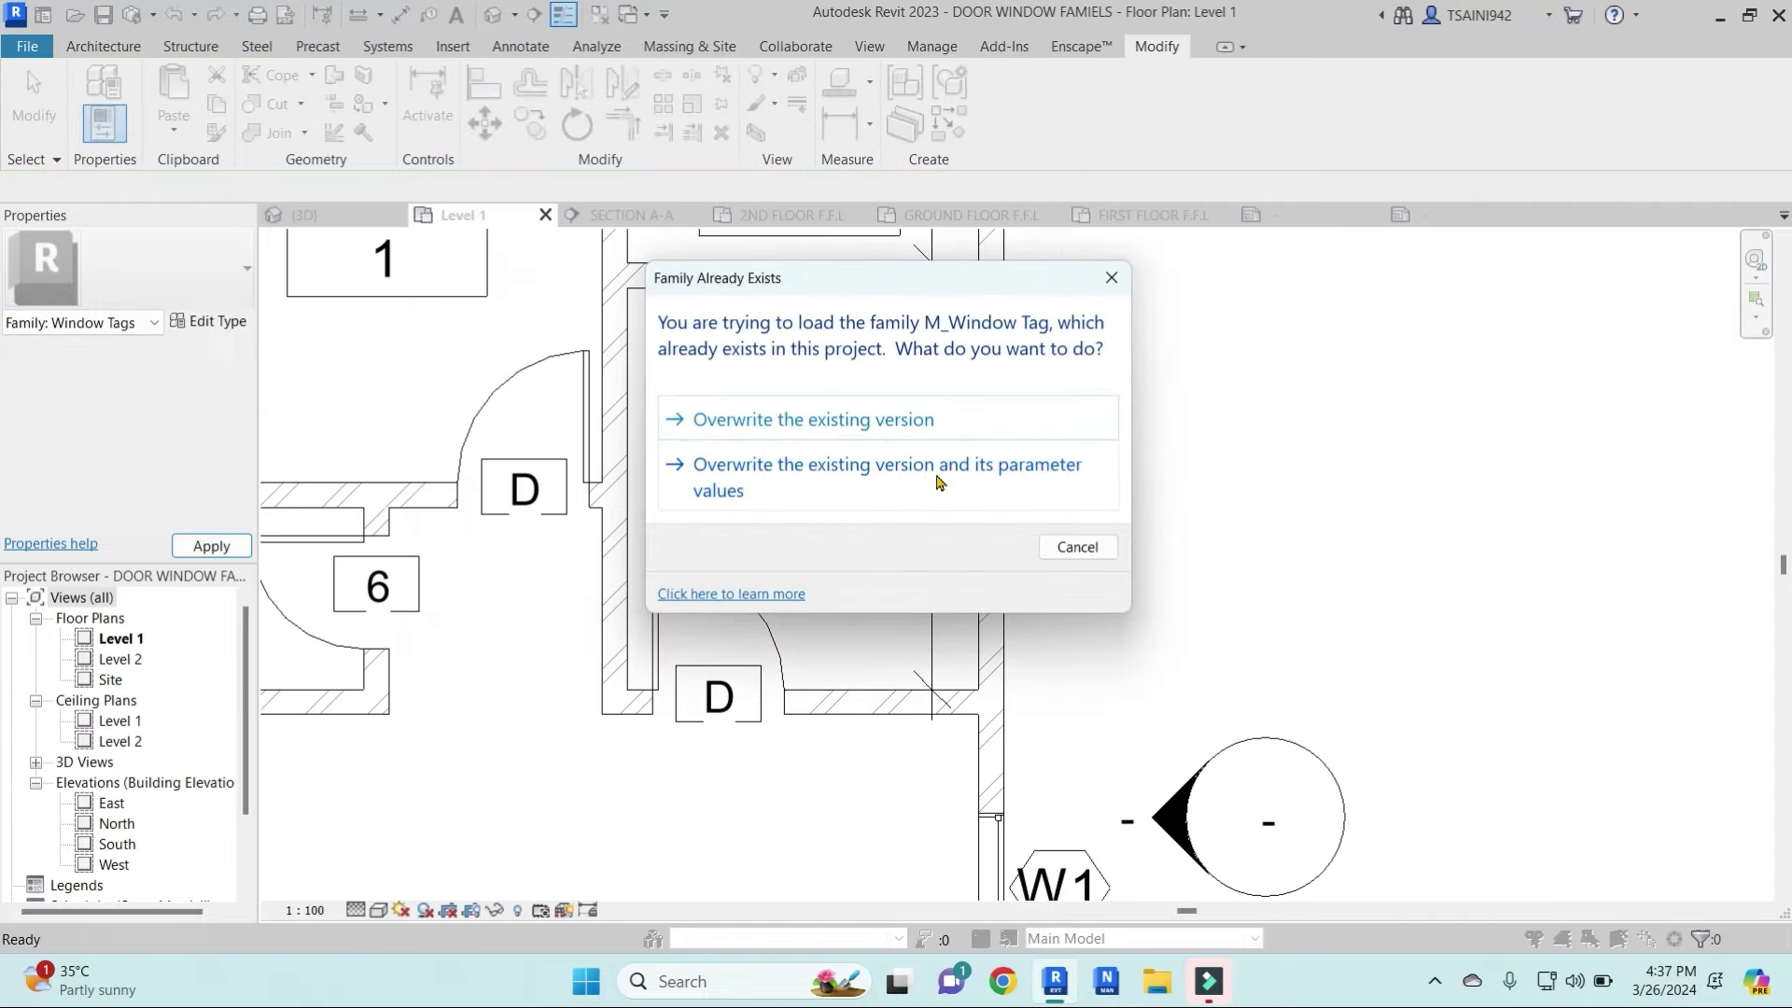
click(934, 483)
scroll(1074, 508, up, 2)
scroll(1074, 509, down, 5)
key(d)
key(i)
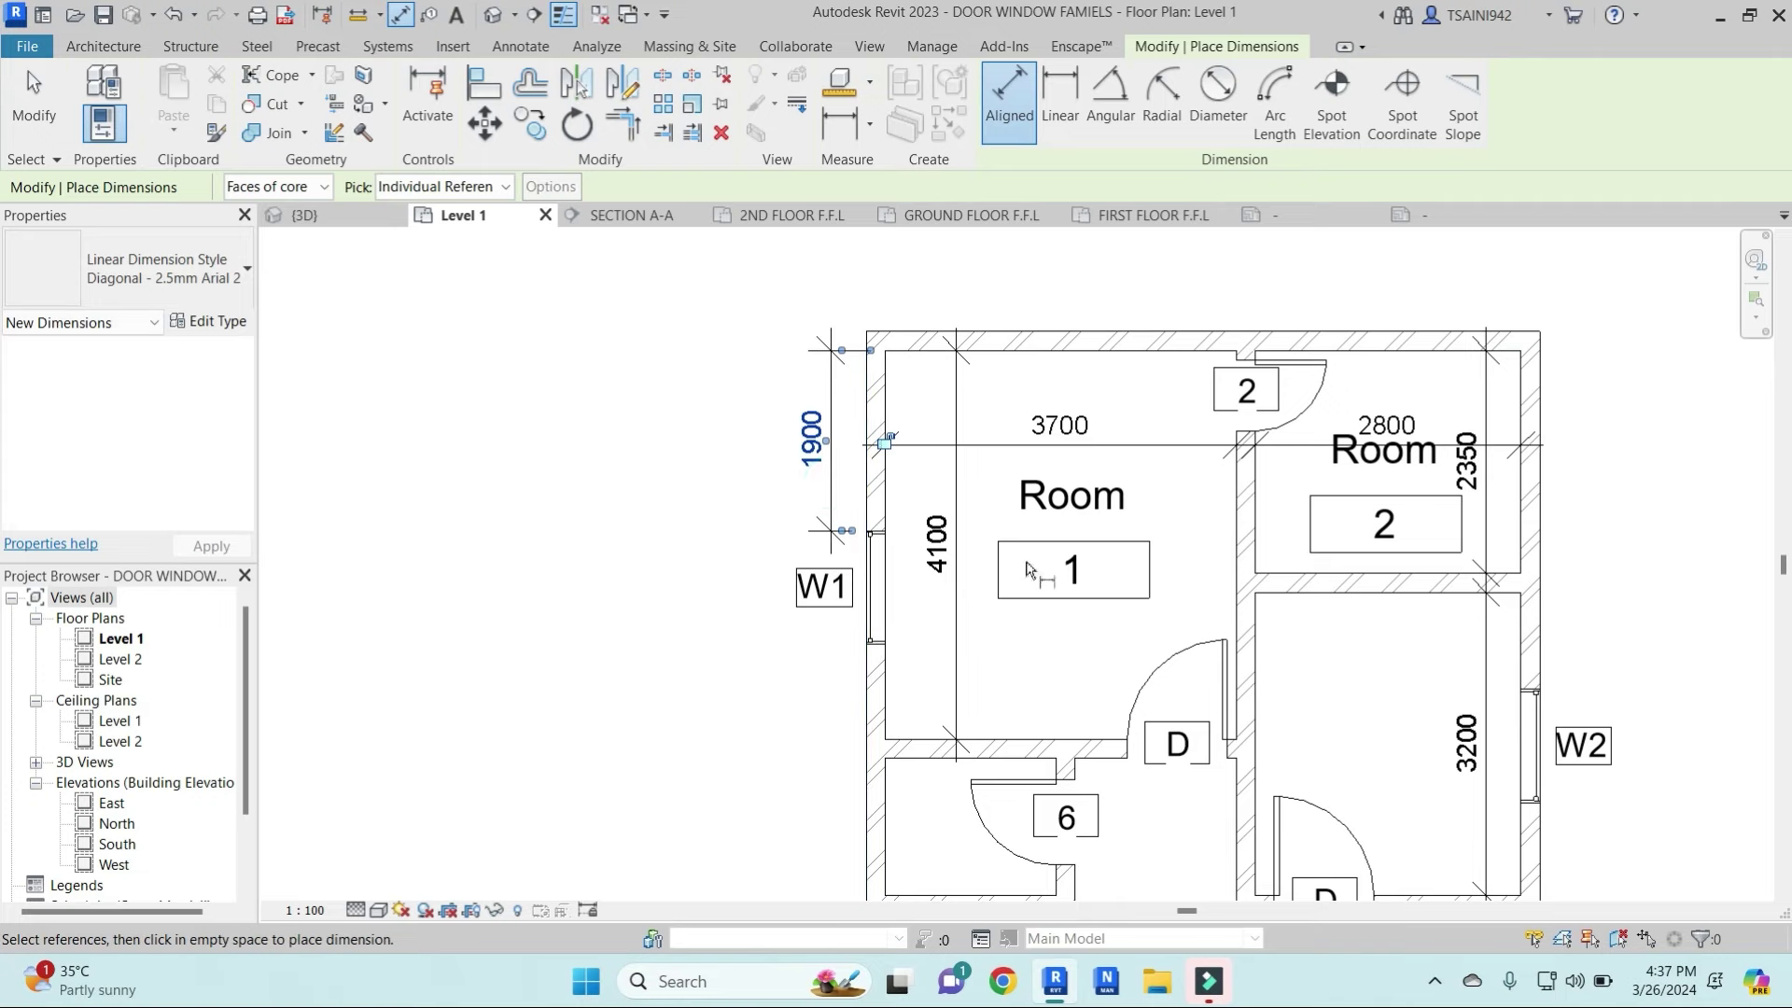
Place aligned dimensions of 1019, 784 and 100 along the right-hand walls and windows
middle_drag(1347, 703, 1278, 502)
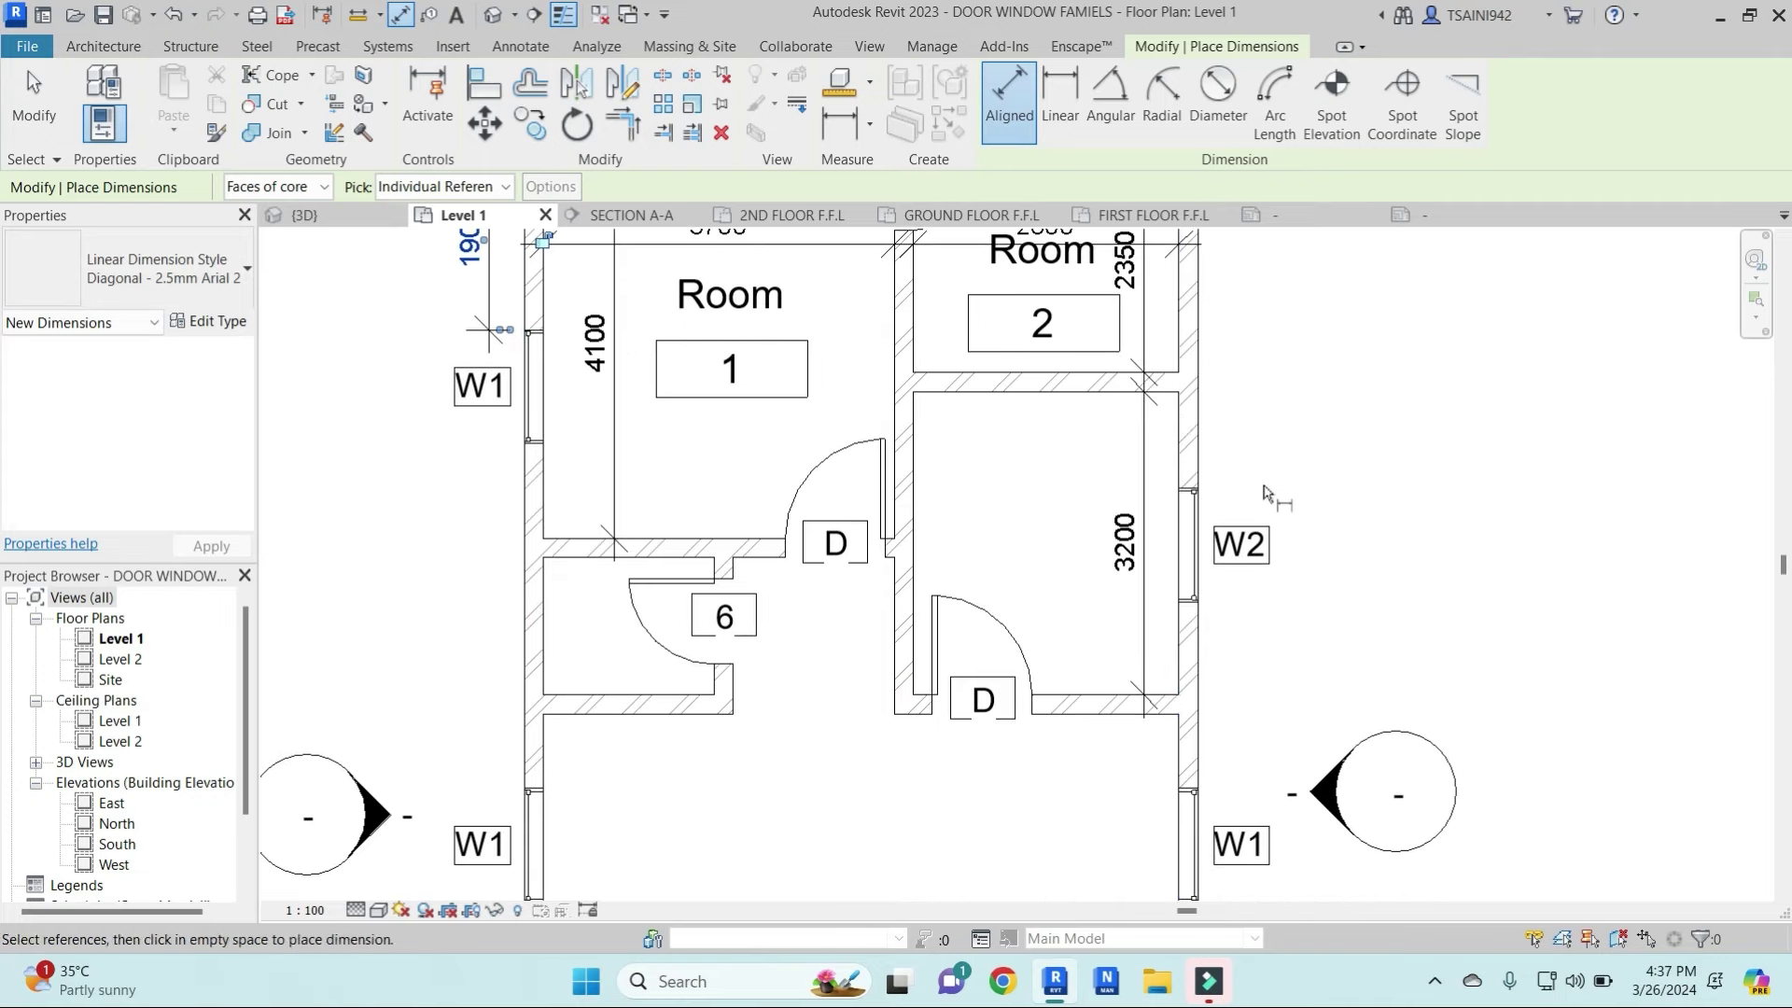
click(1157, 388)
click(1196, 482)
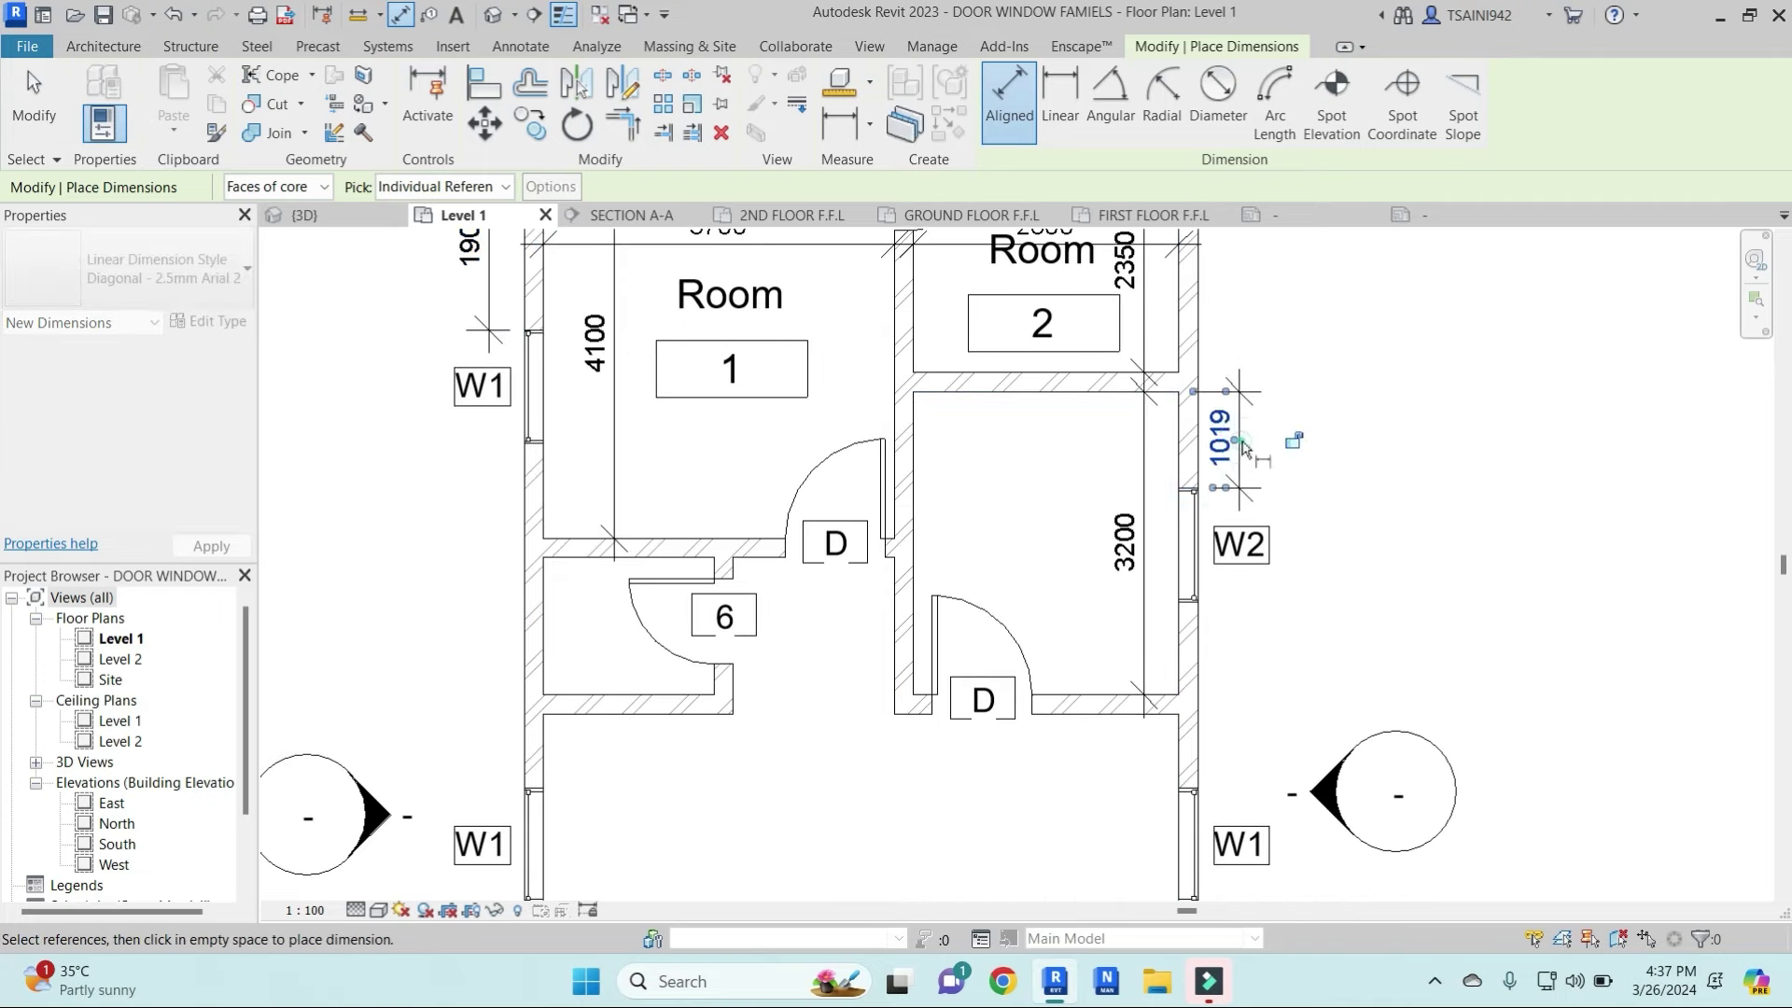
click(1249, 448)
middle_drag(1249, 448, 1185, 215)
click(1108, 495)
scroll(1107, 494, down, 5)
key(Escape)
key(Escape)
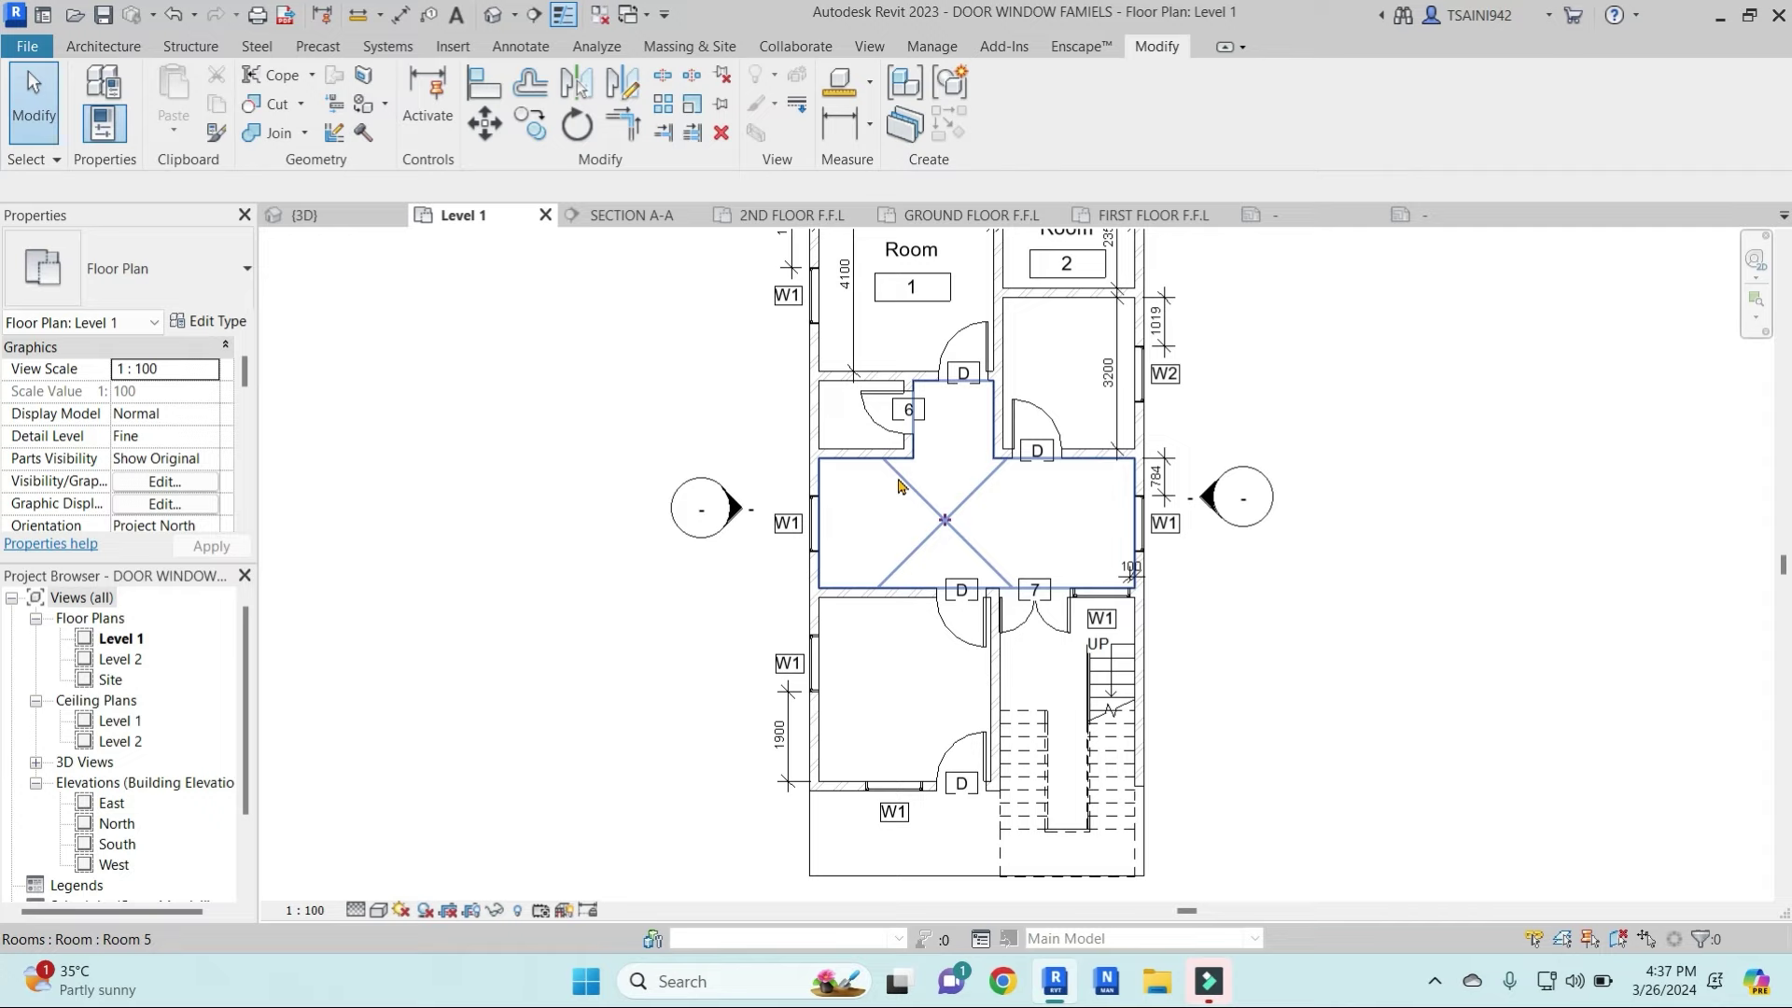
middle_drag(1267, 404, 1192, 463)
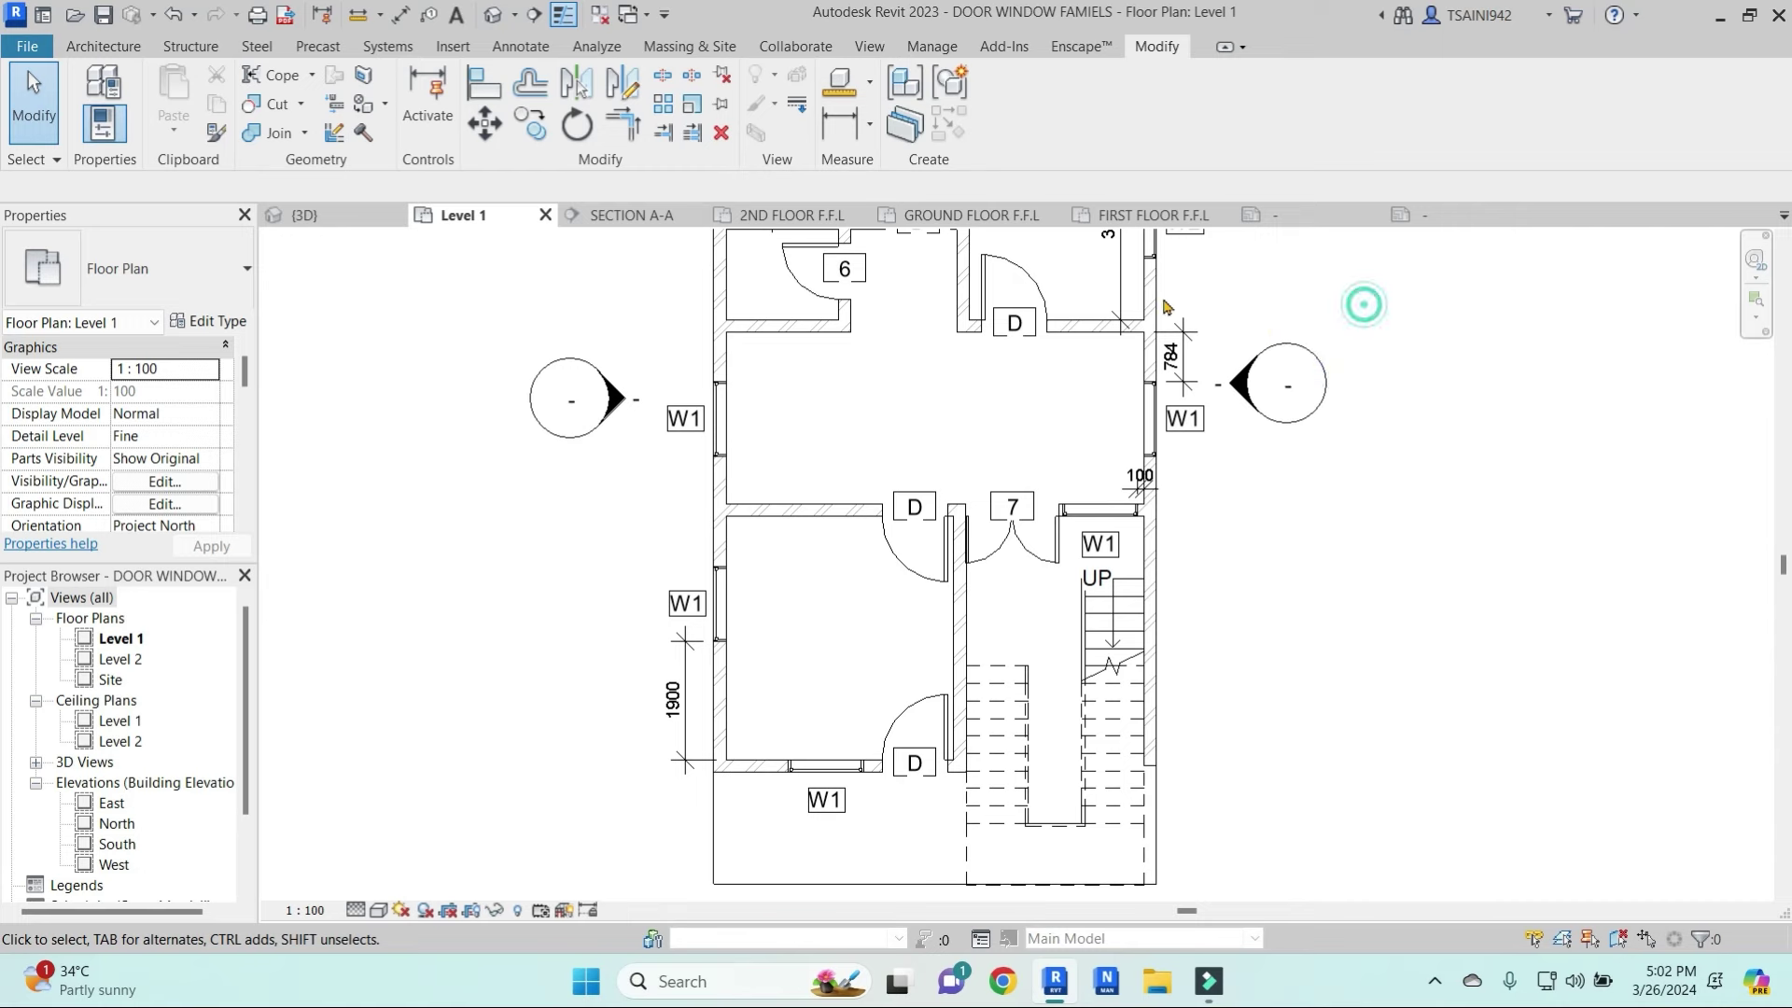
Select all four D doors in the plan
click(1022, 273)
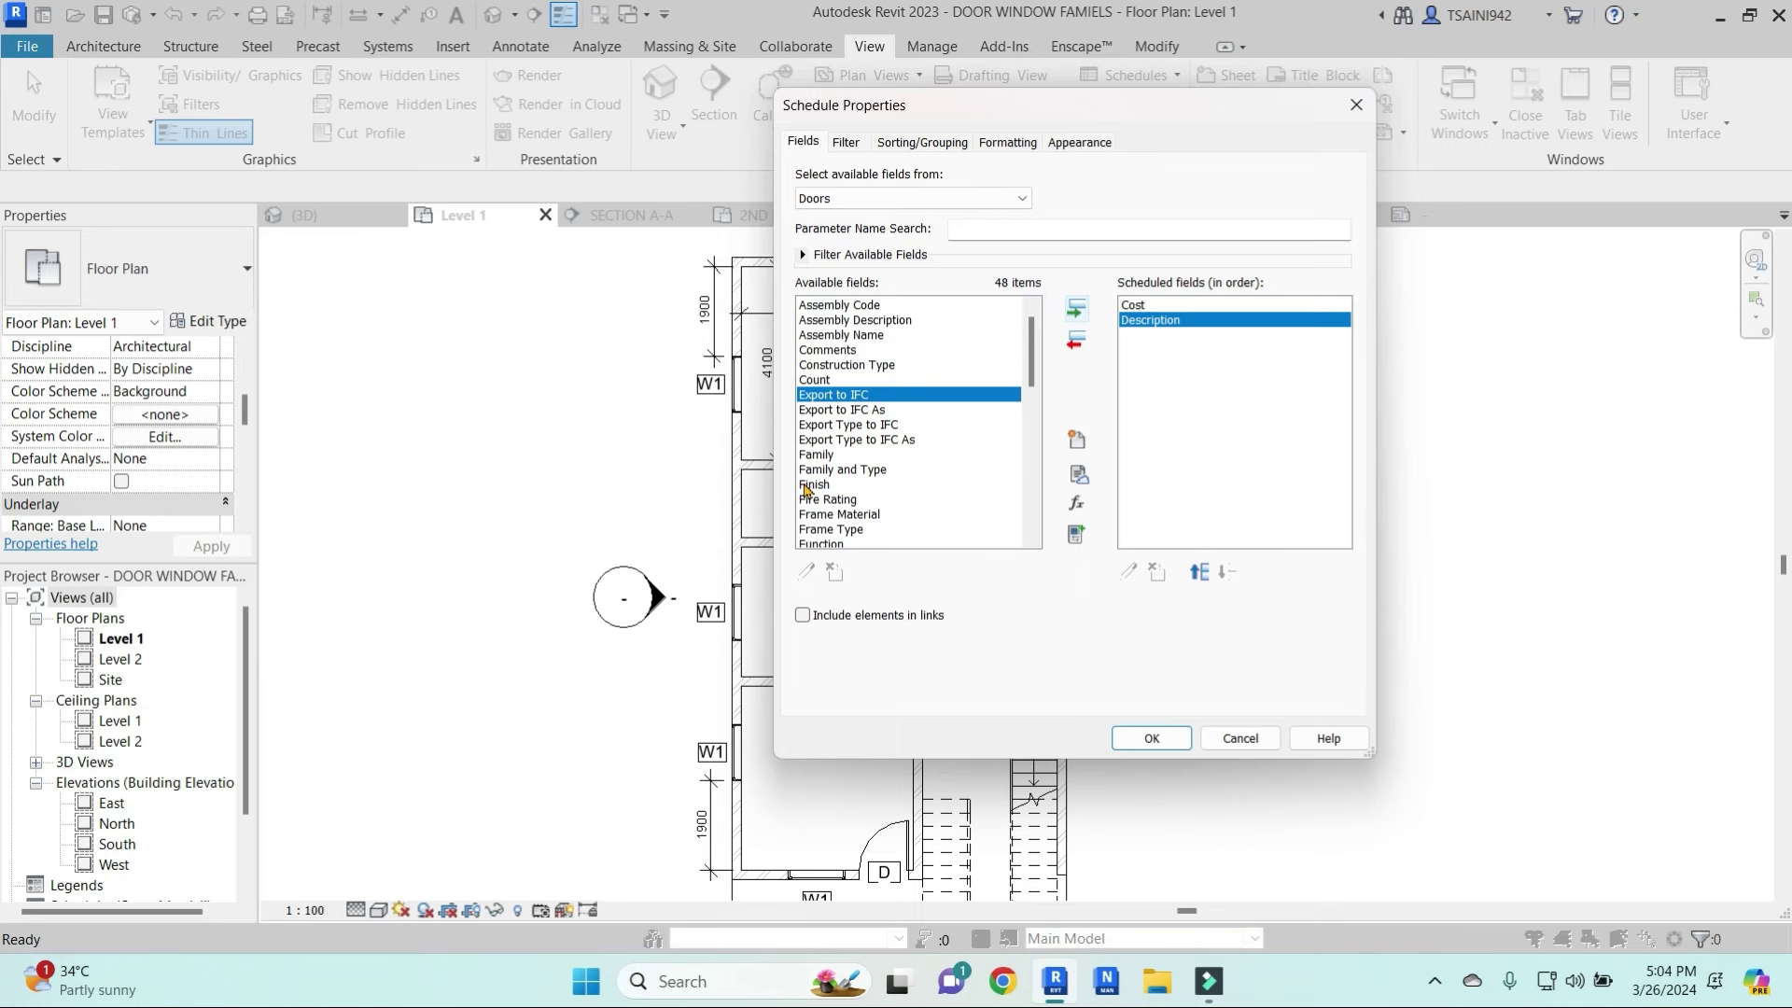
Add Width, Rough Width, Rough Height and Count to the door schedule fields
scroll(906, 420, down, 5)
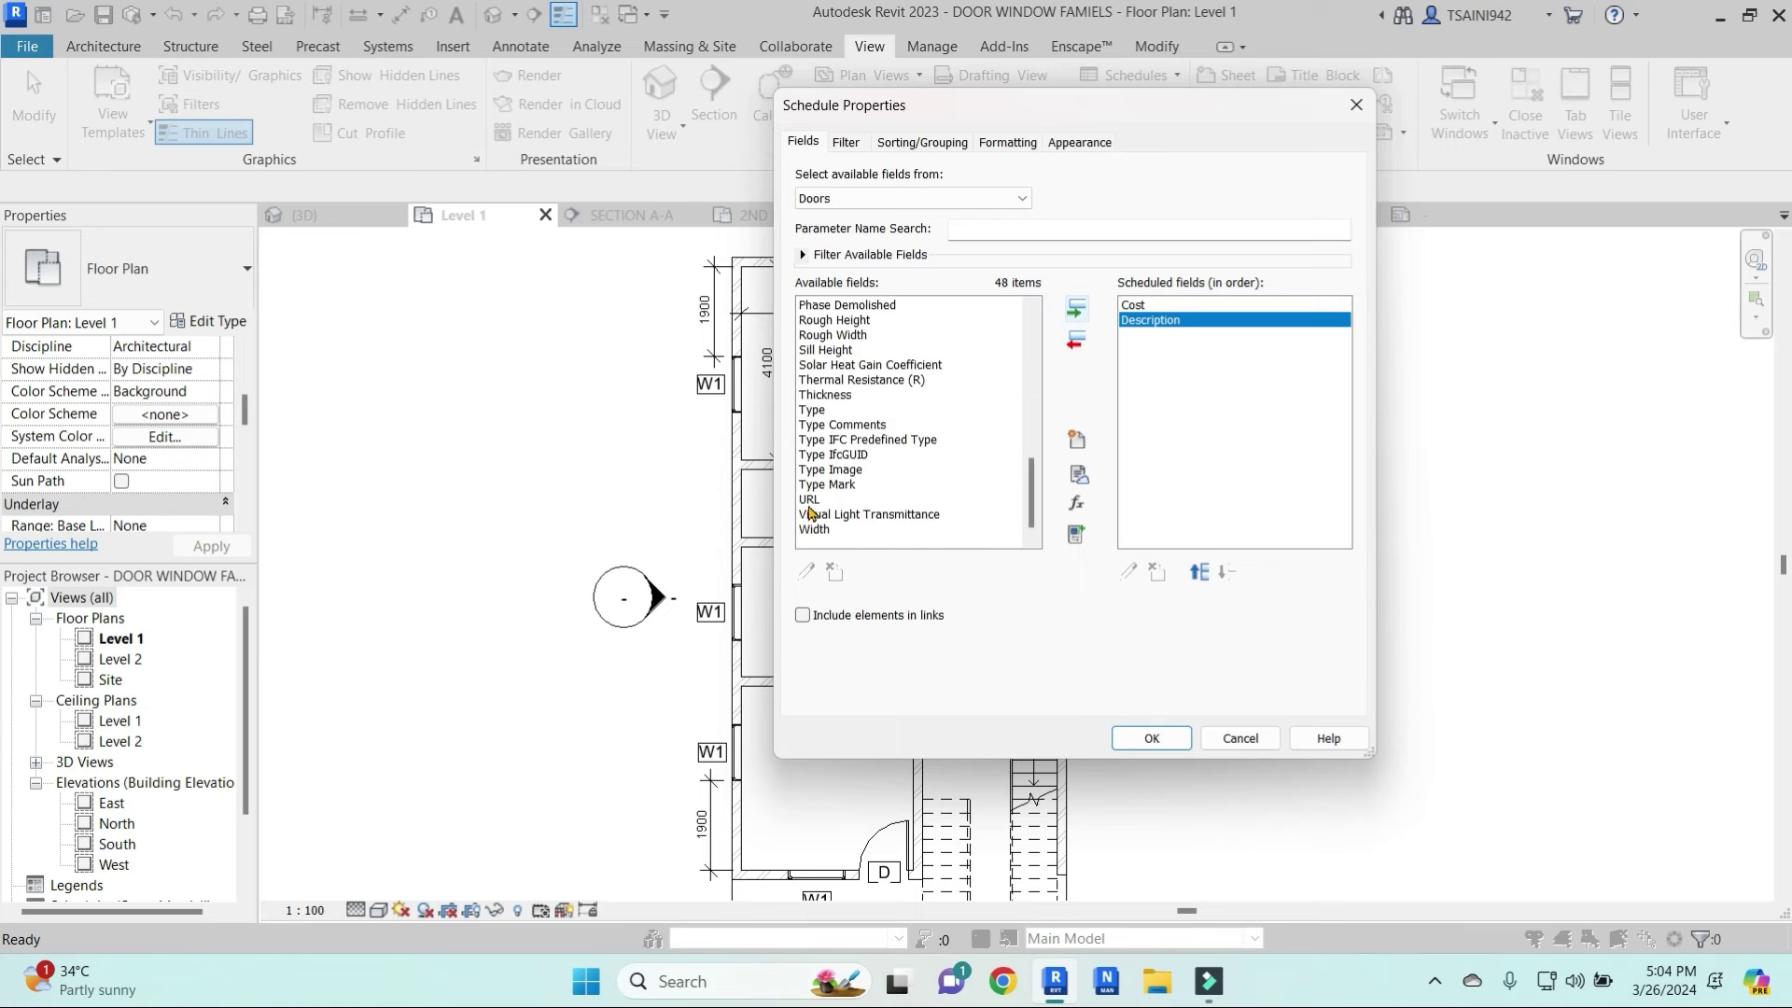
click(814, 529)
click(1076, 309)
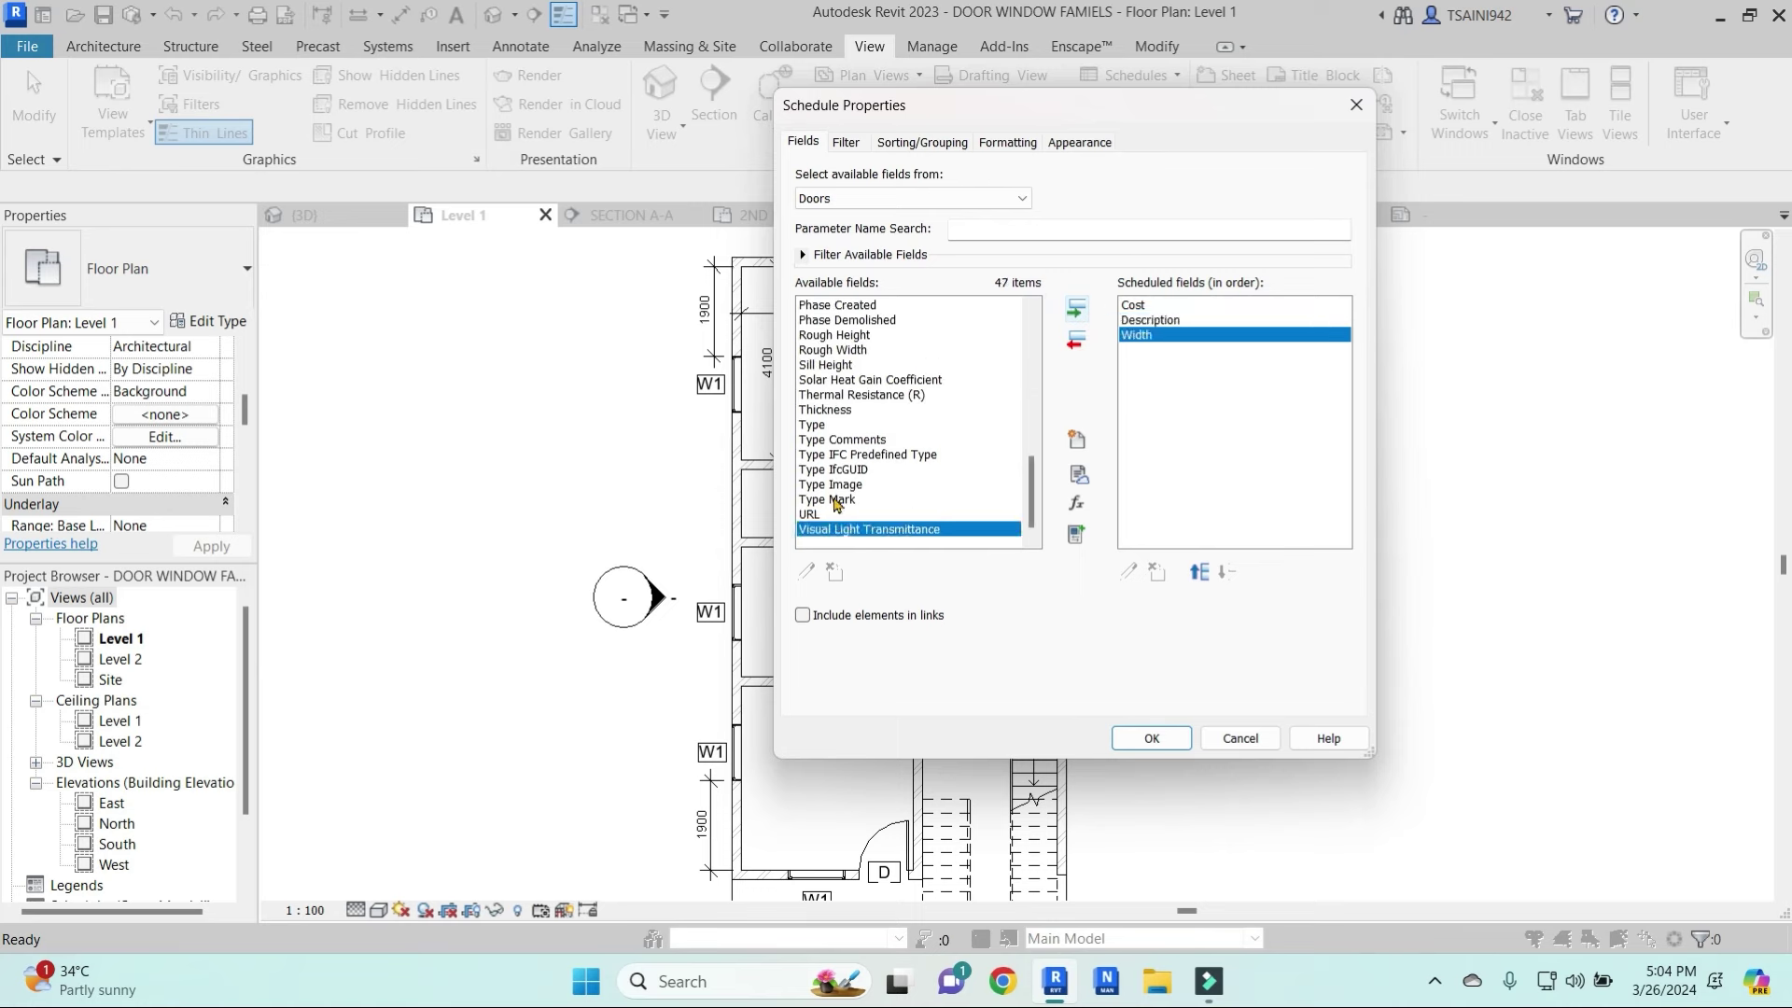
click(834, 350)
click(1076, 309)
click(856, 352)
click(1077, 309)
scroll(910, 420, up, 10)
click(822, 364)
click(1076, 308)
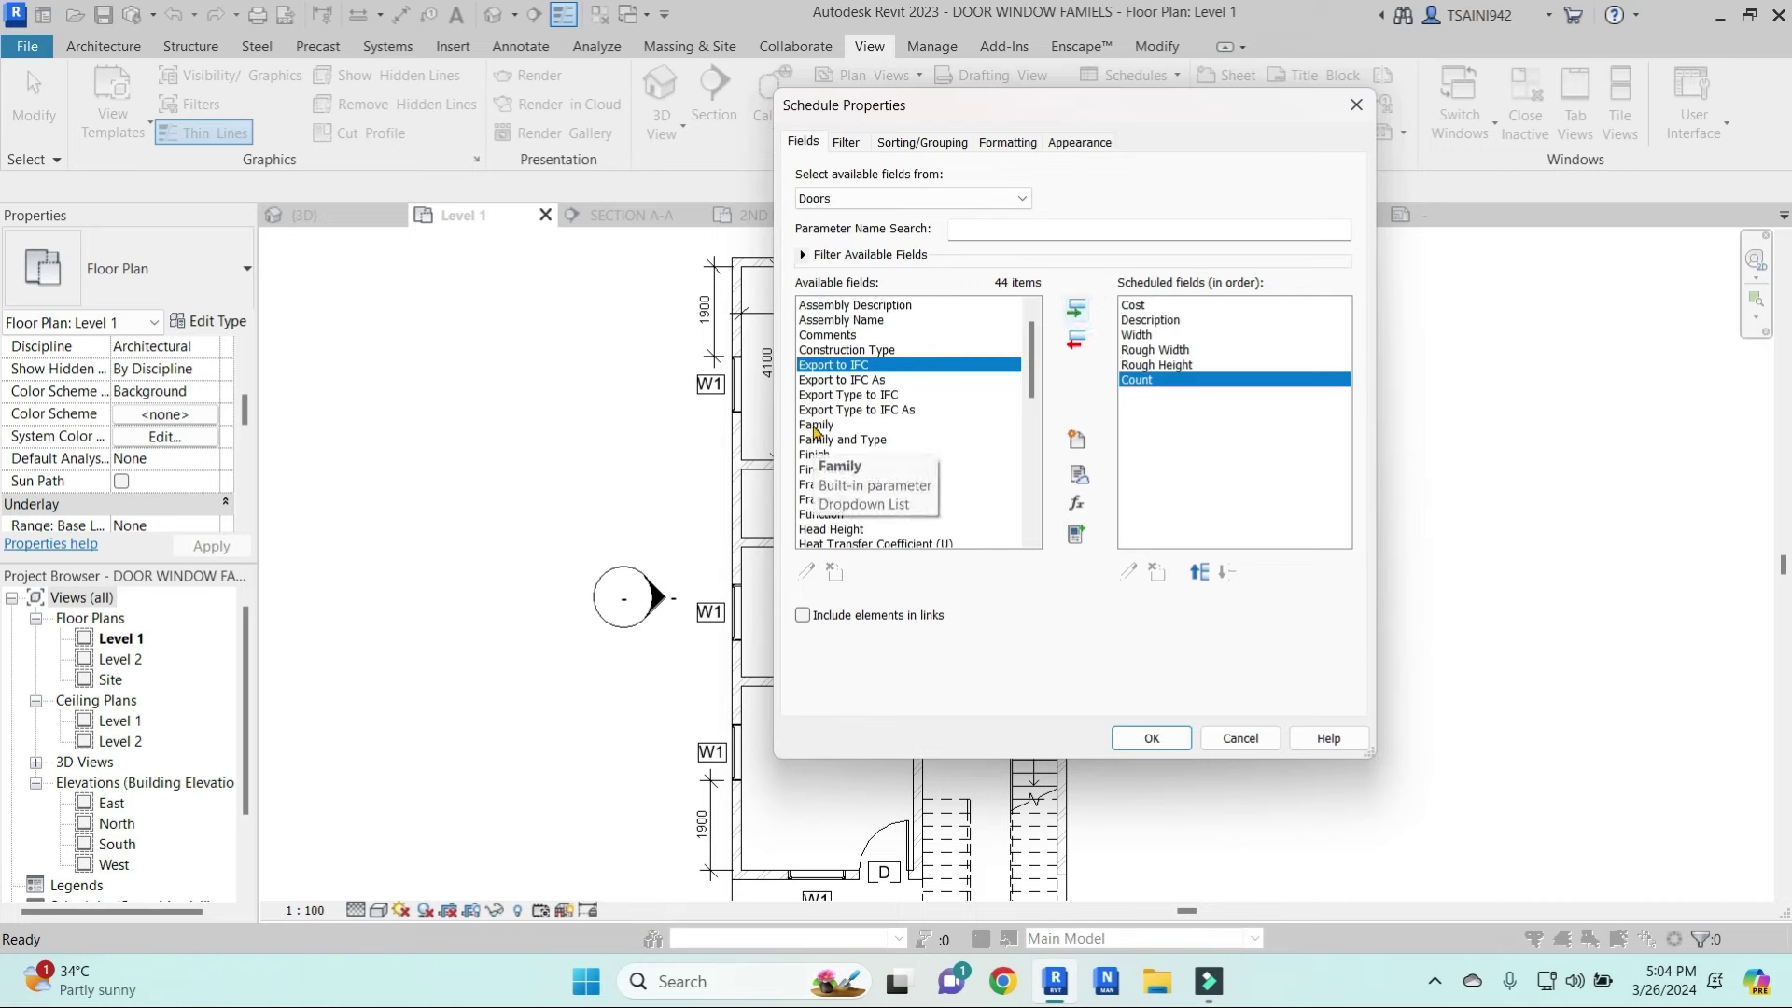
scroll(818, 444, down, 10)
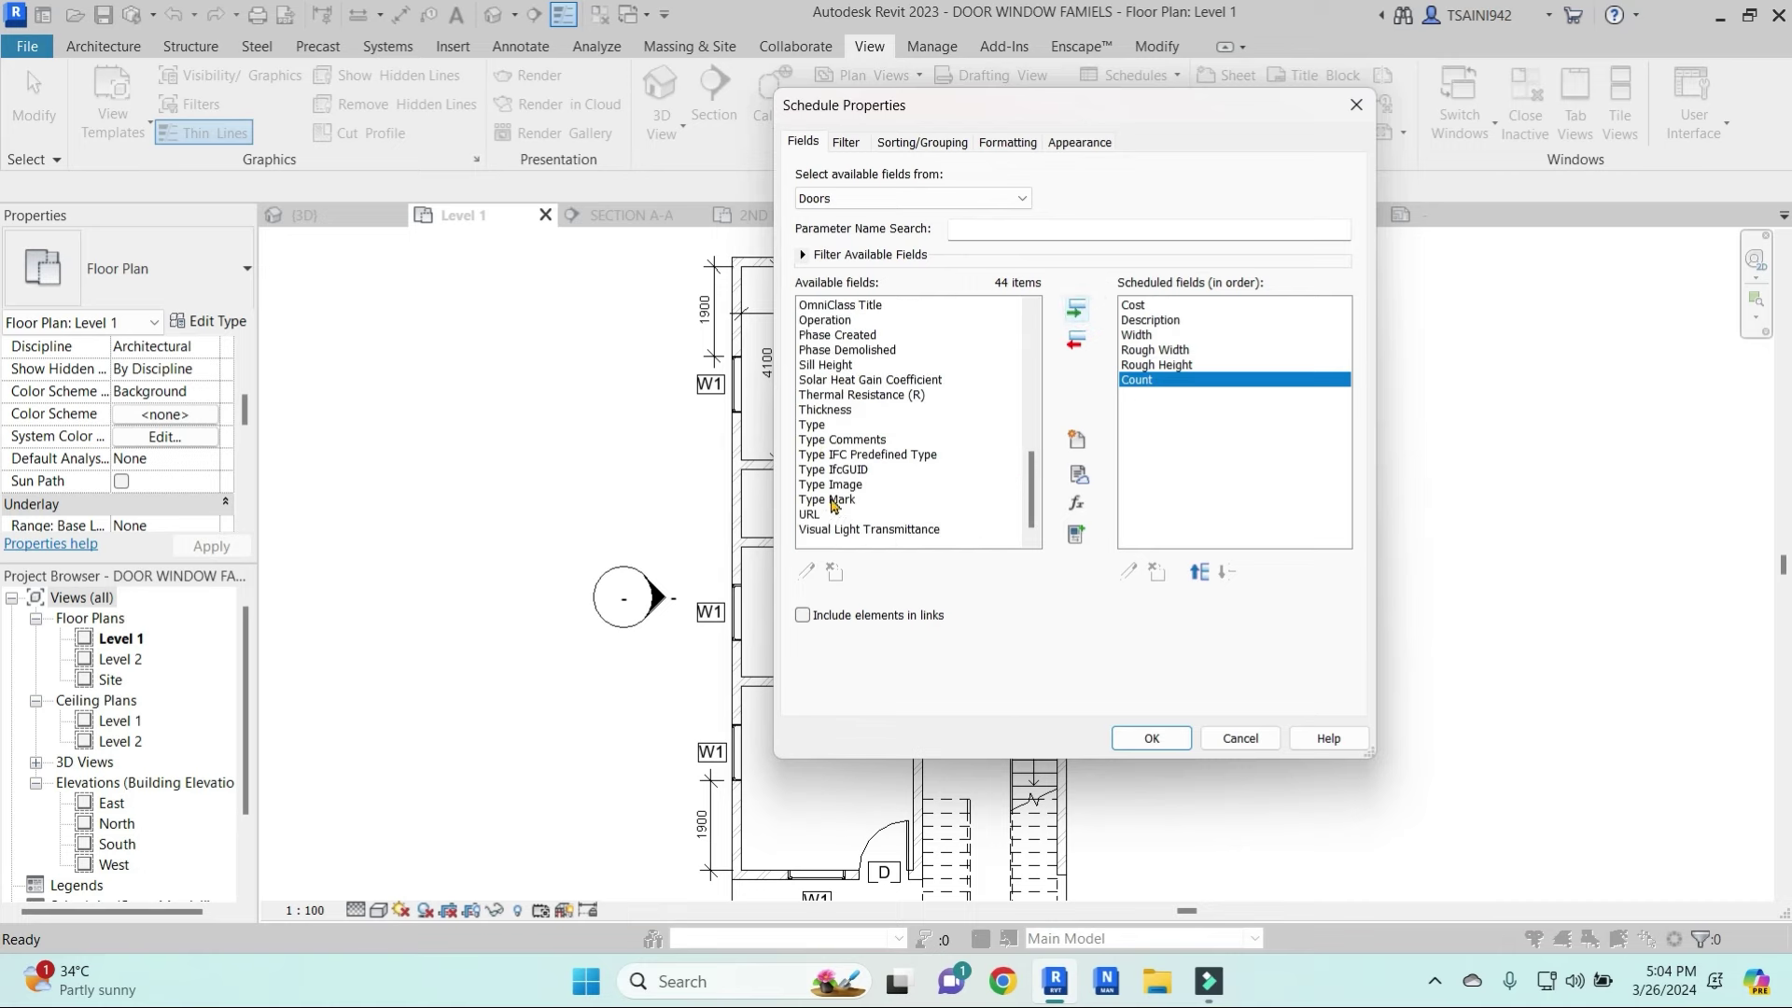
scroll(833, 411, up, 5)
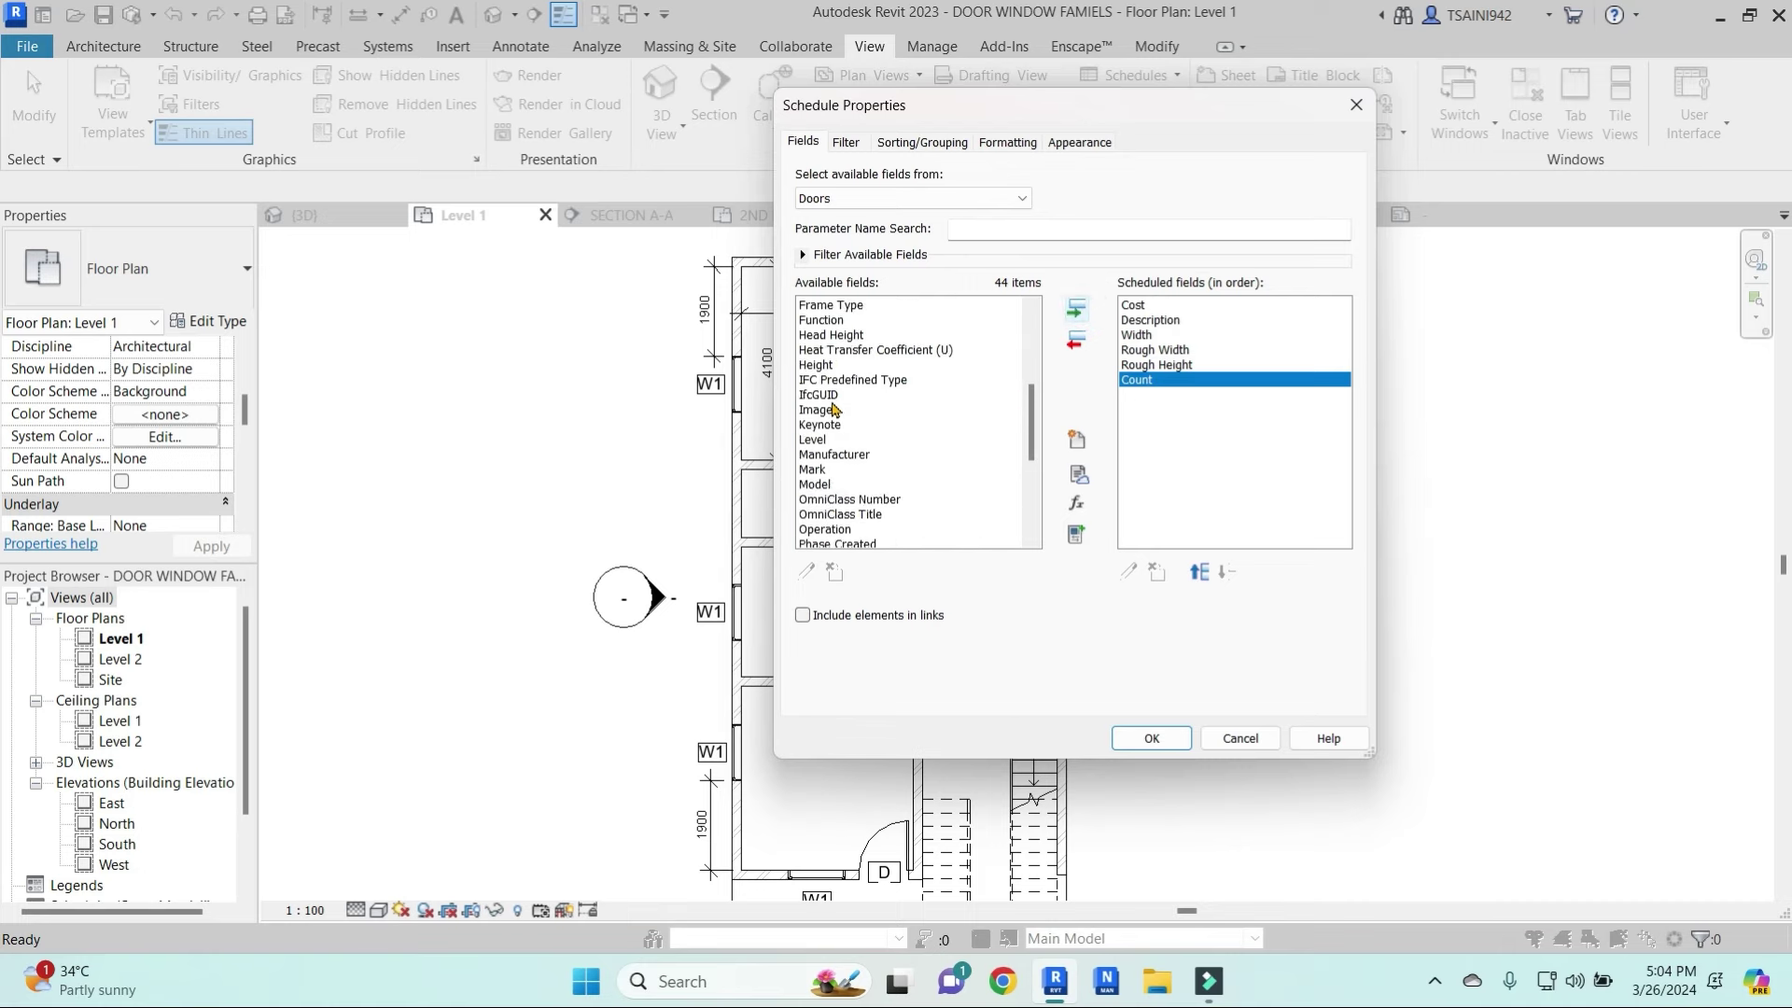
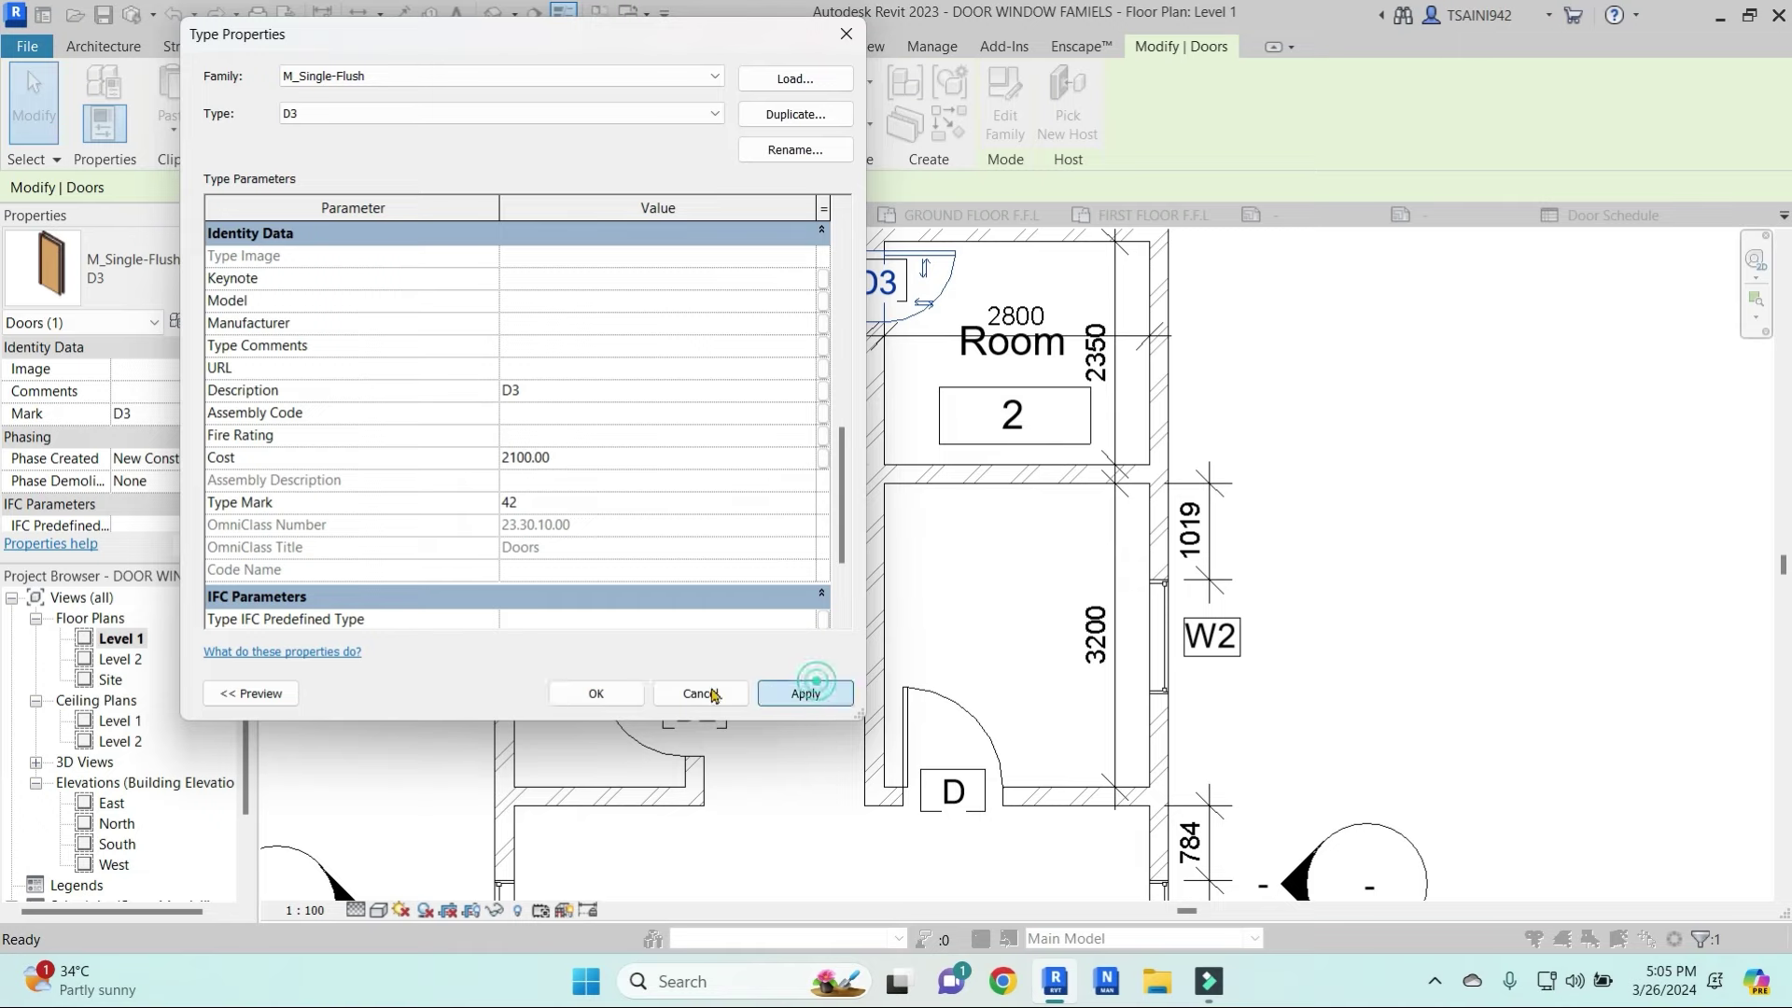
Set the MD door type's cost to 4000 in the Door Schedule, applying it to all MD doors
click(591, 688)
click(1613, 219)
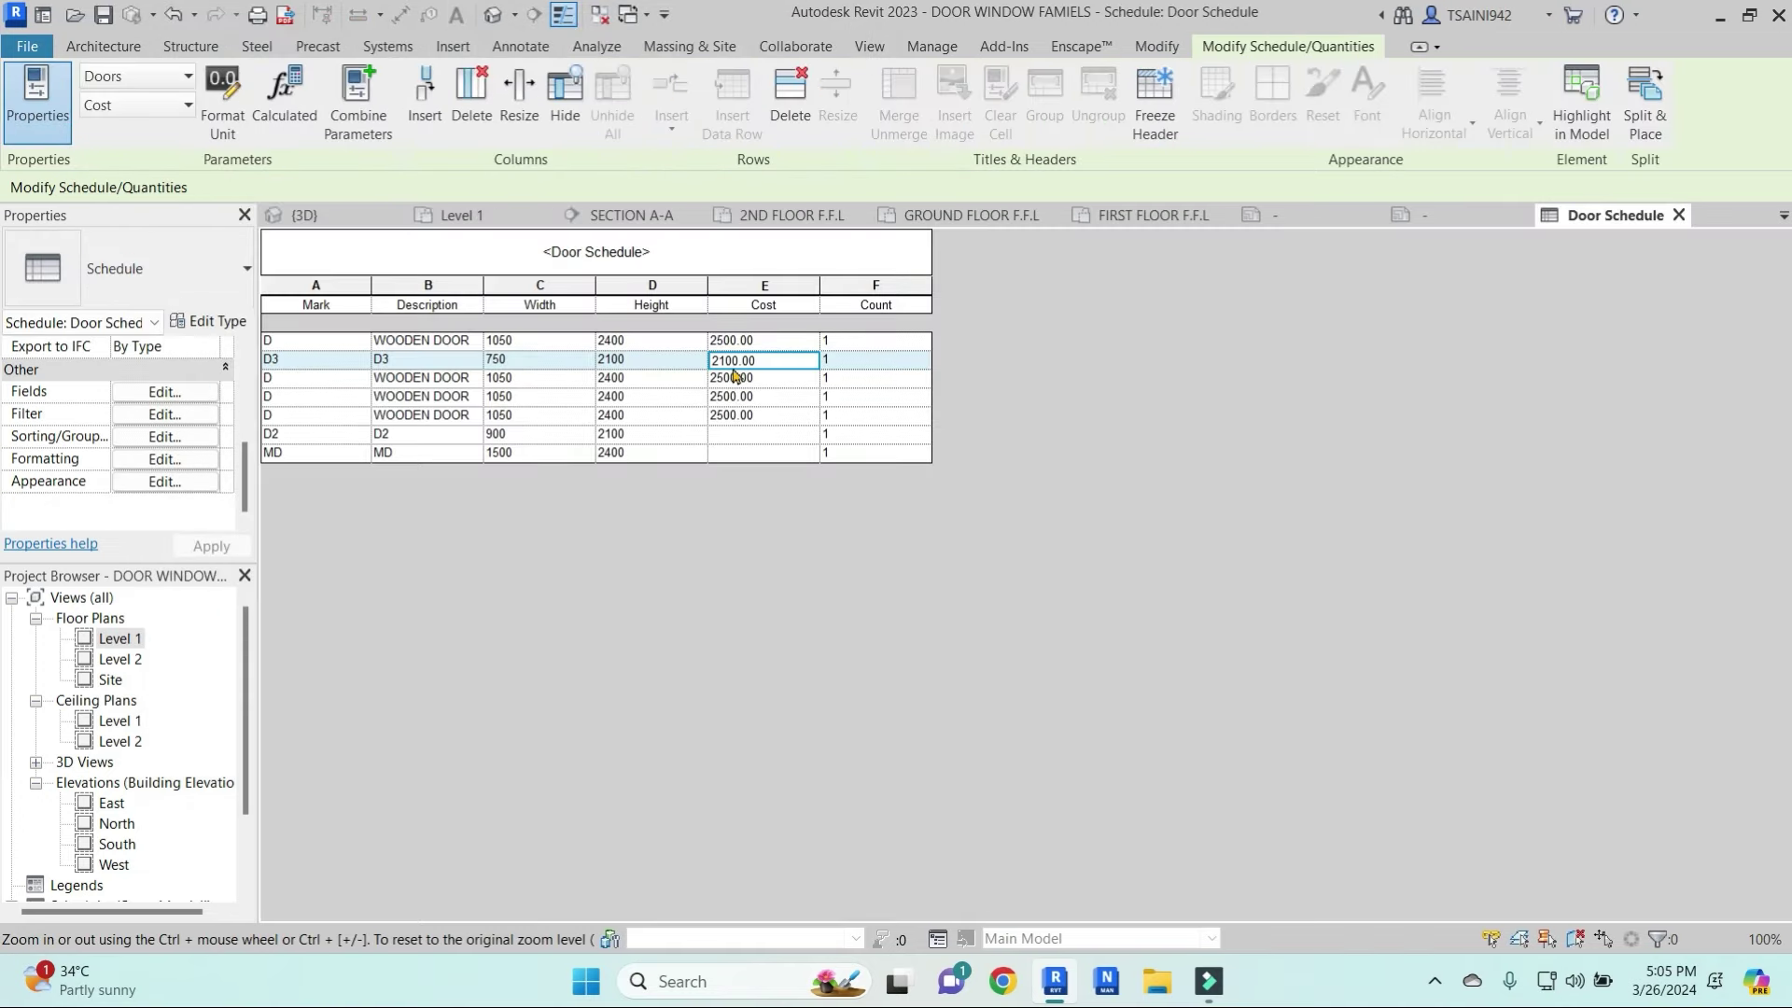
click(758, 454)
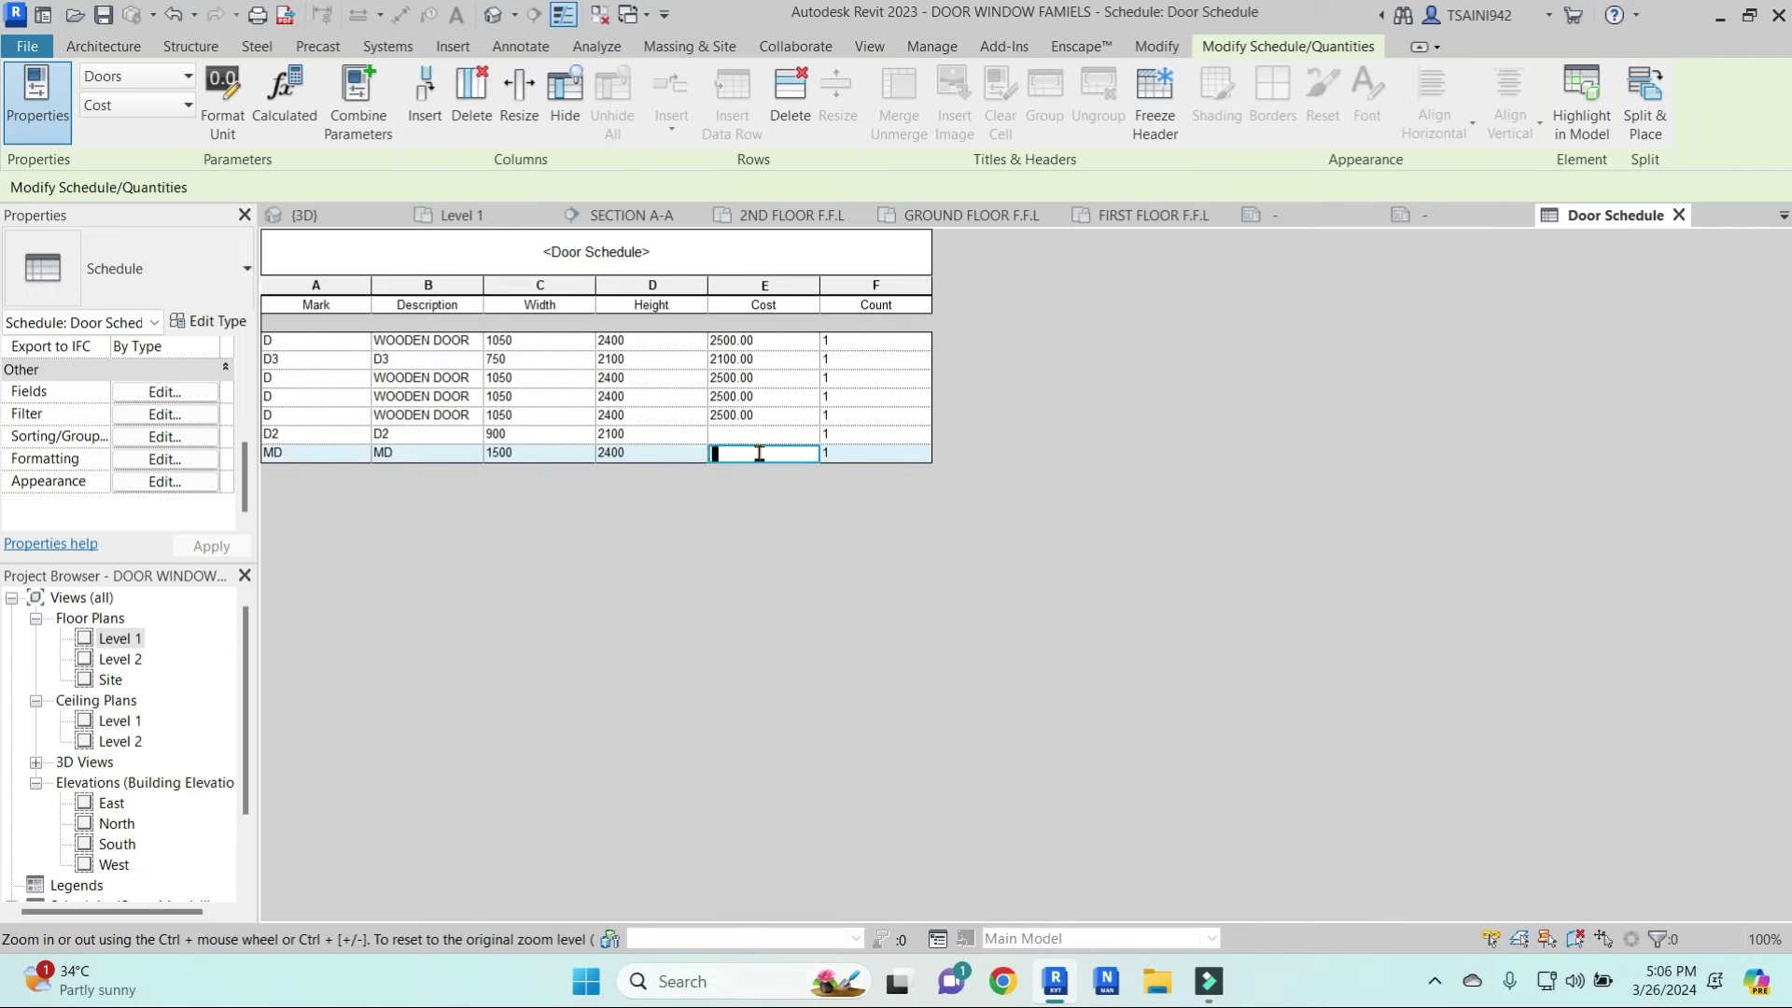
text(4000)
click(706, 556)
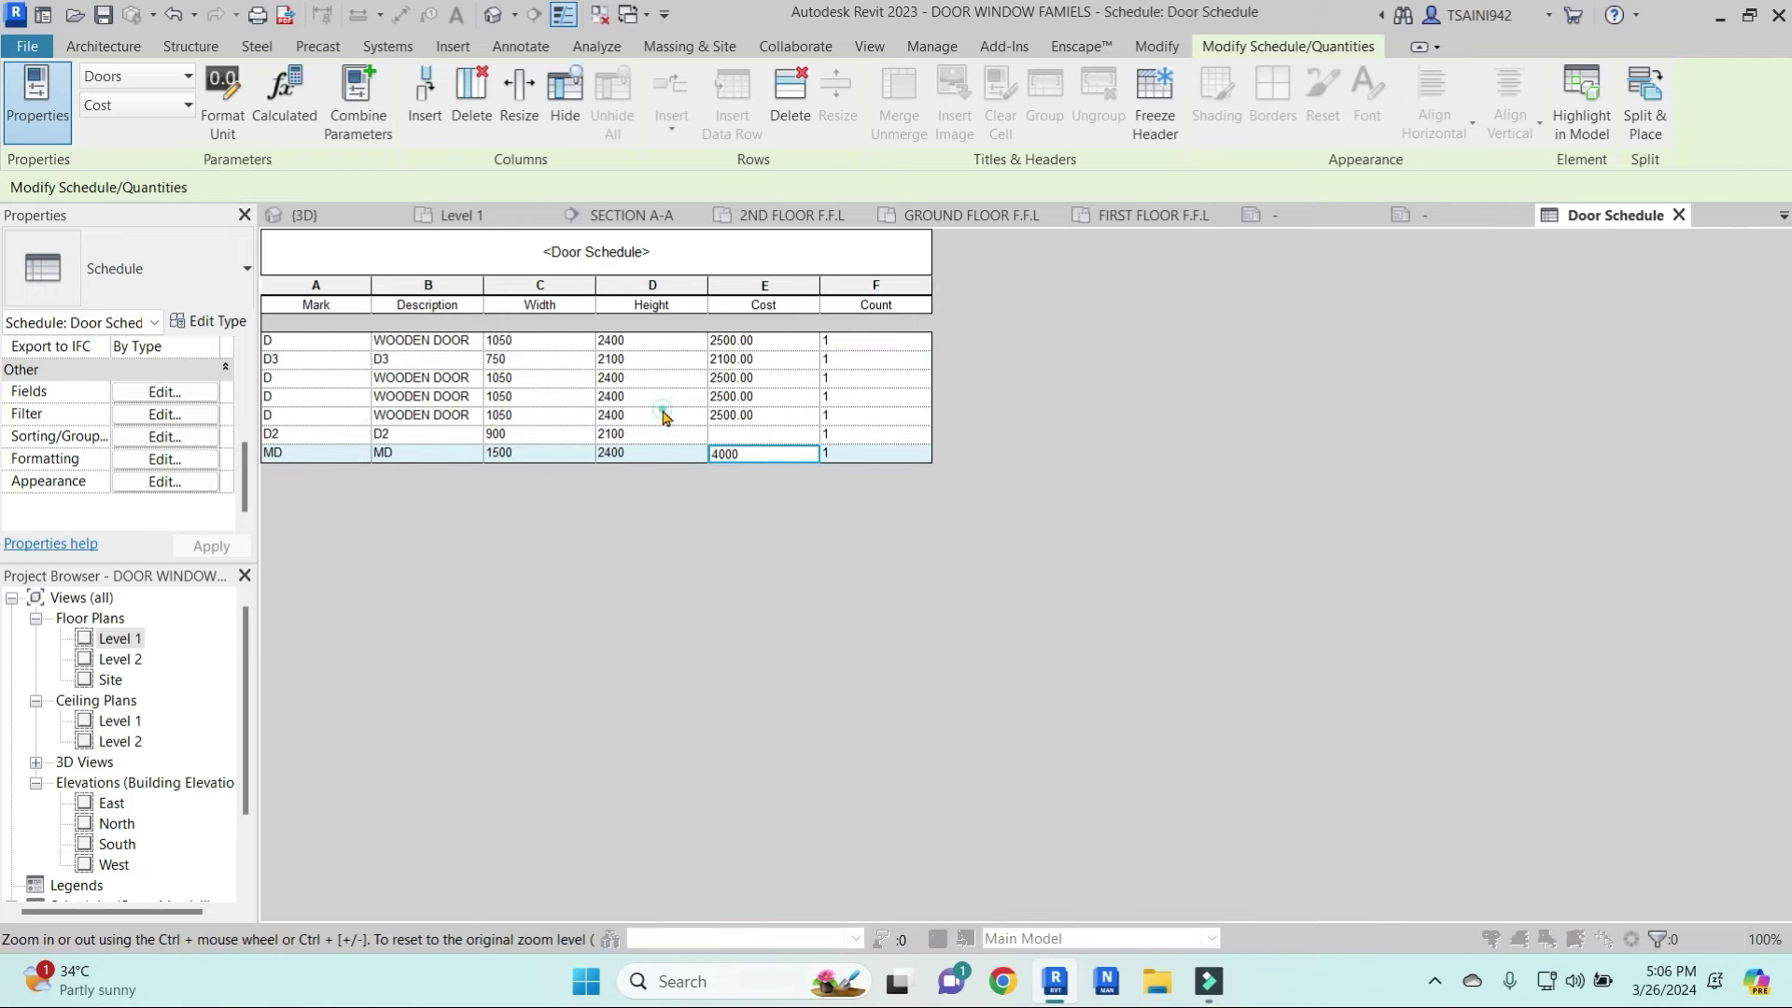
click(953, 516)
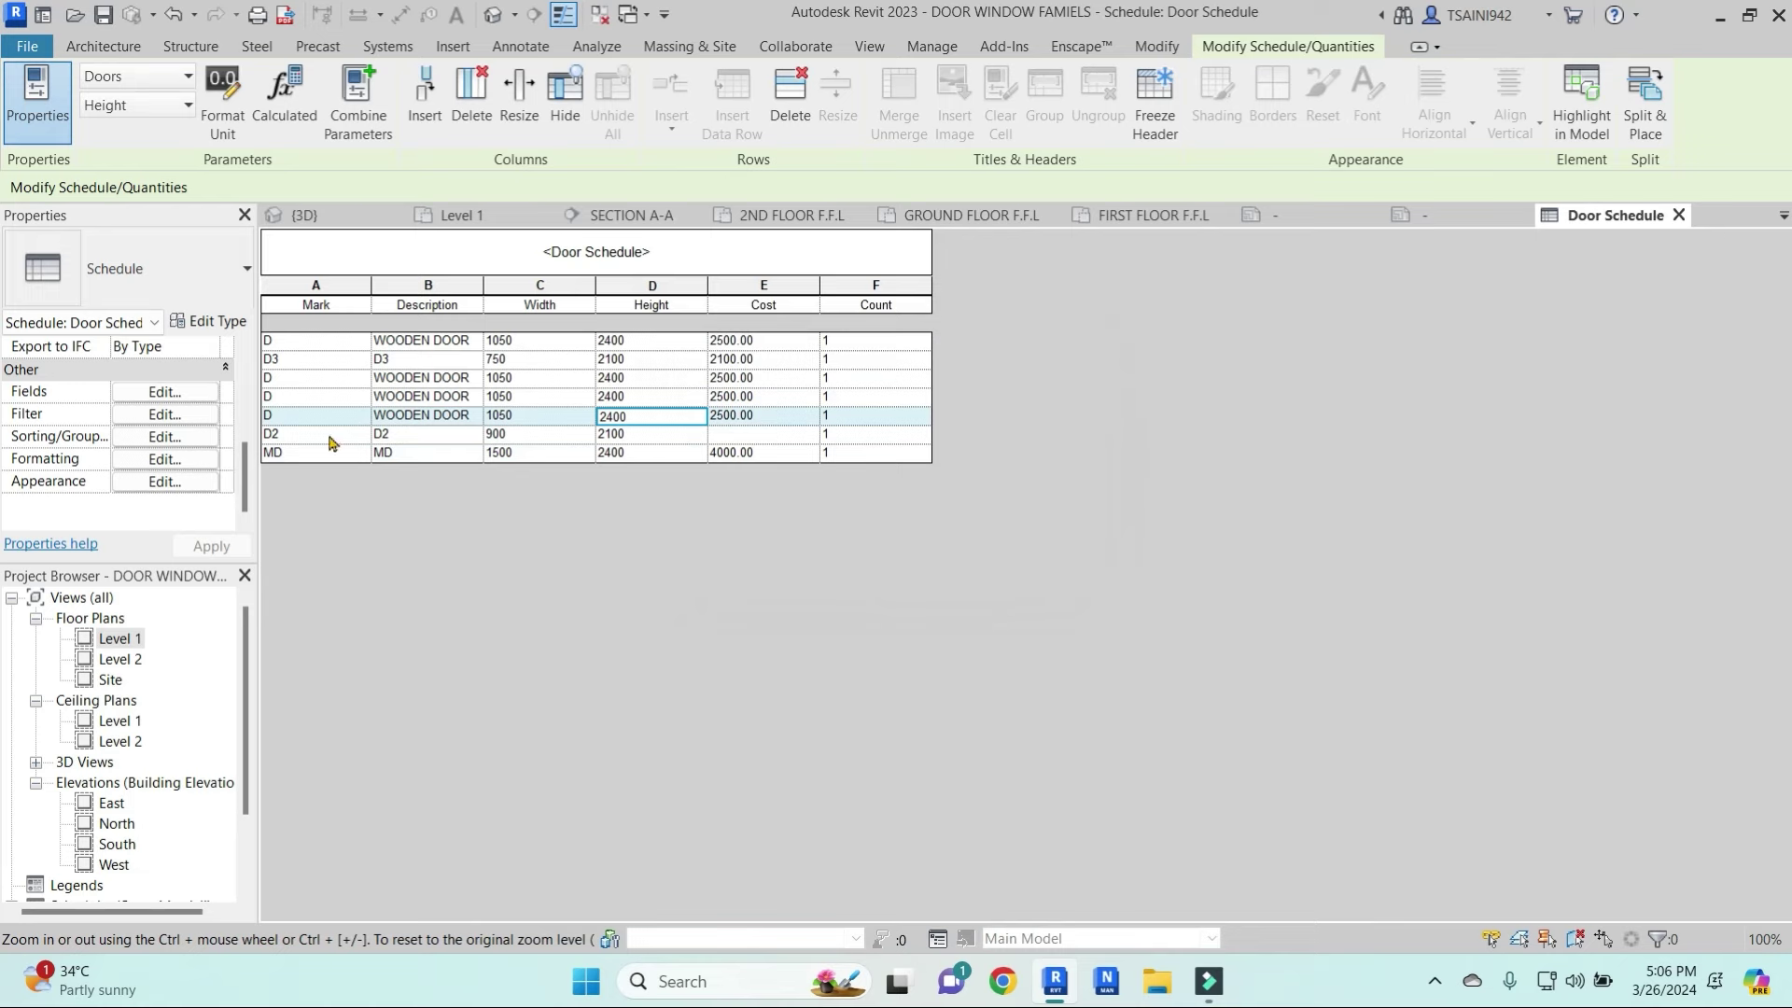
Set the D2 door type's cost to 3400 and return to the 3D view
click(763, 434)
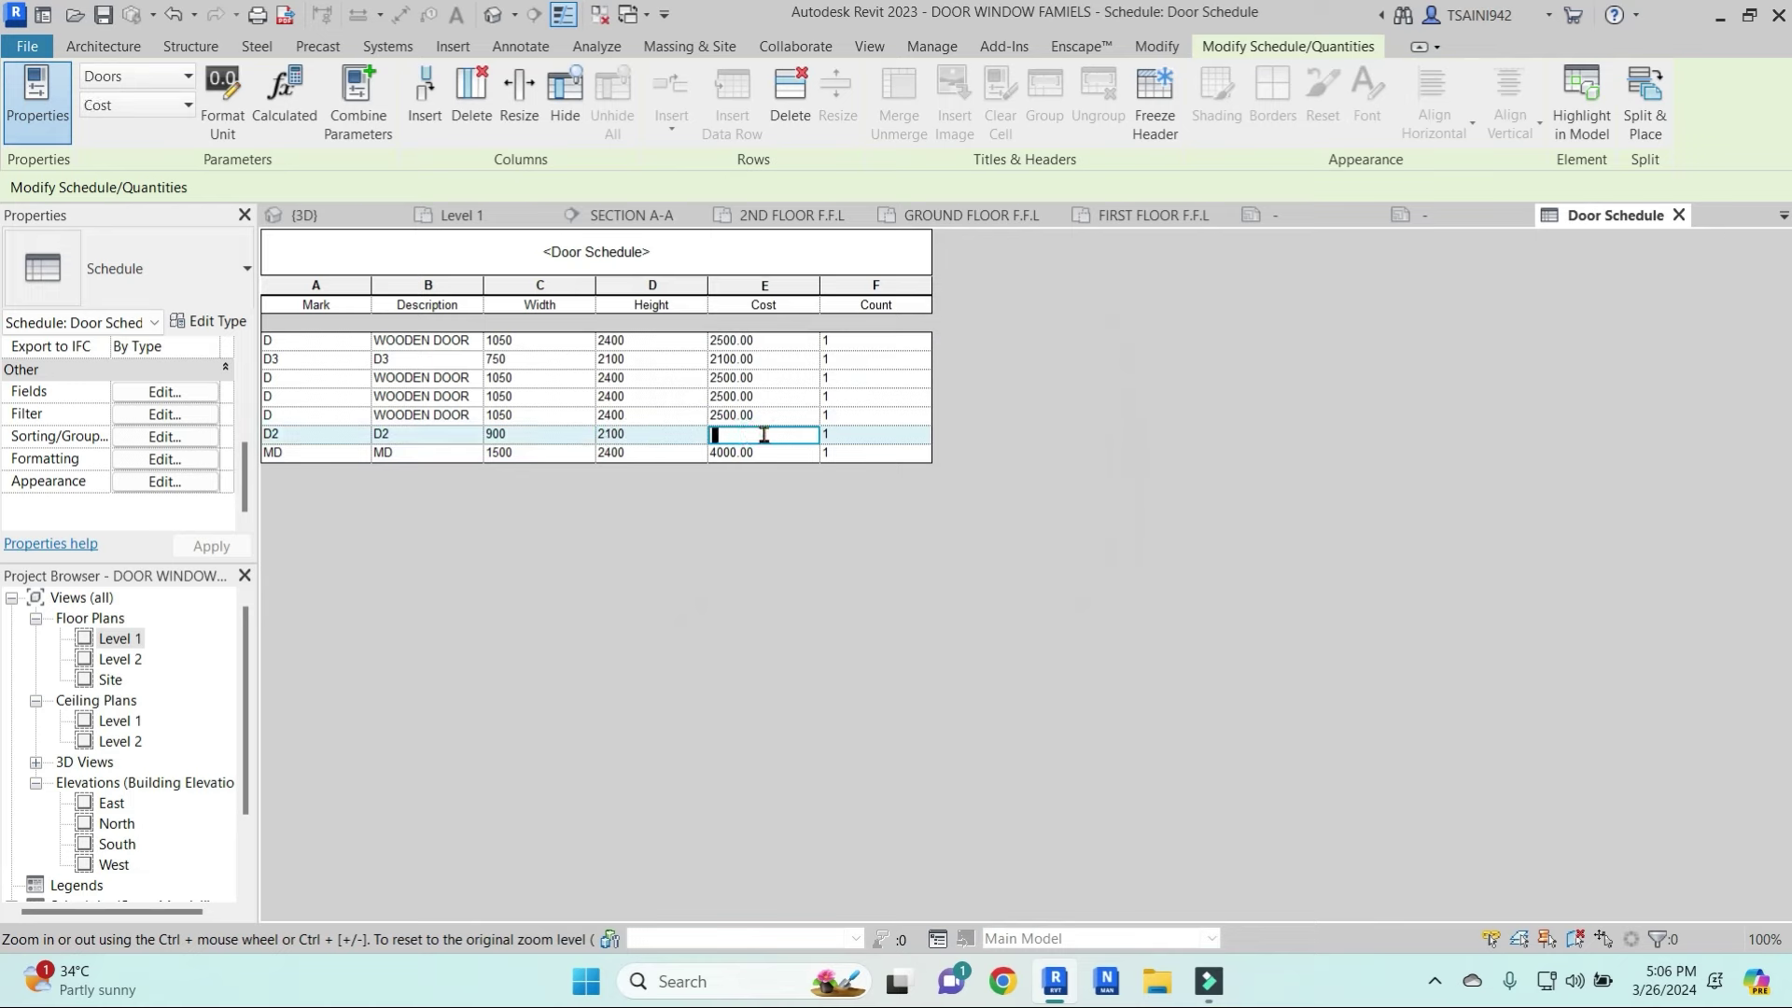
text(3400)
click(728, 556)
click(949, 516)
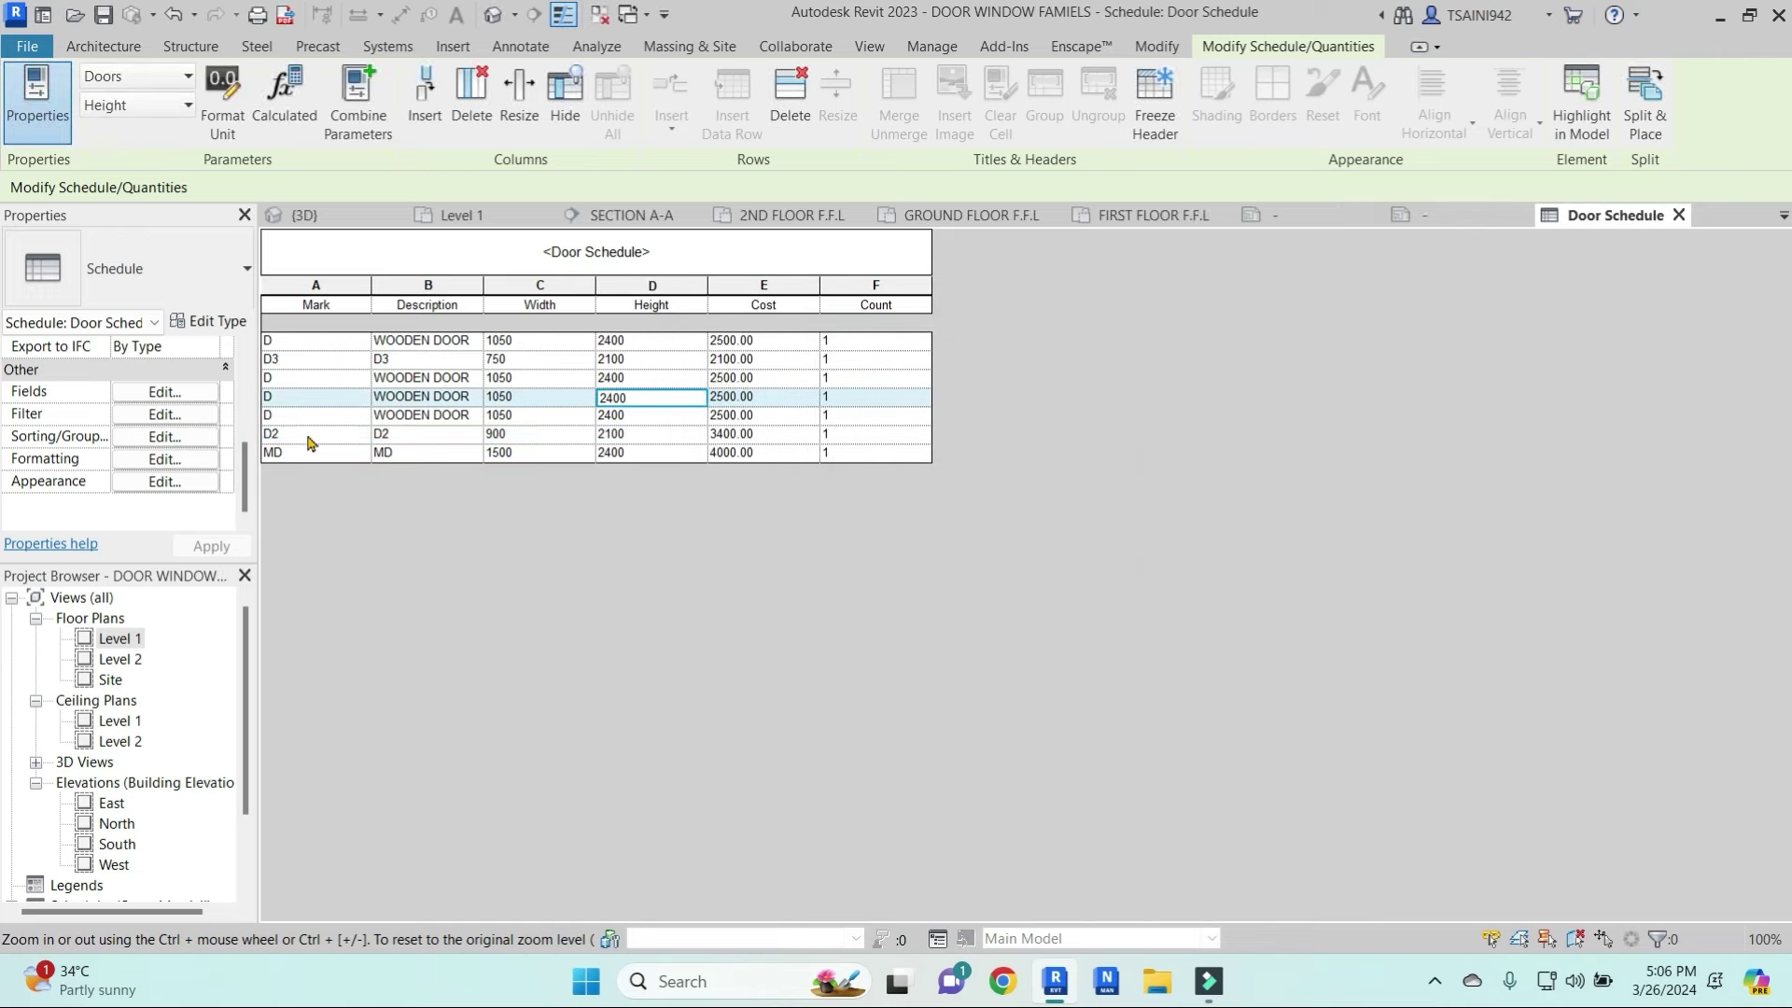
click(493, 14)
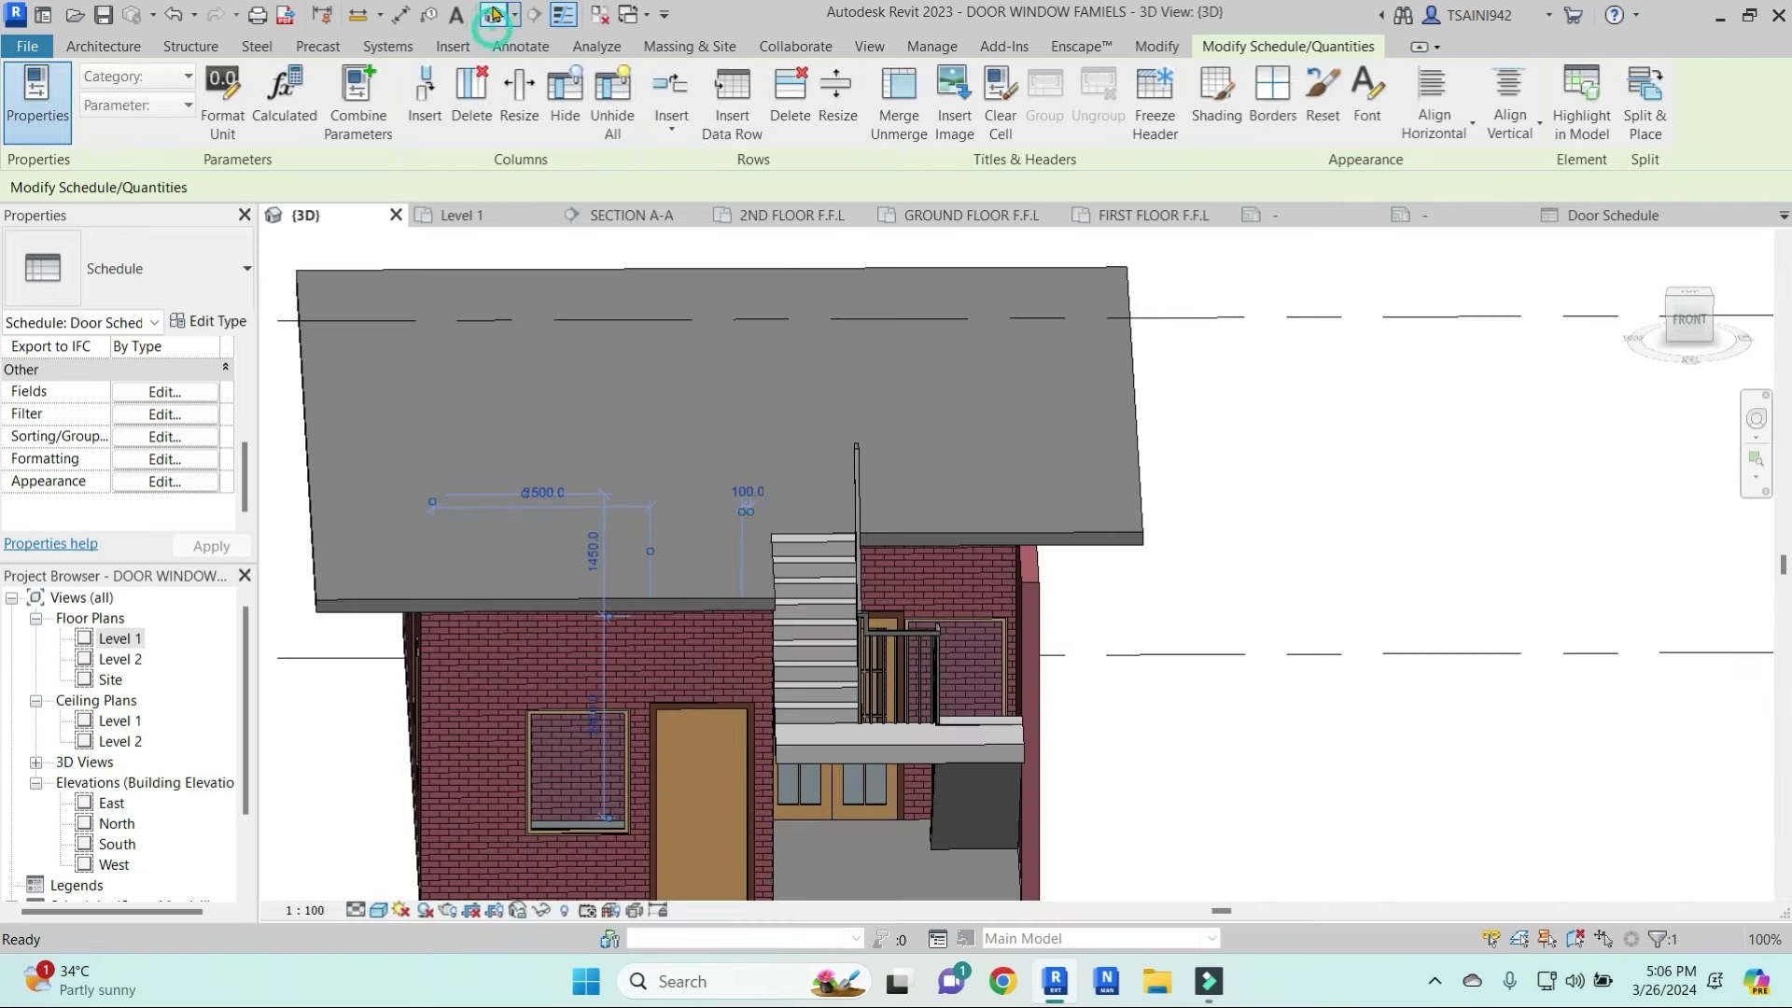
Open the Level 1 plan and check door D2's cost in its type properties
click(140, 640)
double_click(140, 640)
click(620, 719)
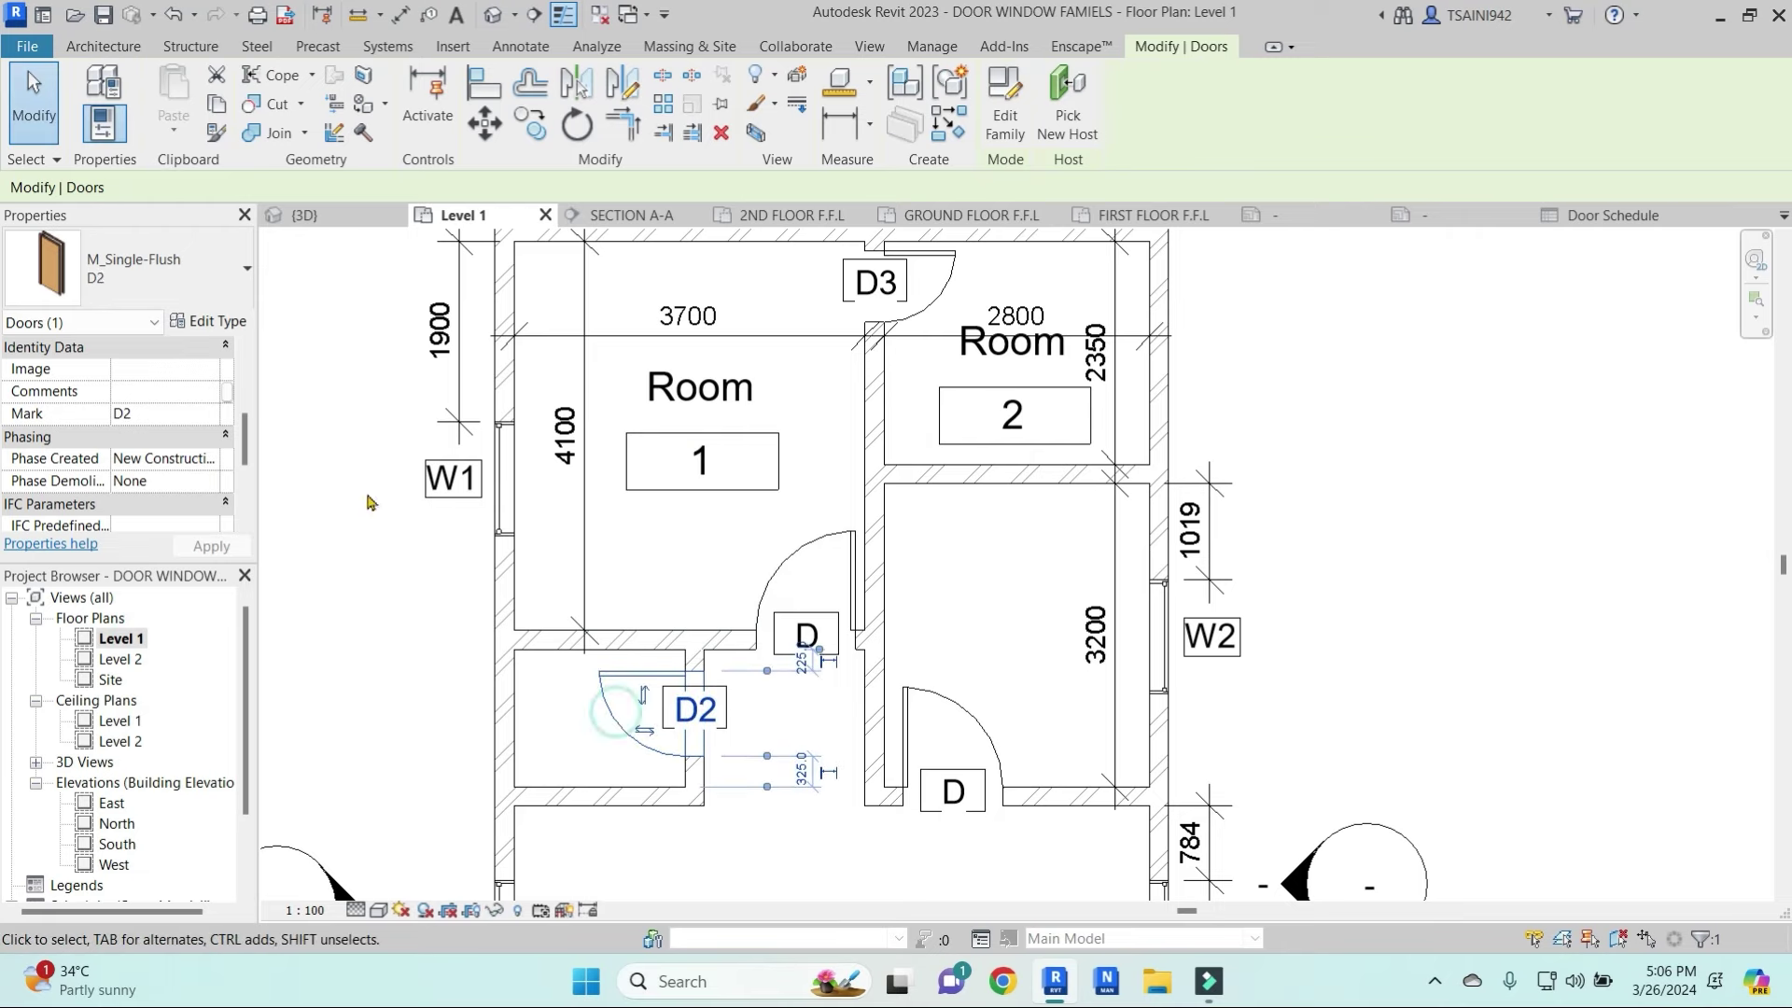
click(215, 321)
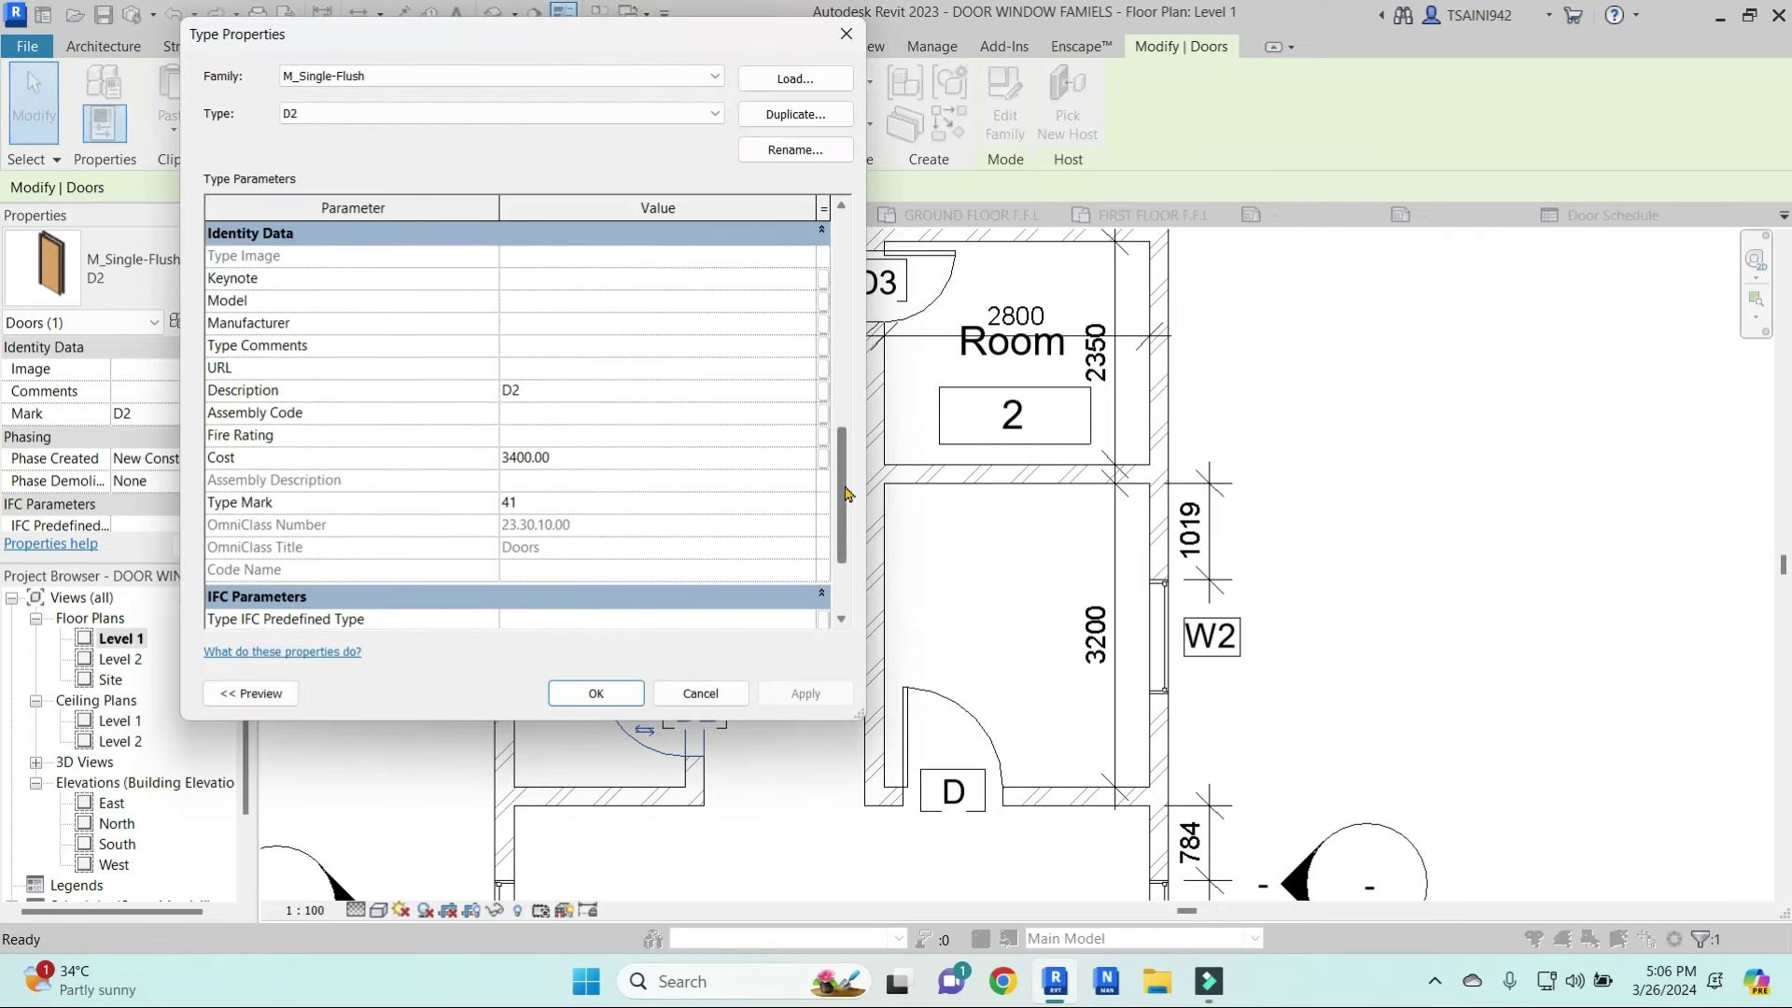
click(846, 487)
click(845, 34)
Close the window and door tag families without saving and return to the Door Schedule
click(1382, 221)
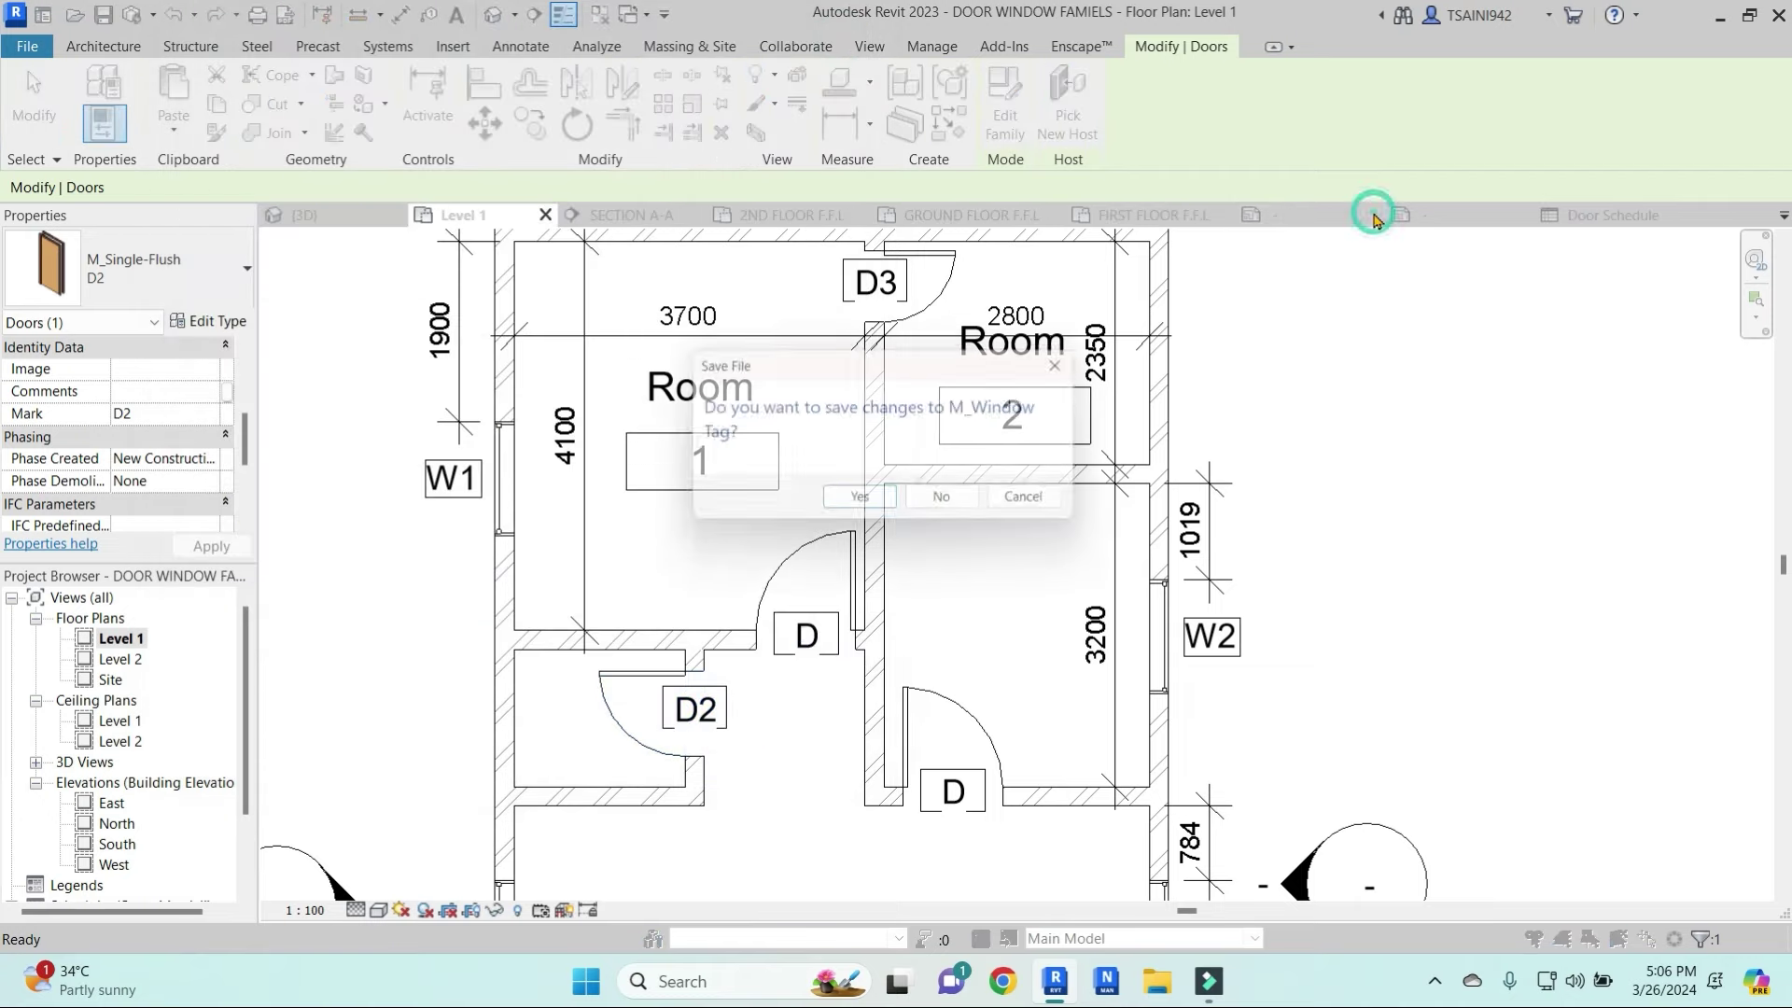
click(940, 516)
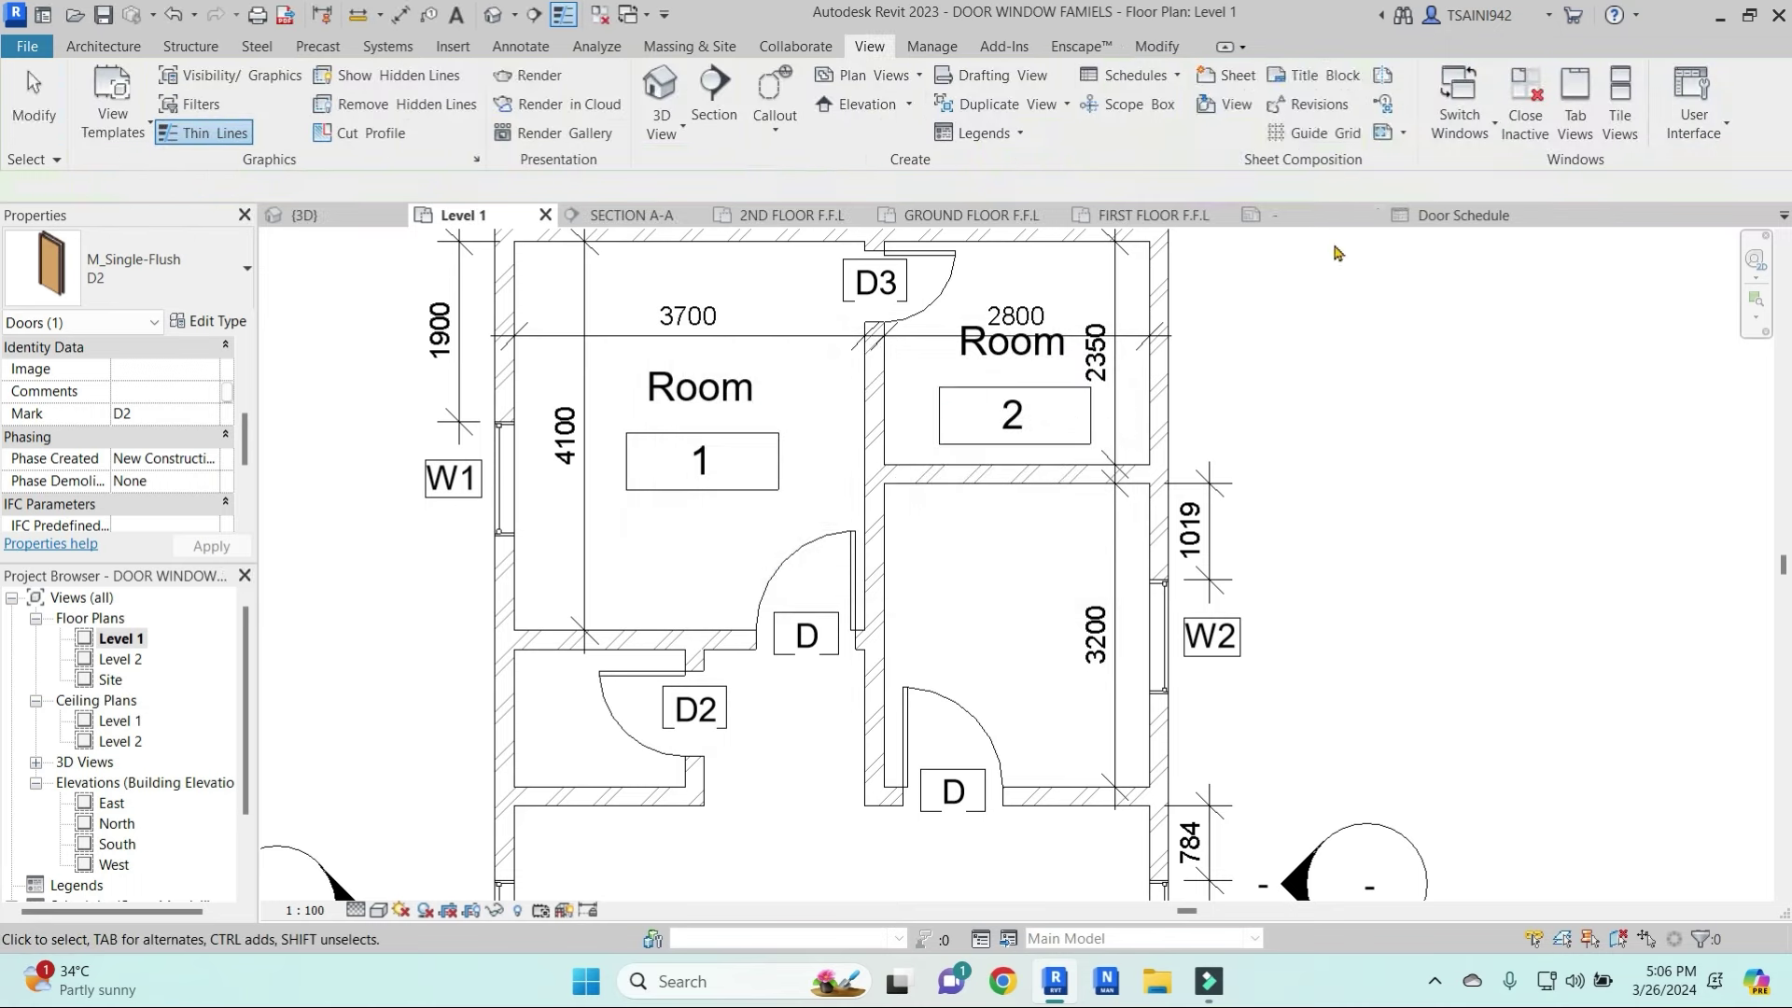
click(1377, 217)
click(957, 513)
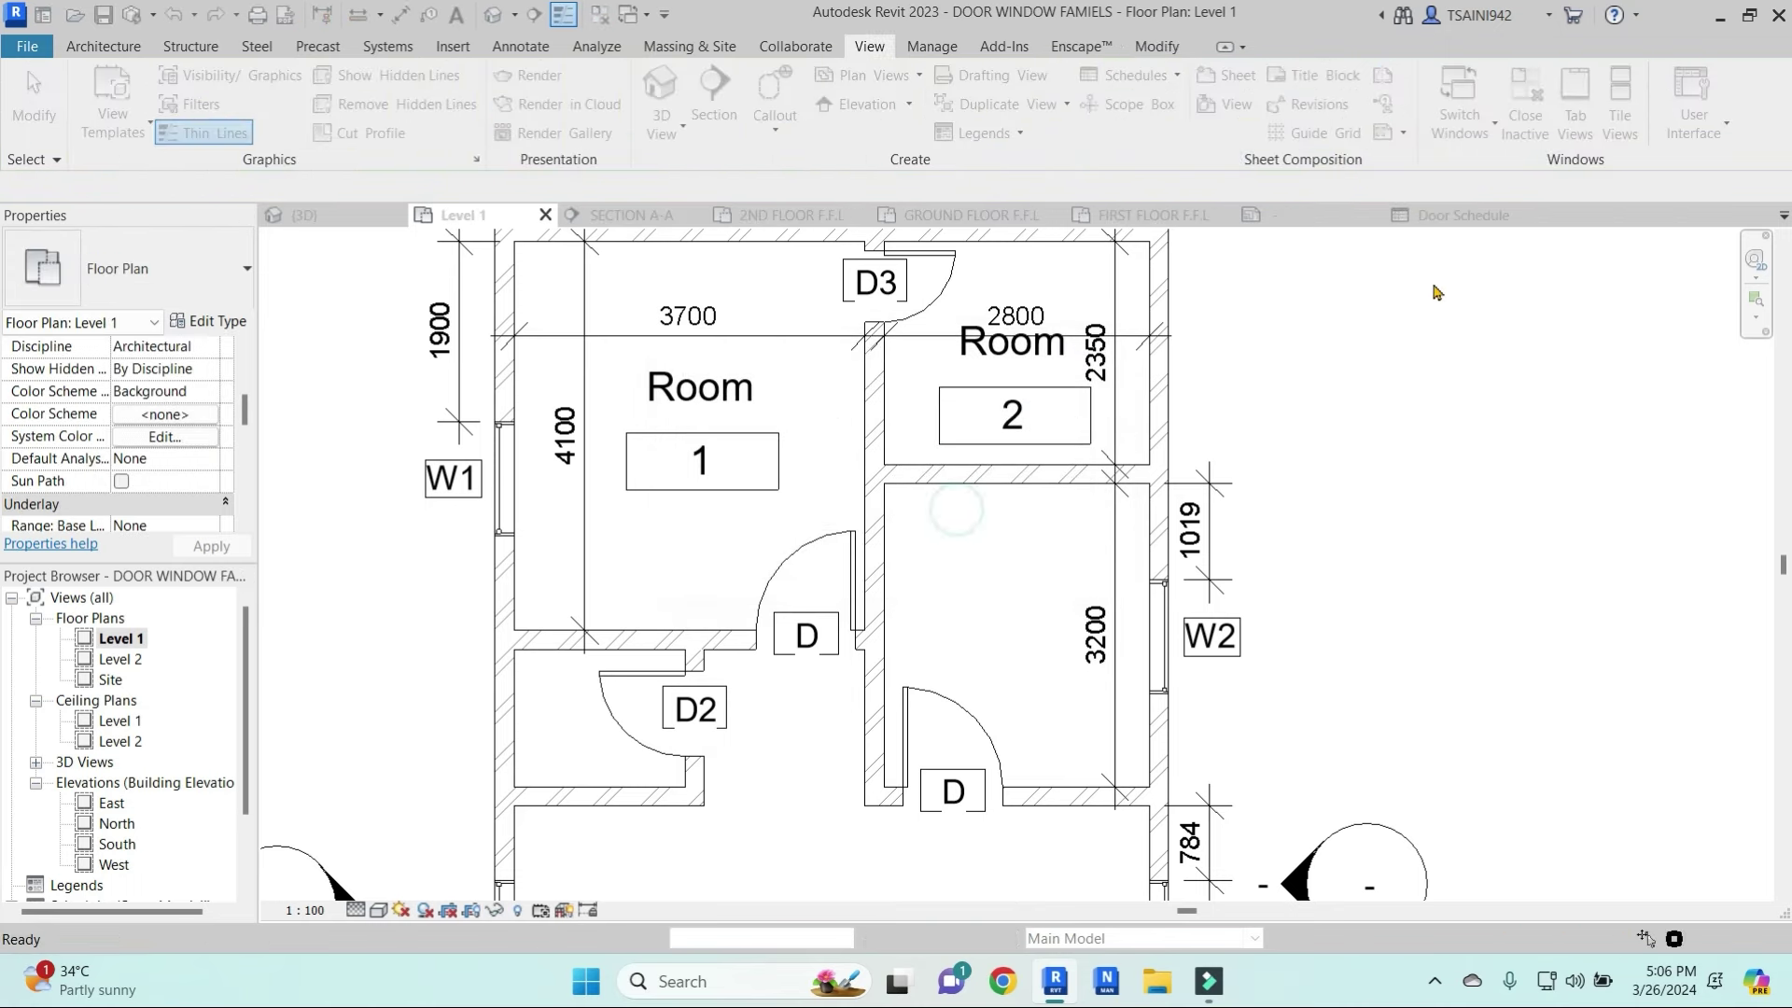
click(1344, 216)
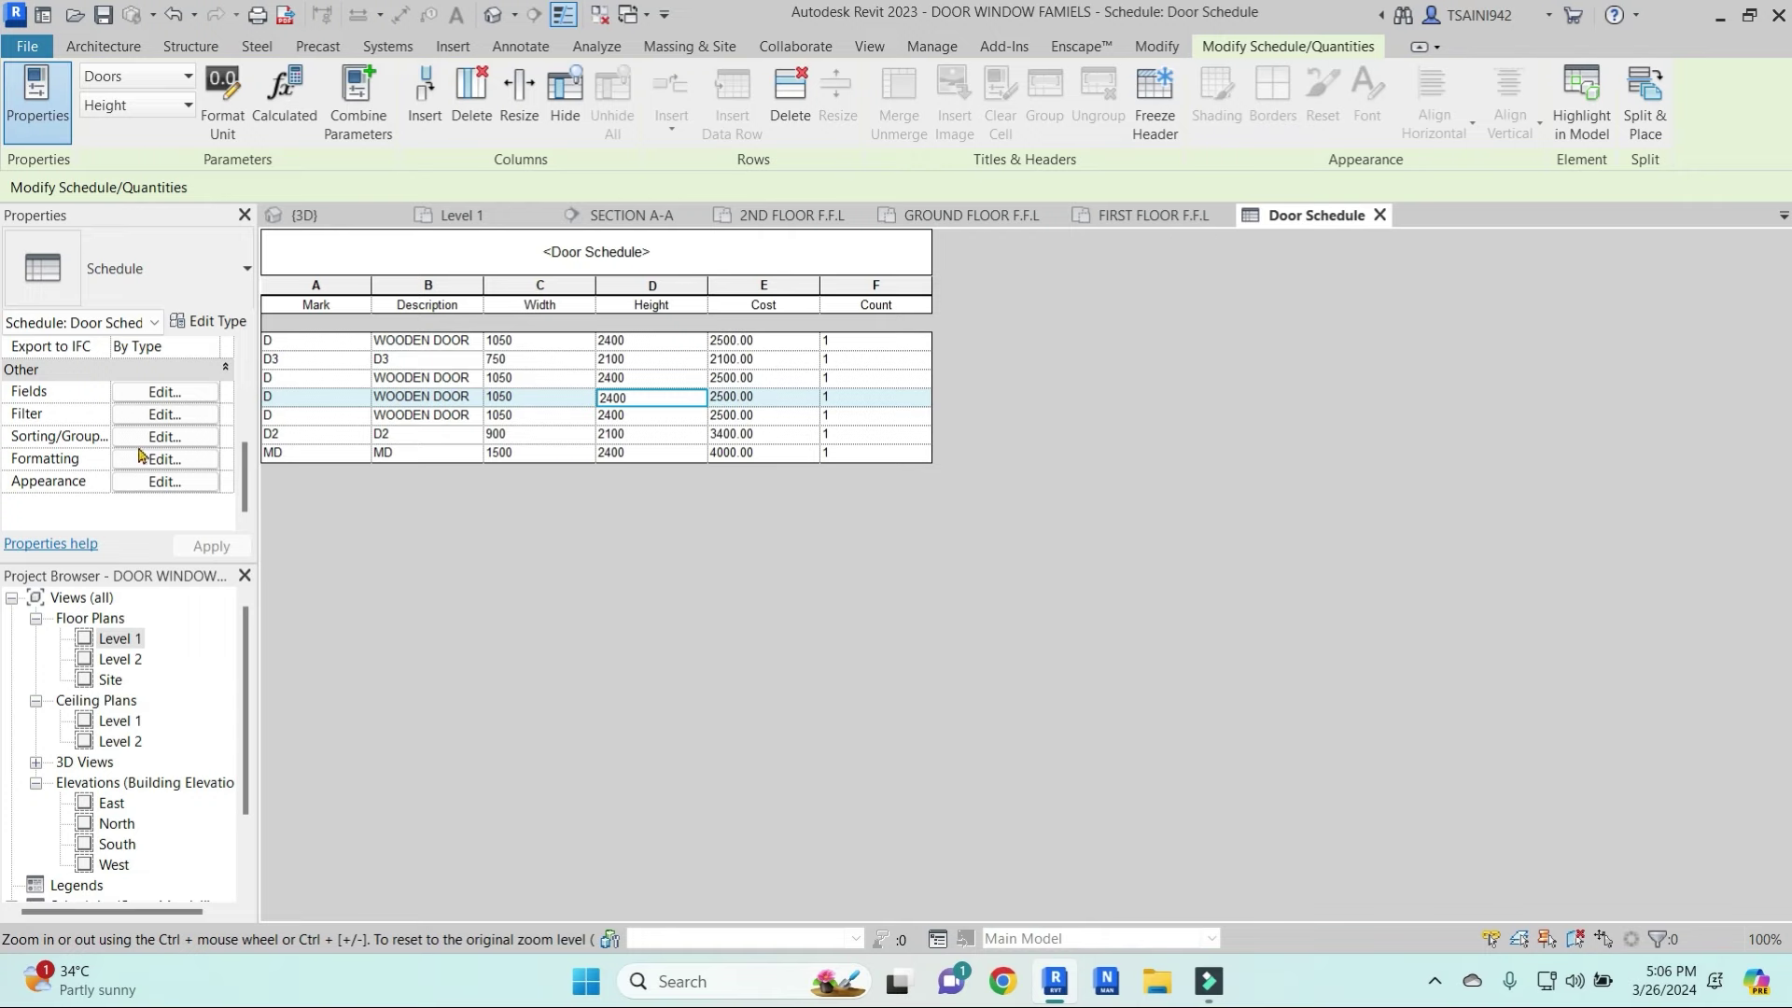
Group the Door Schedule by type with Itemize every instance off, sorted by Mark ascending
click(165, 437)
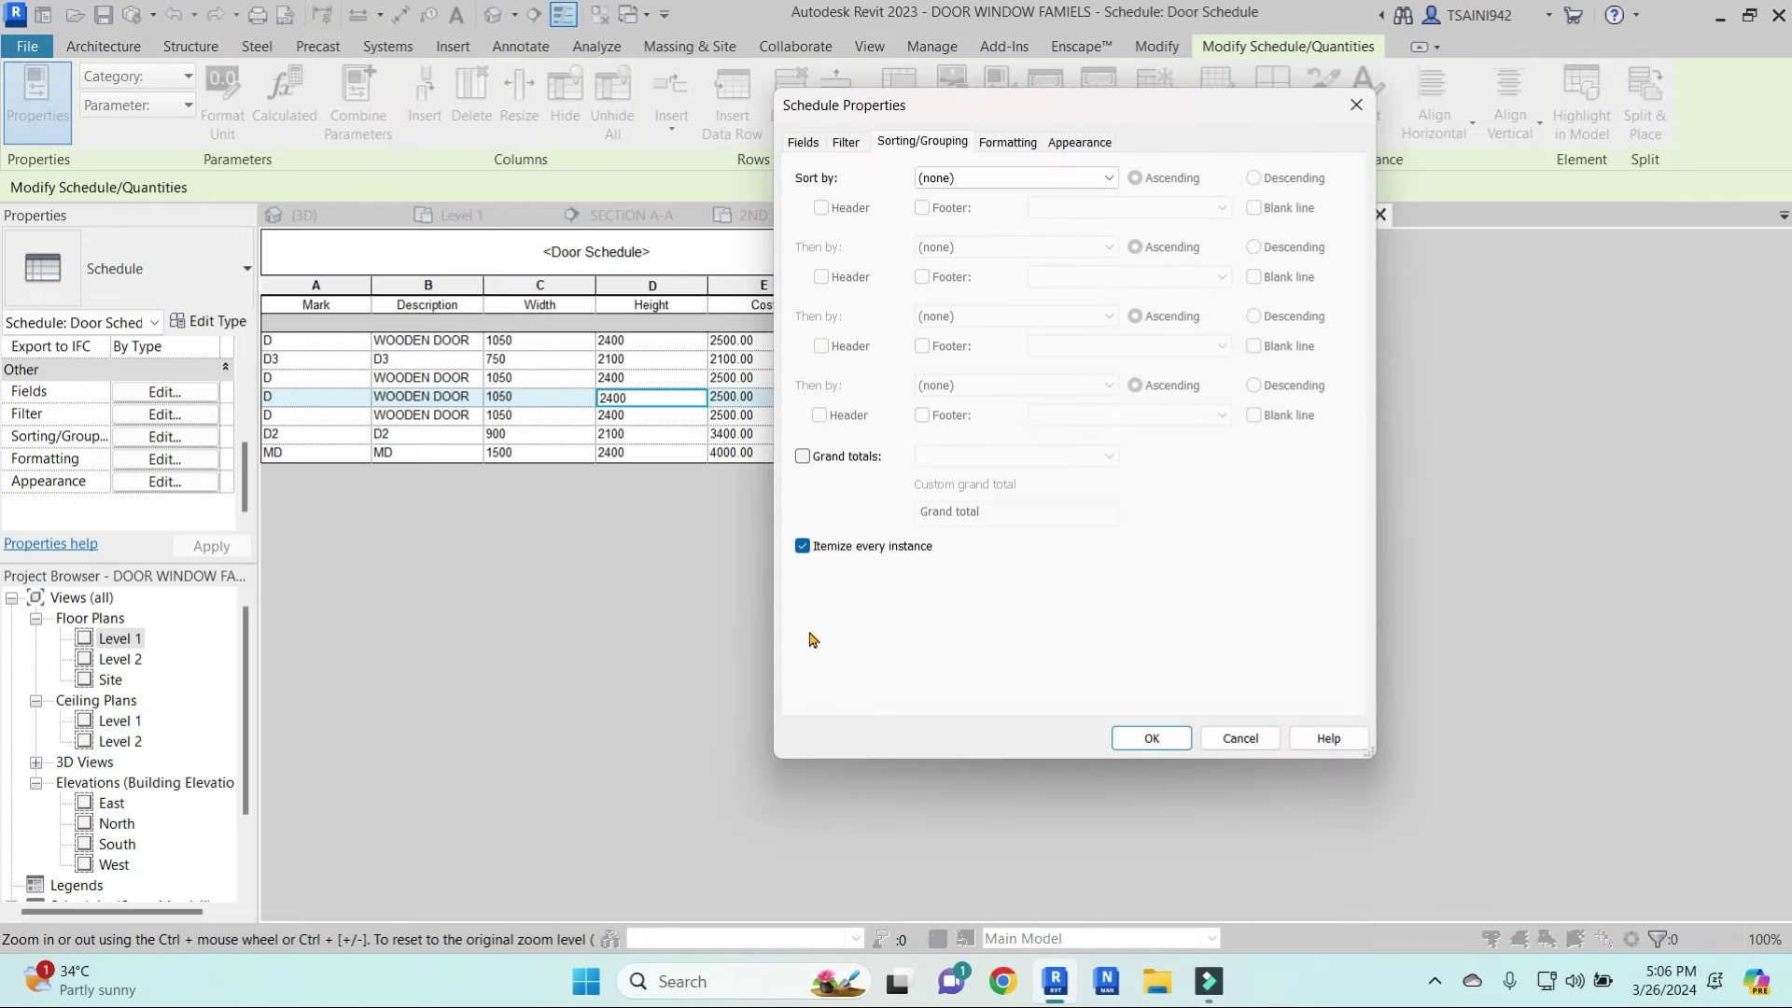
click(805, 548)
click(1146, 739)
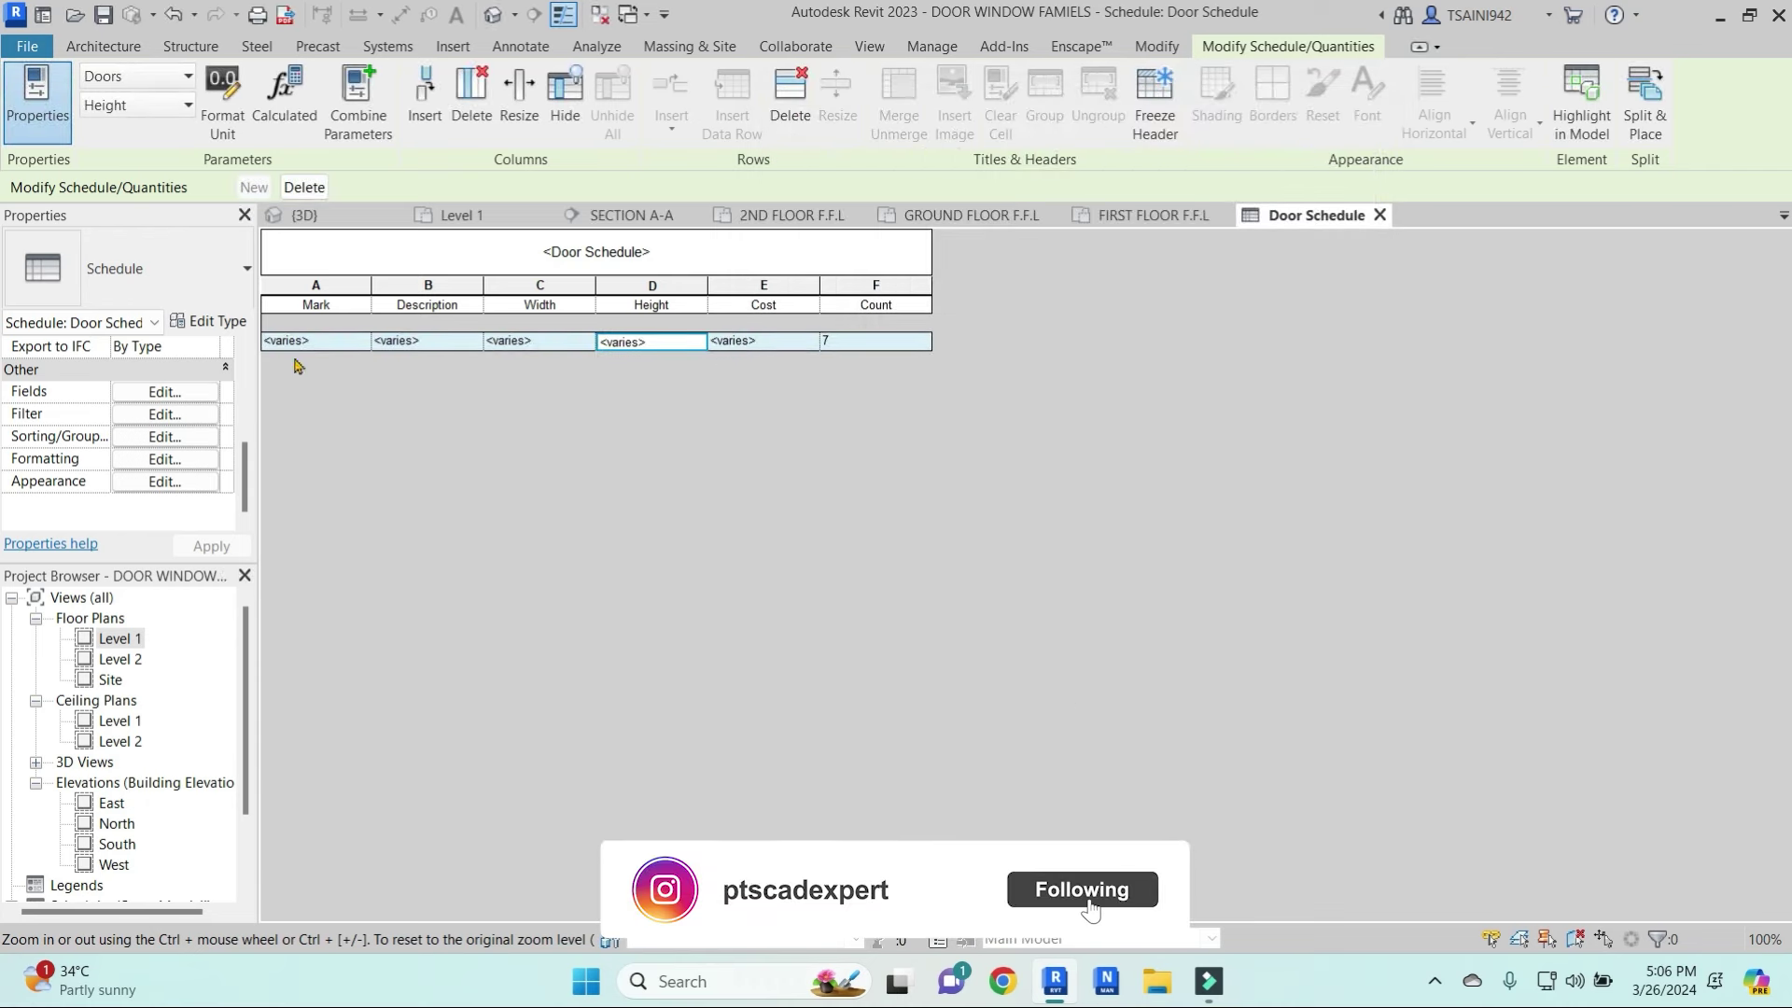
click(344, 342)
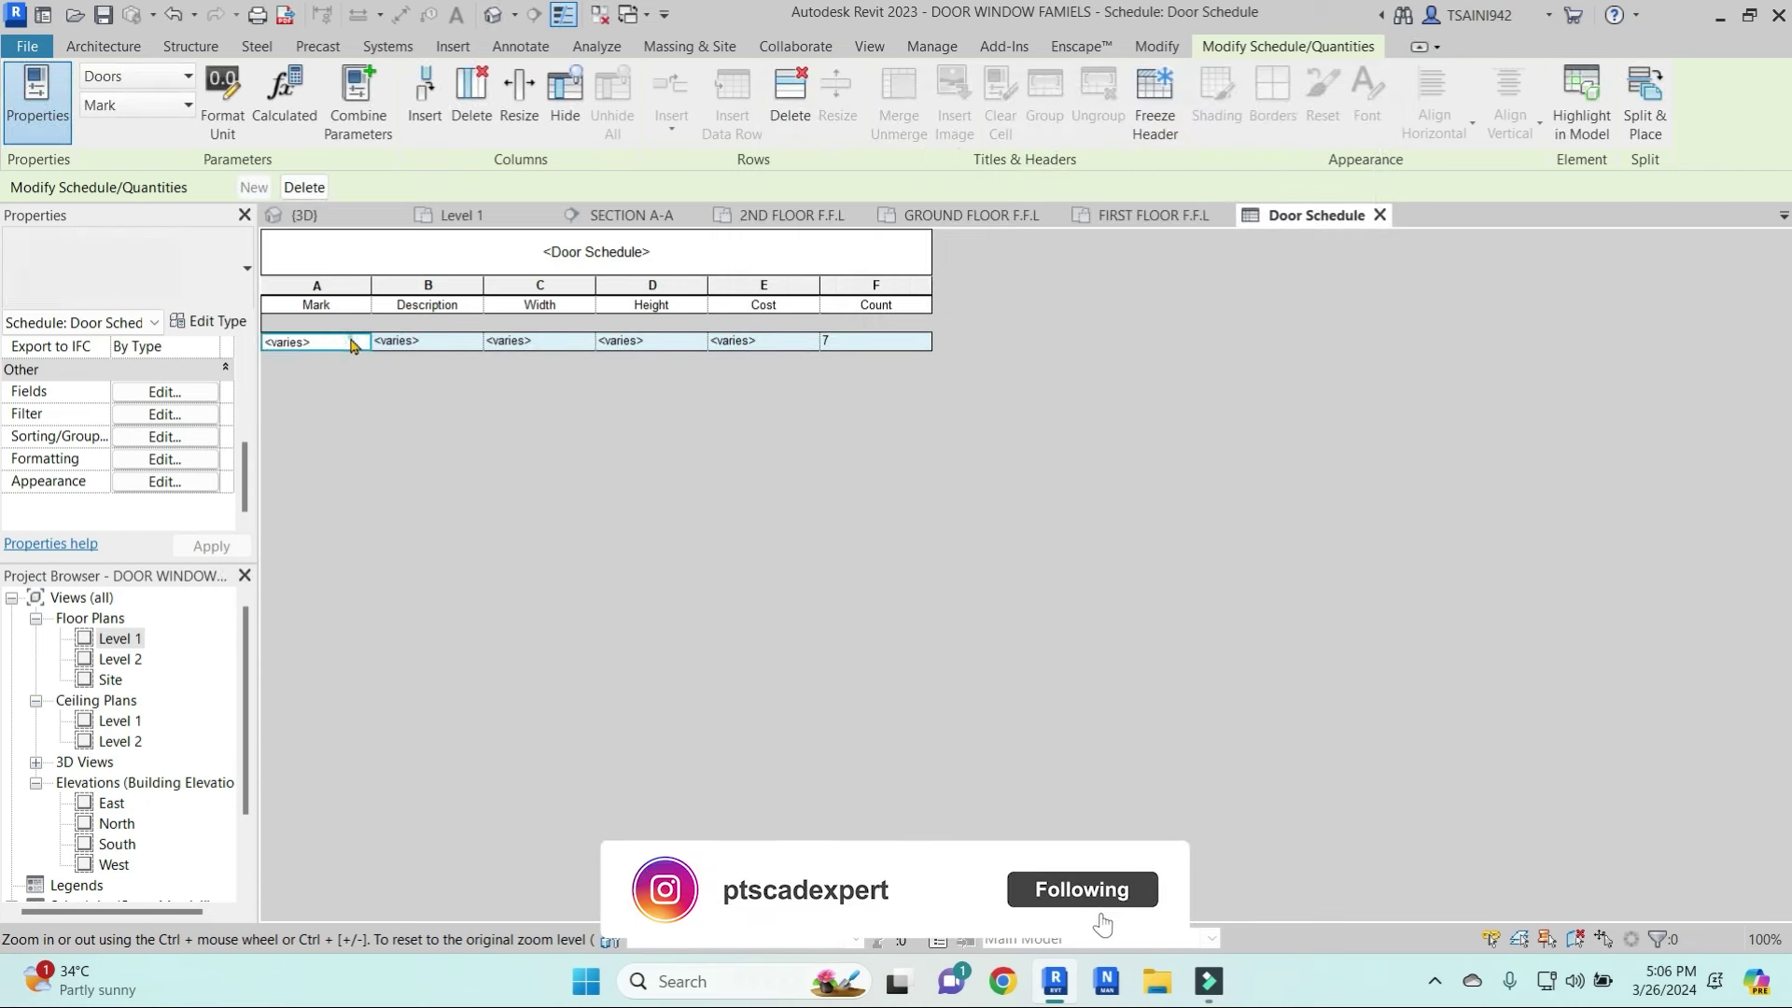
click(156, 443)
click(1098, 179)
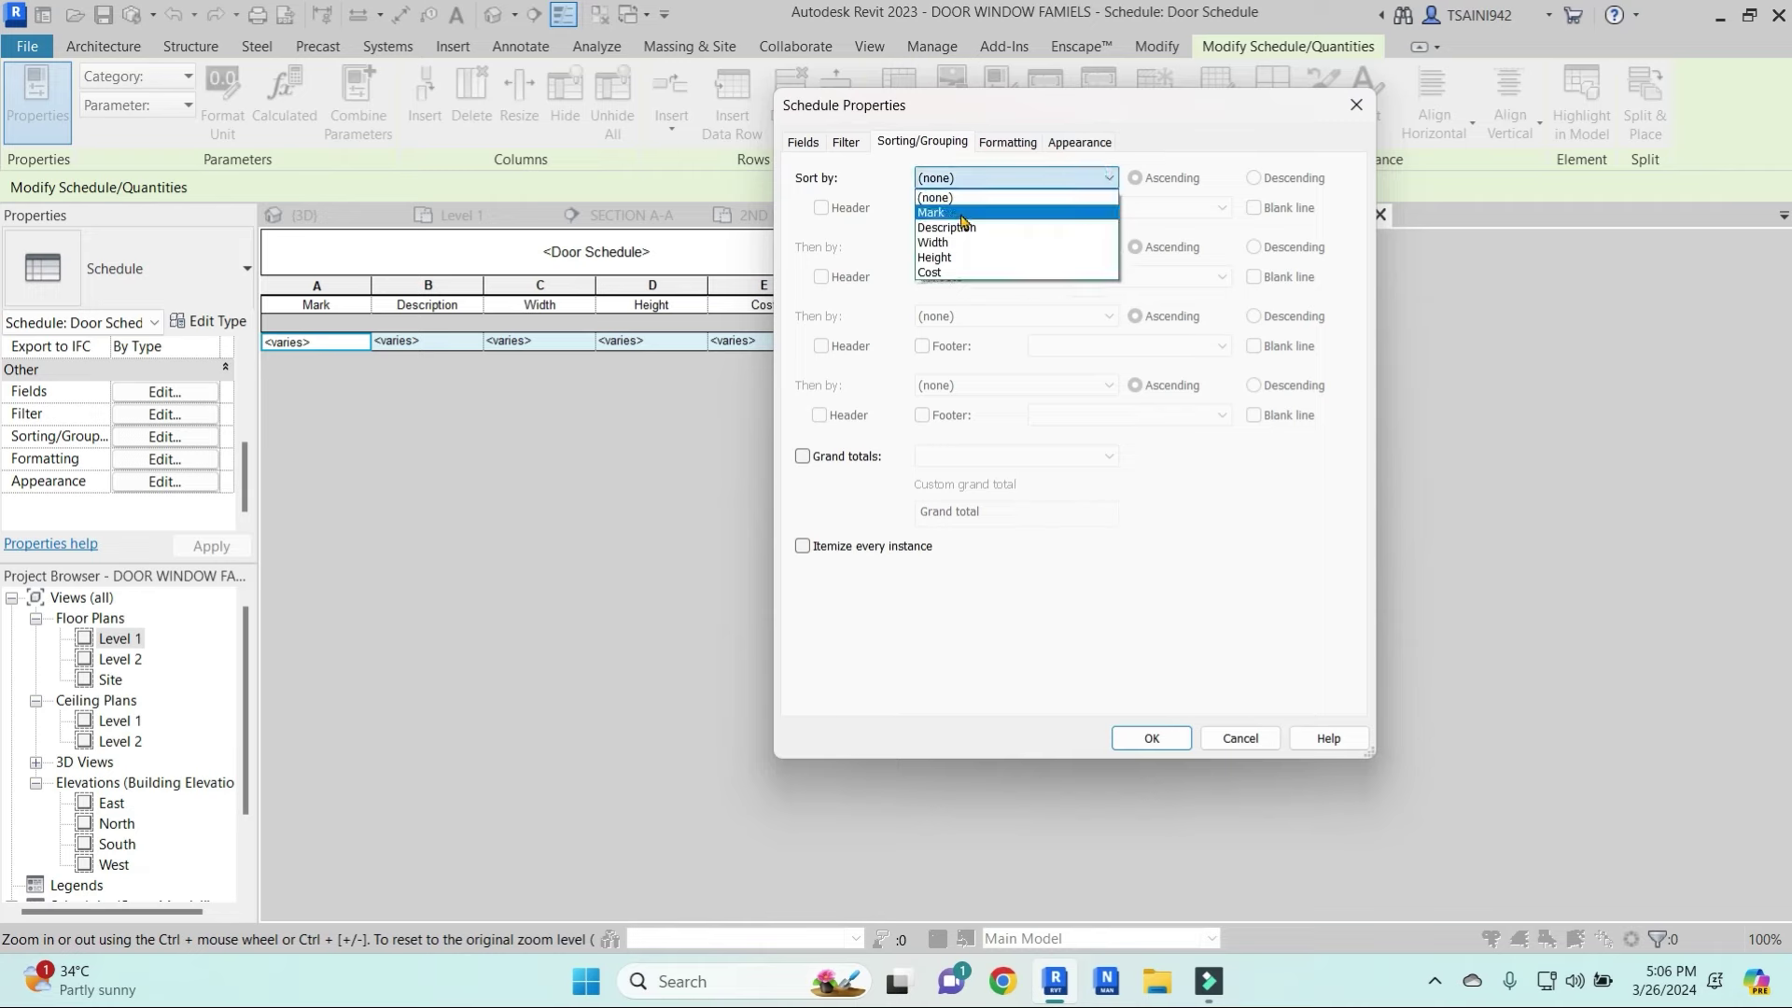
click(962, 214)
click(1158, 738)
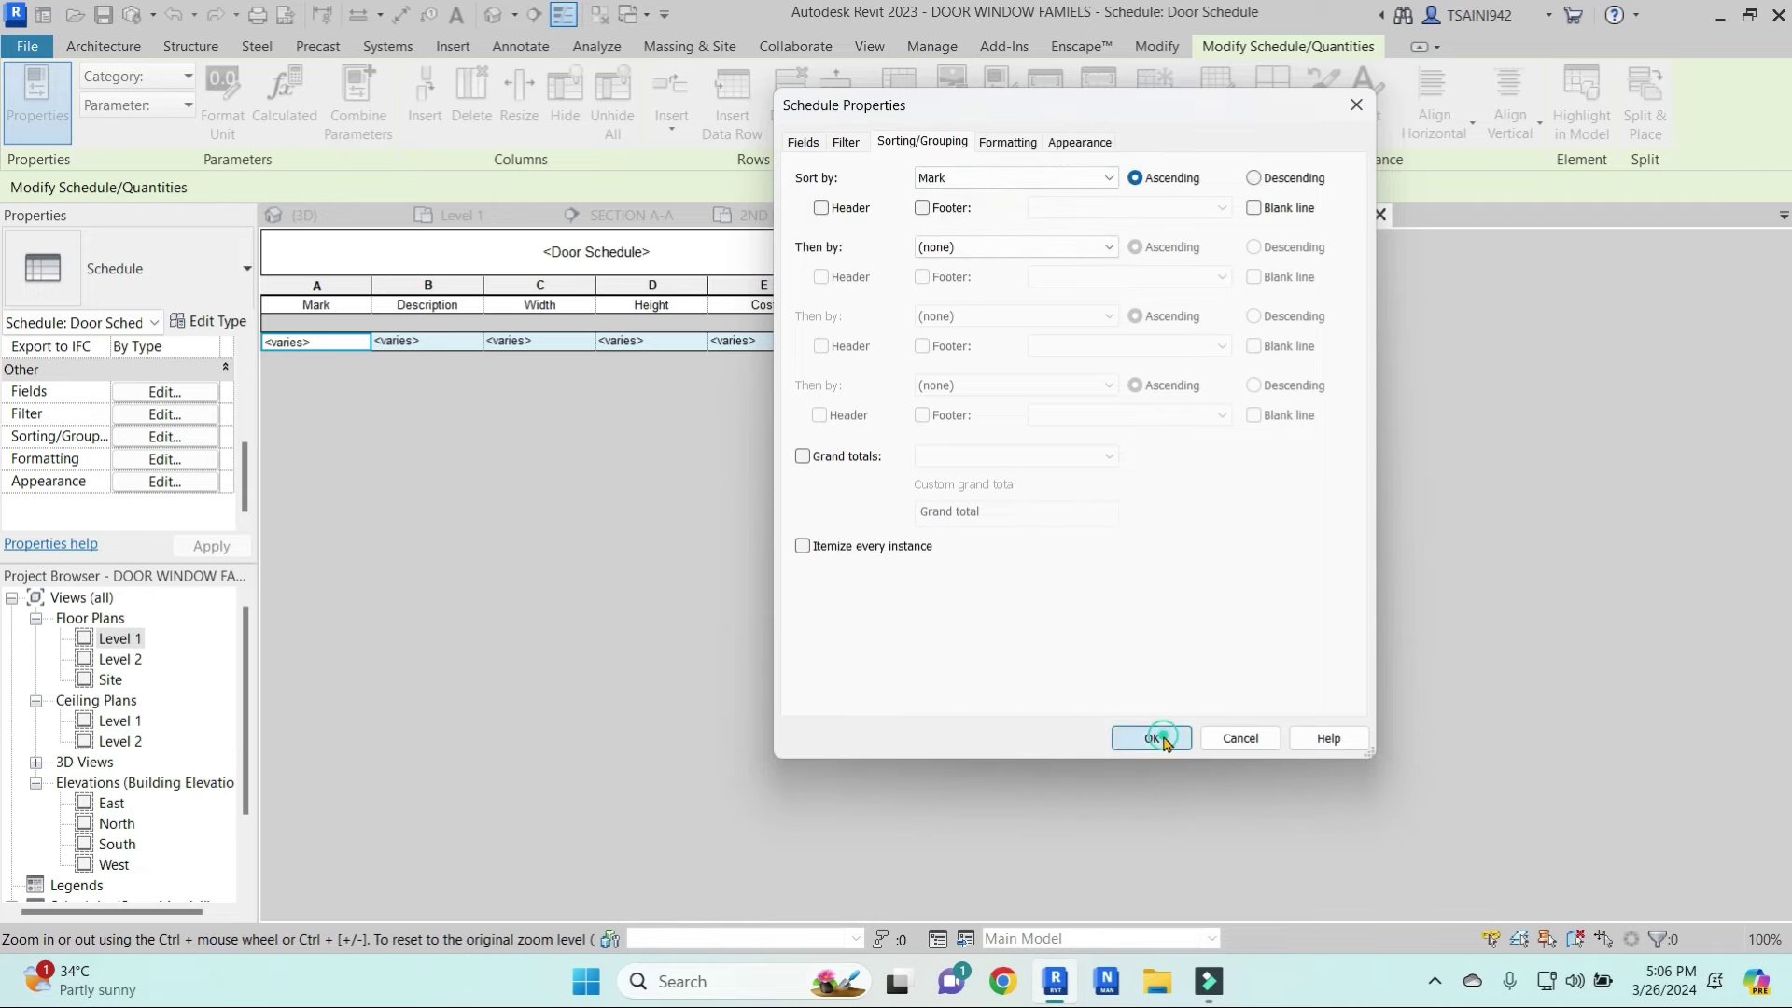
click(571, 630)
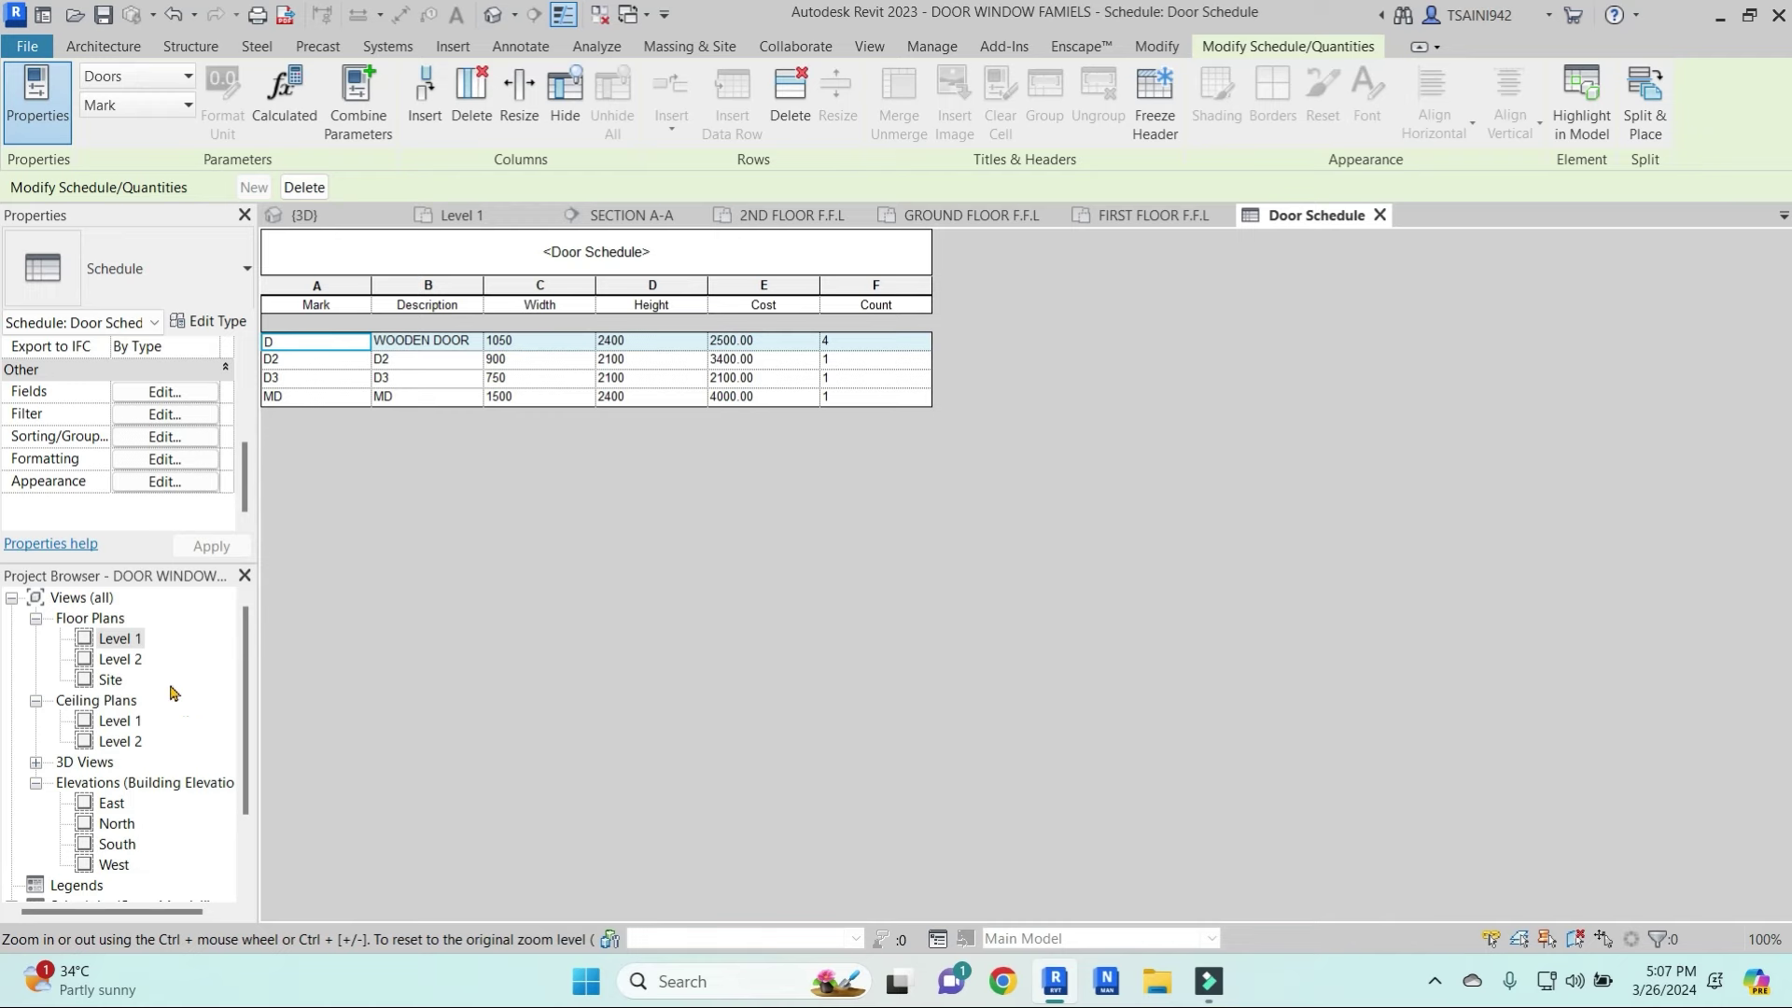
Scroll through the schedule, then open the Level 1 floor plan
scroll(151, 712, down, 5)
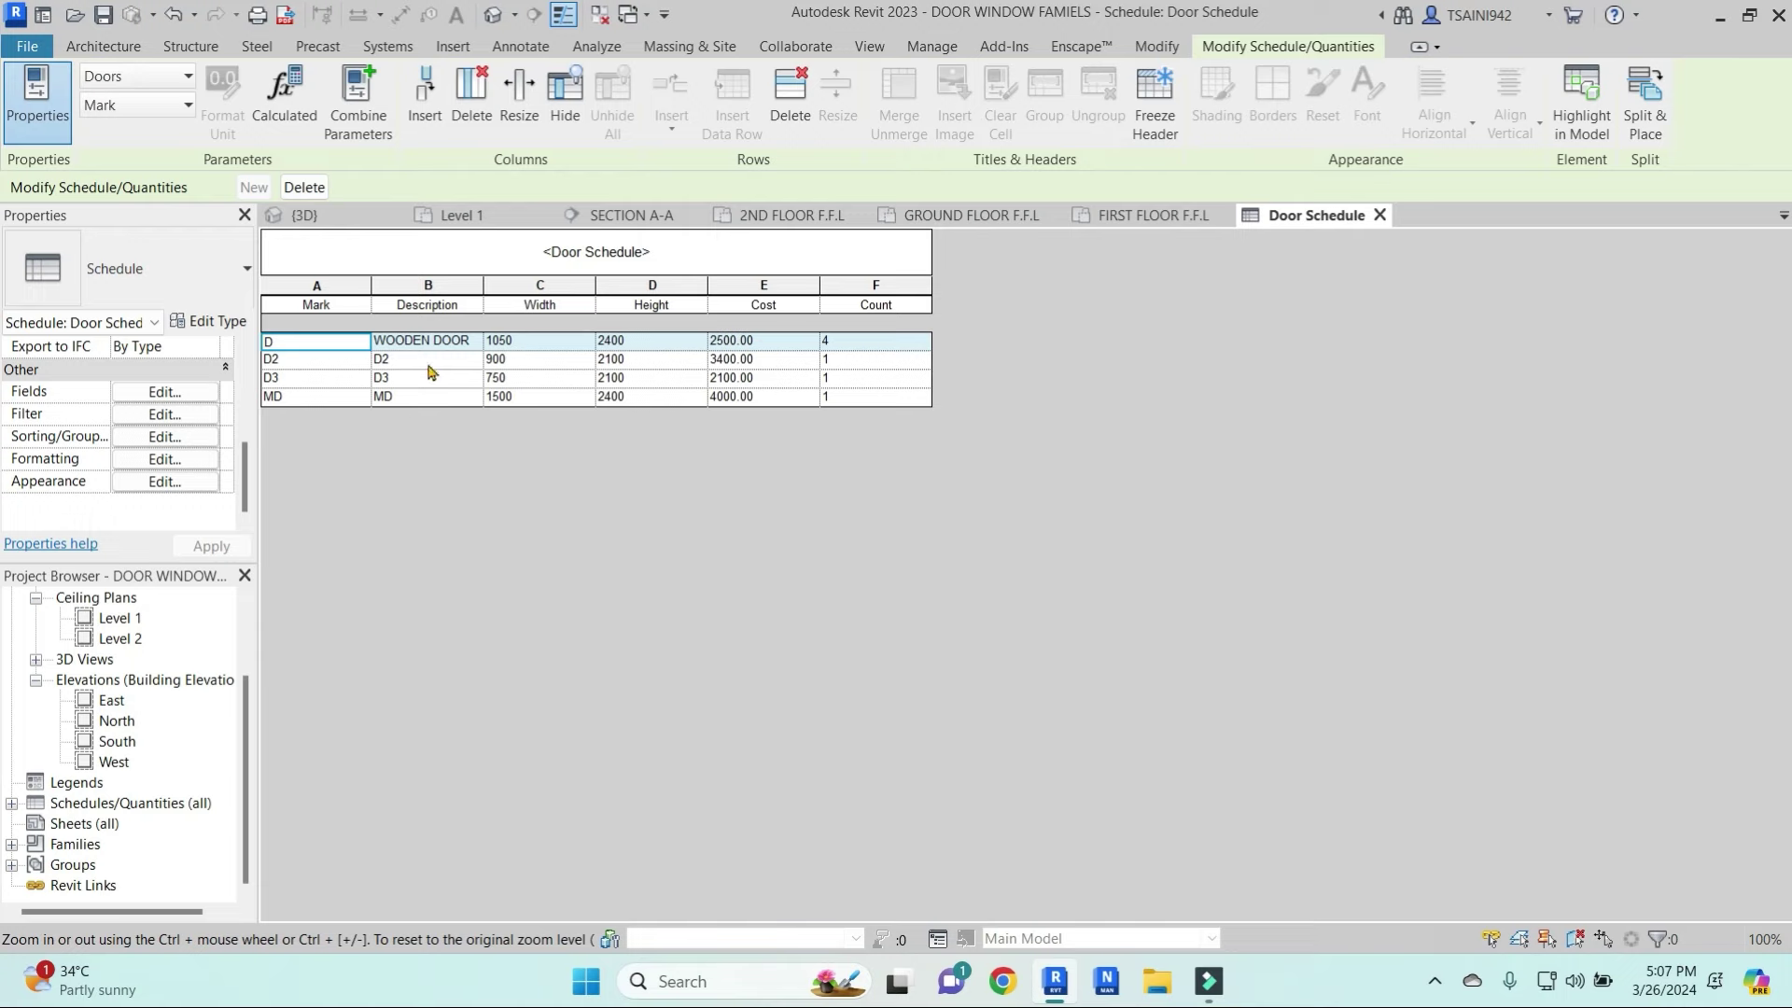
scroll(99, 707, up, 5)
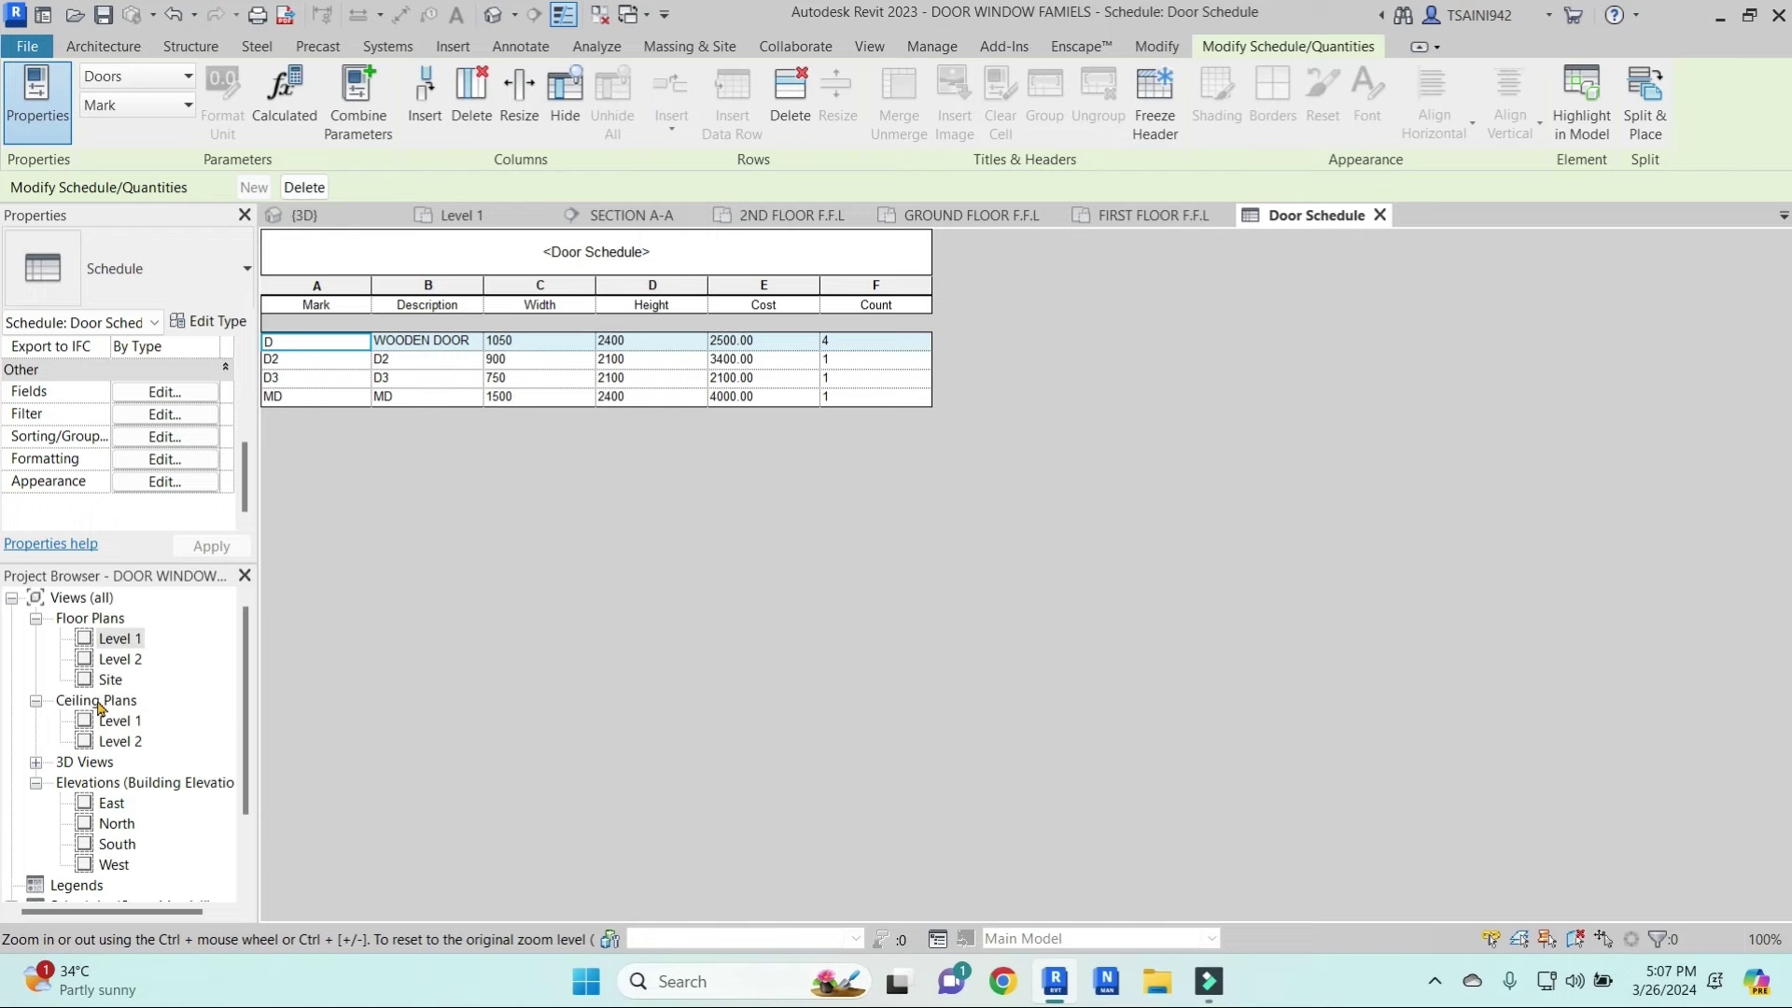
double_click(105, 642)
click(493, 14)
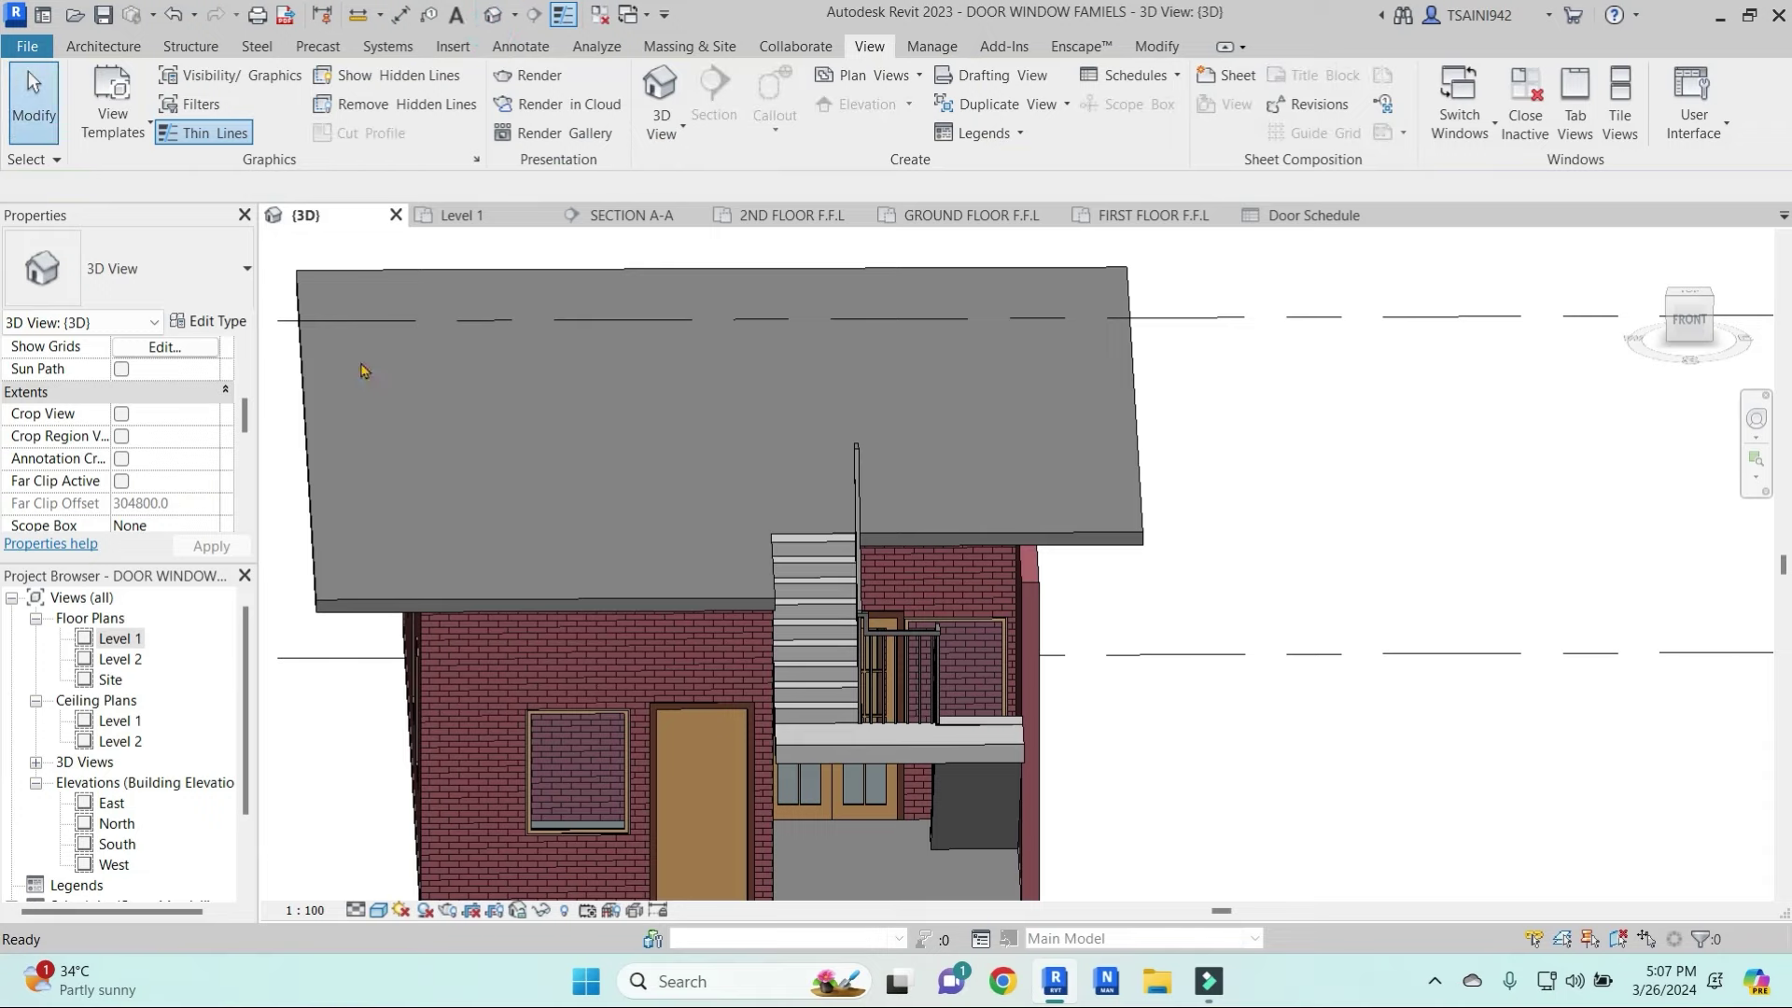
double_click(117, 638)
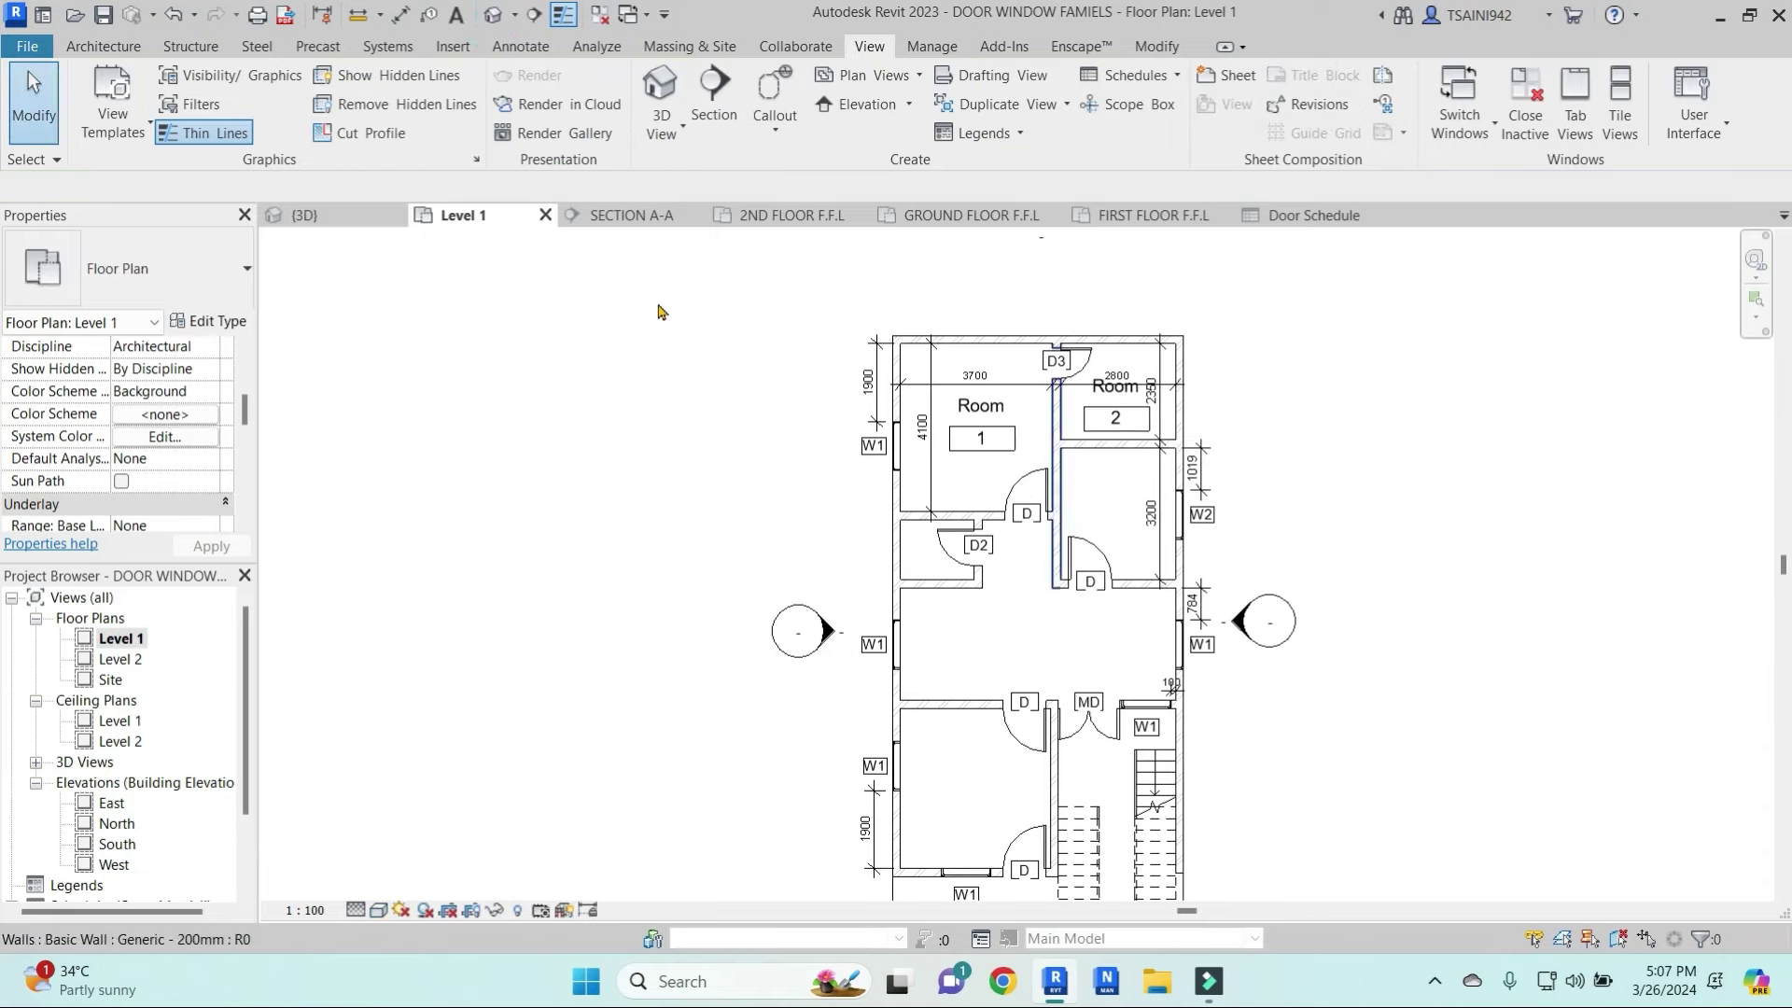
Create a new schedule for the Windows category
click(1156, 78)
click(1166, 109)
click(719, 497)
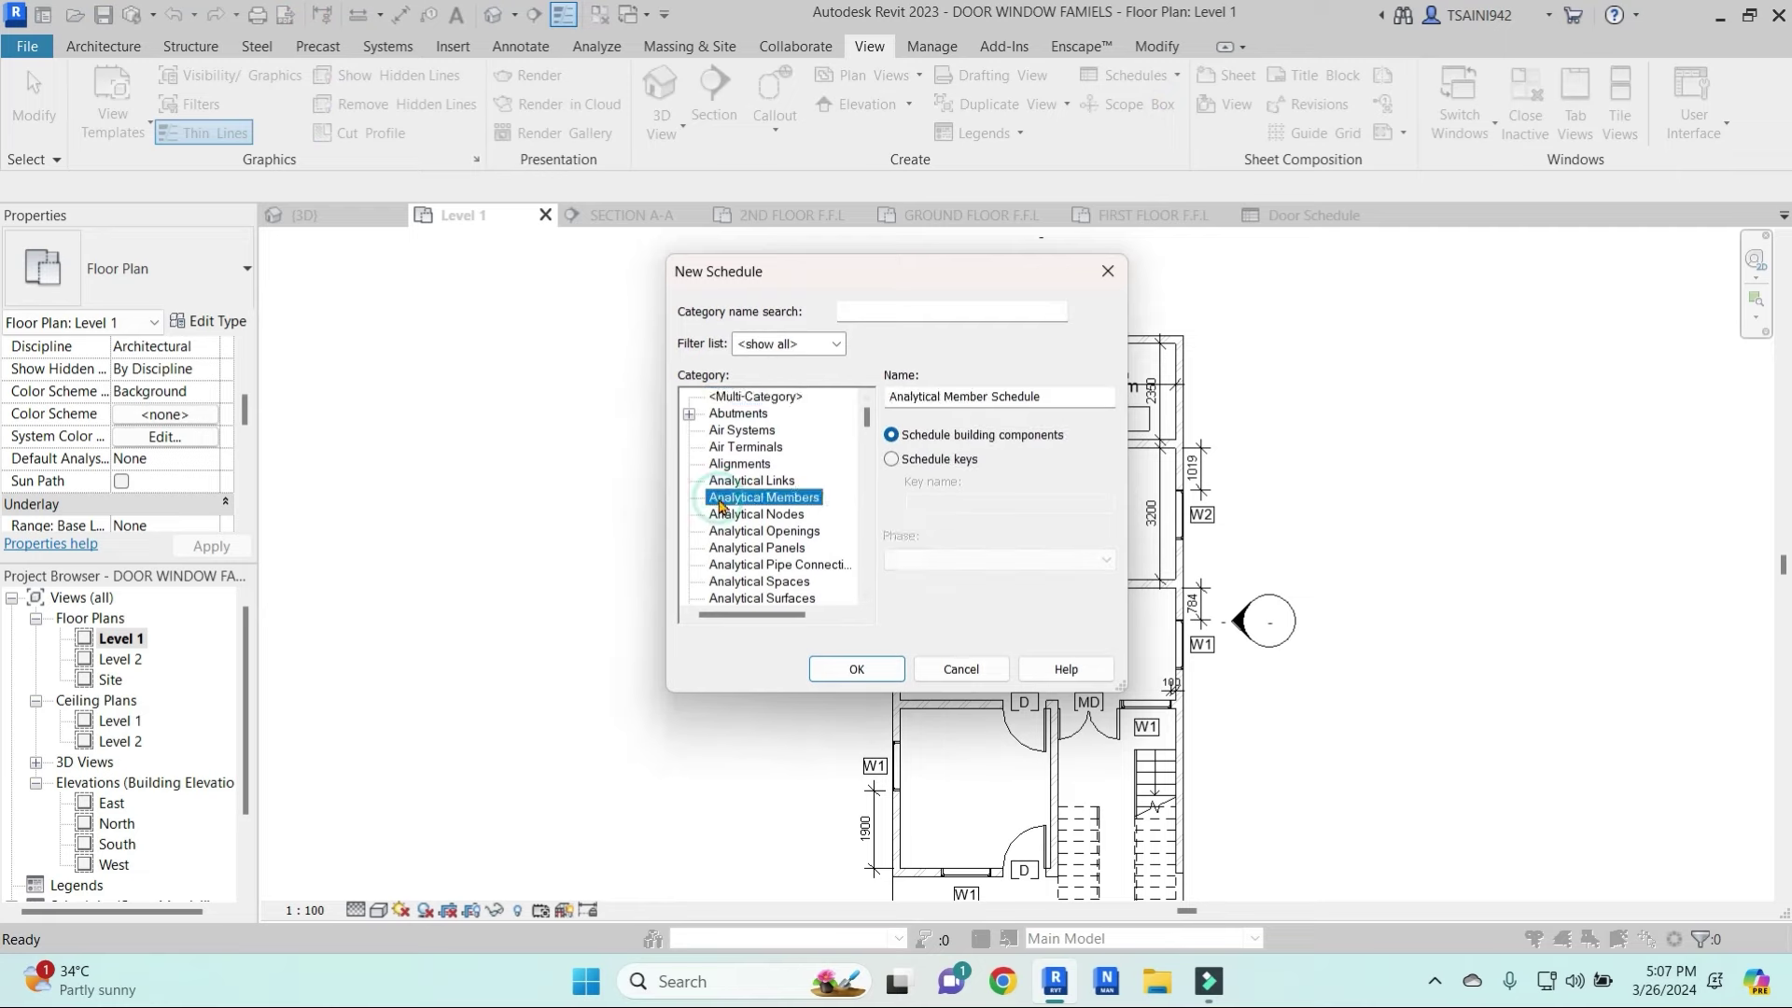
key(w)
click(735, 581)
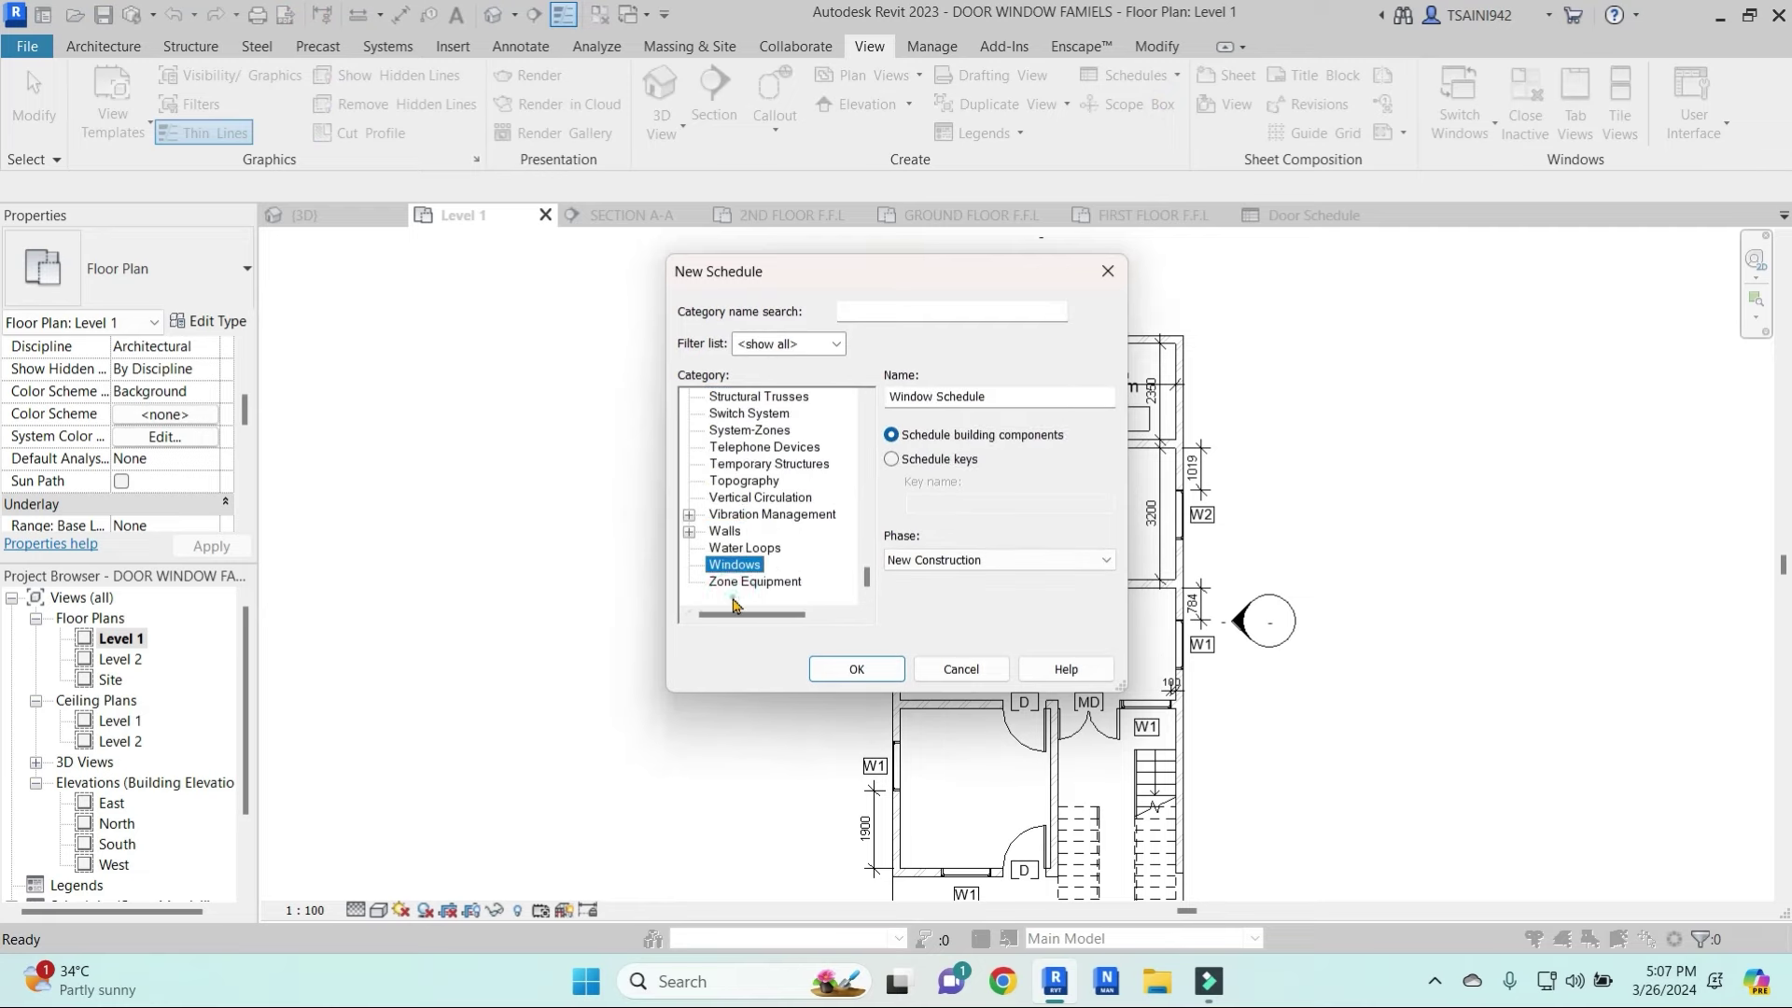
click(858, 670)
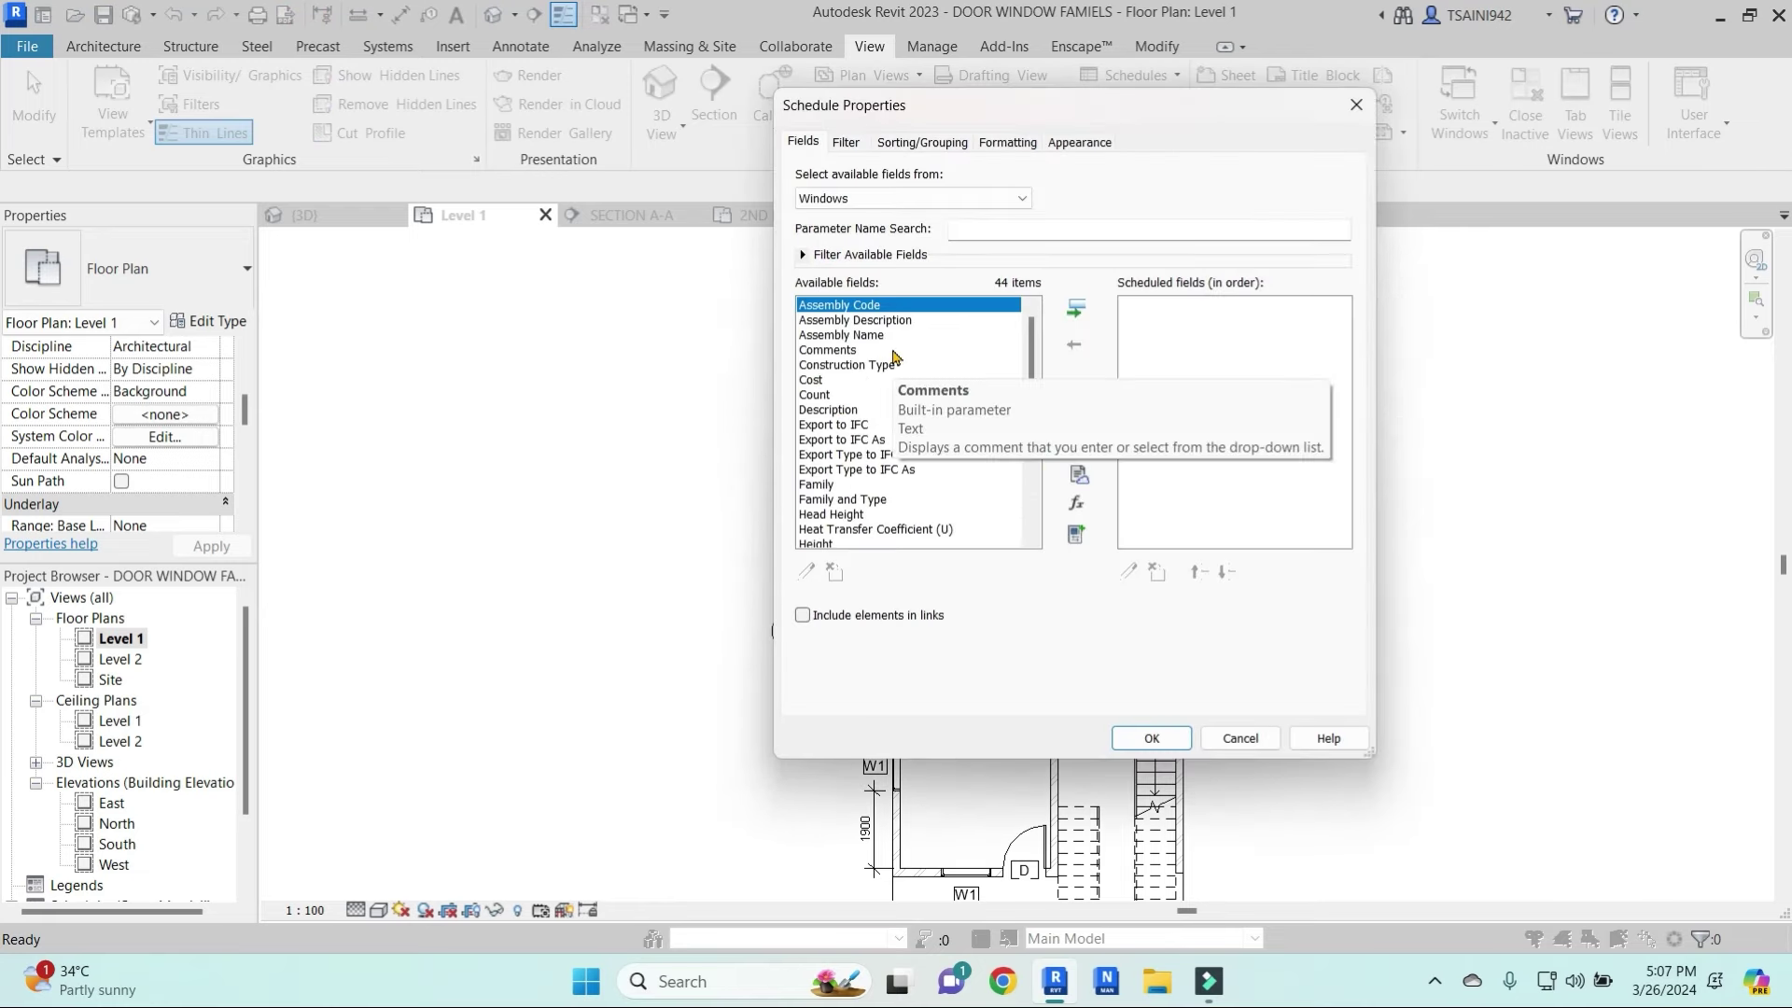
Add Cost, Count, Description, Rough Height and Rough Width to the schedule fields
click(825, 380)
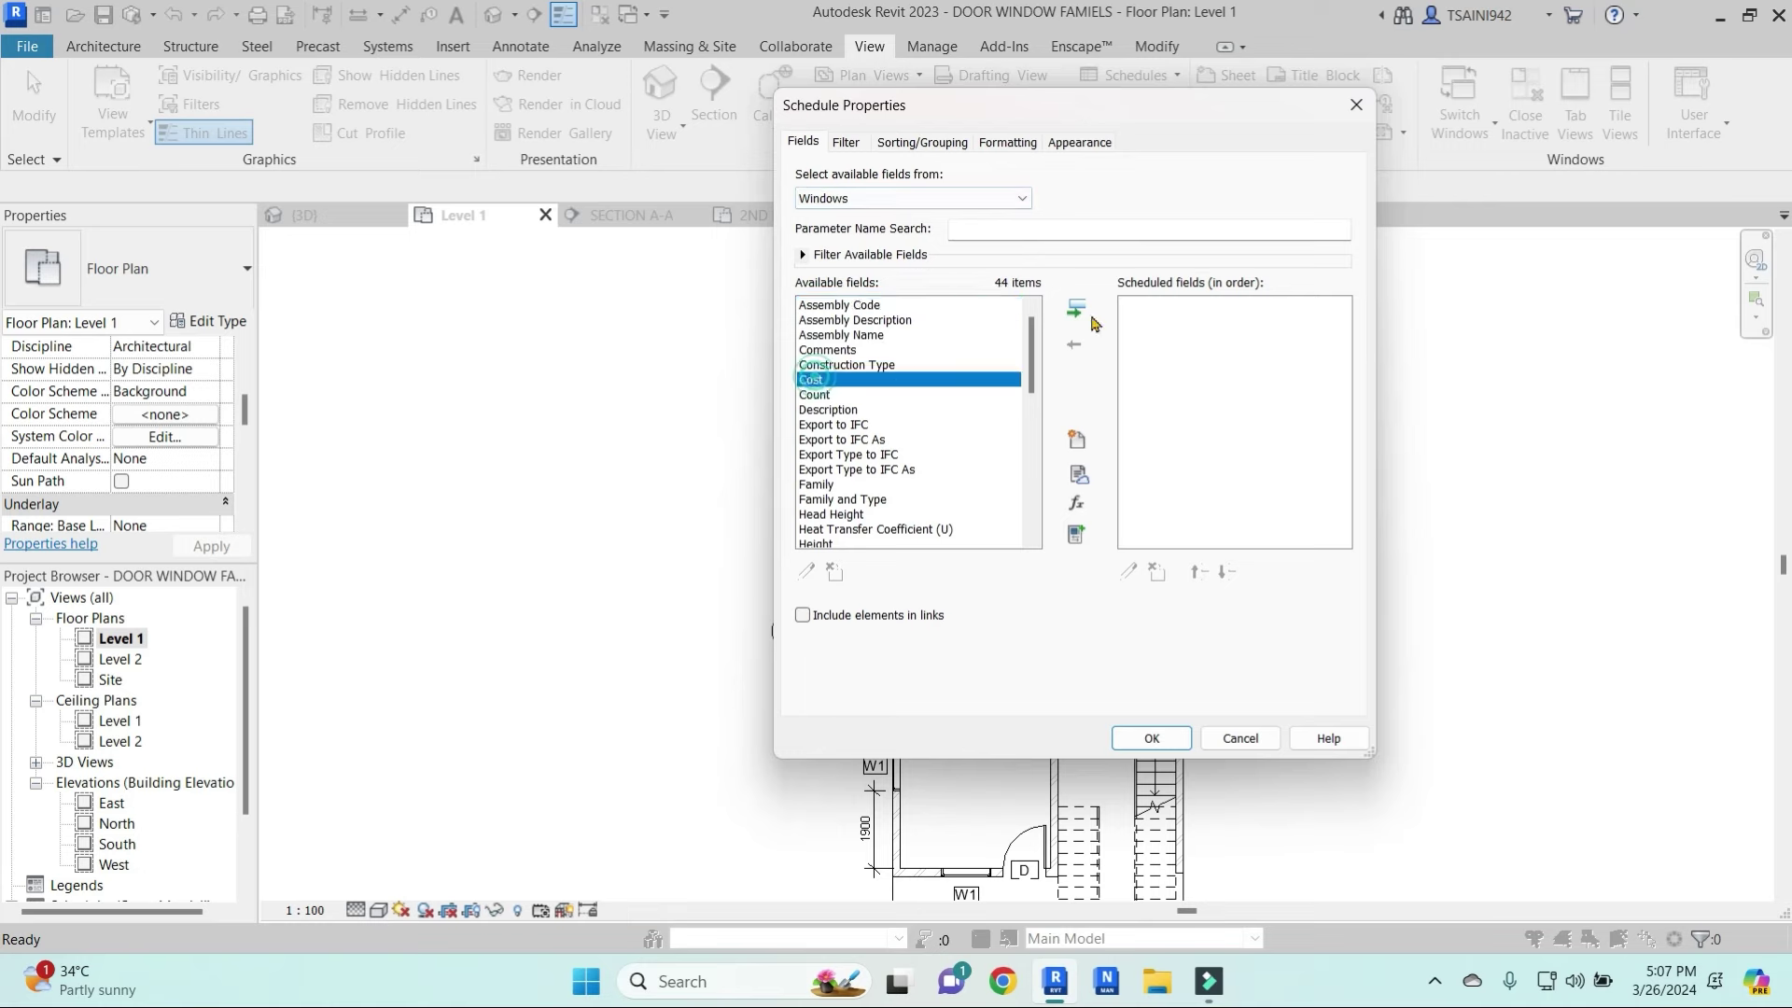
click(1080, 311)
click(1083, 312)
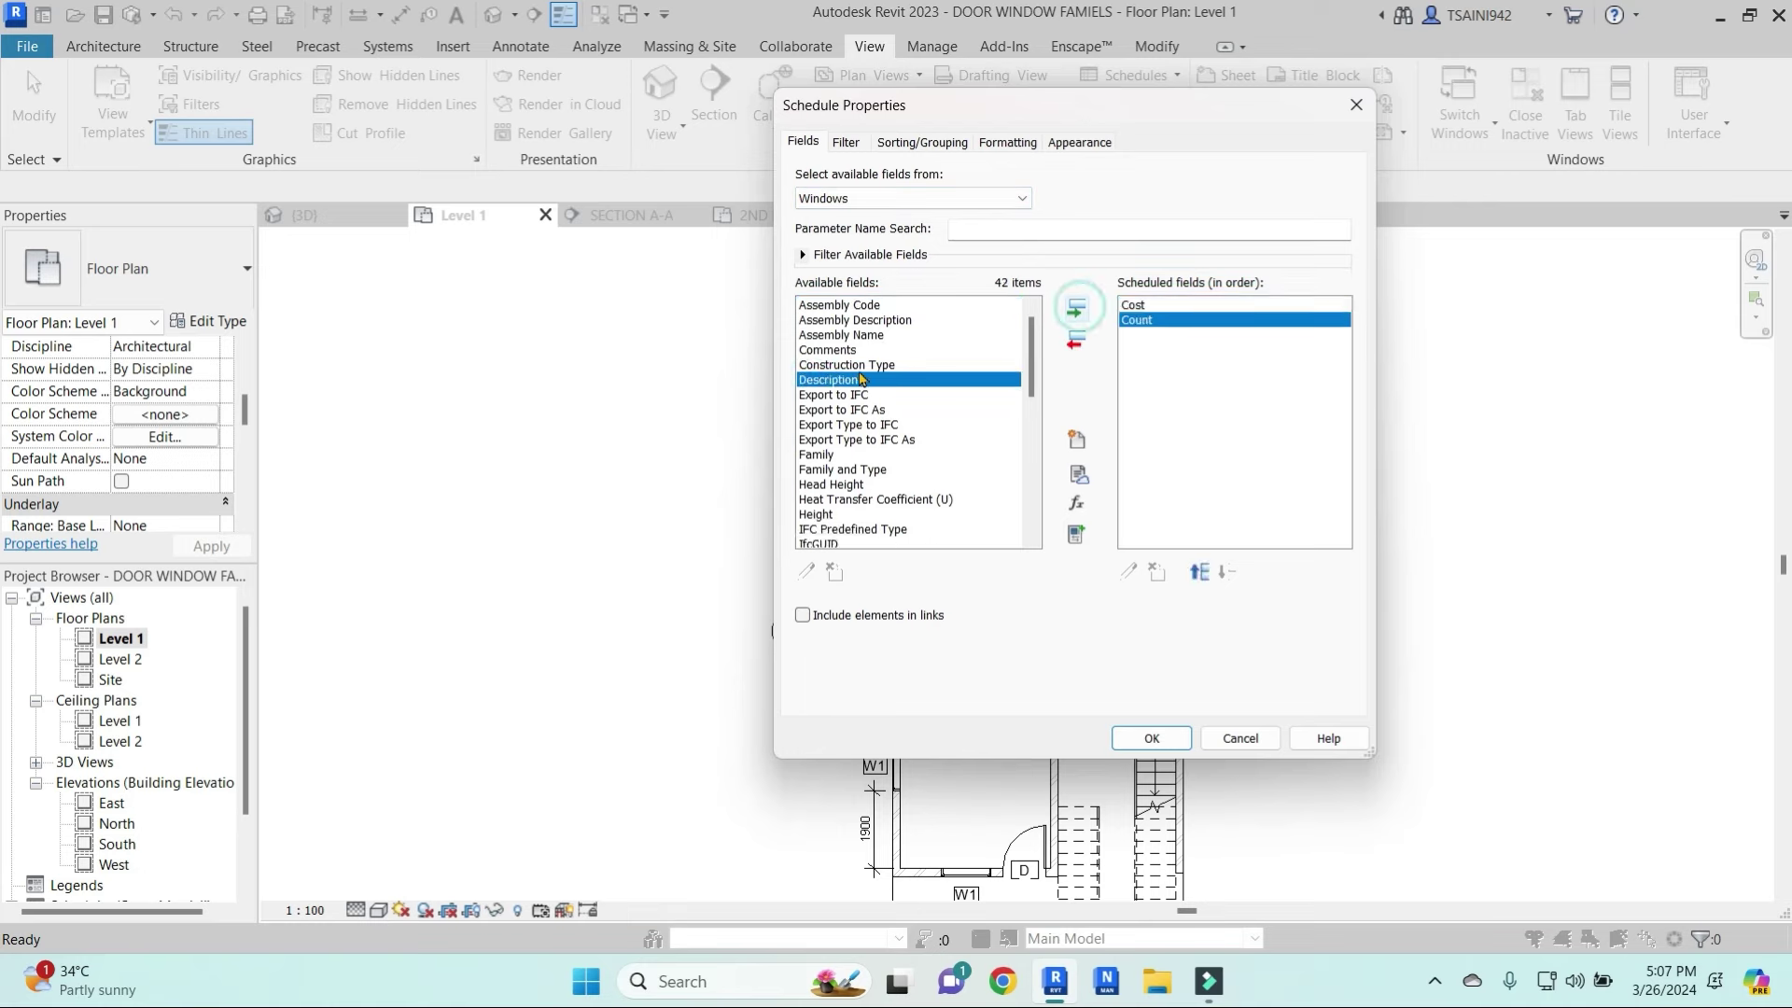
click(1078, 313)
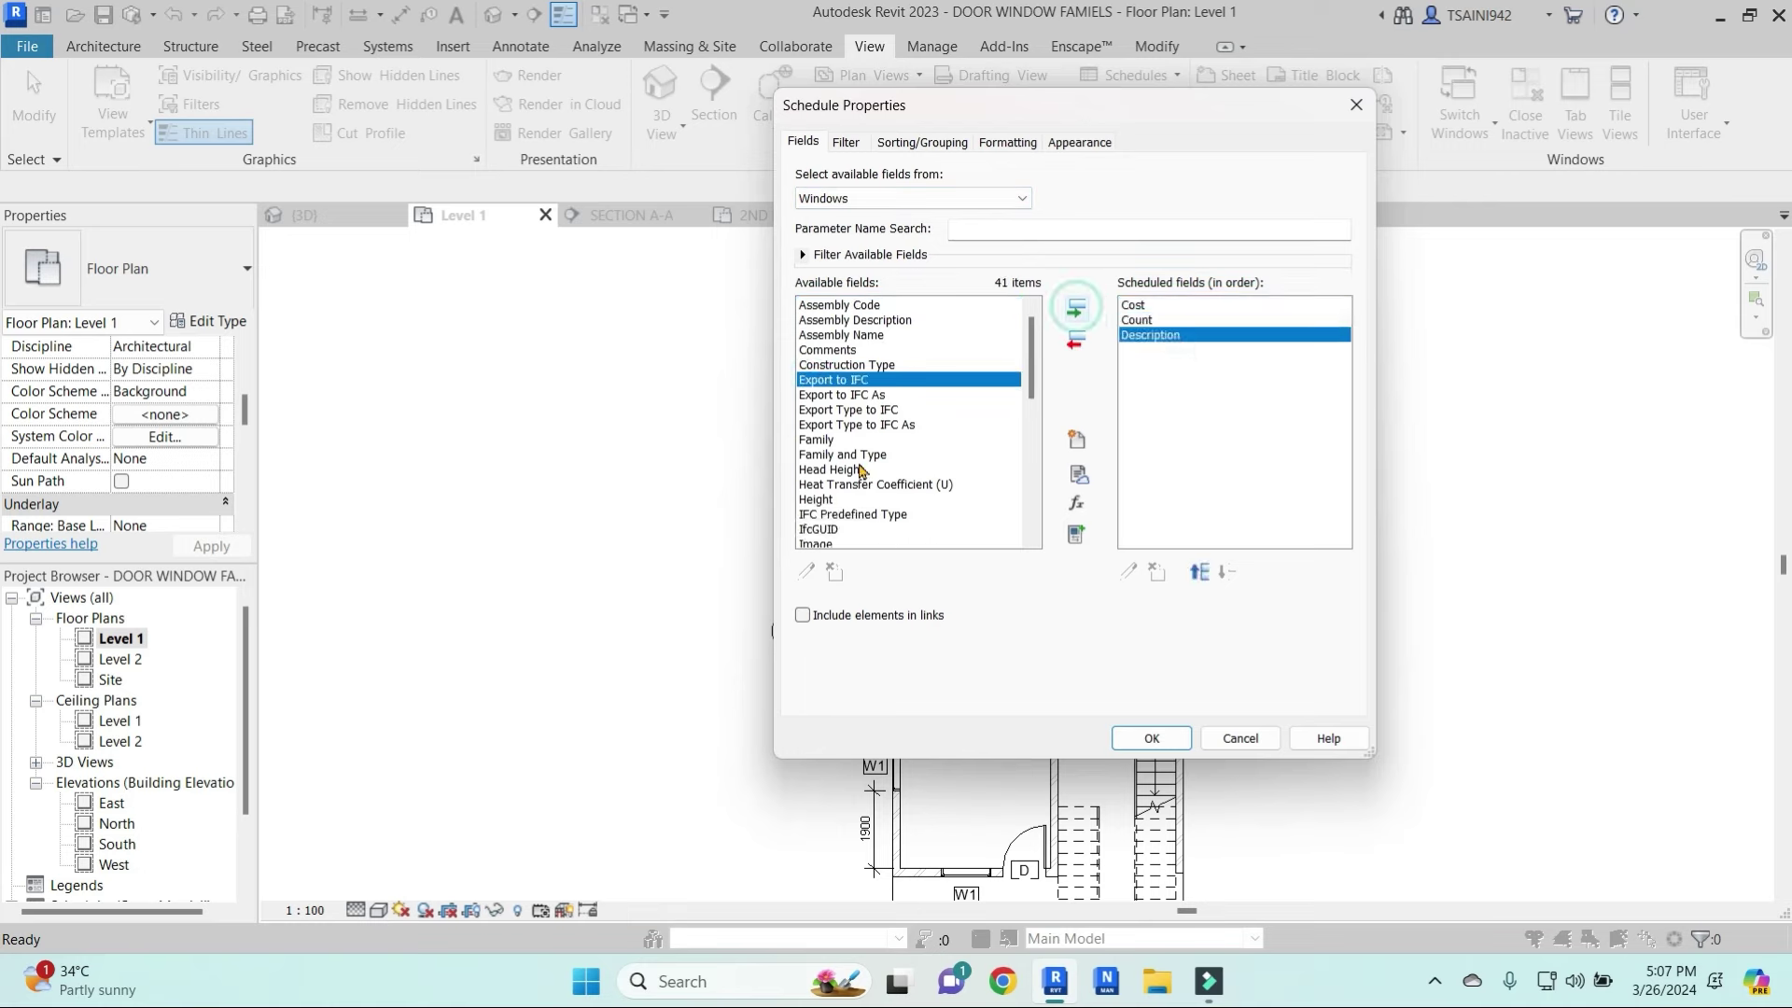
scroll(842, 484, down, 5)
scroll(819, 366, up, 3)
scroll(819, 459, up, 2)
scroll(830, 467, down, 4)
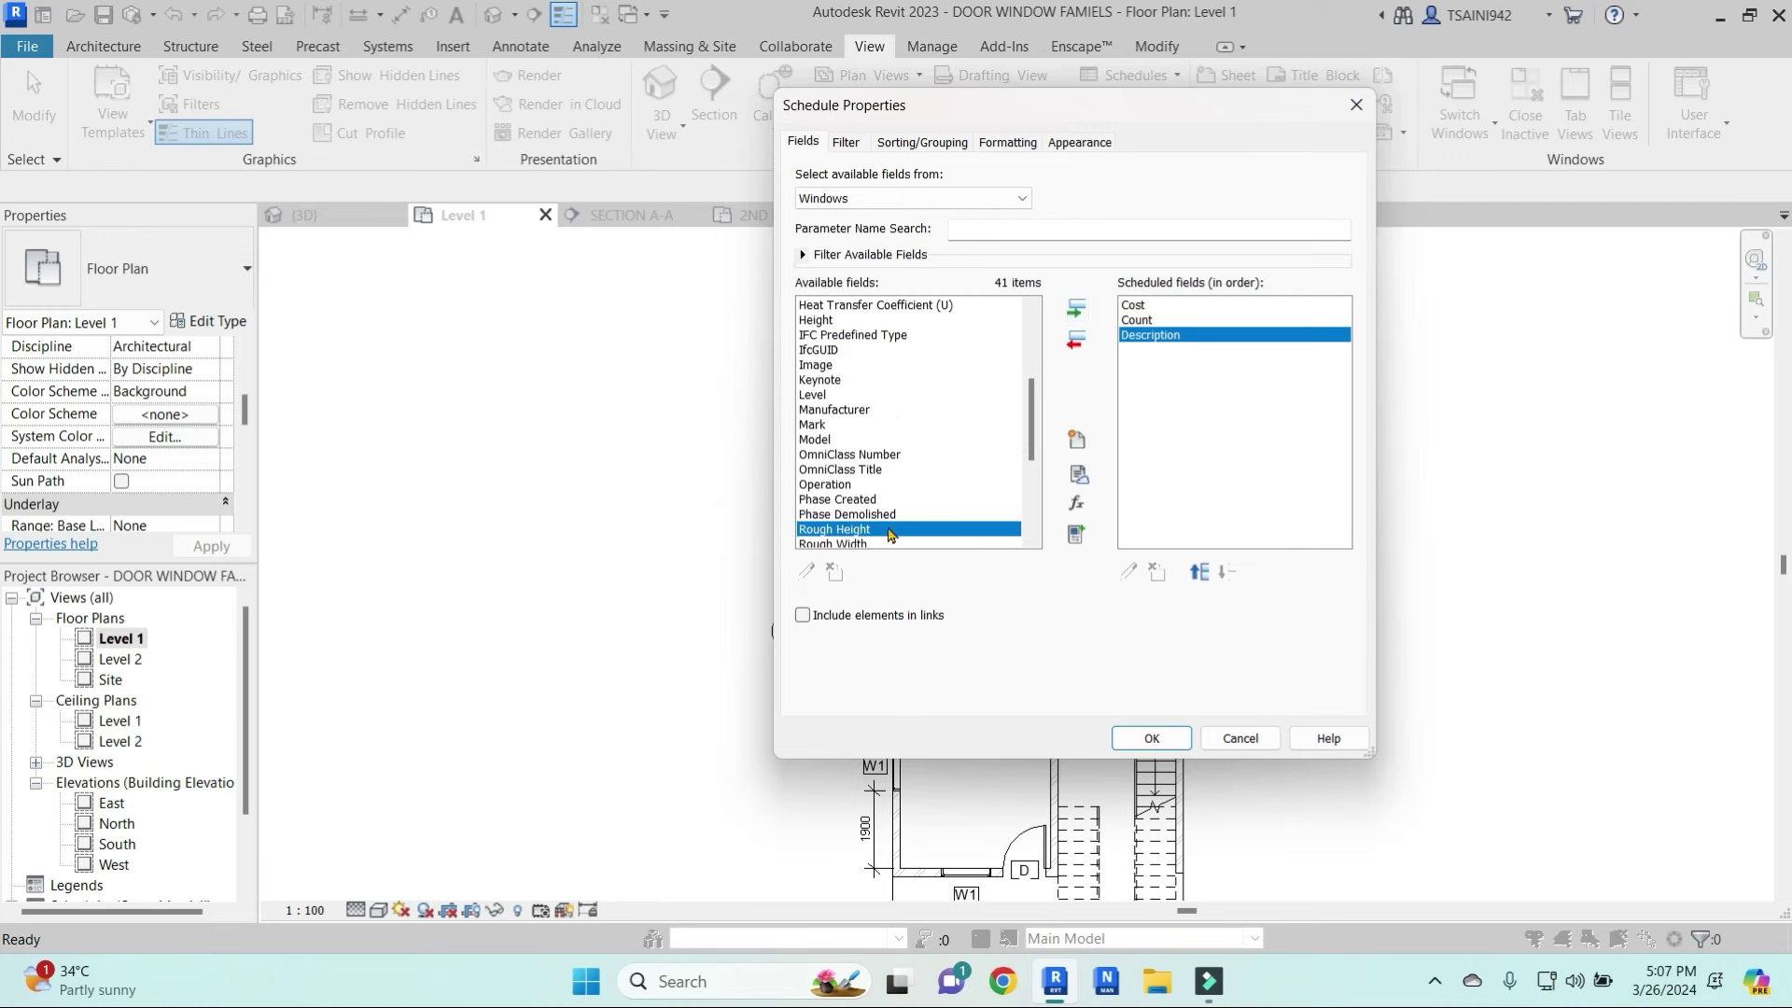
ctrl+click(860, 546)
click(1076, 311)
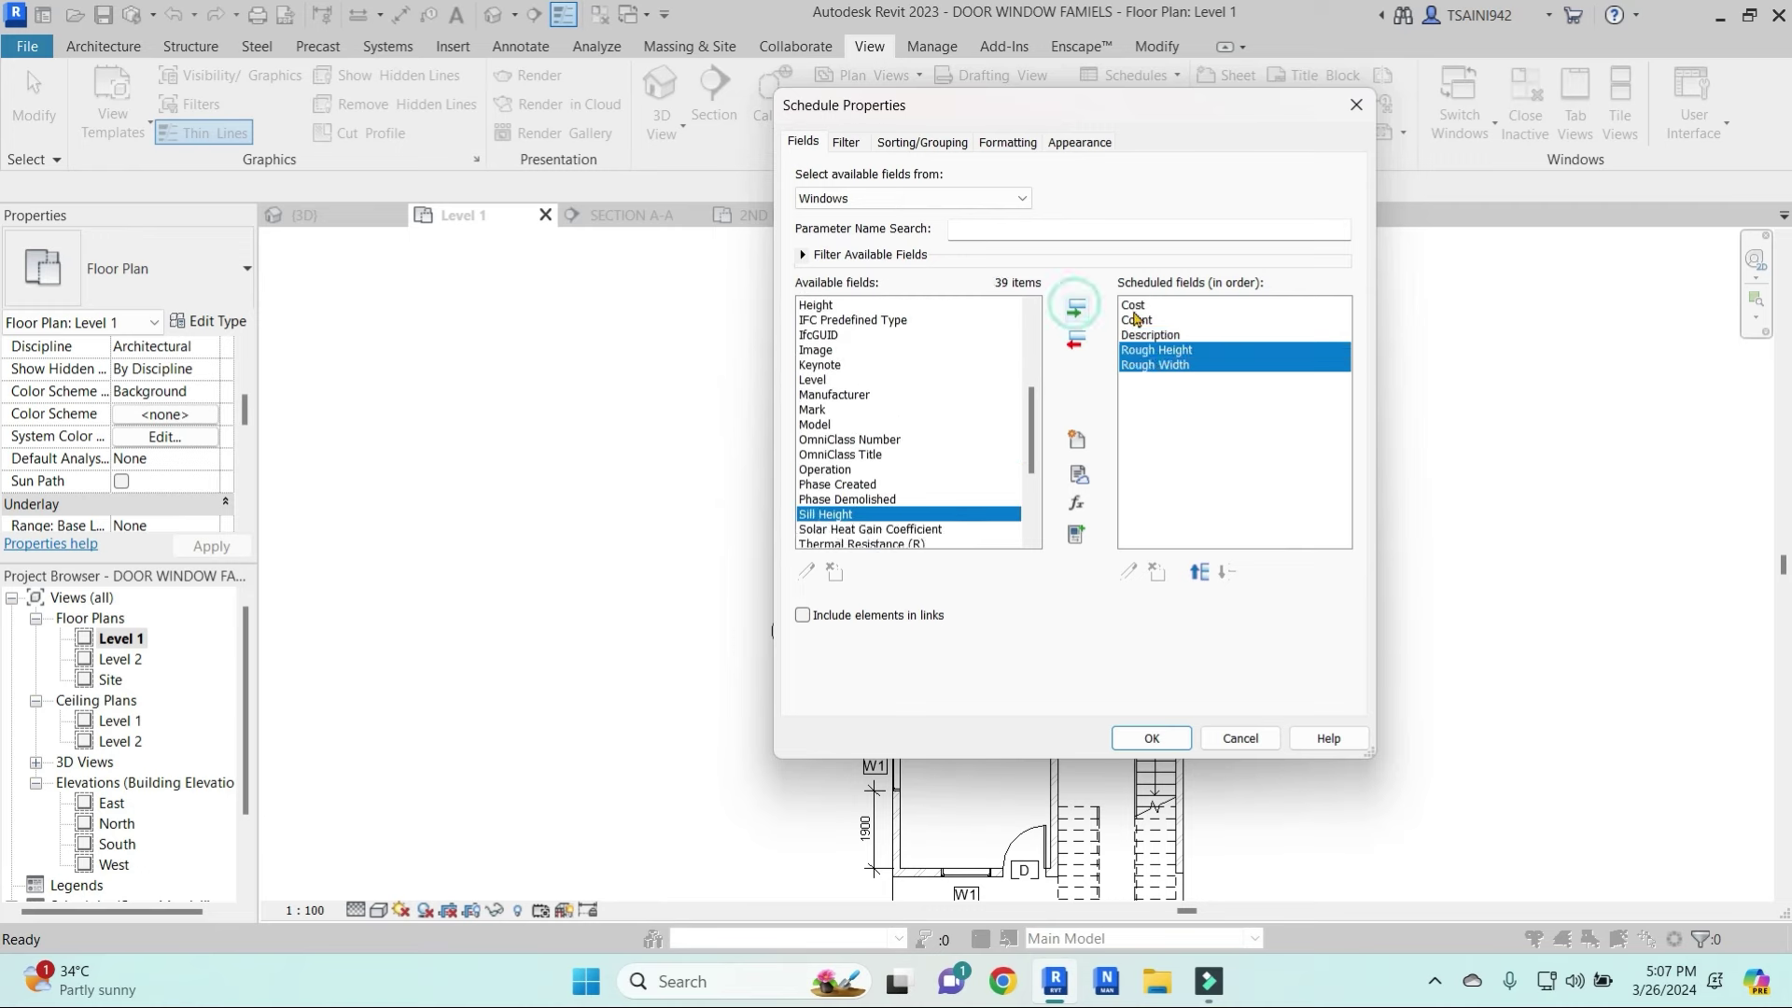
Move the Cost field to the end of the column order
click(1140, 311)
click(1225, 572)
click(1226, 572)
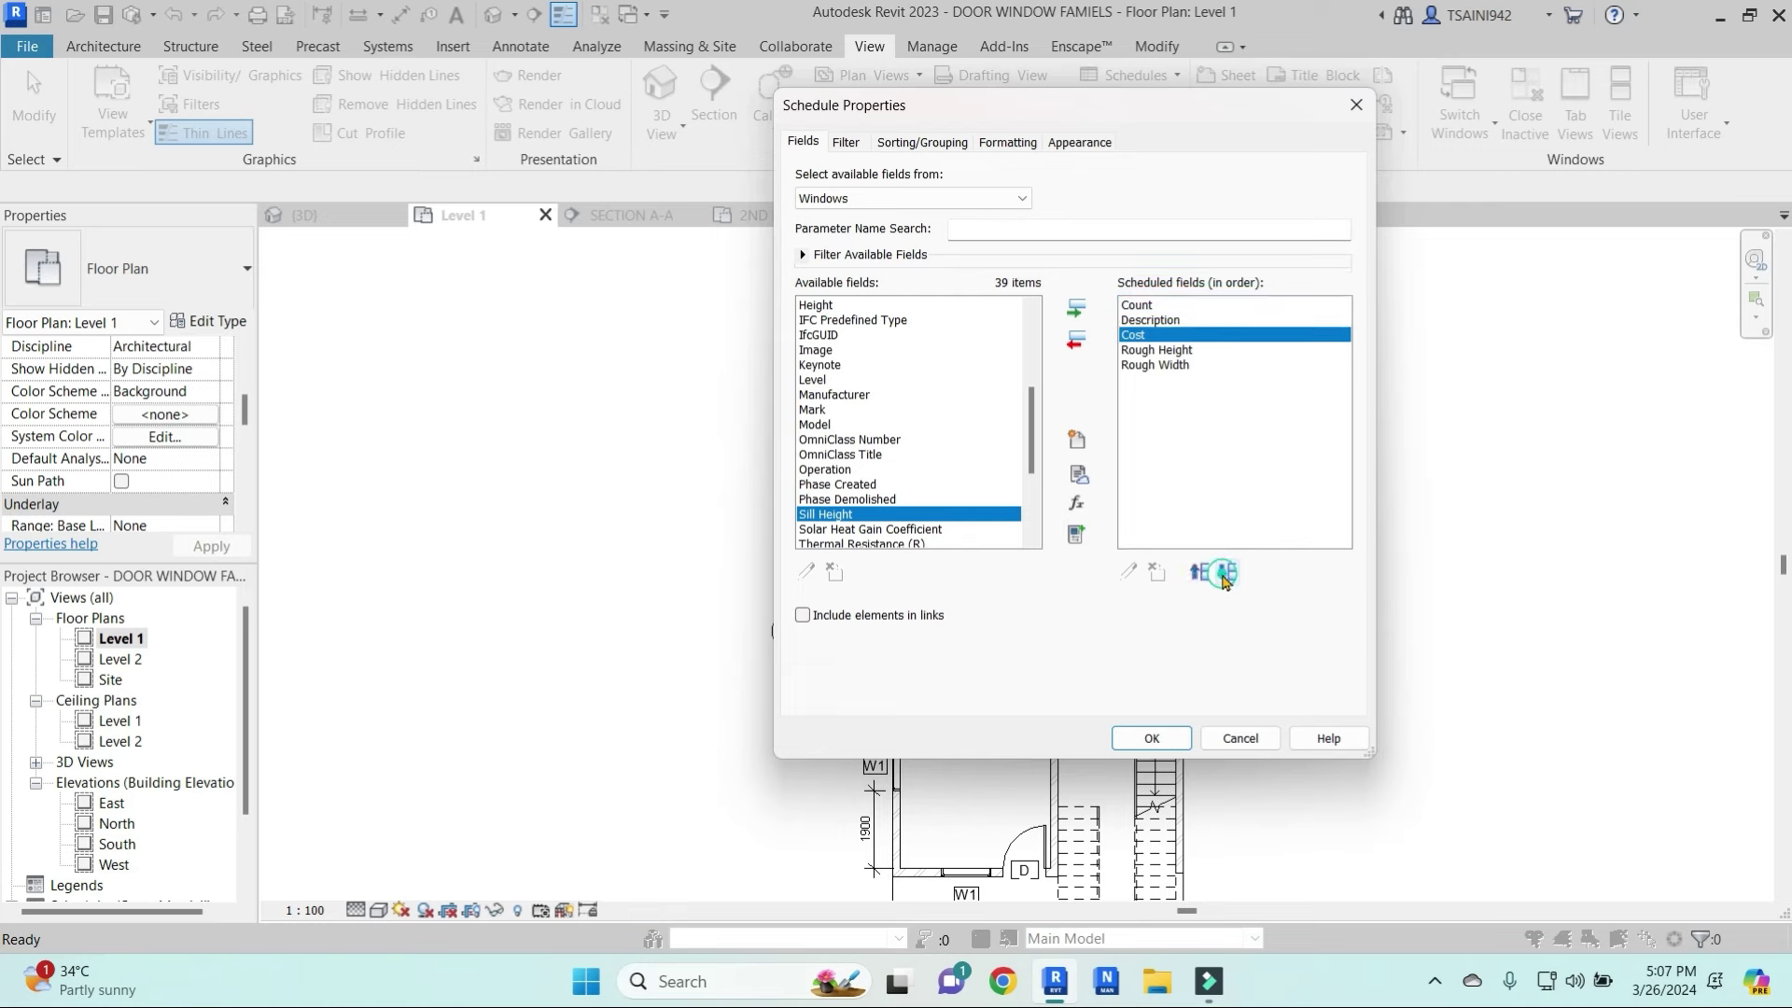
click(1226, 572)
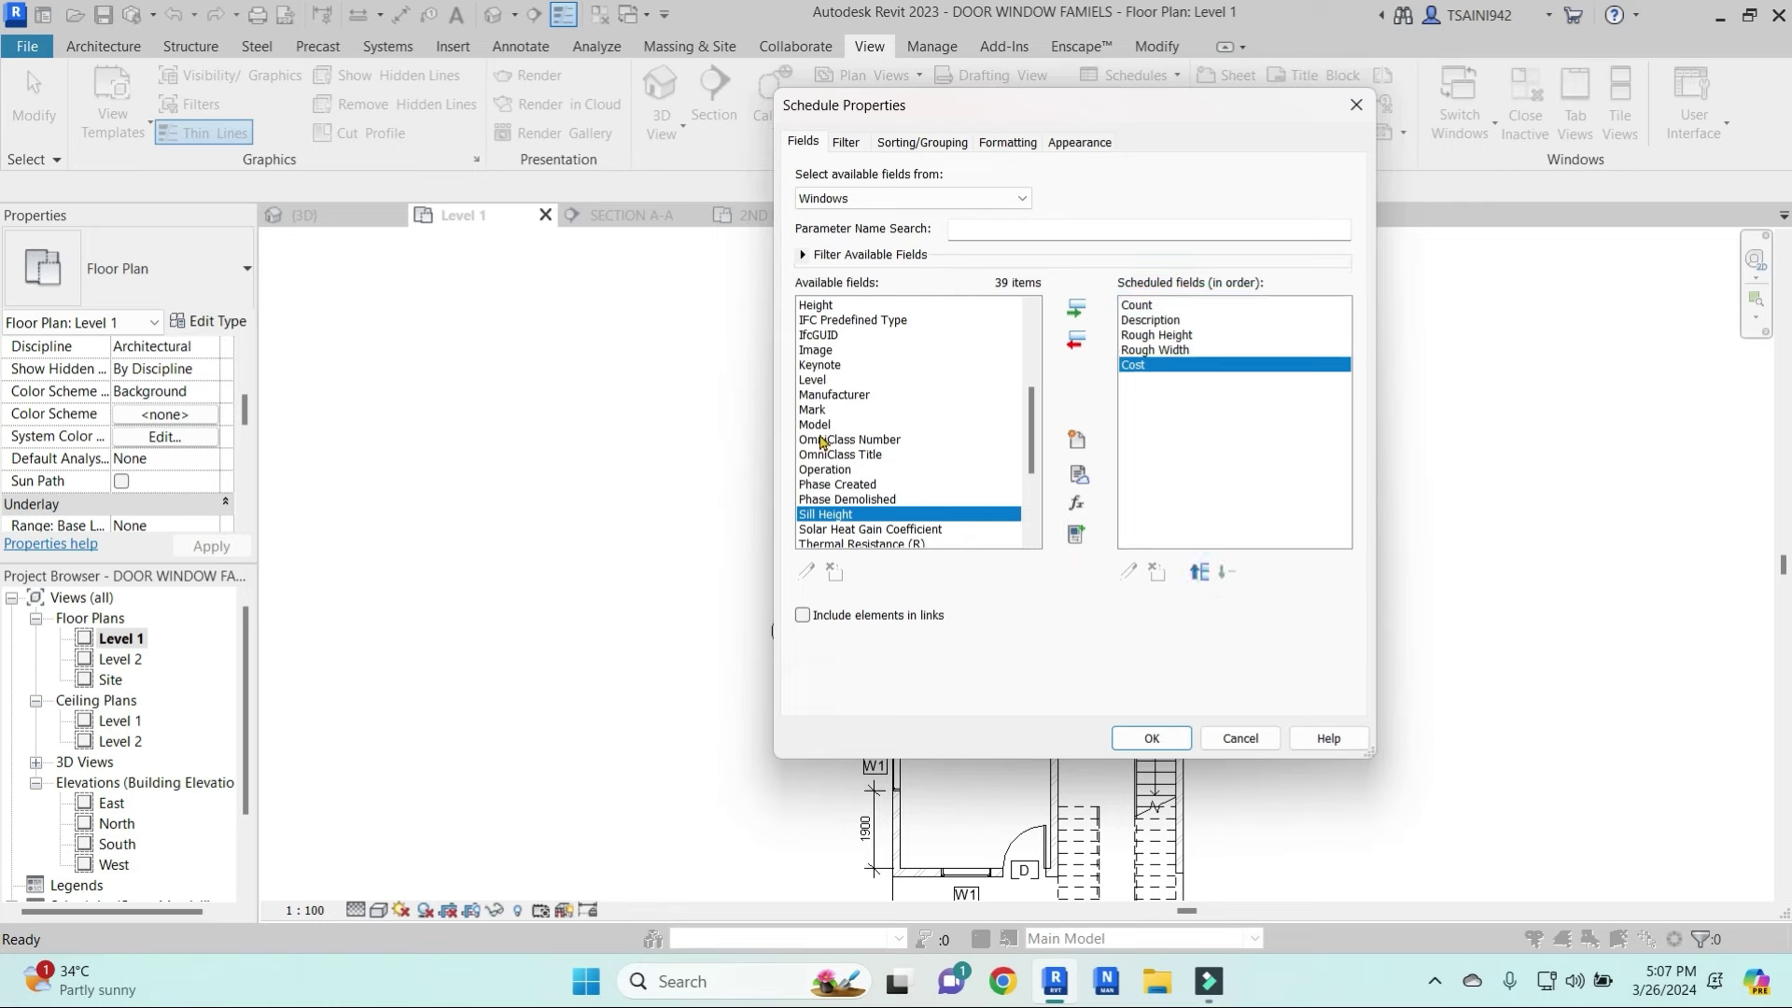
click(818, 411)
Add Type Mark and make it the first column
scroll(826, 479, down, 3)
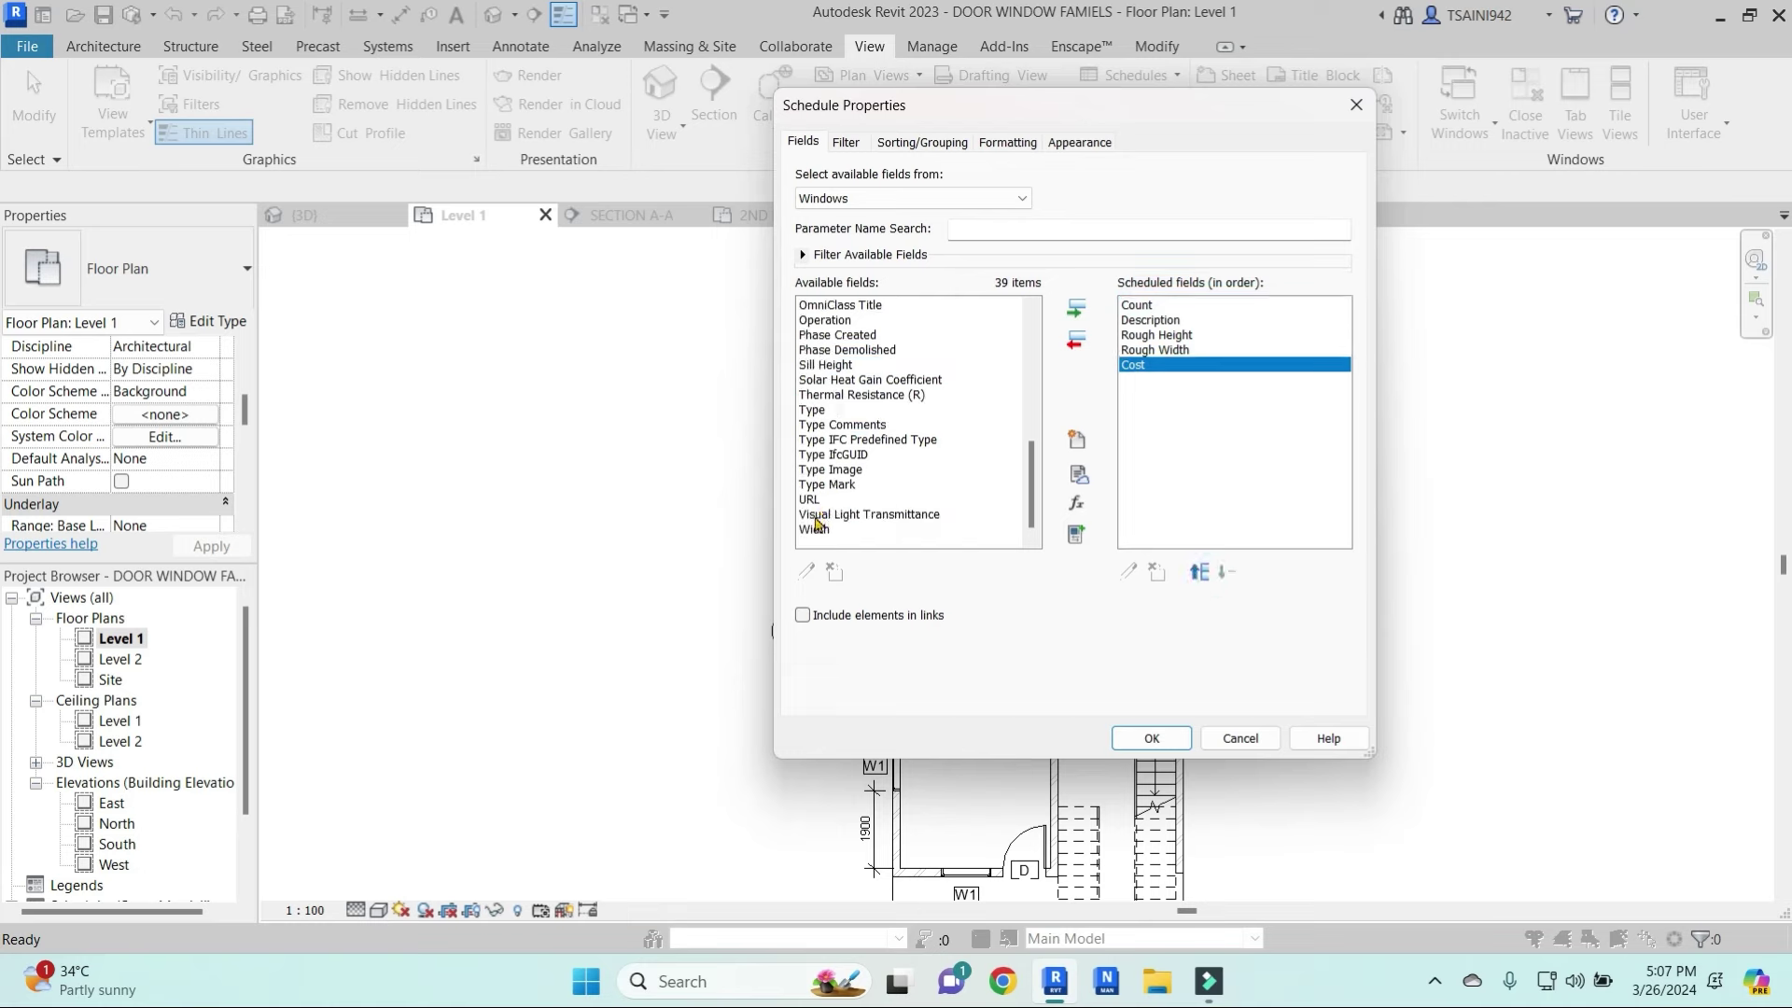
click(836, 485)
click(1076, 308)
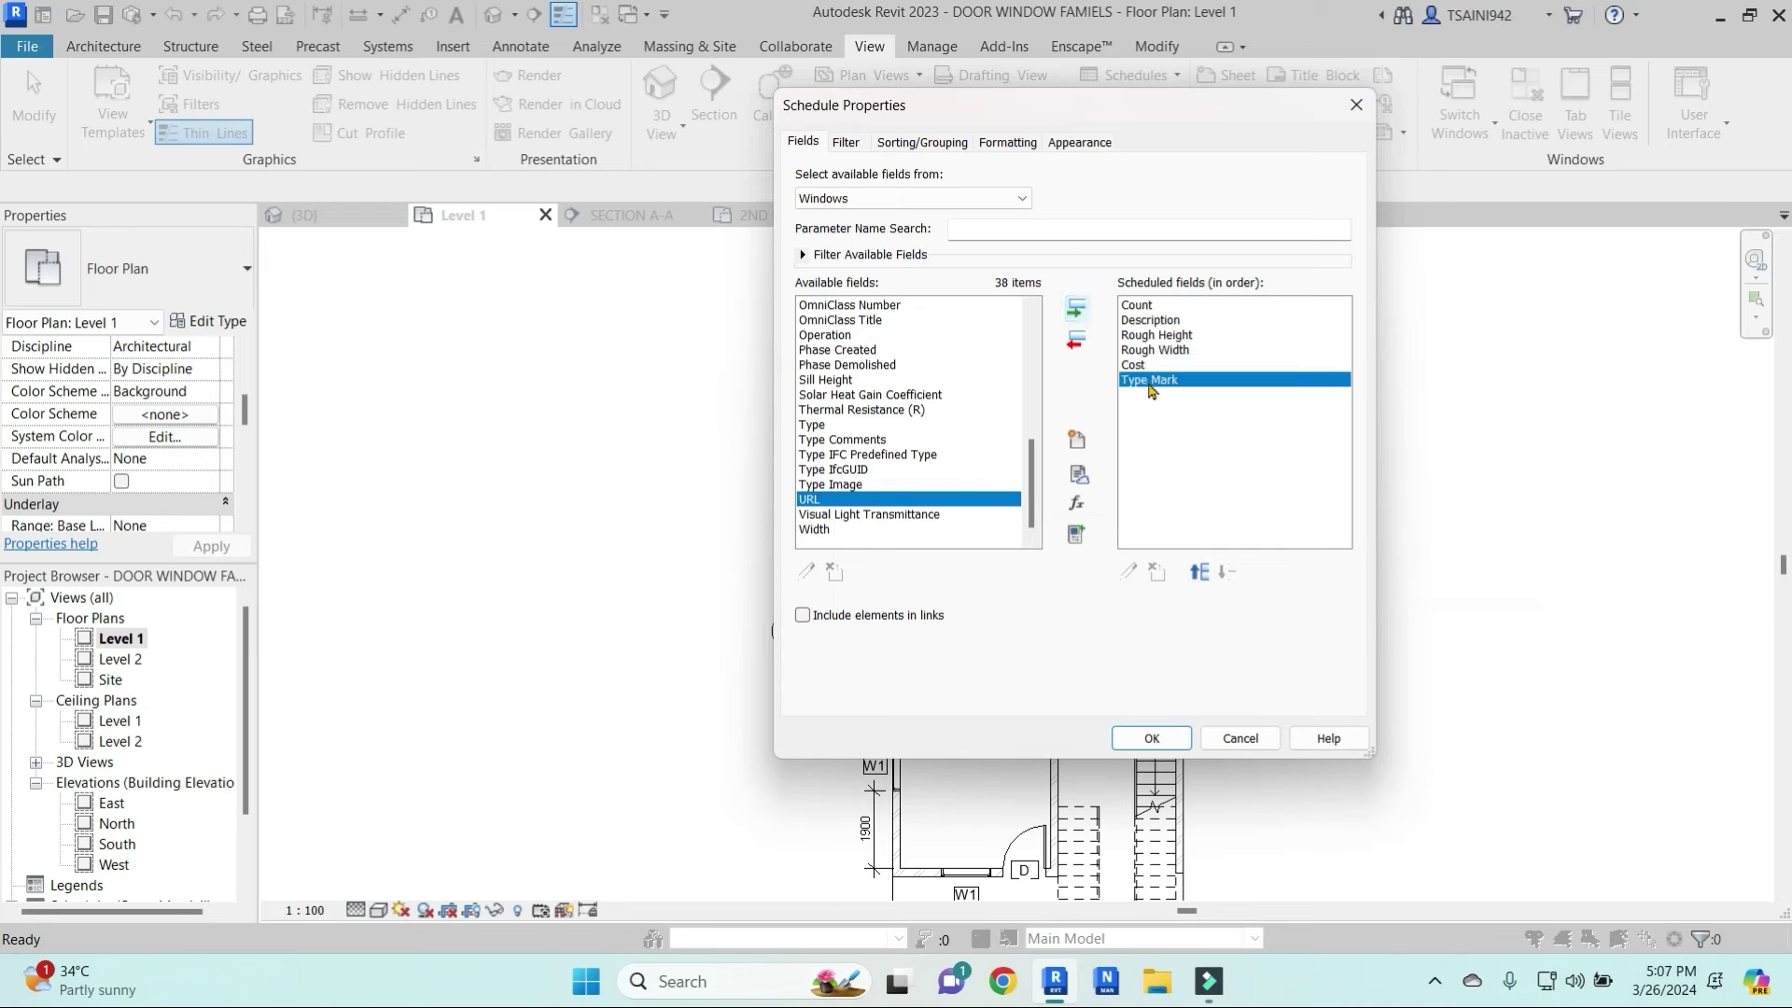
click(1197, 572)
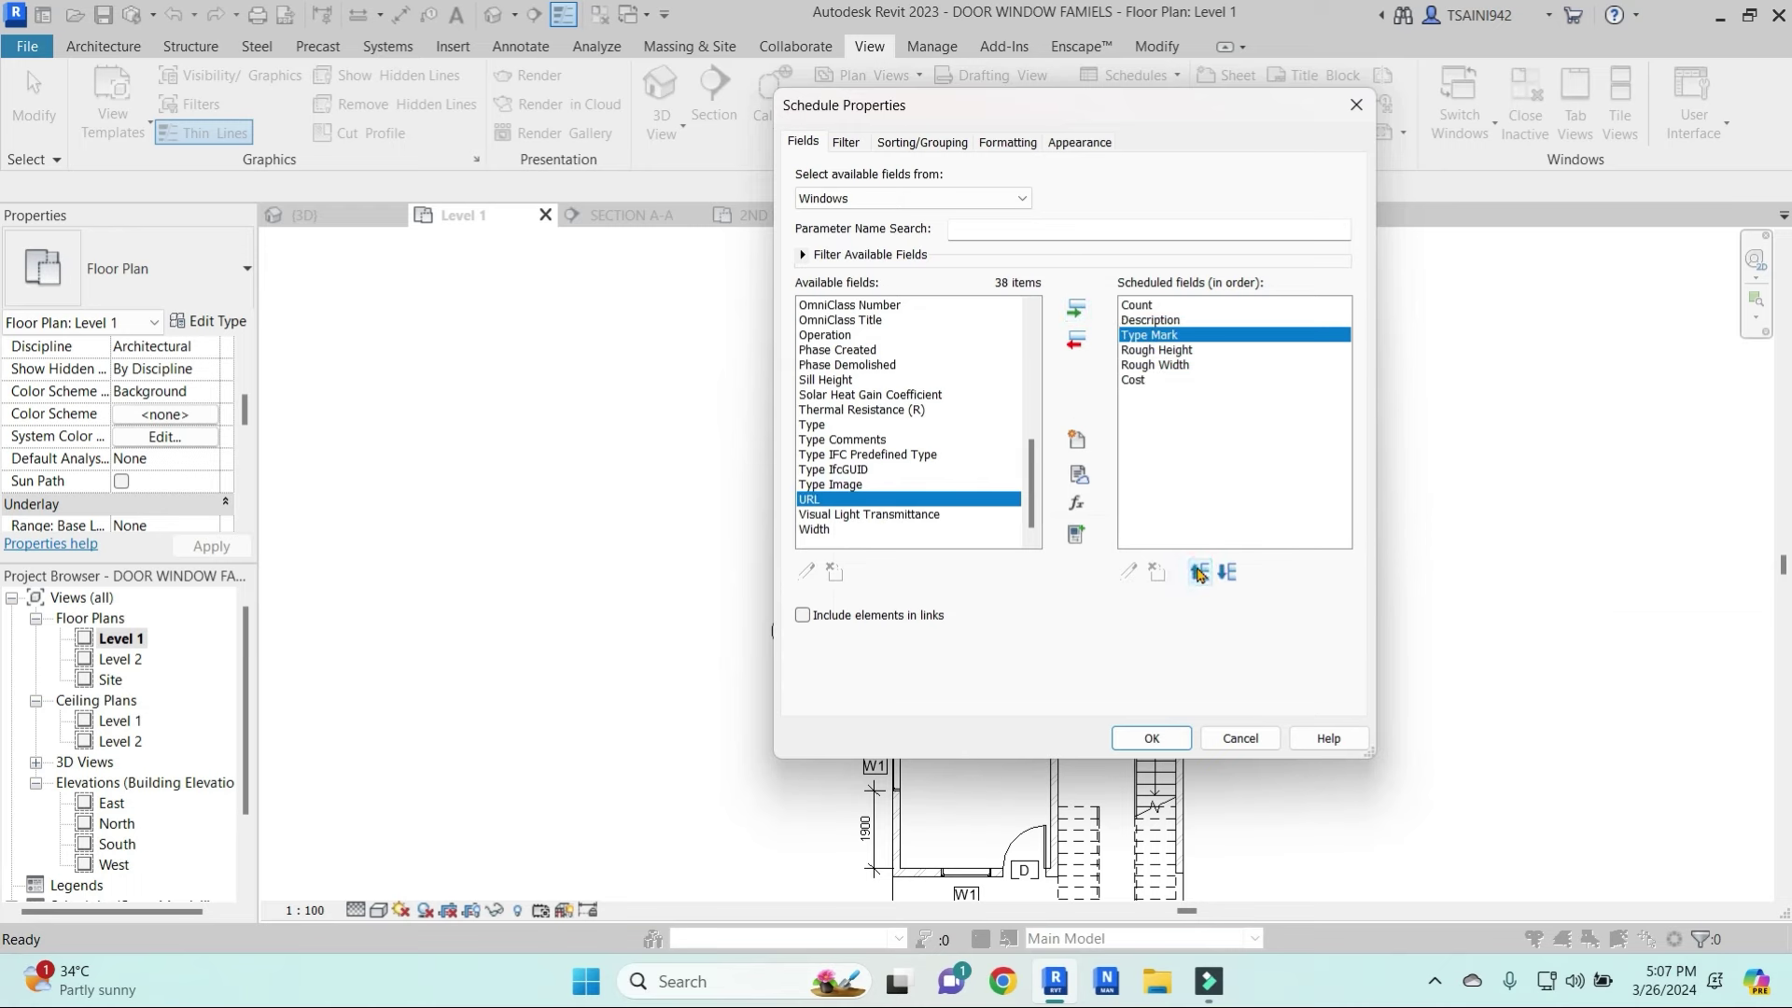
click(1198, 572)
click(1147, 321)
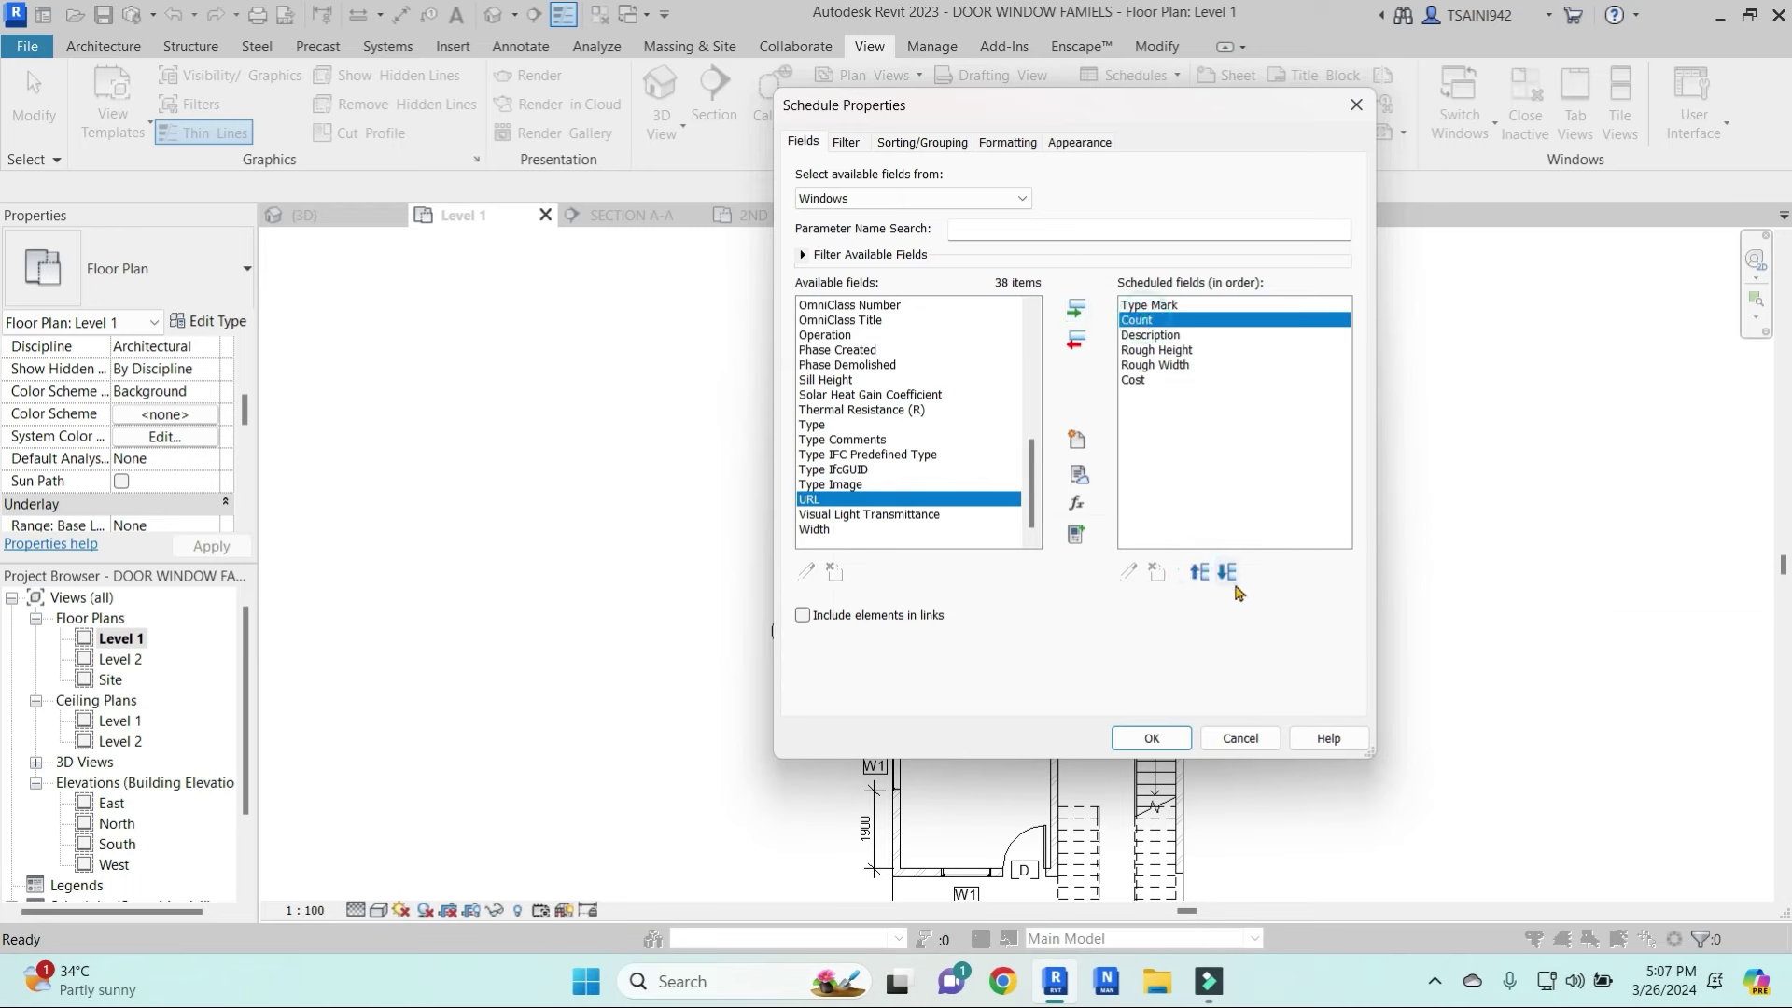
Make Count the last column and confirm the field changes
click(1228, 572)
click(1227, 572)
click(1228, 573)
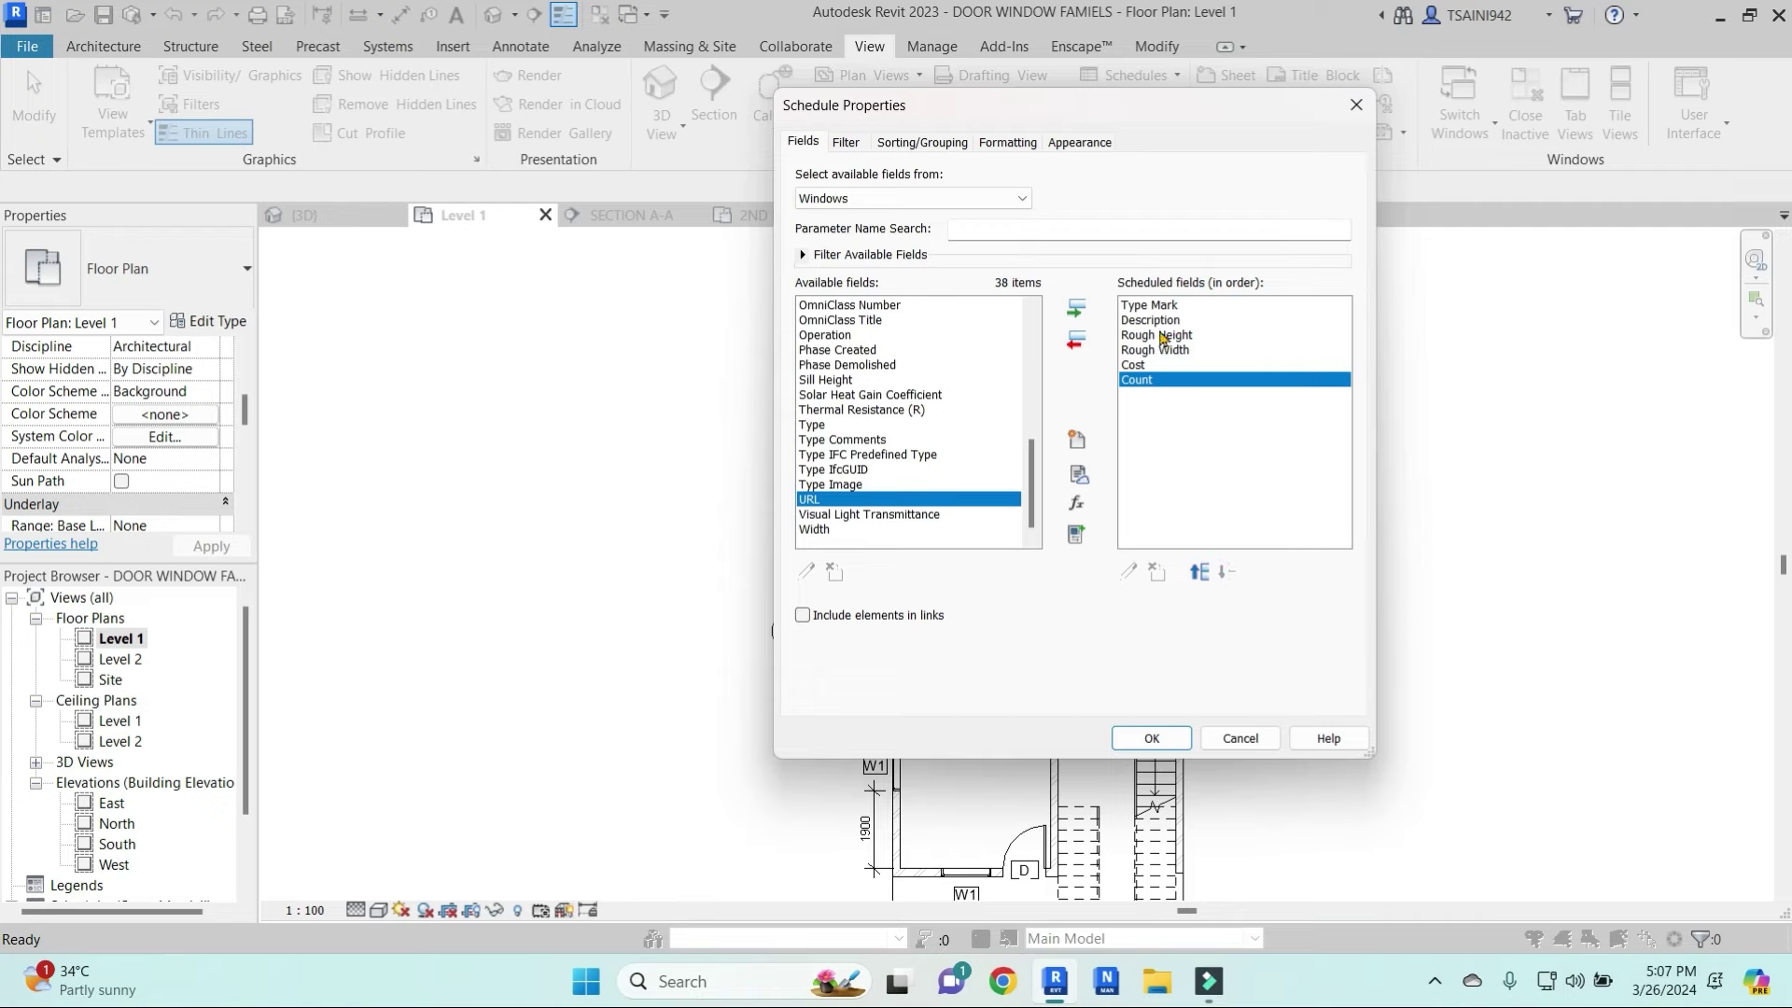
click(1162, 320)
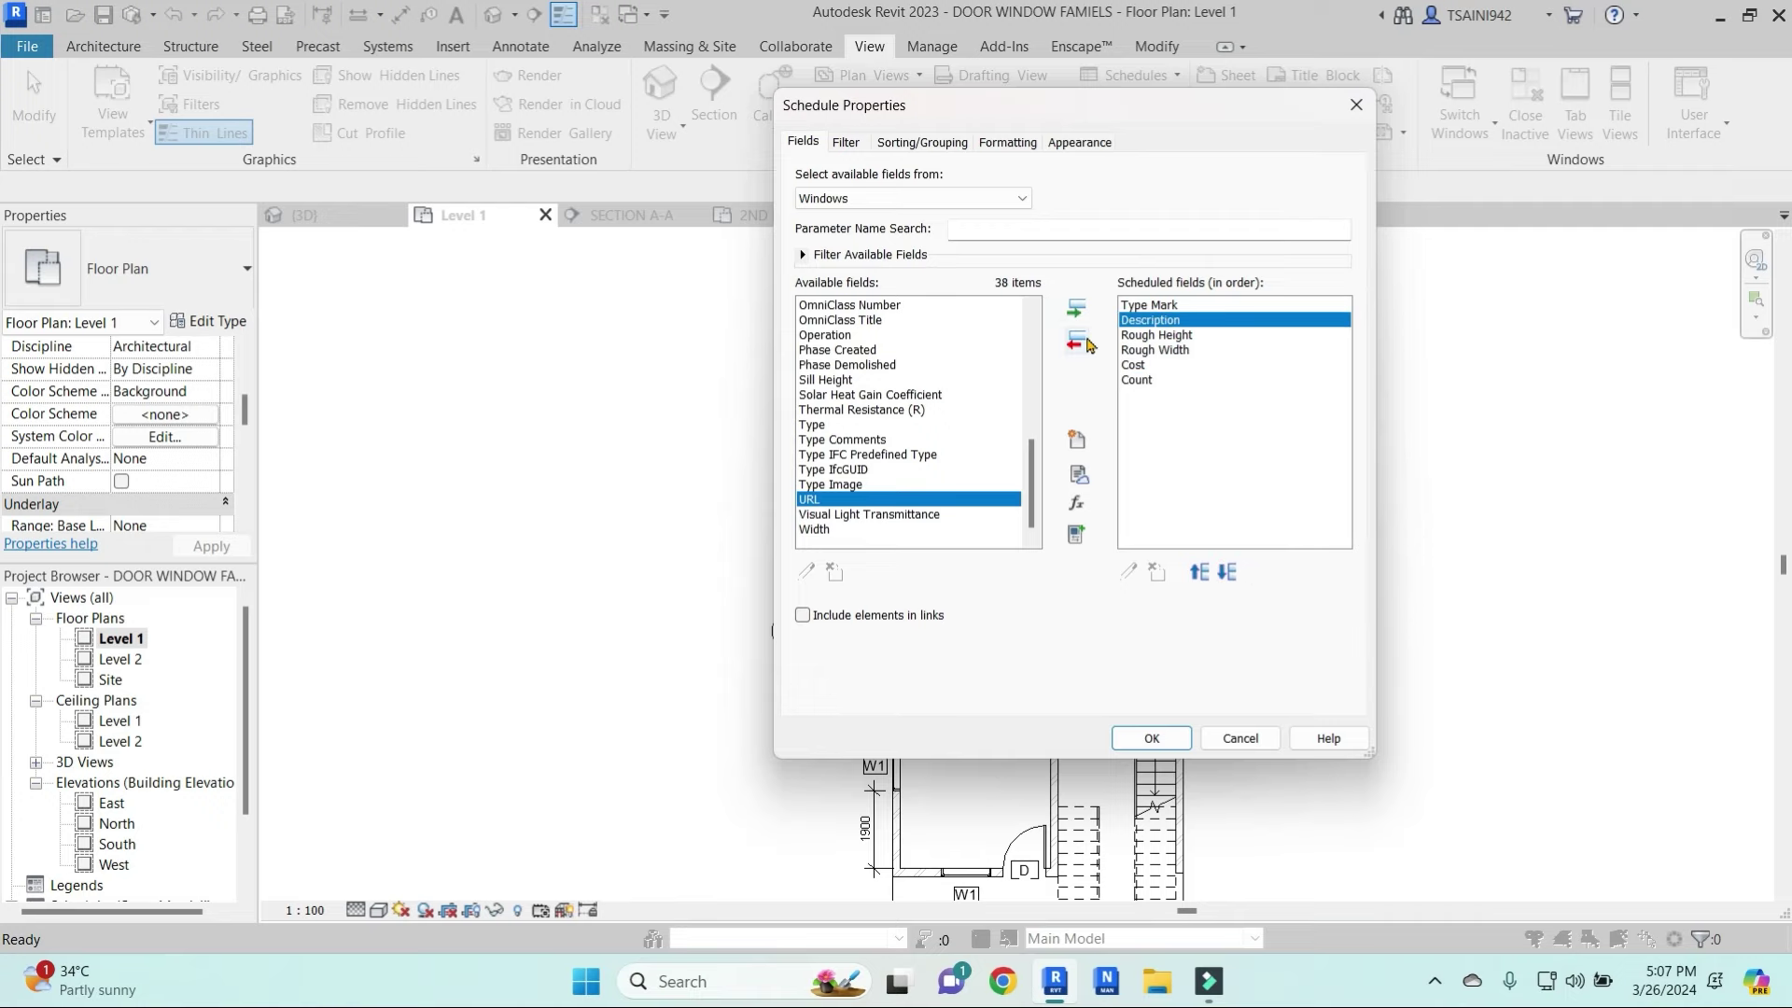
click(1154, 737)
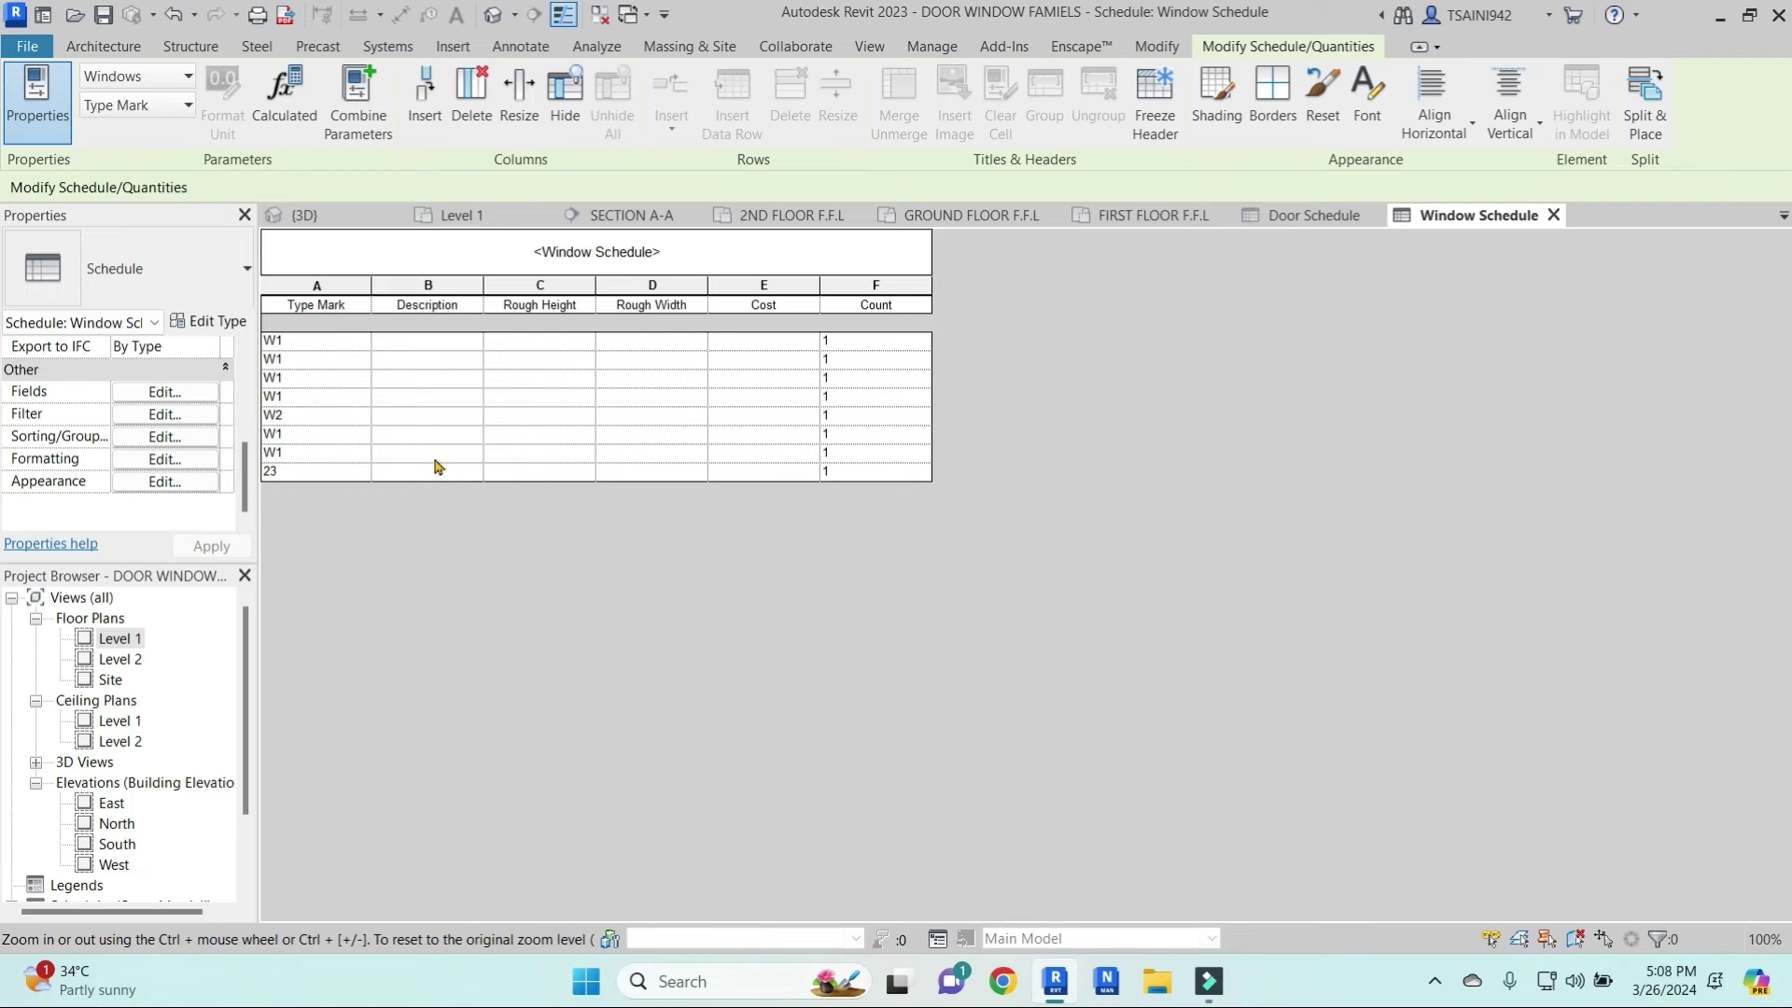
Delete the Rough Height and Rough Width columns from the Window Schedule
click(566, 294)
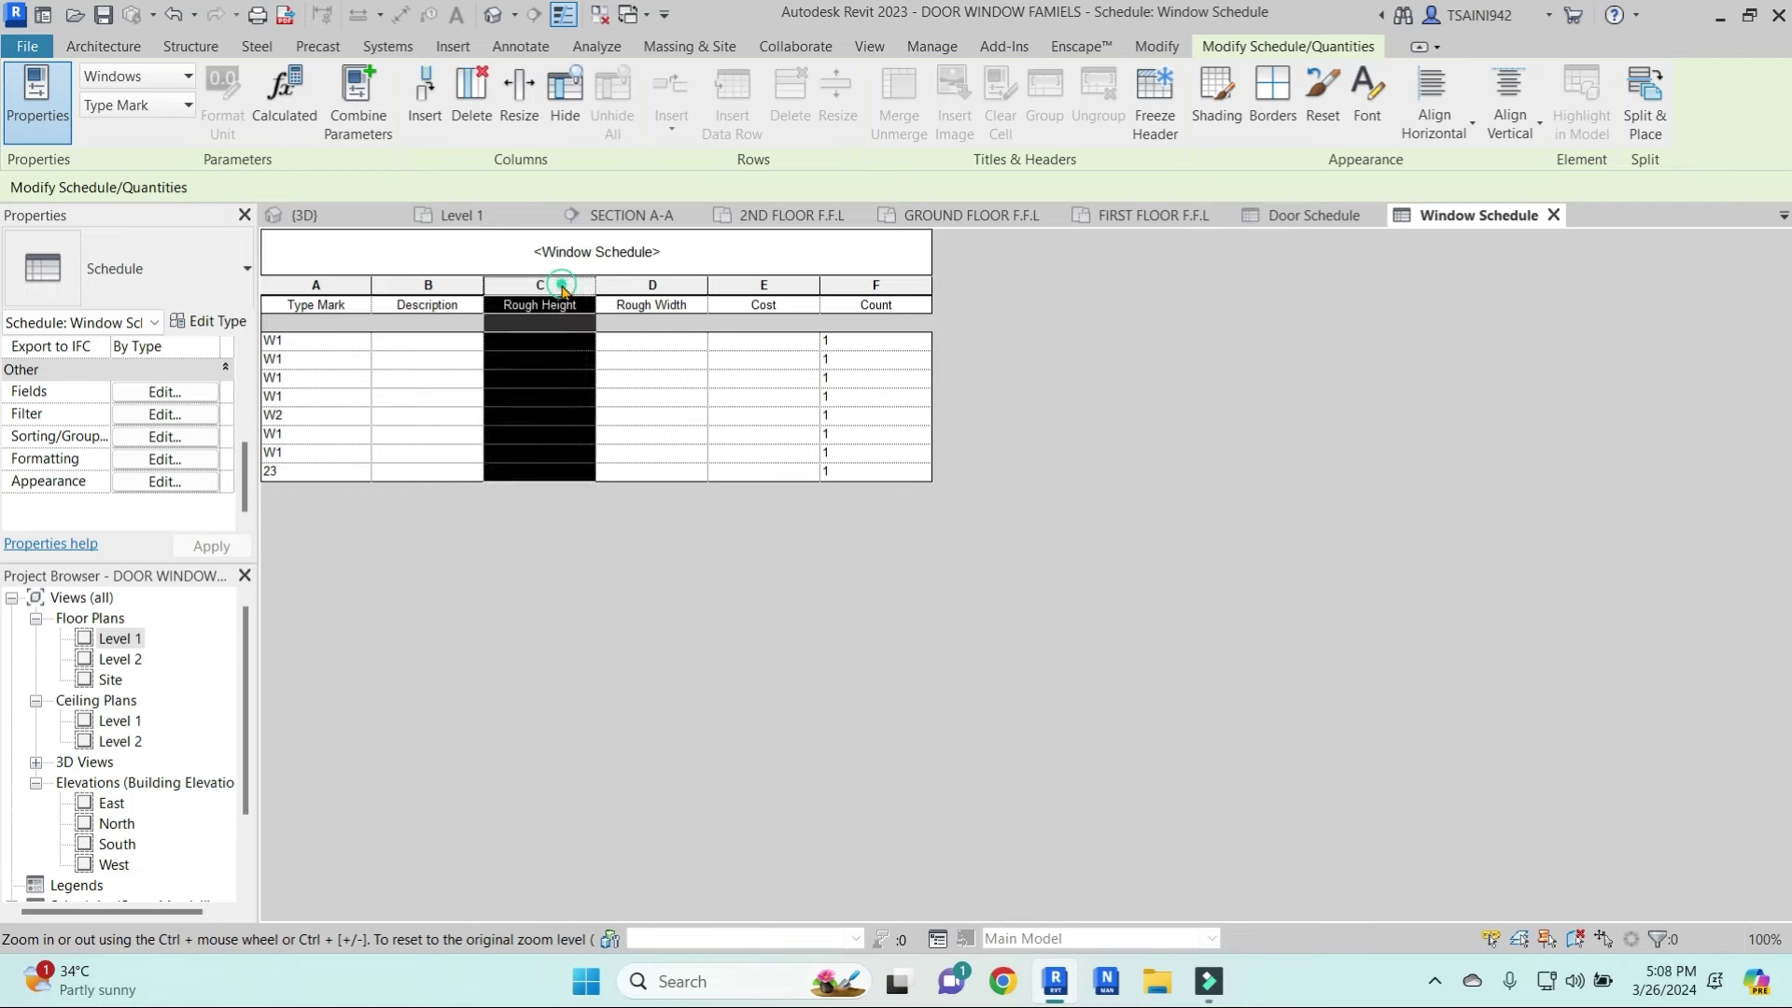
click(471, 93)
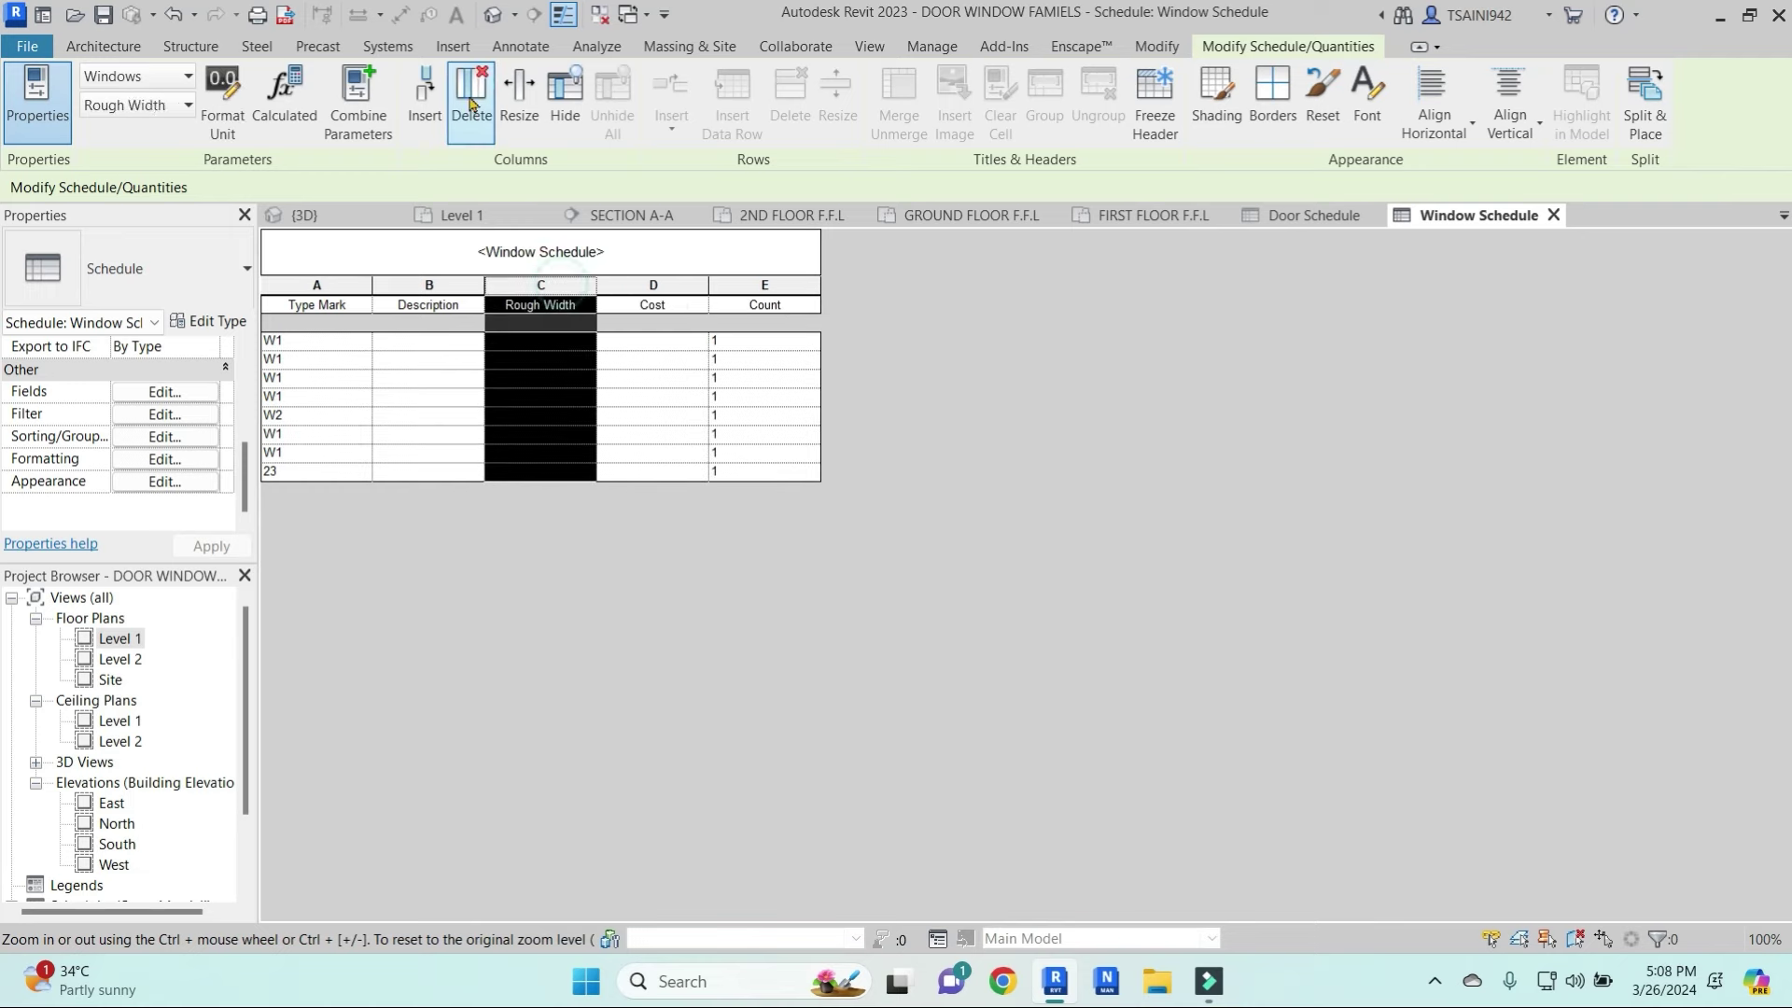
click(471, 93)
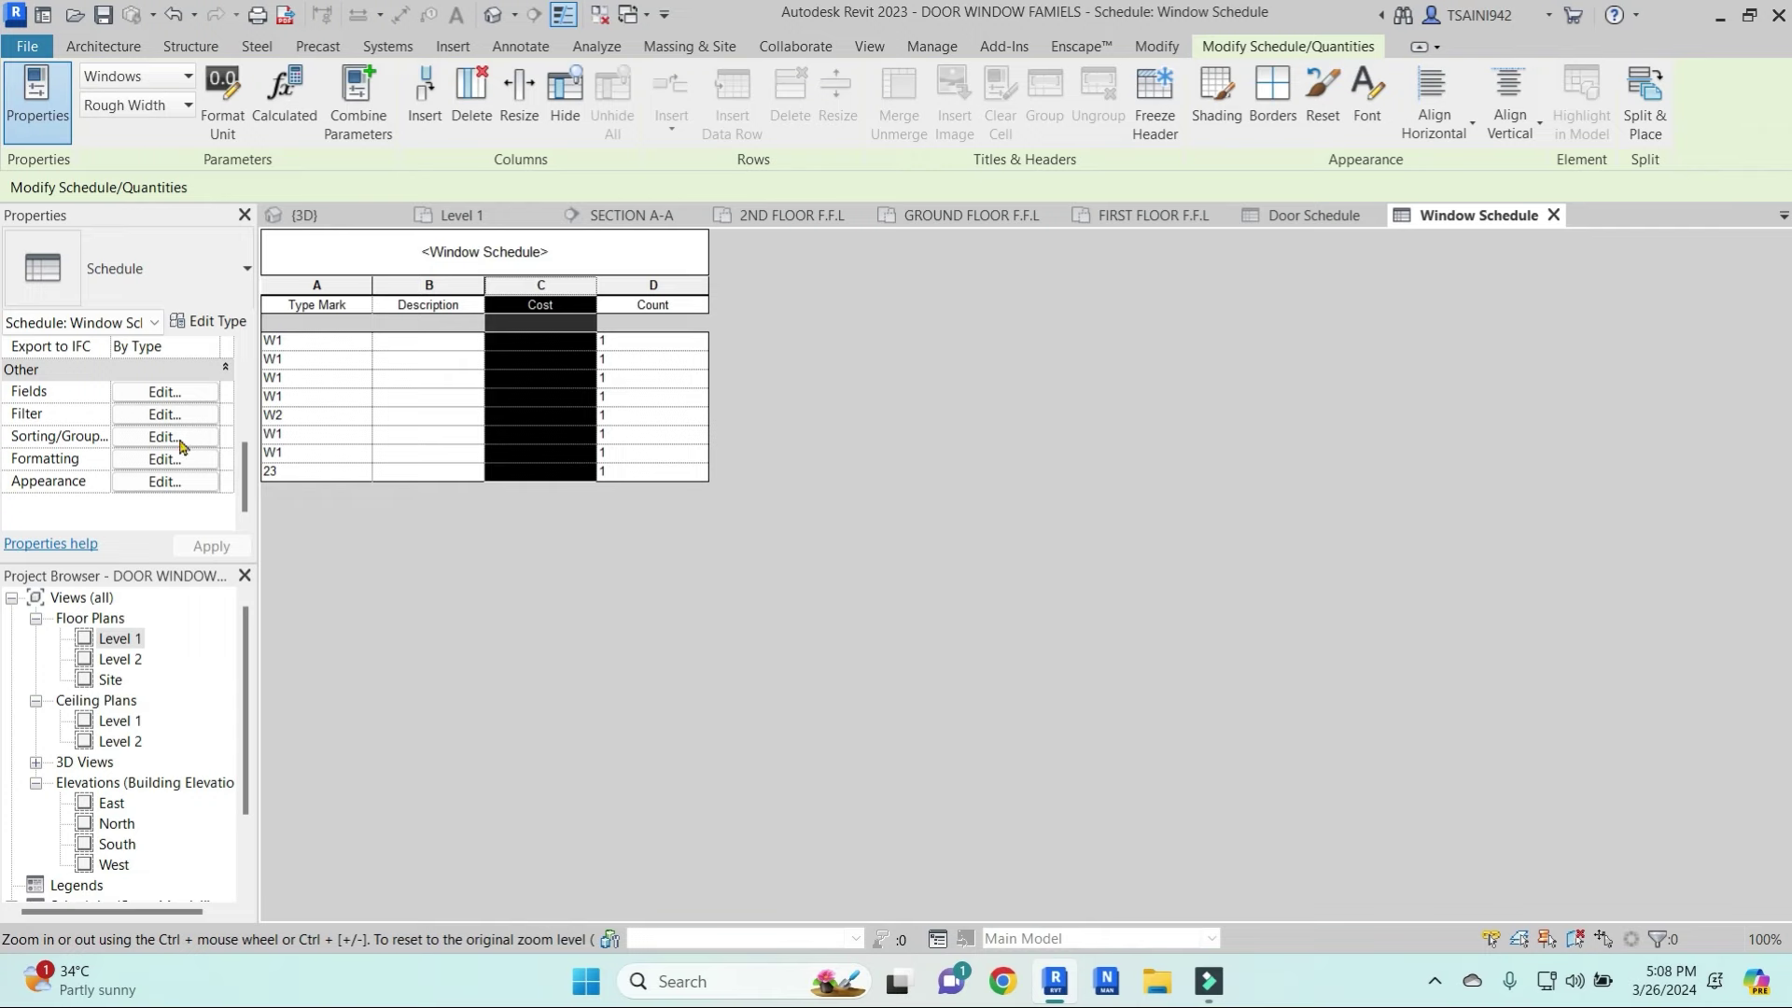
Add the Height, Sill Height and Width fields to the schedule
click(165, 393)
click(836, 396)
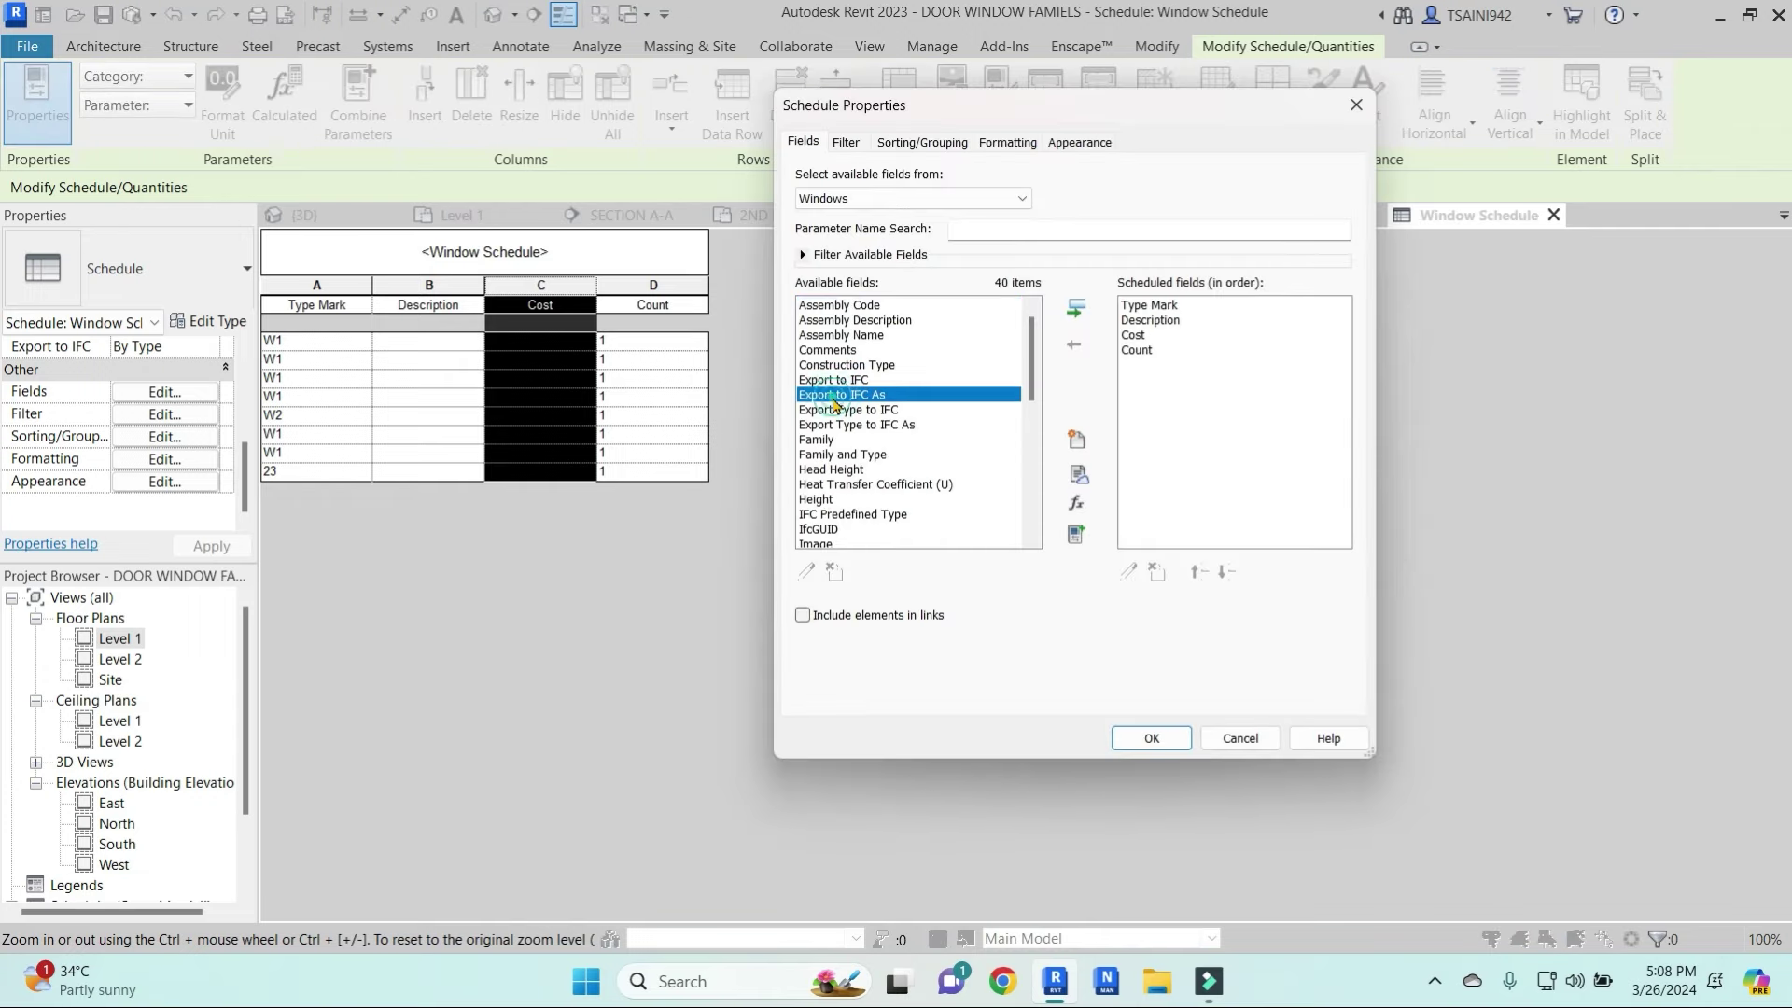
click(840, 470)
click(829, 499)
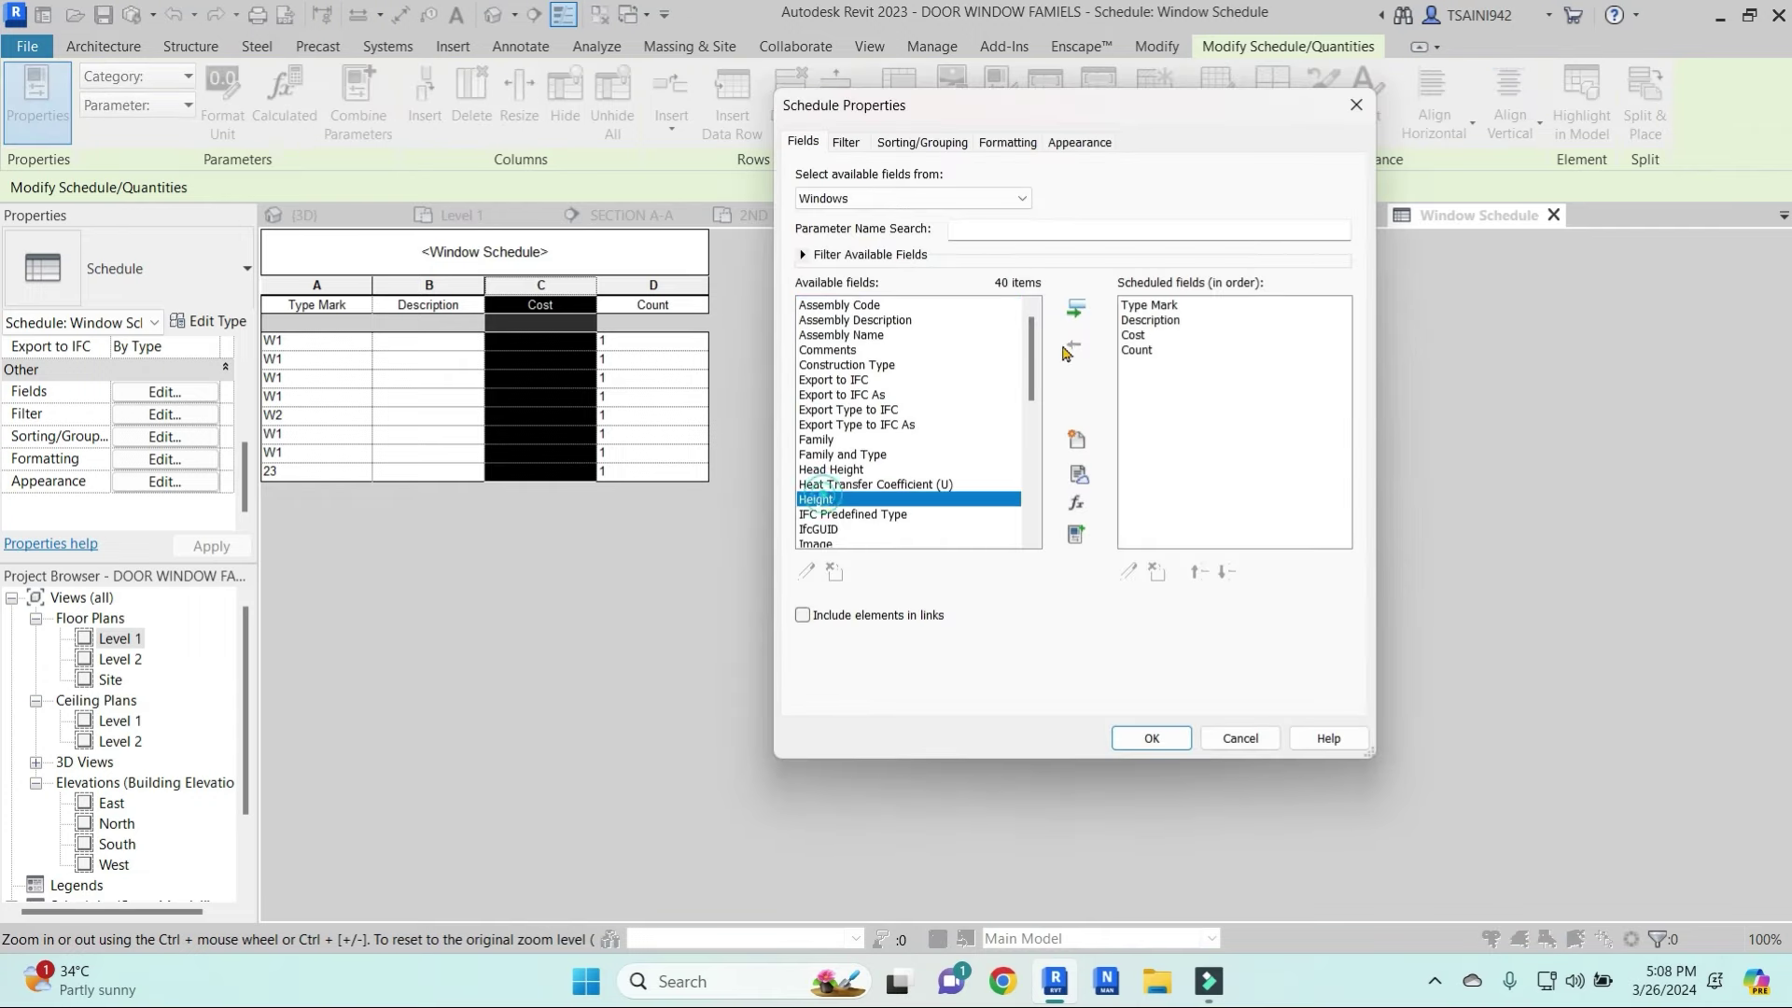
double_click(828, 499)
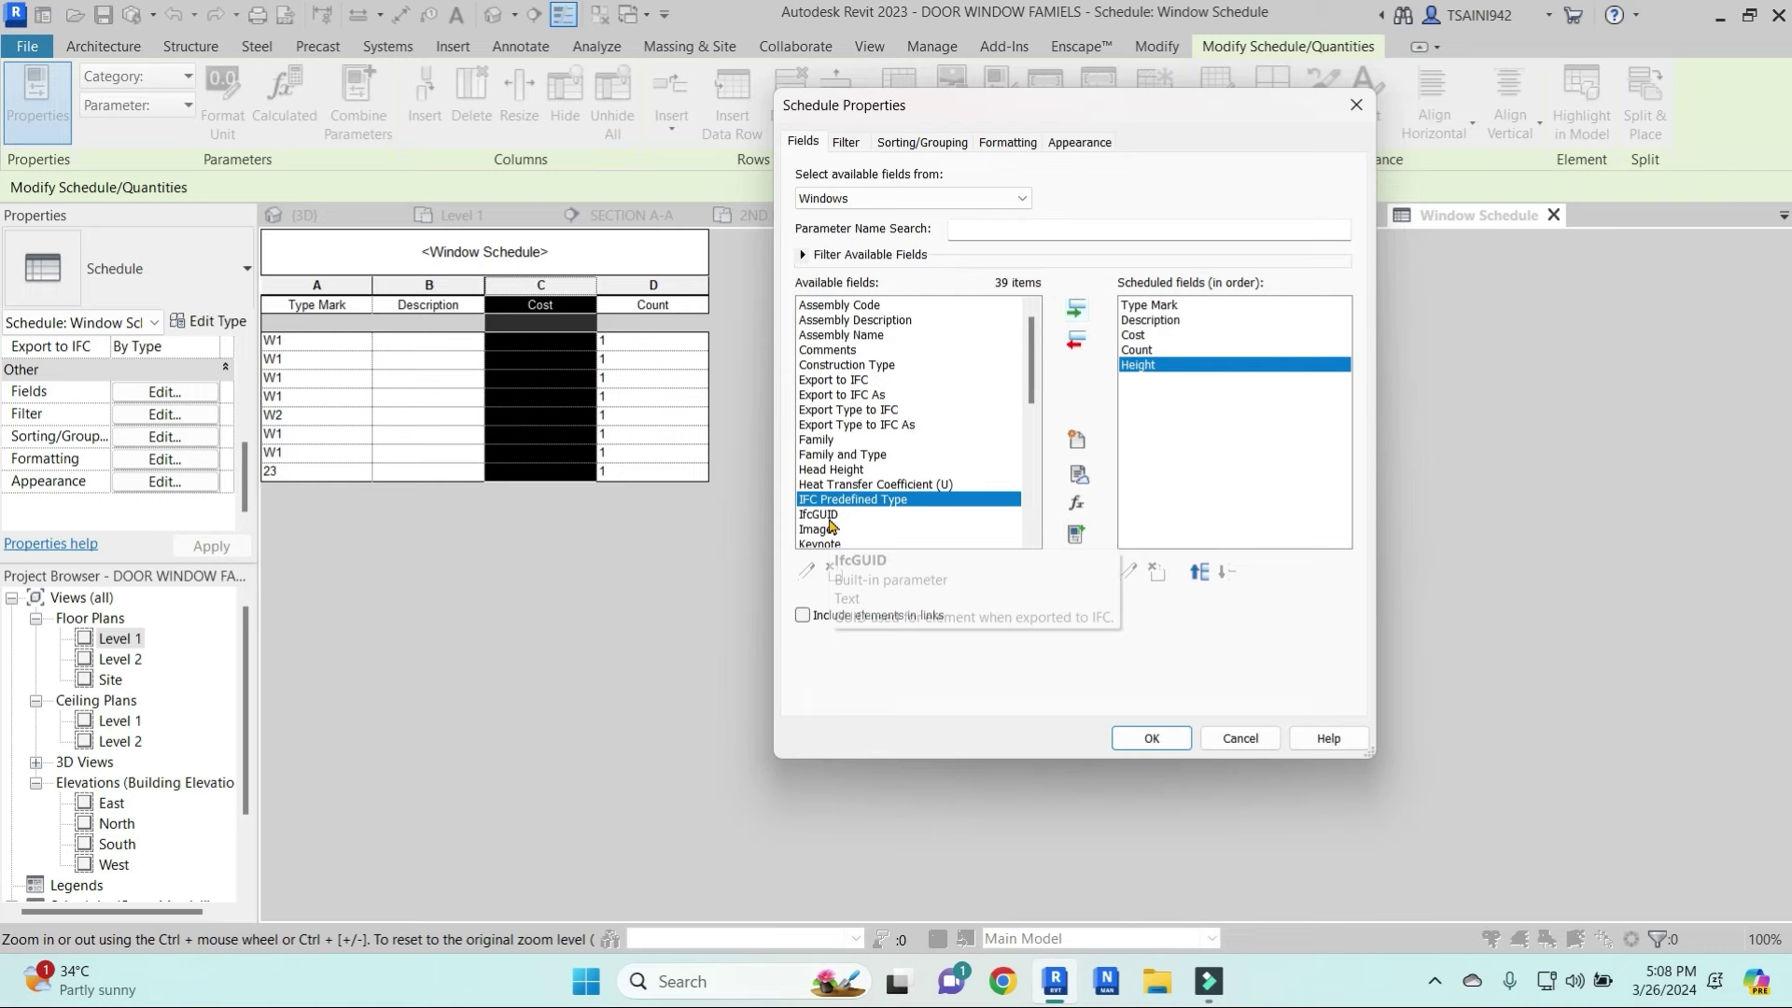
click(840, 457)
key(s)
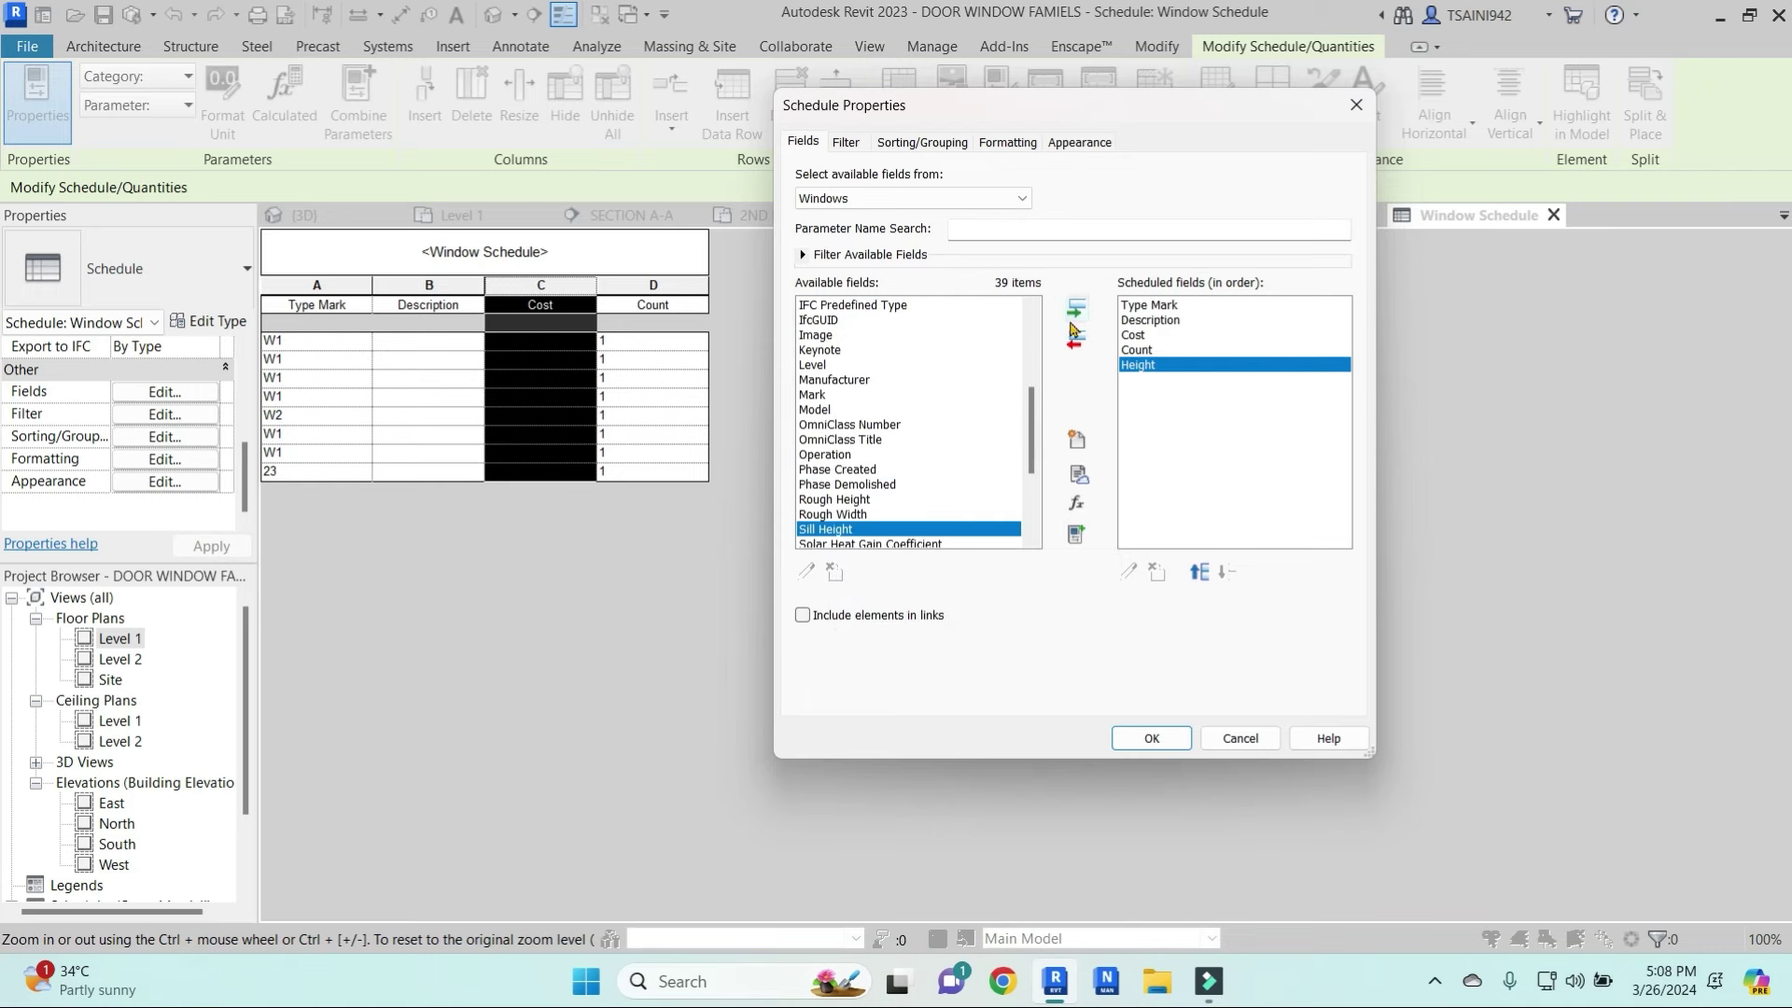
click(1074, 314)
click(830, 456)
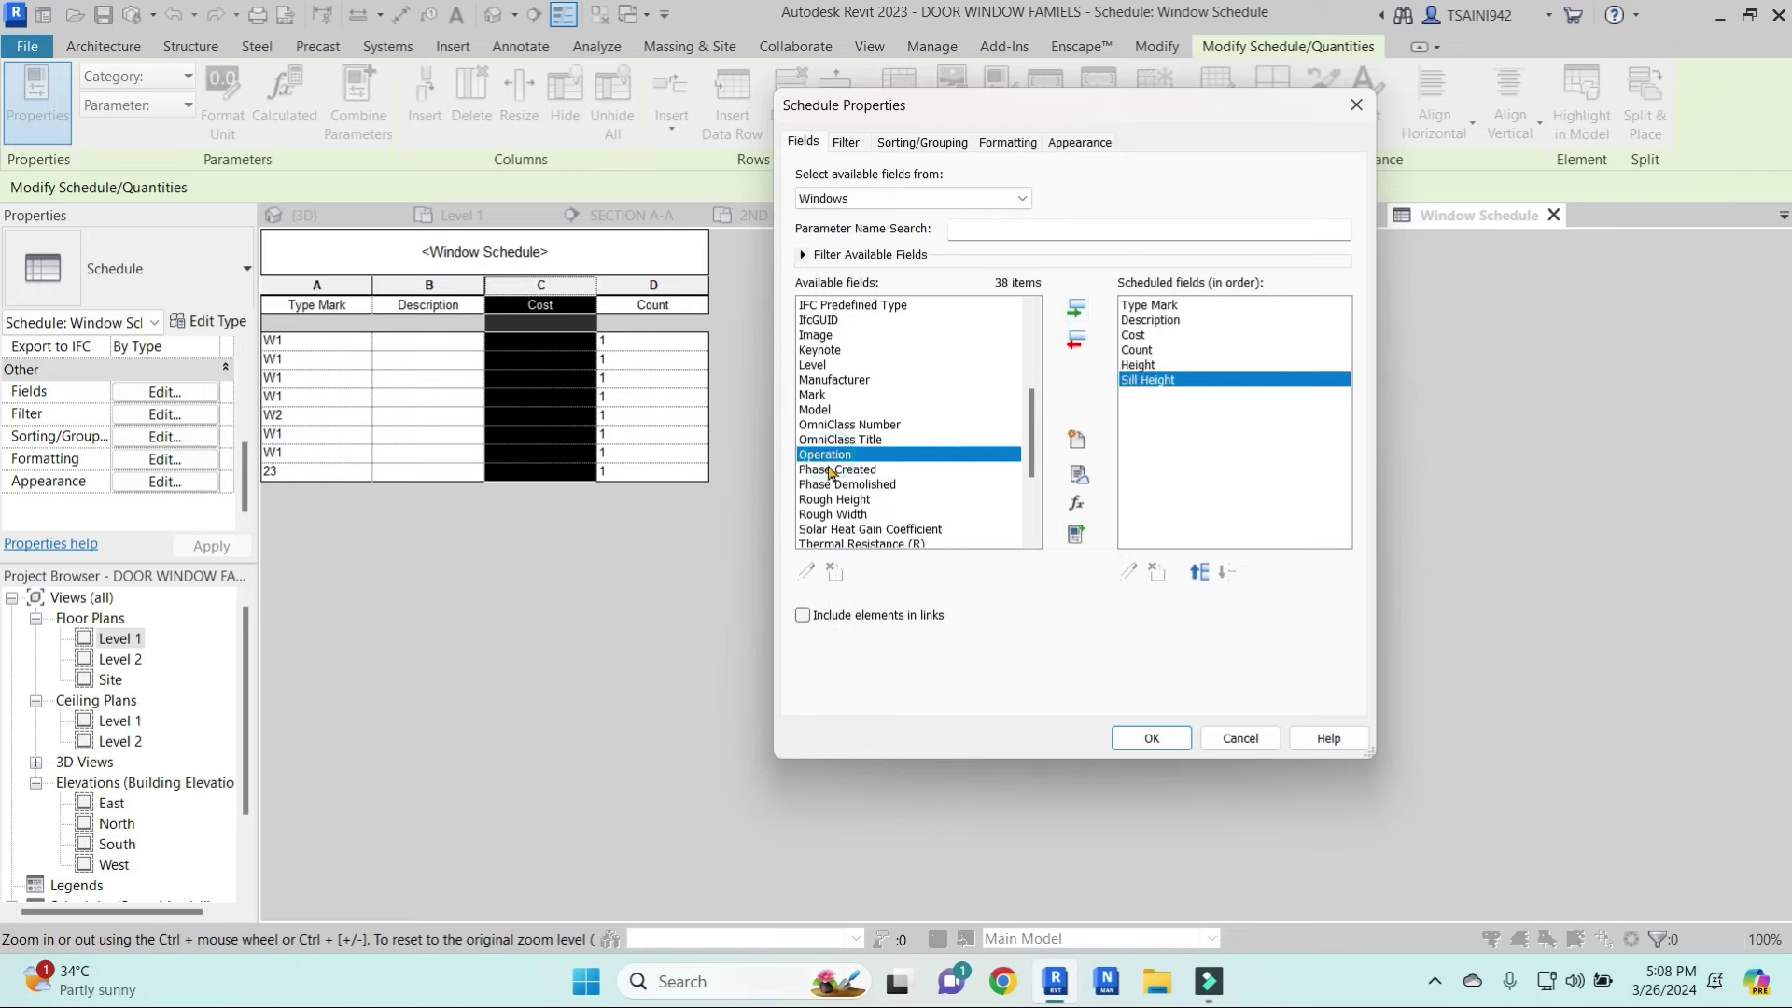
key(w)
click(1074, 309)
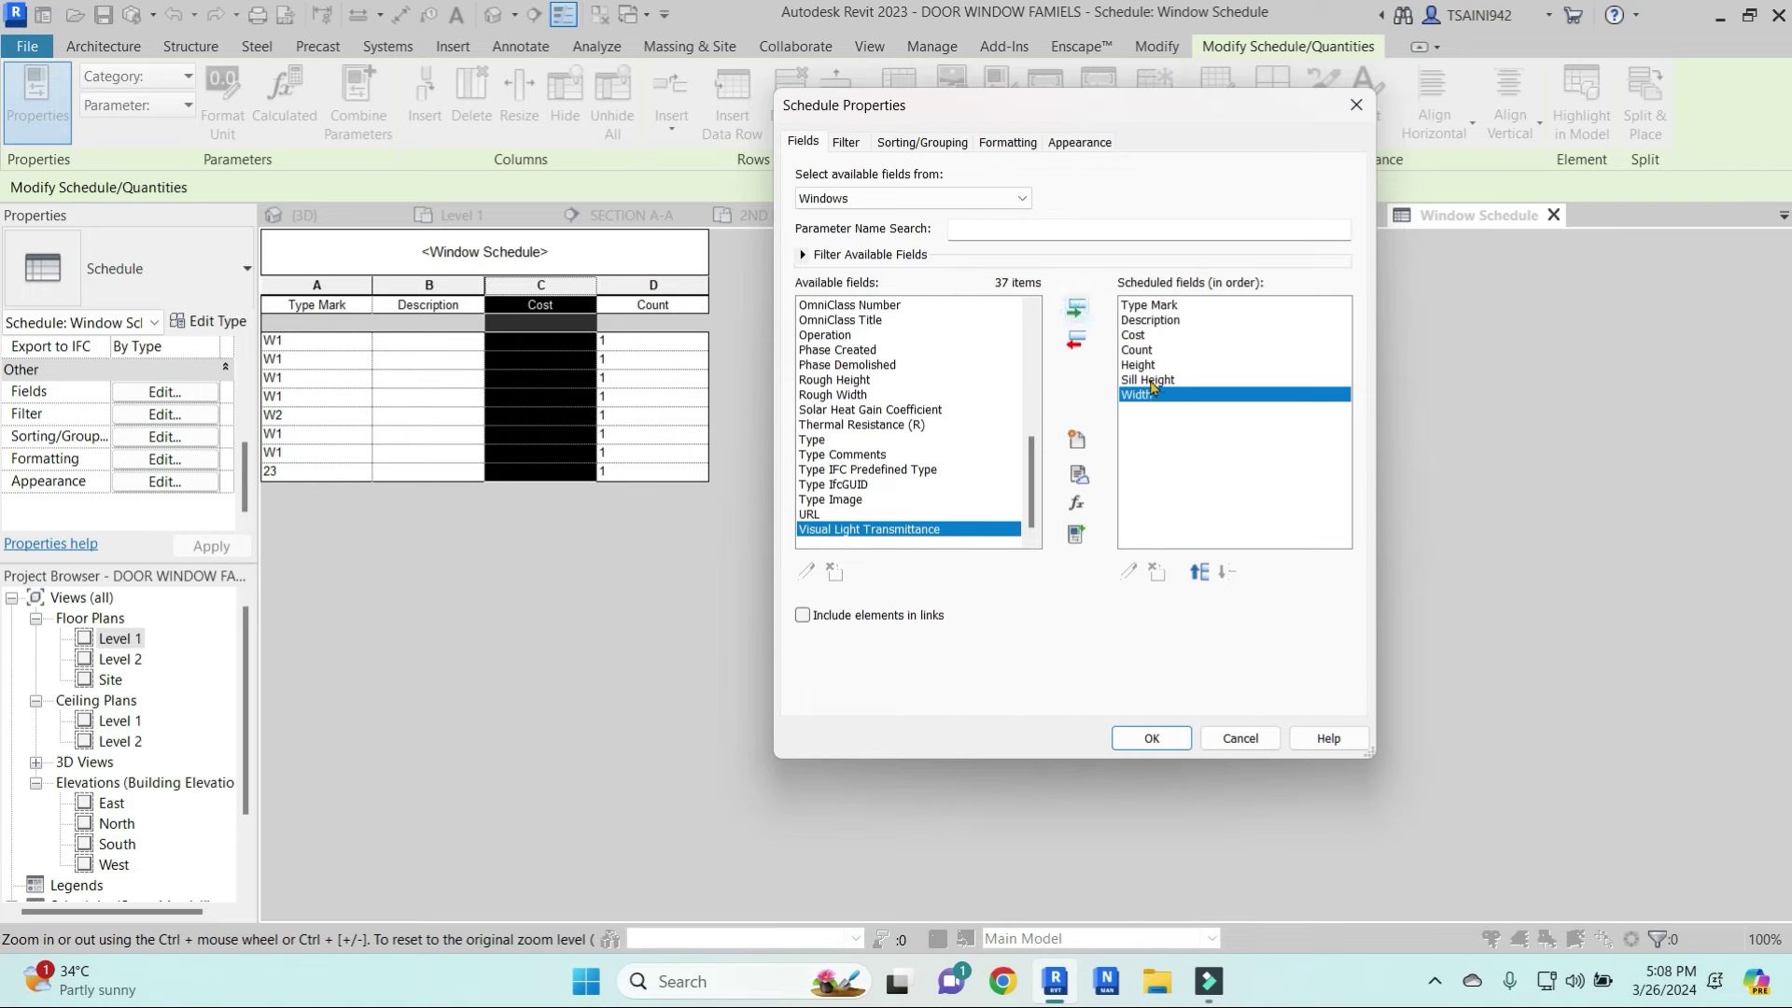
Move Count and Cost to the last two columns and confirm
click(1146, 351)
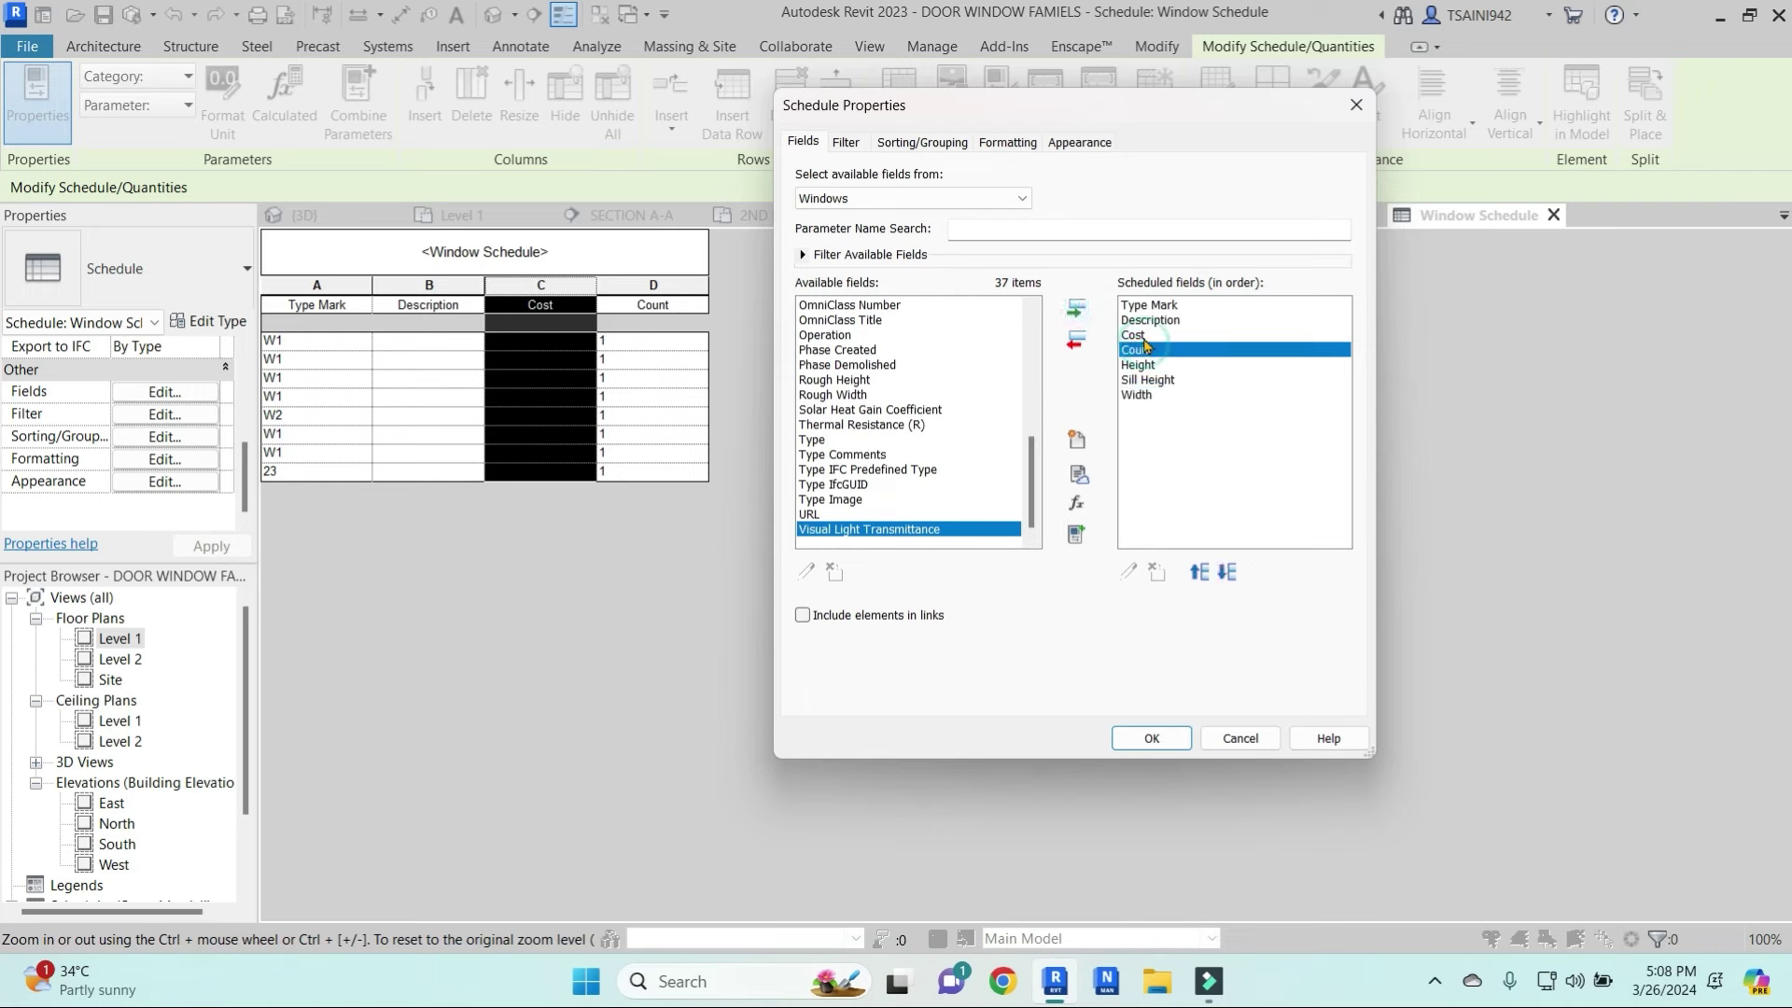
click(1226, 572)
click(1226, 573)
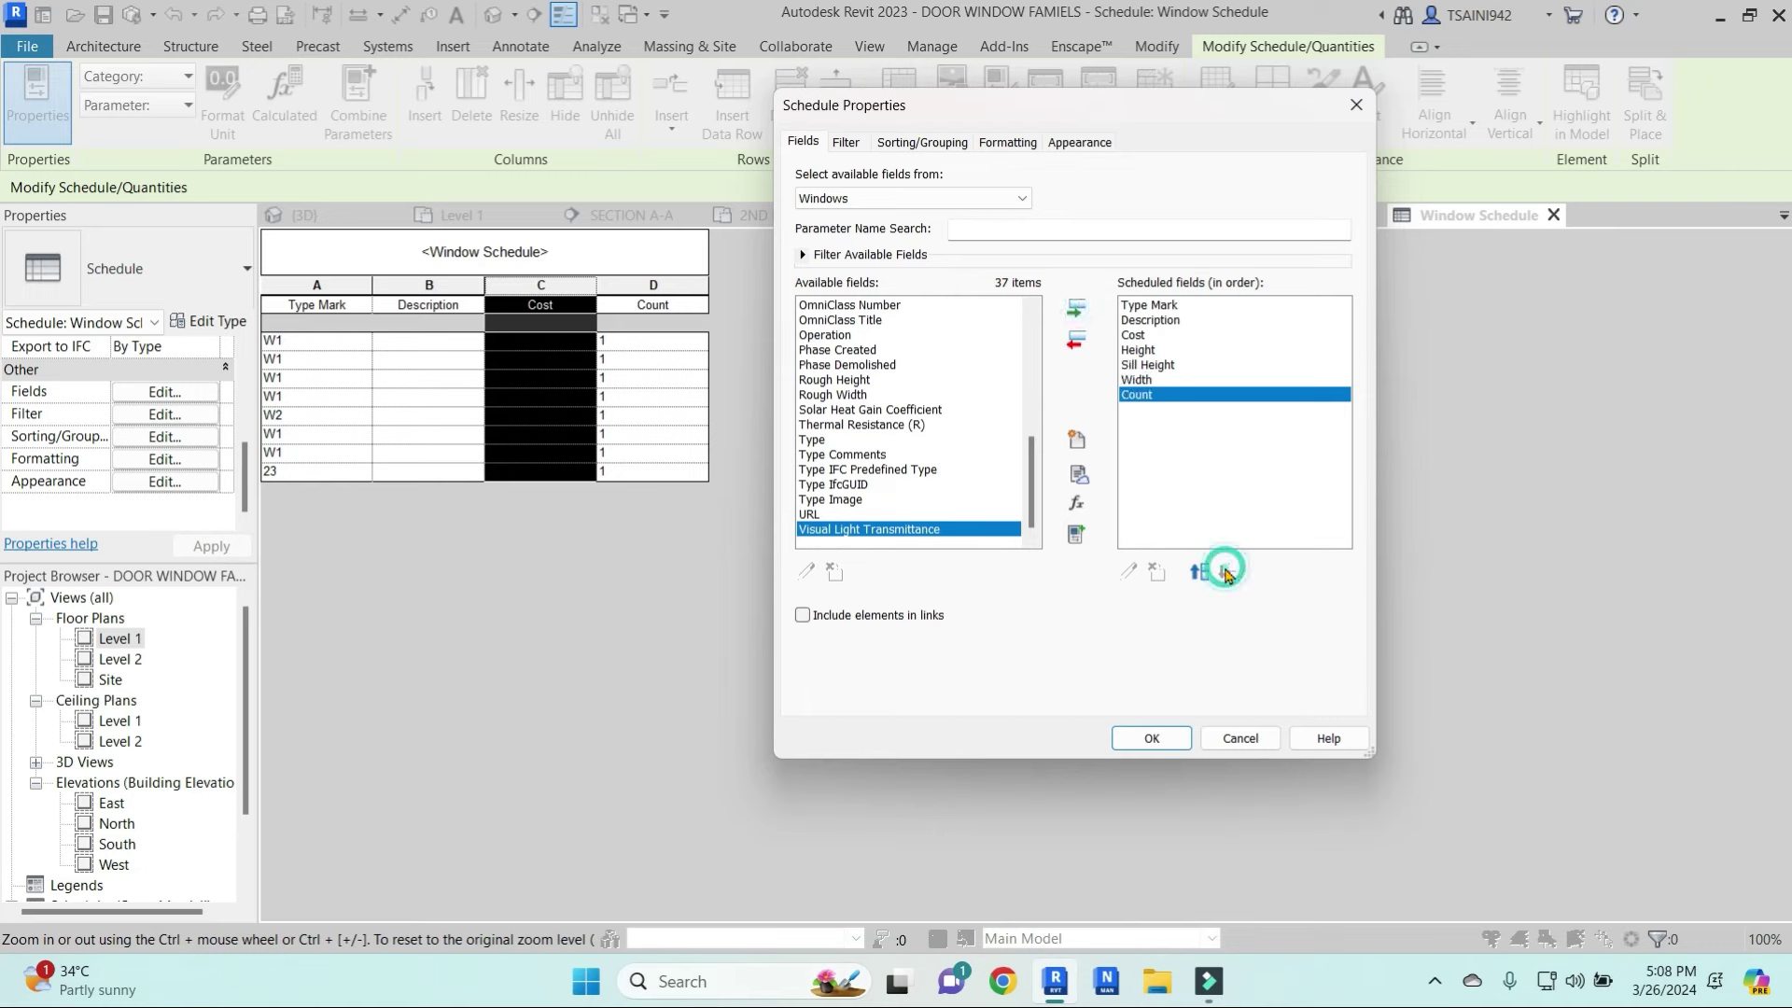
click(1147, 336)
click(1227, 572)
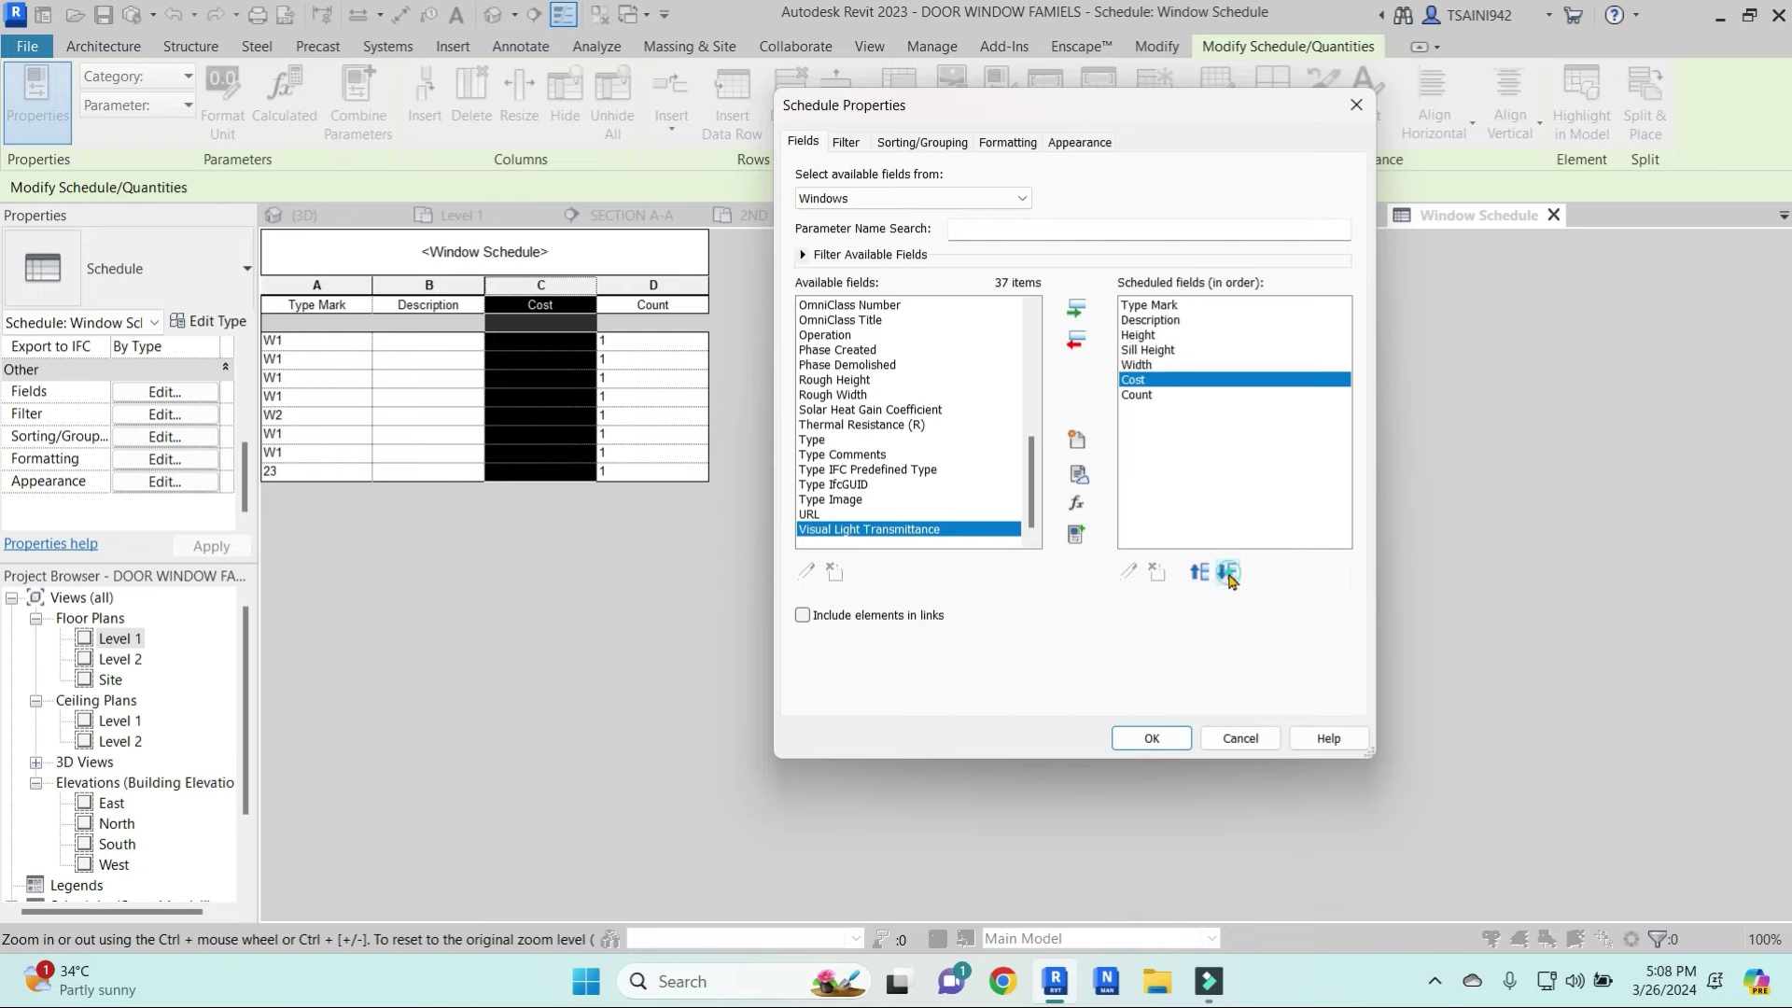
click(1226, 572)
click(1151, 737)
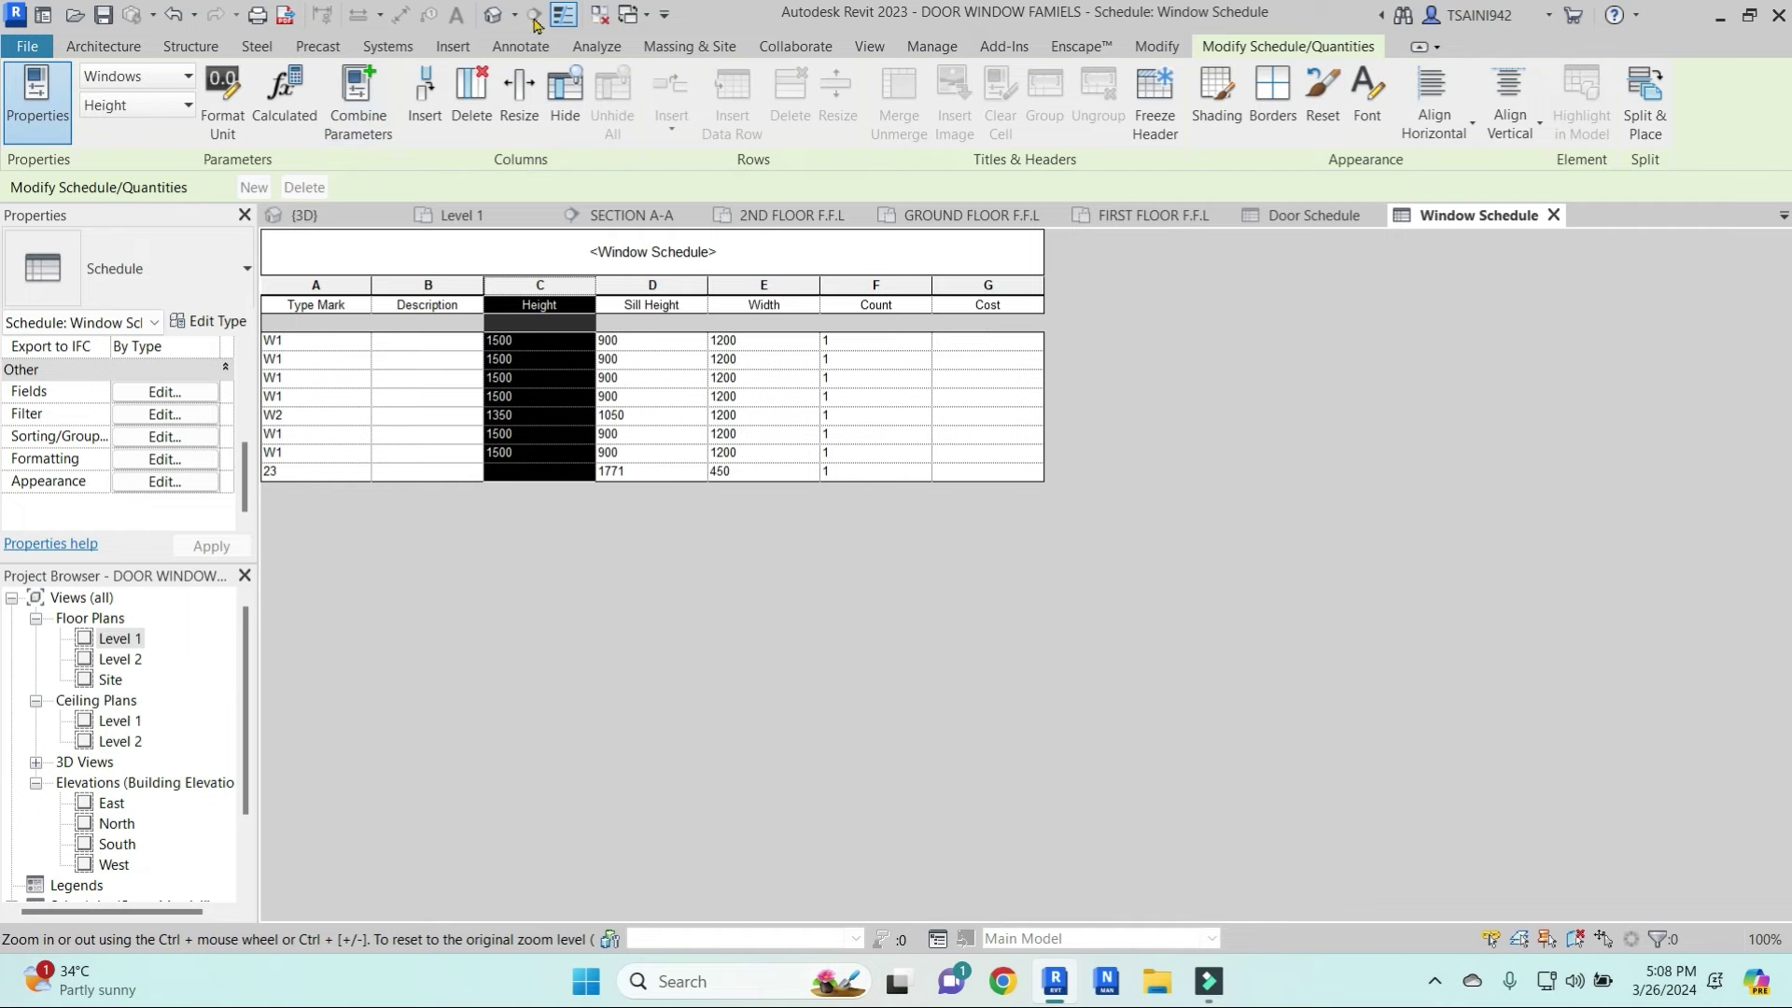
Select all W1 windows in the Level 1 plan and open their type properties
double_click(119, 638)
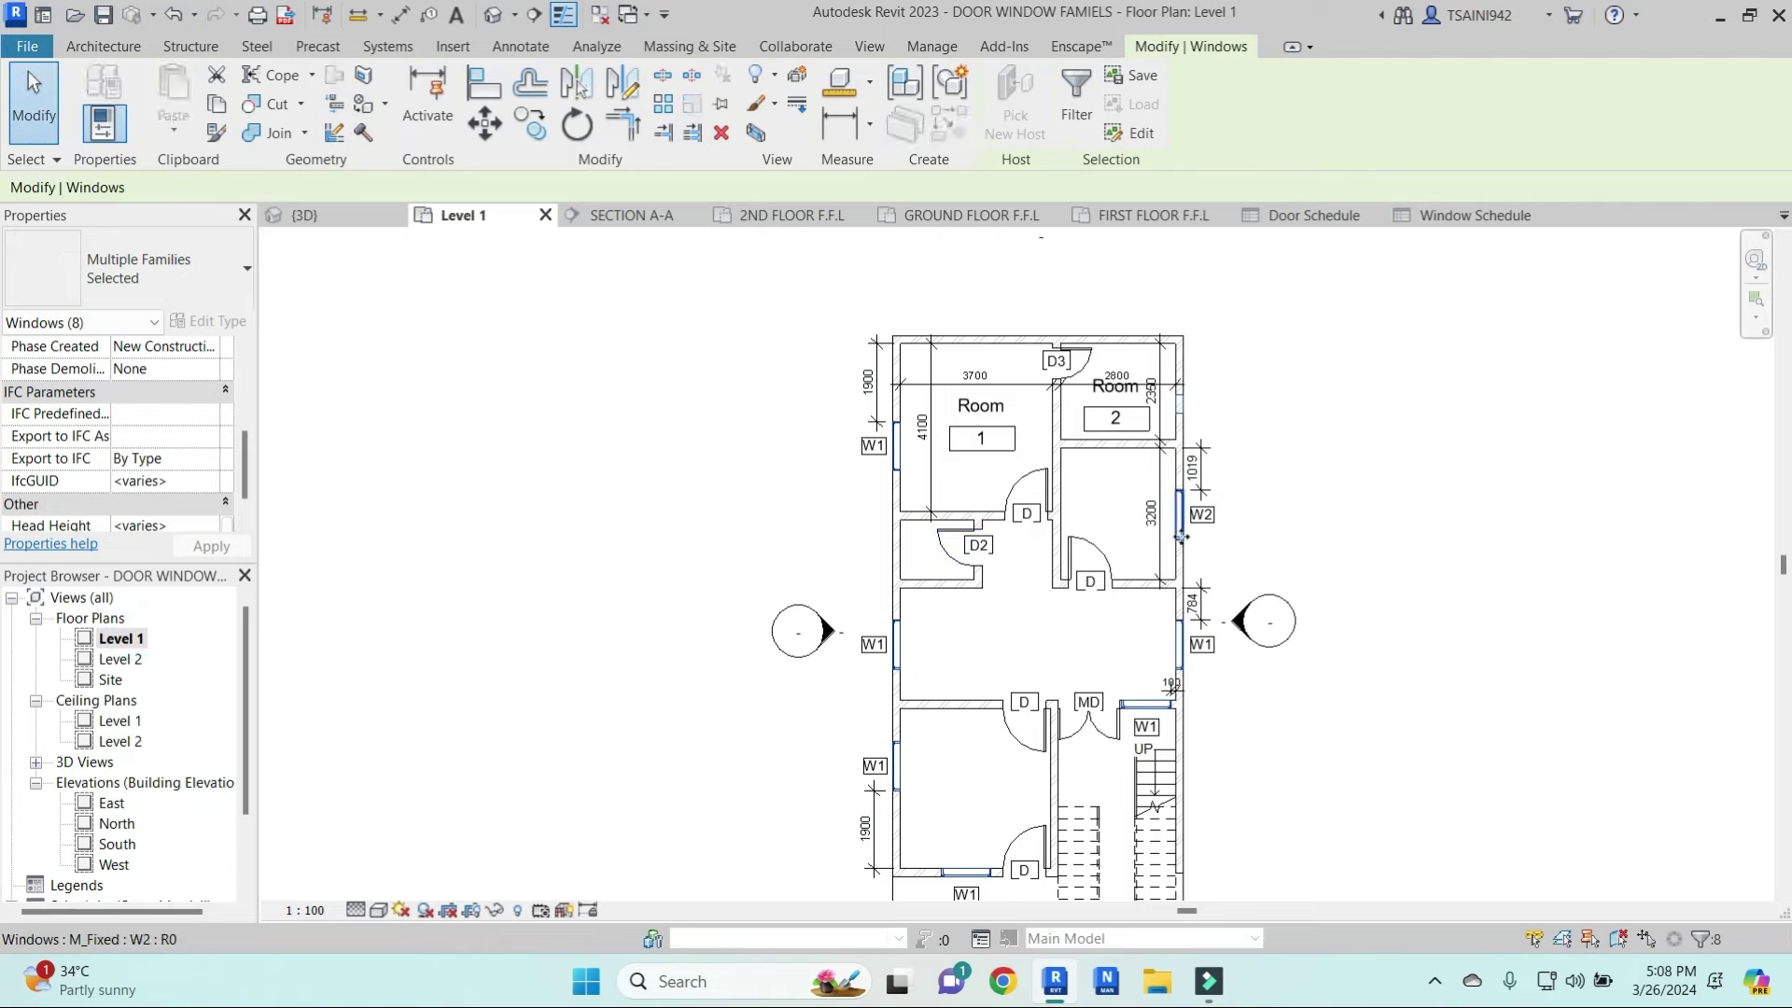
key(Escape)
click(894, 445)
key(s)
key(a)
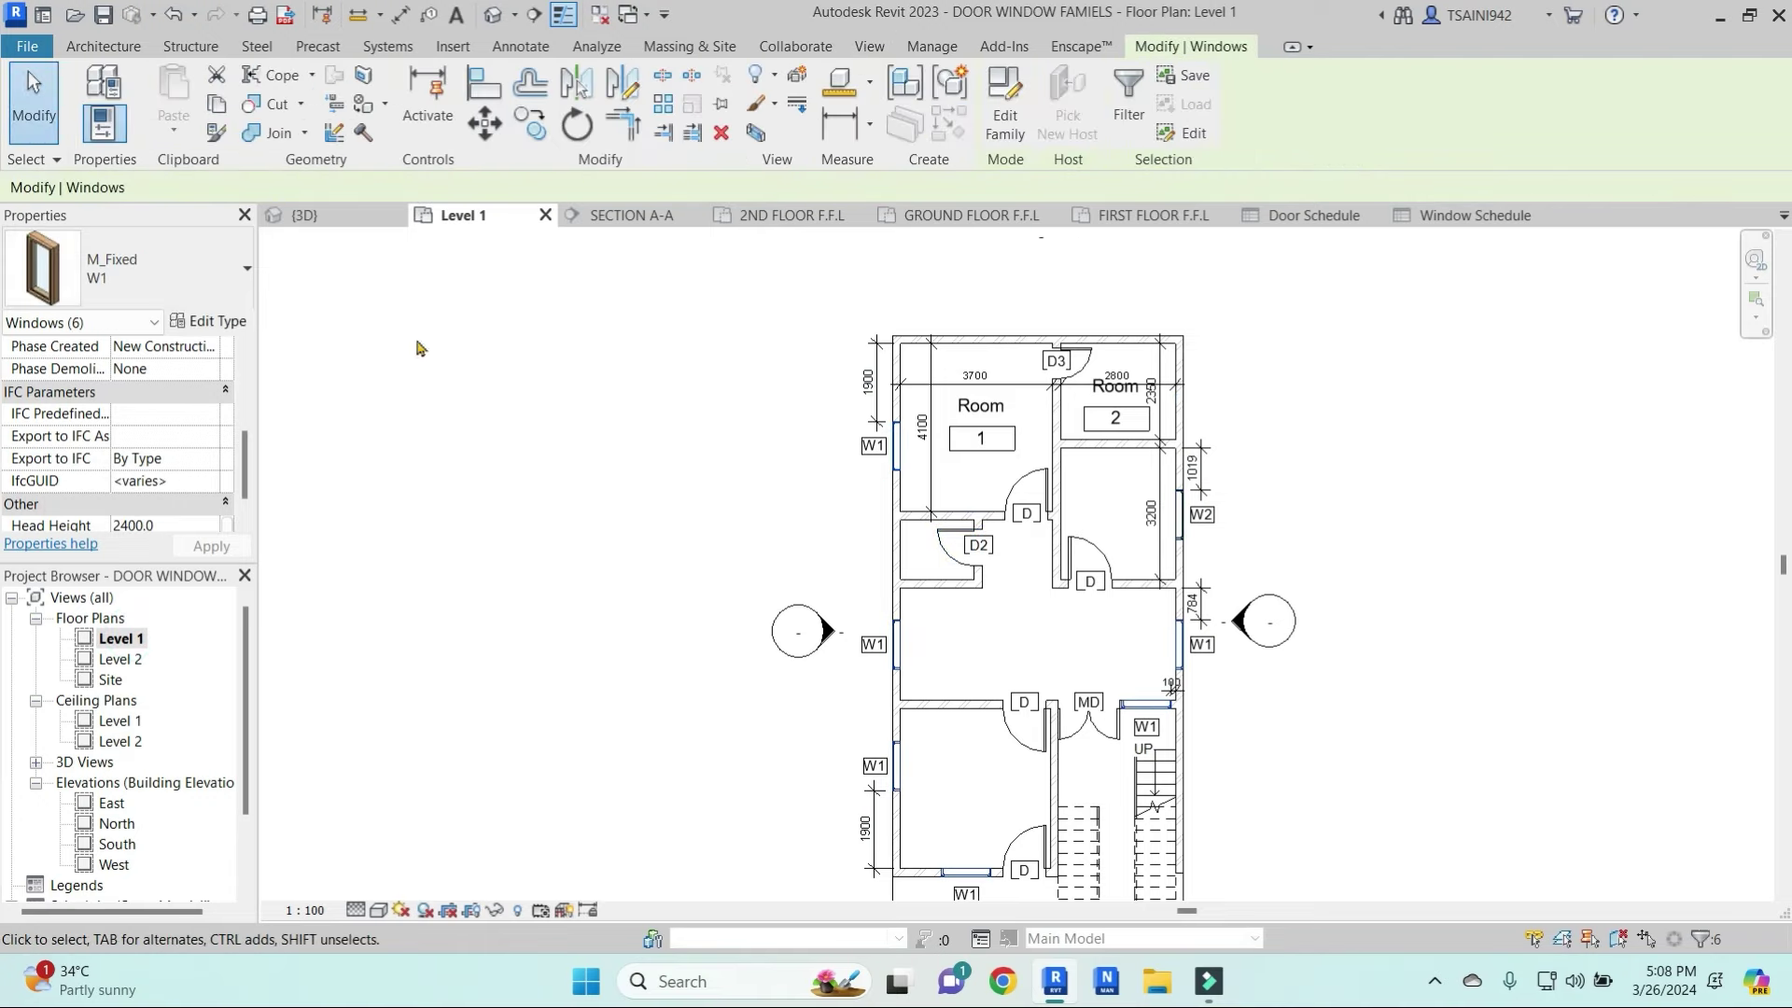
click(208, 322)
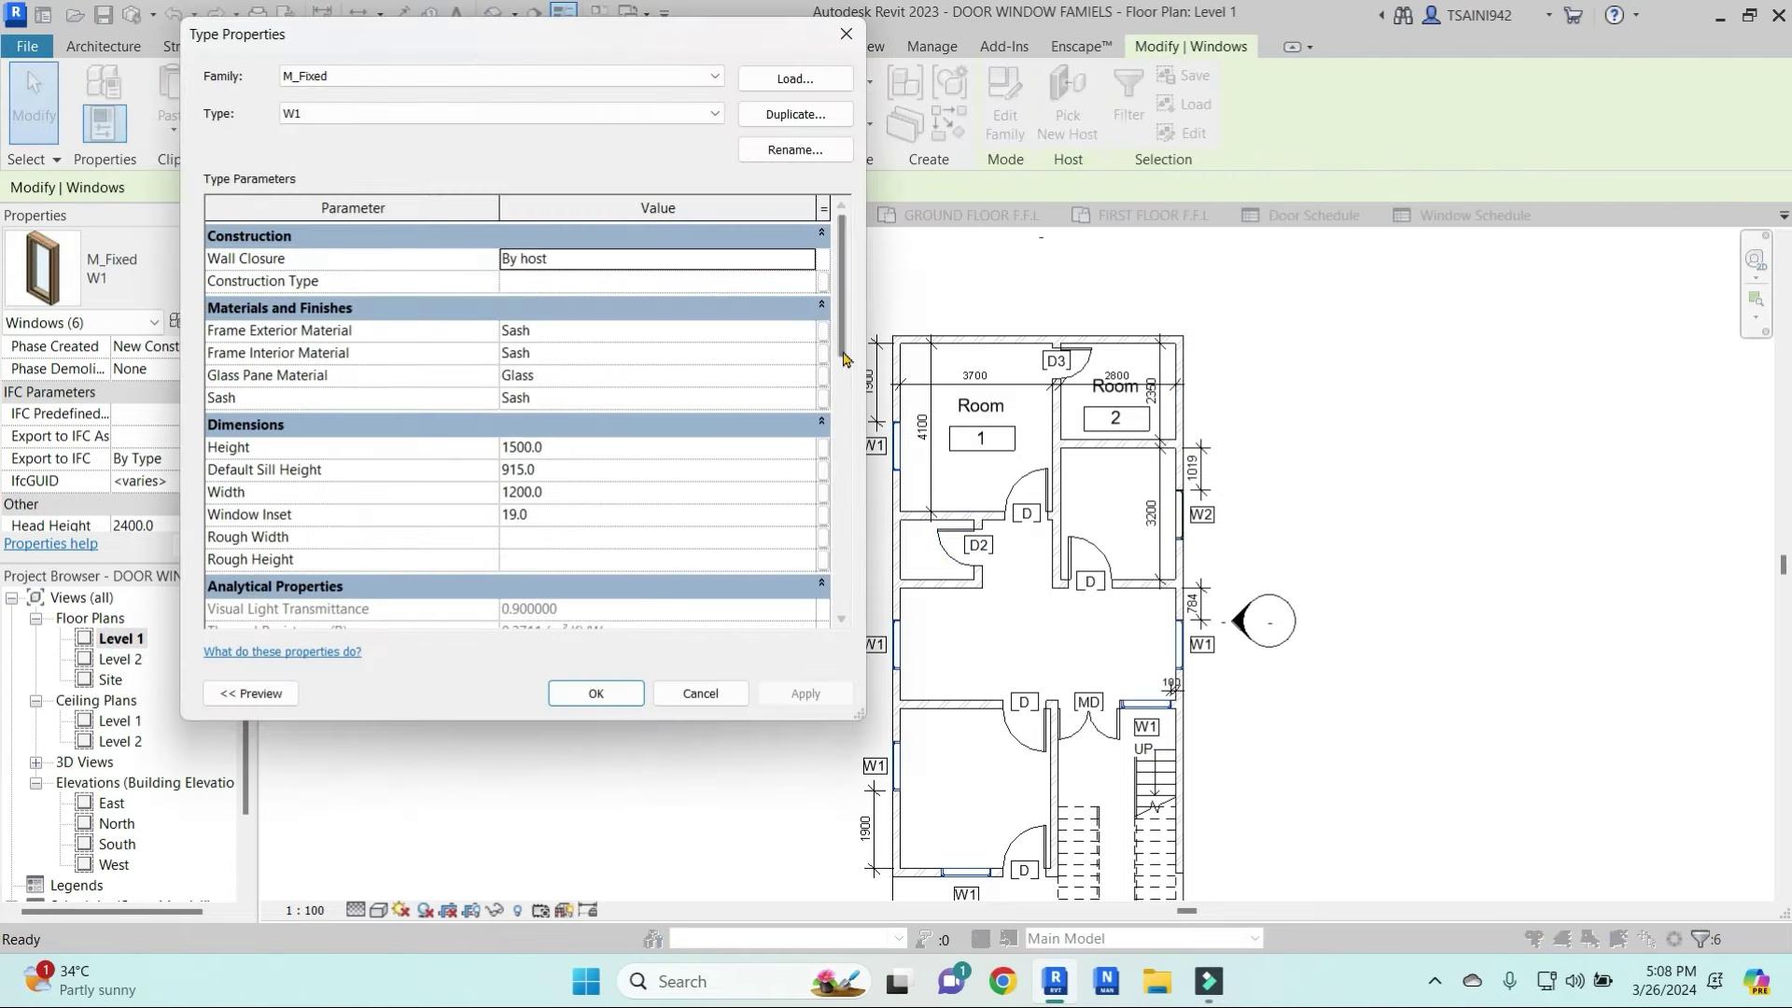
drag(845, 329, 845, 541)
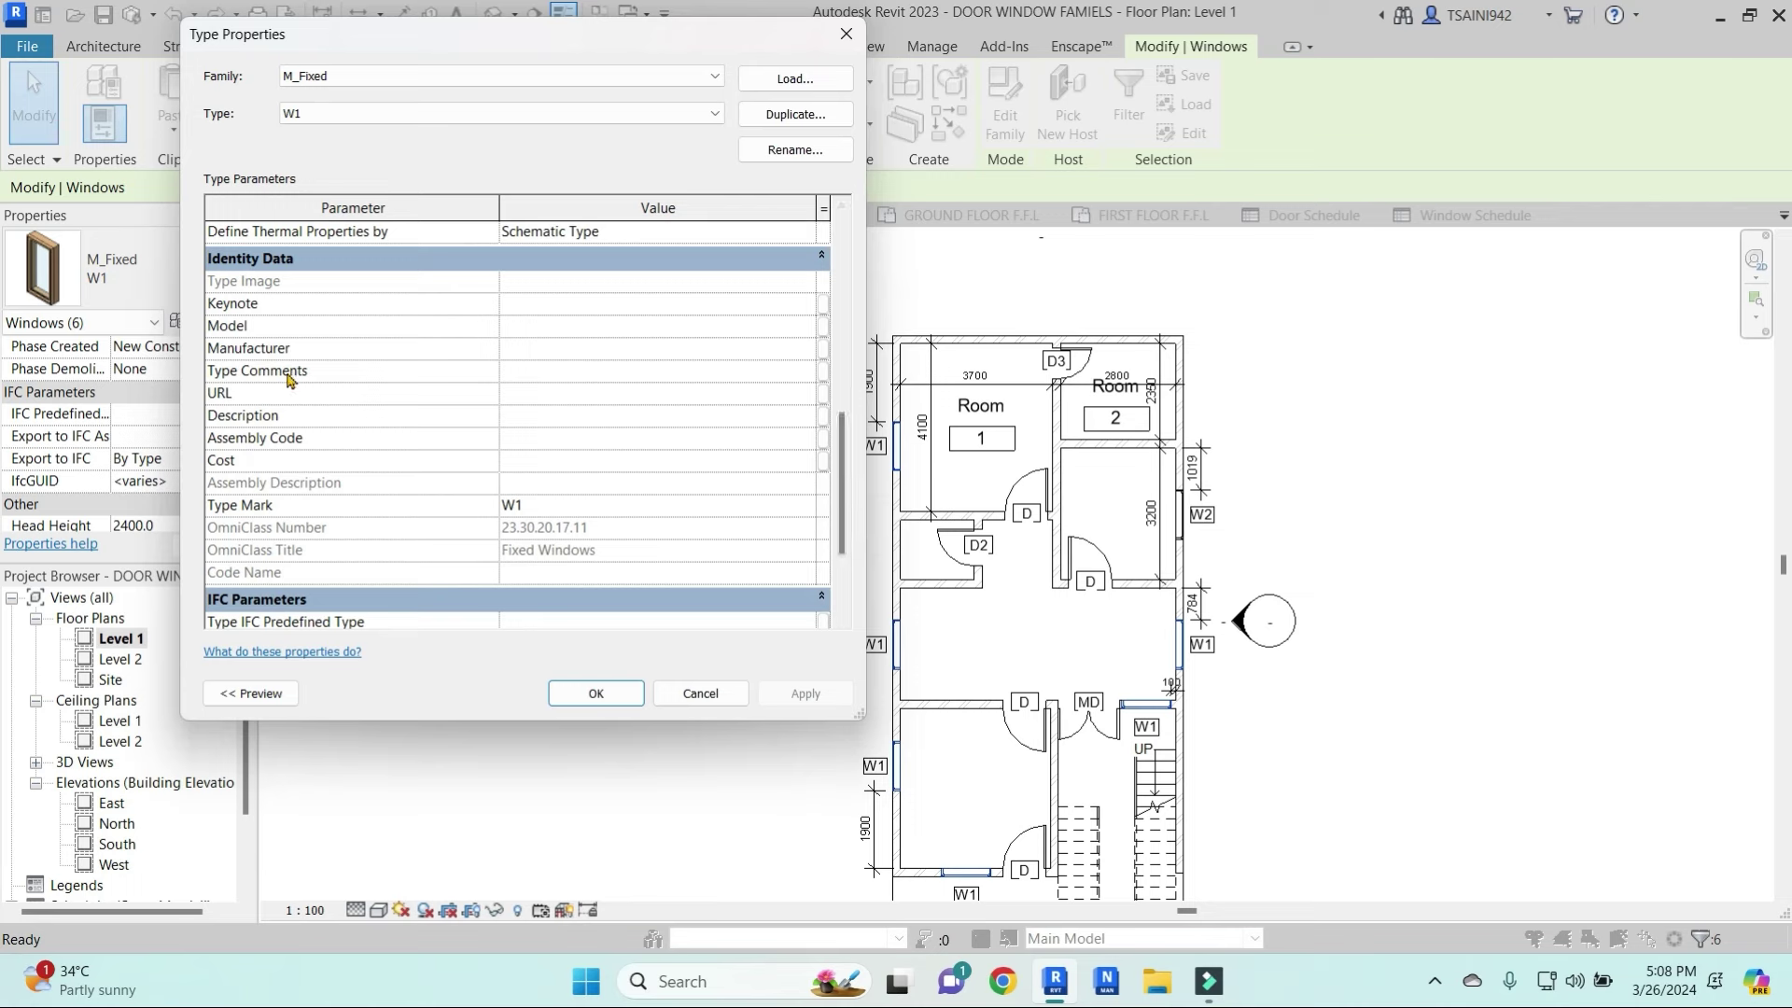
Set the W1 type's Description to UPVC WINDOW and Cost to 3500
click(509, 415)
text(UPVC WINDOW)
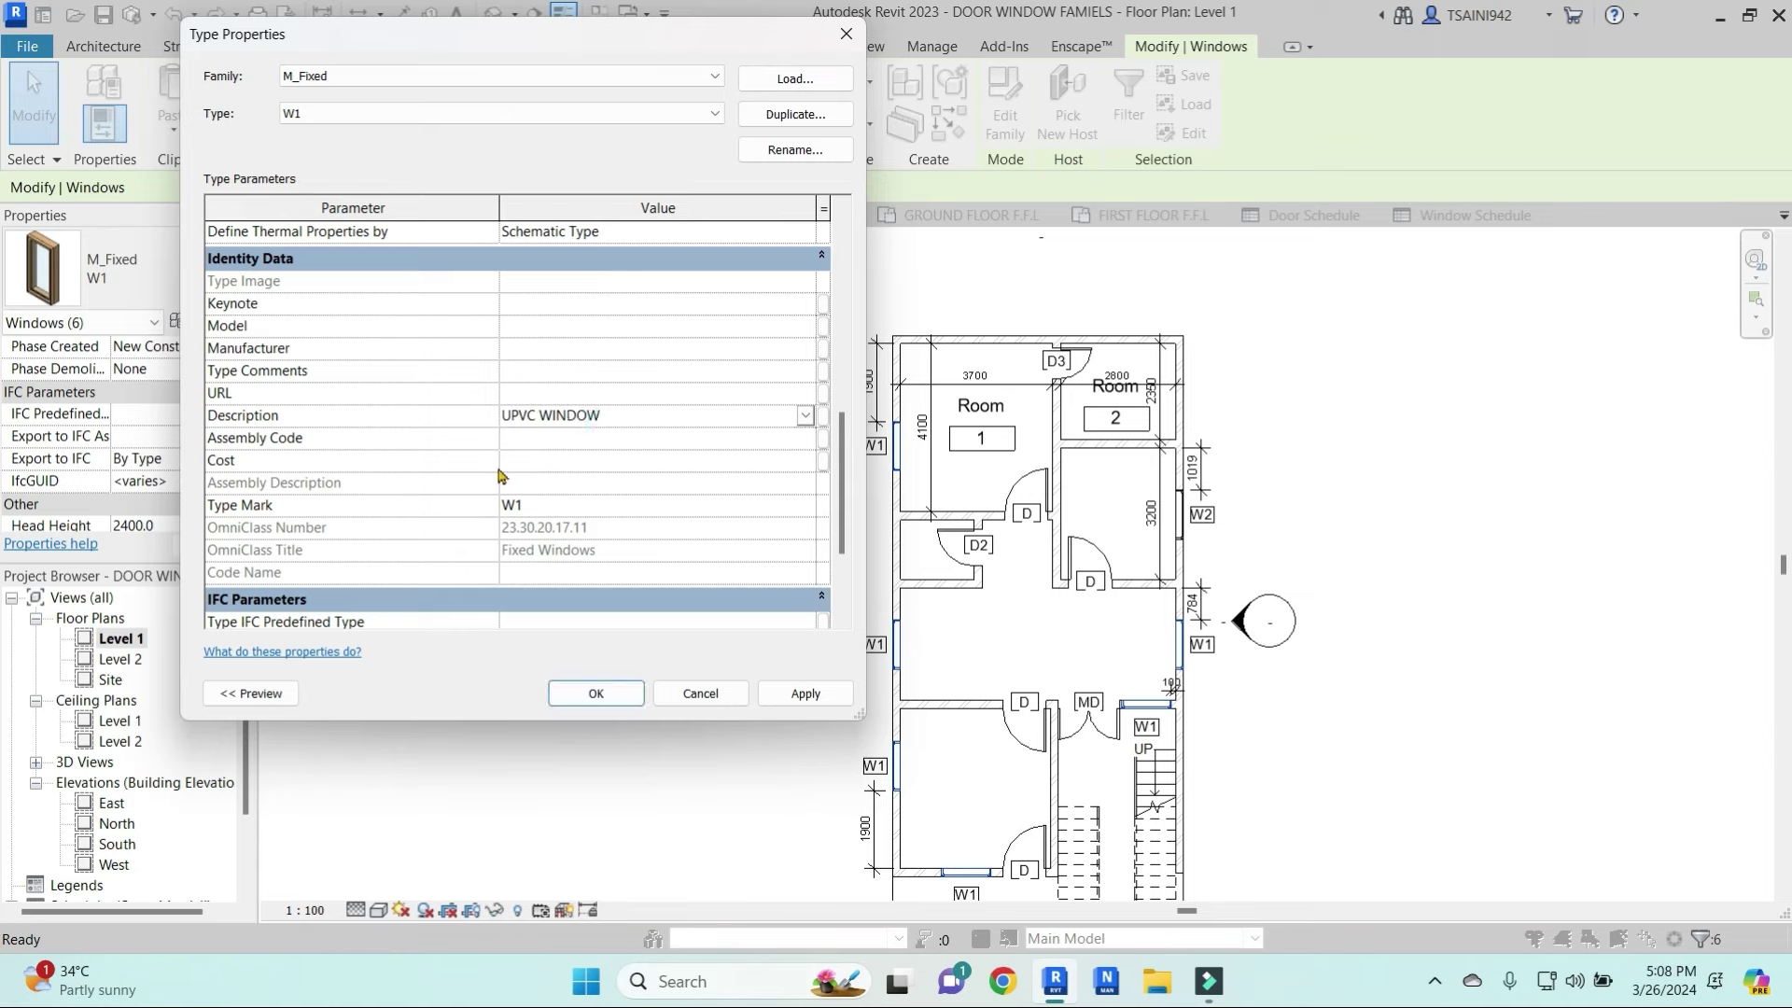
click(566, 458)
text(500)
click(805, 694)
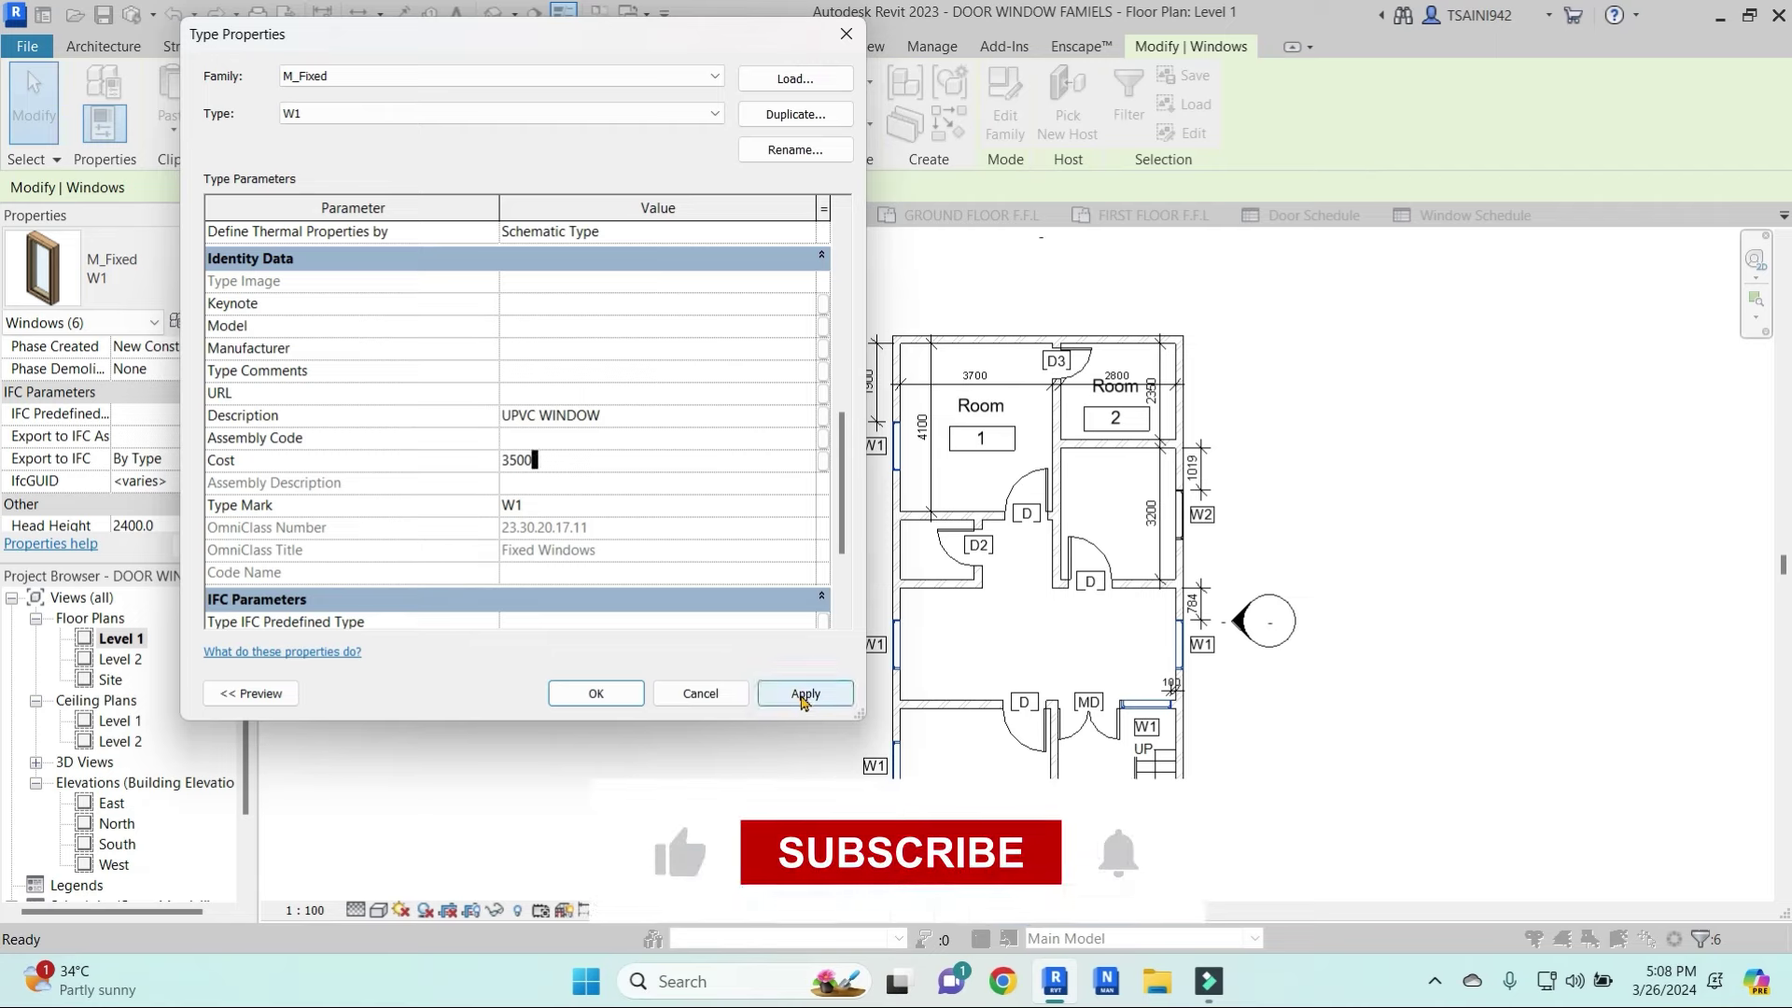
click(616, 706)
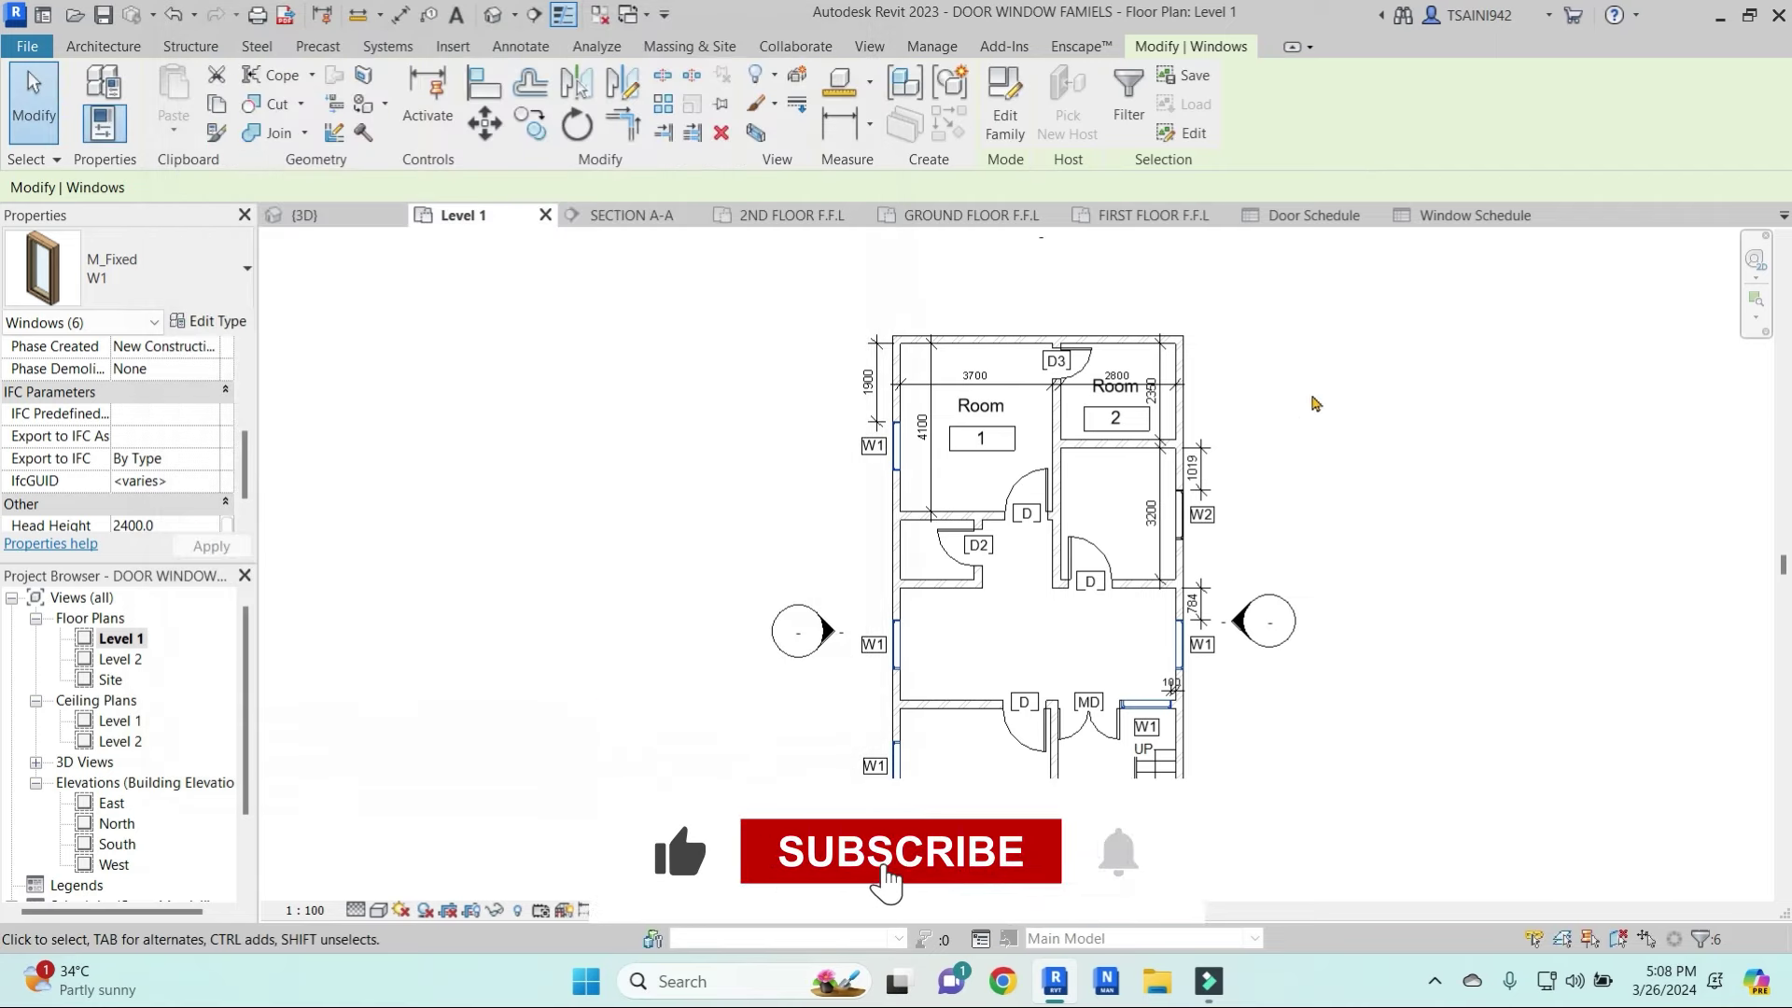
Give the W2 window type the description UPVC-1 and a cost of 3000
click(1178, 513)
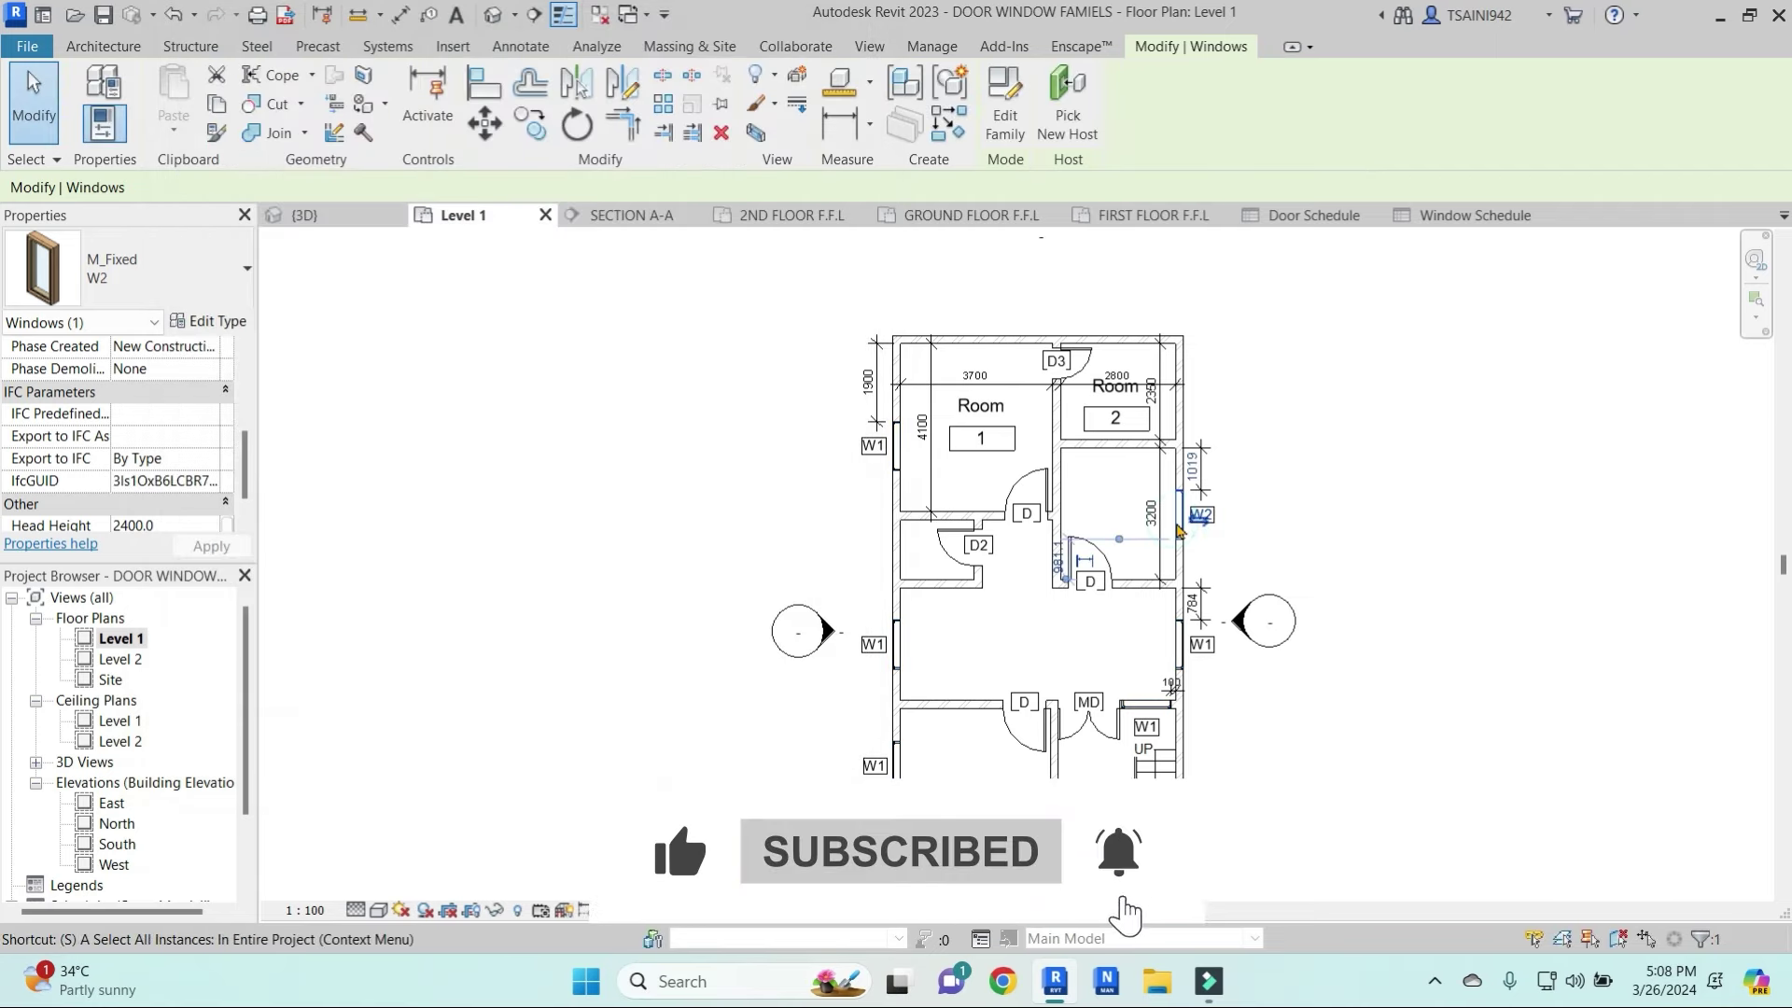
click(214, 321)
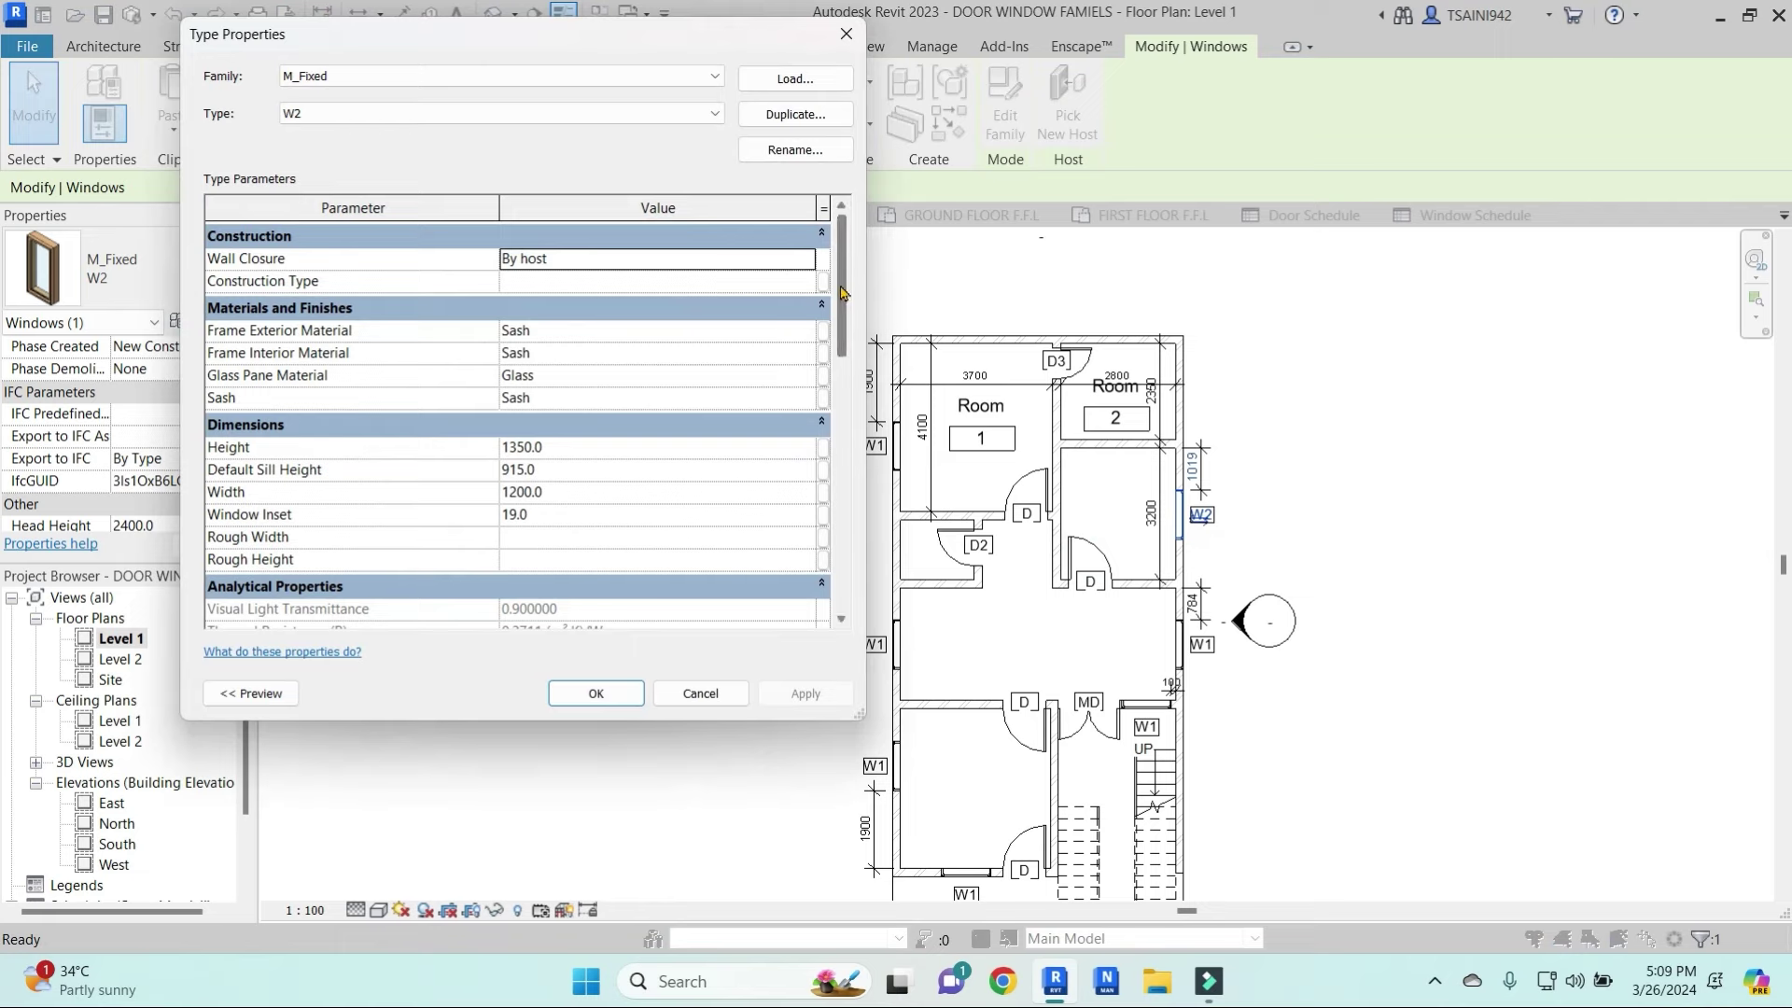
drag(840, 284, 844, 495)
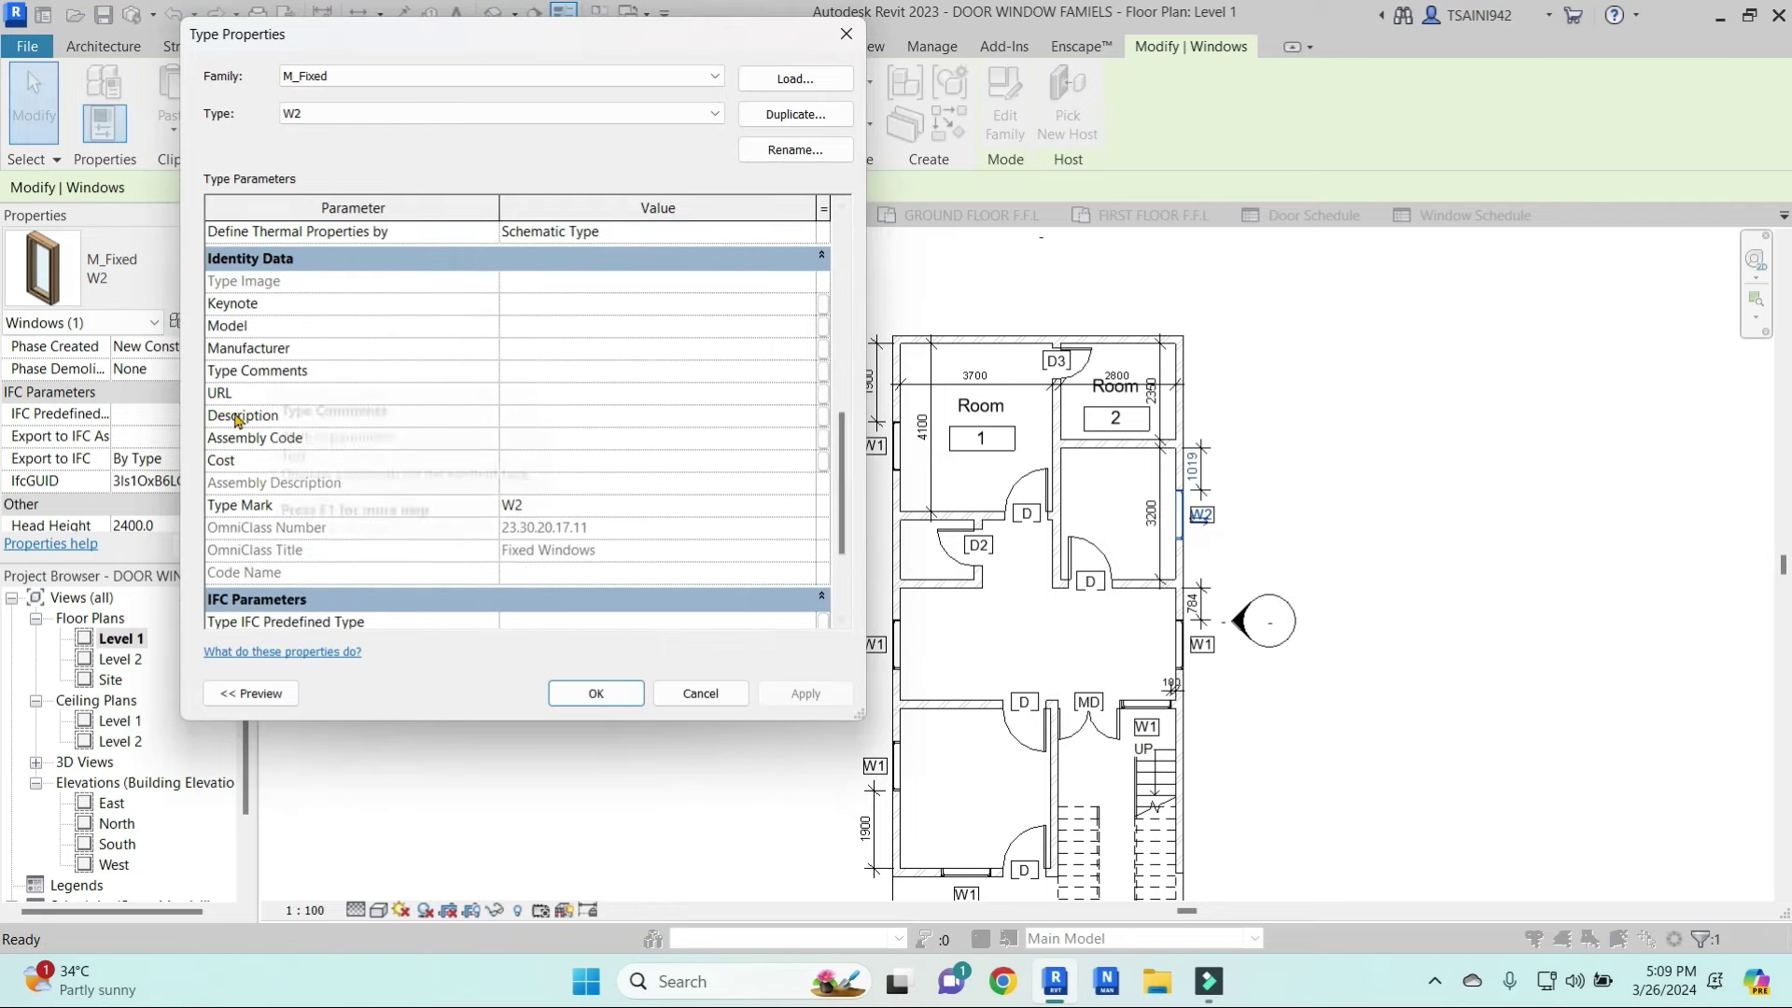
click(554, 415)
text(UP)
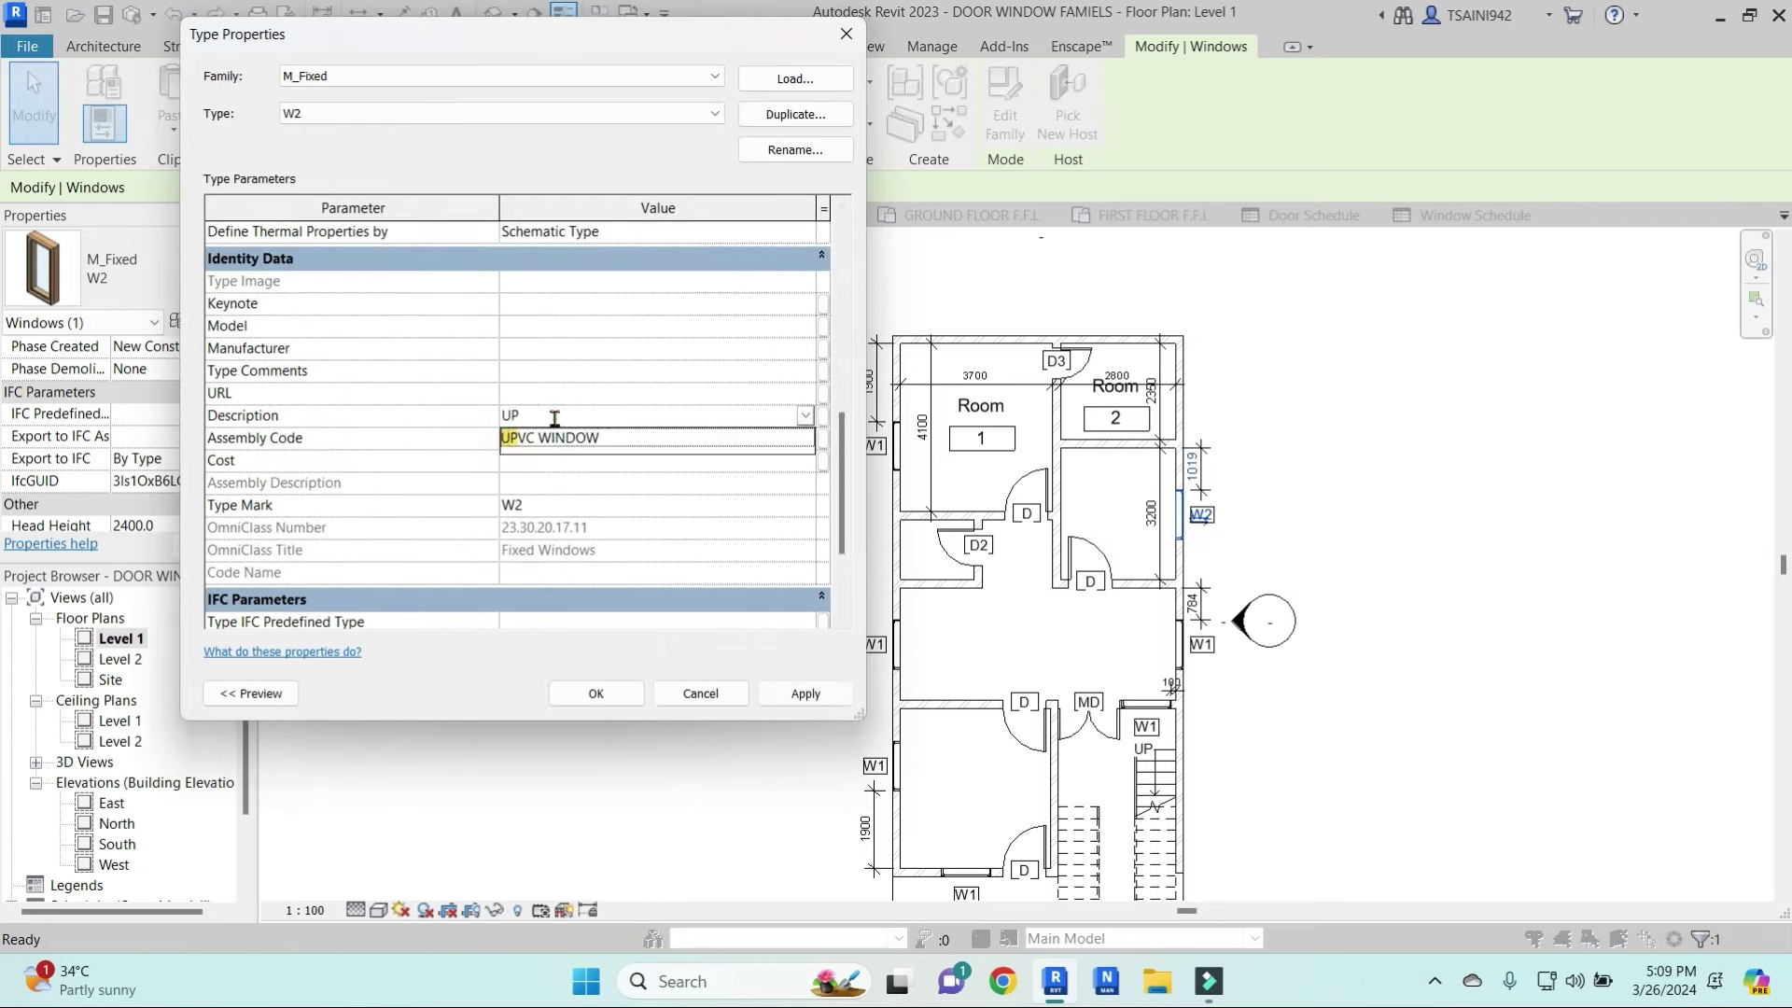
text(VC-1)
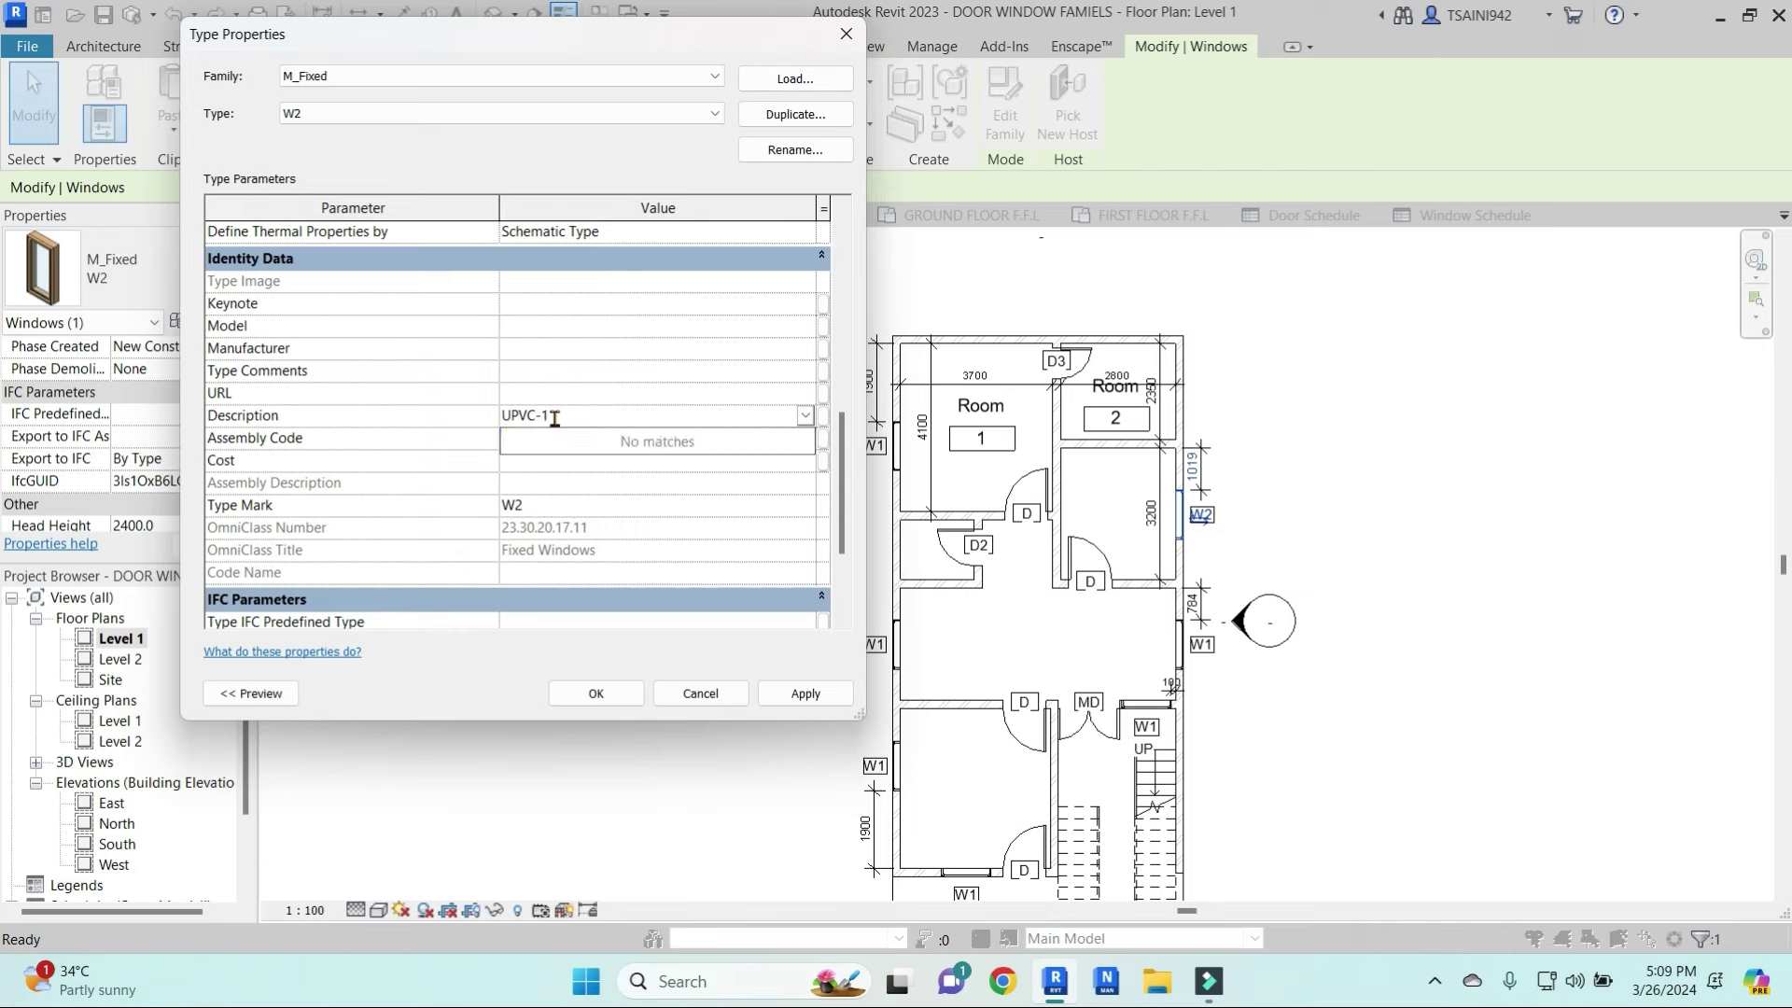
click(529, 461)
text(3)
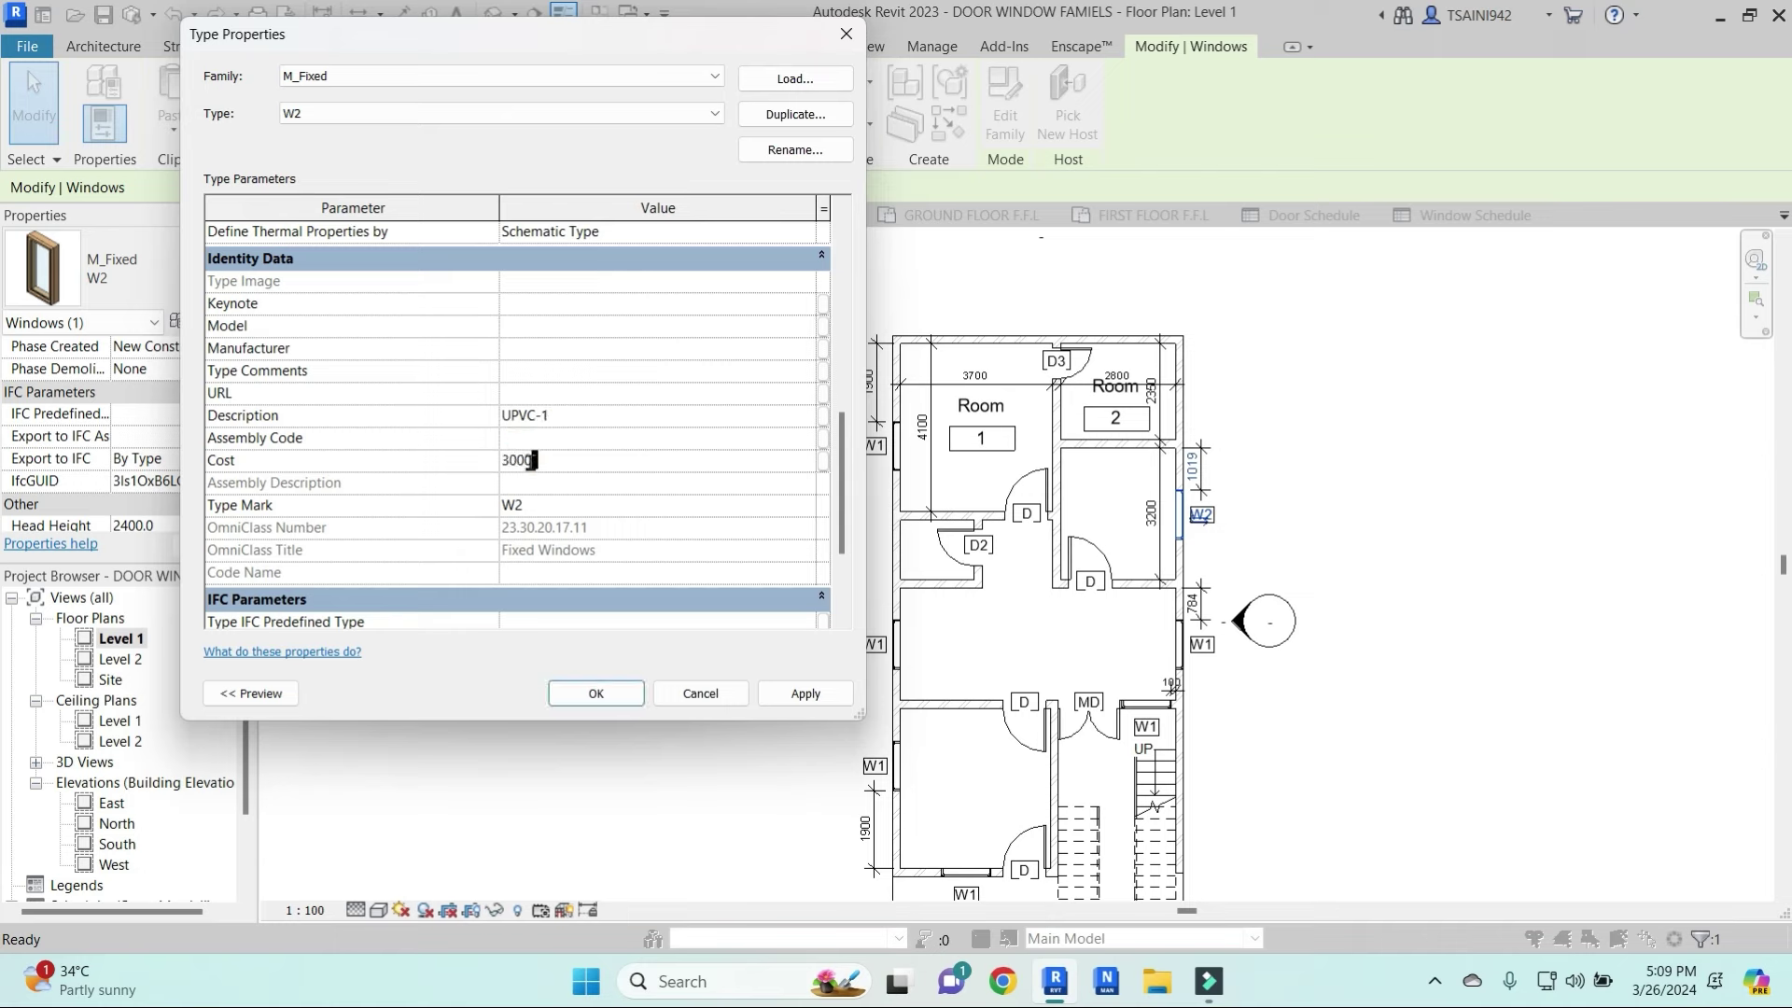
text(000)
click(805, 694)
click(623, 702)
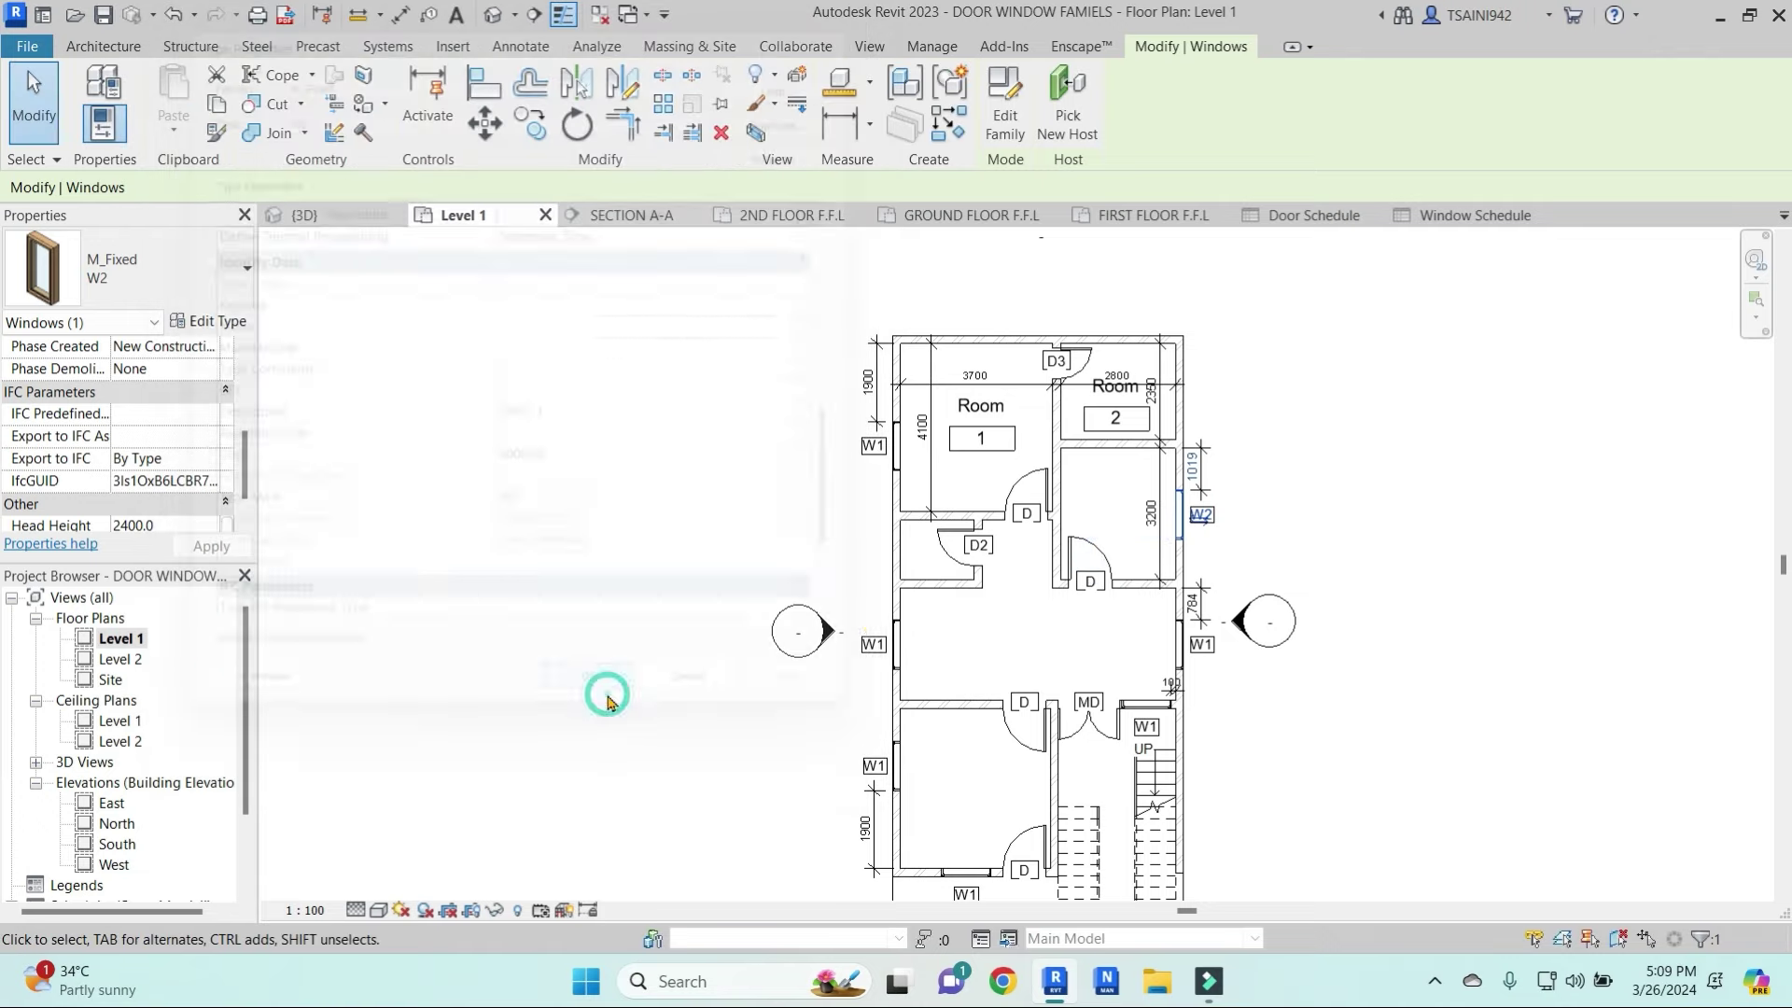
click(1395, 504)
Sort the Window Schedule by Type Mark and group rows by type without itemizing instances
click(1479, 216)
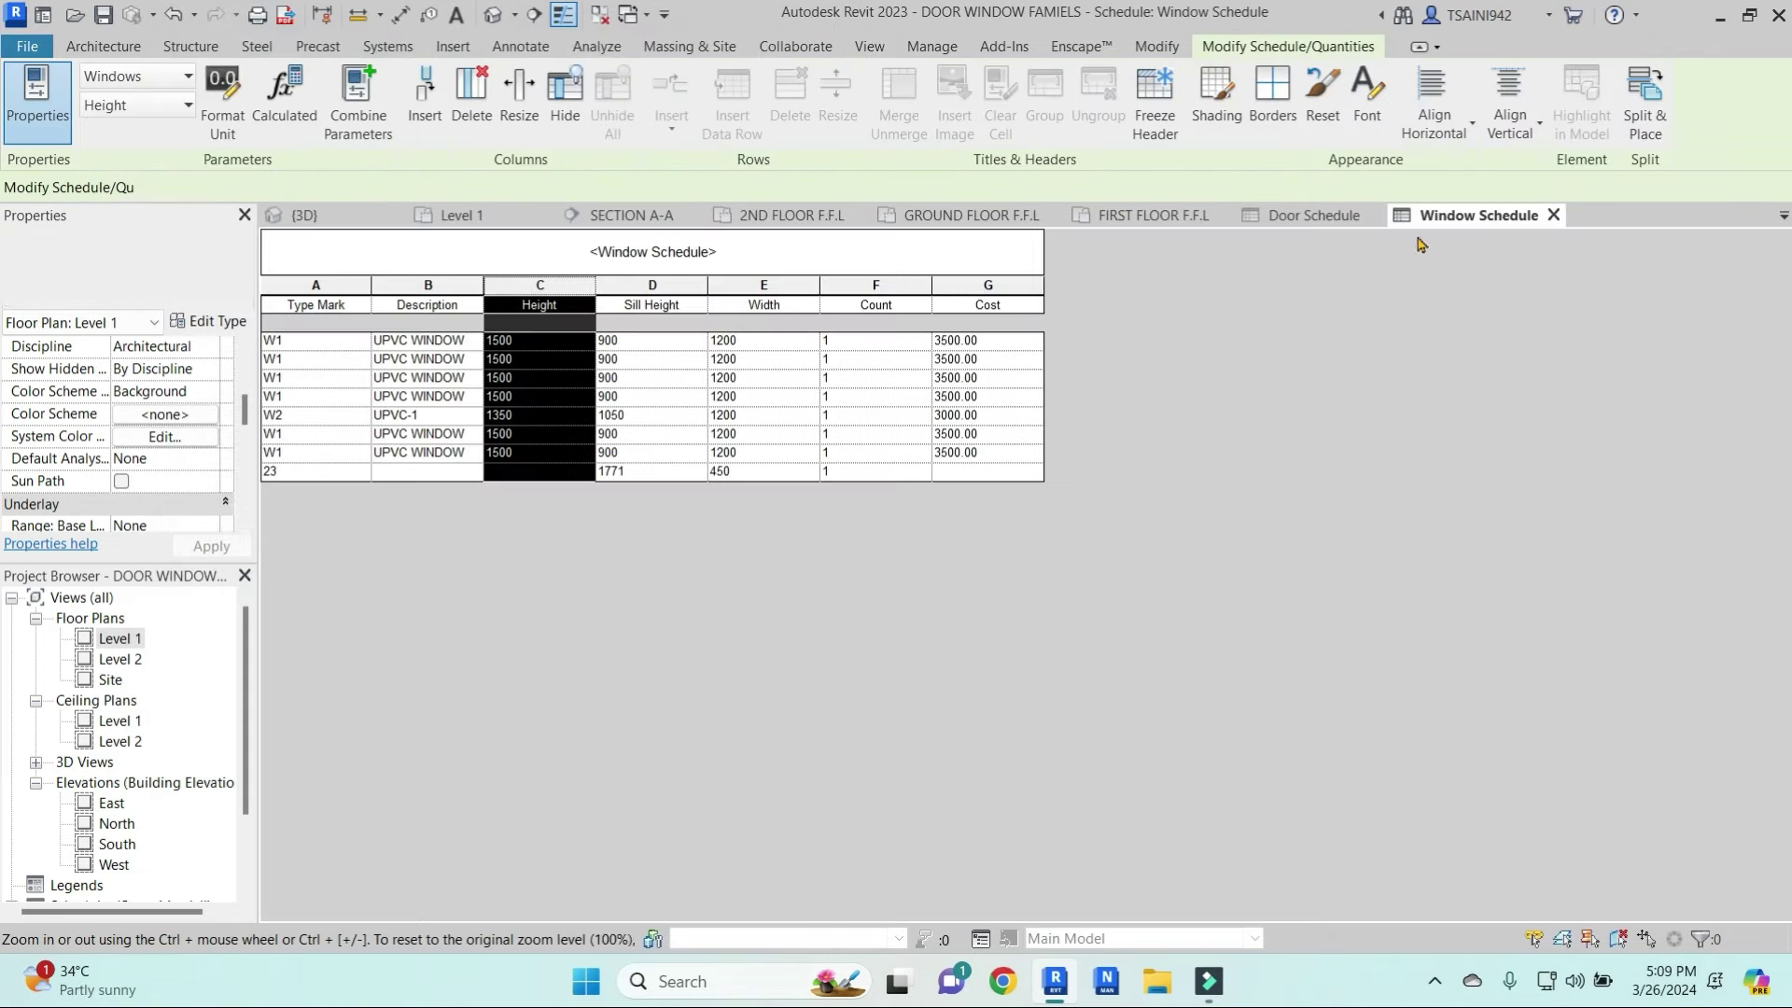
click(431, 339)
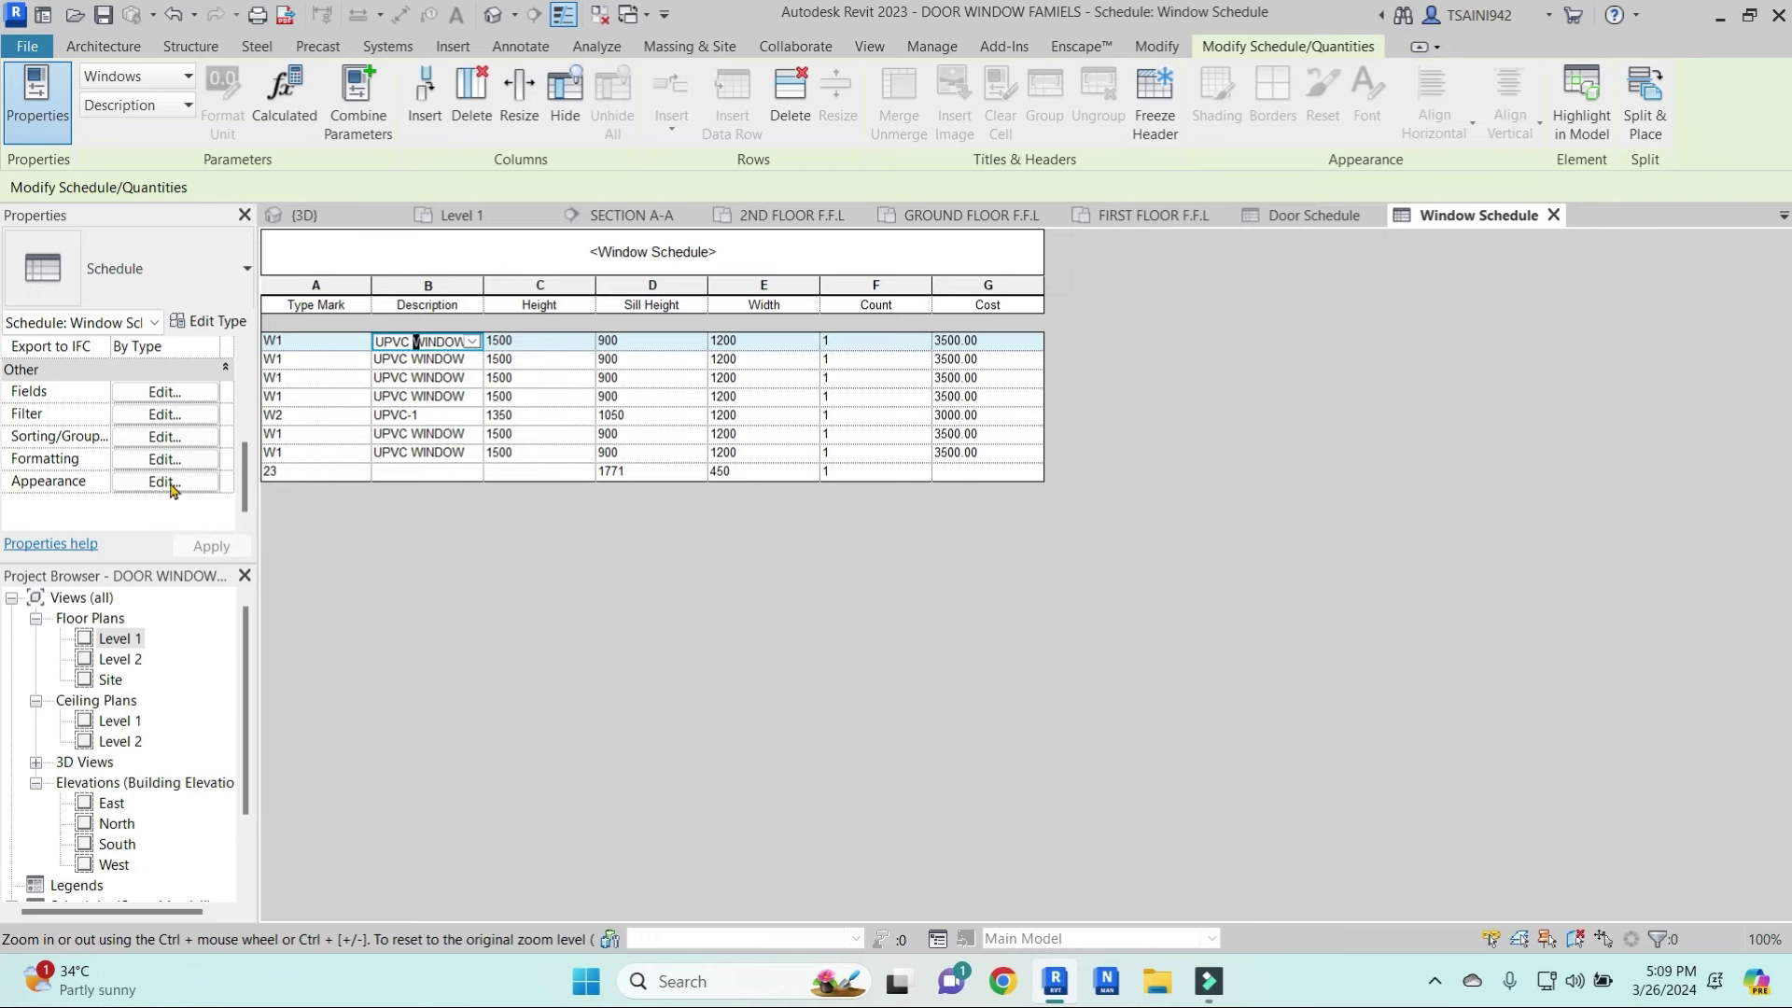
click(168, 436)
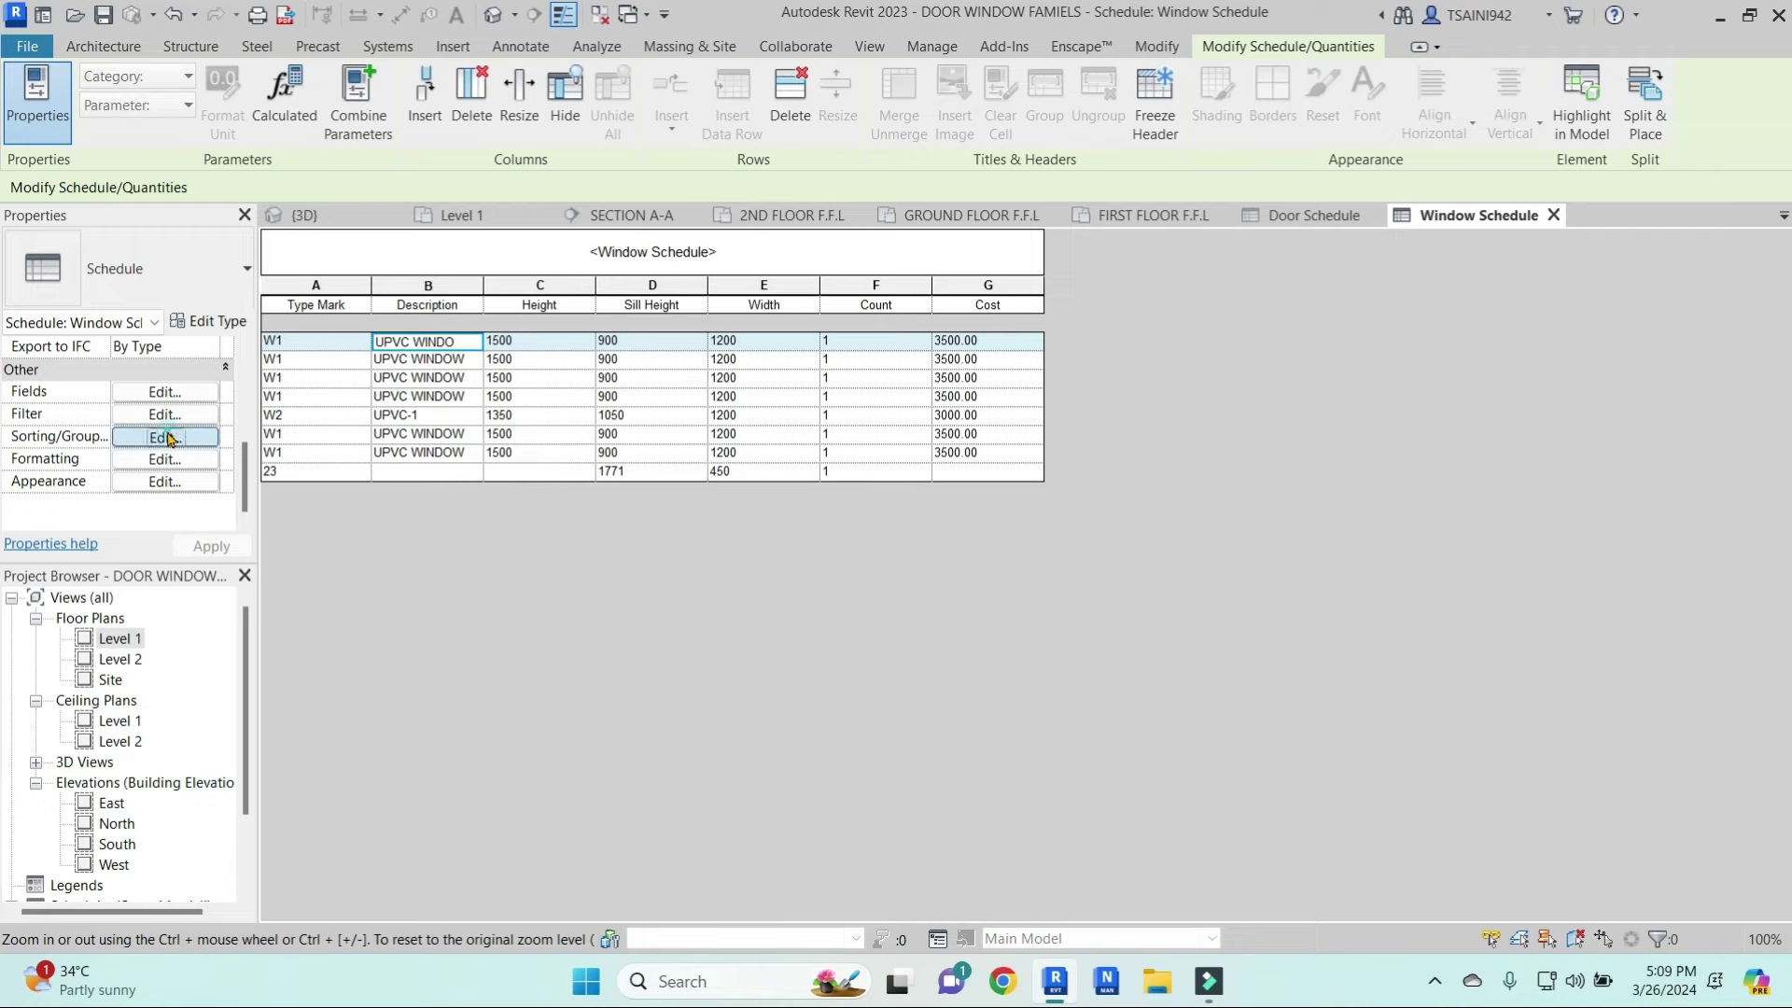
click(1109, 178)
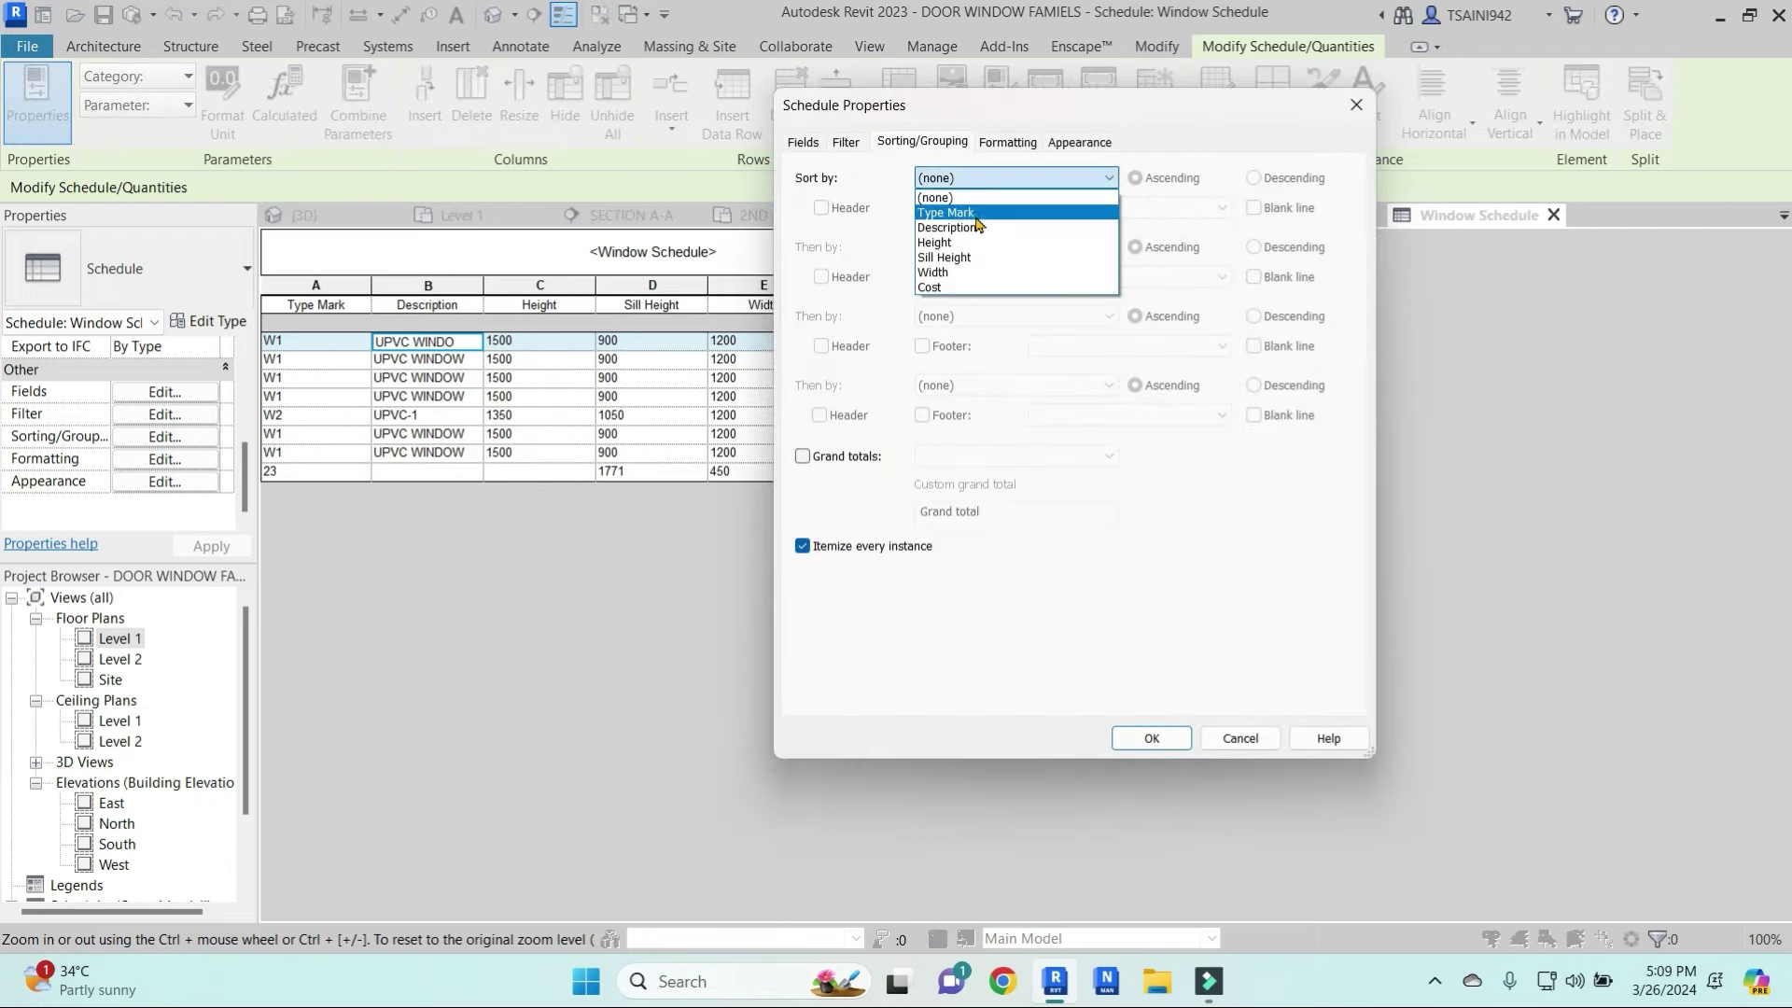
click(982, 207)
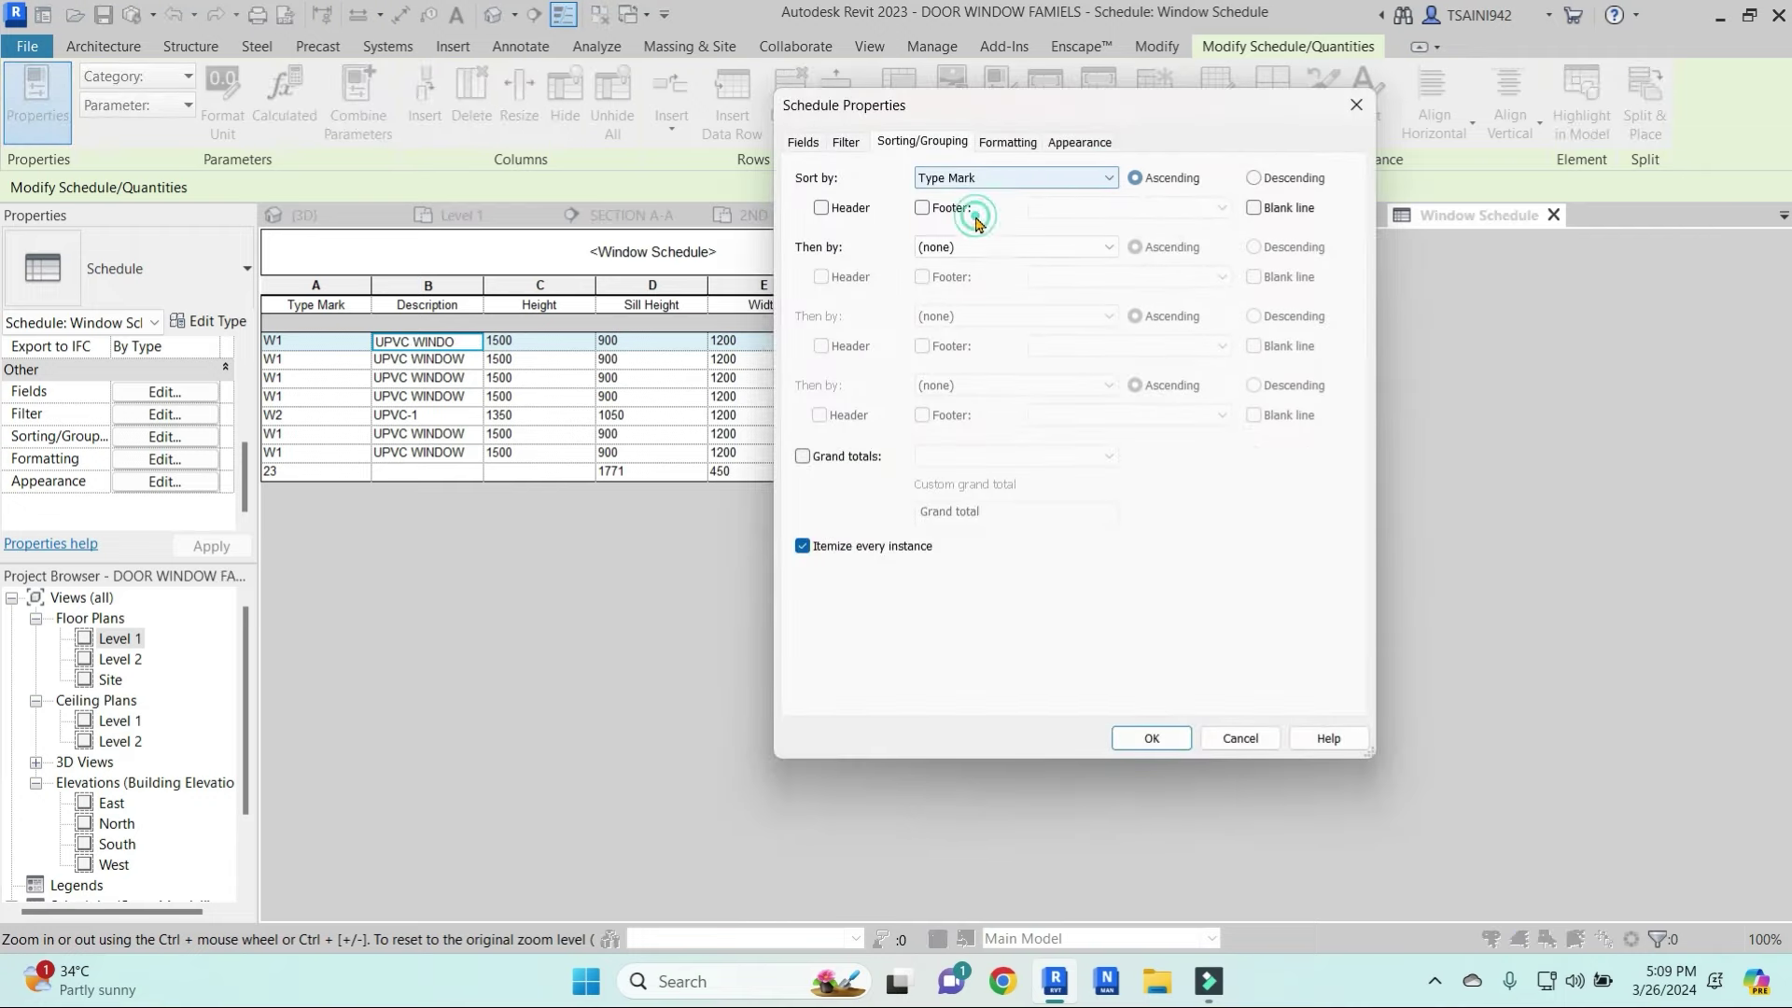
click(803, 546)
click(1152, 739)
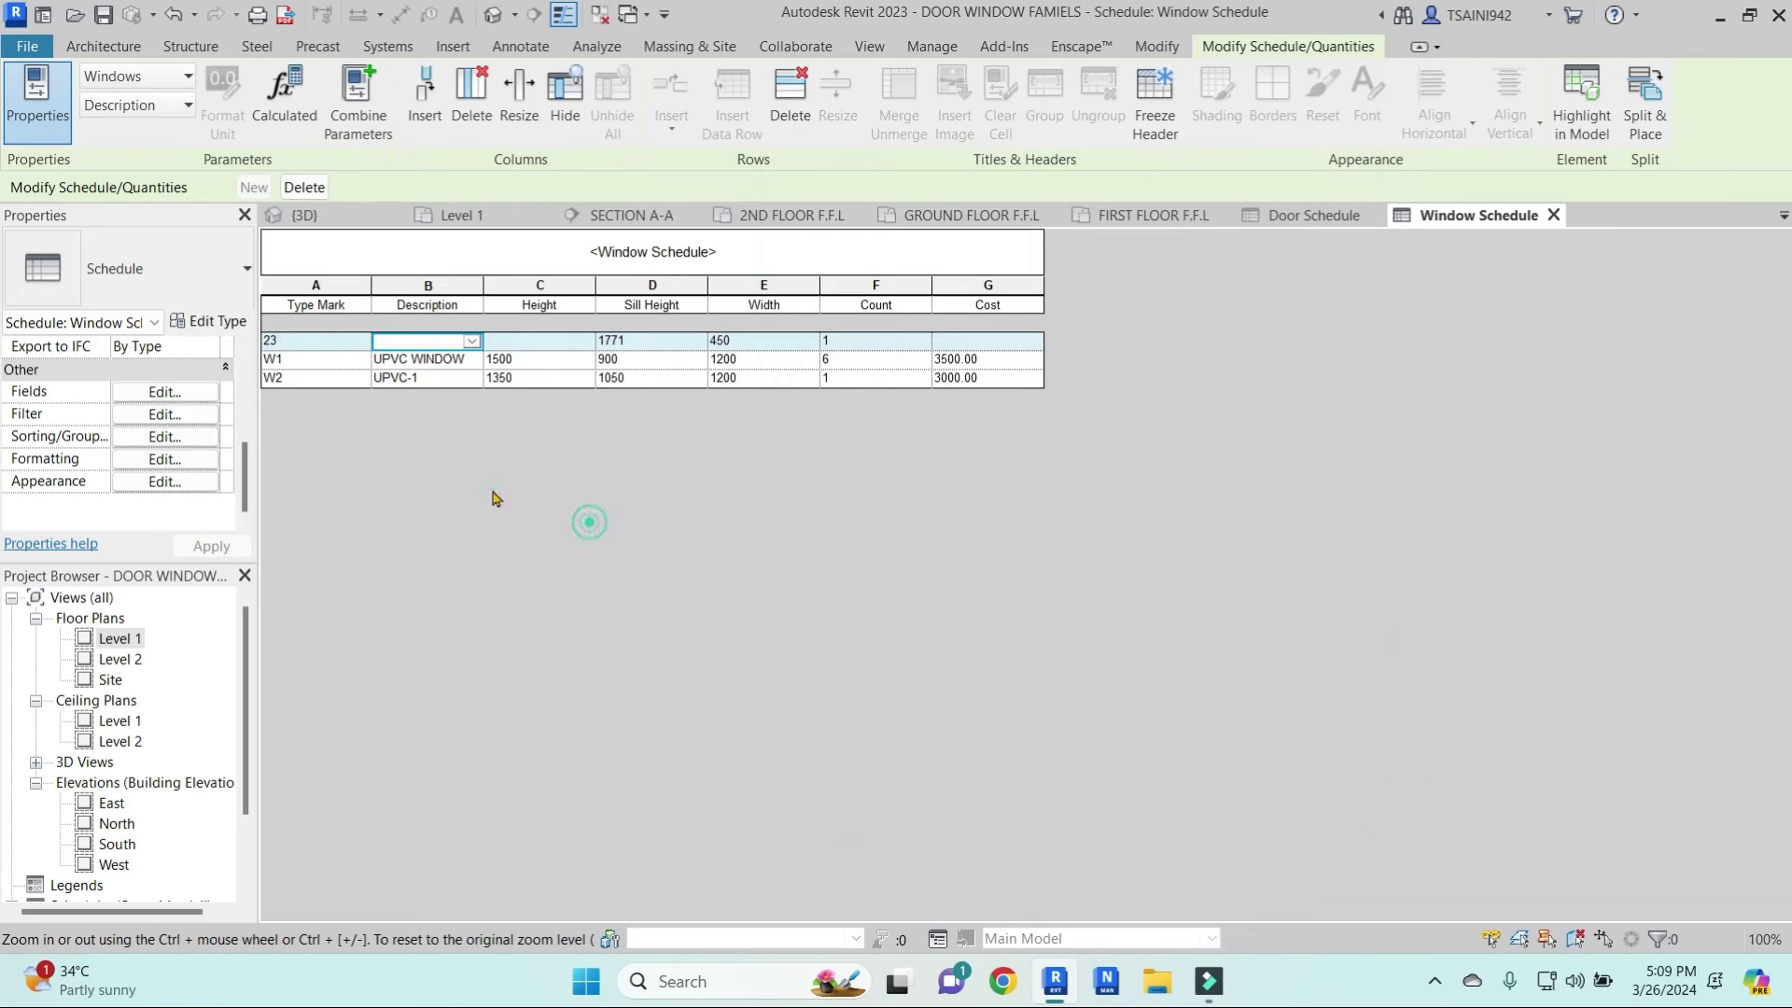
click(285, 342)
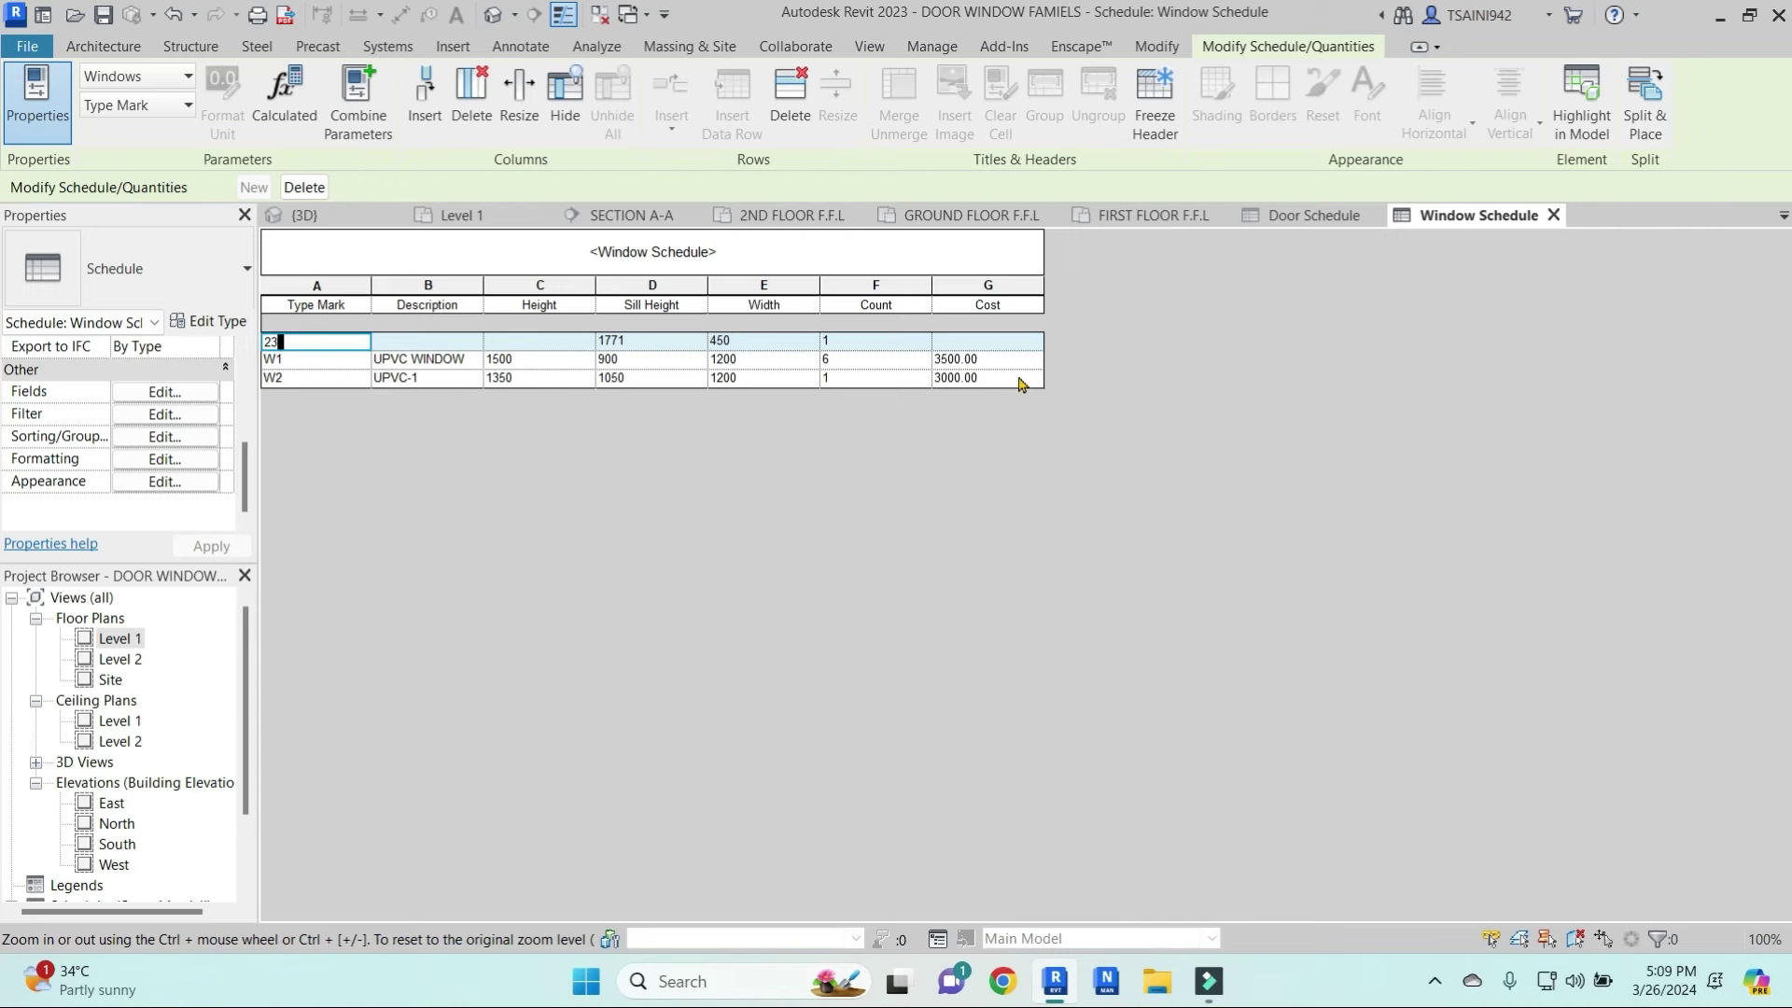
Make the Cost column calculate totals and add a totals-only grand total
click(166, 460)
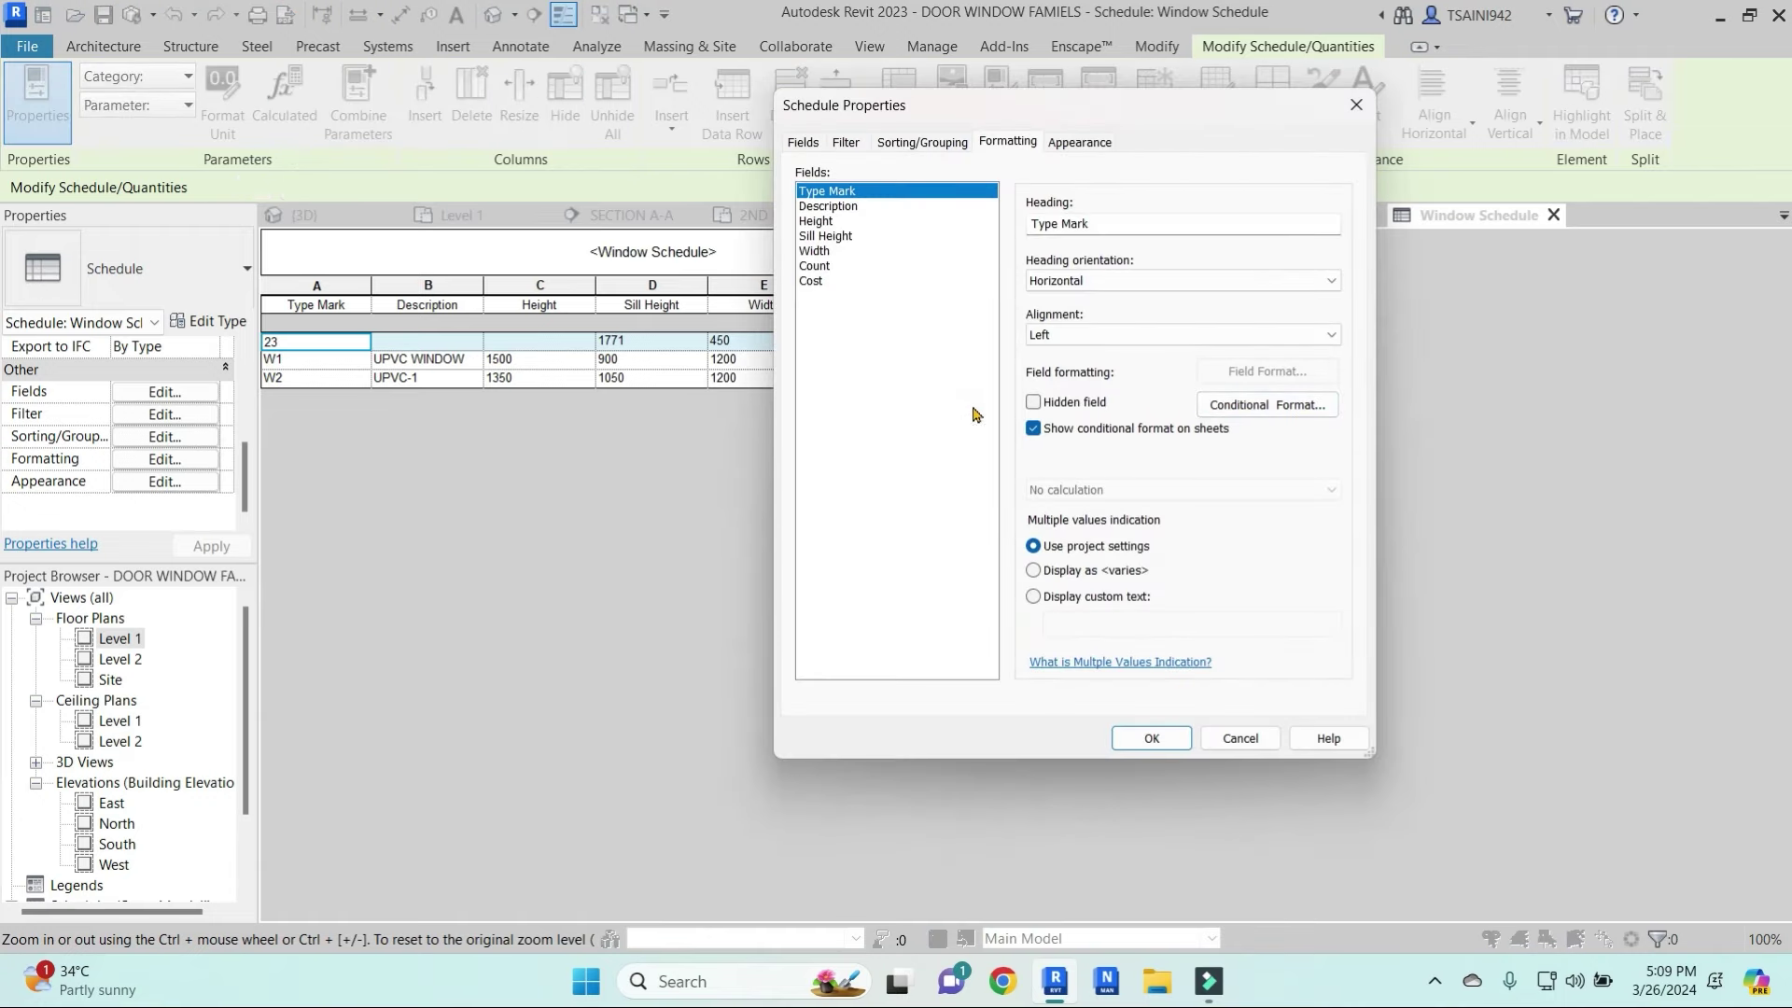
click(812, 282)
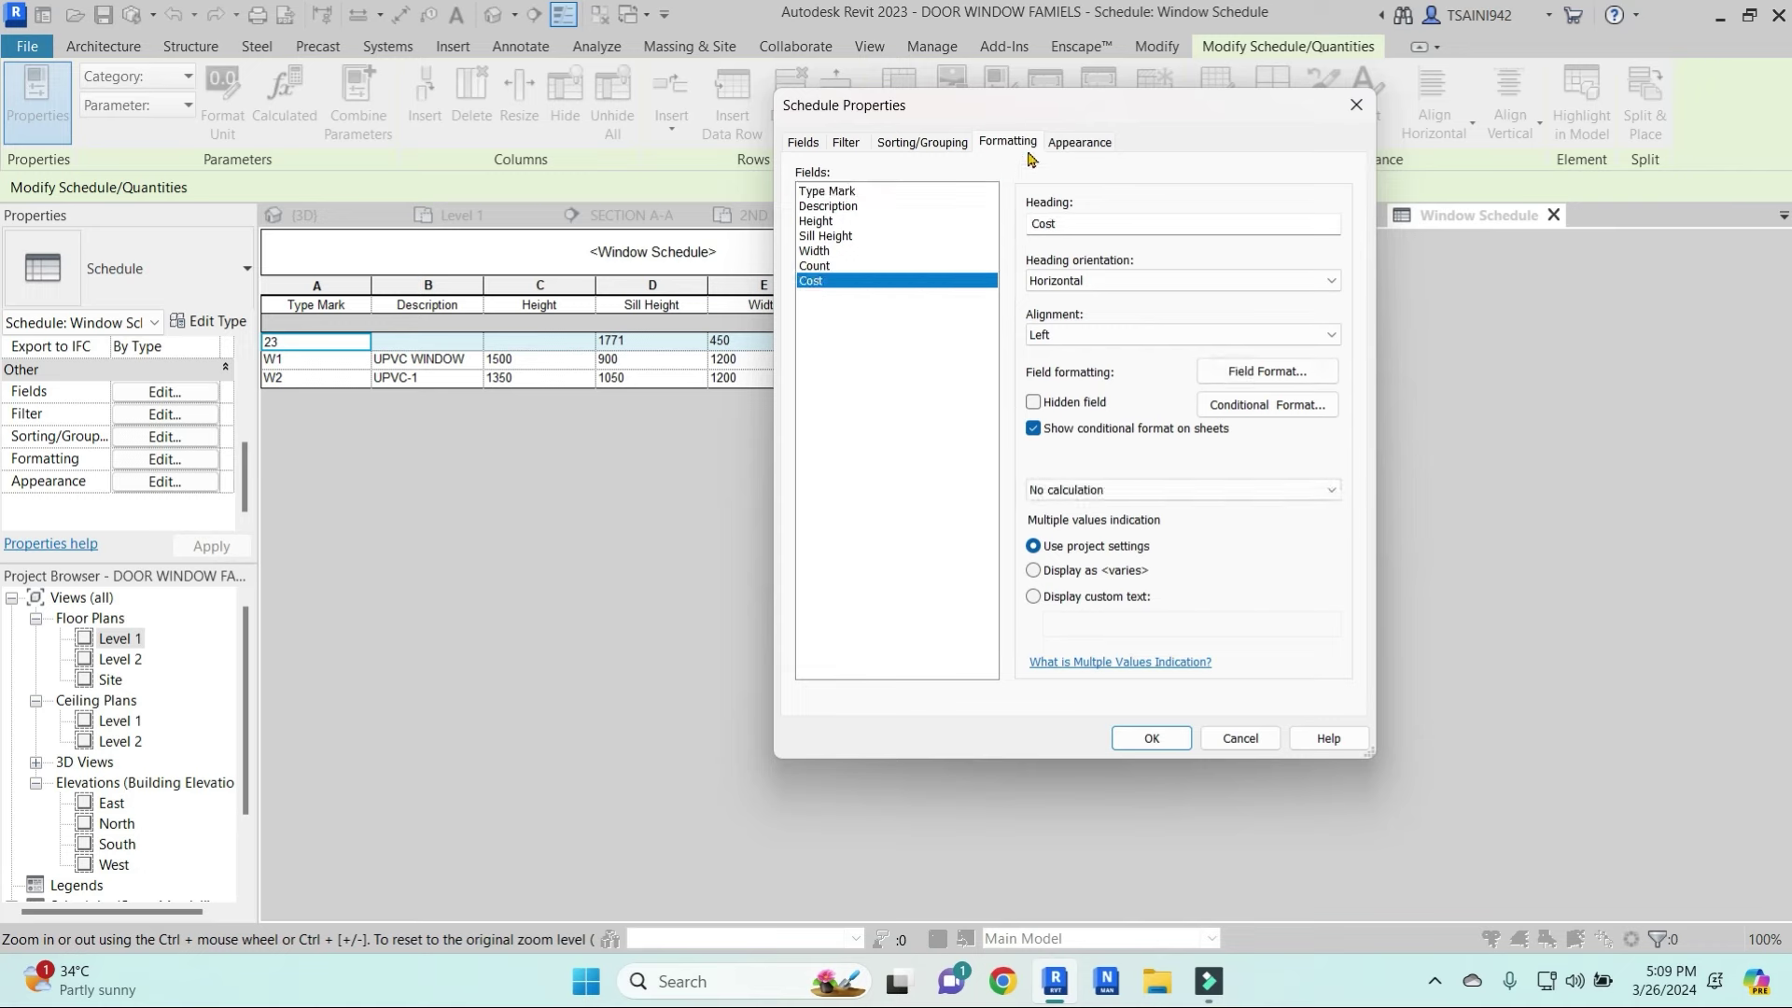
click(1156, 489)
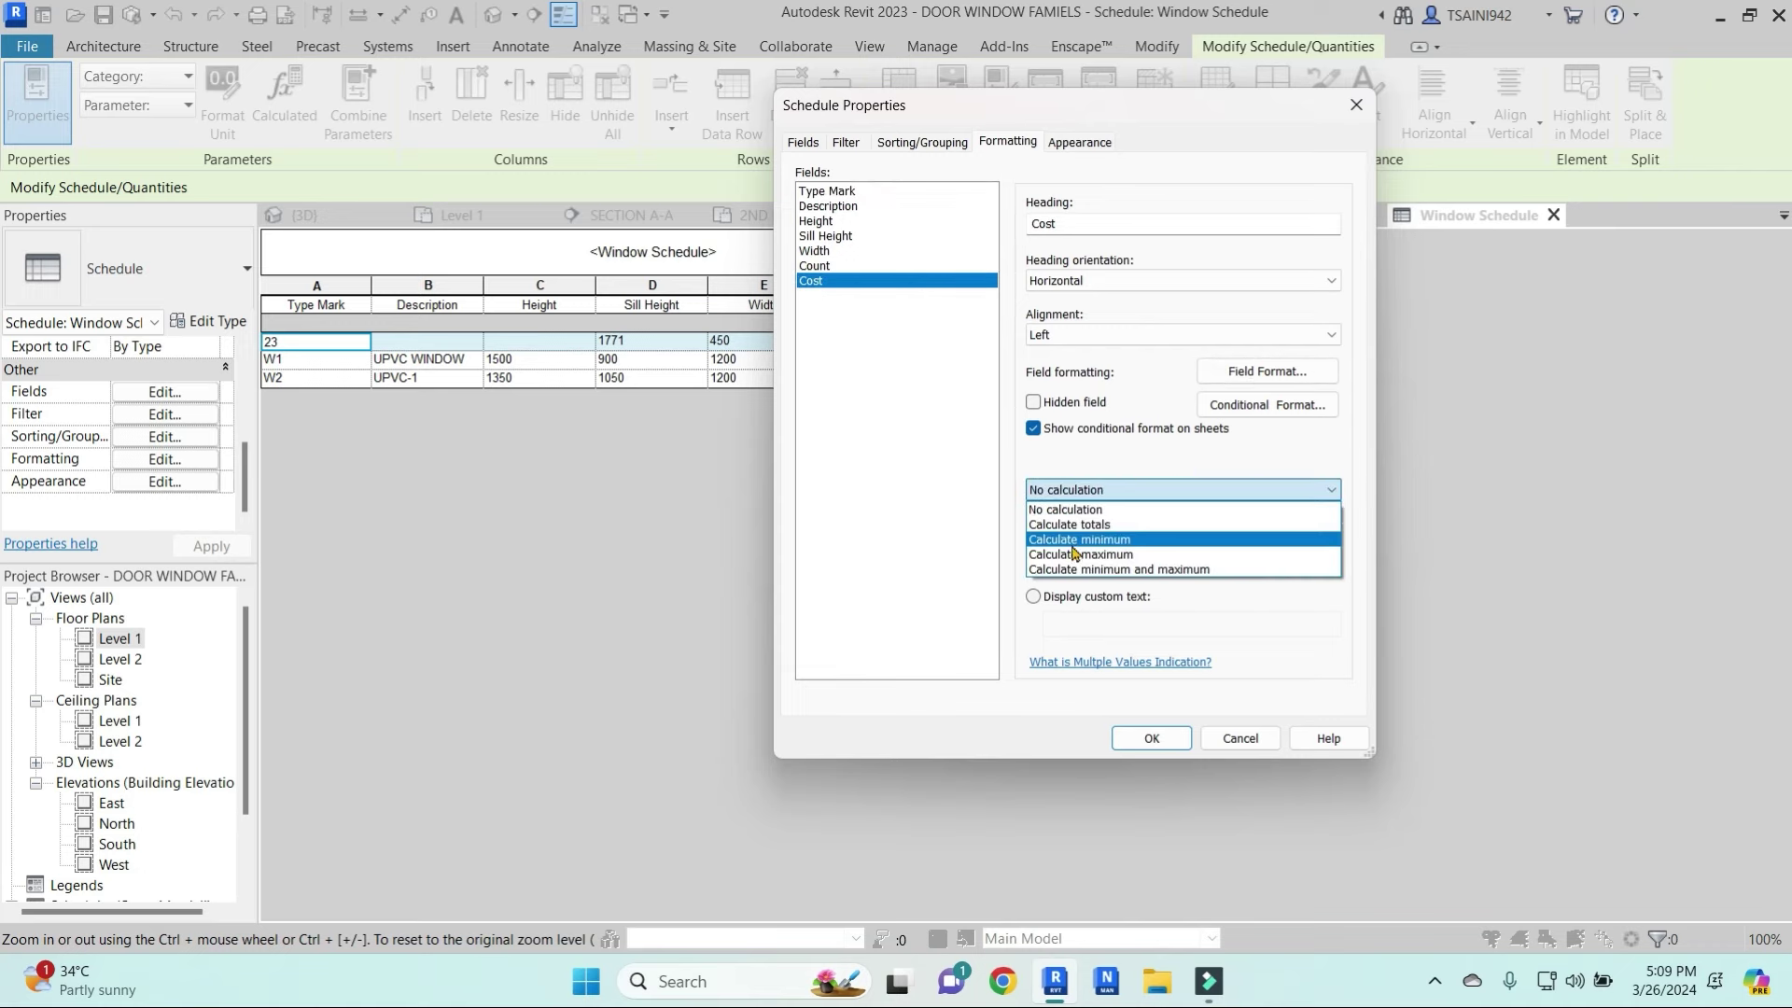
click(1085, 528)
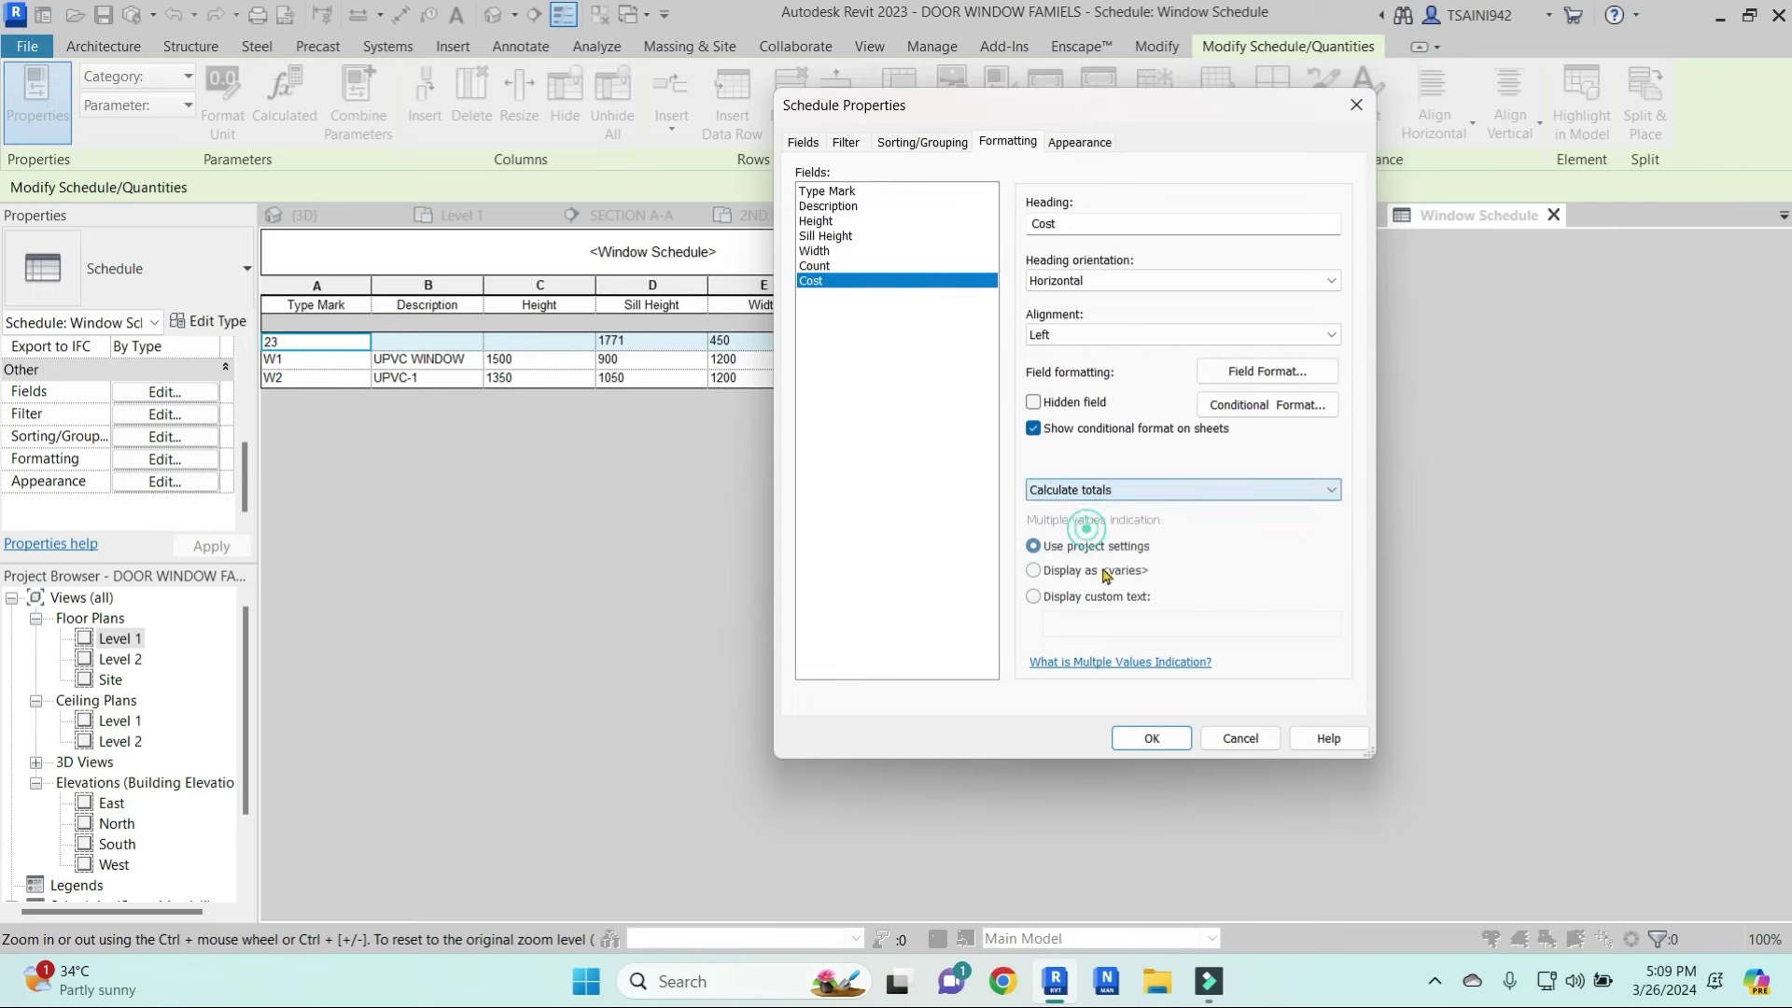
click(922, 142)
click(803, 457)
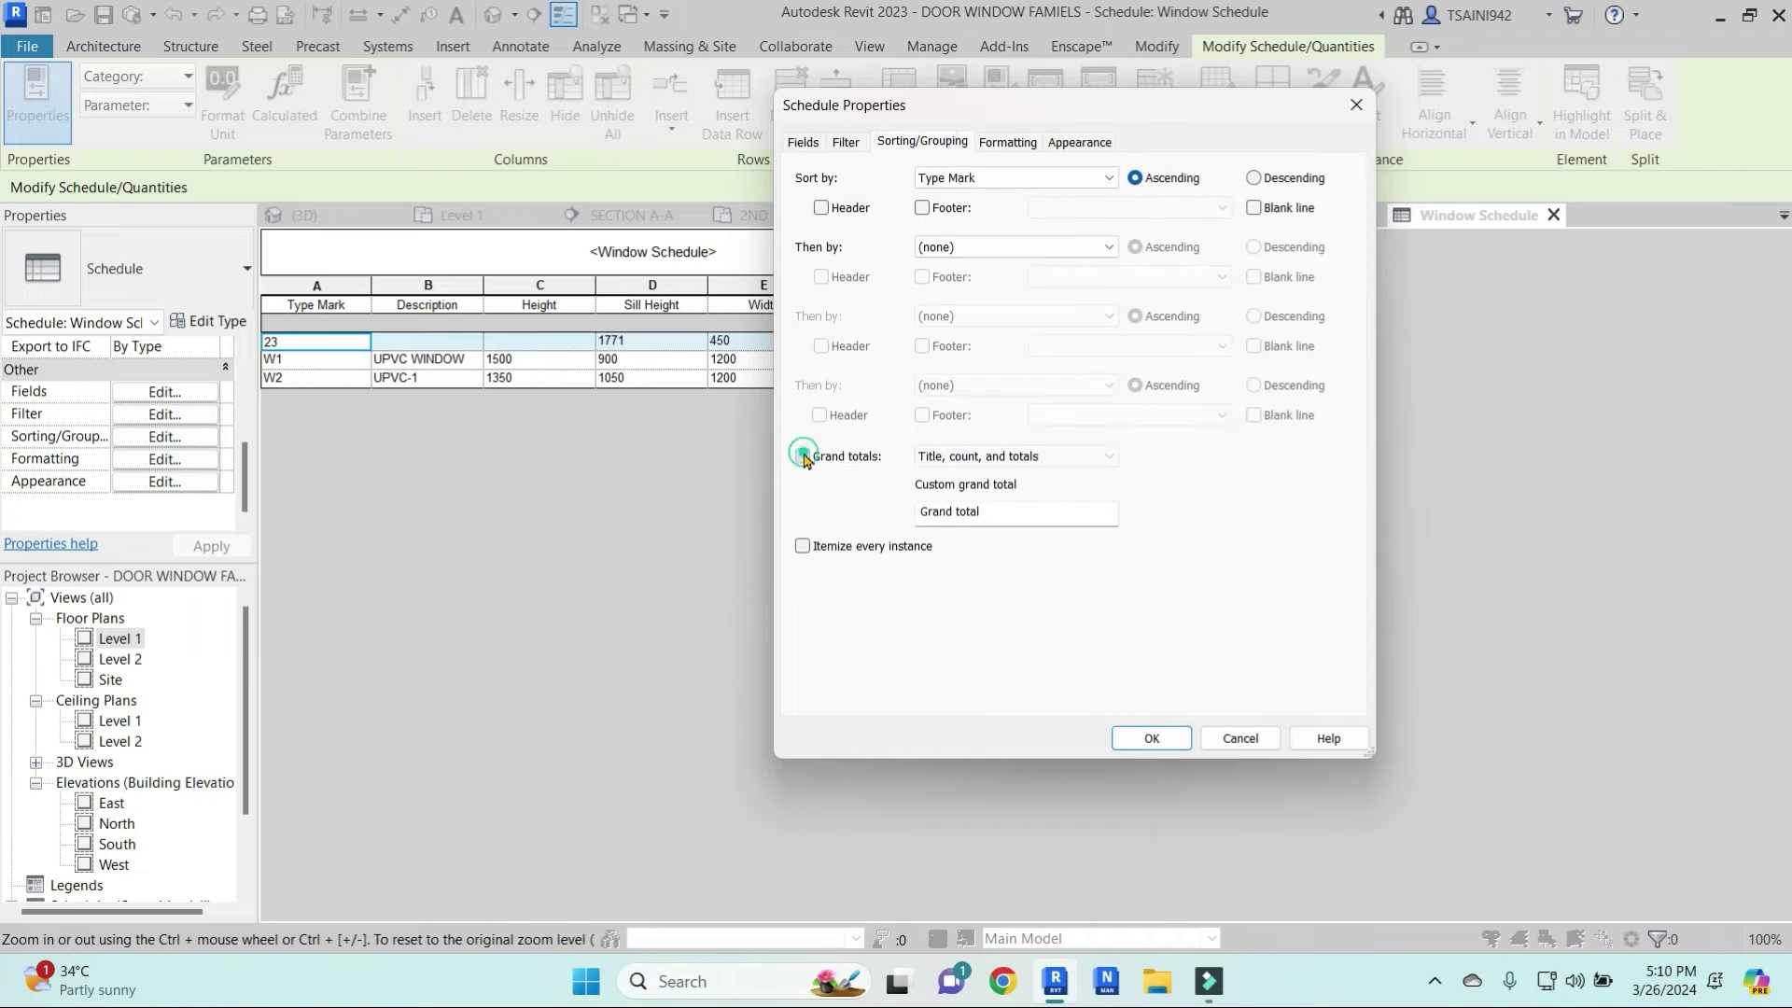
click(992, 455)
click(954, 522)
click(1151, 739)
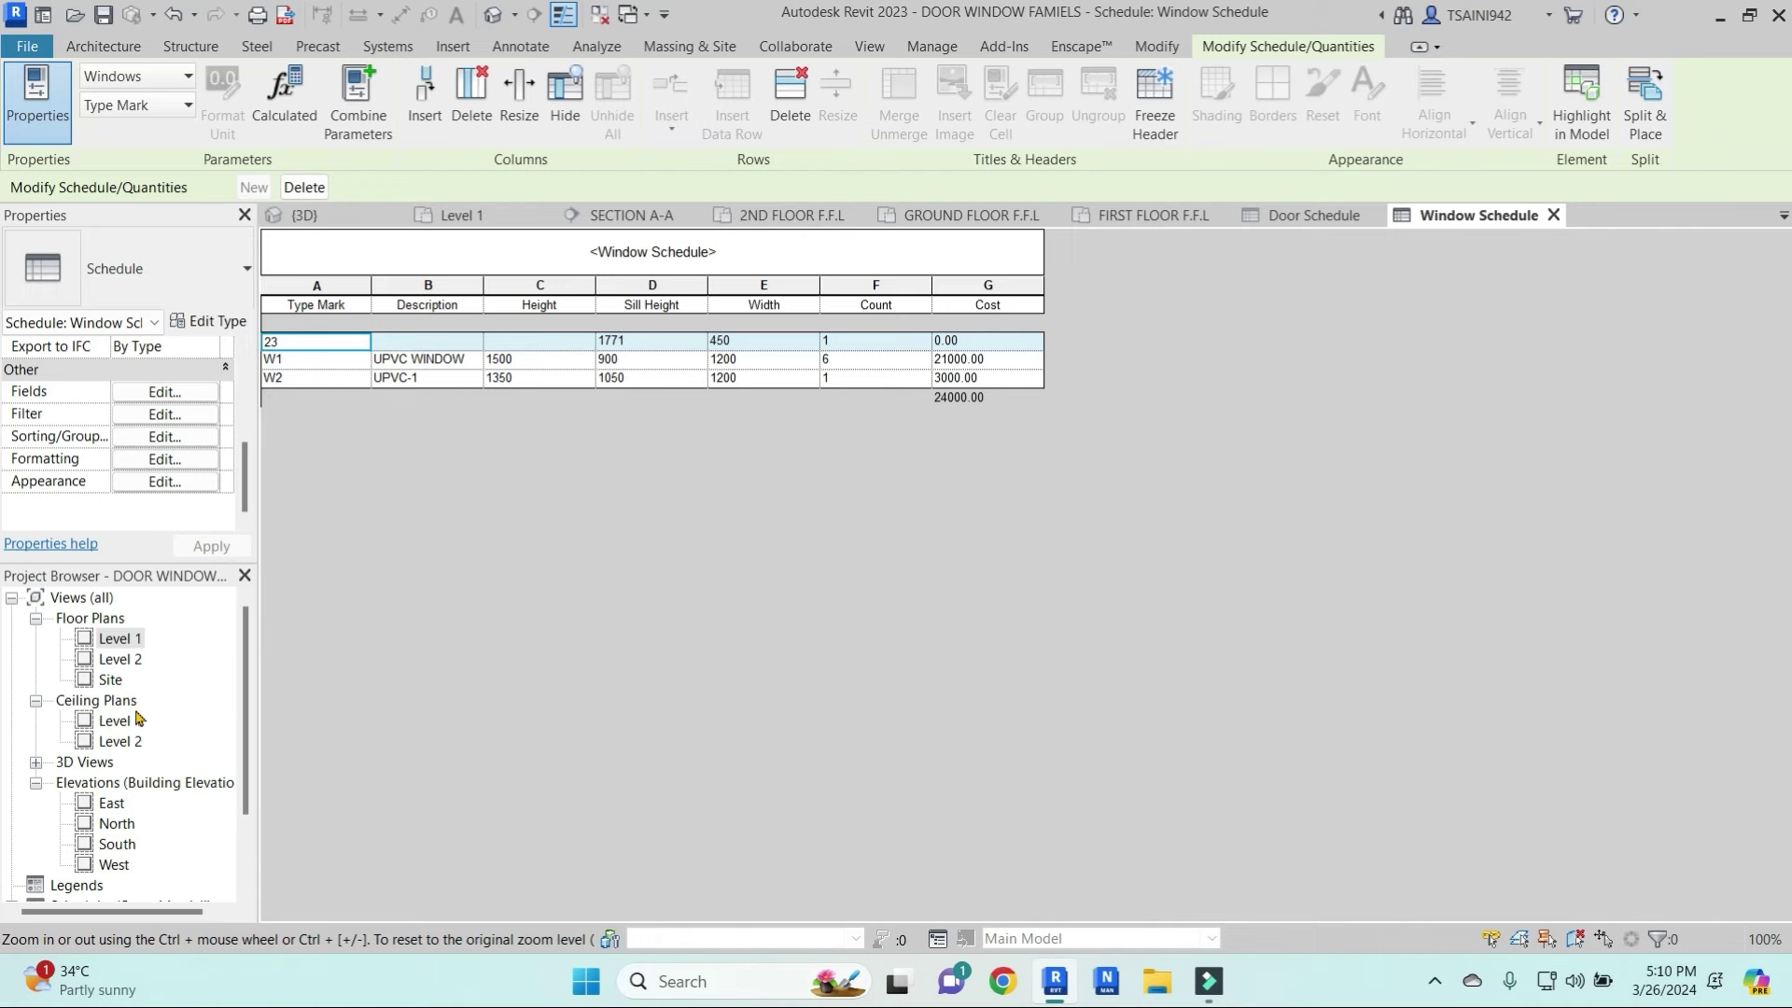
Start a new sheet from the Sheets node in the Project Browser
scroll(137, 719, down, 2)
scroll(78, 794, down, 3)
right_click(71, 830)
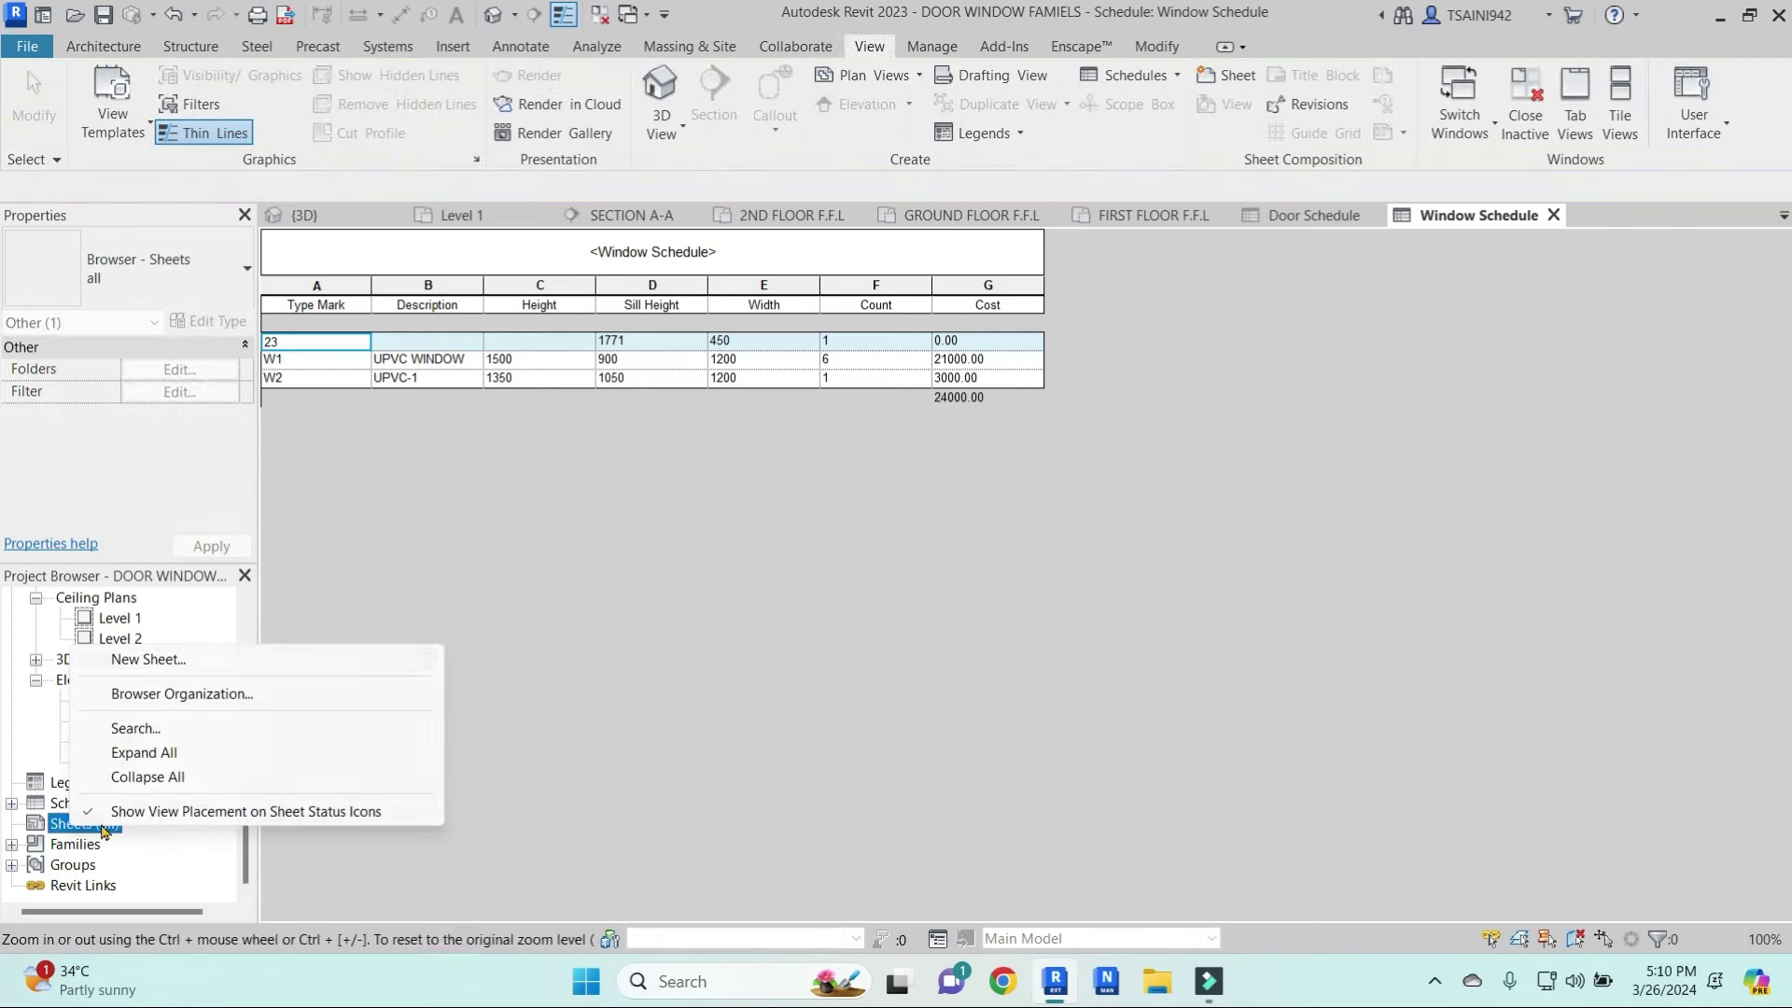
click(205, 668)
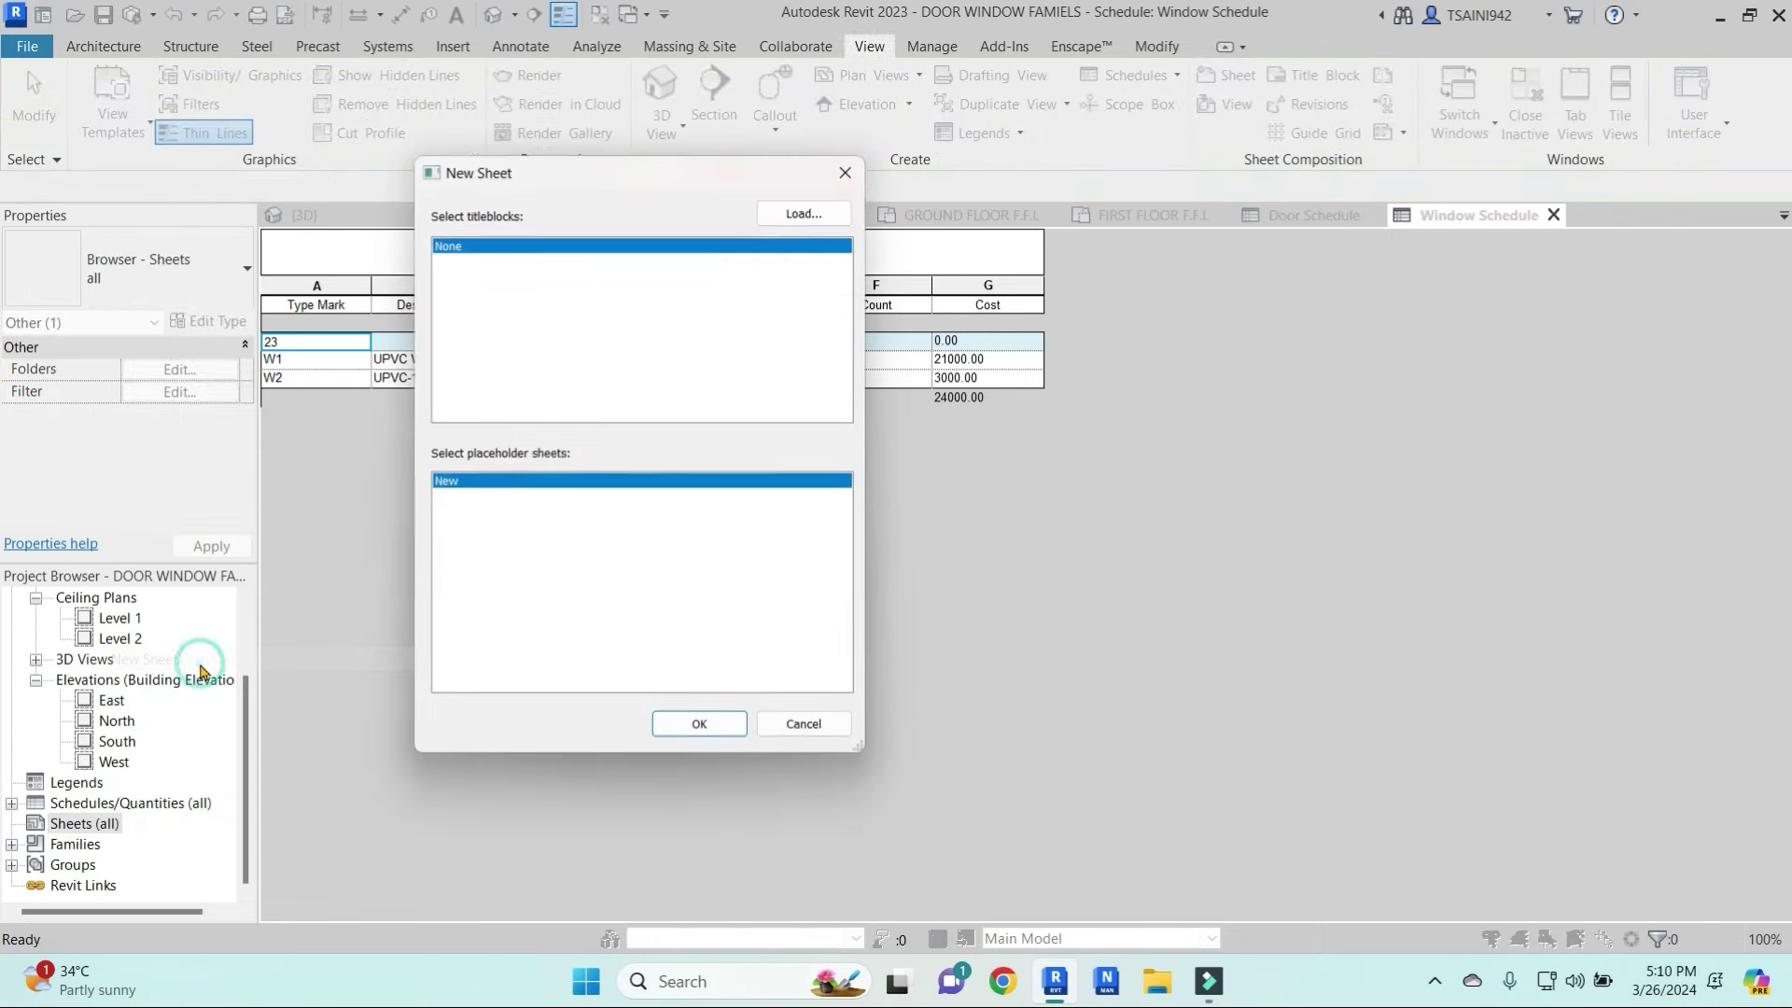
Load the A1 metric titleblock from the library's Titleblocks folder and create sheet A101
click(787, 213)
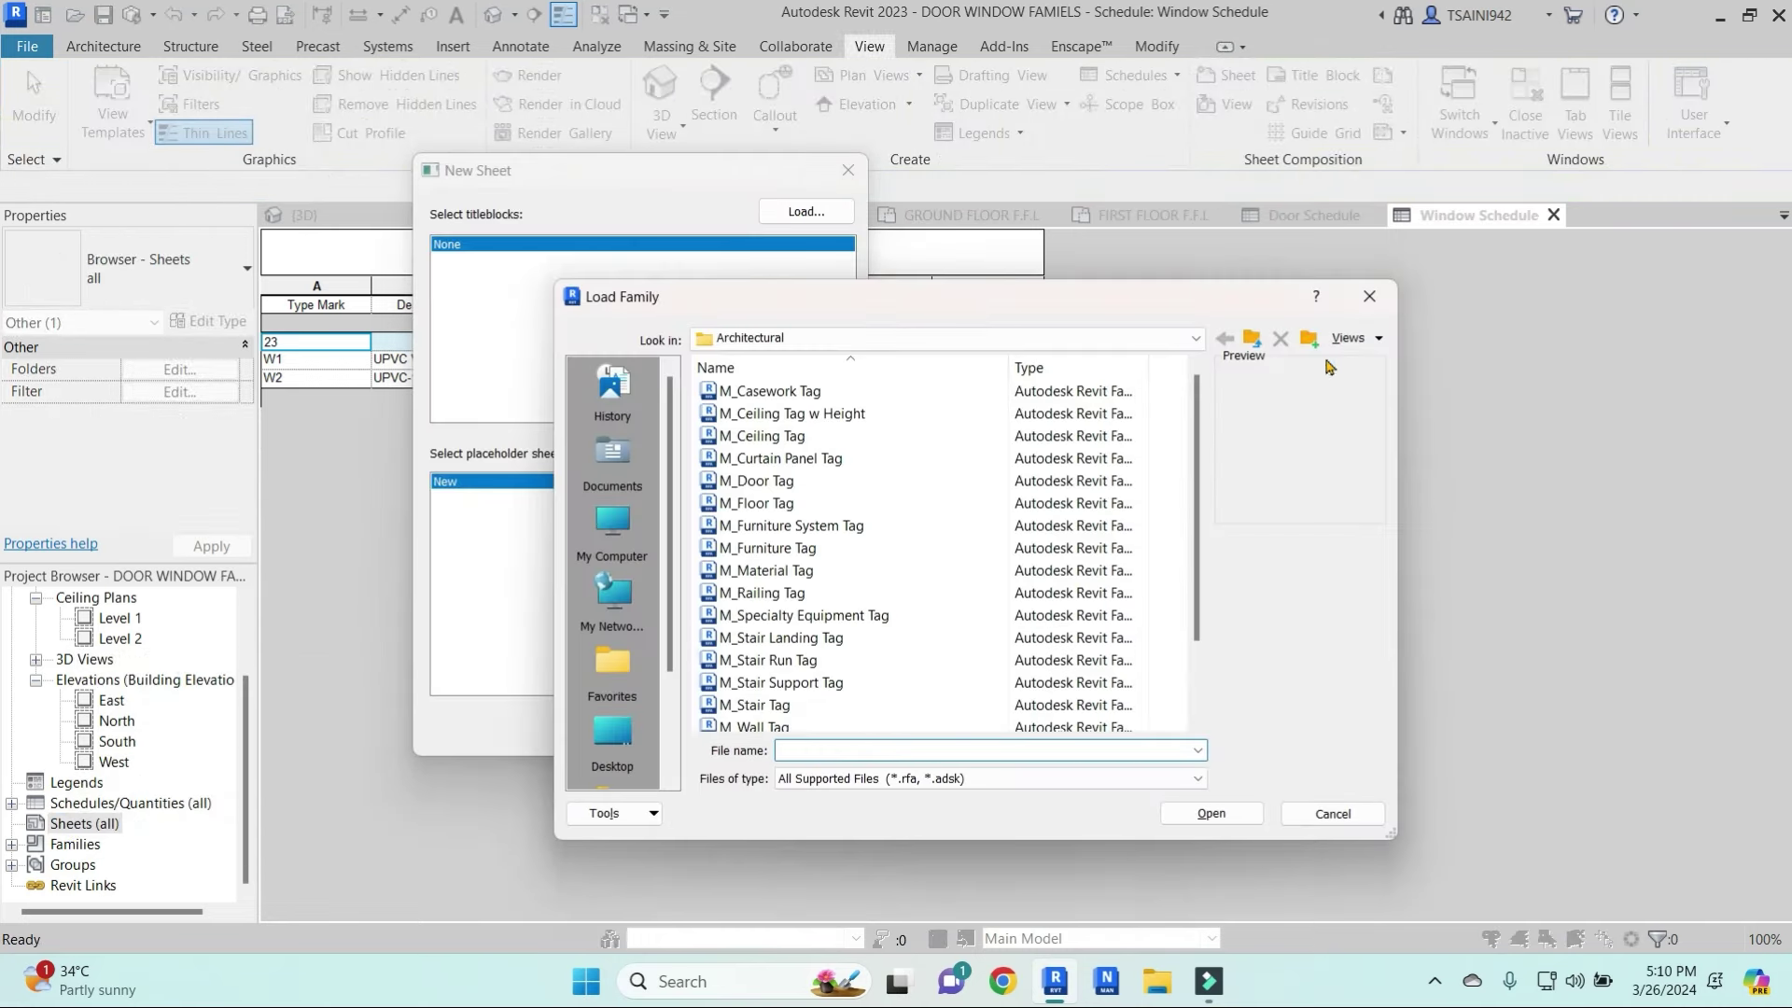
click(1253, 338)
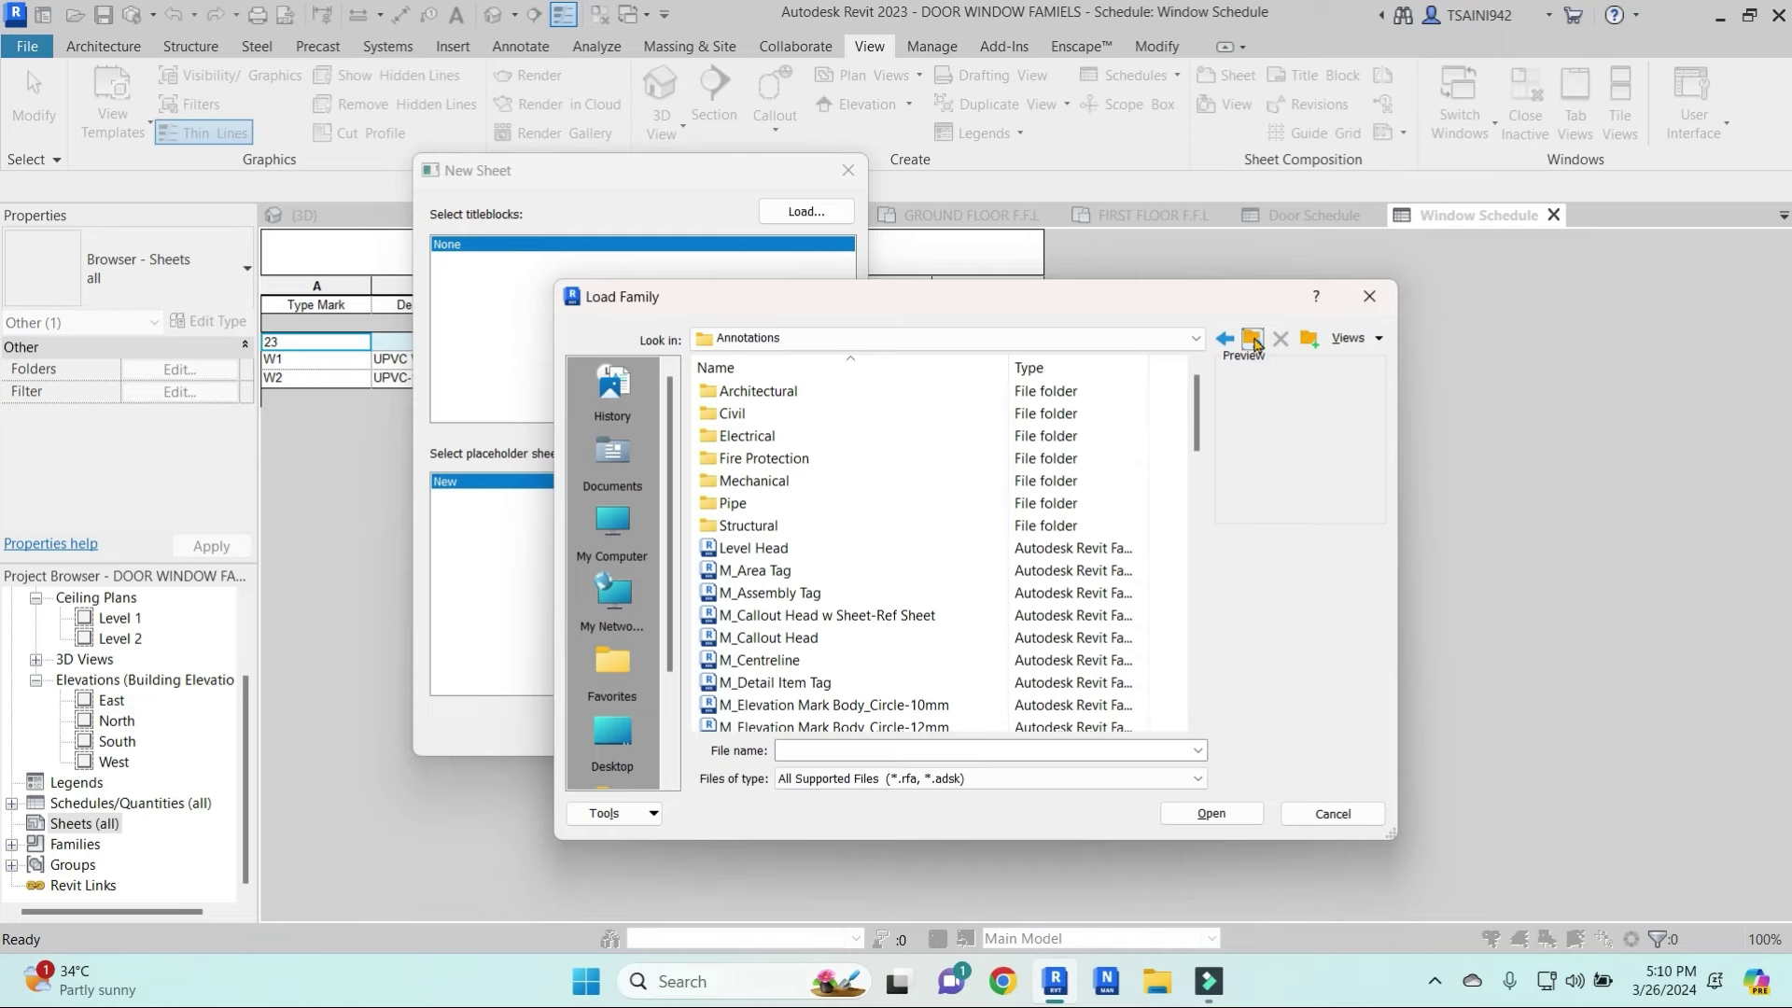
scroll(988, 401, down, 10)
click(1252, 339)
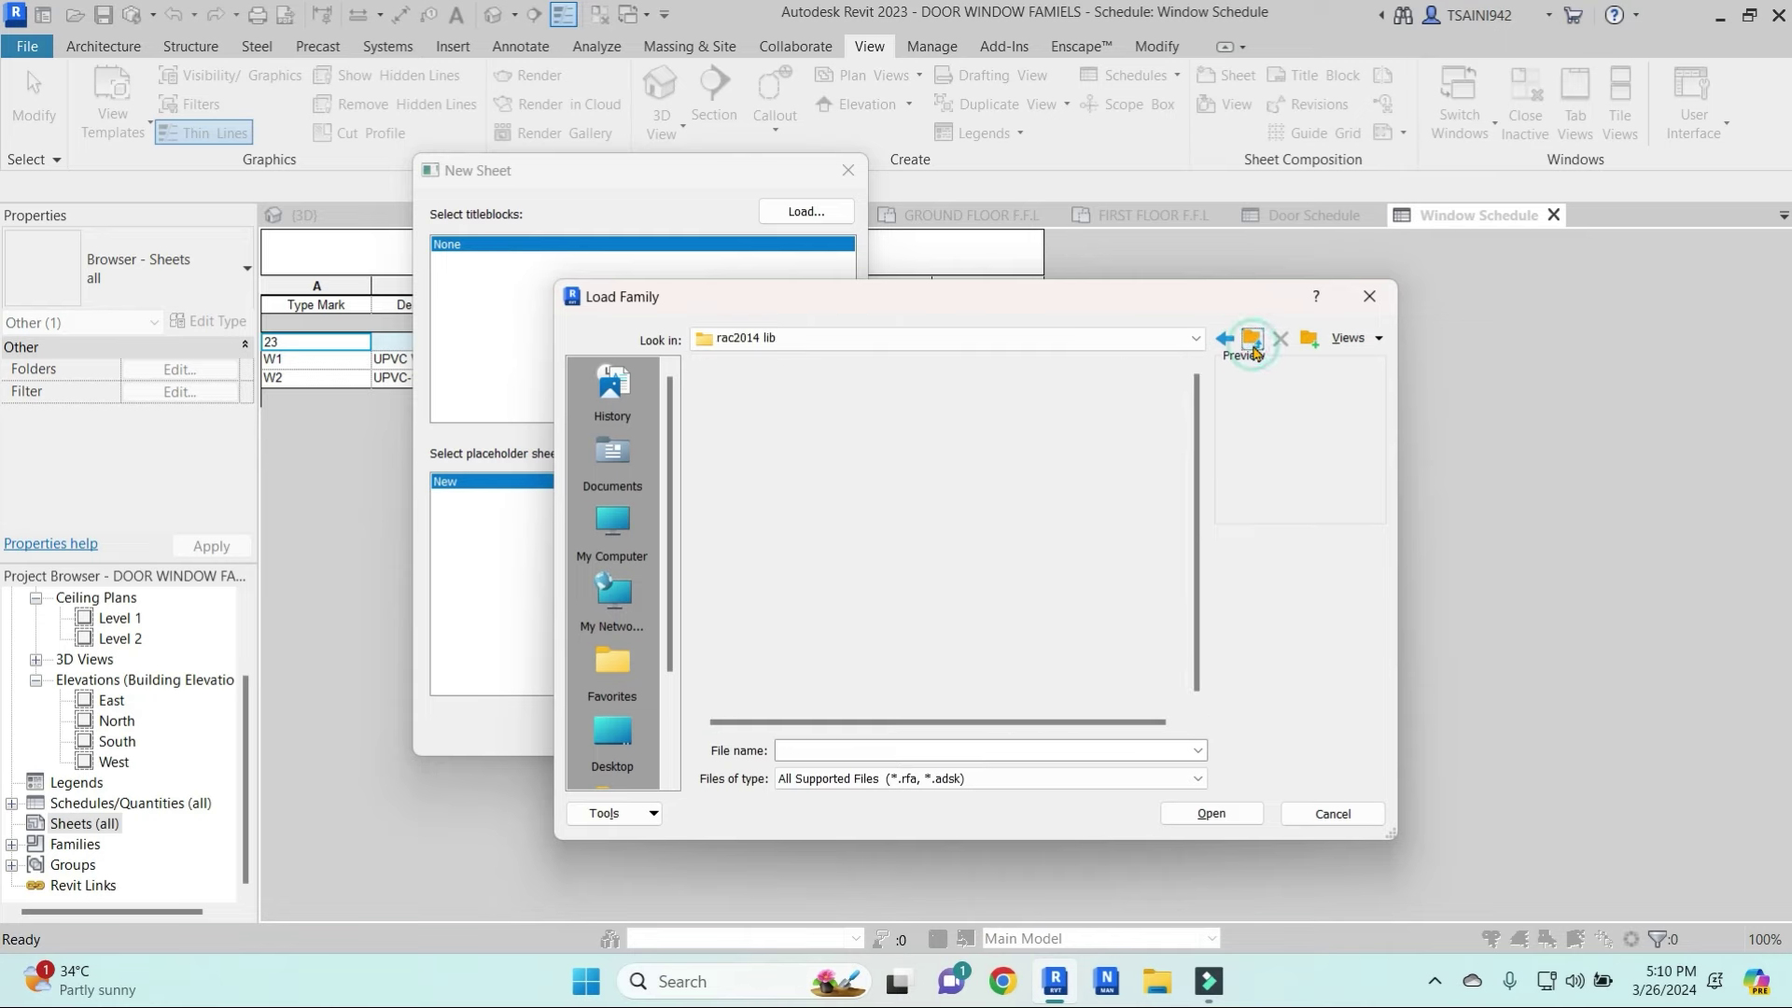
scroll(770, 653, down, 10)
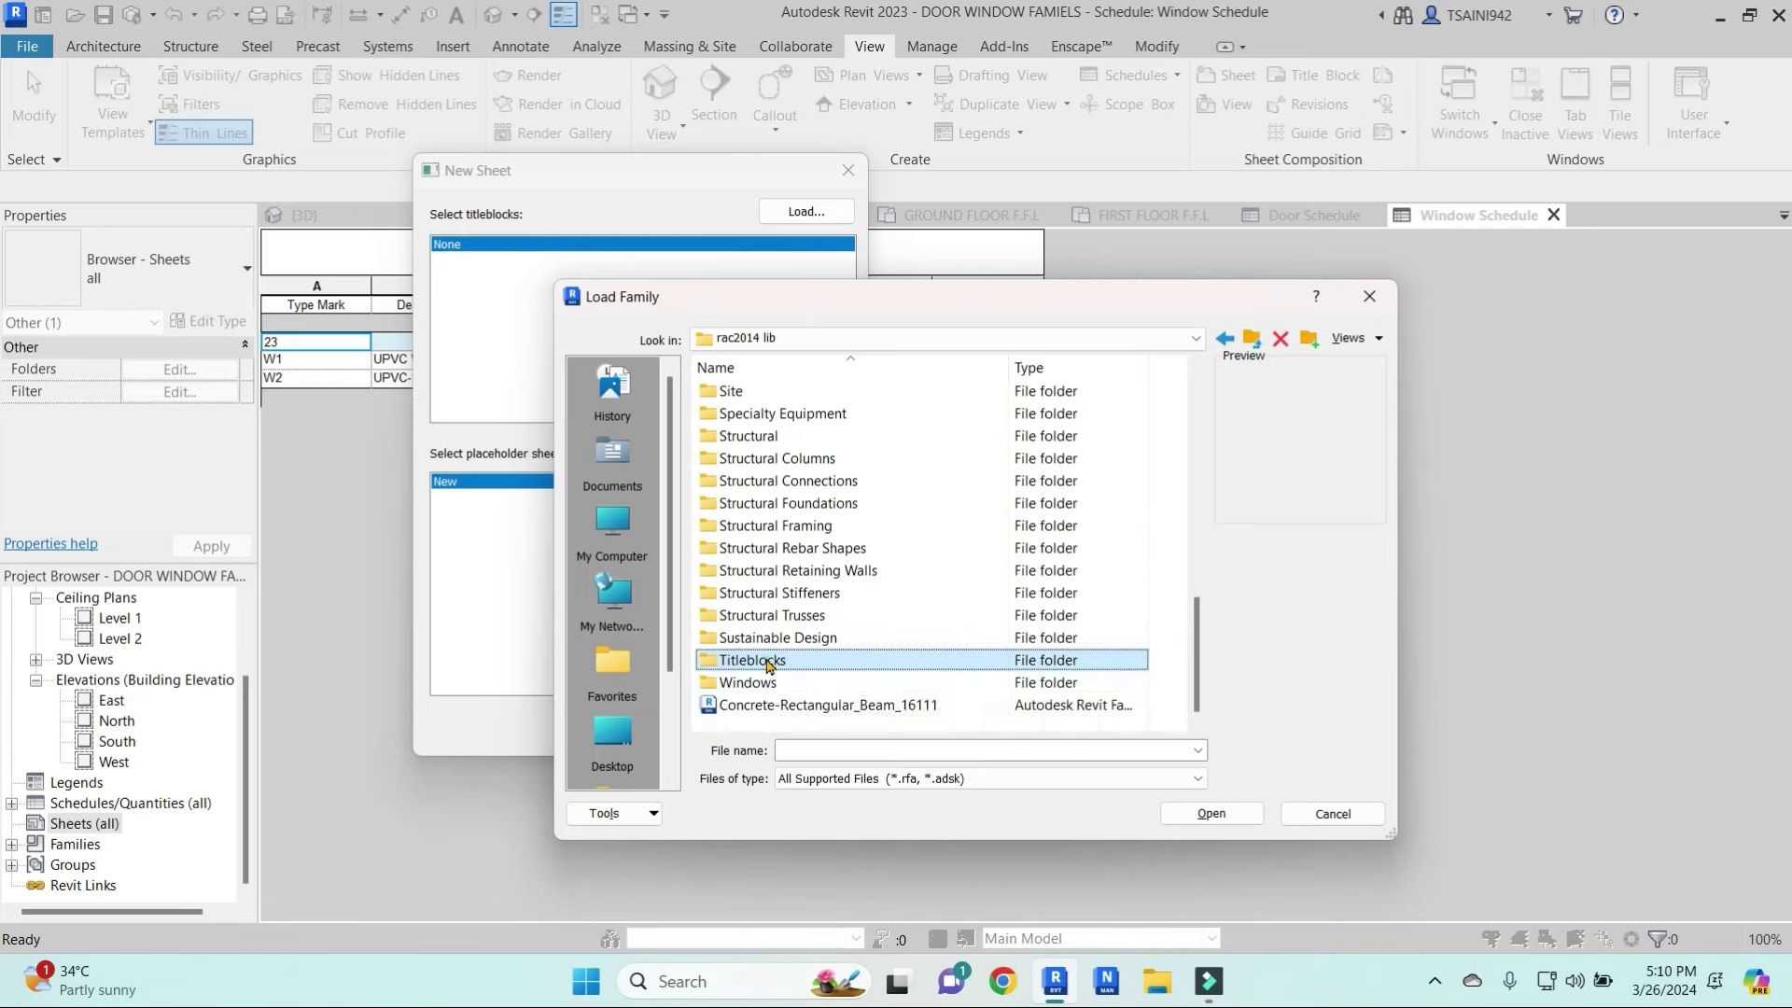
double_click(771, 660)
click(749, 391)
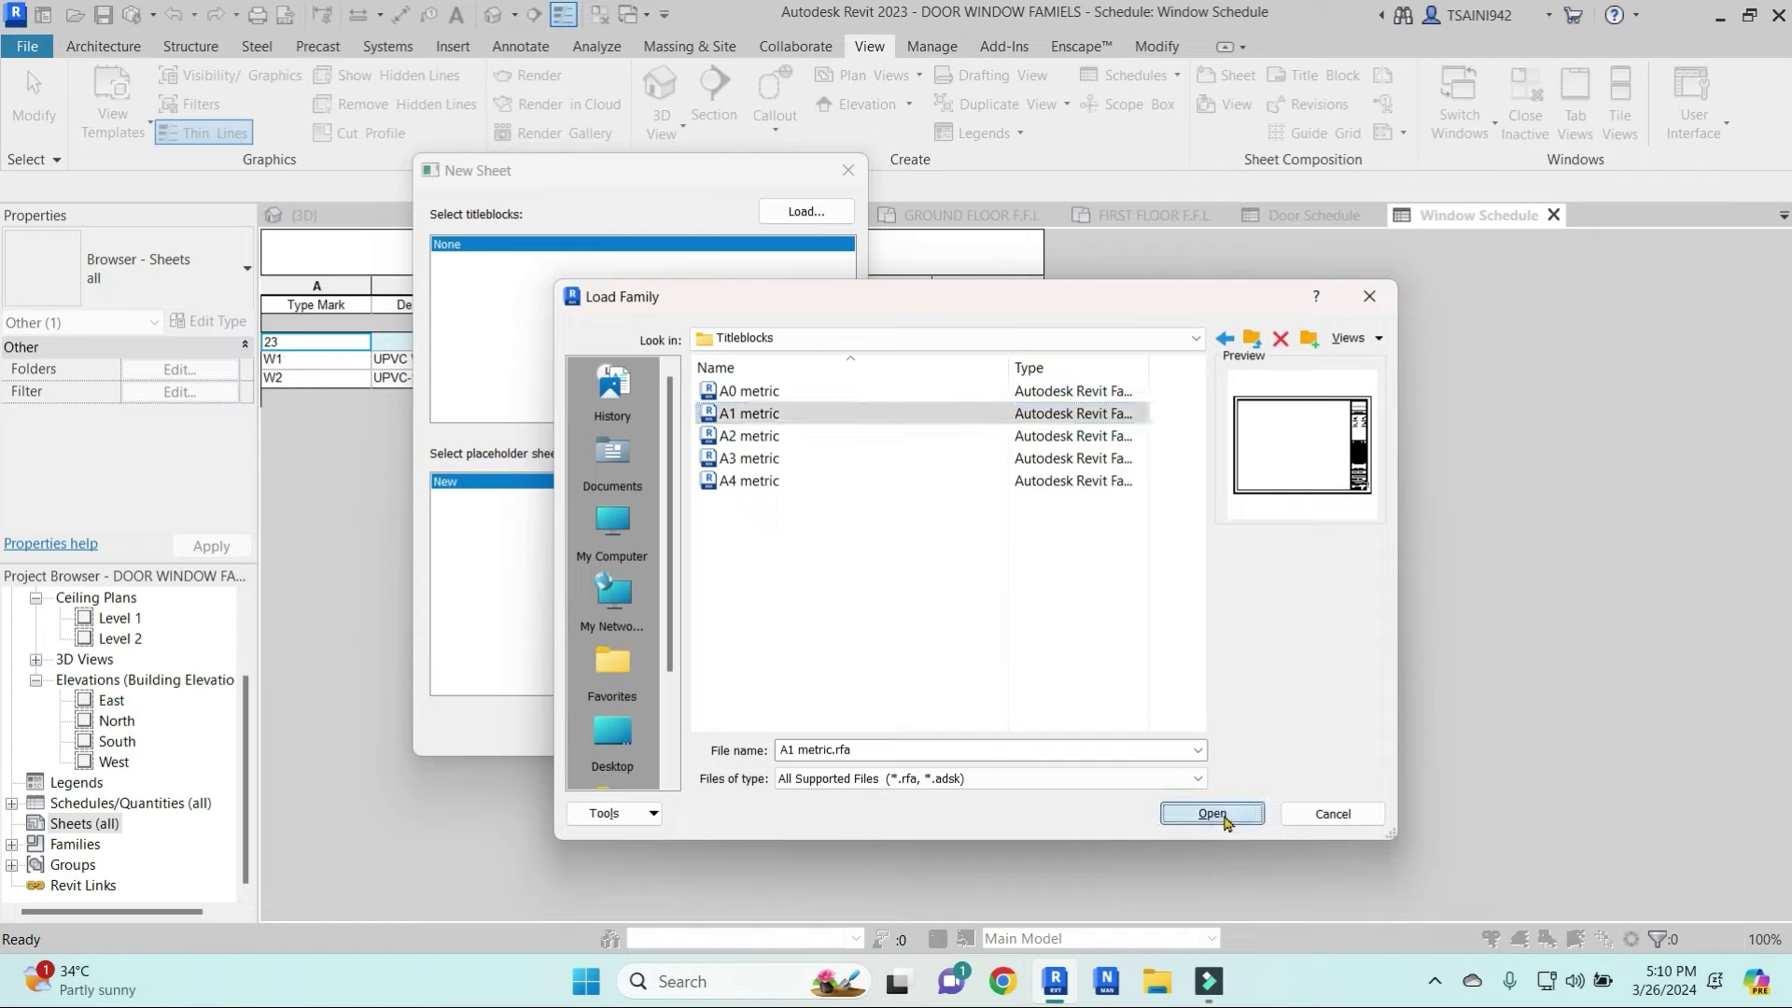
click(1225, 821)
click(706, 737)
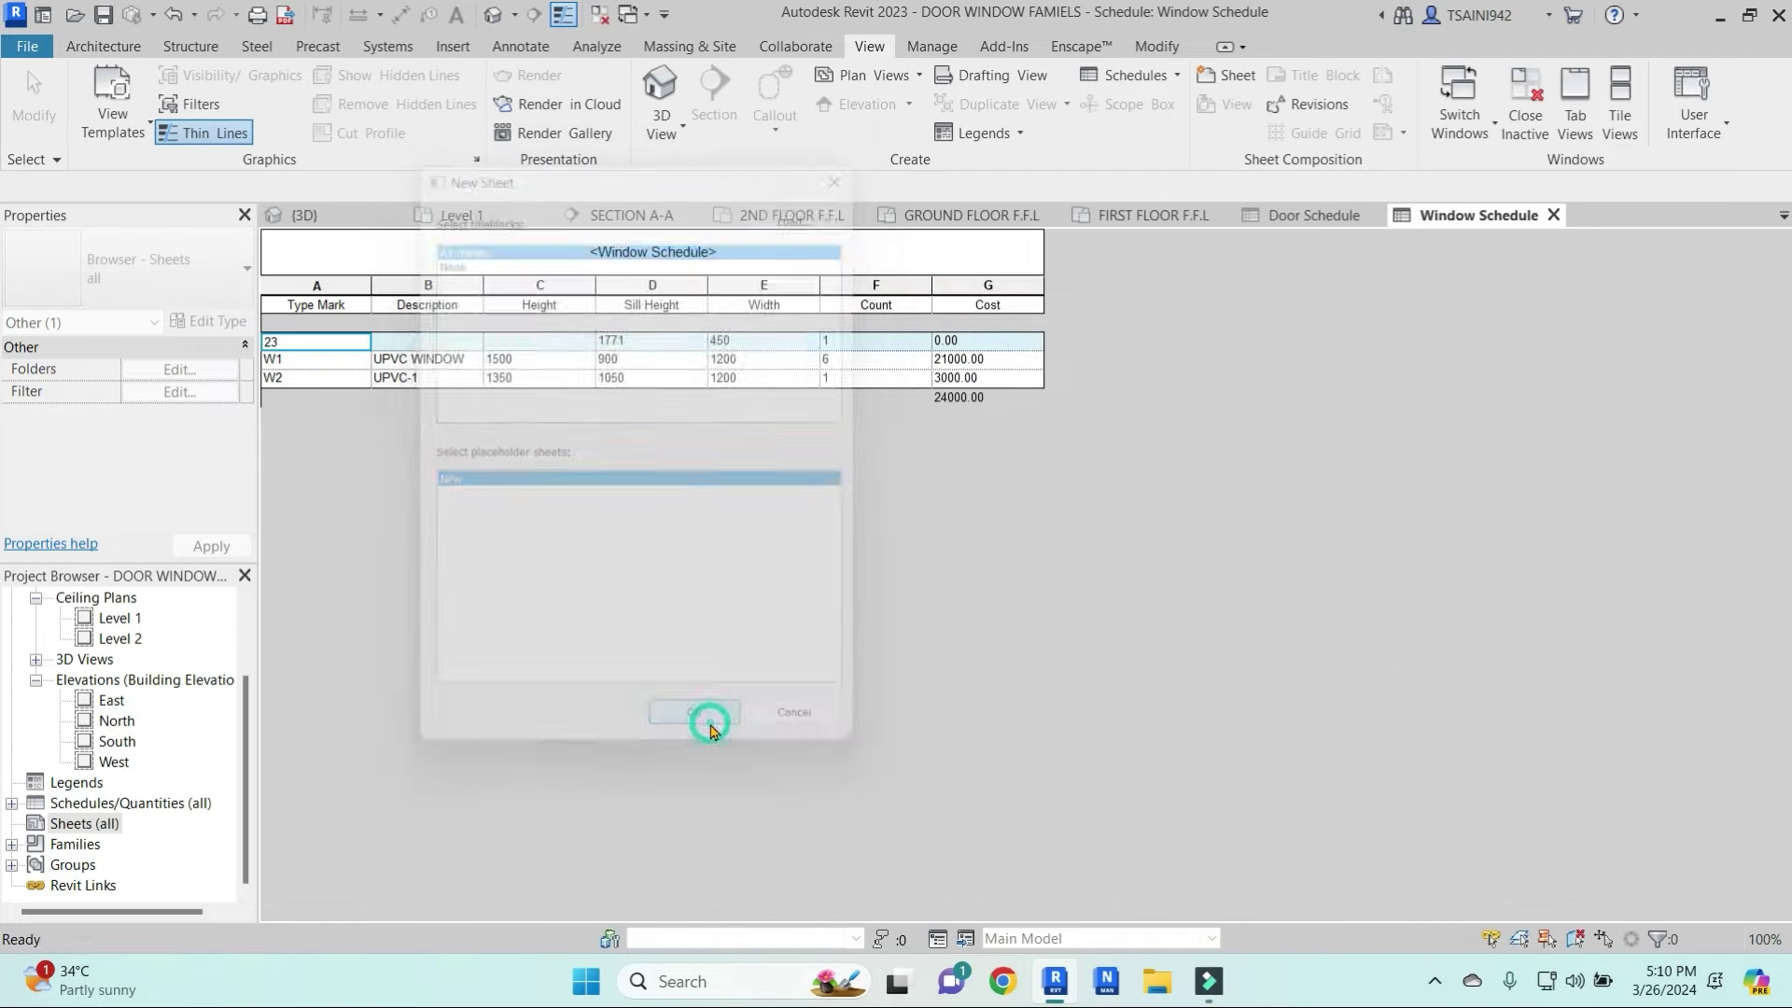
scroll(111, 743, up, 3)
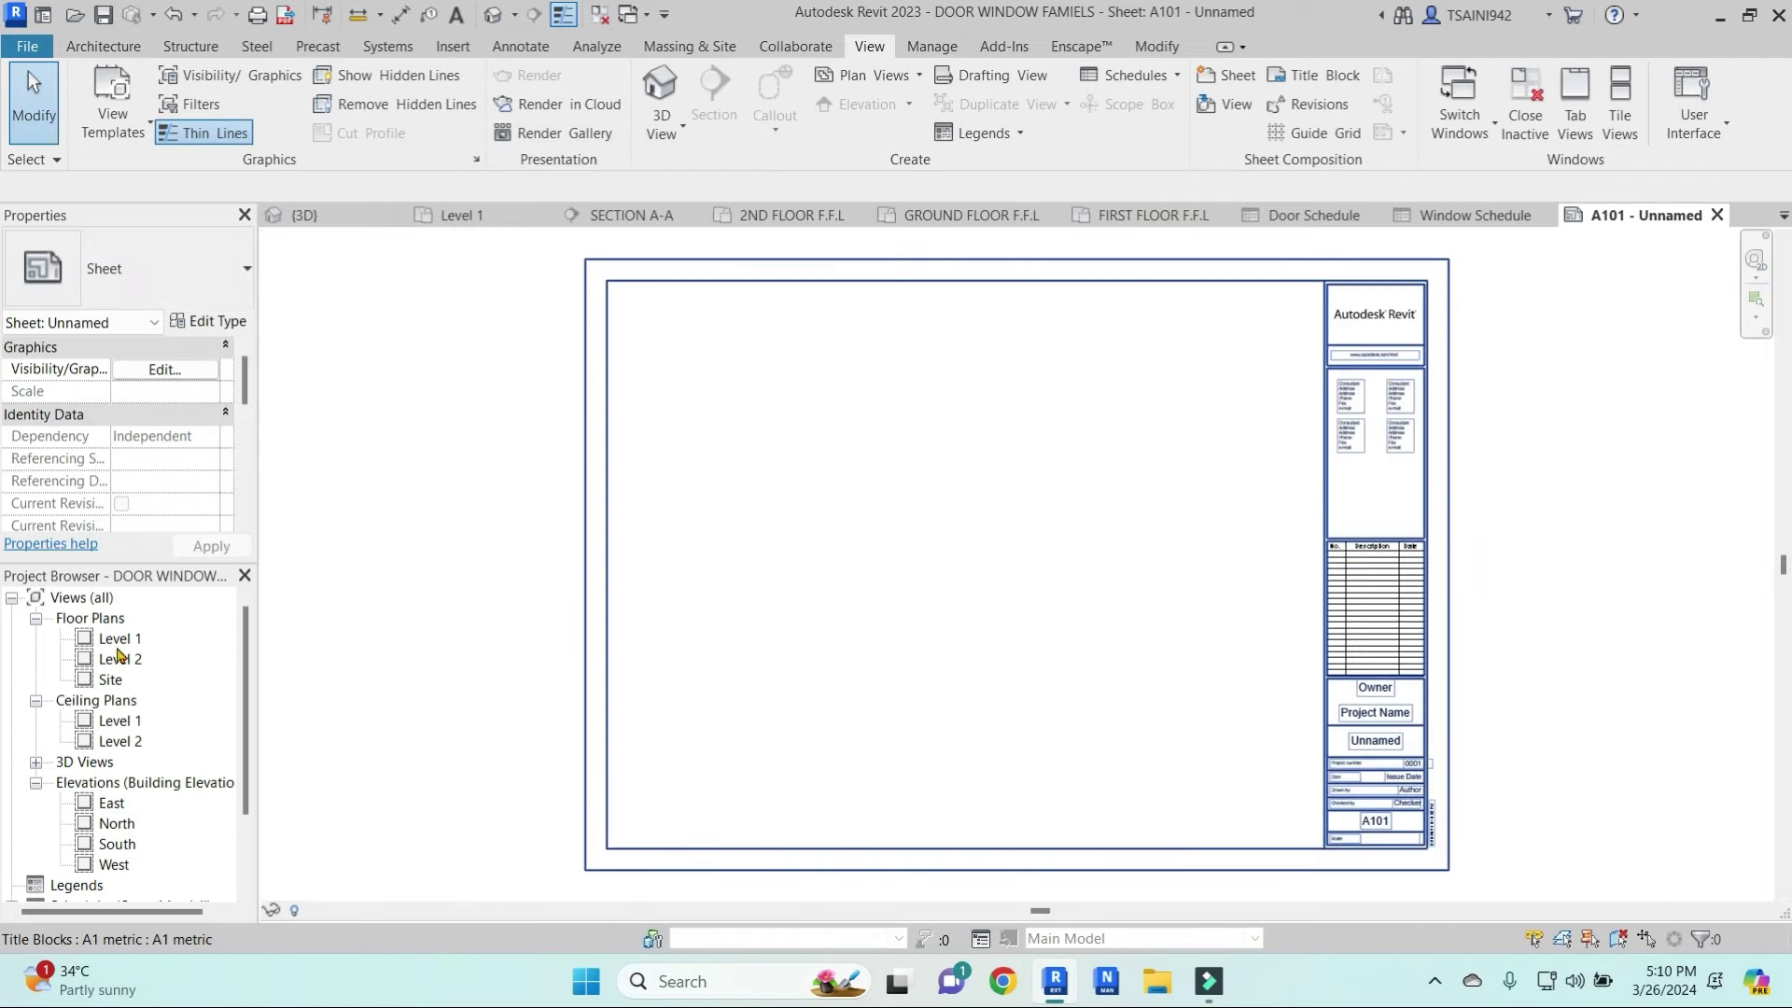
Place the Level 1 floor plan at the upper left of sheet A101
drag(119, 642, 664, 512)
click(704, 418)
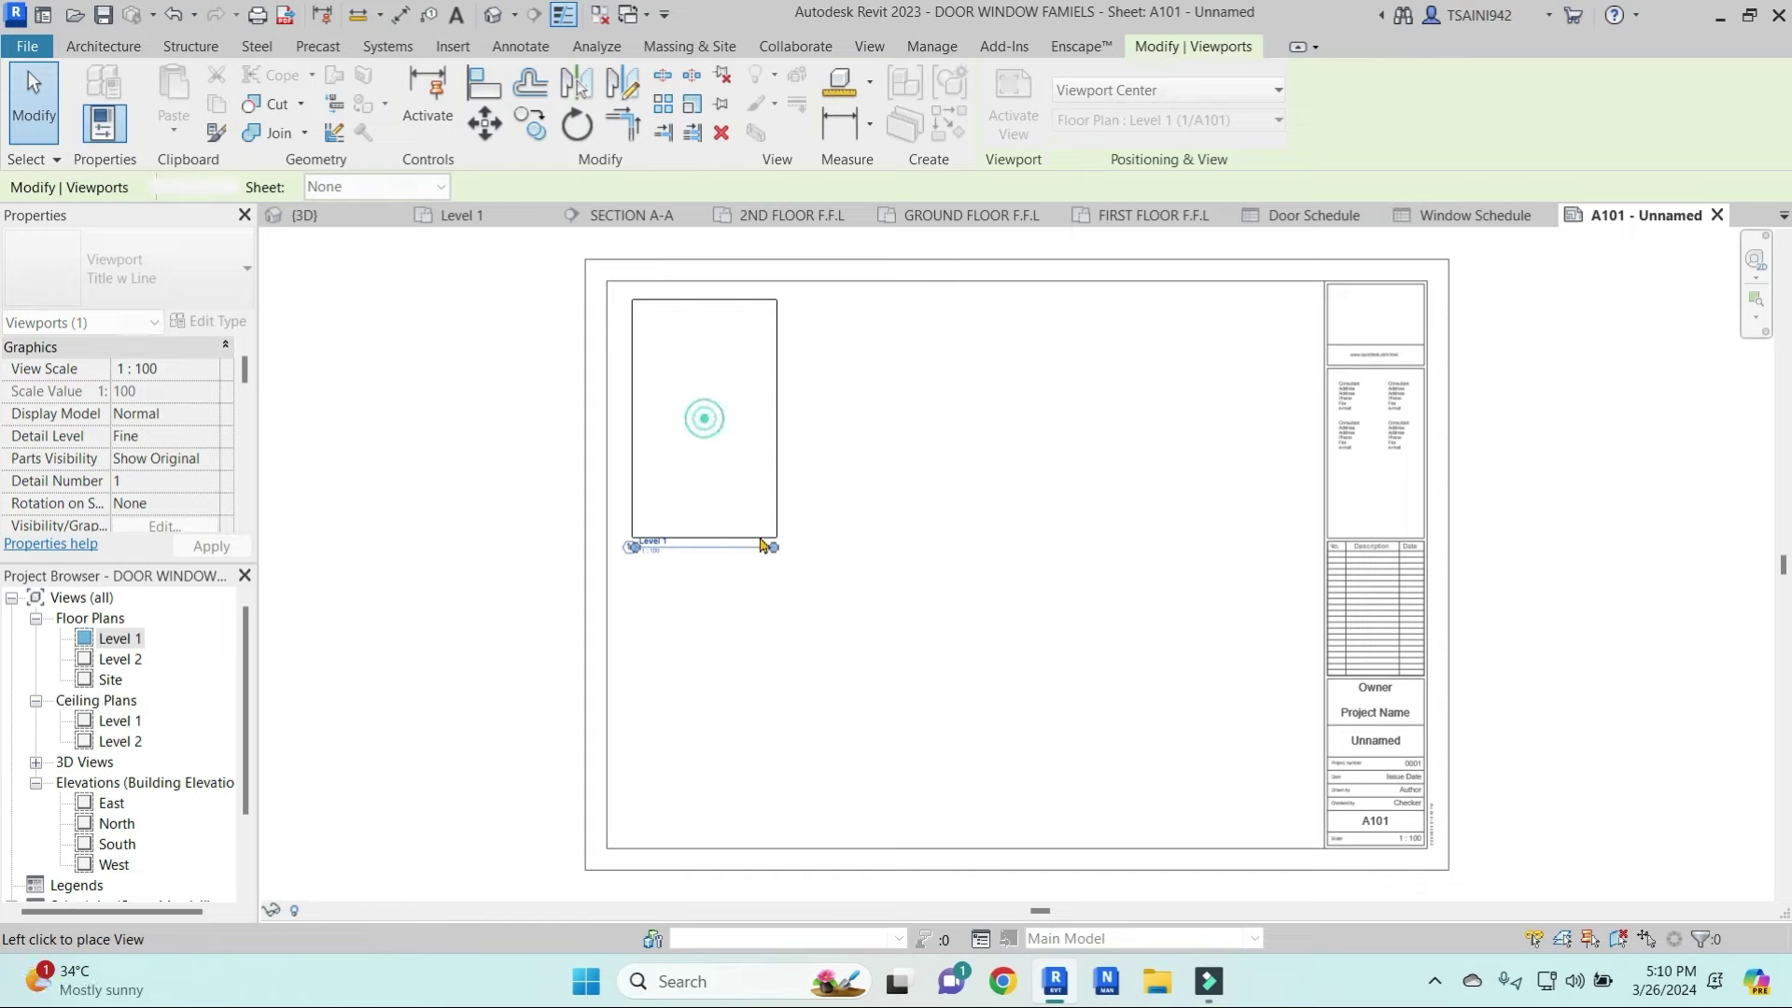
click(765, 546)
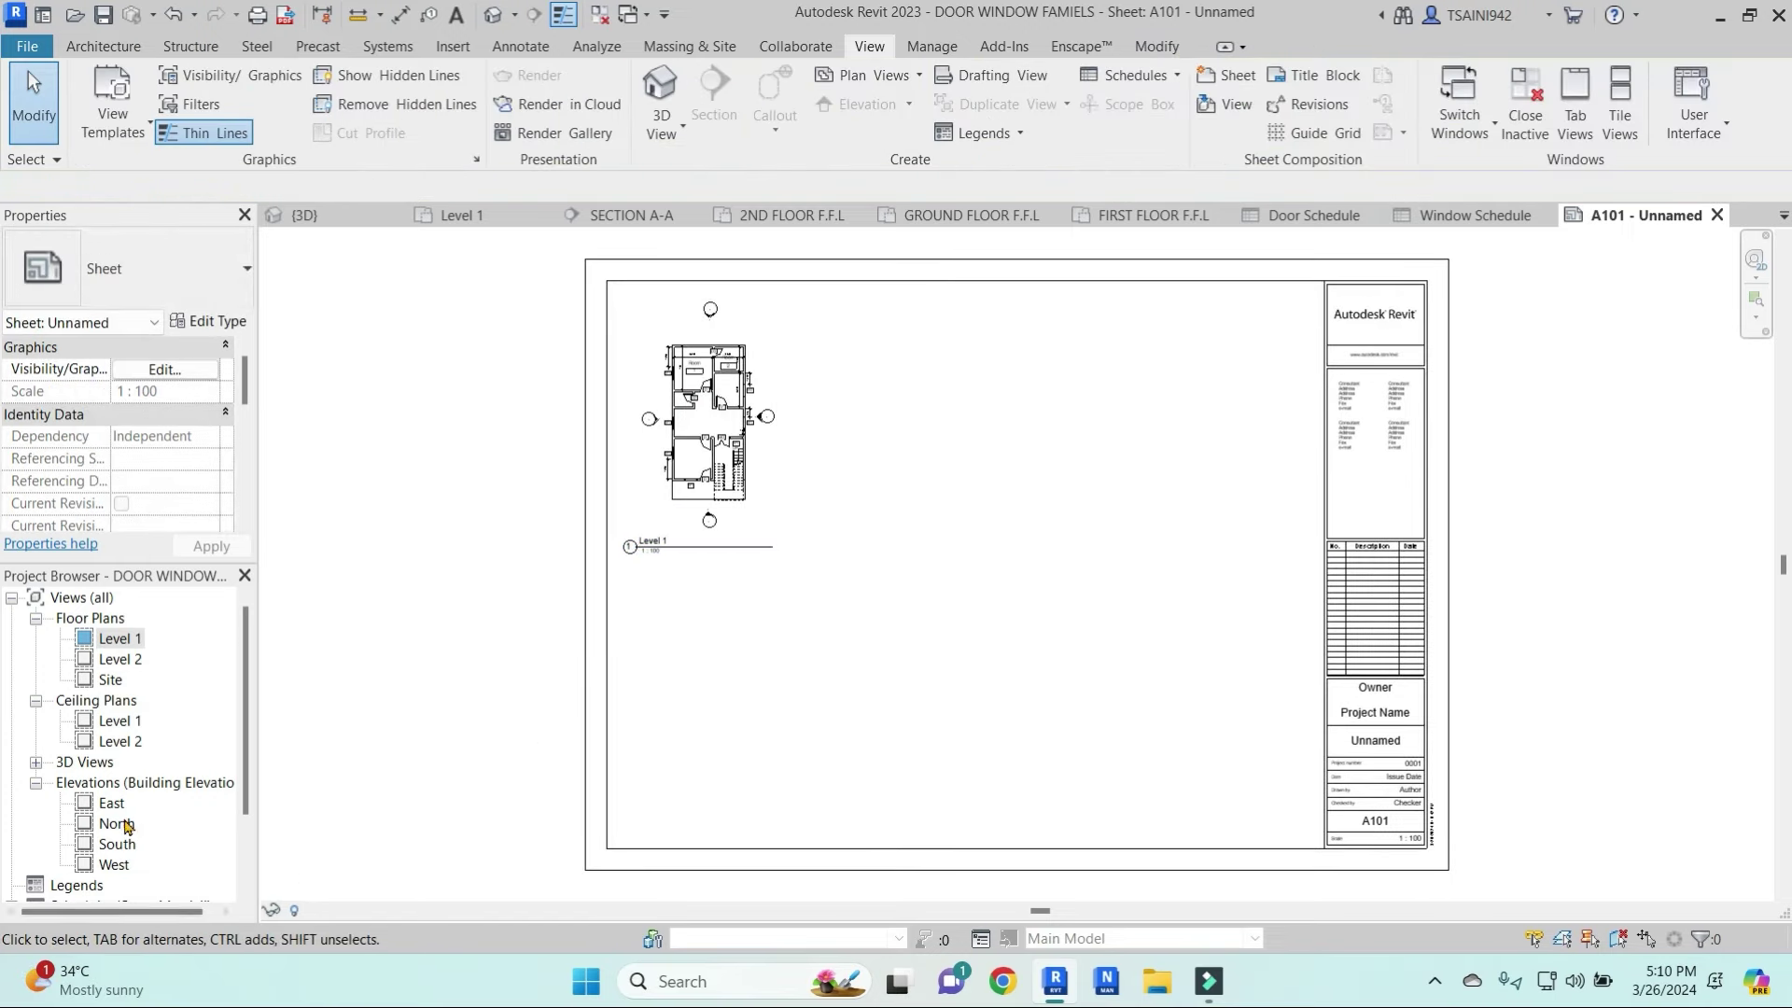
Place the Door Schedule beside the plan and widen Description to fit WOODEN DOOR
scroll(128, 827, down, 5)
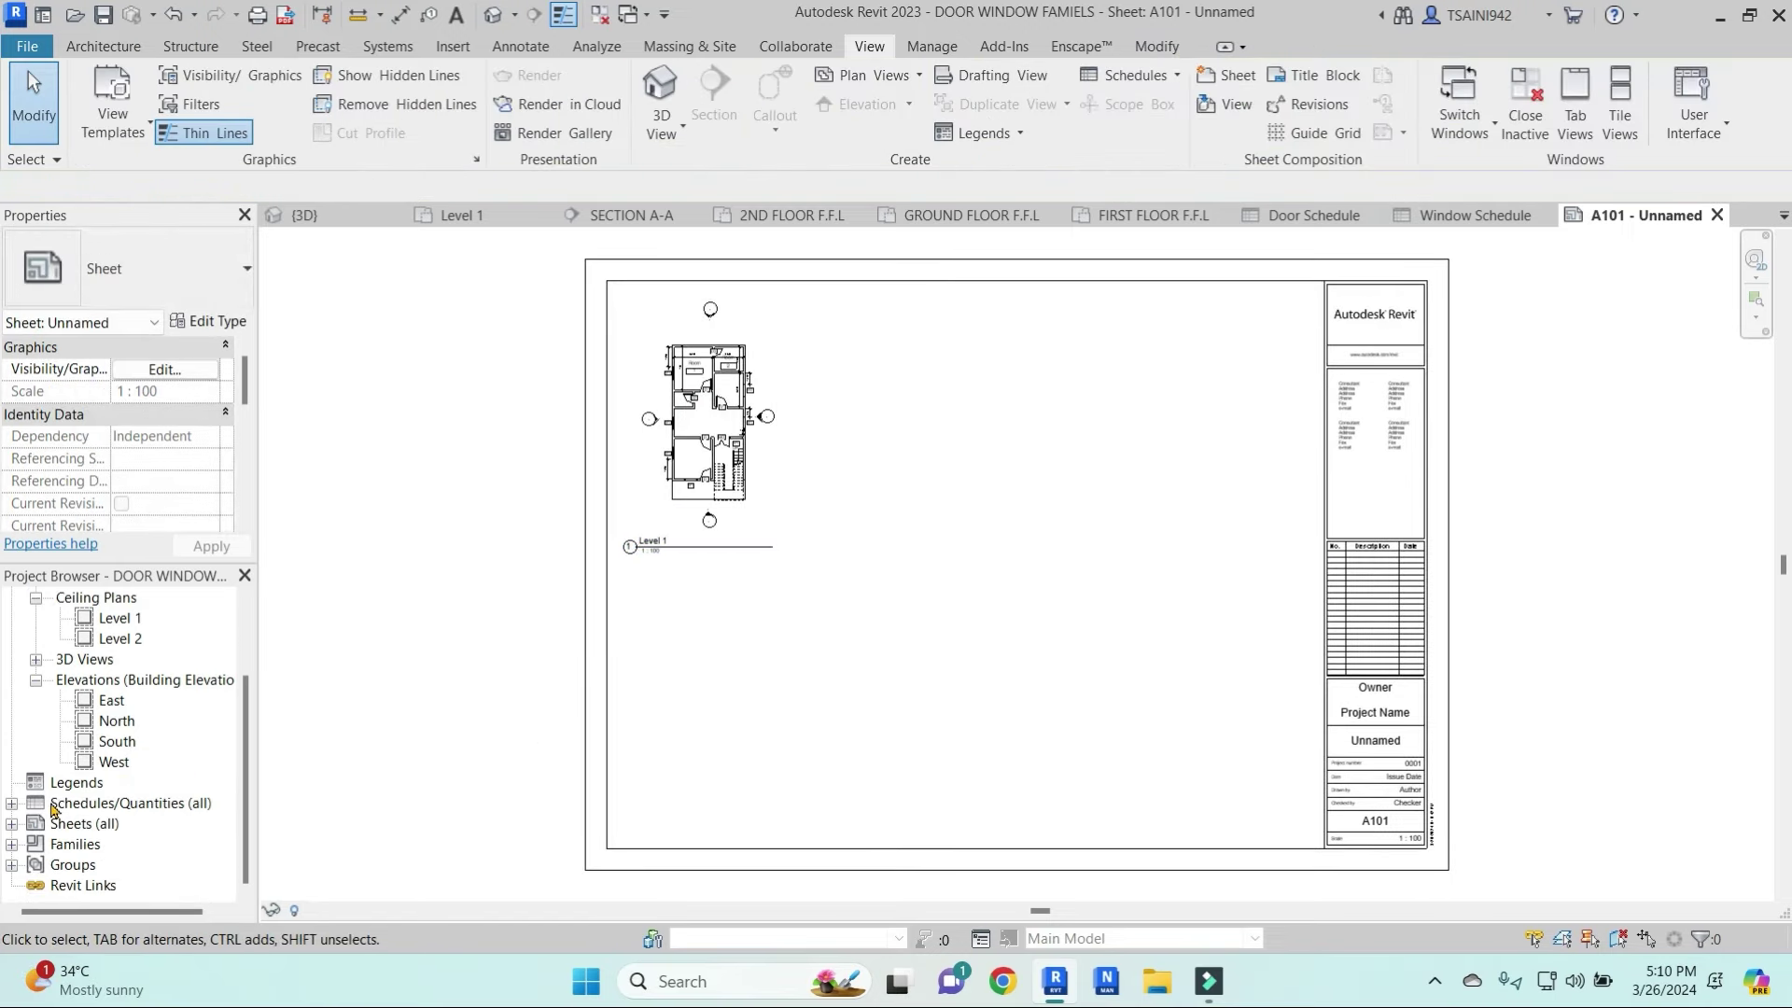
click(11, 804)
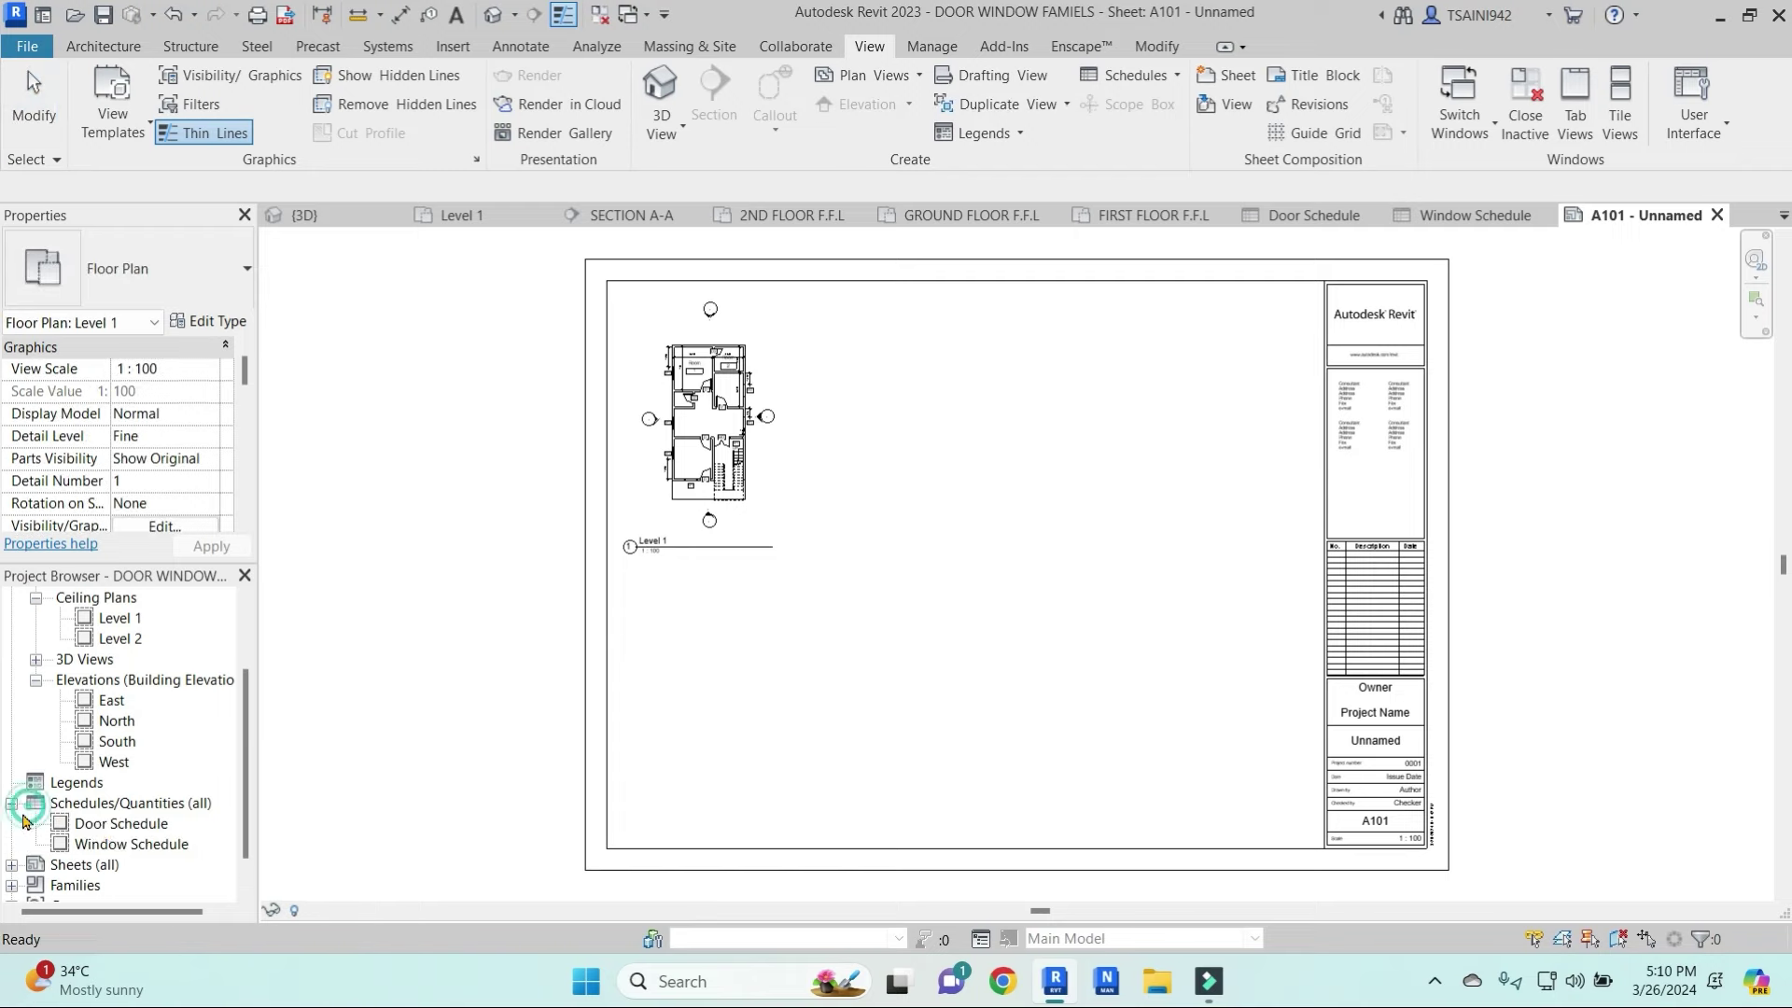
drag(122, 823, 868, 411)
click(887, 383)
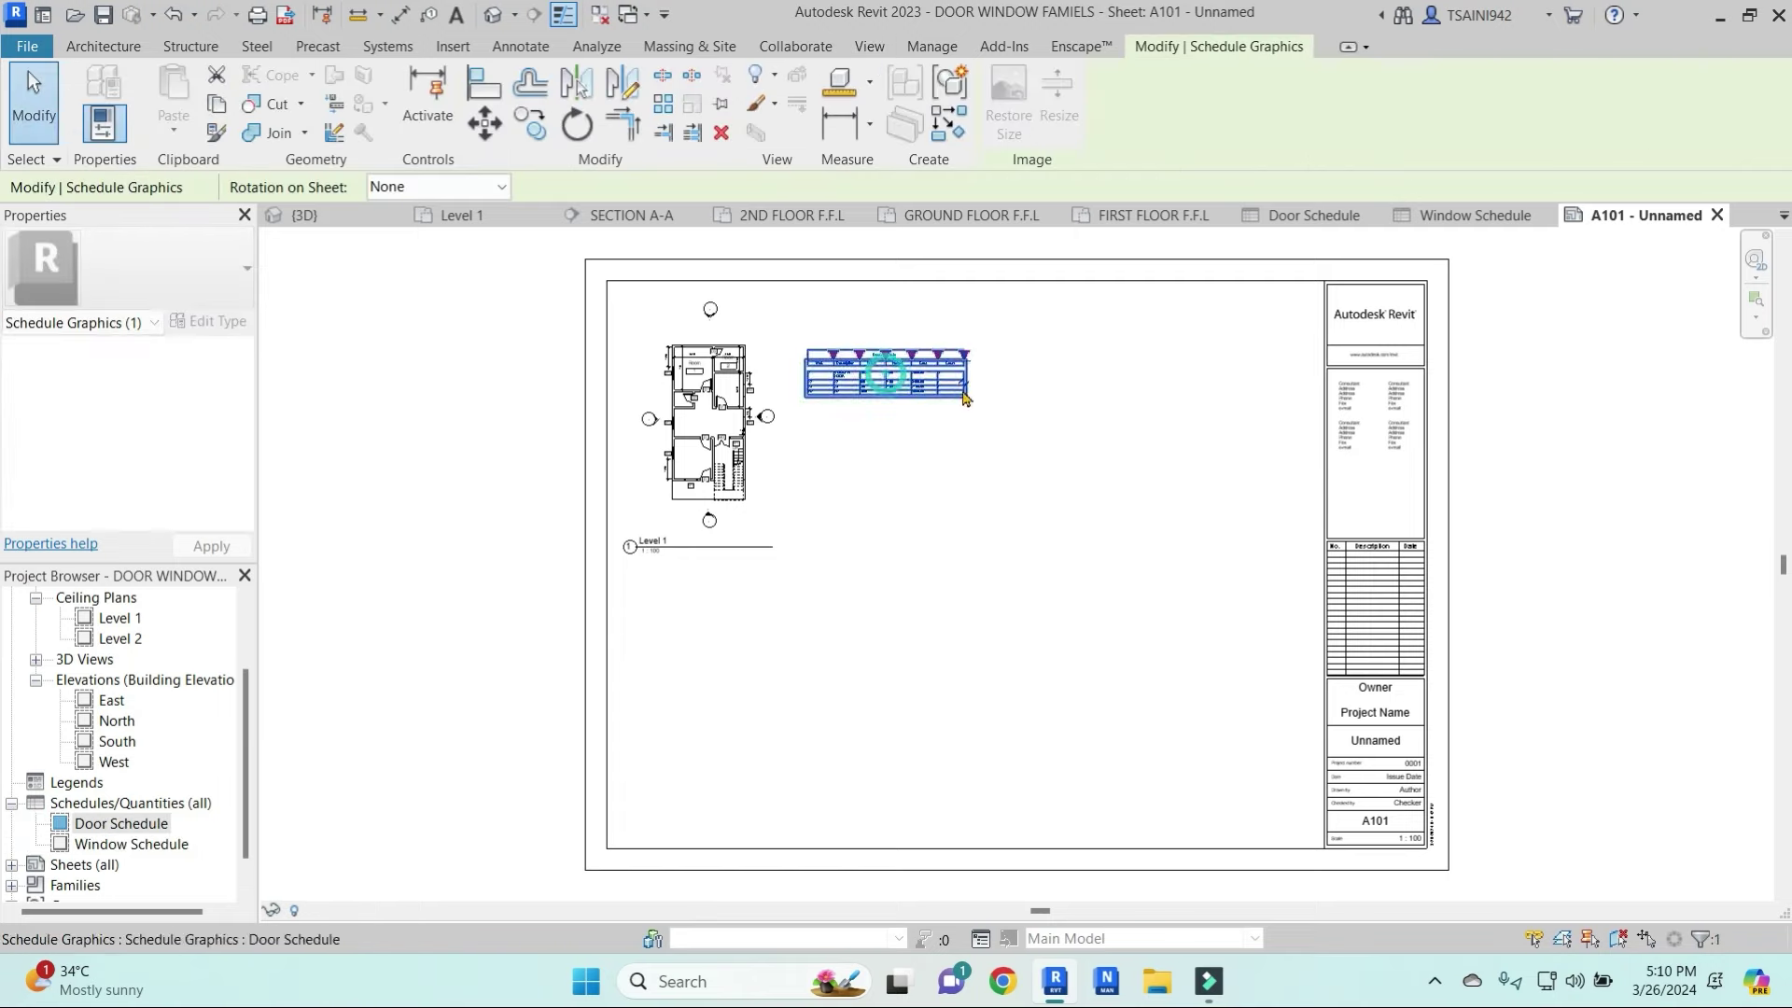
scroll(891, 378, up, 3)
scroll(896, 374, up, 3)
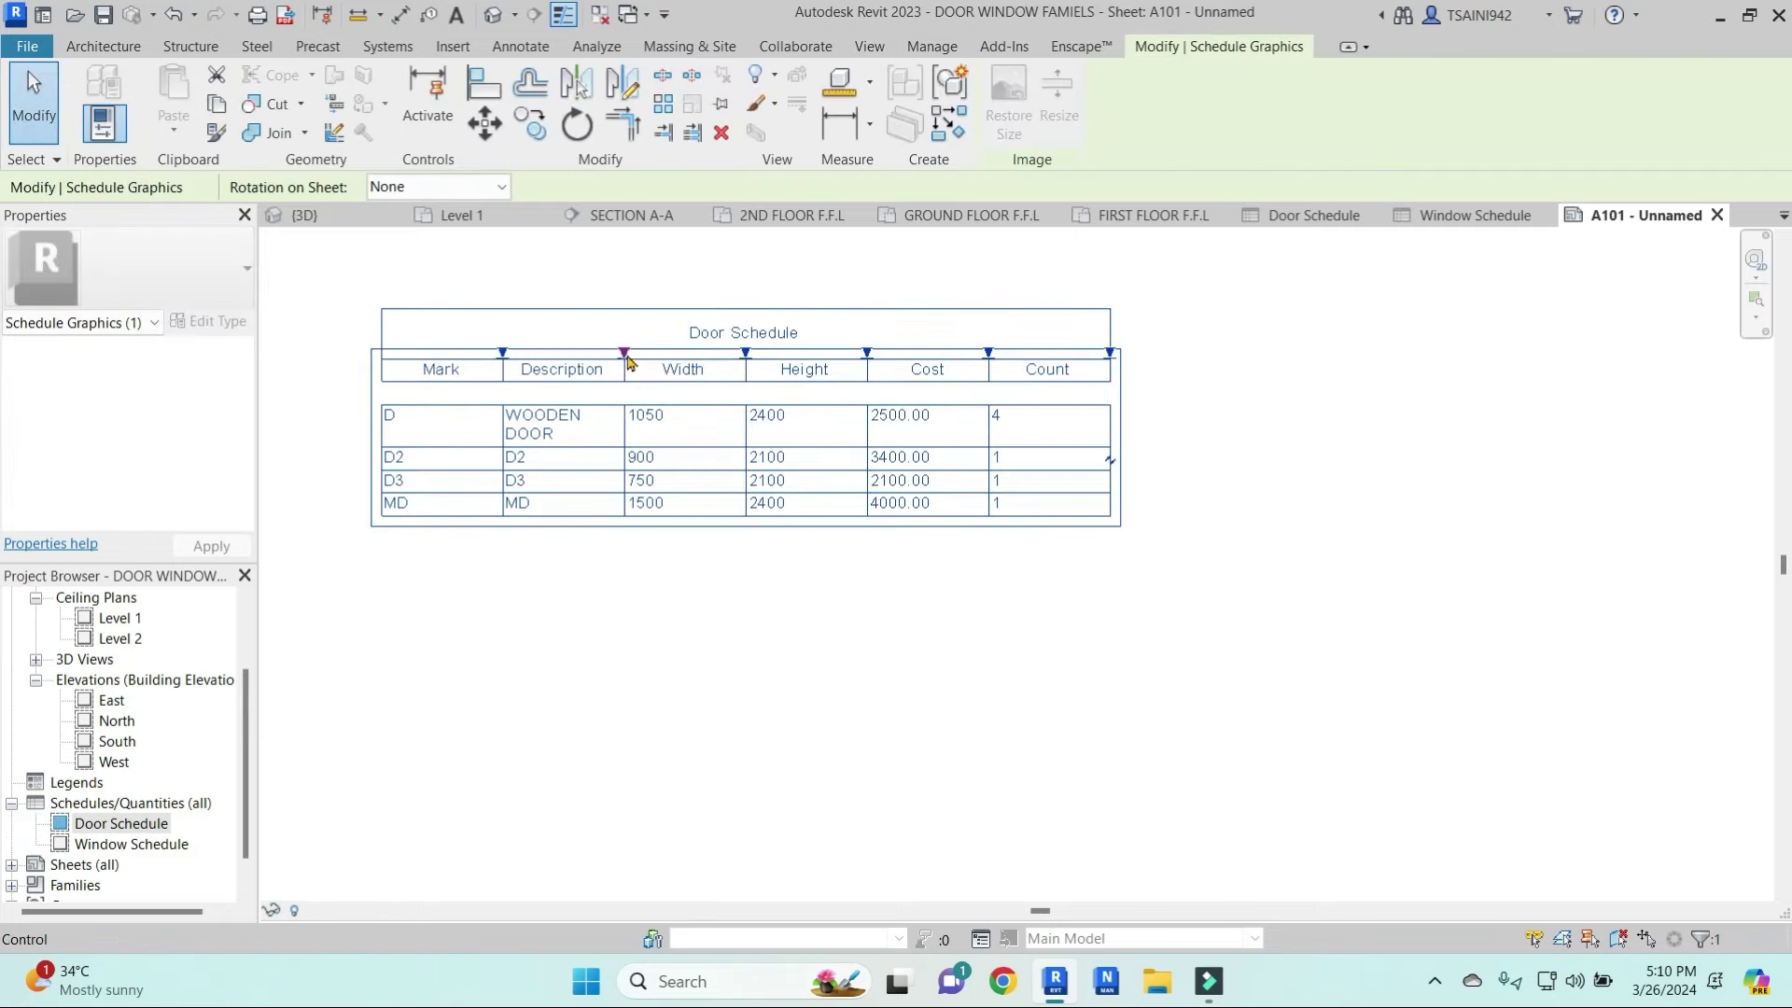
drag(624, 353, 682, 352)
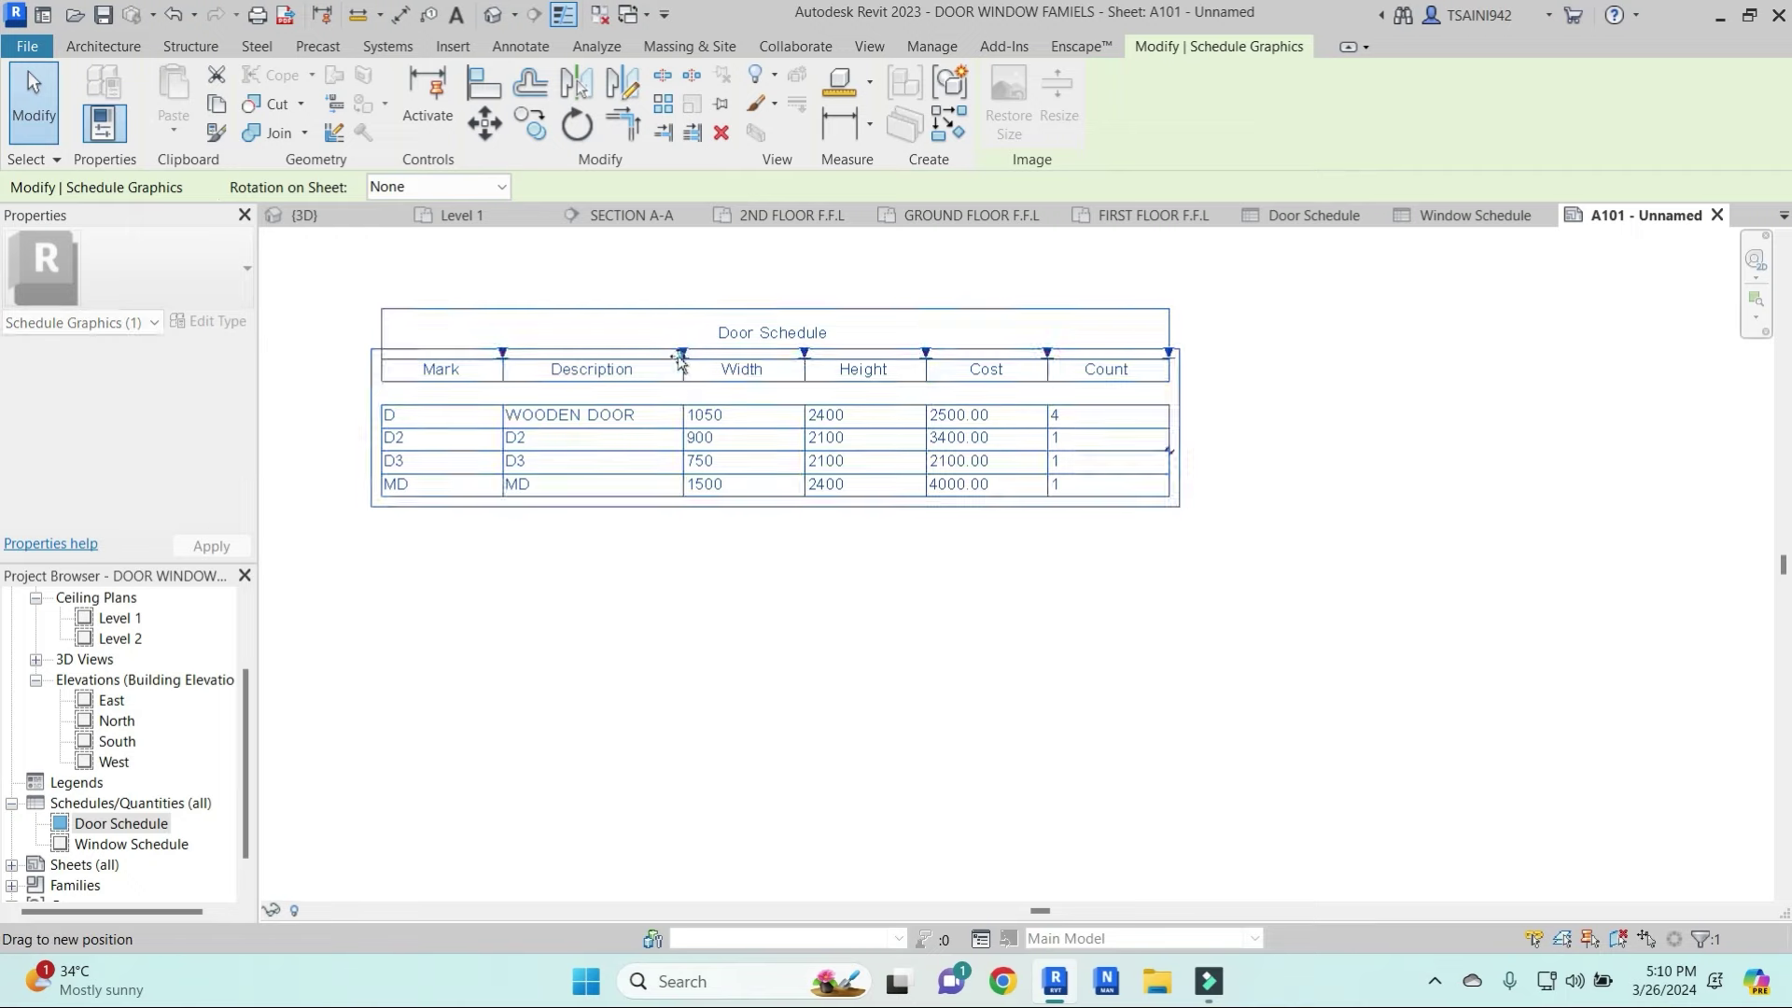
Place the Window Schedule under the Door Schedule and widen Description to fit UPVC WINDOW
middle_drag(863, 608, 966, 573)
scroll(966, 573, down, 2)
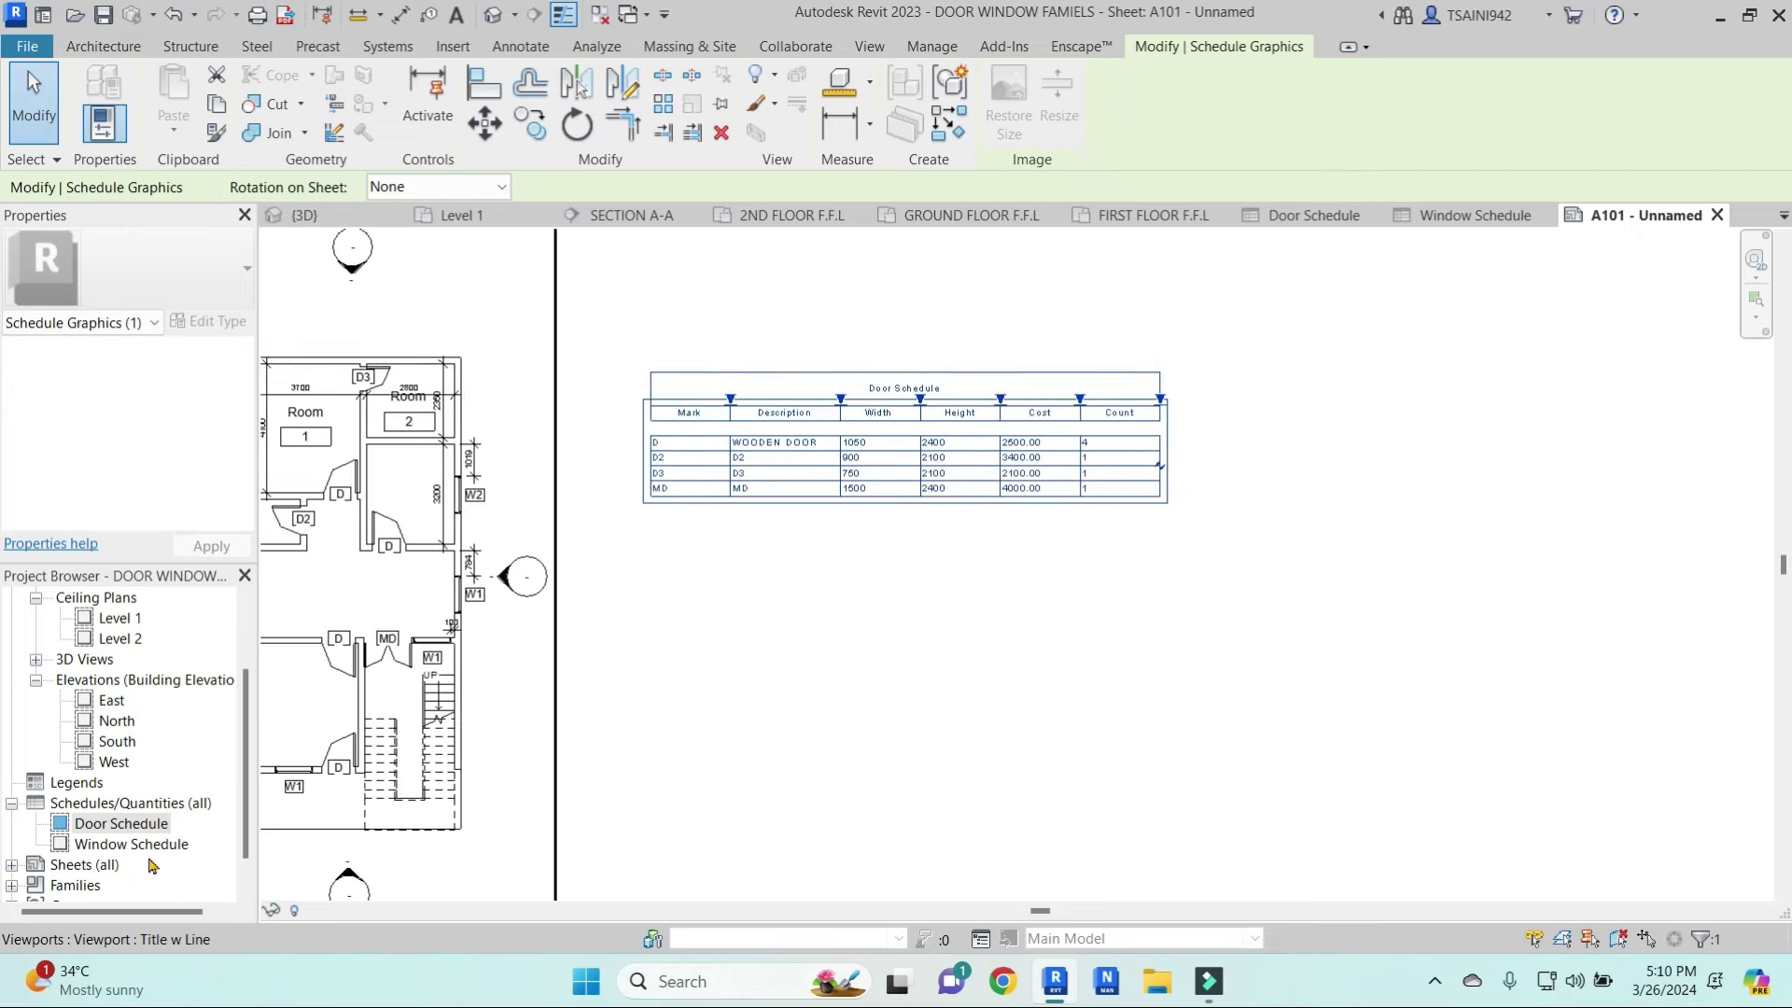
drag(111, 852, 928, 597)
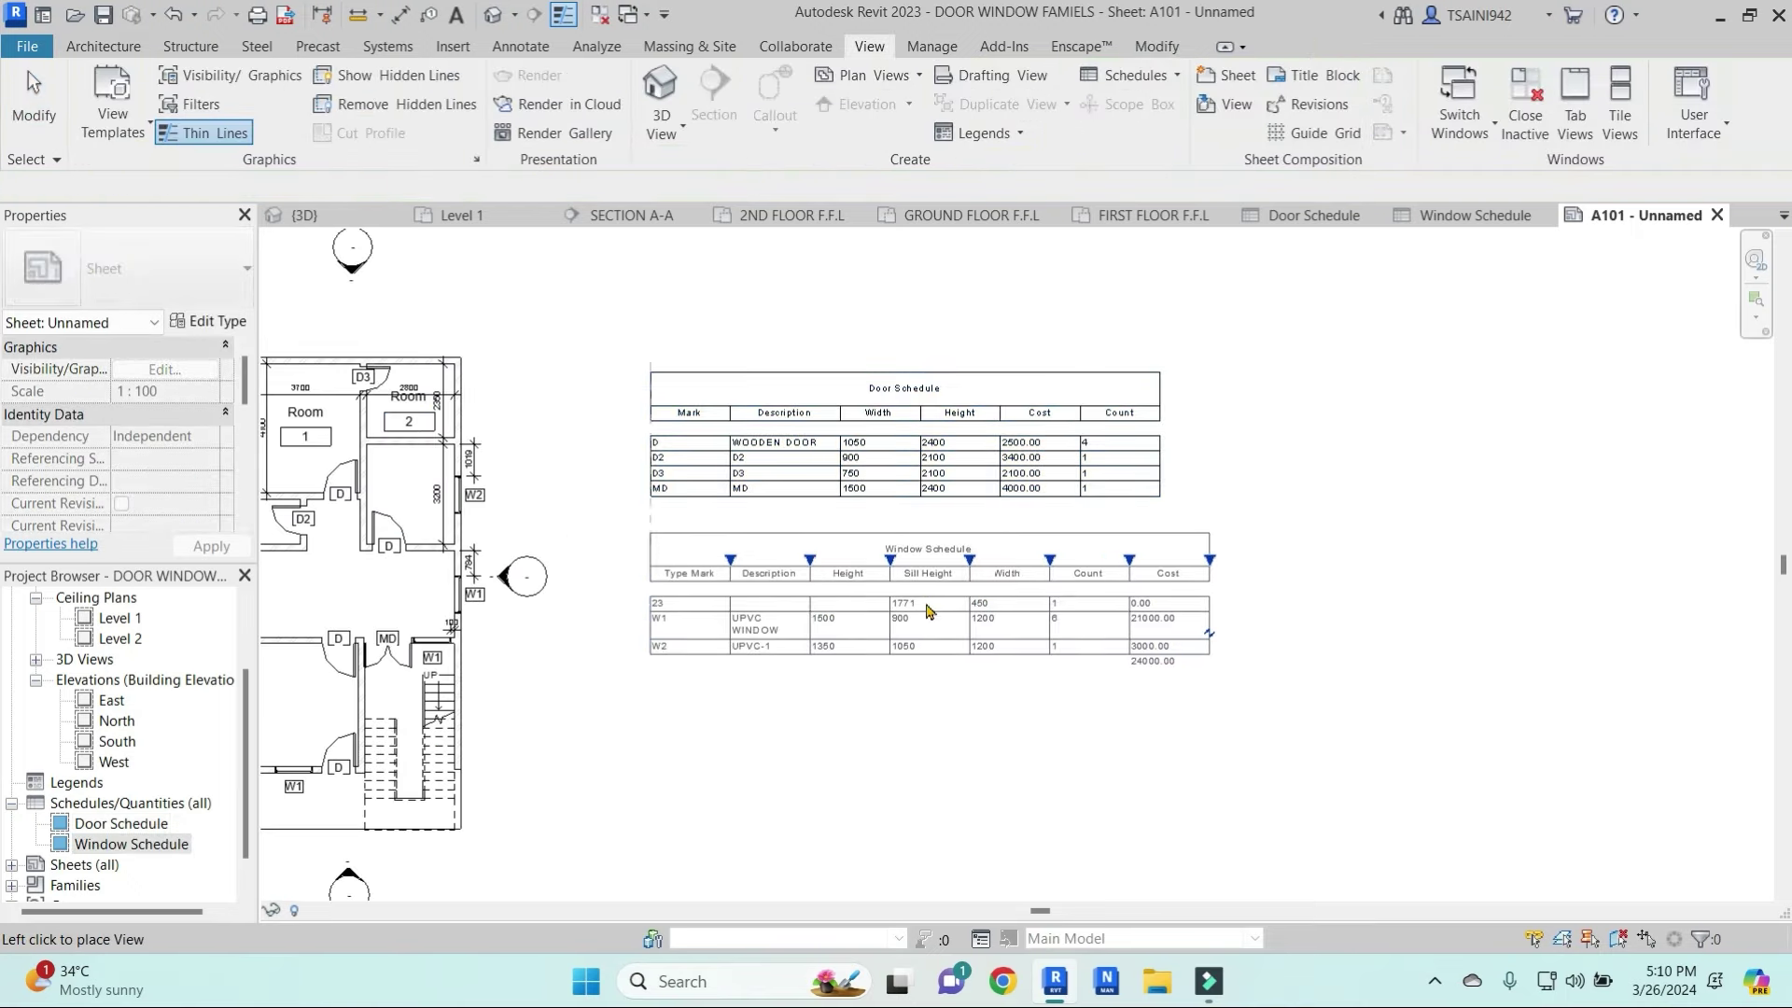
click(929, 598)
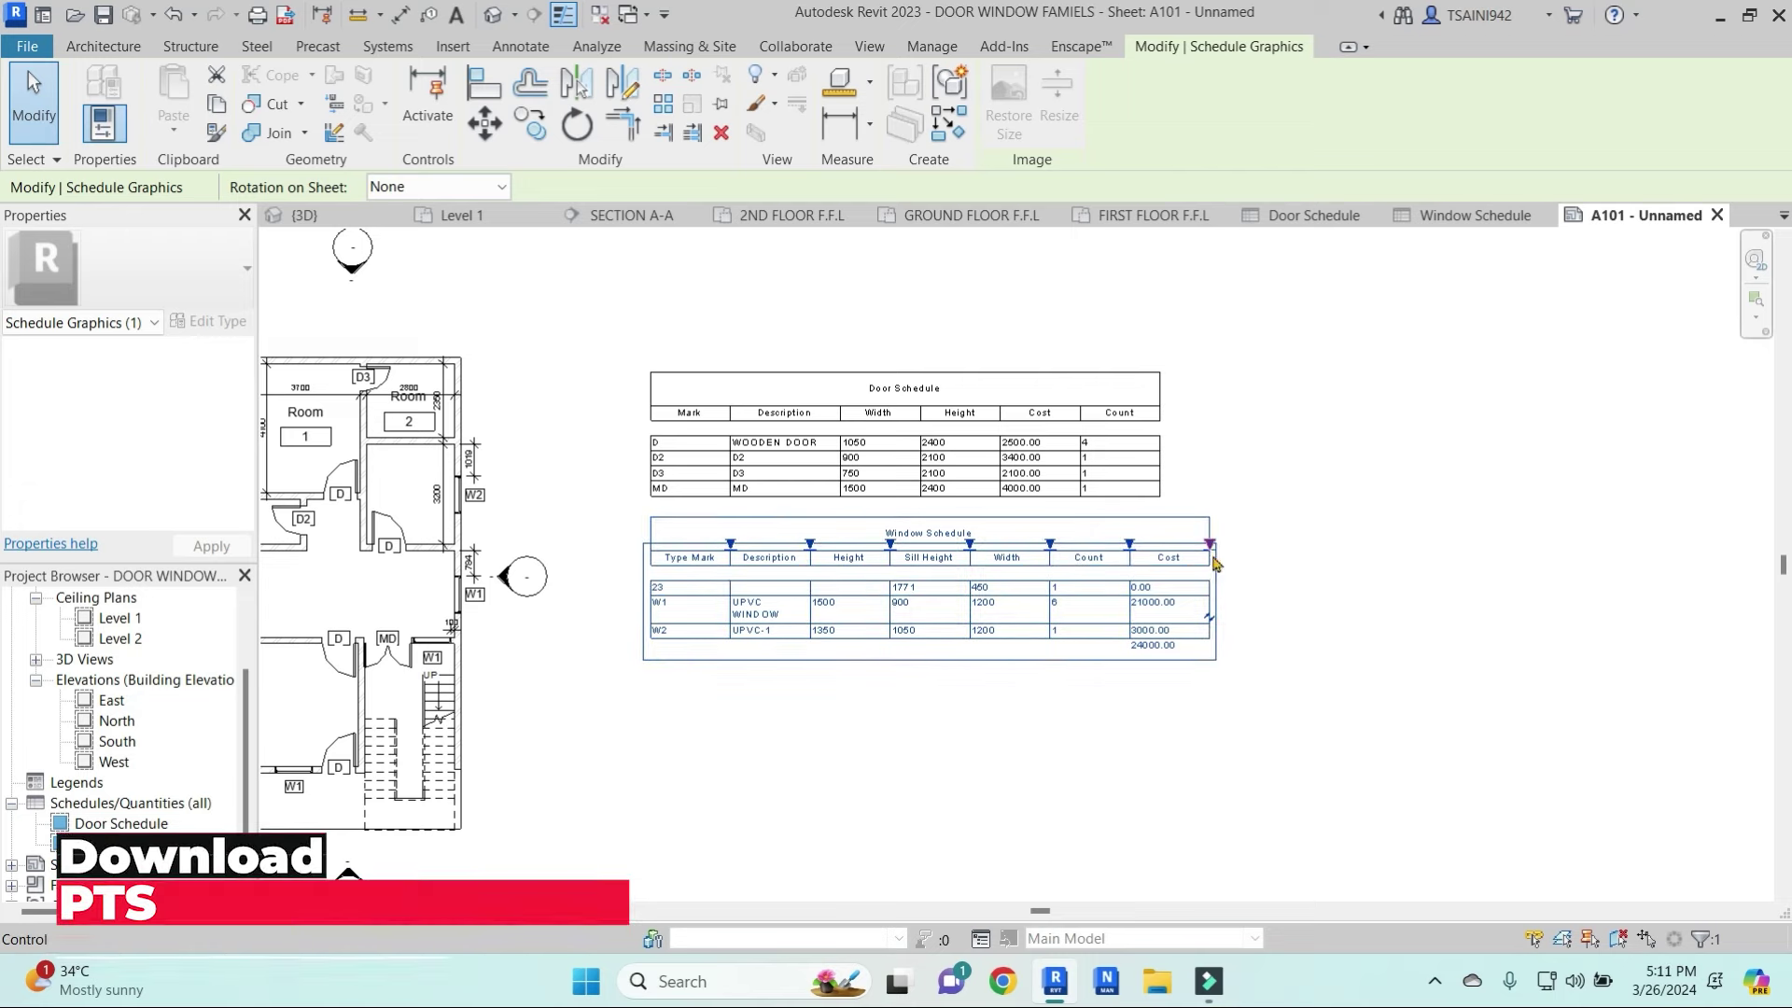
drag(811, 544, 847, 544)
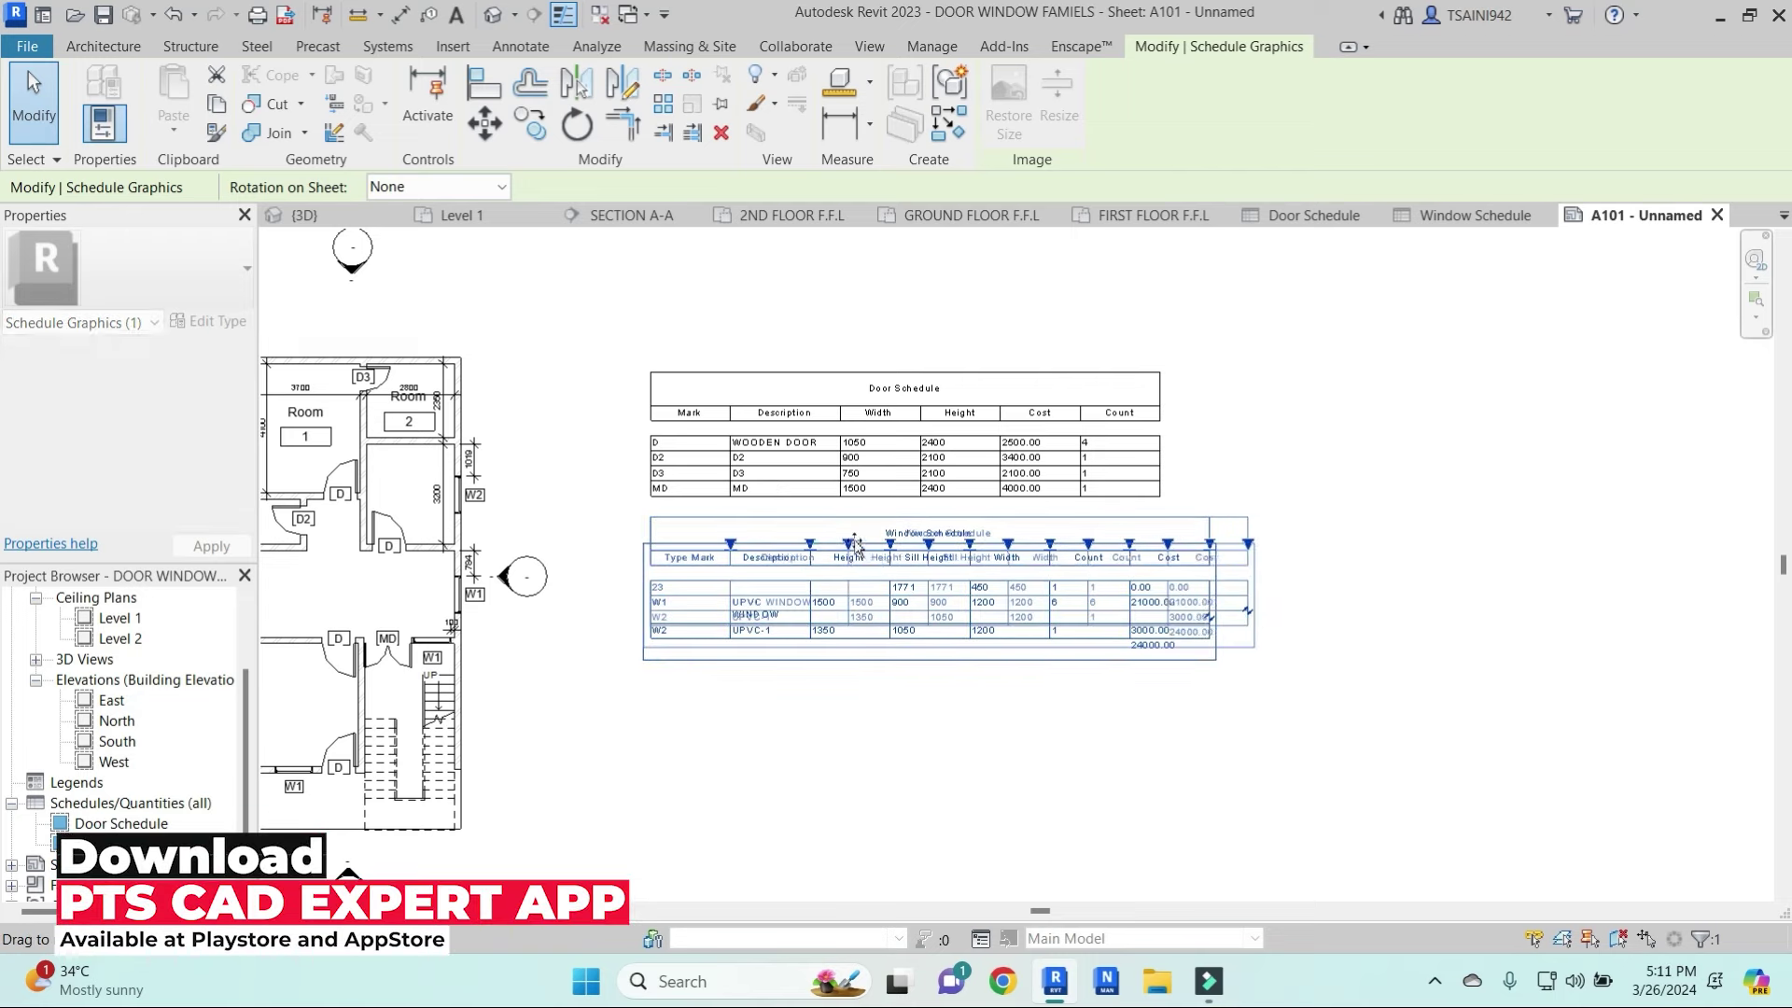
Widen the Door Schedule's Count column to match the Window Schedule
click(1151, 393)
drag(1151, 393, 1242, 396)
click(1440, 468)
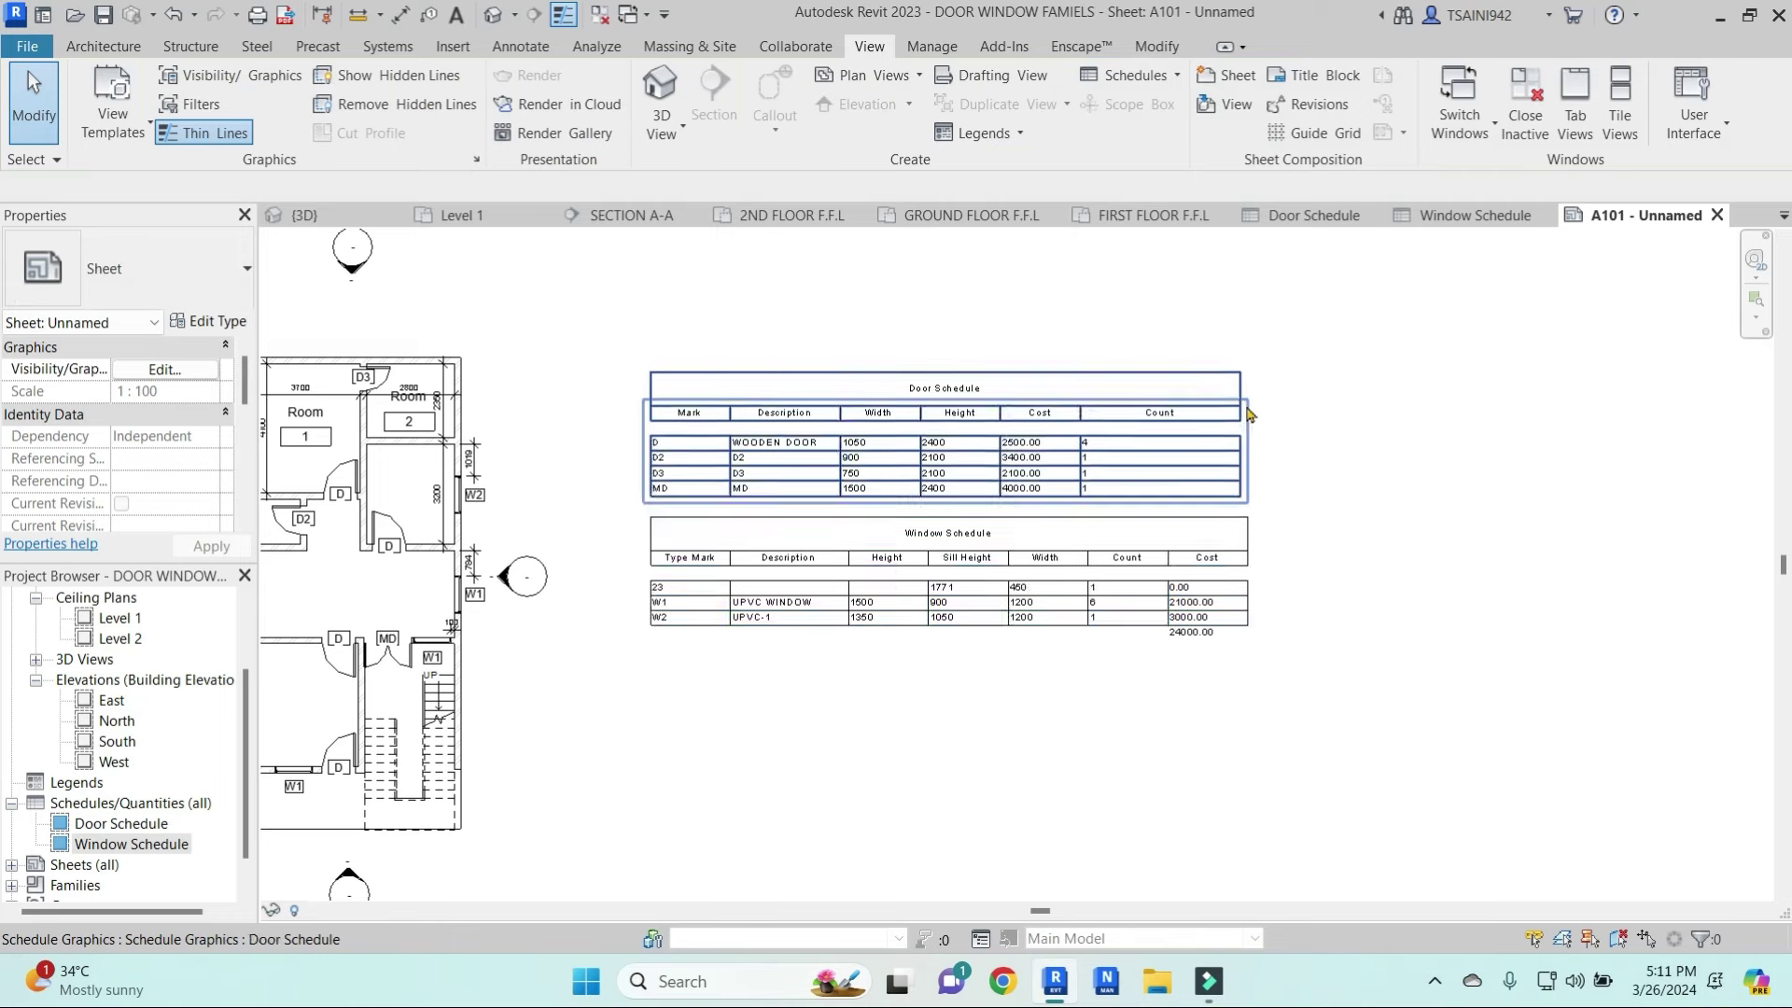
scroll(1210, 626, down, 2)
scroll(1027, 632, down, 2)
scroll(903, 637, down, 2)
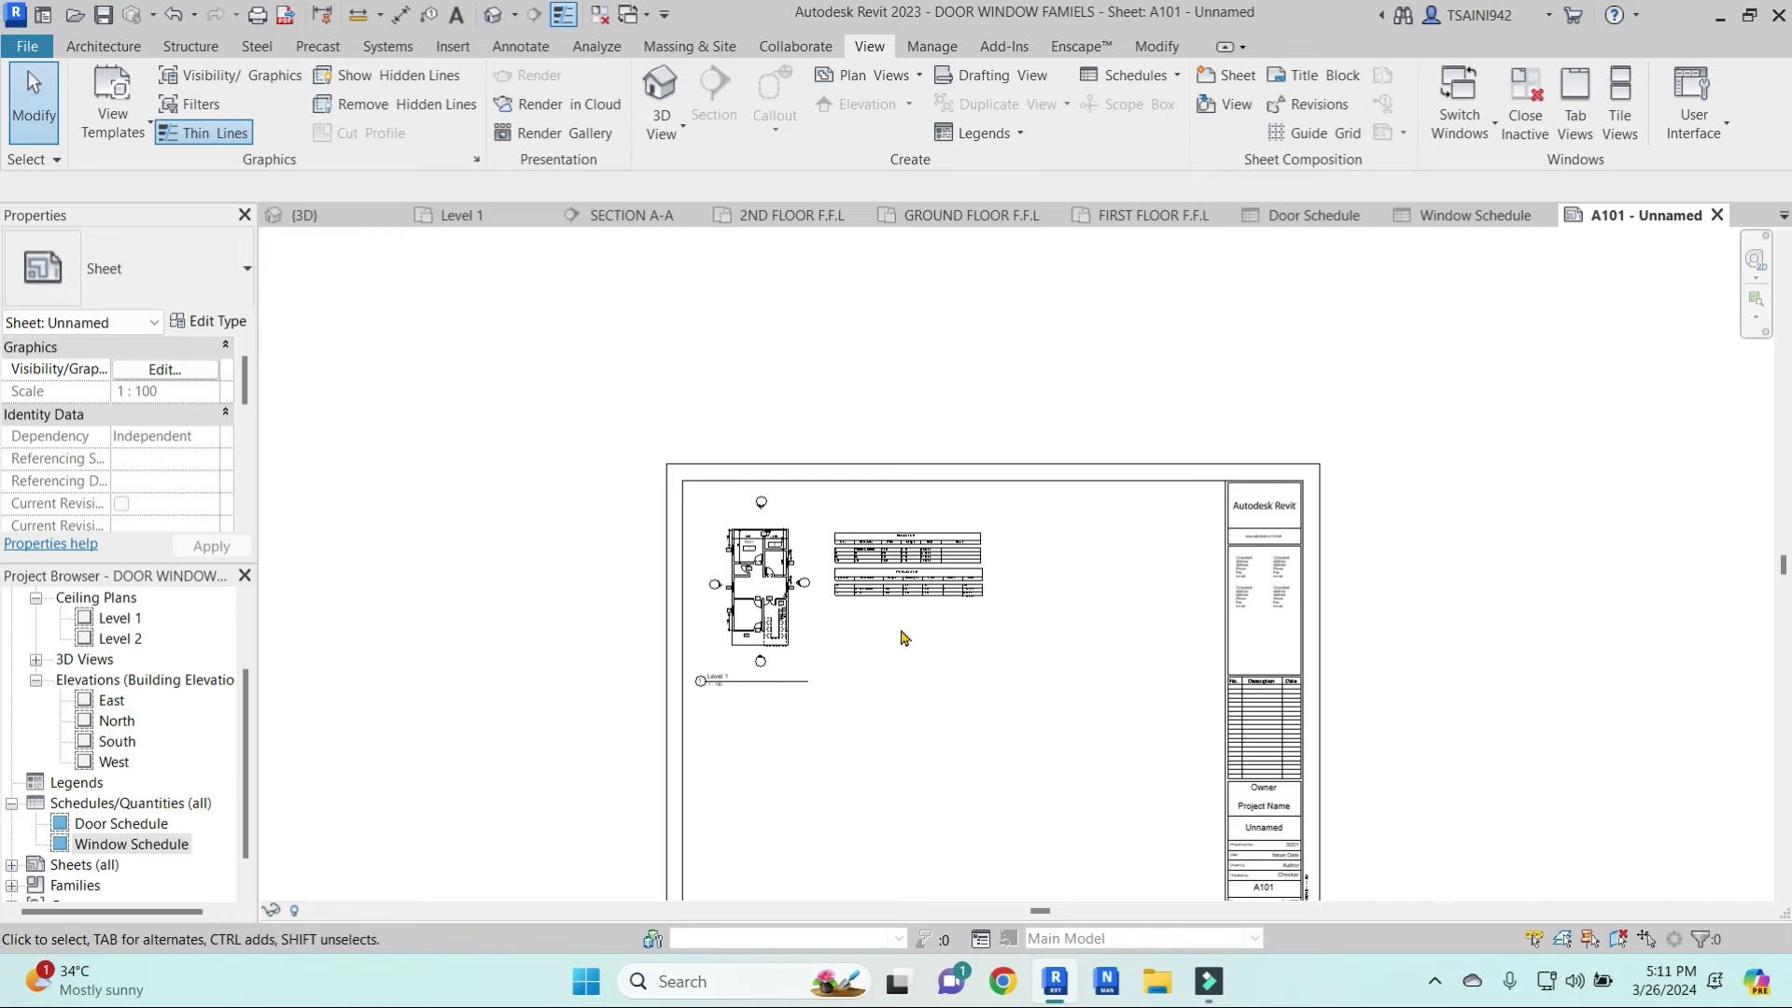
scroll(885, 365, down, 1)
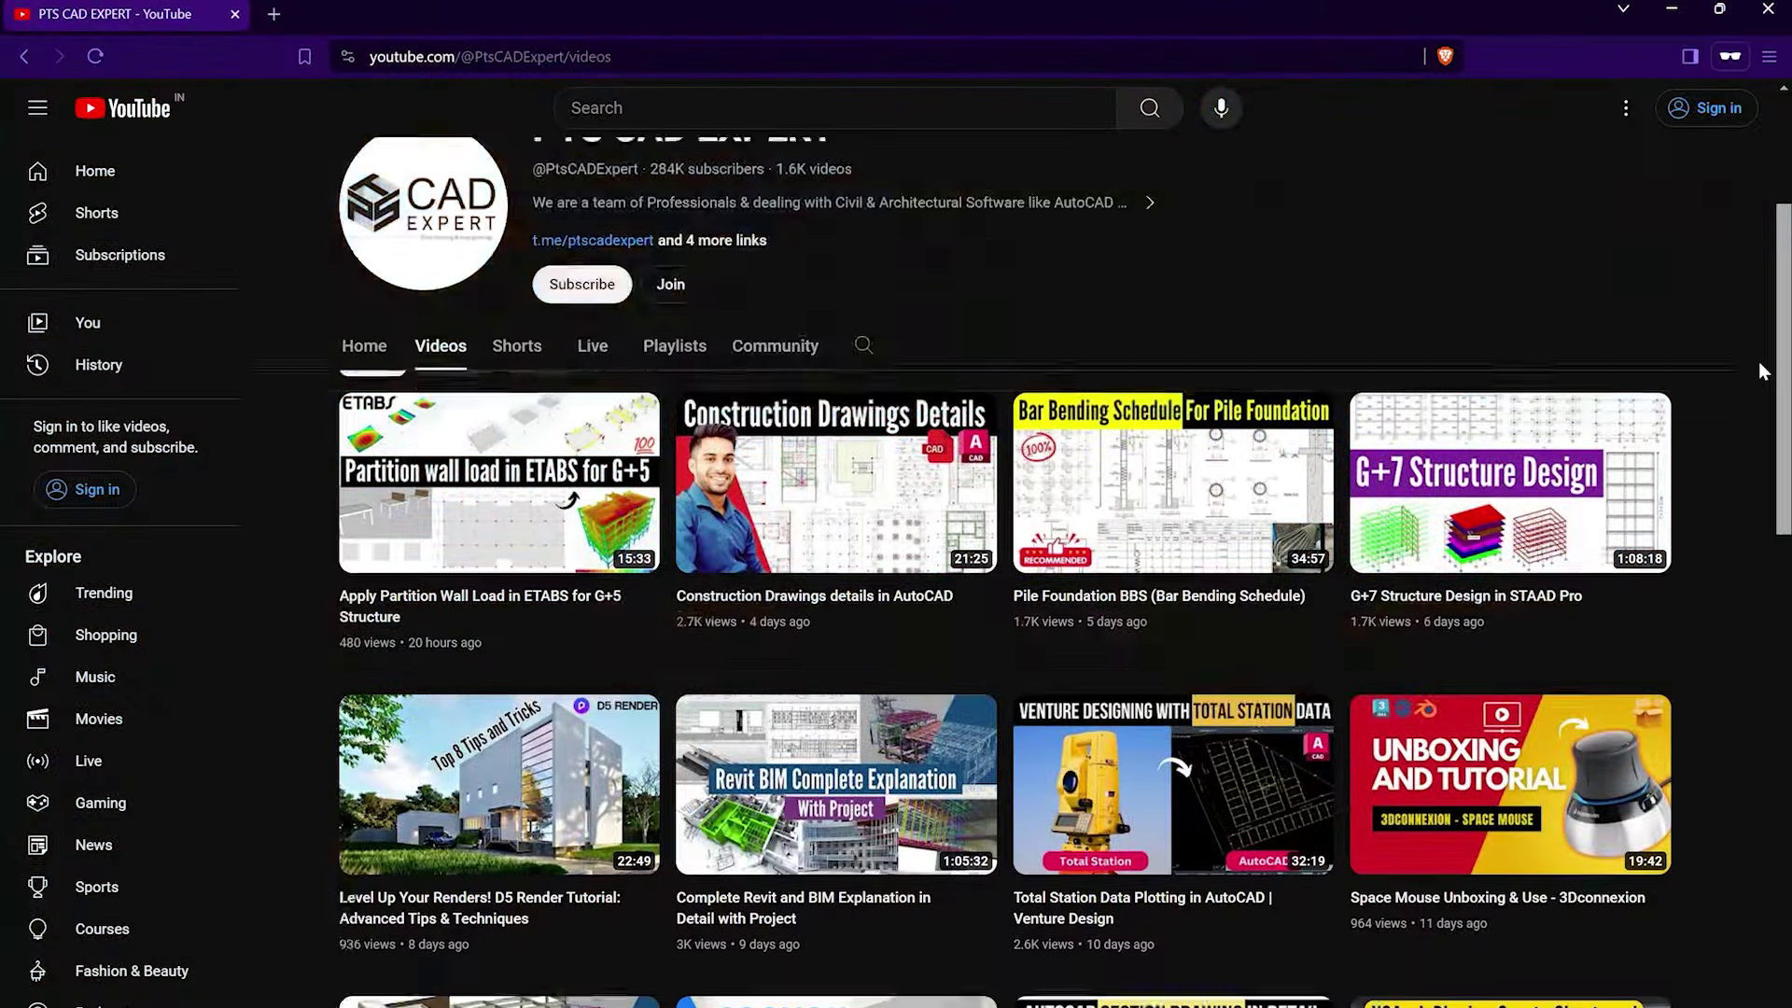
Scroll down through the PTS CAD EXPERT channel's list of CAD and Revit tutorial videos
scroll(1759, 361, down, 3)
scroll(1758, 361, down, 4)
scroll(1752, 413, down, 5)
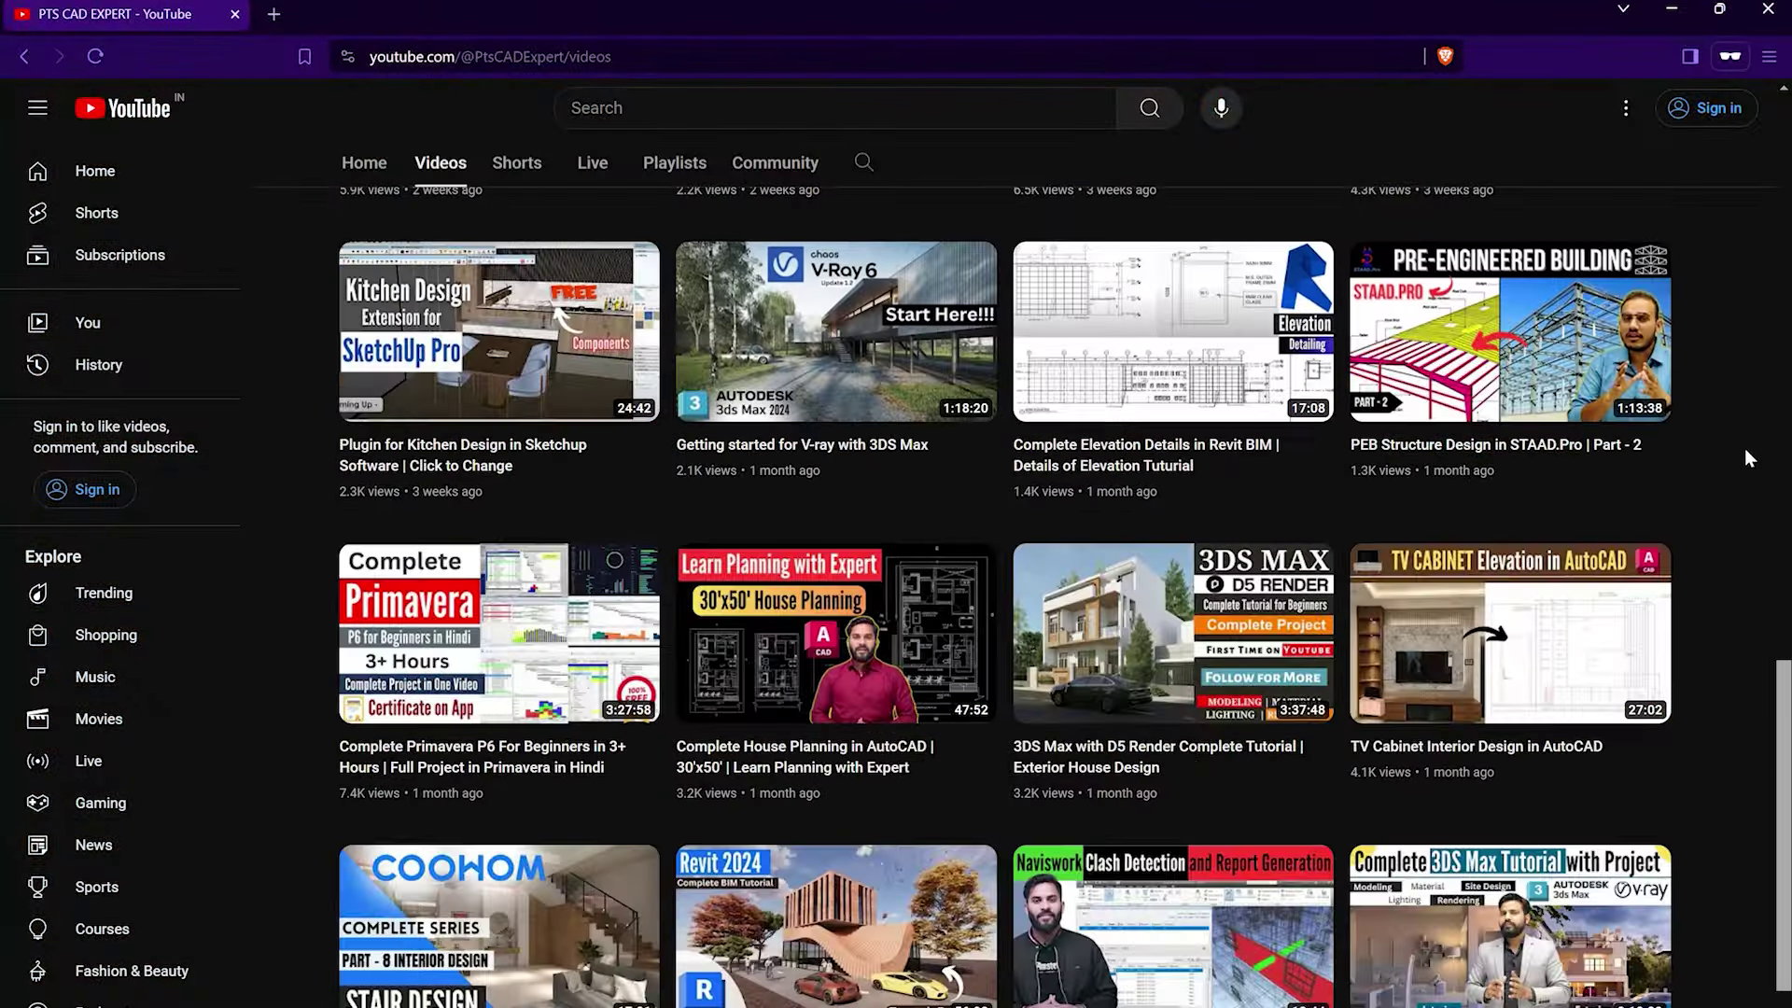
scroll(1744, 448, down, 2)
scroll(1743, 452, down, 3)
scroll(1744, 452, down, 2)
scroll(1745, 457, down, 6)
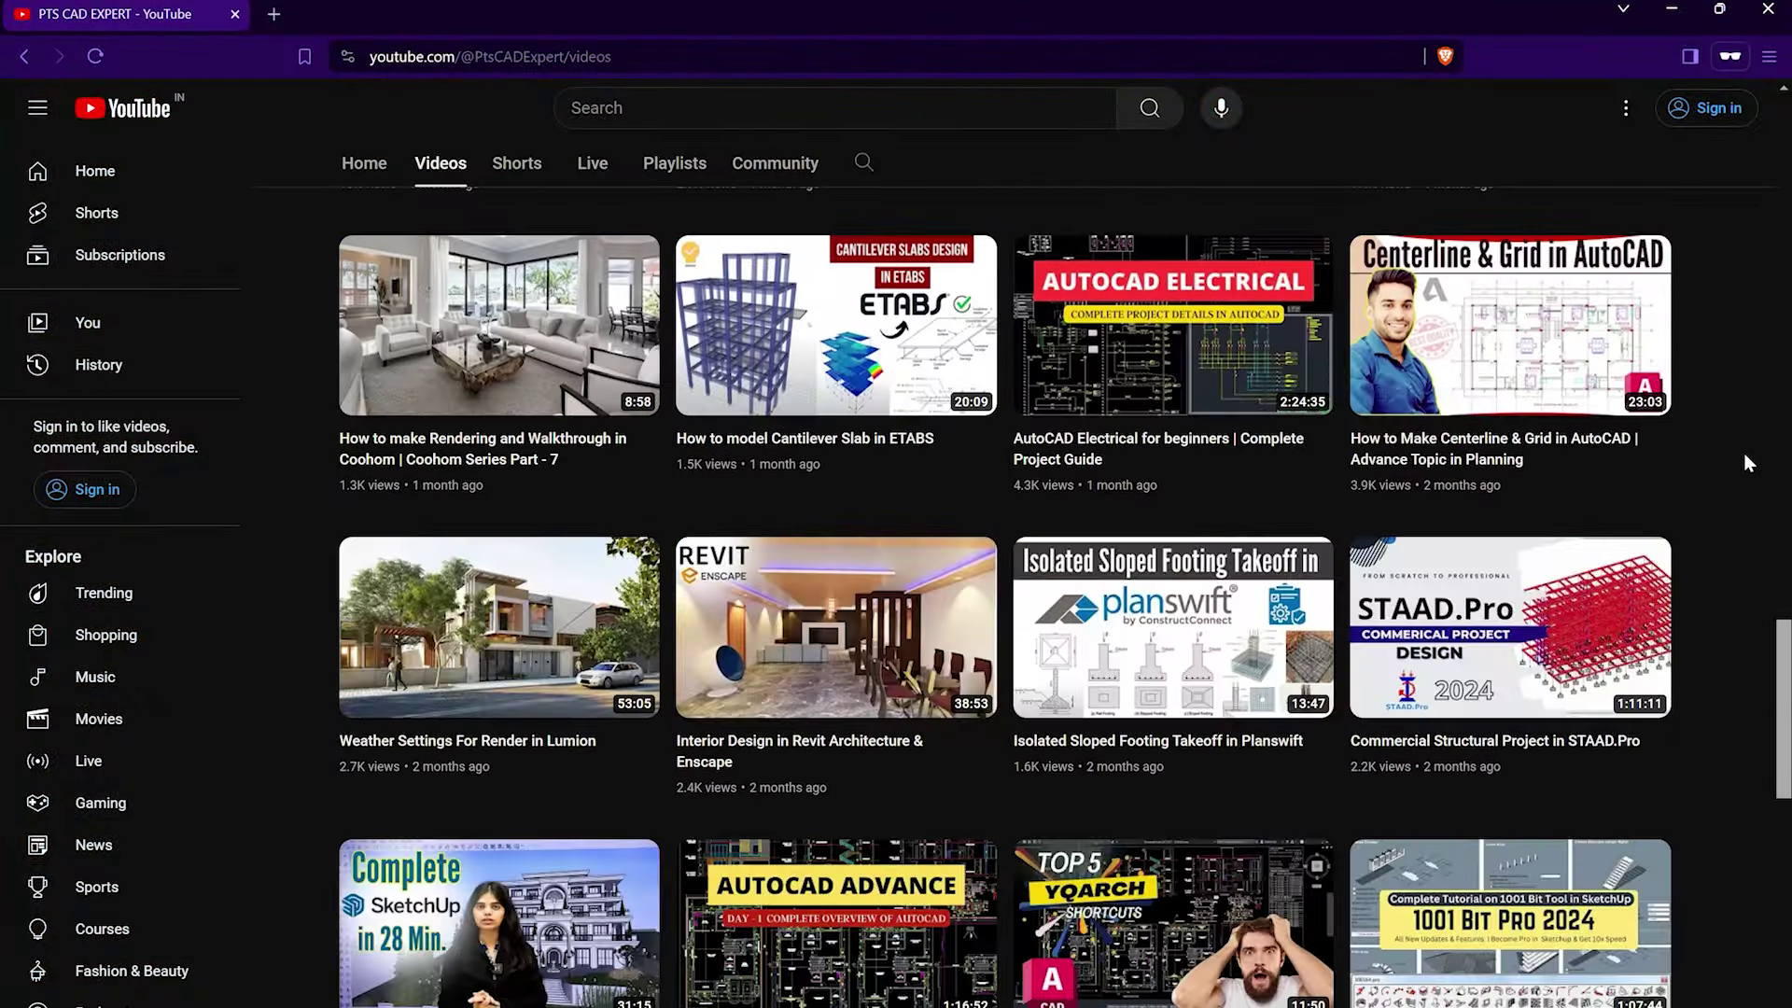
scroll(1745, 457, down, 6)
scroll(1745, 457, down, 3)
scroll(1746, 458, down, 3)
scroll(1743, 455, down, 2)
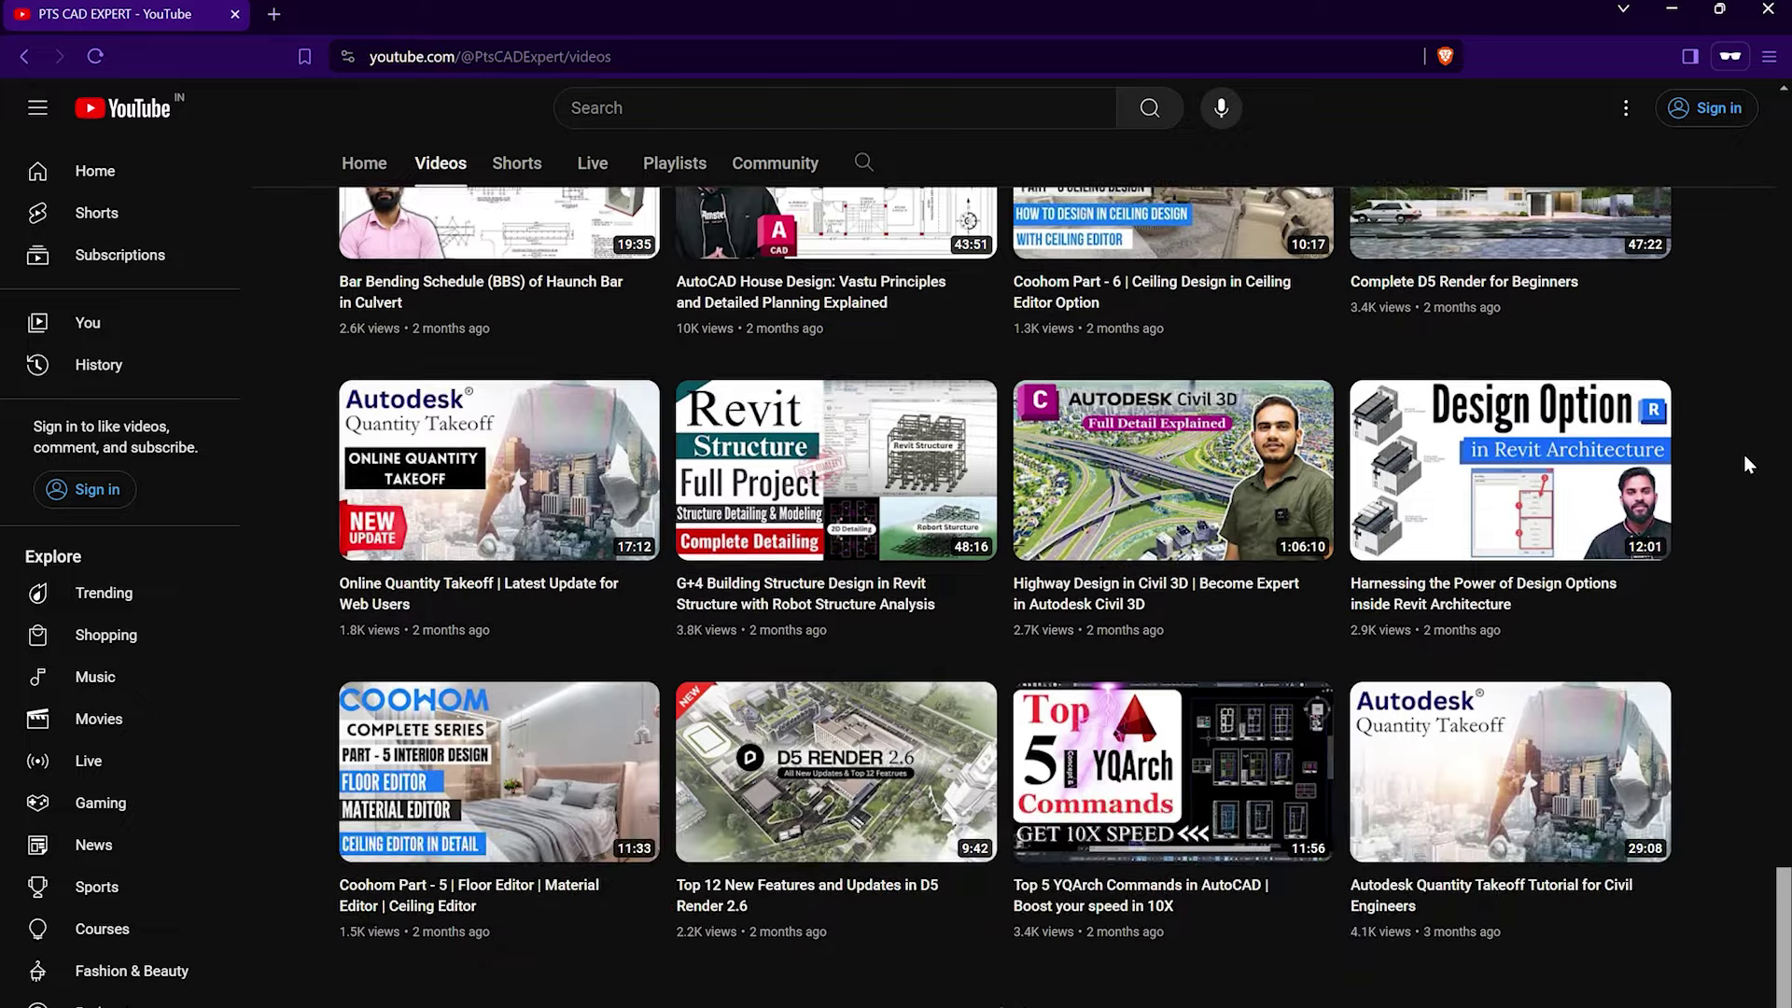
scroll(1744, 455, down, 6)
scroll(1744, 457, down, 6)
scroll(1744, 457, down, 3)
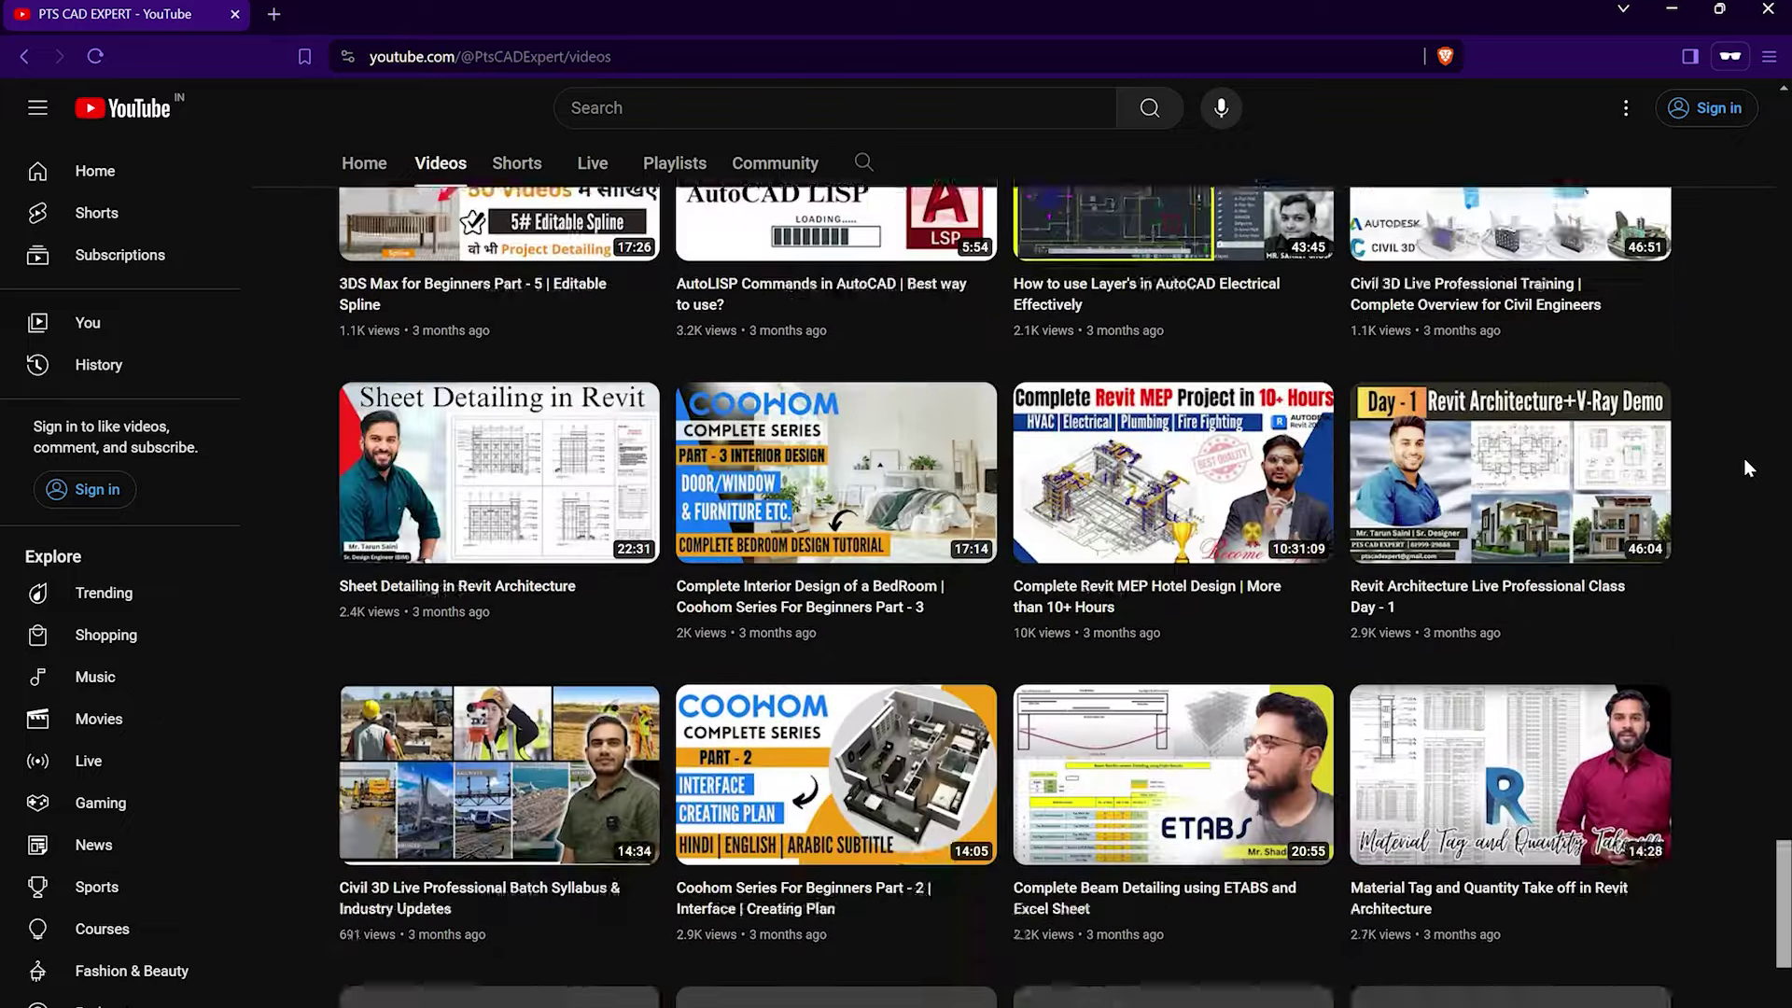
scroll(1743, 457, down, 4)
scroll(1743, 457, down, 2)
scroll(1744, 459, down, 4)
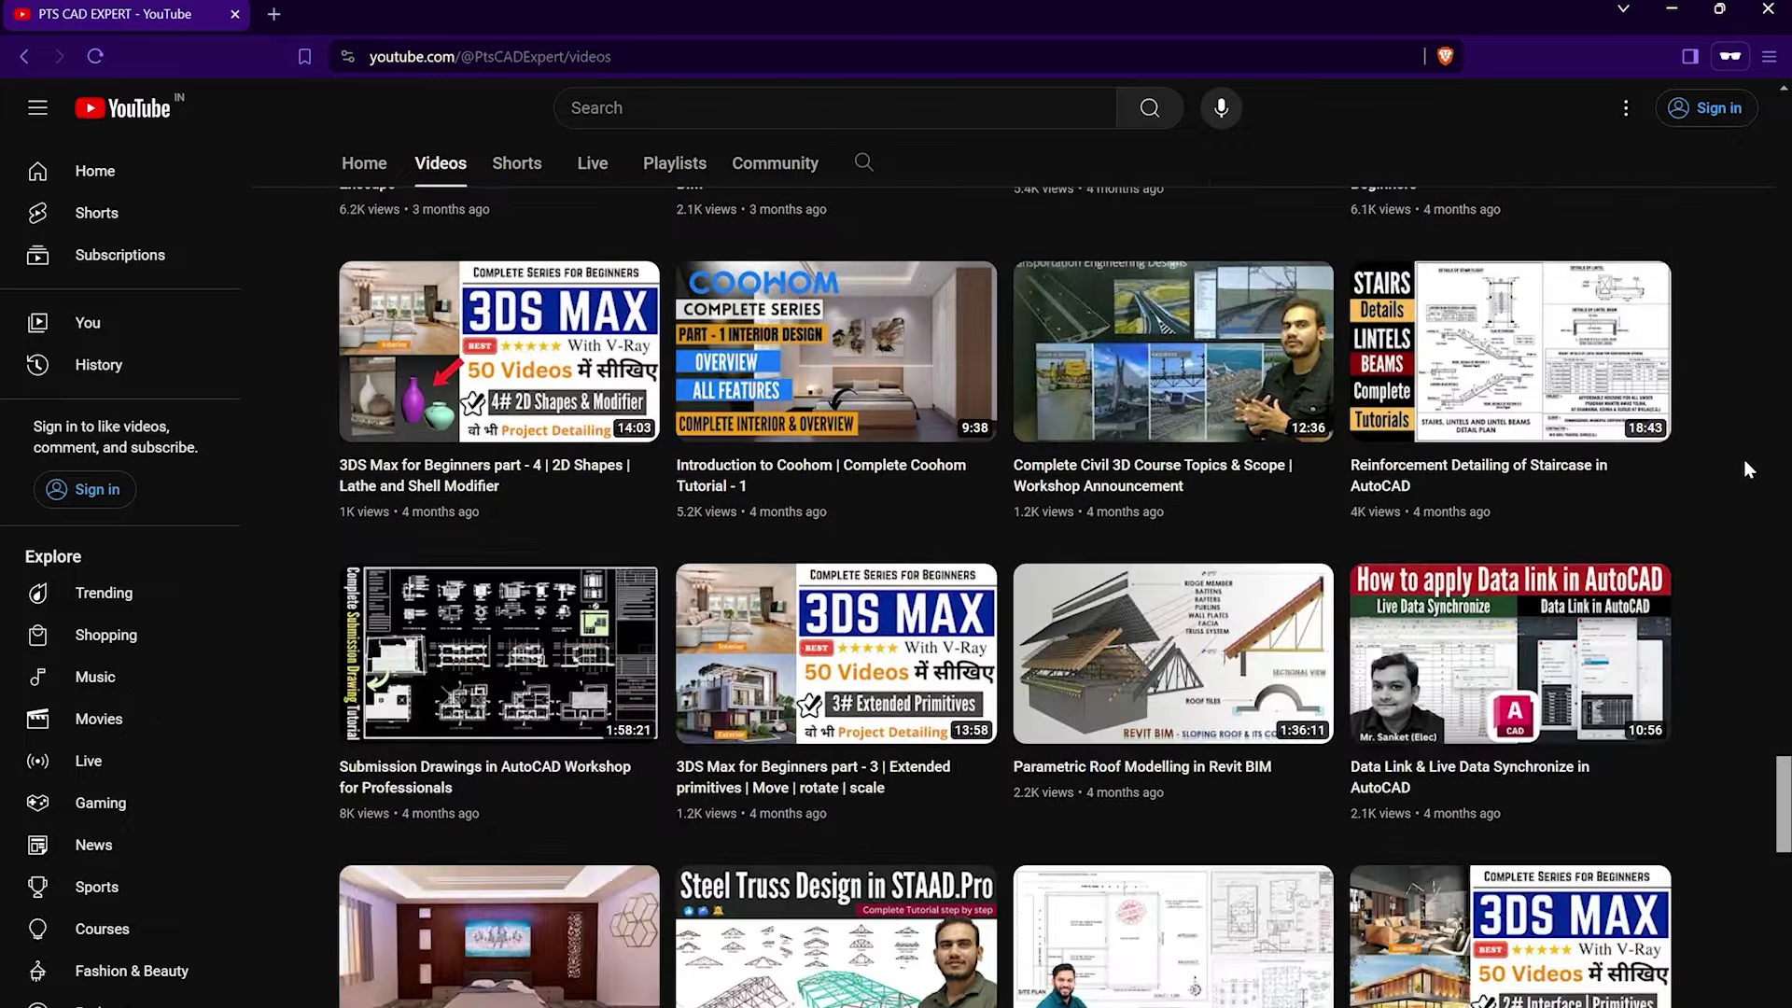
scroll(1743, 459, down, 6)
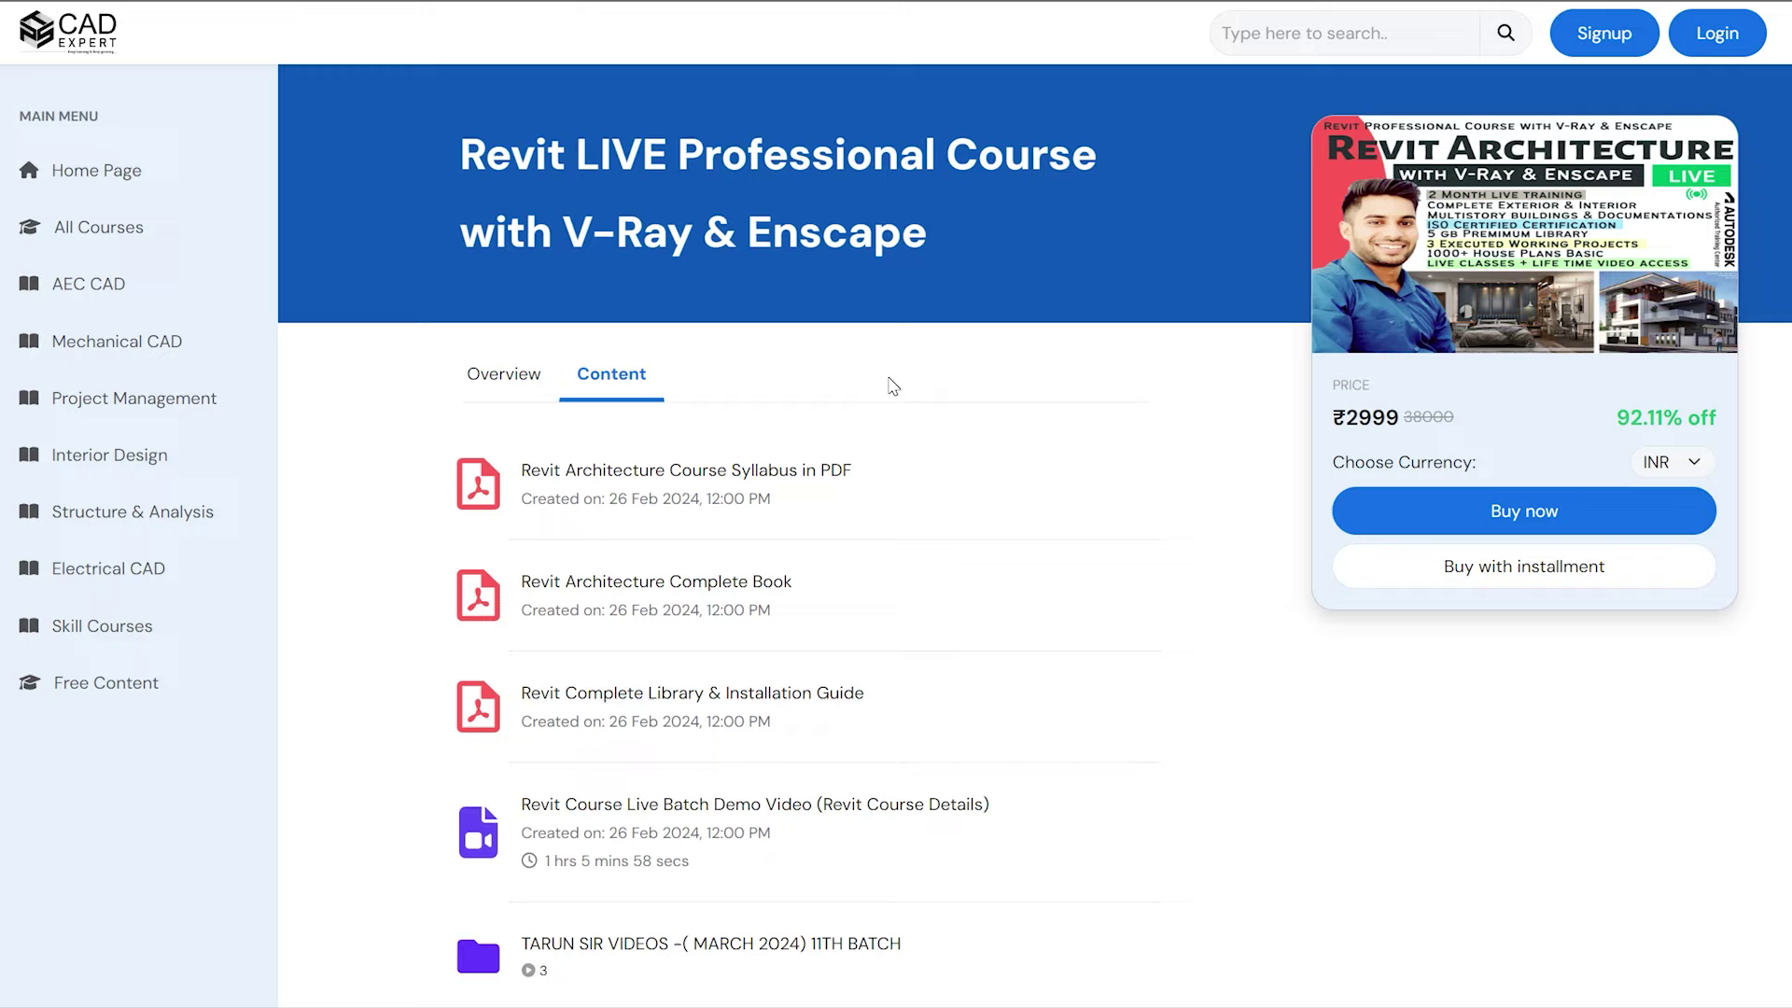
Browse the Revit course contents and open the DEC 2023 10th batch folder of DAY-1 to DAY-5 lessons
scroll(893, 386, down, 3)
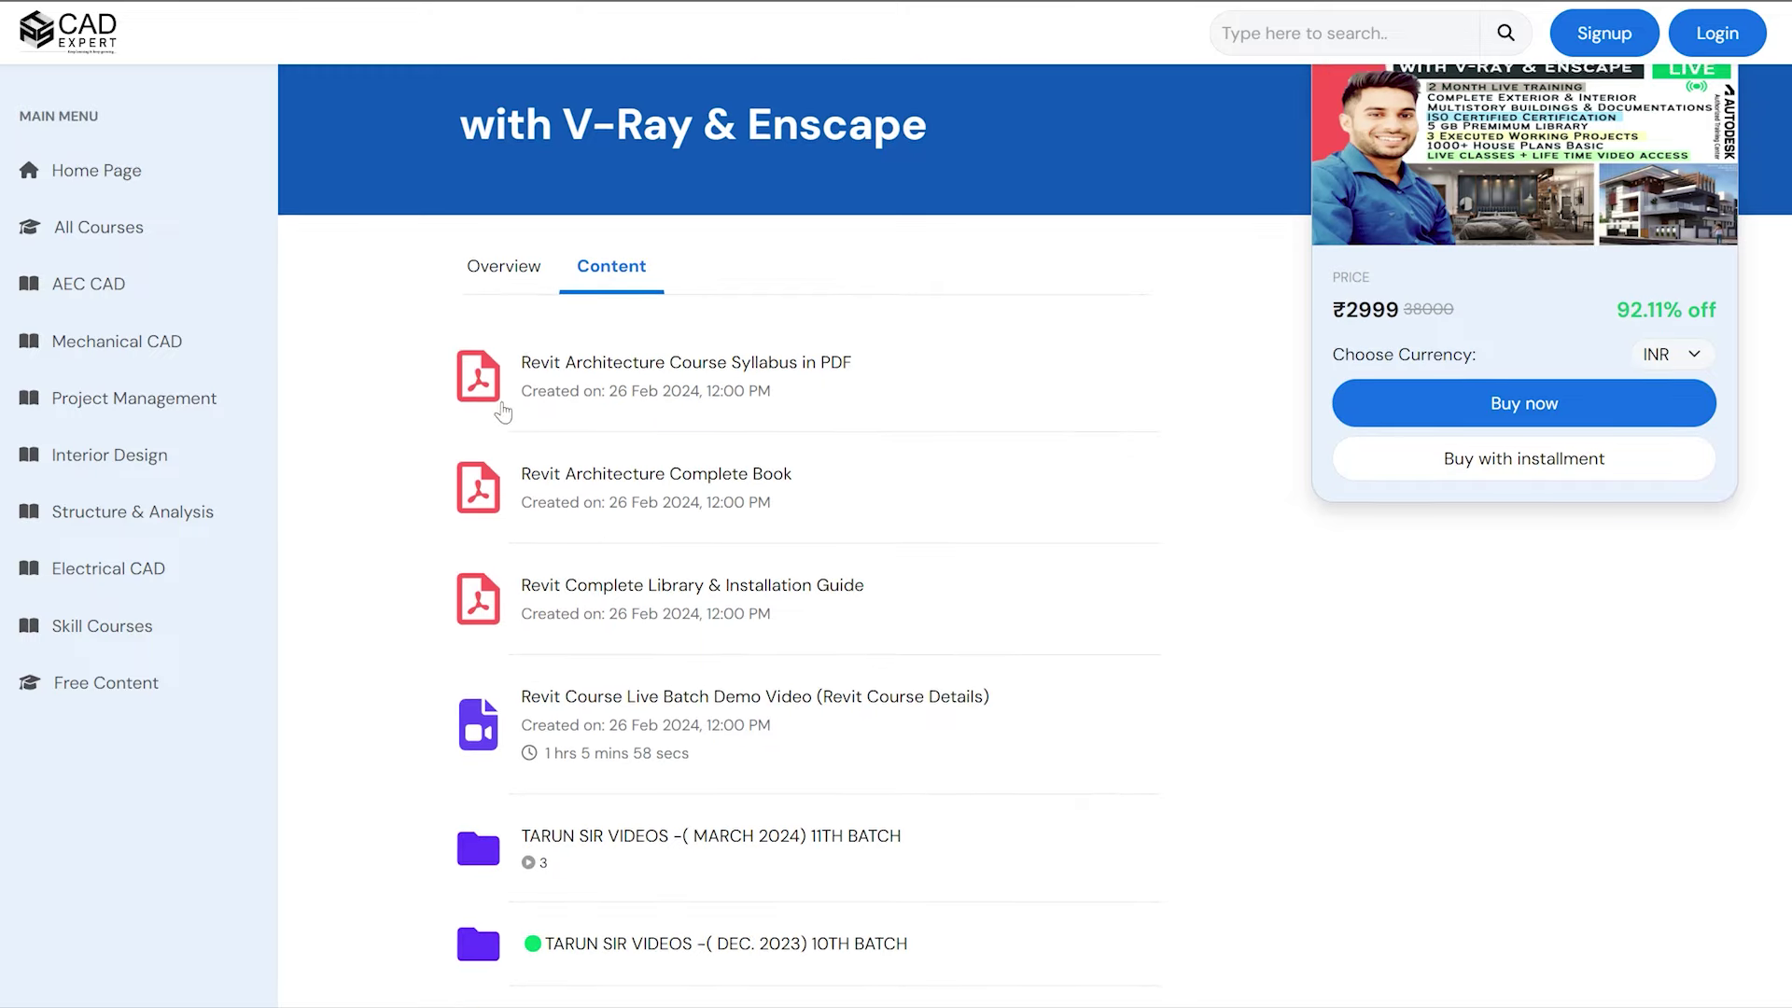
scroll(392, 448, down, 1)
scroll(392, 448, down, 1)
scroll(390, 454, down, 2)
scroll(390, 454, down, 4)
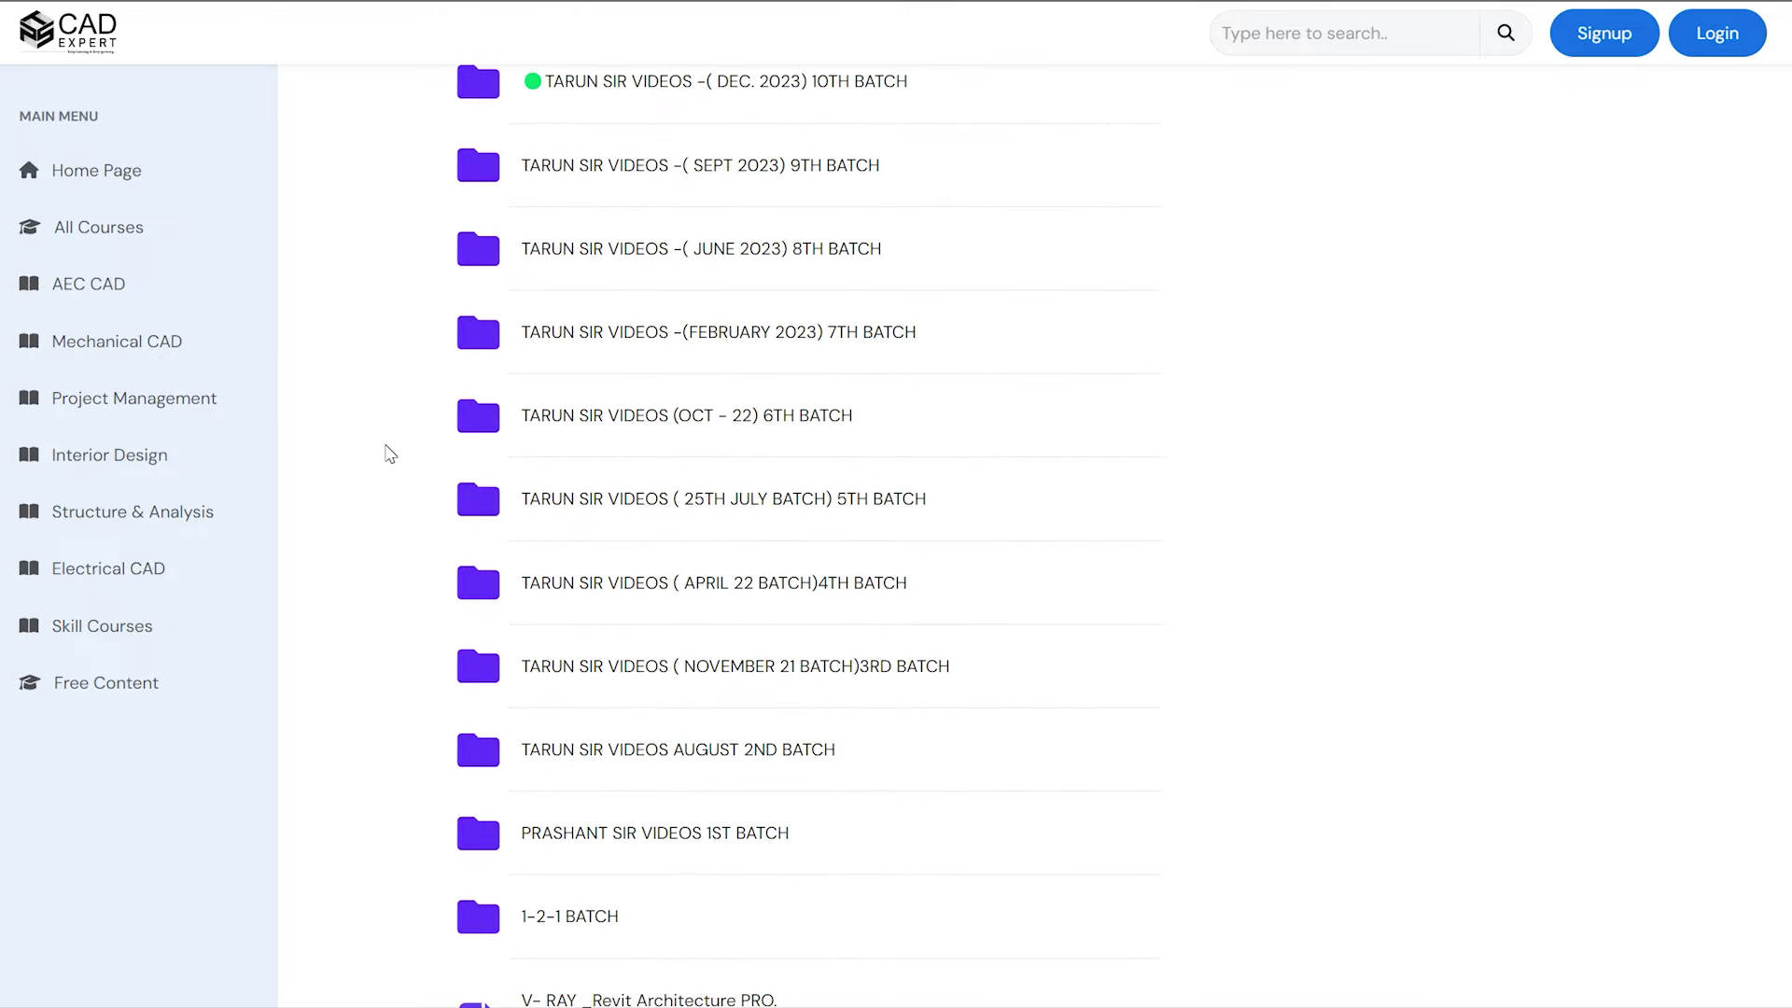
scroll(390, 454, down, 4)
scroll(391, 453, down, 3)
scroll(390, 453, down, 1)
scroll(391, 455, down, 1)
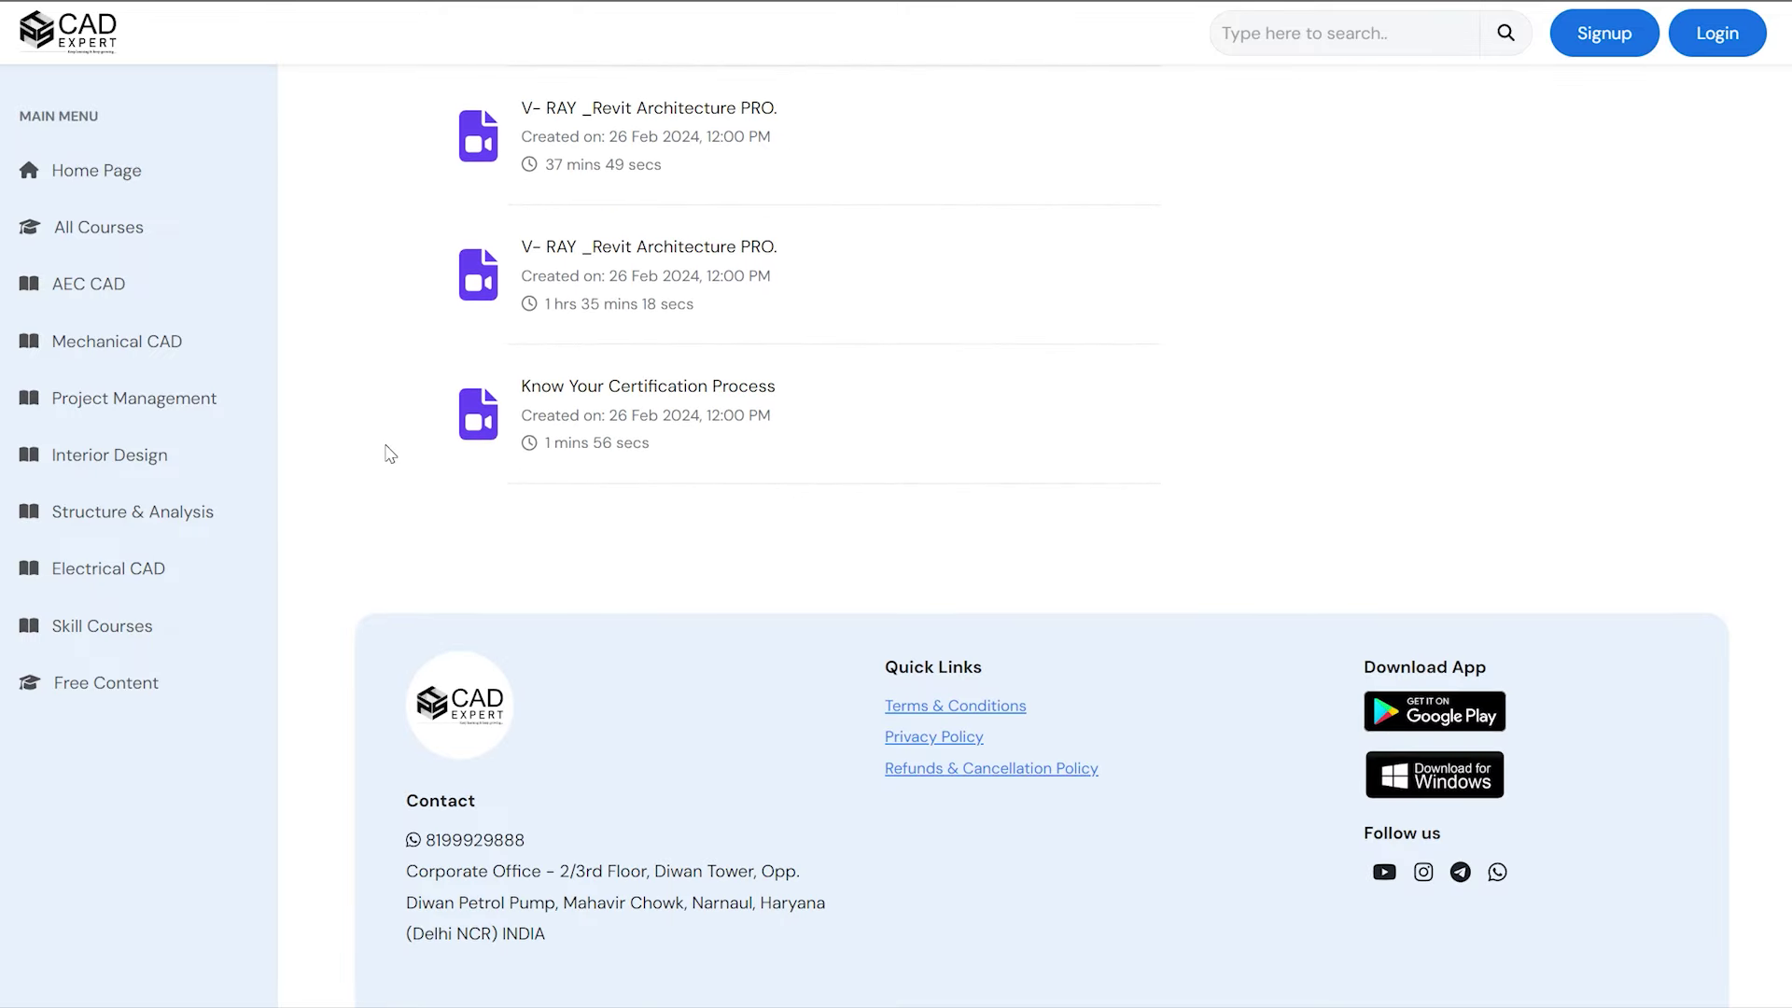
scroll(744, 581, up, 1)
scroll(1481, 652, up, 9)
scroll(1509, 650, up, 5)
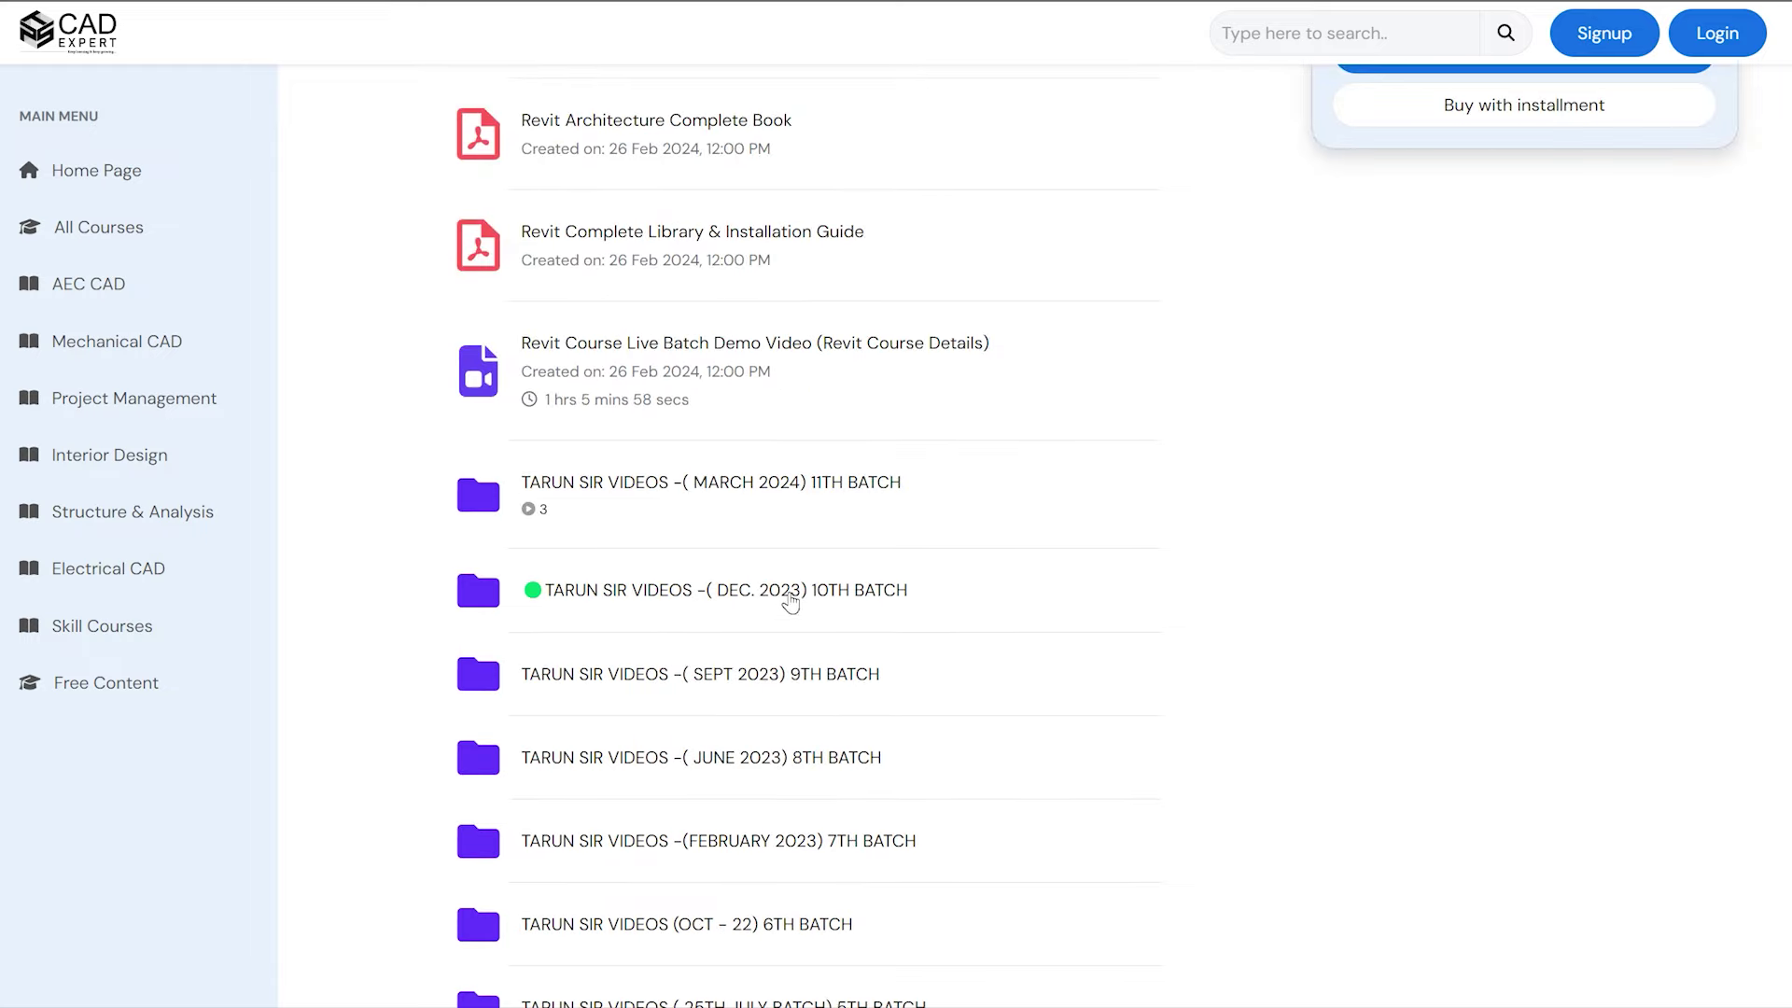
click(790, 598)
scroll(390, 524, up, 3)
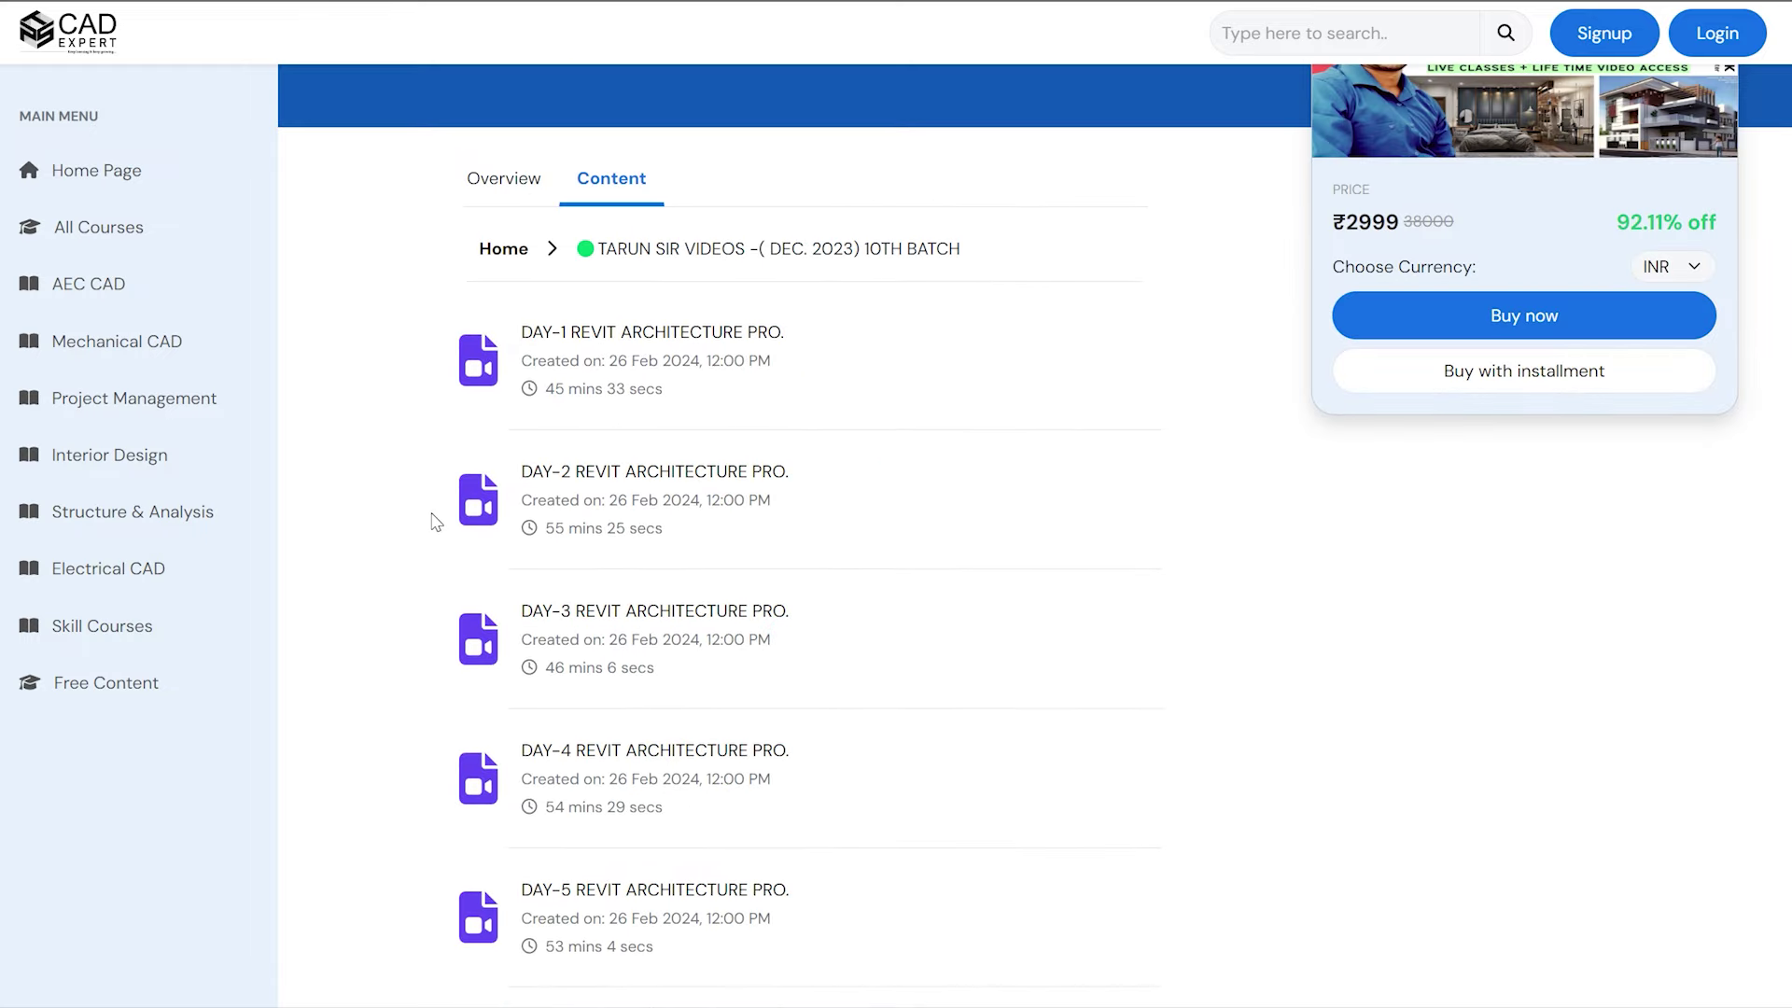
scroll(434, 521, down, 4)
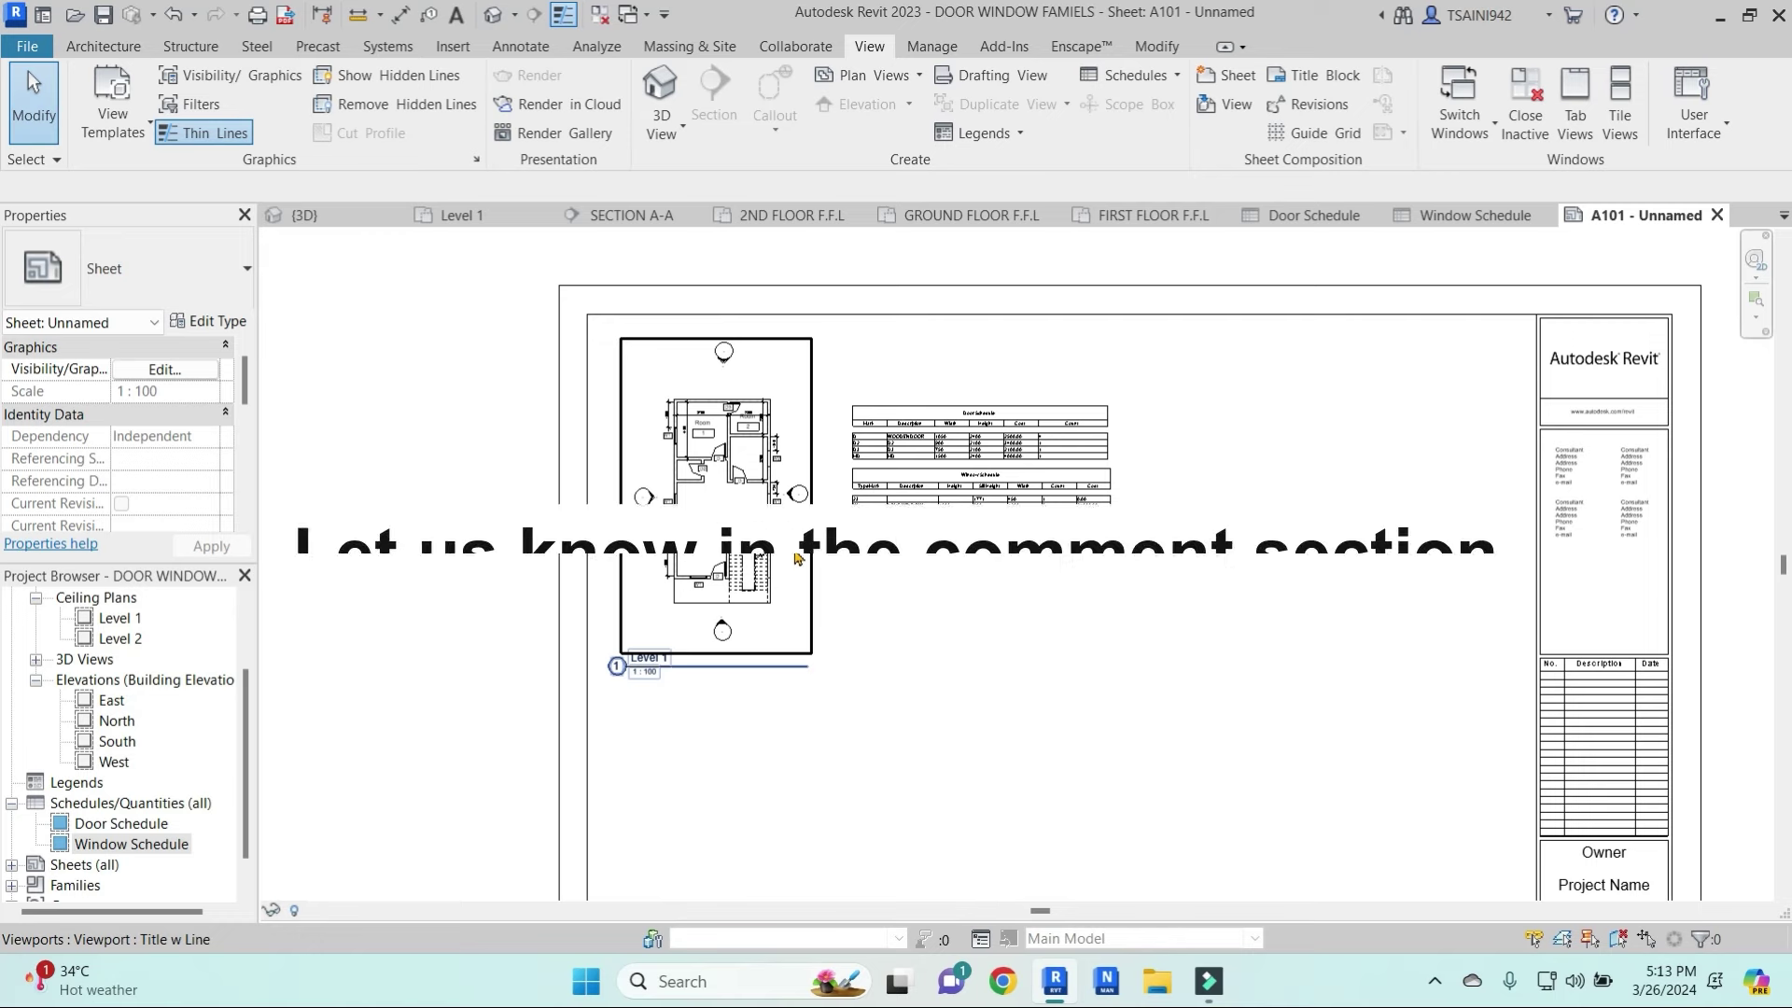